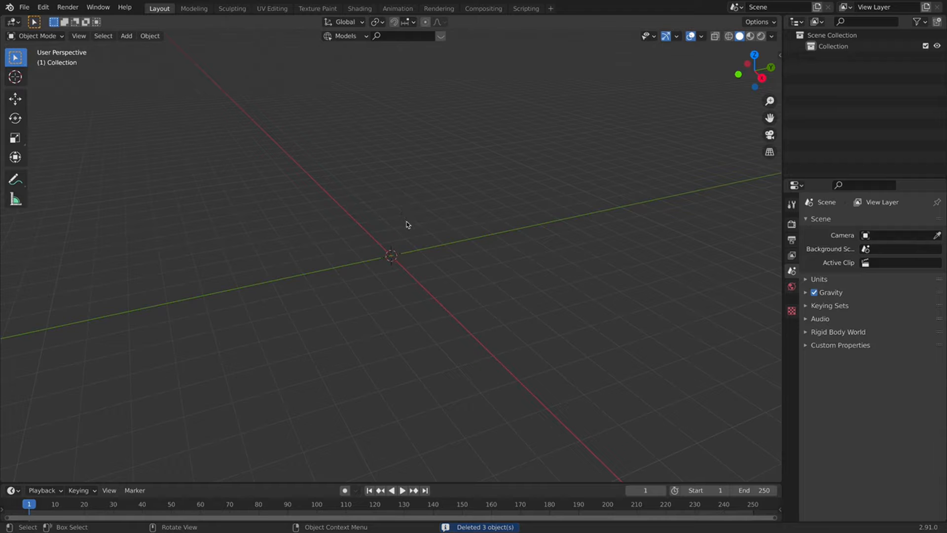
Toggle the sidebar and view the empty scene in Front Orthographic projection.
{"action": "key", "text": "n"}
{"action": "left_click", "coordinate": [776, 200]}
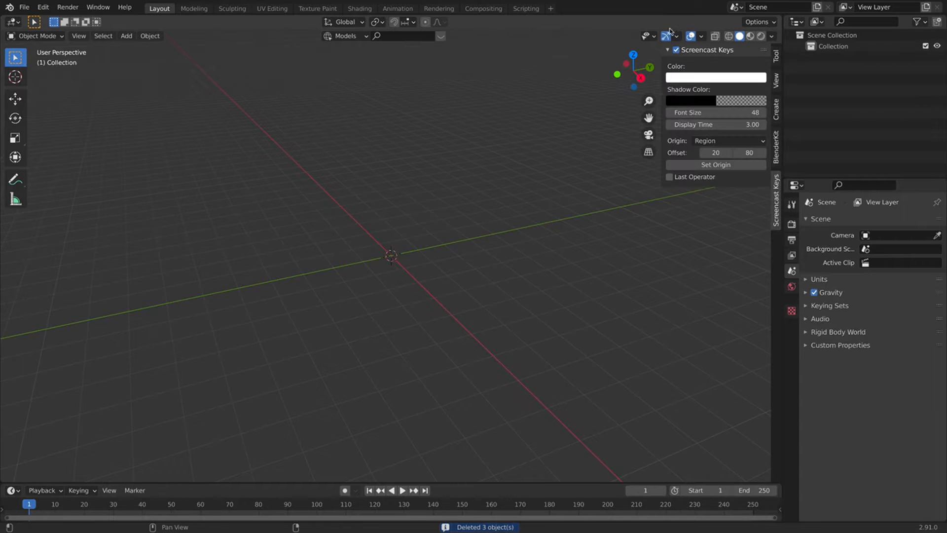
{"action": "key", "text": "n"}
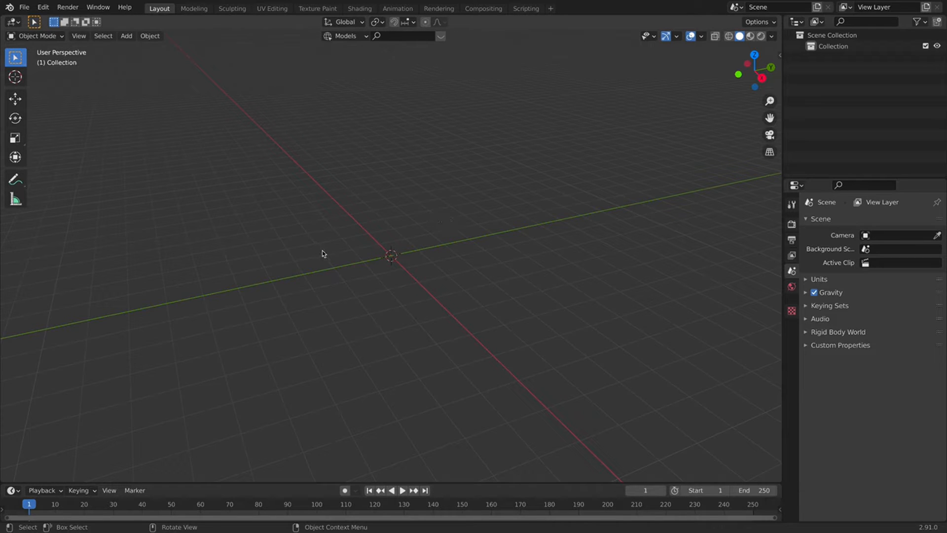
{"action": "key", "text": "KP_1"}
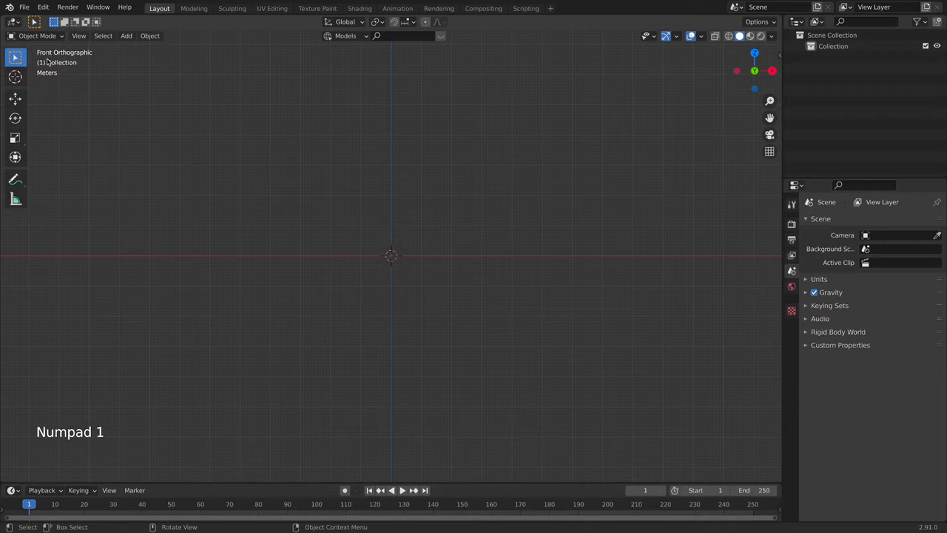
{"action": "key", "text": "shift+a"}
{"action": "key", "text": "shift+a"}
Load reference 1.jpg from Desktop/PLANE ANIMATION as a reference image, scaled to 1.861.
{"action": "mouse_move", "coordinate": [349, 238]}
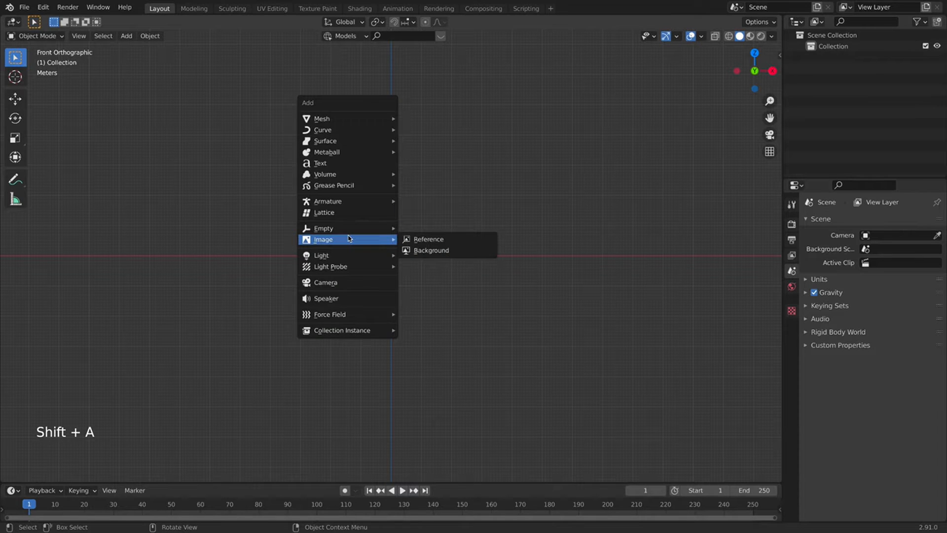
{"action": "left_click", "coordinate": [425, 238]}
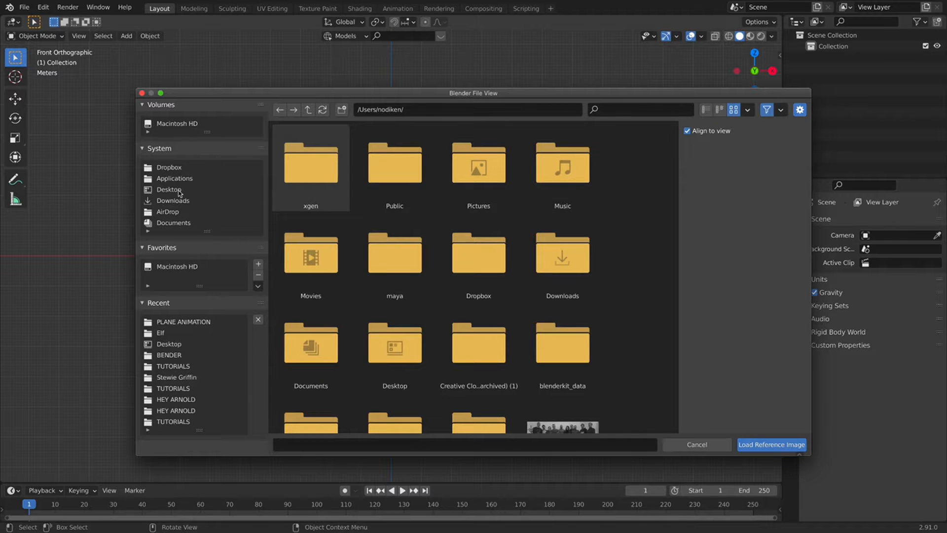
{"action": "left_click", "coordinate": [169, 189]}
{"action": "double_click", "coordinate": [389, 158]}
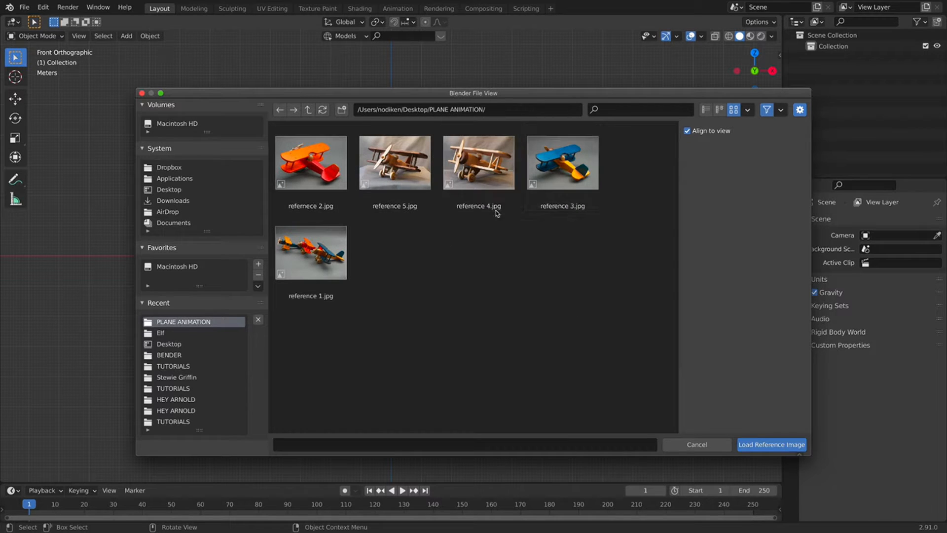
{"action": "left_click", "coordinate": [451, 172]}
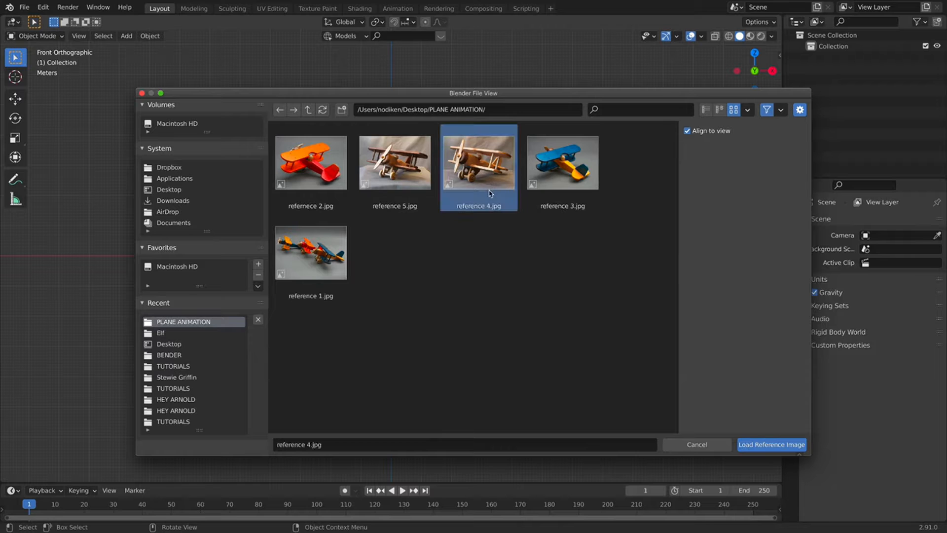
{"action": "left_click", "coordinate": [311, 254]}
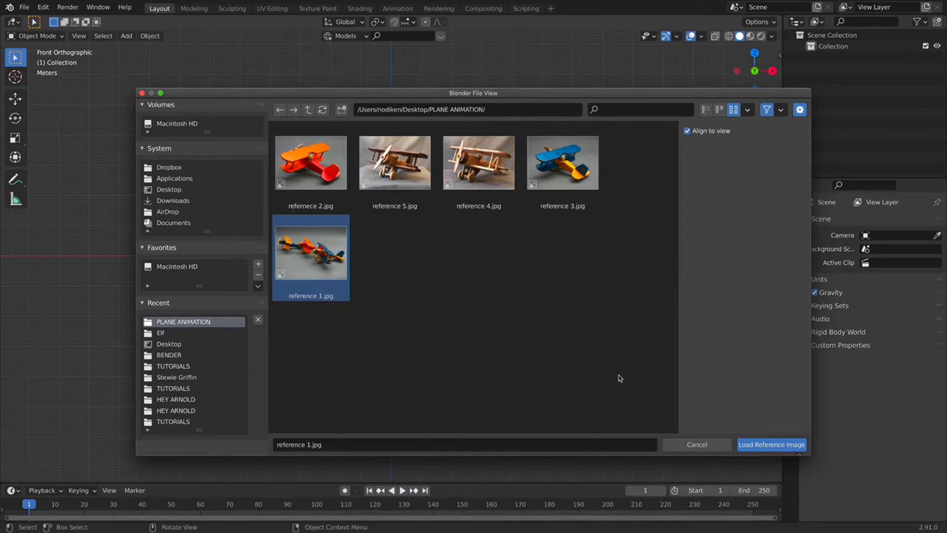
{"action": "left_click", "coordinate": [758, 447]}
{"action": "key", "text": "s"}
{"action": "left_click", "coordinate": [623, 291]}
{"action": "scroll", "coordinate": [623, 290], "scroll_direction": "down", "scroll_amount": 4}
Move the three-plane photo far left, then add referenece 2.jpg at scale 2.166 upper left.
{"action": "key", "text": "g"}
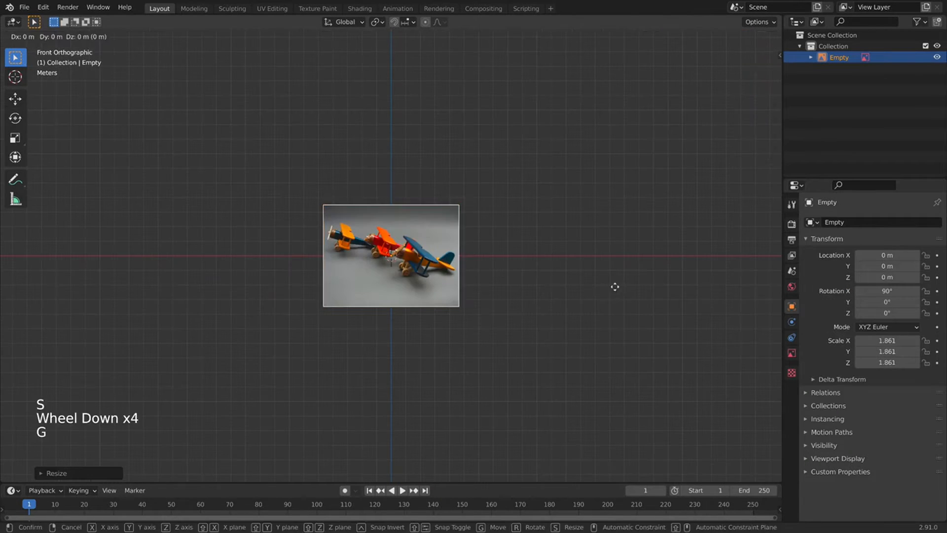
{"action": "left_click", "coordinate": [325, 281]}
{"action": "key", "text": "shift+a"}
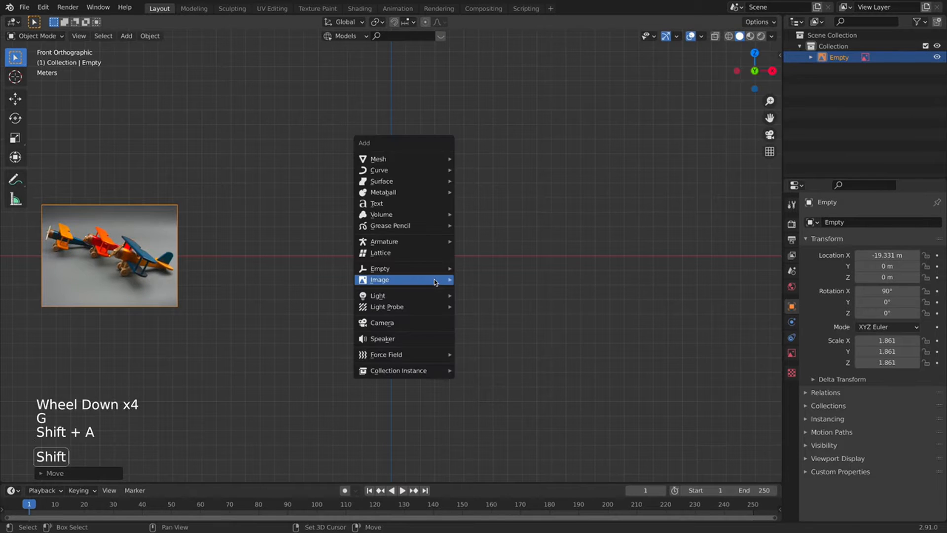
{"action": "mouse_move", "coordinate": [435, 282]}
{"action": "left_click", "coordinate": [478, 276]}
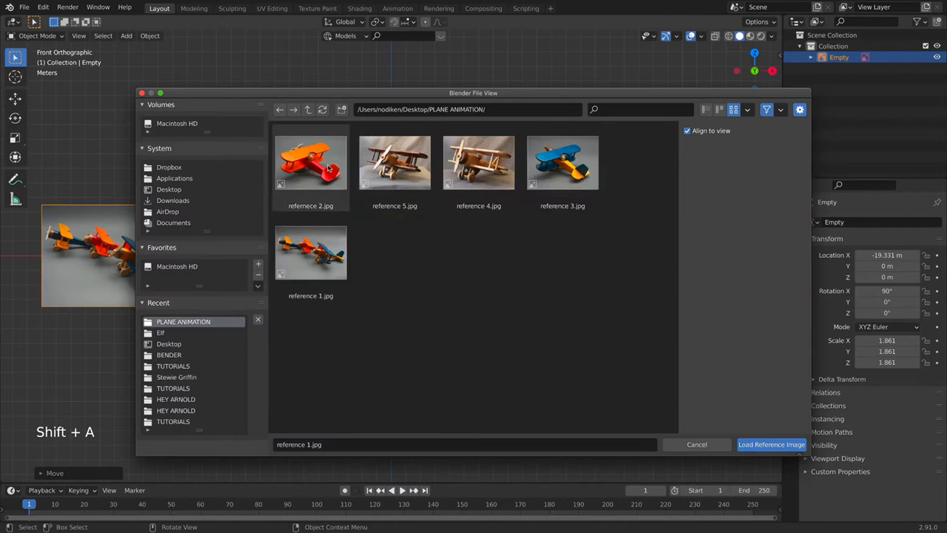
{"action": "left_click", "coordinate": [328, 168]}
{"action": "left_click", "coordinate": [756, 447]}
{"action": "key", "text": "s"}
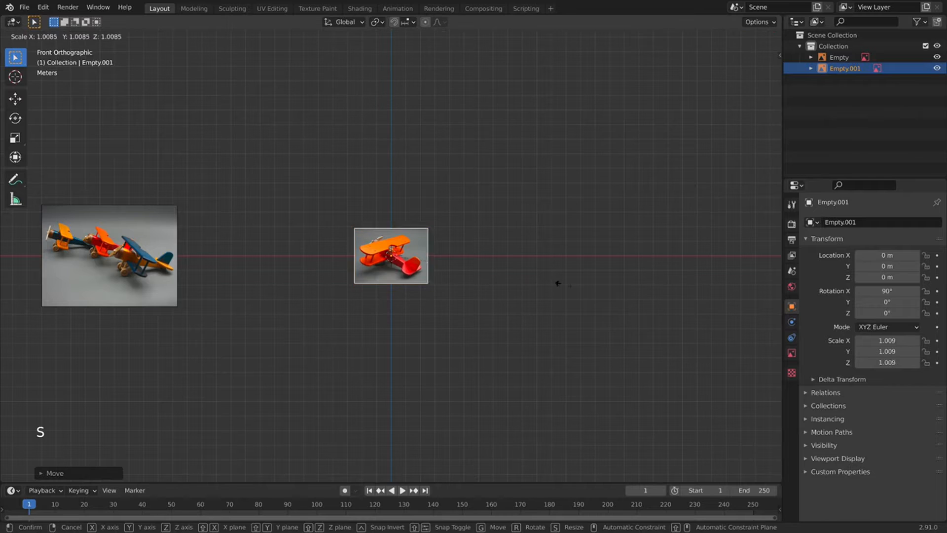
{"action": "left_click", "coordinate": [750, 319]}
{"action": "key", "text": "g"}
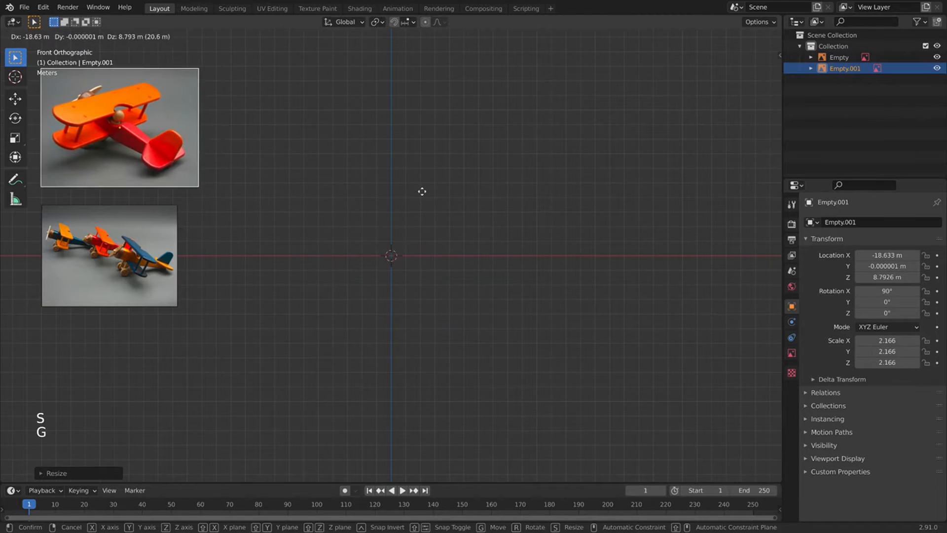
{"action": "left_click", "coordinate": [421, 192]}
Add reference 4.jpg, the light-wood biplane, enlarged and placed below the left images.
{"action": "key", "text": "shift+a"}
{"action": "mouse_move", "coordinate": [374, 228]}
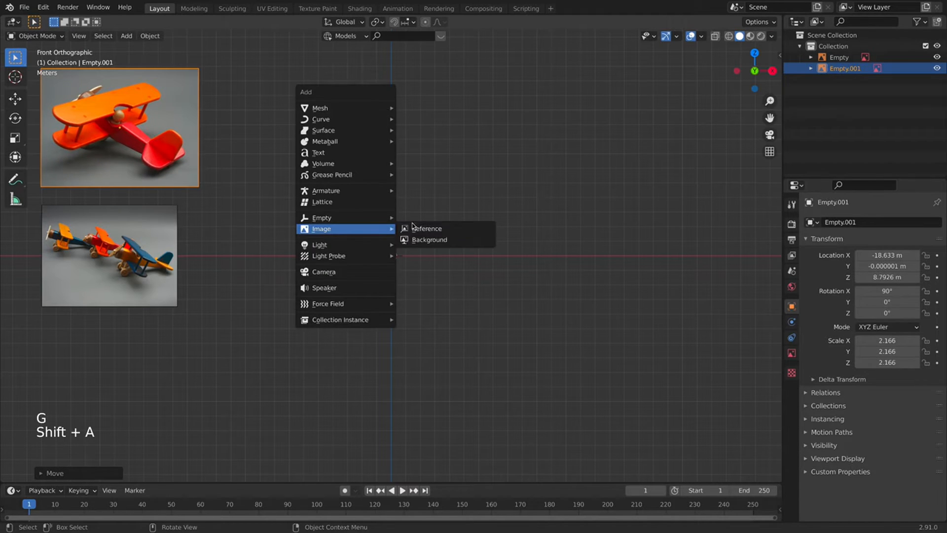
{"action": "left_click", "coordinate": [443, 228]}
{"action": "left_click", "coordinate": [405, 185]}
{"action": "left_click", "coordinate": [550, 161]}
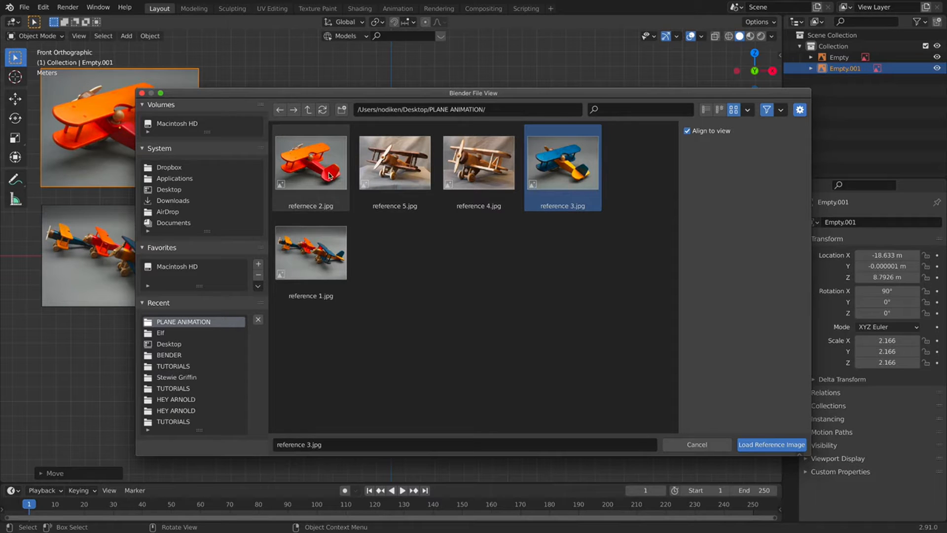
{"action": "left_click", "coordinate": [476, 162]}
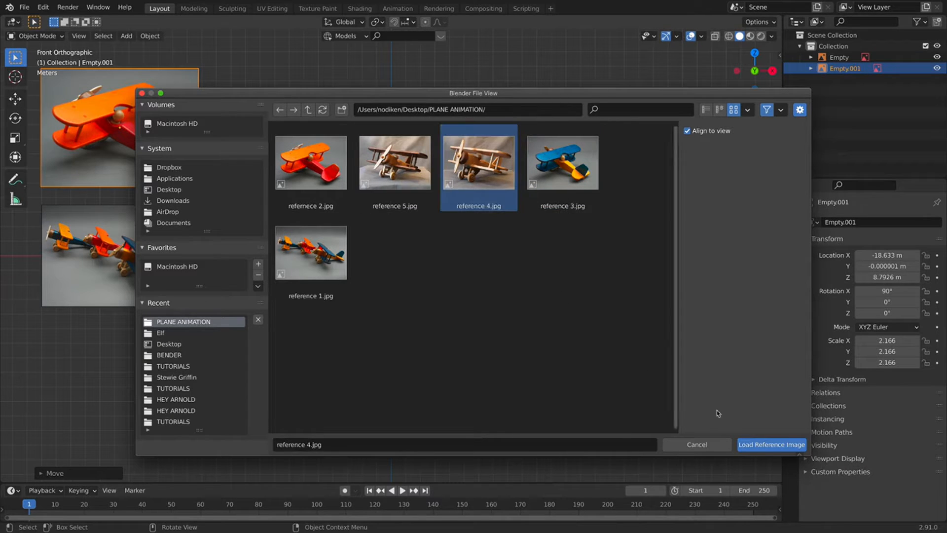
{"action": "left_click", "coordinate": [761, 443]}
{"action": "key", "text": "s"}
{"action": "left_click", "coordinate": [654, 321]}
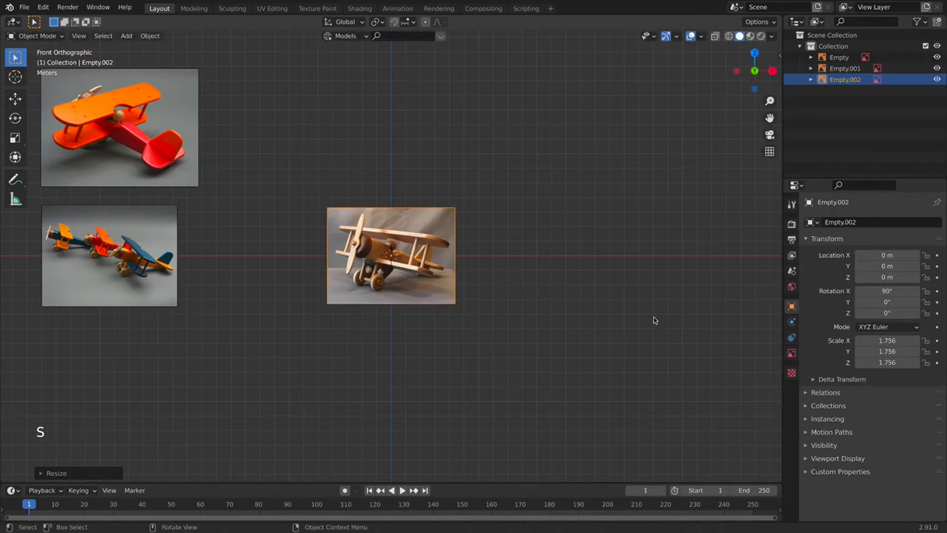
{"action": "key", "text": "g"}
{"action": "left_click", "coordinate": [326, 431]}
{"action": "key", "text": "s"}
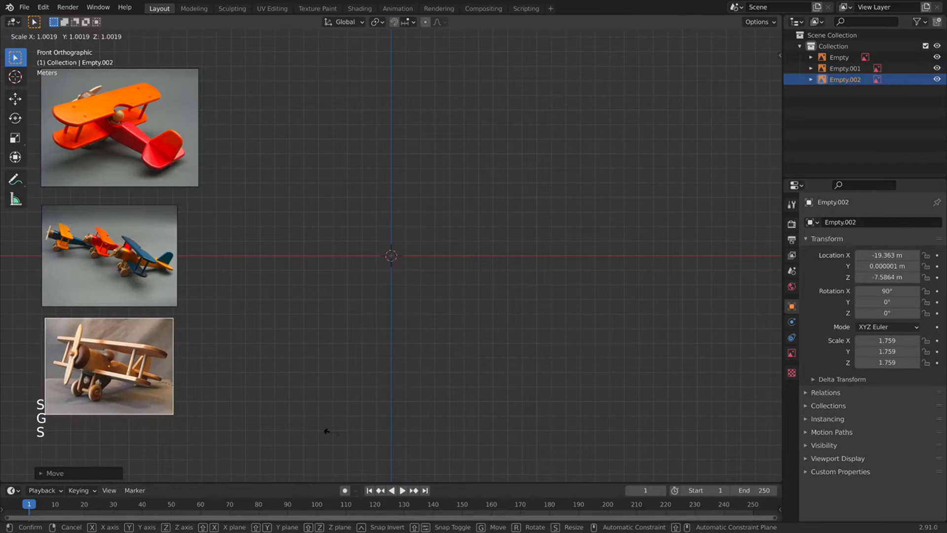
{"action": "left_click", "coordinate": [381, 328]}
Add reference 5.jpg, the dark wooden biplane, as a reference at the centre.
{"action": "key", "text": "shift+a"}
{"action": "mouse_move", "coordinate": [362, 324]}
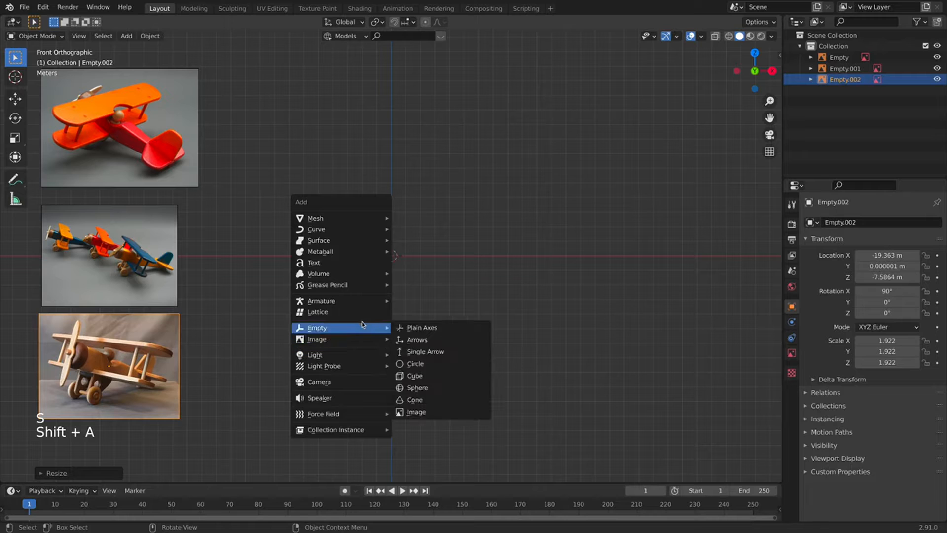
{"action": "left_click", "coordinate": [419, 339]}
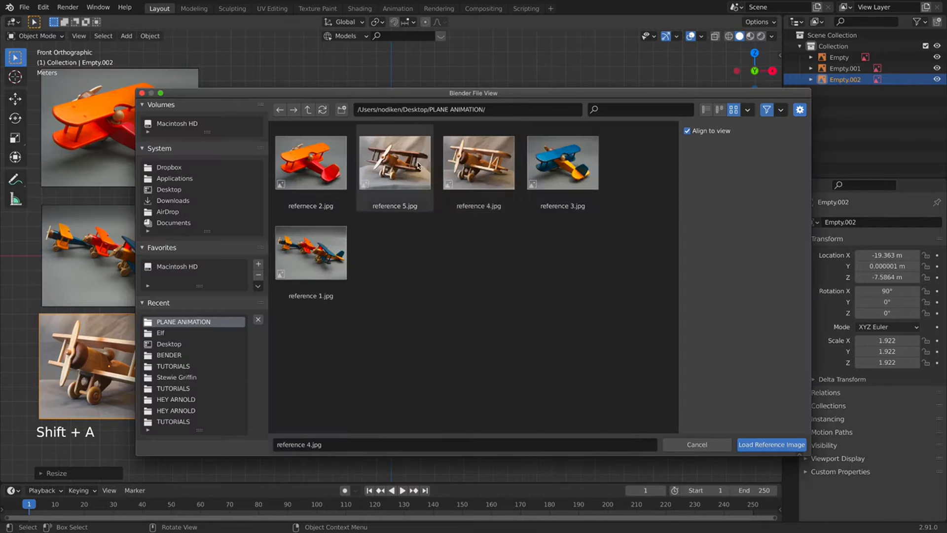
{"action": "left_click", "coordinate": [418, 165]}
{"action": "left_click", "coordinate": [771, 444]}
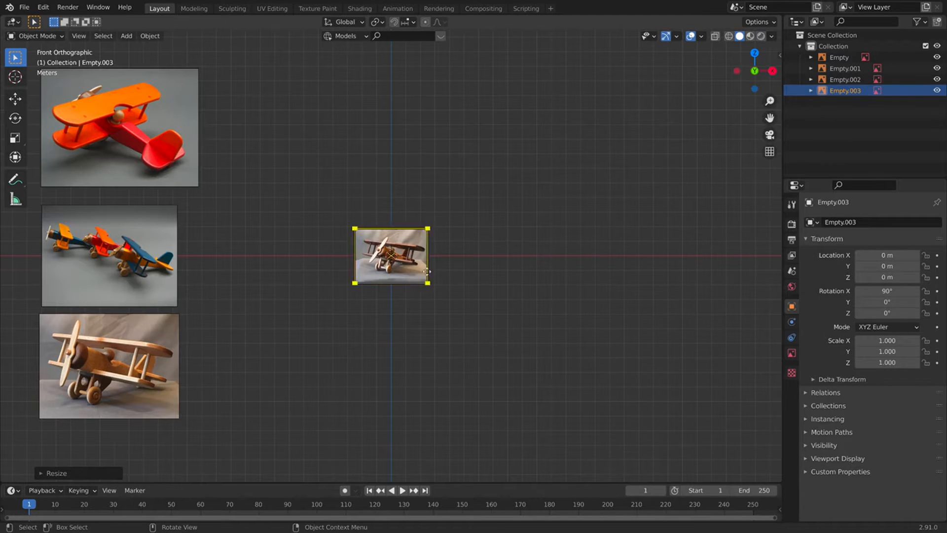
Scale the dark biplane photo to 3.830 and raise it to 18.76 m on Z.
{"action": "key", "text": "s"}
{"action": "left_click", "coordinate": [526, 296]}
{"action": "middle_click_drag", "start_coordinate": [385, 173], "coordinate": [421, 289], "text": "shift"}
{"action": "key", "text": "g"}
{"action": "key", "text": "z"}
{"action": "left_click", "coordinate": [404, 474]}
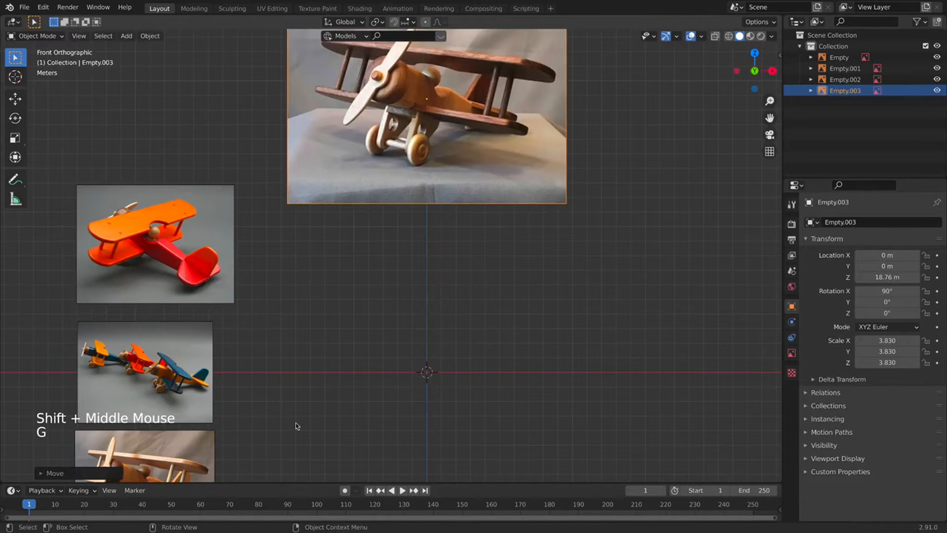
Move the three smaller reference images closer to the big photo.
{"action": "scroll", "coordinate": [224, 368], "scroll_direction": "down", "scroll_amount": 3}
{"action": "left_click_drag", "start_coordinate": [169, 214], "coordinate": [267, 424]}
{"action": "key", "text": "g"}
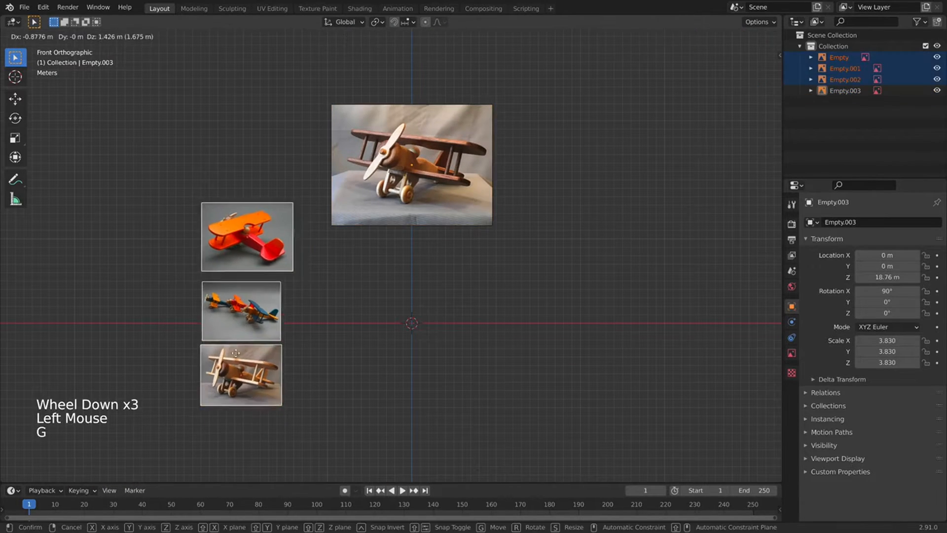
{"action": "left_click", "coordinate": [256, 272]}
Orbit around the references, return to front view, and show the dark biplane image's Object Data properties.
{"action": "scroll", "coordinate": [345, 291], "scroll_direction": "up", "scroll_amount": 3}
{"action": "middle_click_drag", "start_coordinate": [359, 288], "coordinate": [368, 350]}
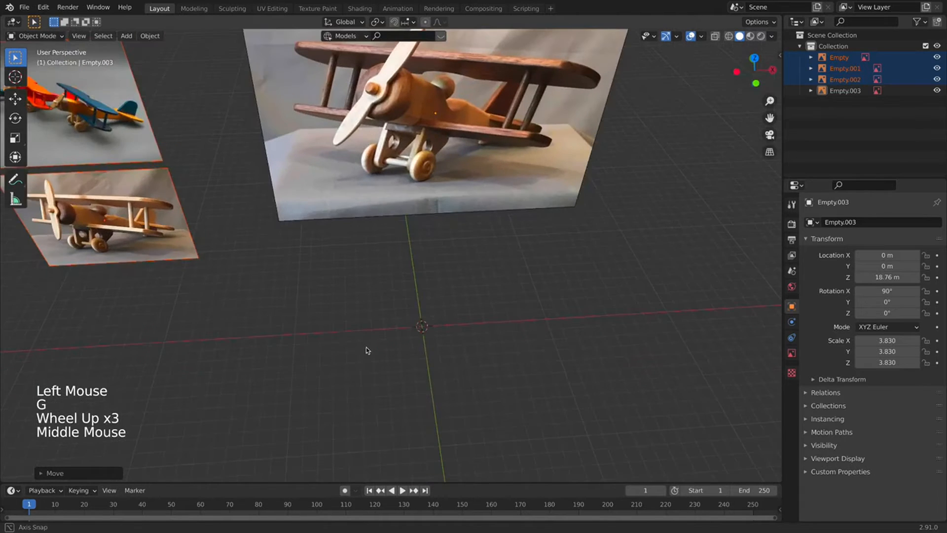
{"action": "middle_click_drag", "start_coordinate": [356, 304], "coordinate": [410, 168]}
{"action": "mouse_move", "coordinate": [334, 285]}
{"action": "middle_mouse_down"}
{"action": "mouse_move", "coordinate": [366, 265]}
{"action": "mouse_move", "coordinate": [406, 266]}
{"action": "mouse_move", "coordinate": [353, 286]}
{"action": "middle_mouse_up"}
{"action": "key", "text": "KP_1"}
{"action": "scroll", "coordinate": [400, 224], "scroll_direction": "down", "scroll_amount": 4}
{"action": "left_click", "coordinate": [400, 224]}
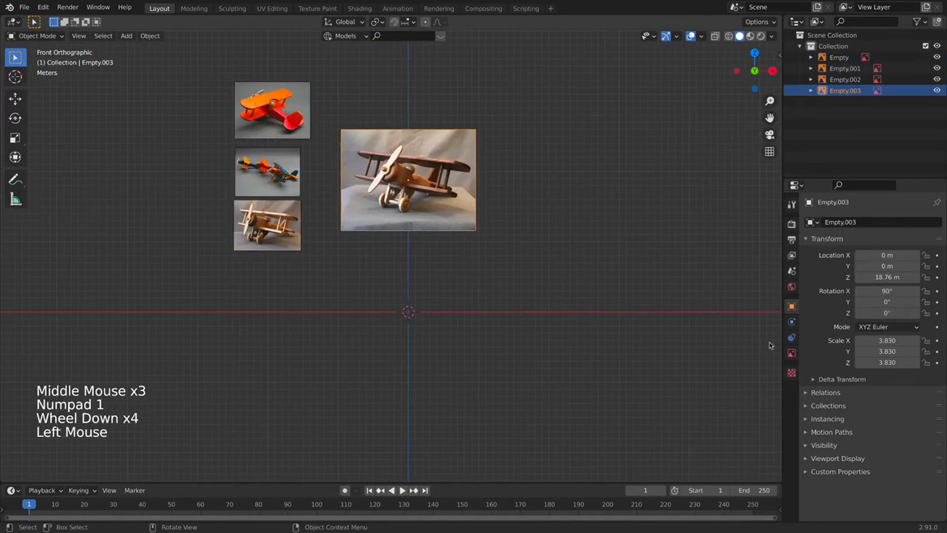
{"action": "left_click", "coordinate": [792, 352]}
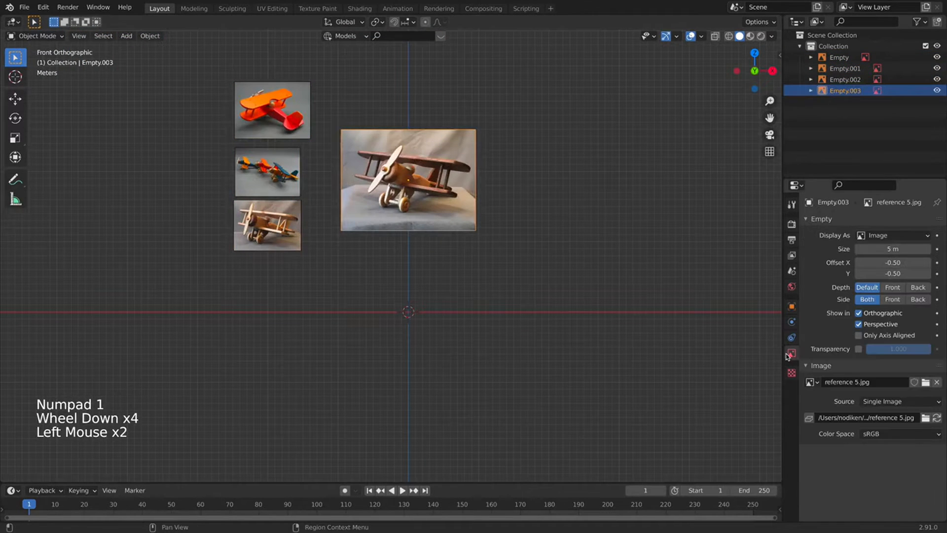
{"action": "left_click", "coordinate": [859, 324]}
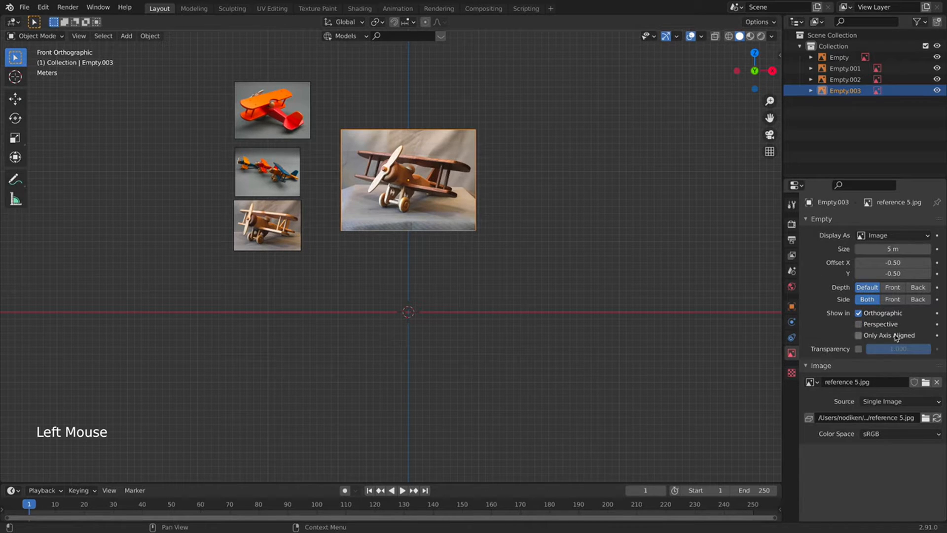
{"action": "middle_click_drag", "start_coordinate": [656, 315], "coordinate": [398, 209]}
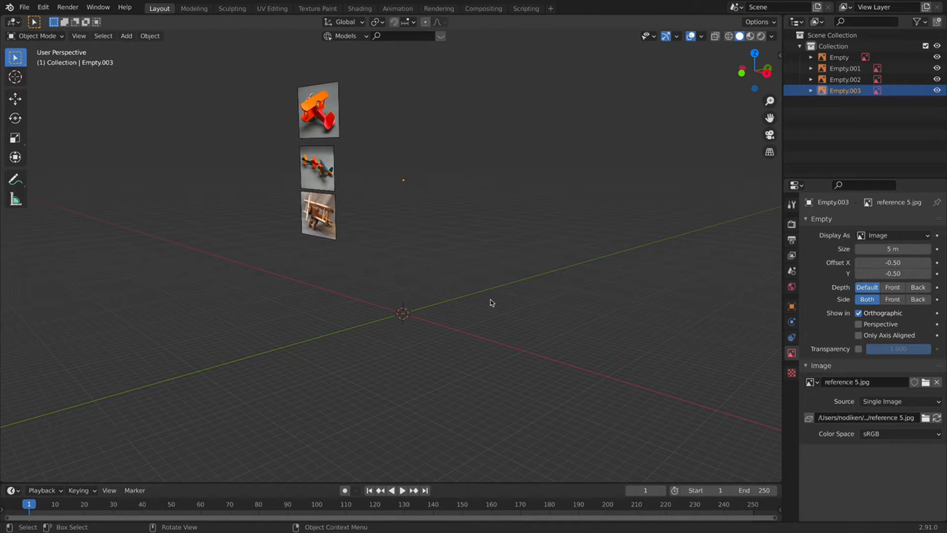
{"action": "key", "text": "KP_1"}
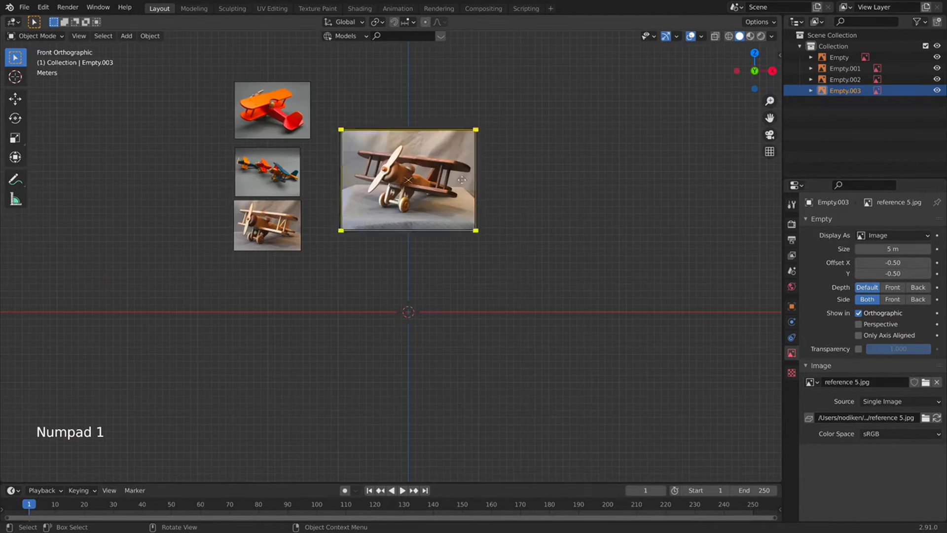
{"action": "left_click", "coordinate": [858, 335]}
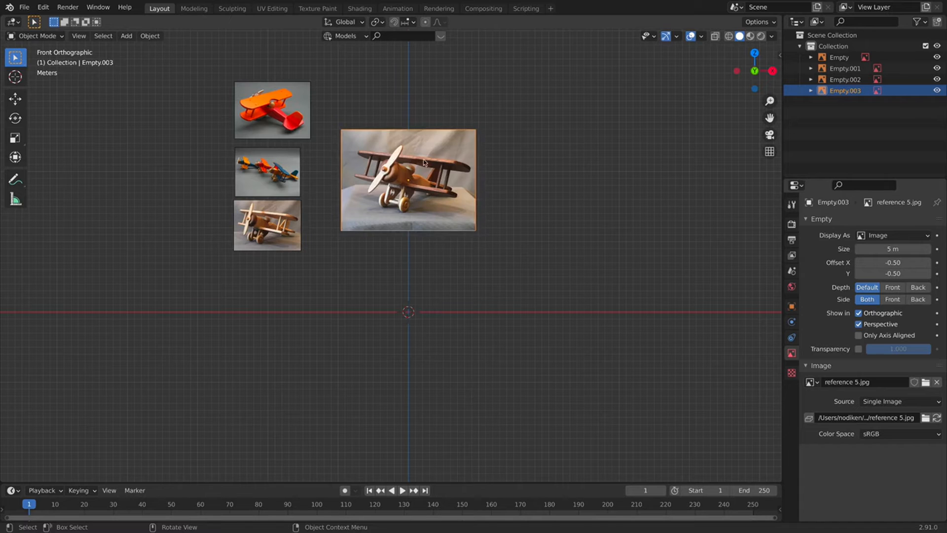
{"action": "scroll", "coordinate": [375, 227], "scroll_direction": "up", "scroll_amount": 3}
{"action": "middle_click_drag", "start_coordinate": [412, 195], "coordinate": [501, 103], "text": "shift"}
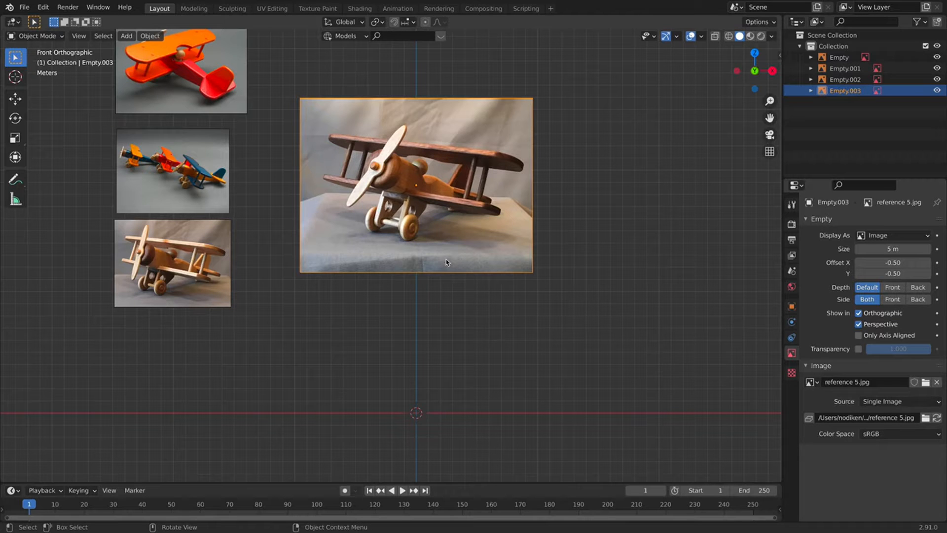
{"action": "middle_click_drag", "start_coordinate": [391, 358], "coordinate": [383, 332], "text": "shift"}
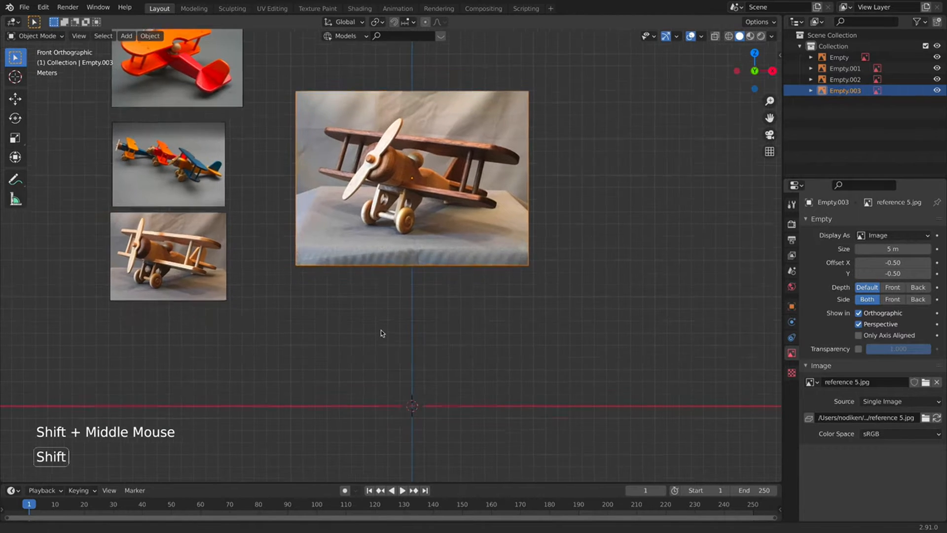
{"action": "scroll", "coordinate": [181, 172], "scroll_direction": "up", "scroll_amount": 2}
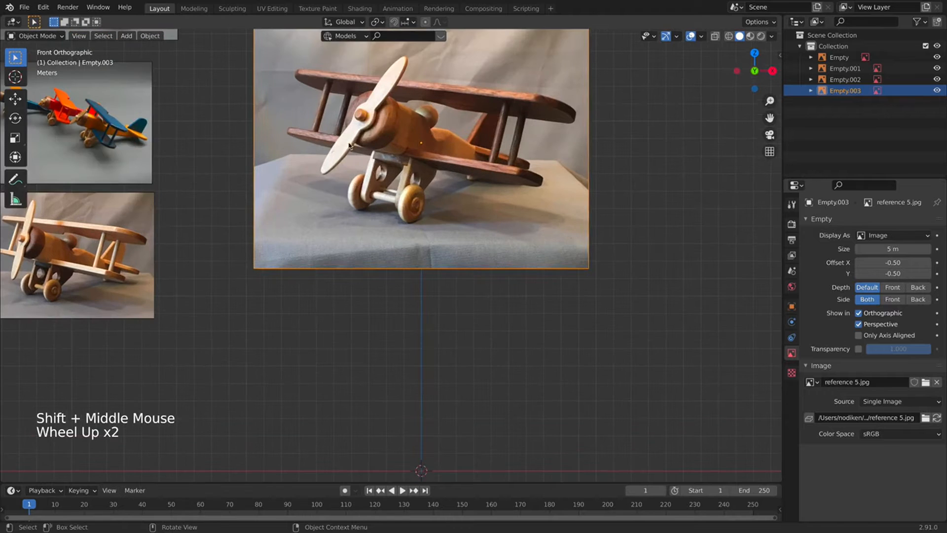
{"action": "middle_click_drag", "start_coordinate": [478, 167], "coordinate": [307, 100], "text": "shift"}
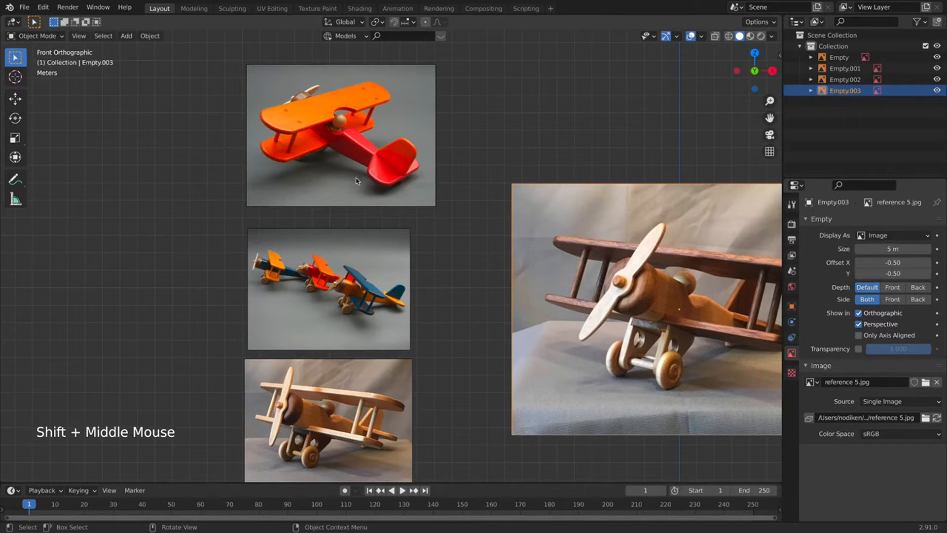
{"action": "middle_click_drag", "start_coordinate": [564, 355], "coordinate": [401, 131], "text": "shift"}
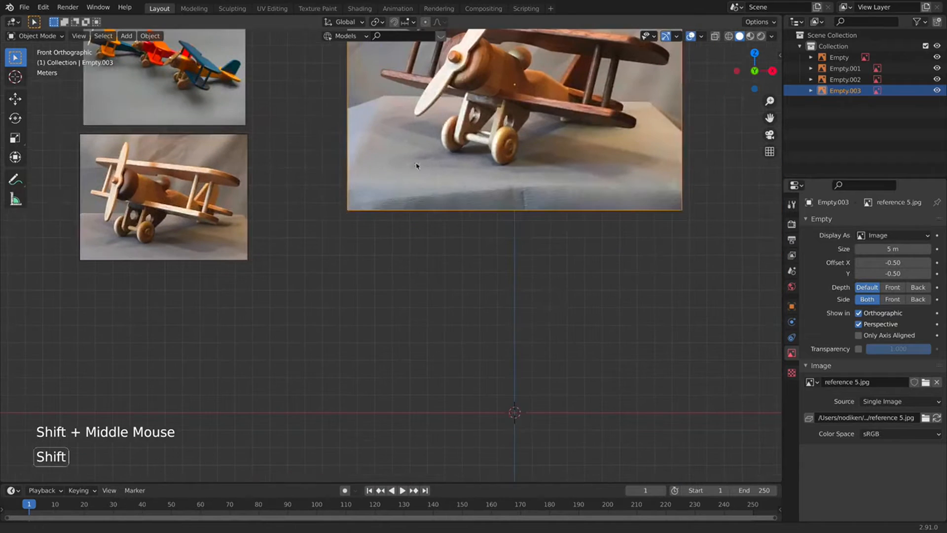
{"action": "key", "text": "shift+a"}
Add a cube at the origin with a Subdivision Surface modifier at viewport level 2.
{"action": "mouse_move", "coordinate": [499, 272]}
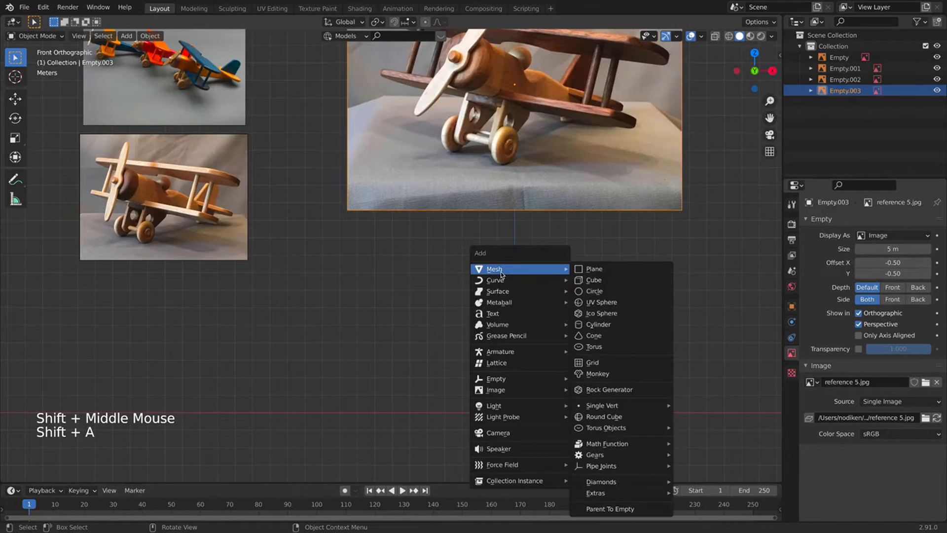
{"action": "left_click", "coordinate": [594, 279]}
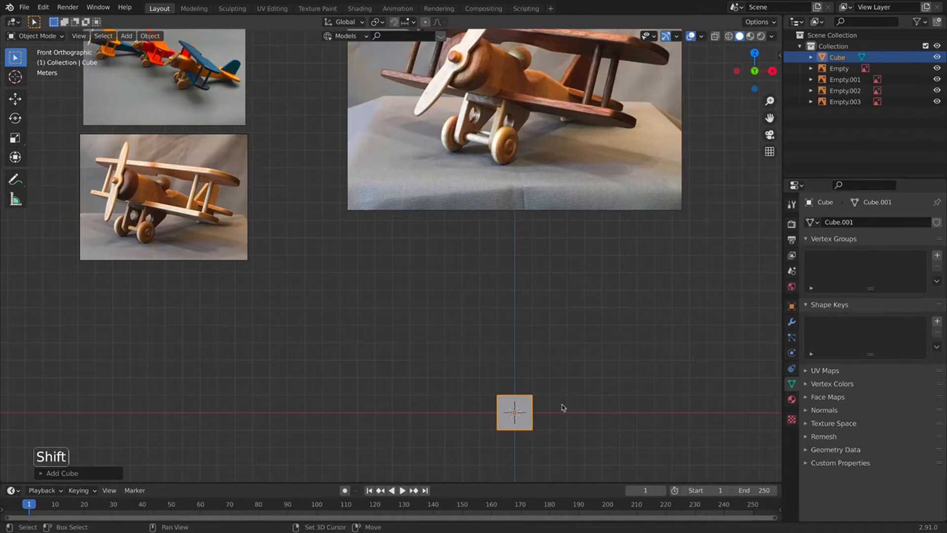
{"action": "scroll", "coordinate": [562, 408], "scroll_direction": "down", "scroll_amount": 2, "text": "shift"}
{"action": "middle_click_drag", "start_coordinate": [563, 408], "coordinate": [536, 359], "text": "shift"}
{"action": "left_click", "coordinate": [792, 321]}
{"action": "left_click", "coordinate": [824, 222]}
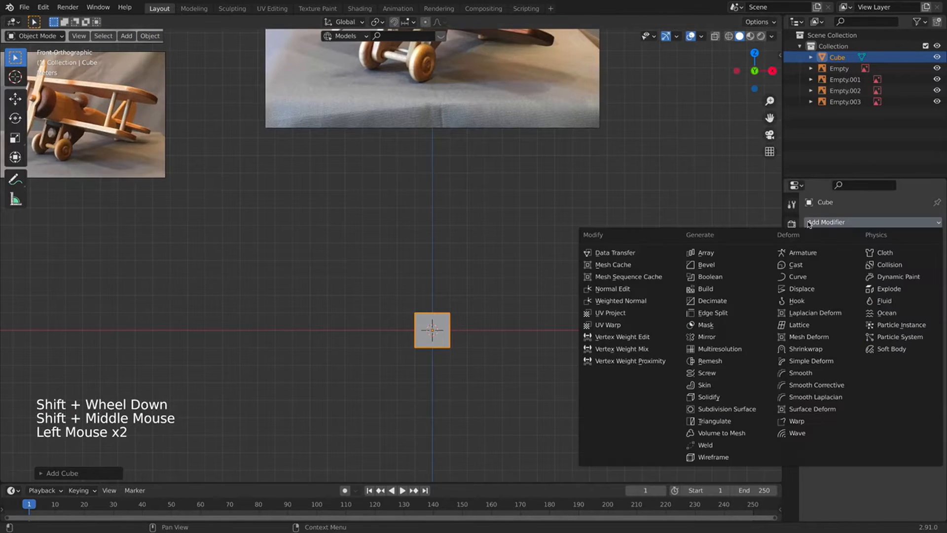
{"action": "left_click", "coordinate": [728, 409]}
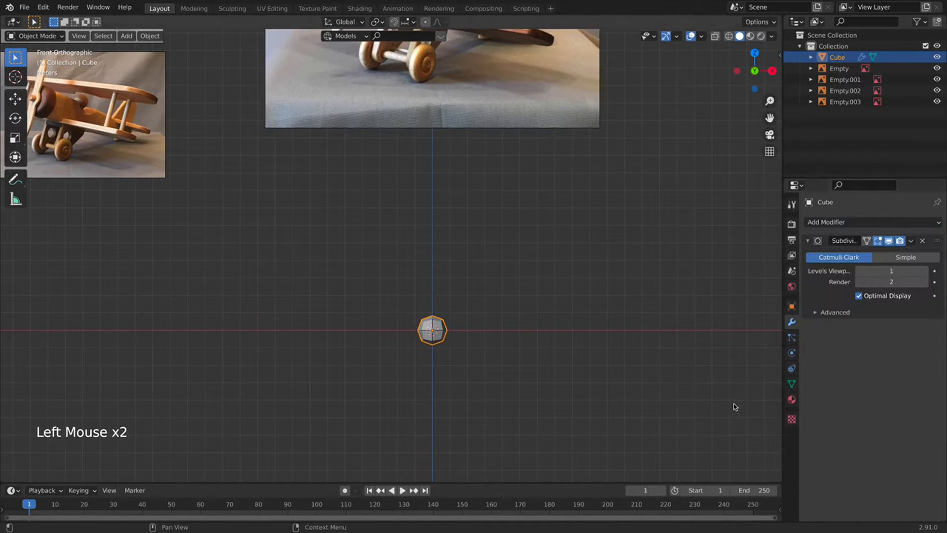
{"action": "left_click", "coordinate": [925, 271]}
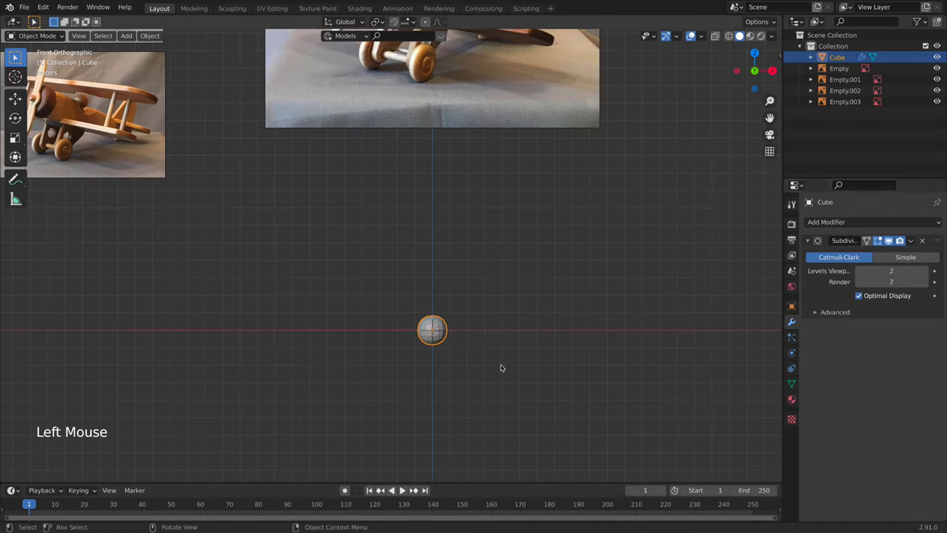
Apply Shade Smooth to the subdivided cube.
{"action": "right_click", "coordinate": [429, 338]}
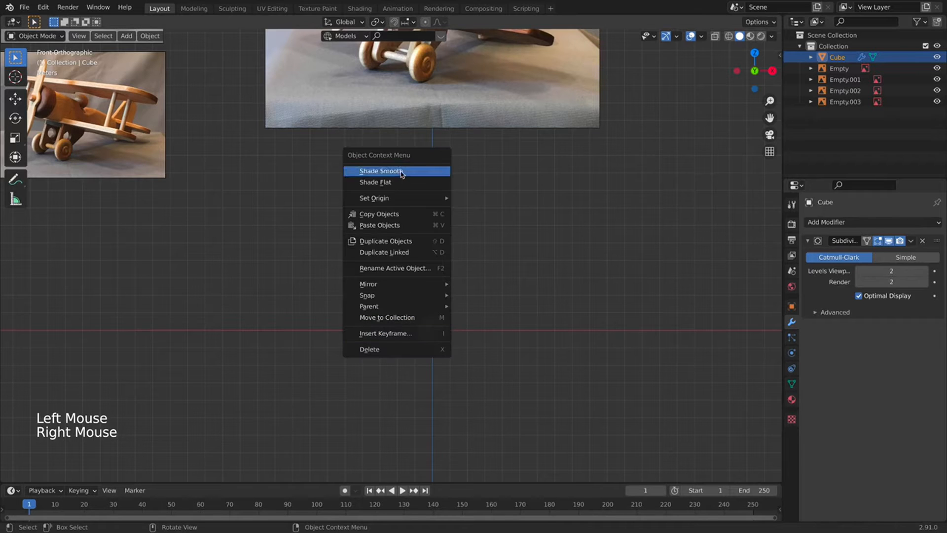
{"action": "scroll", "coordinate": [417, 321], "scroll_direction": "up", "scroll_amount": 2}
{"action": "scroll", "coordinate": [420, 326], "scroll_direction": "down", "scroll_amount": 2}
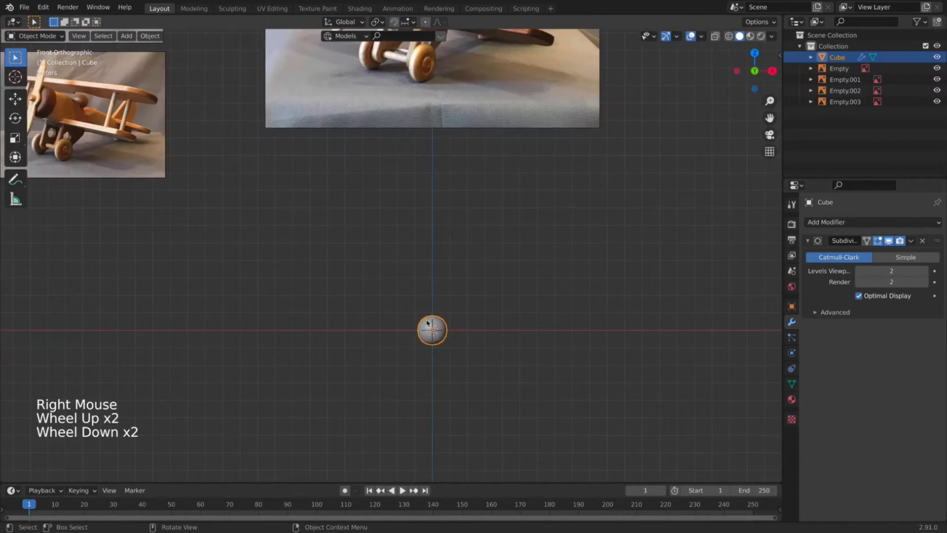
{"action": "key", "text": "Tab"}
{"action": "key", "text": "Tab"}
{"action": "right_click", "coordinate": [424, 325]}
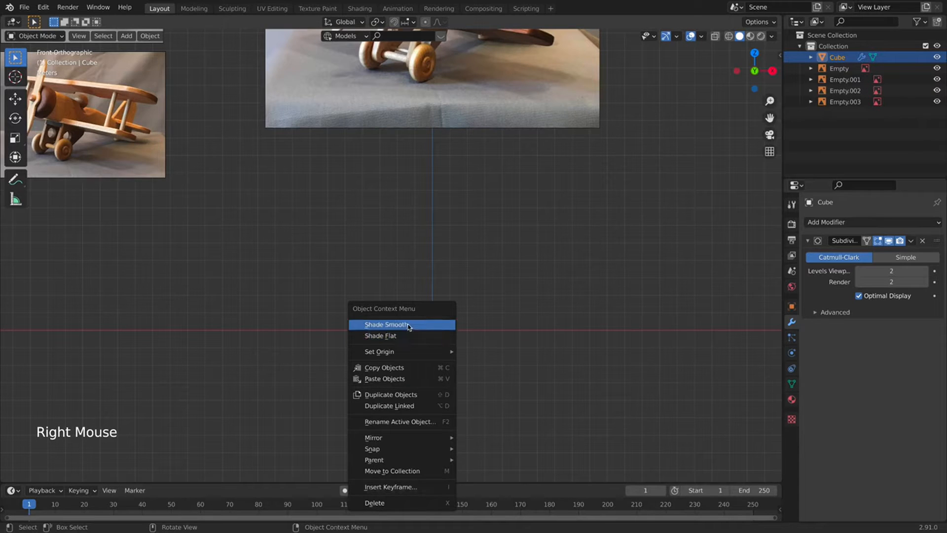
{"action": "left_click", "coordinate": [386, 324]}
{"action": "left_click", "coordinate": [452, 319]}
Enter Edit Mode on the cube and turn on X-ray see-through display.
{"action": "key", "text": "Tab"}
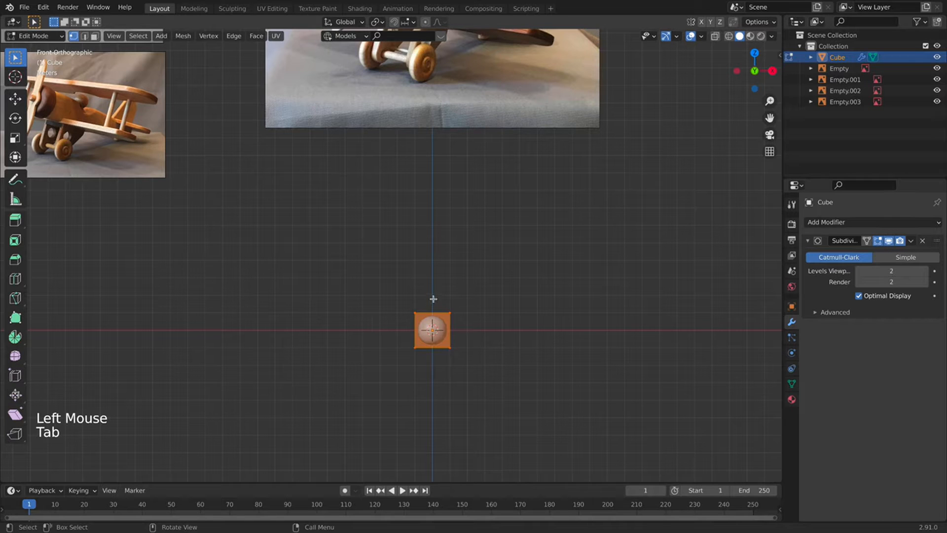
{"action": "left_click_drag", "start_coordinate": [424, 306], "coordinate": [398, 368]}
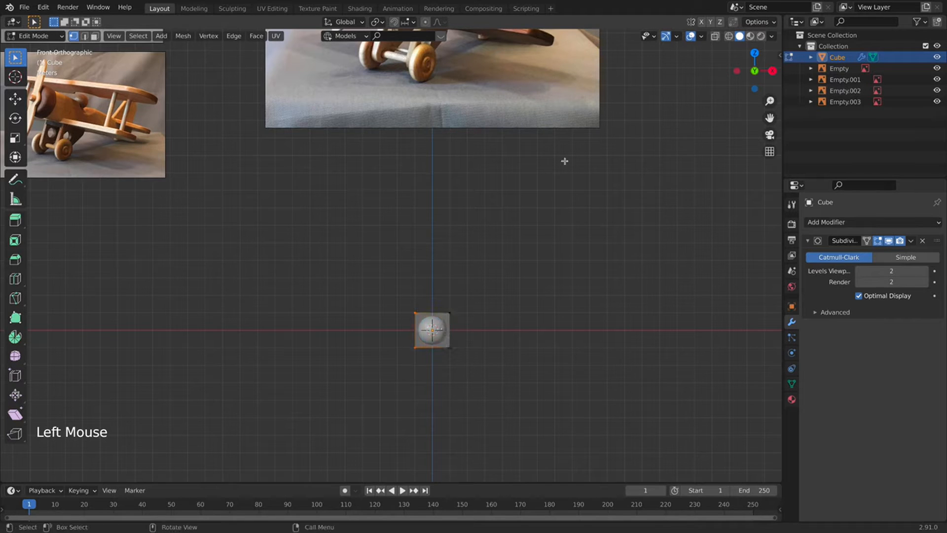
{"action": "key", "text": "g"}
{"action": "key", "text": "Escape"}
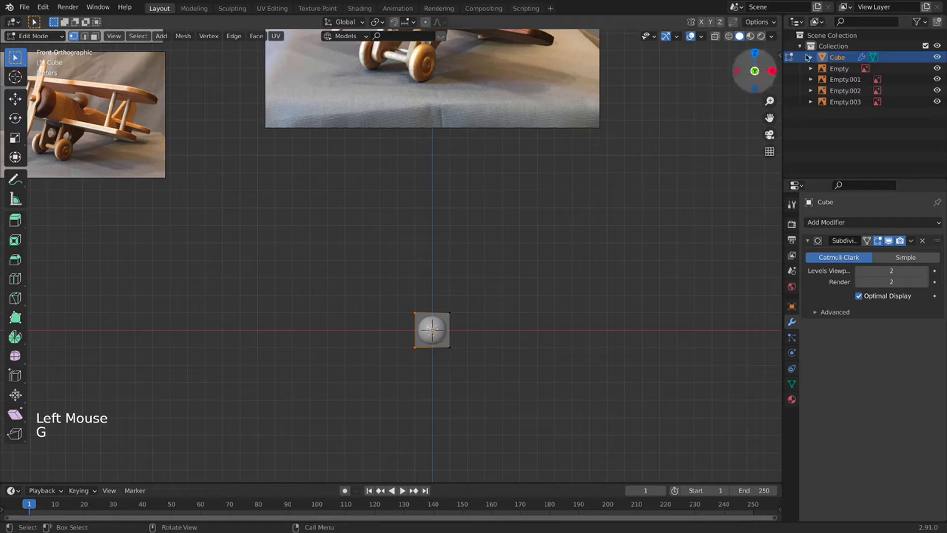
{"action": "left_click", "coordinate": [714, 36]}
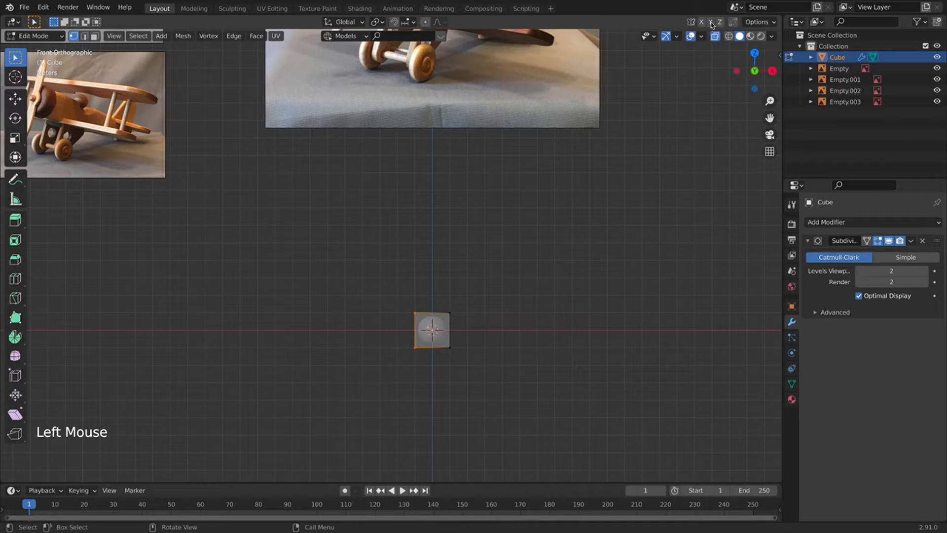
Stretch the cube's left and right sides outward along X into a long body.
{"action": "left_click_drag", "start_coordinate": [449, 266], "coordinate": [408, 359]}
{"action": "left_click_drag", "start_coordinate": [424, 285], "coordinate": [360, 384]}
{"action": "key", "text": "g"}
{"action": "key", "text": "x"}
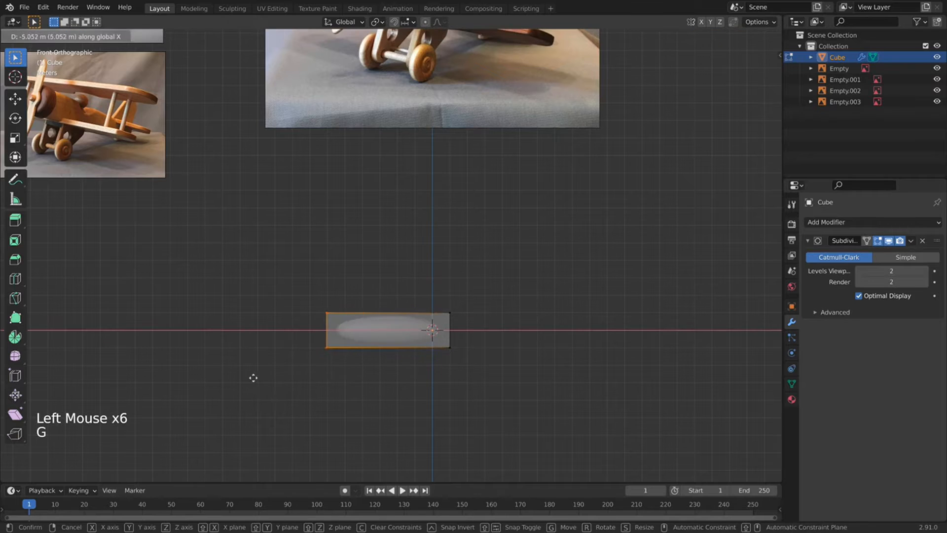
{"action": "left_click", "coordinate": [241, 372]}
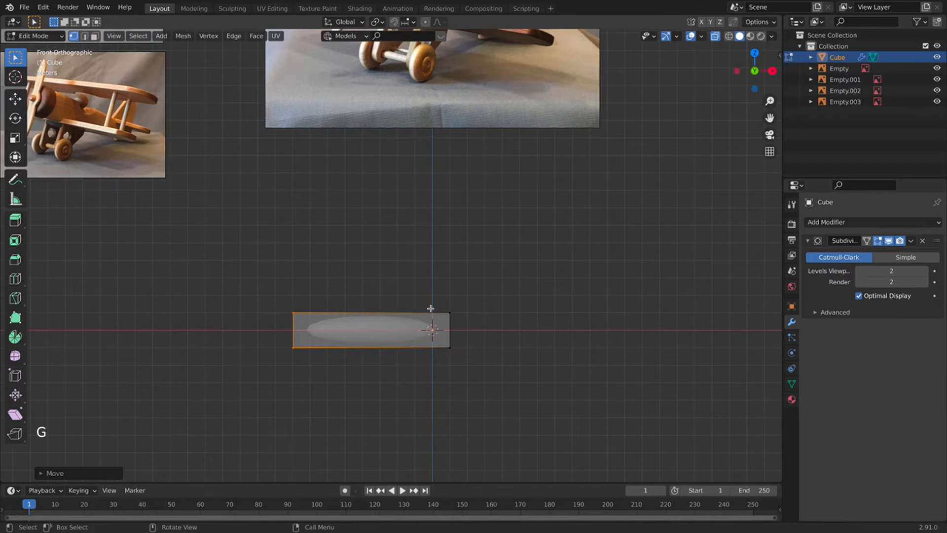
{"action": "left_click_drag", "start_coordinate": [486, 267], "coordinate": [399, 382]}
{"action": "key", "text": "g"}
{"action": "key", "text": "x"}
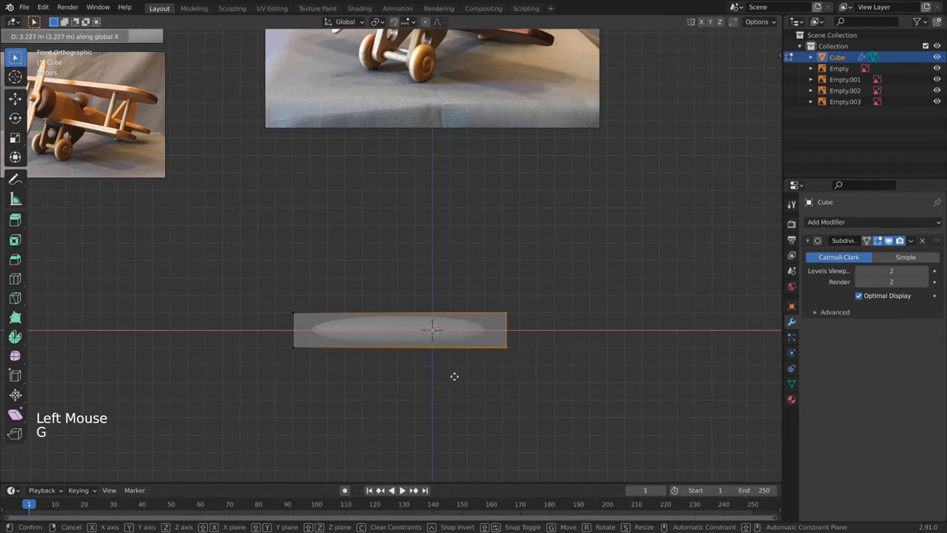
{"action": "left_click", "coordinate": [450, 373]}
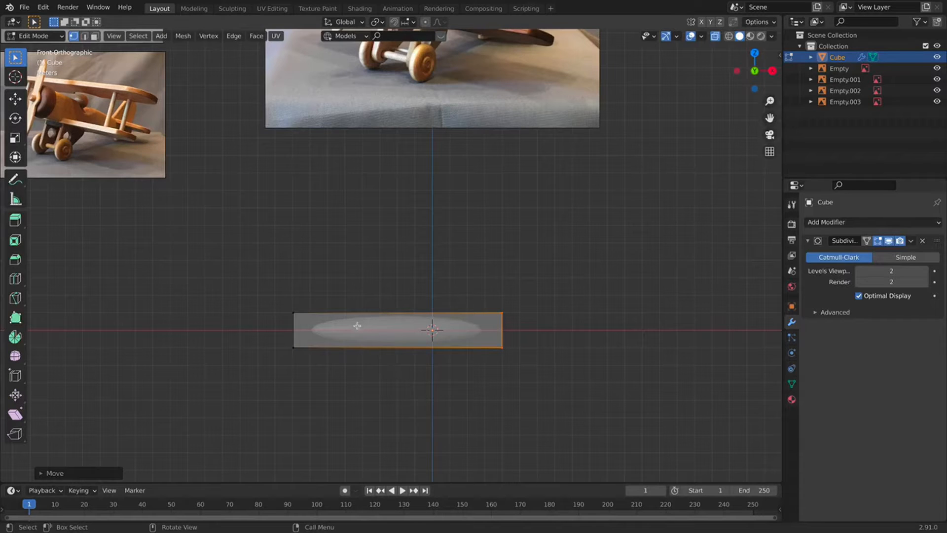
Add two edge loops across the body, one near the left end and one right of centre.
{"action": "key", "text": "super+r"}
{"action": "left_click", "coordinate": [380, 314]}
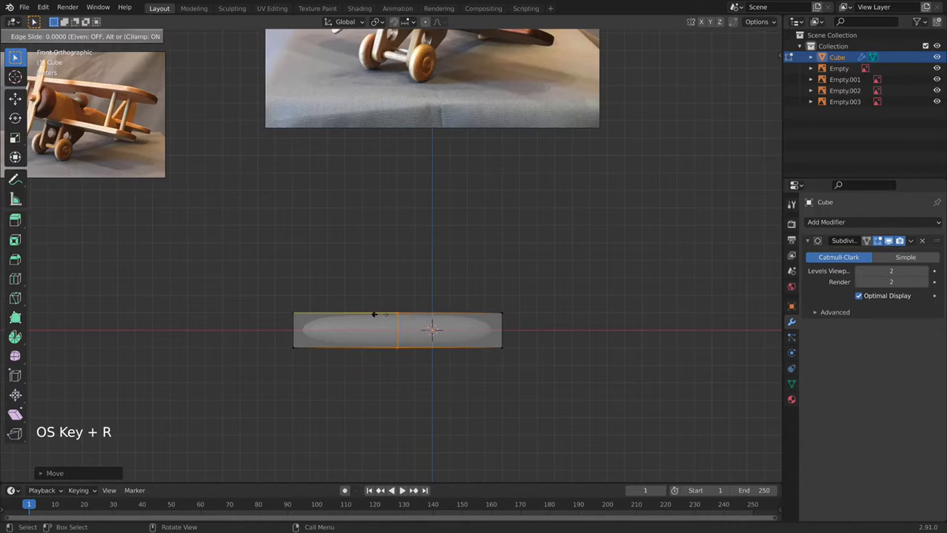
{"action": "left_click", "coordinate": [278, 303]}
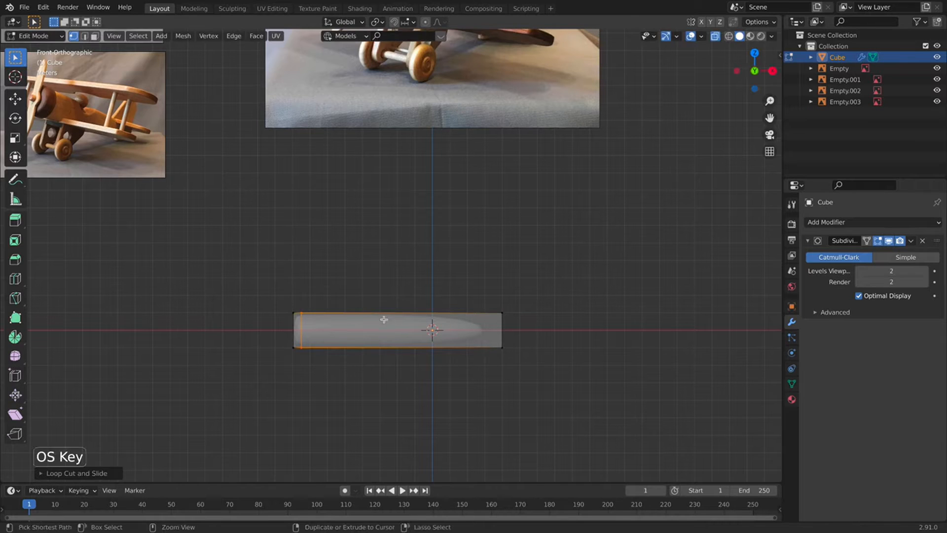
{"action": "key", "text": "super+r"}
{"action": "left_click", "coordinate": [409, 317]}
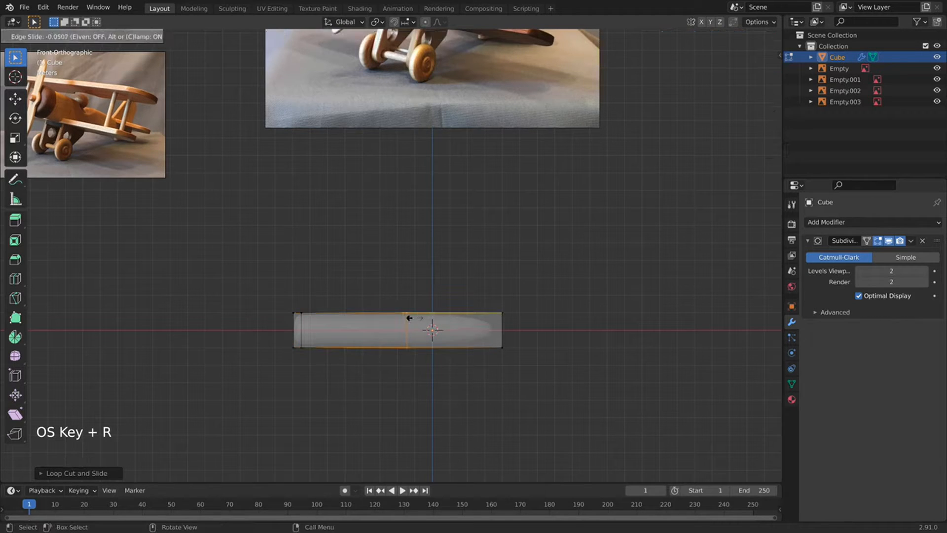
{"action": "left_click", "coordinate": [417, 320]}
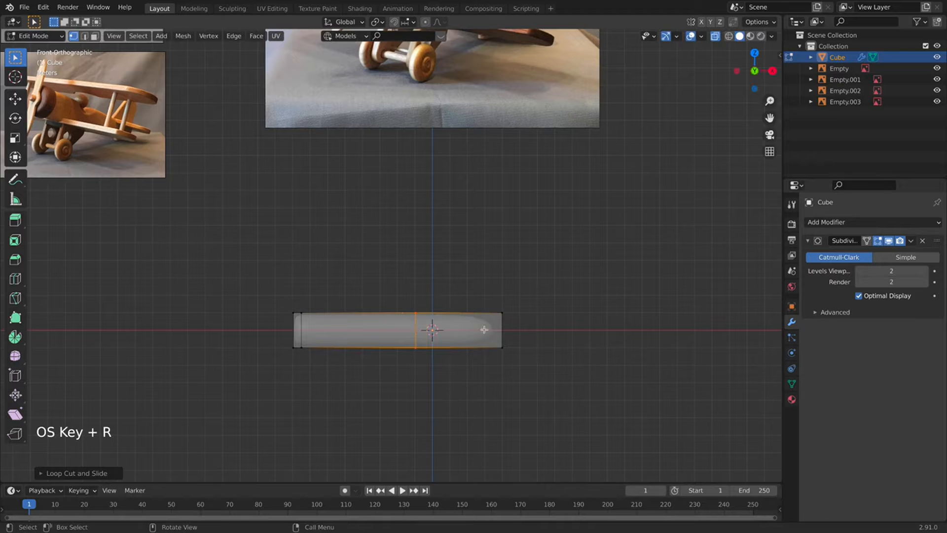
Raise the body's right-end vertices into an upswept taper and return to Object Mode.
{"action": "left_click_drag", "start_coordinate": [531, 329], "coordinate": [461, 390]}
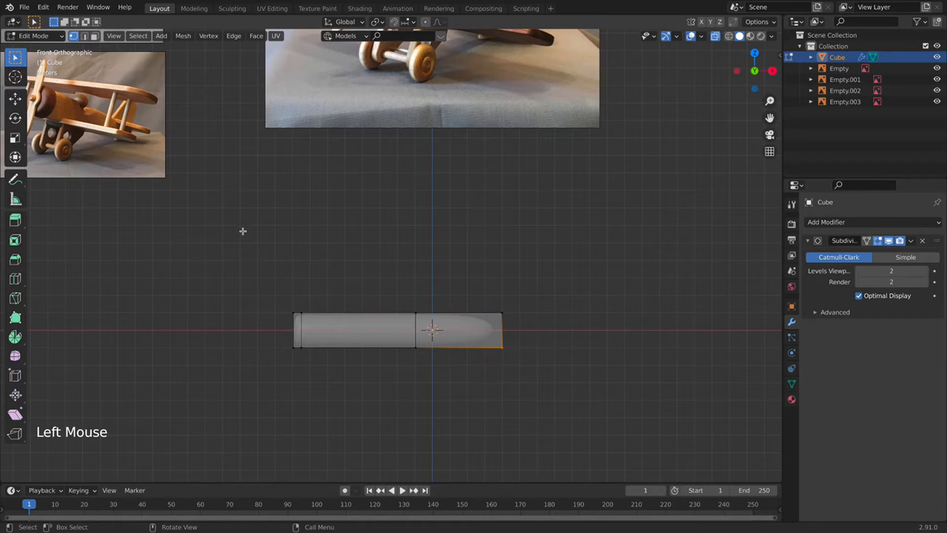
{"action": "scroll", "coordinate": [245, 228], "scroll_direction": "down", "scroll_amount": 2}
{"action": "scroll", "coordinate": [446, 340], "scroll_direction": "up", "scroll_amount": 4}
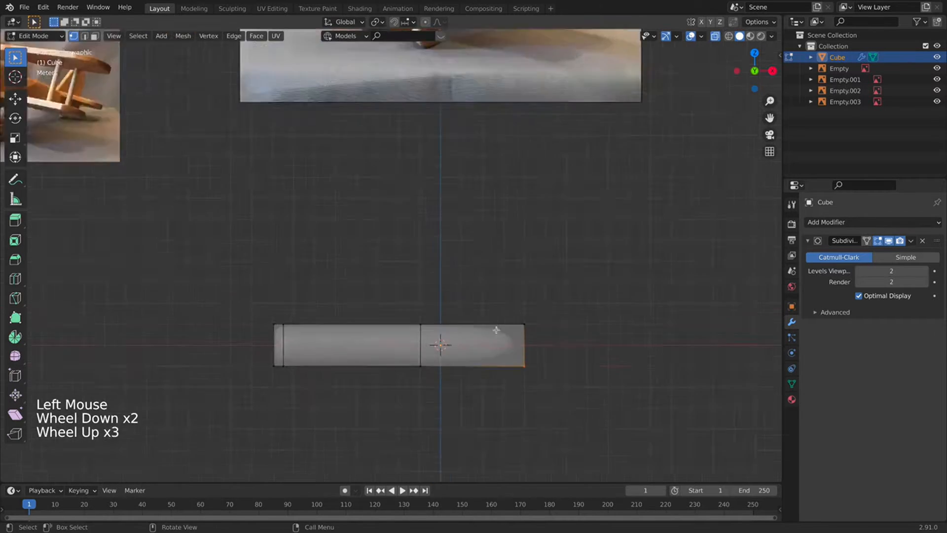
{"action": "key", "text": "g"}
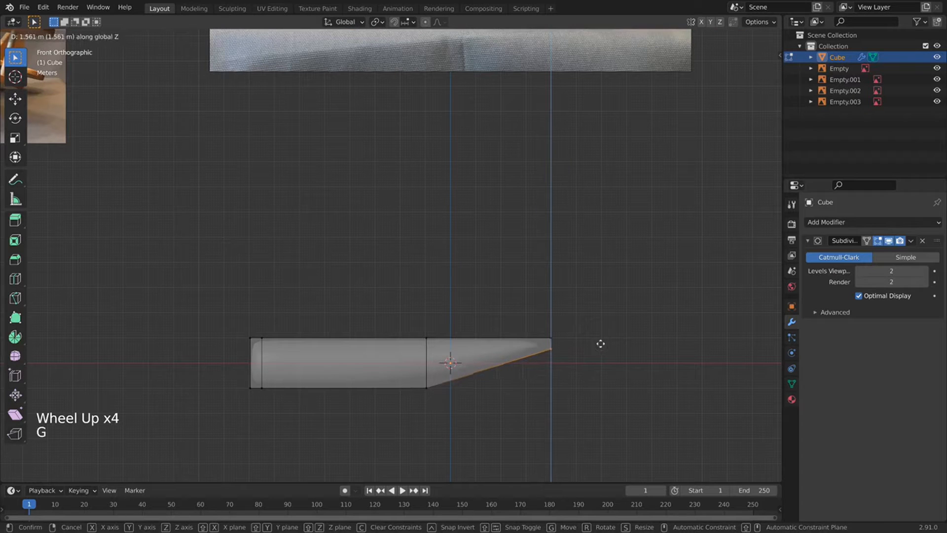
{"action": "left_click", "coordinate": [600, 343]}
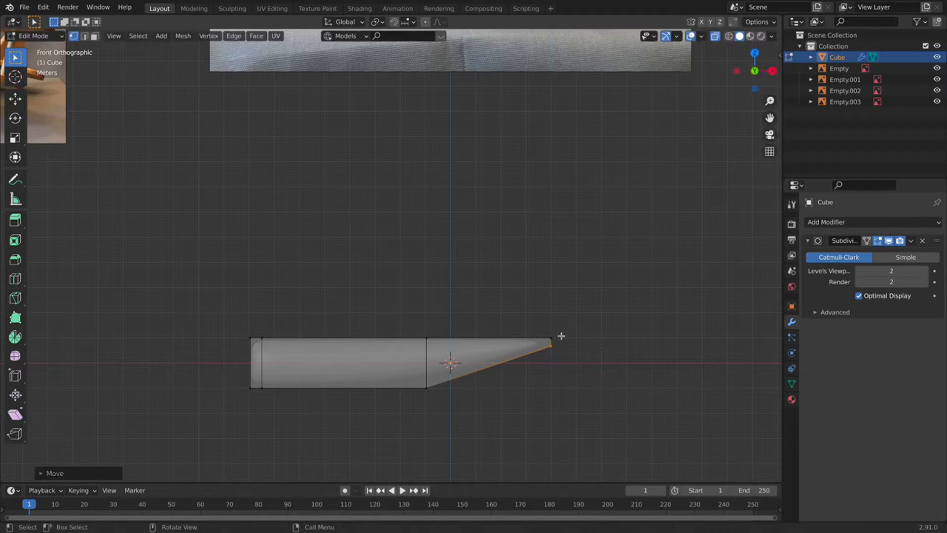
{"action": "key", "text": "g"}
{"action": "left_click", "coordinate": [560, 340]}
{"action": "scroll", "coordinate": [457, 321], "scroll_direction": "down", "scroll_amount": 4}
{"action": "key", "text": "Tab"}
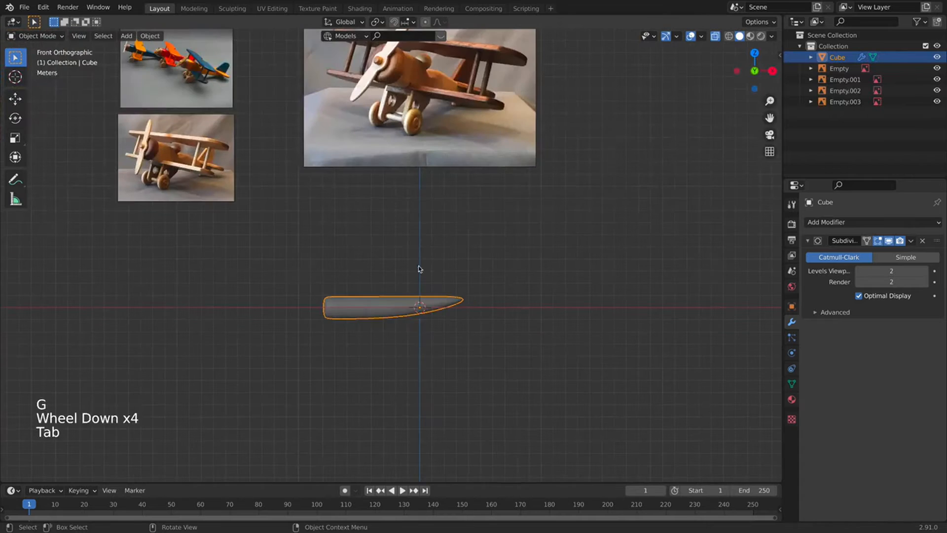
Look over the reference photos, then frame the fuselage in Front Orthographic view.
{"action": "middle_click_drag", "start_coordinate": [419, 269], "coordinate": [333, 288]}
{"action": "scroll", "coordinate": [330, 289], "scroll_direction": "down", "scroll_amount": 1}
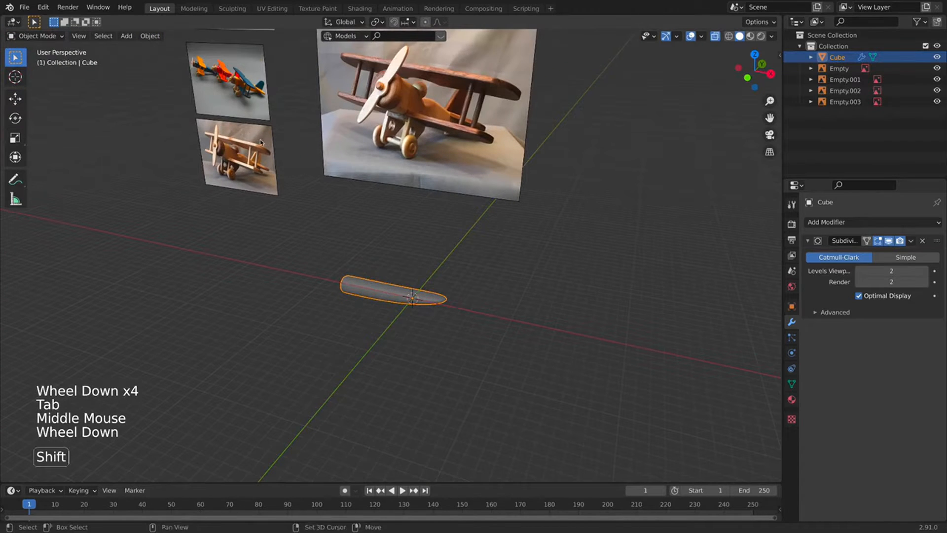
{"action": "middle_click_drag", "start_coordinate": [288, 217], "coordinate": [365, 355], "text": "shift"}
{"action": "scroll", "coordinate": [261, 262], "scroll_direction": "up", "scroll_amount": 3}
{"action": "middle_click_drag", "start_coordinate": [261, 262], "coordinate": [362, 278], "text": "shift"}
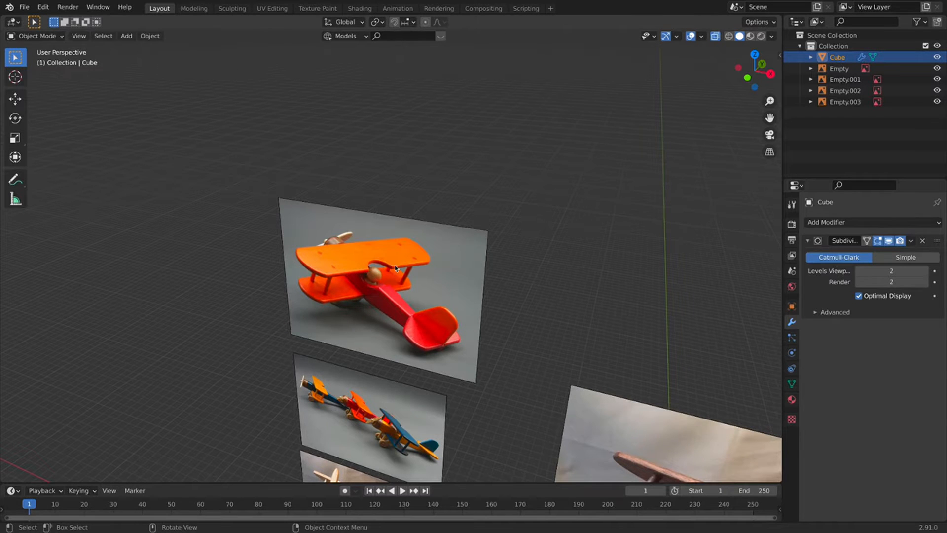
{"action": "key", "text": "KP_1"}
{"action": "scroll", "coordinate": [516, 331], "scroll_direction": "down", "scroll_amount": 1}
{"action": "middle_click_drag", "start_coordinate": [515, 332], "coordinate": [353, 154], "text": "shift"}
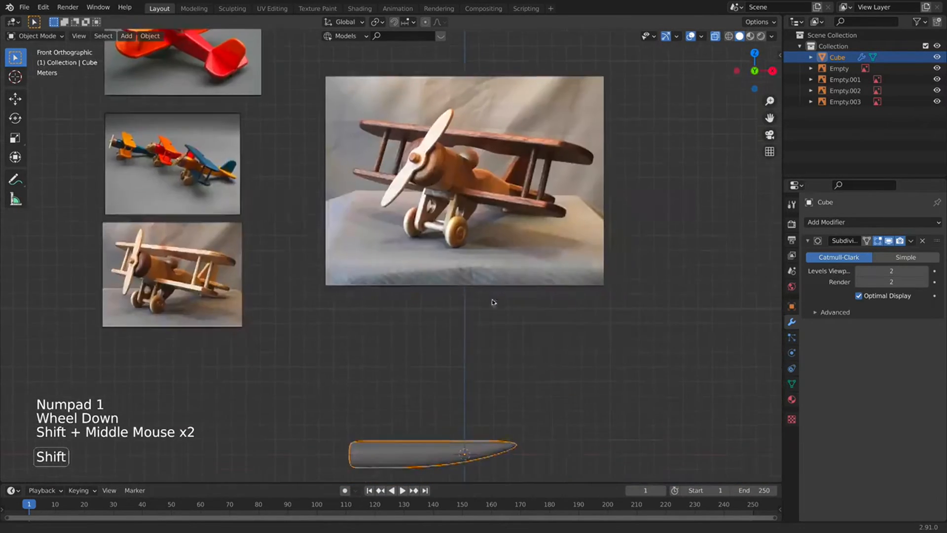
{"action": "middle_click_drag", "start_coordinate": [494, 302], "coordinate": [453, 204], "text": "shift"}
In Edit Mode, cut two edge loops across the fuselage's thick section.
{"action": "key", "text": "Tab"}
{"action": "middle_click_drag", "start_coordinate": [372, 373], "coordinate": [376, 363], "text": "shift"}
{"action": "scroll", "coordinate": [375, 363], "scroll_direction": "up", "scroll_amount": 3}
{"action": "key", "text": "super+r"}
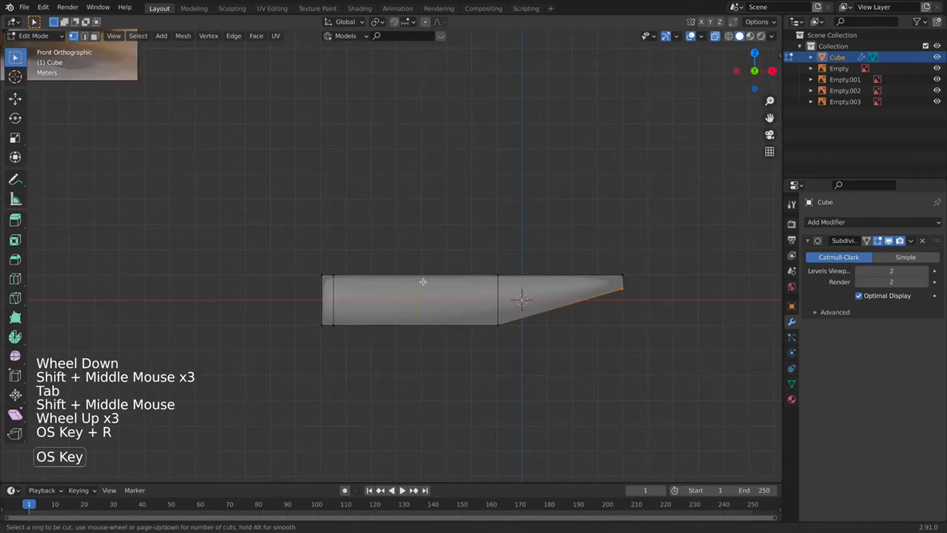
{"action": "left_click", "coordinate": [427, 282]}
{"action": "left_click", "coordinate": [427, 282]}
{"action": "key", "text": "super+r"}
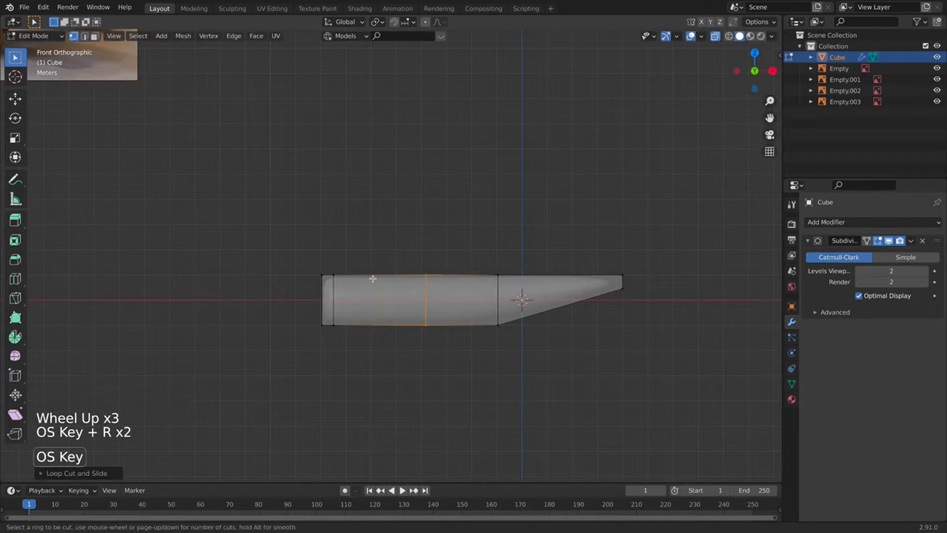
{"action": "left_click", "coordinate": [366, 278]}
{"action": "left_click", "coordinate": [365, 278]}
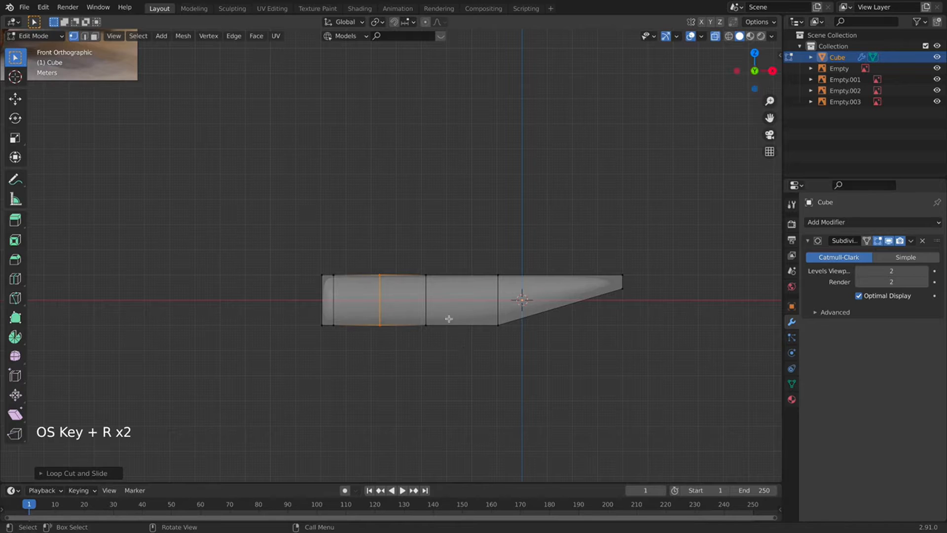
{"action": "middle_click_drag", "start_coordinate": [449, 318], "coordinate": [172, 112]}
{"action": "left_click", "coordinate": [94, 36]}
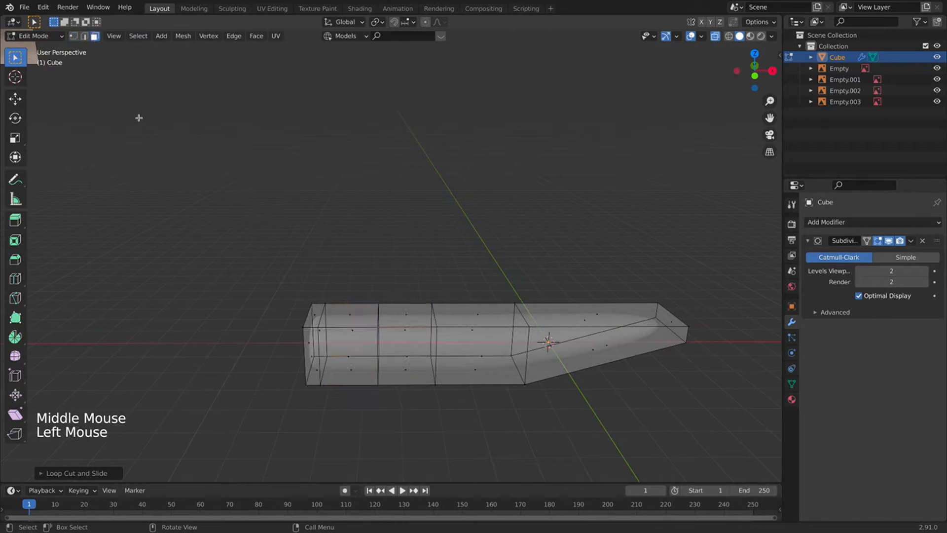
Inset the thick section's top face and extrude it down into a cockpit hollow.
{"action": "left_click", "coordinate": [406, 309]}
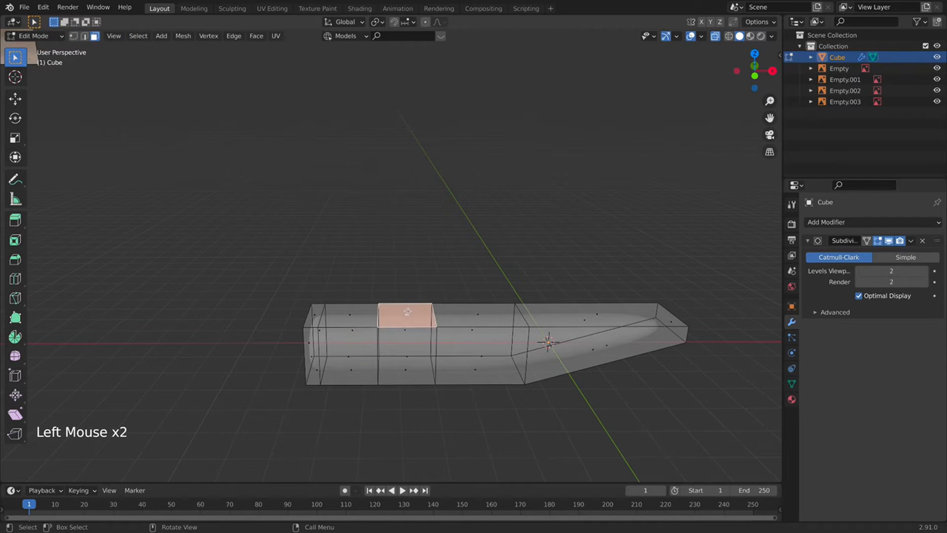
{"action": "key", "text": "i"}
{"action": "left_click", "coordinate": [524, 275]}
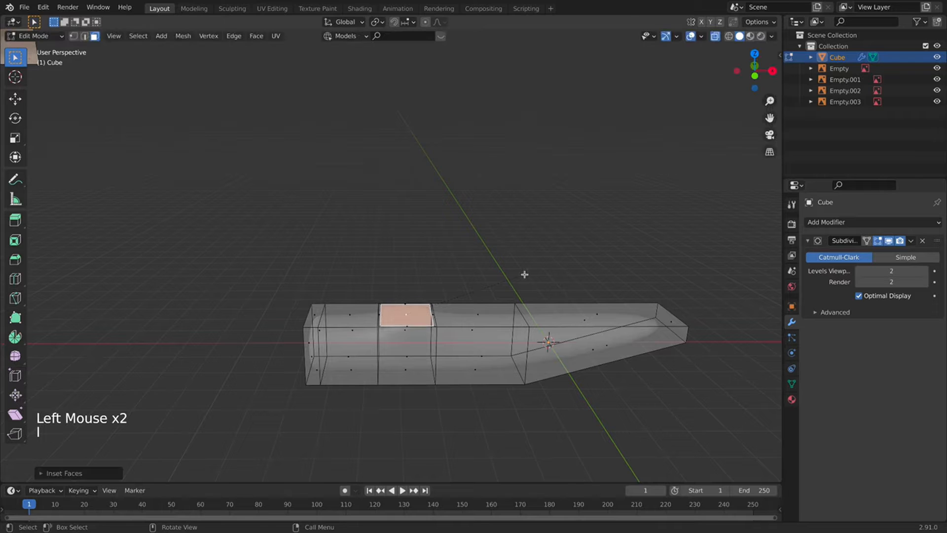
{"action": "key", "text": "g"}
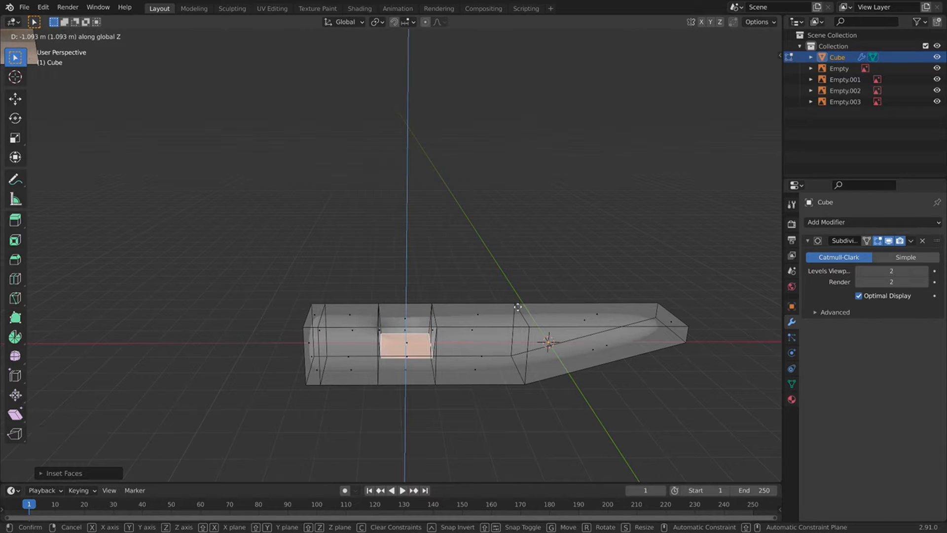
{"action": "right_click", "coordinate": [517, 307]}
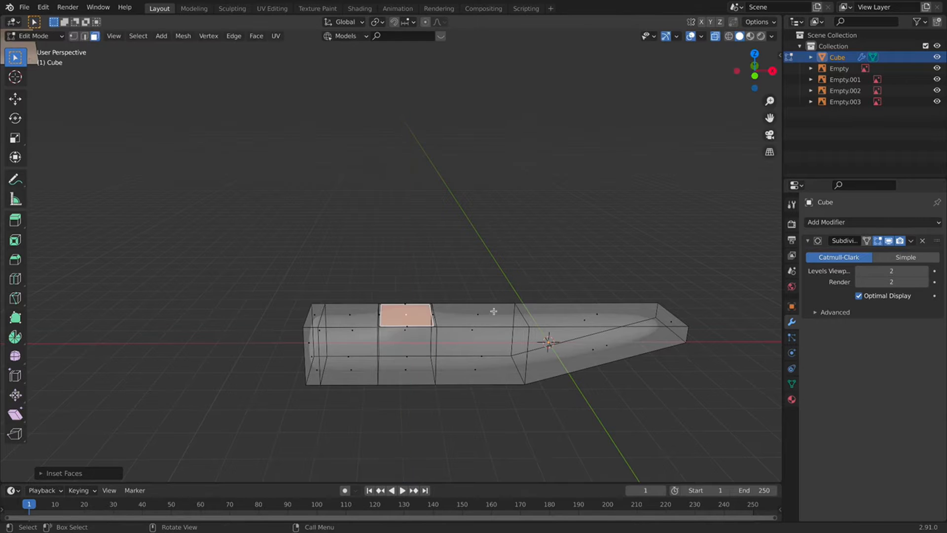
{"action": "key", "text": "e"}
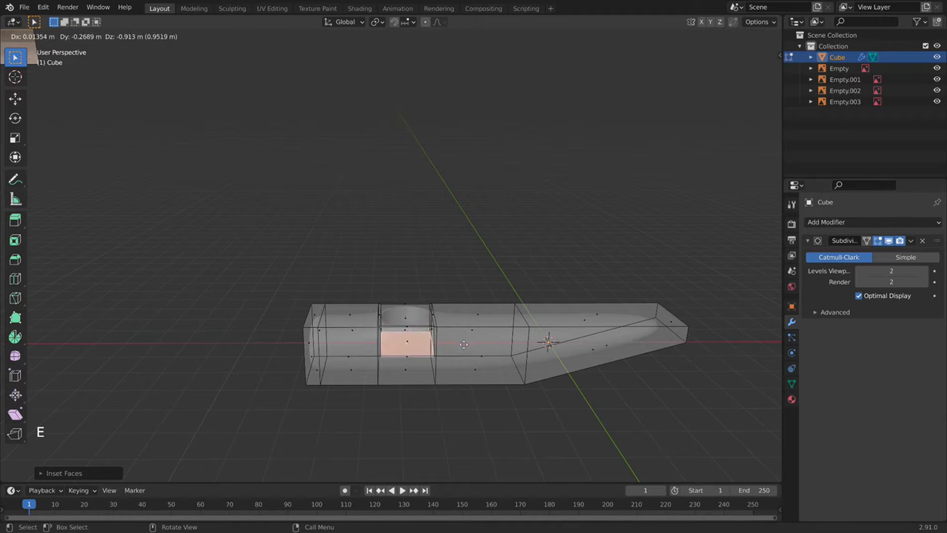
{"action": "left_click", "coordinate": [463, 344]}
Turn off X-ray and add a lengthwise loop cut along the fuselage side.
{"action": "left_click", "coordinate": [716, 36]}
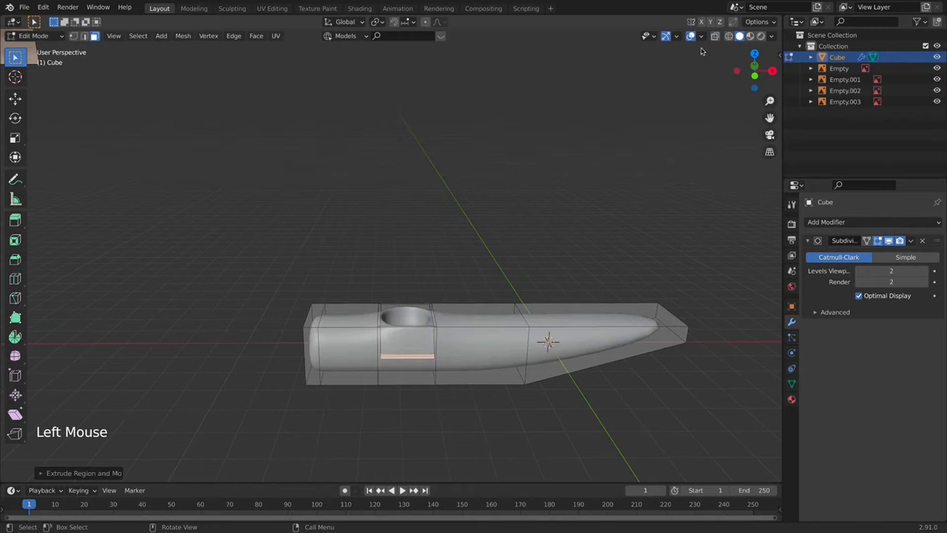
{"action": "middle_click_drag", "start_coordinate": [444, 223], "coordinate": [594, 126]}
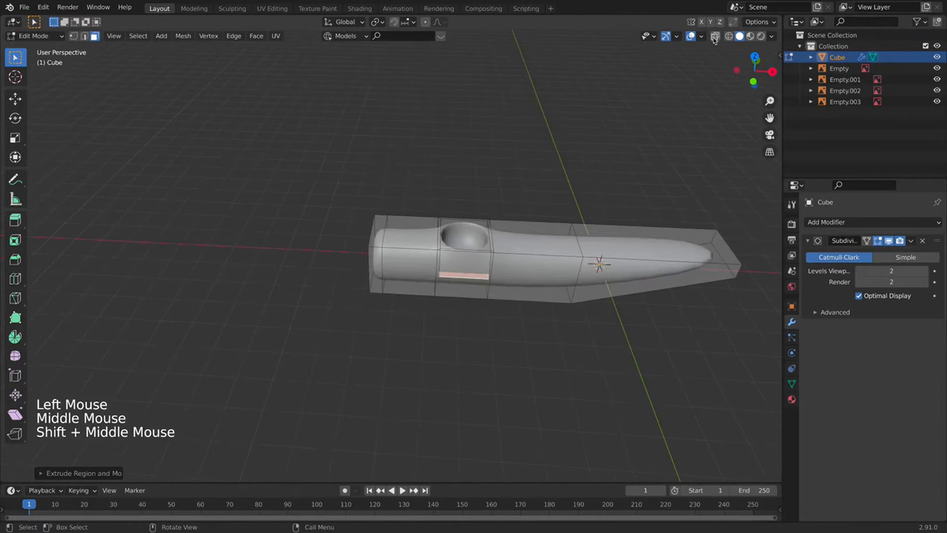
{"action": "scroll", "coordinate": [595, 126], "scroll_direction": "up", "scroll_amount": 2}
{"action": "key", "text": "super+r"}
{"action": "left_click", "coordinate": [528, 219]}
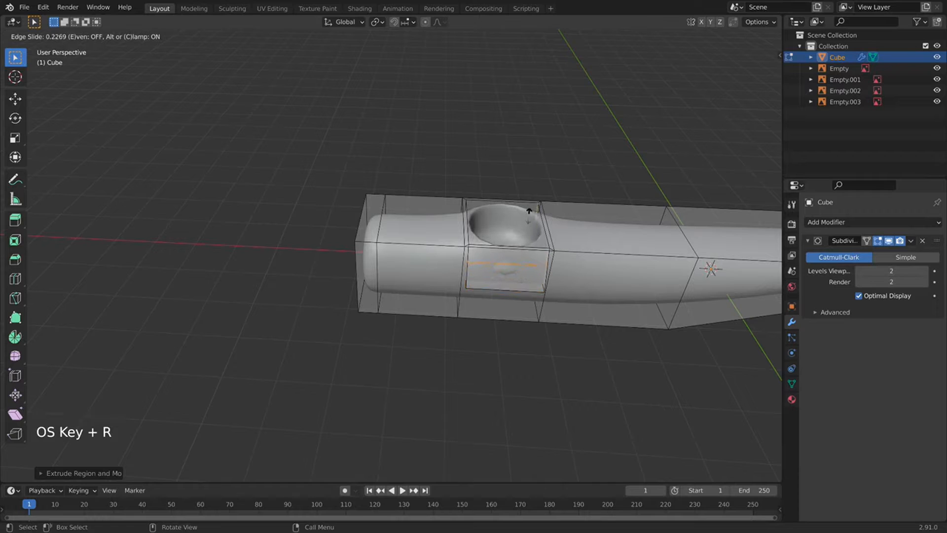
{"action": "left_click", "coordinate": [527, 219]}
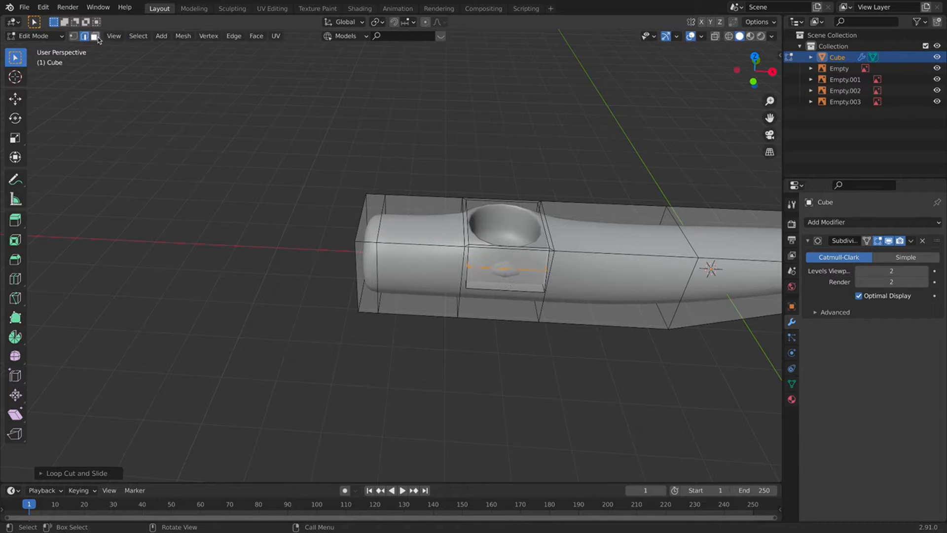
In X-ray view, select the cockpit floor face and scale it down narrower.
{"action": "left_click", "coordinate": [451, 218]}
{"action": "left_click", "coordinate": [514, 289]}
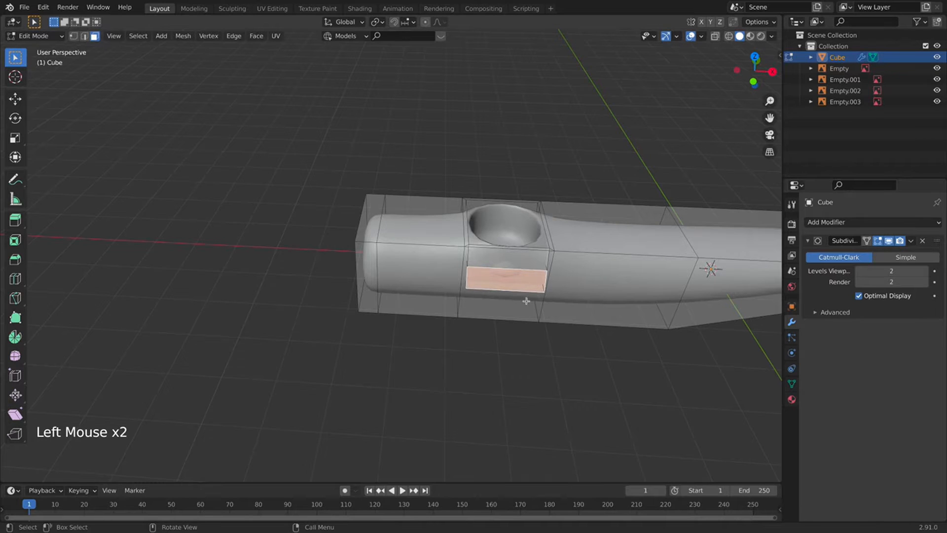
{"action": "middle_click_drag", "start_coordinate": [526, 300], "coordinate": [491, 154]}
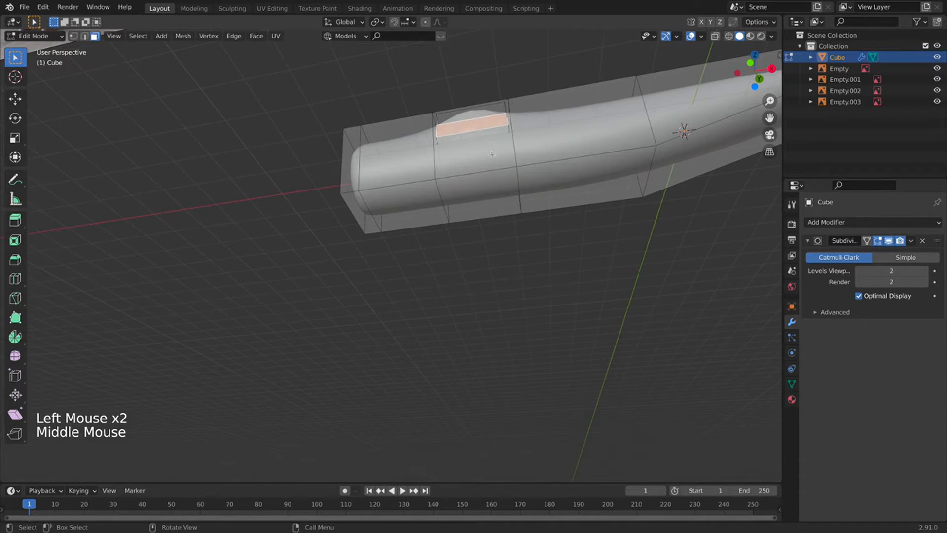
{"action": "left_click", "coordinate": [714, 37]}
{"action": "left_click", "coordinate": [483, 150]}
{"action": "left_click", "coordinate": [483, 151]}
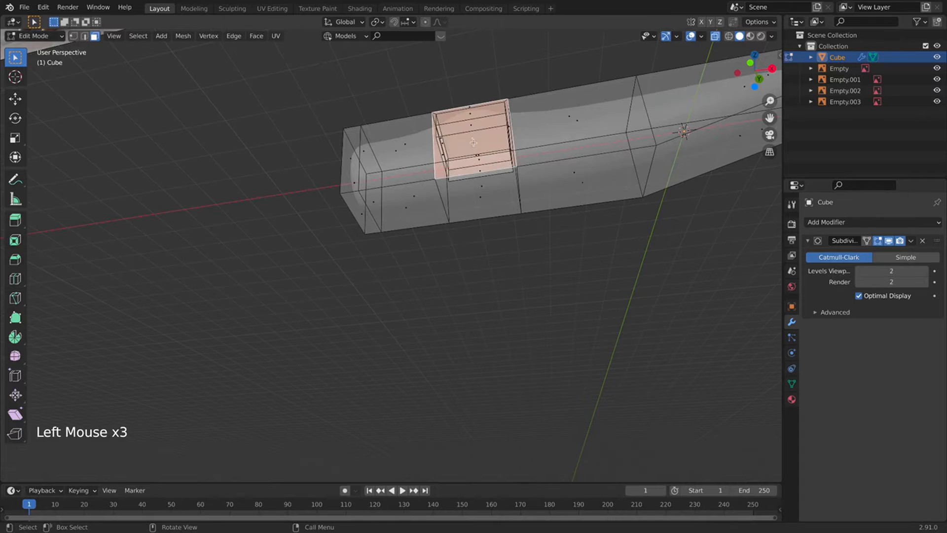
{"action": "middle_click_drag", "start_coordinate": [483, 150], "coordinate": [476, 289]}
{"action": "left_click", "coordinate": [472, 327]}
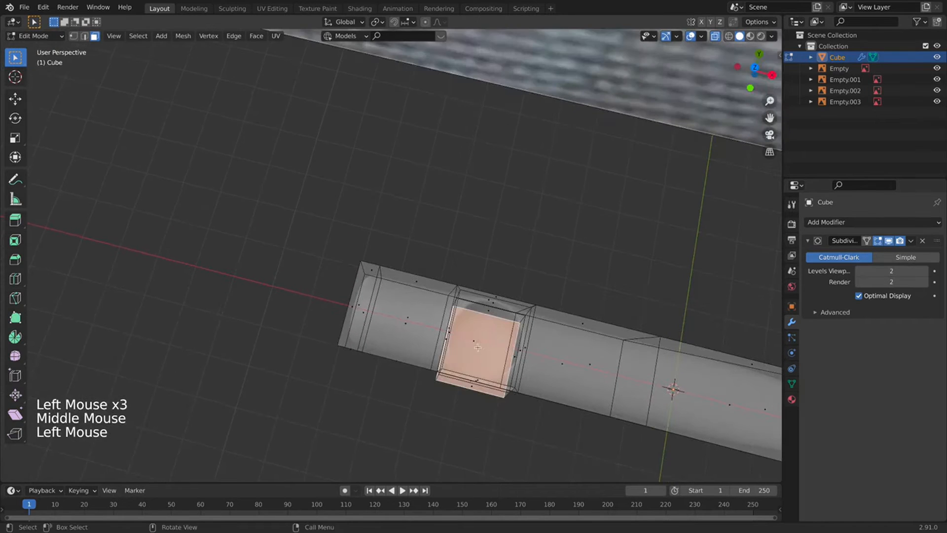
{"action": "middle_click_drag", "start_coordinate": [477, 348], "coordinate": [559, 270]}
{"action": "key", "text": "s"}
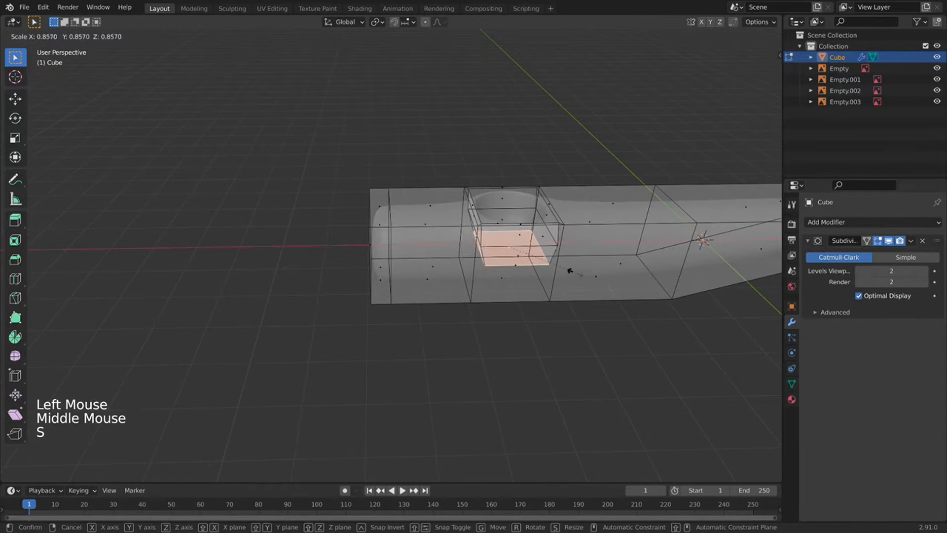
{"action": "left_click", "coordinate": [549, 262]}
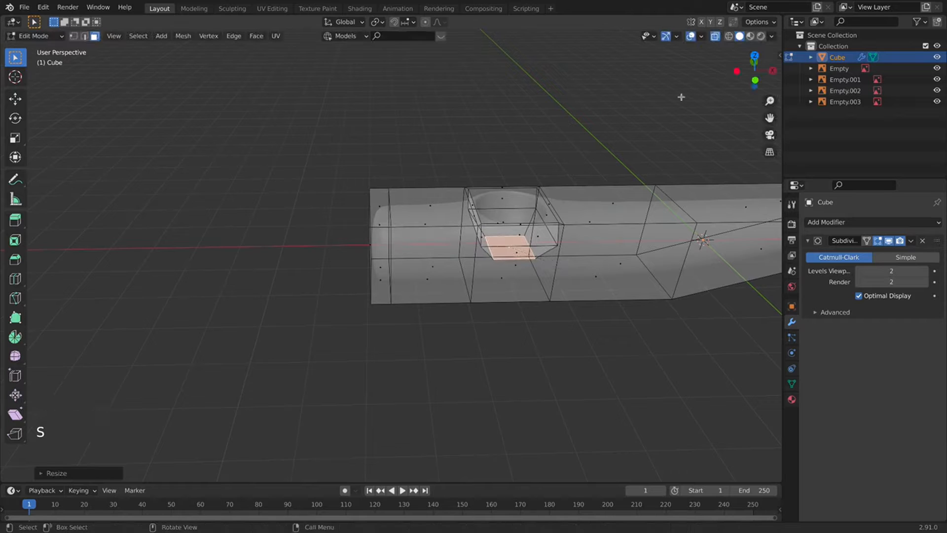
Turn X-ray off, select the thin face below the cockpit, and preview the level-3 smoothed fuselage.
{"action": "left_click", "coordinate": [715, 36]}
{"action": "middle_click_drag", "start_coordinate": [587, 147], "coordinate": [483, 321]}
{"action": "left_click", "coordinate": [687, 166]}
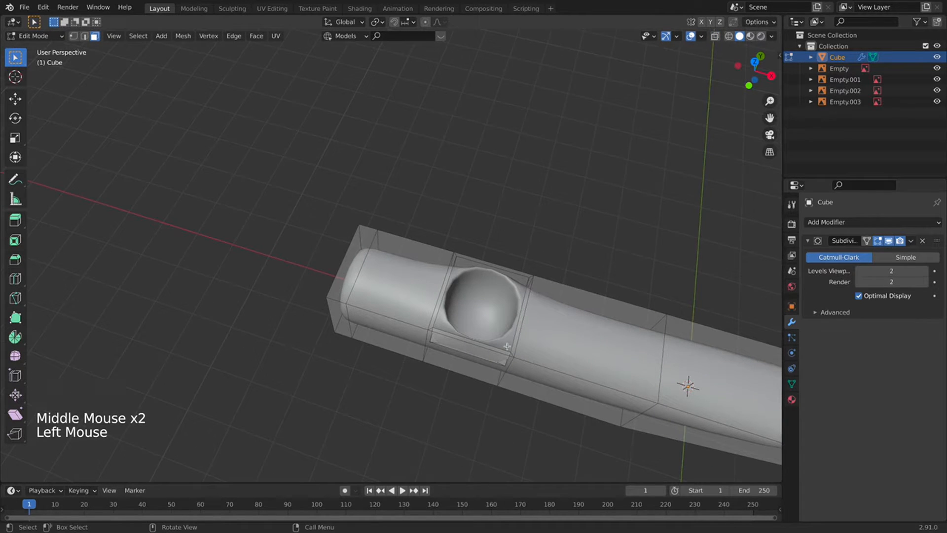
{"action": "left_click", "coordinate": [500, 362]}
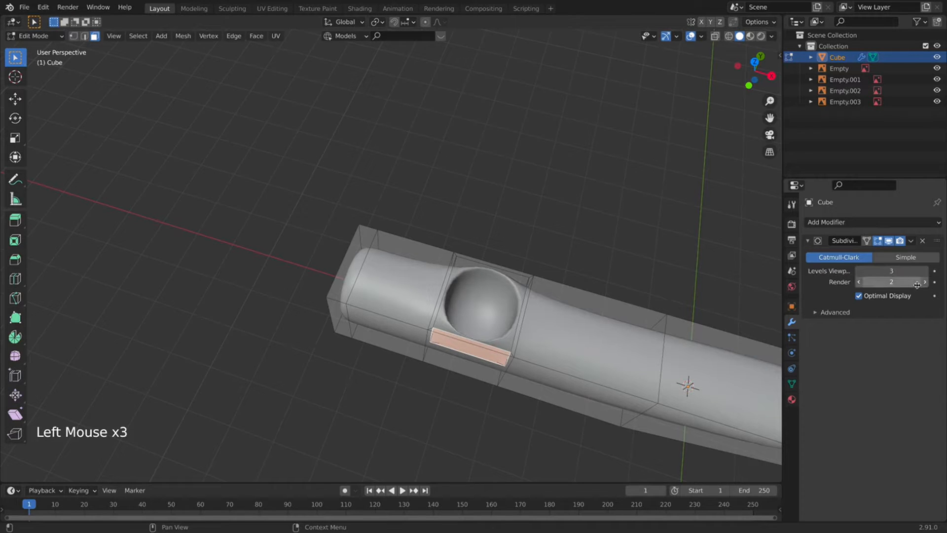
{"action": "middle_click_drag", "start_coordinate": [518, 369], "coordinate": [488, 355]}
{"action": "middle_click_drag", "start_coordinate": [476, 309], "coordinate": [512, 274]}
{"action": "scroll", "coordinate": [469, 304], "scroll_direction": "down", "scroll_amount": 2}
{"action": "key", "text": "Tab"}
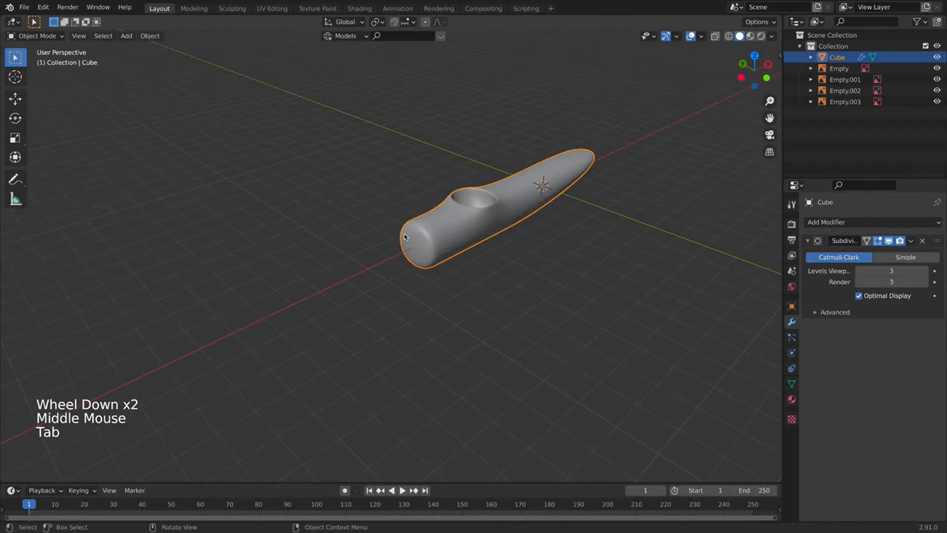
{"action": "key", "text": "Tab"}
Select the fuselage's flat front end face and frame it in front orthographic view.
{"action": "left_click", "coordinate": [406, 240]}
{"action": "middle_click_drag", "start_coordinate": [407, 239], "coordinate": [455, 333]}
{"action": "scroll", "coordinate": [365, 217], "scroll_direction": "down", "scroll_amount": 3}
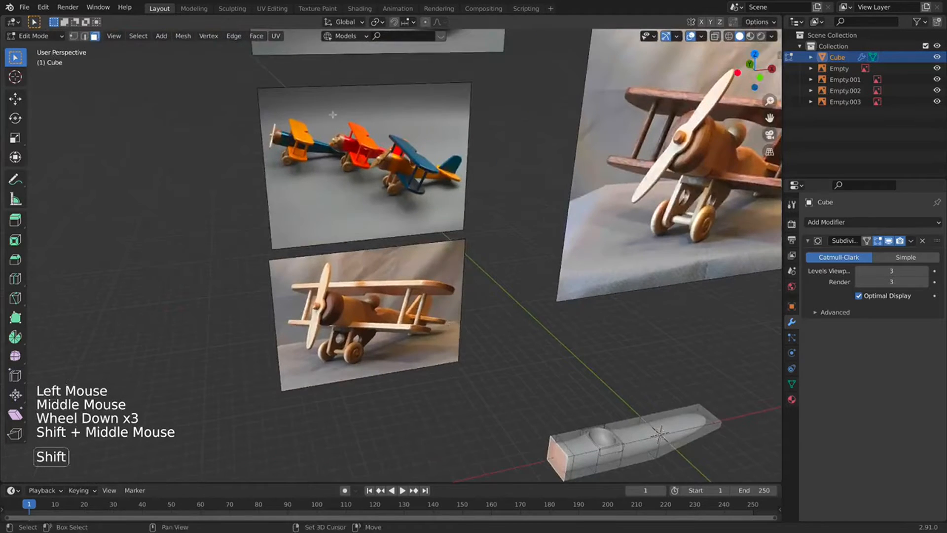
{"action": "scroll", "coordinate": [390, 97], "scroll_direction": "down", "scroll_amount": 1, "text": "shift"}
{"action": "middle_click_drag", "start_coordinate": [333, 114], "coordinate": [247, 158], "text": "shift"}
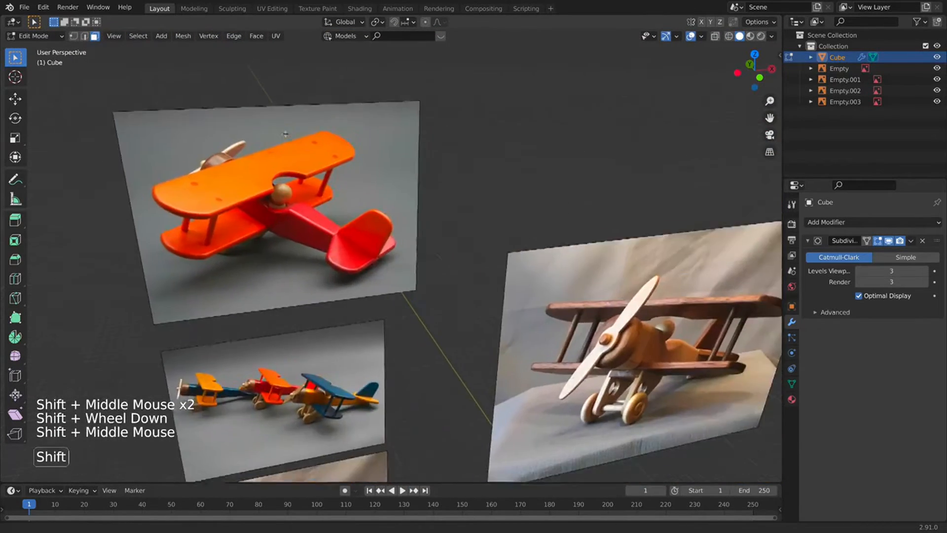
{"action": "middle_click_drag", "start_coordinate": [626, 348], "coordinate": [511, 242], "text": "shift"}
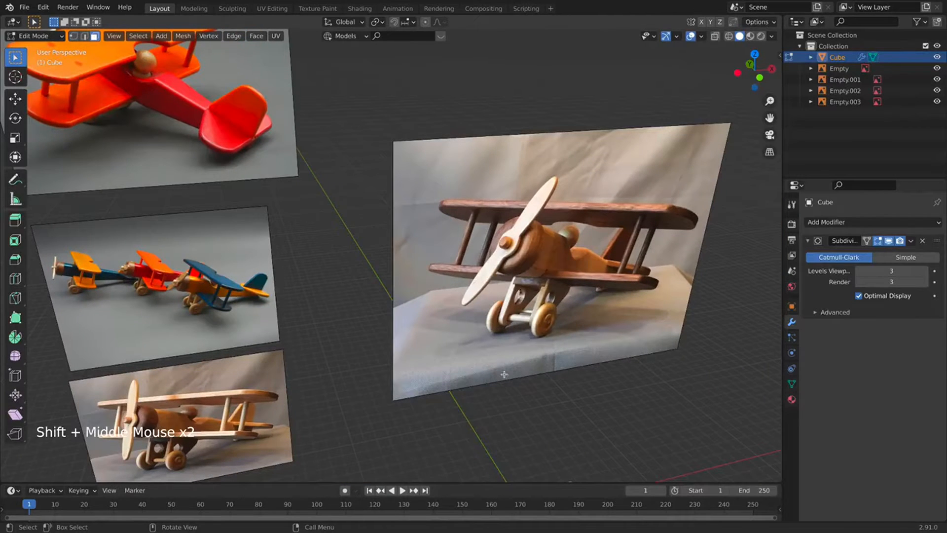
{"action": "key", "text": "KP_1"}
{"action": "middle_click_drag", "start_coordinate": [492, 381], "coordinate": [507, 241], "text": "shift"}
{"action": "scroll", "coordinate": [406, 387], "scroll_direction": "up", "scroll_amount": 2}
{"action": "middle_click_drag", "start_coordinate": [406, 387], "coordinate": [456, 295], "text": "shift"}
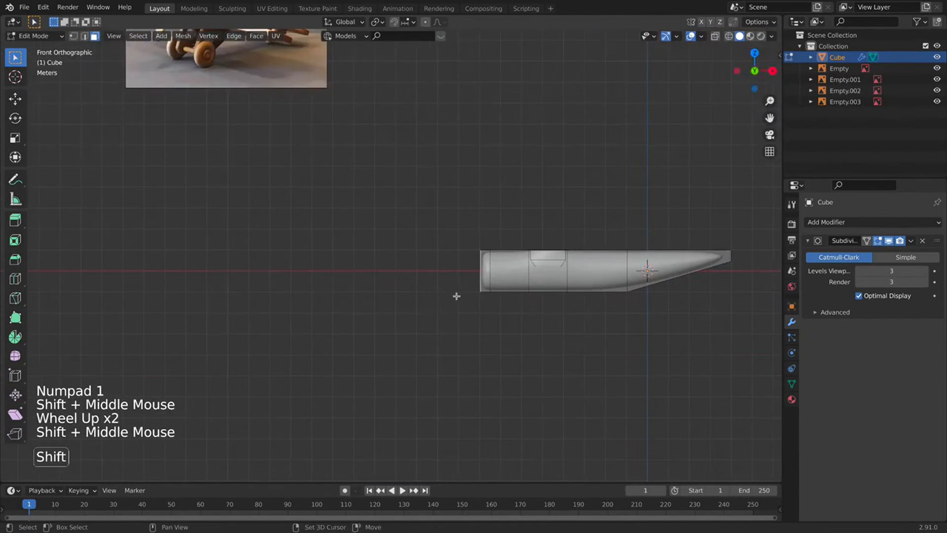
Extrude the front face, enlarge it, and extrude again into a wide flat nose block.
{"action": "key", "text": "e"}
{"action": "left_click", "coordinate": [483, 225]}
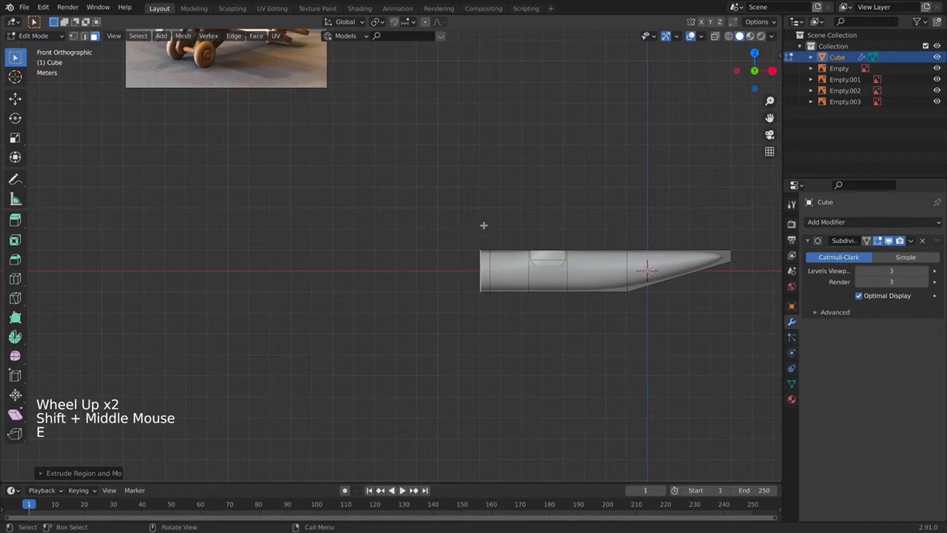
{"action": "middle_click_drag", "start_coordinate": [484, 224], "coordinate": [600, 313]}
{"action": "key", "text": "s"}
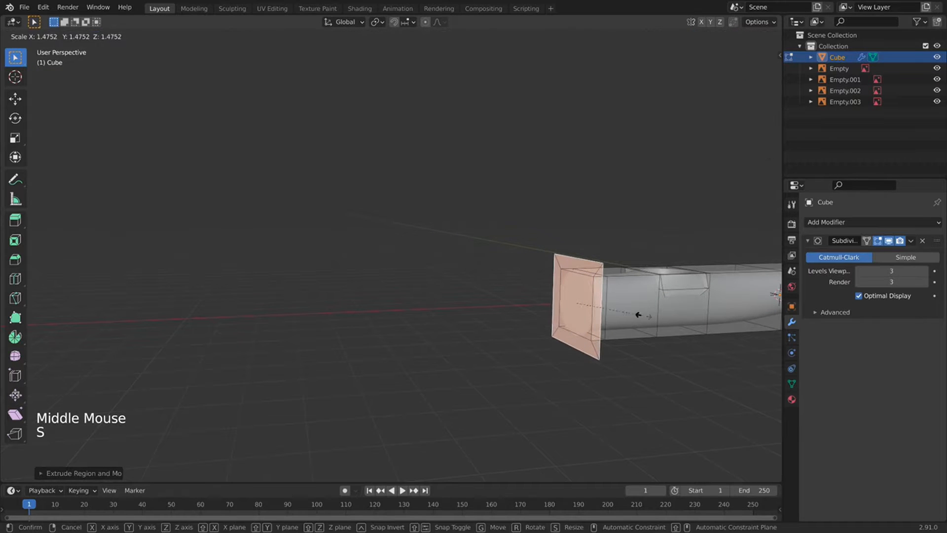
{"action": "left_click", "coordinate": [640, 316]}
{"action": "key", "text": "e"}
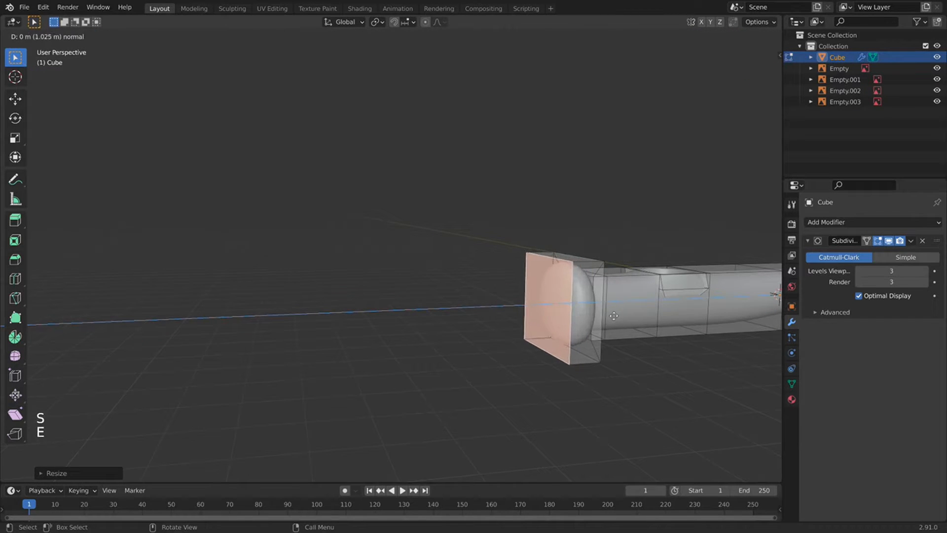
{"action": "left_click", "coordinate": [618, 316]}
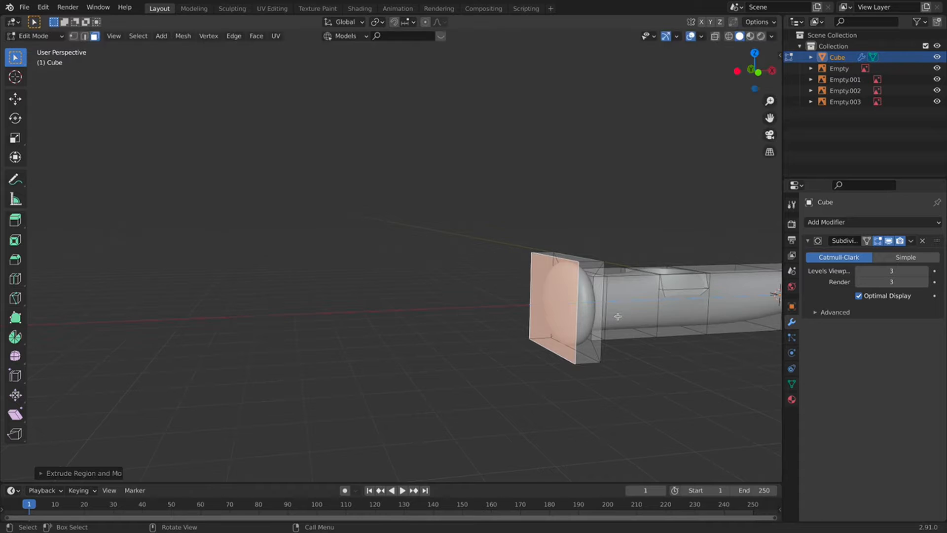
Place an edge loop cut around the new front block.
{"action": "middle_click_drag", "start_coordinate": [618, 316], "coordinate": [464, 345]}
{"action": "key", "text": "super+r"}
{"action": "left_click", "coordinate": [472, 296]}
Confirm the first loop and add a second loop slid near the front block's edge.
{"action": "left_click", "coordinate": [472, 297]}
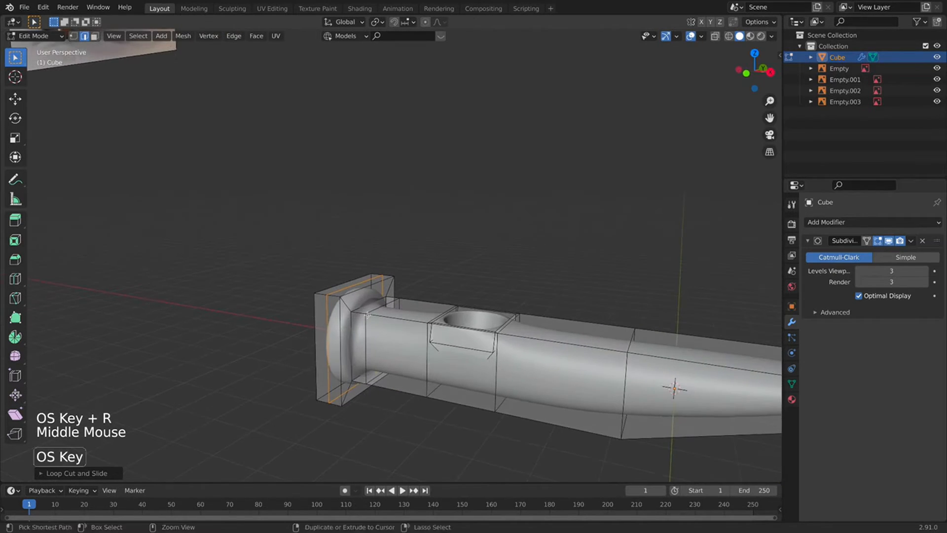
{"action": "key", "text": "super+r"}
{"action": "left_click", "coordinate": [349, 307]}
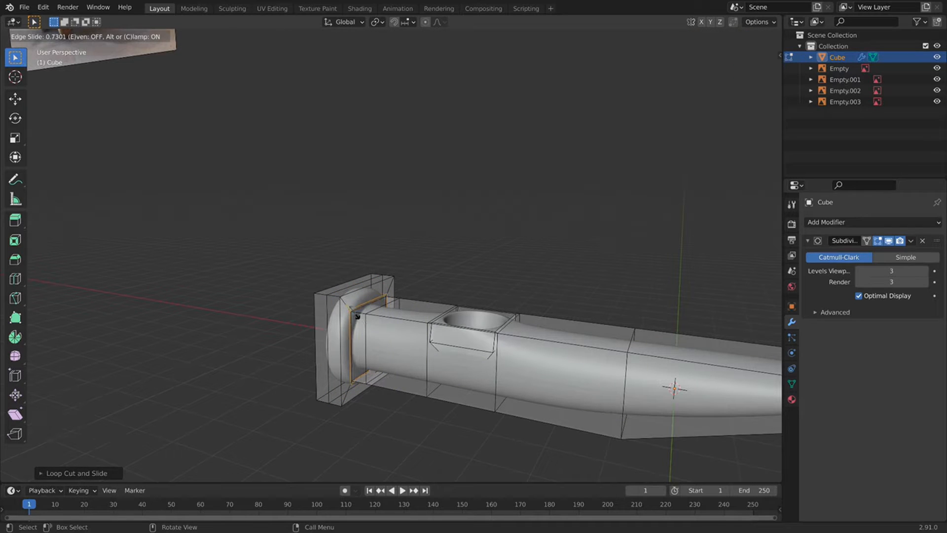
{"action": "left_click", "coordinate": [359, 318]}
{"action": "middle_click_drag", "start_coordinate": [358, 318], "coordinate": [461, 245]}
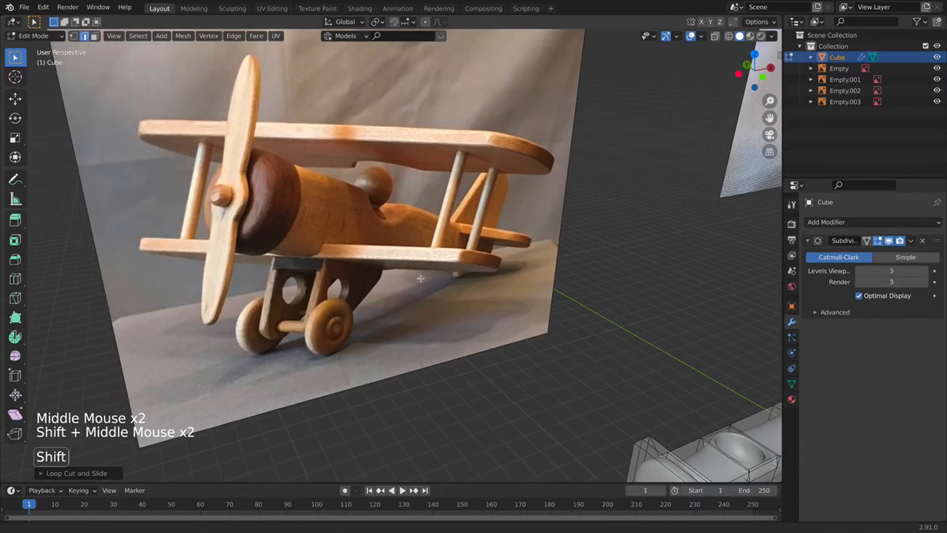
{"action": "middle_click_drag", "start_coordinate": [552, 394], "coordinate": [373, 191], "text": "shift"}
Shrink the block's end face slightly, inset it, and extrude the inset outward as a knob.
{"action": "left_click", "coordinate": [95, 36]}
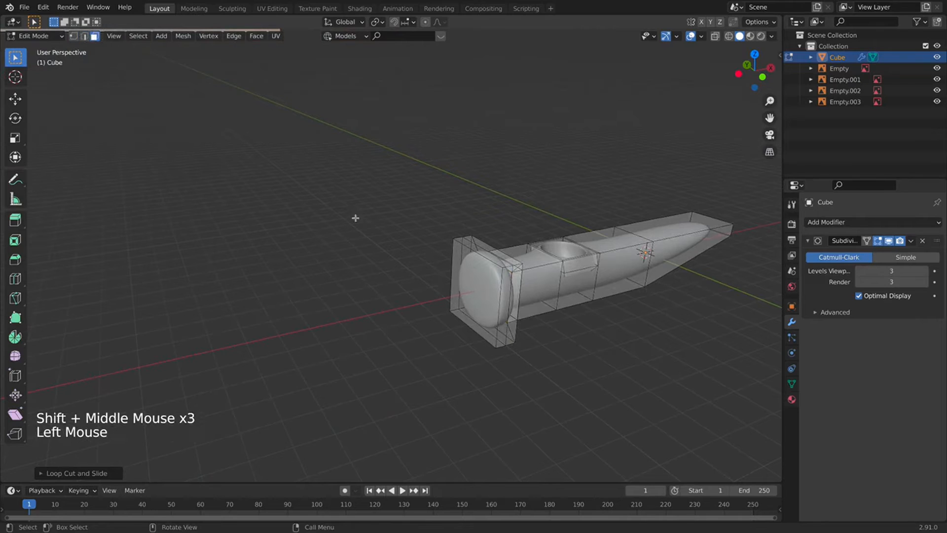
{"action": "left_click", "coordinate": [469, 293]}
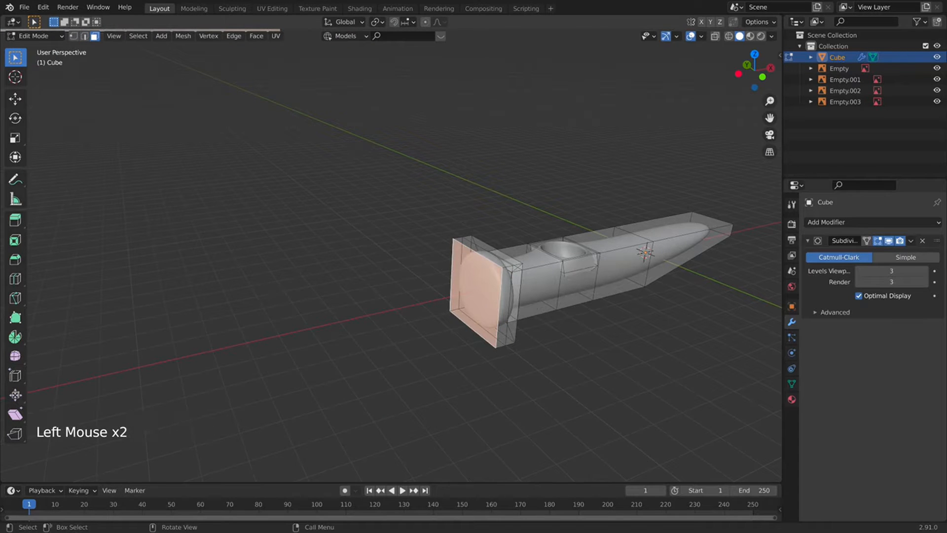
{"action": "key", "text": "s"}
{"action": "middle_click_drag", "start_coordinate": [523, 305], "coordinate": [583, 300]}
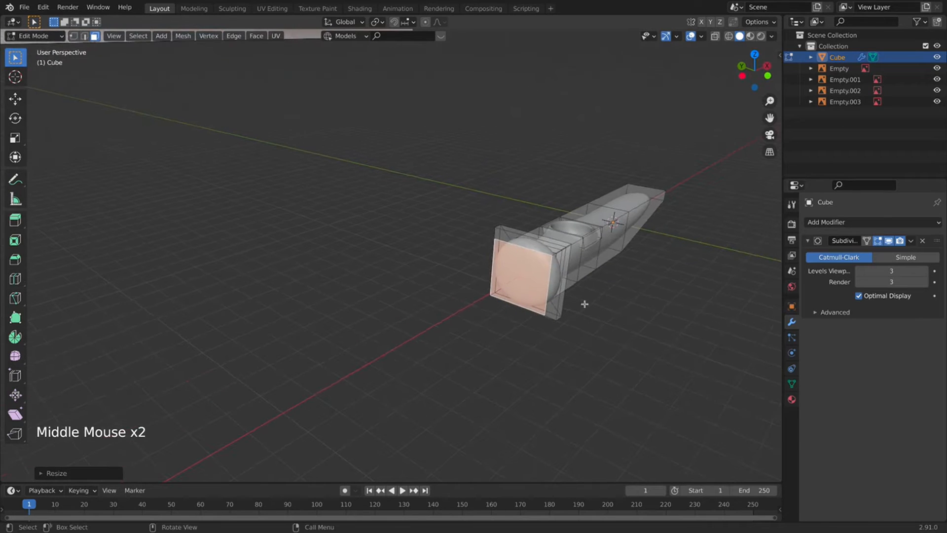
{"action": "key", "text": "i"}
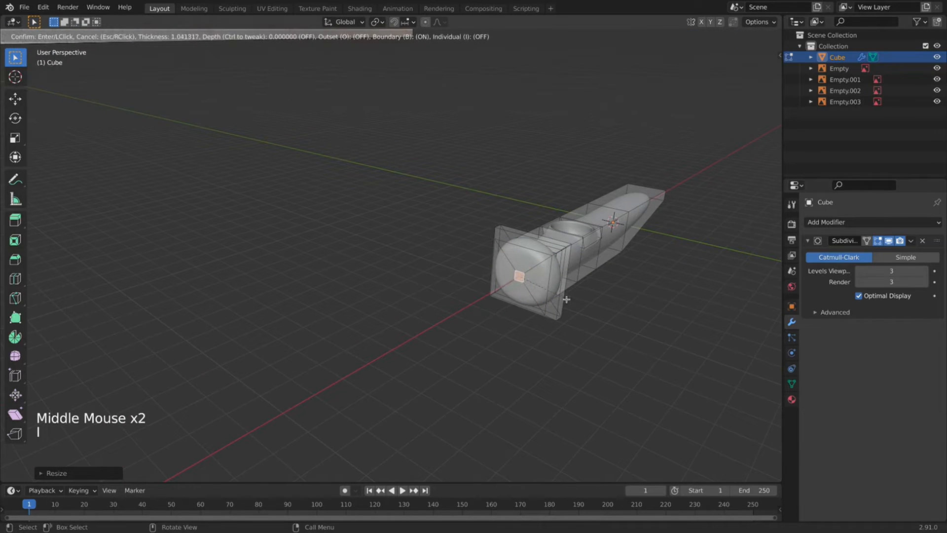
{"action": "left_click", "coordinate": [566, 299]}
{"action": "key", "text": "e"}
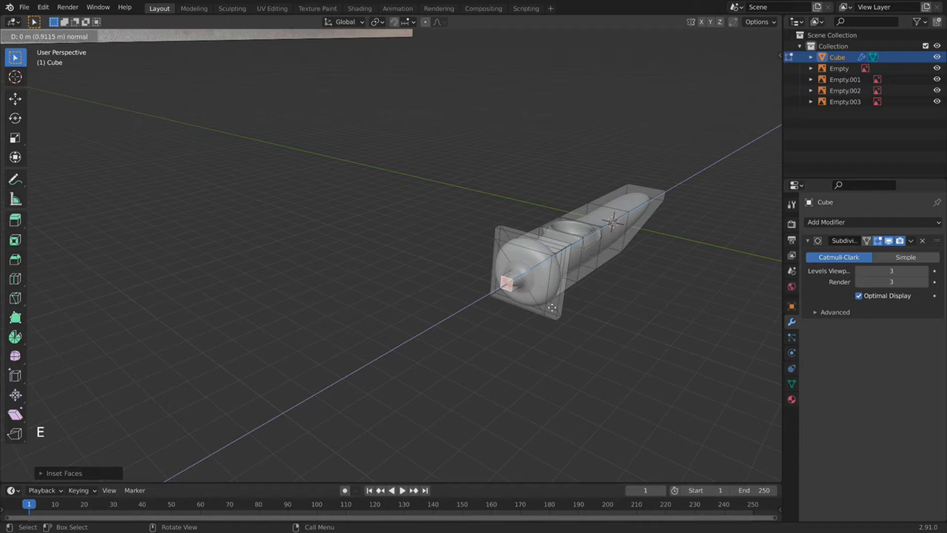
{"action": "left_click", "coordinate": [552, 308]}
Add an edge loop around the knob and preview the smoothed nose in Object Mode.
{"action": "key", "text": "ctrl+r"}
{"action": "left_click", "coordinate": [519, 279]}
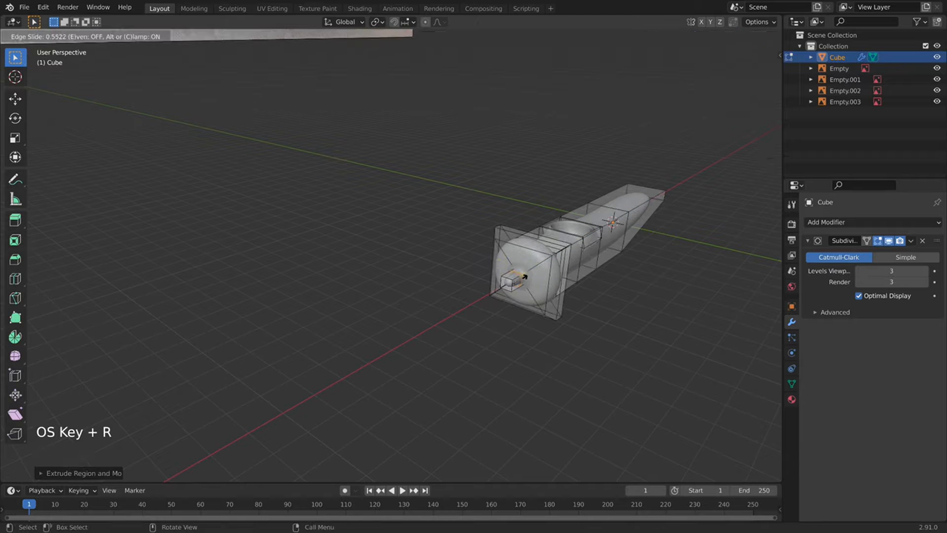
{"action": "left_click", "coordinate": [520, 280]}
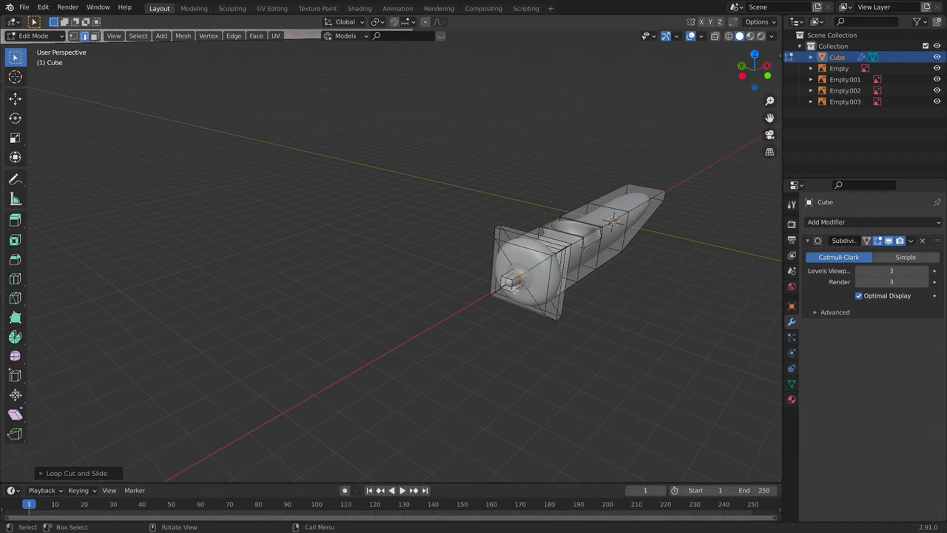
{"action": "middle_click_drag", "start_coordinate": [514, 290], "coordinate": [399, 266], "text": "shift"}
{"action": "scroll", "coordinate": [367, 291], "scroll_direction": "up", "scroll_amount": 3}
{"action": "key", "text": "Tab"}
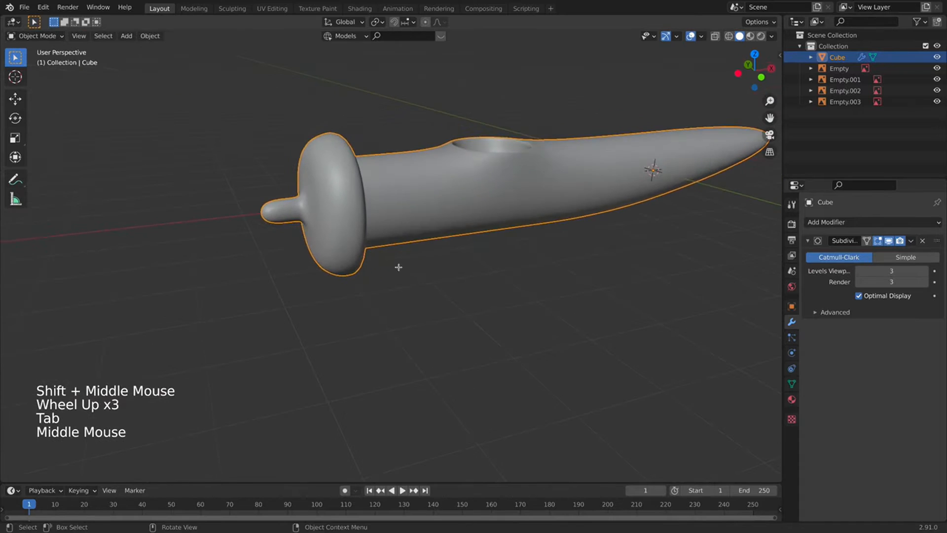
Undo the unwanted loop cut and move the knob's end along the X axis.
{"action": "key", "text": "Tab"}
{"action": "key", "text": "ctrl+r"}
{"action": "key", "text": "ctrl+z"}
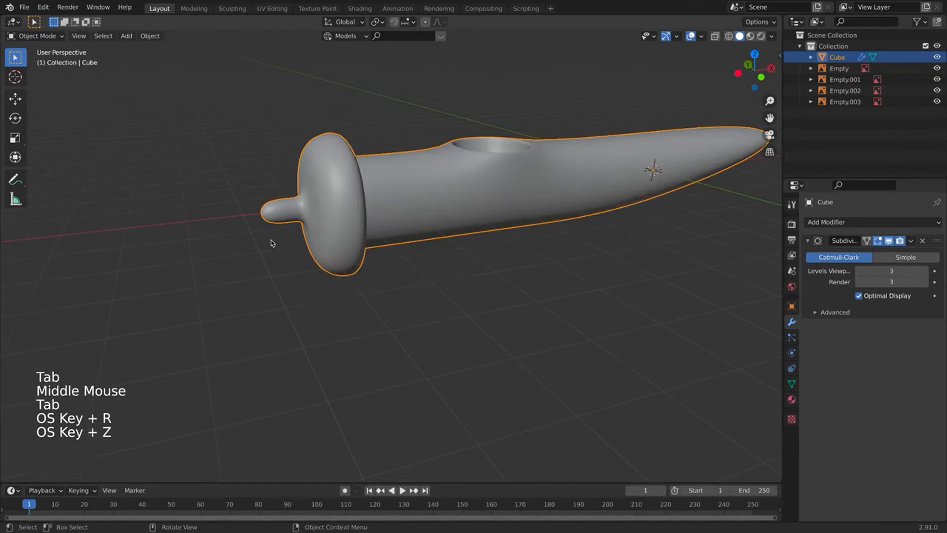
{"action": "key", "text": "super+z"}
{"action": "key", "text": "g"}
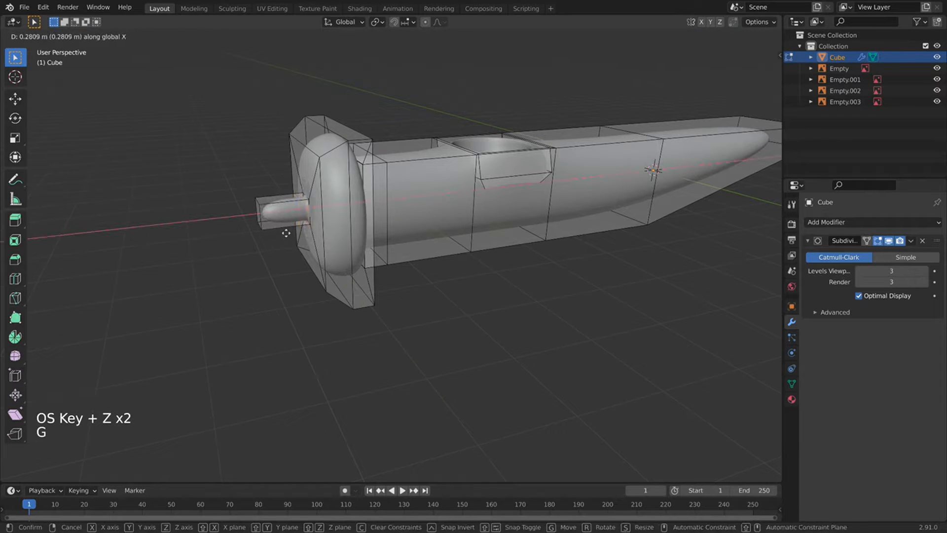
{"action": "left_click", "coordinate": [283, 234]}
Add an edge loop around the knob and centre the nose in front view.
{"action": "key", "text": "super+r"}
{"action": "left_click", "coordinate": [279, 196]}
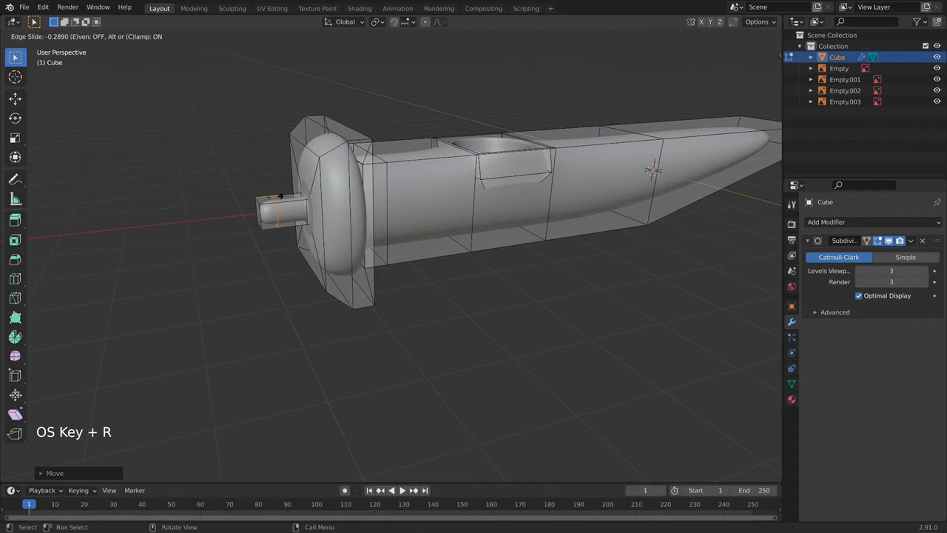
{"action": "left_click", "coordinate": [279, 197]}
{"action": "key", "text": "KP_1"}
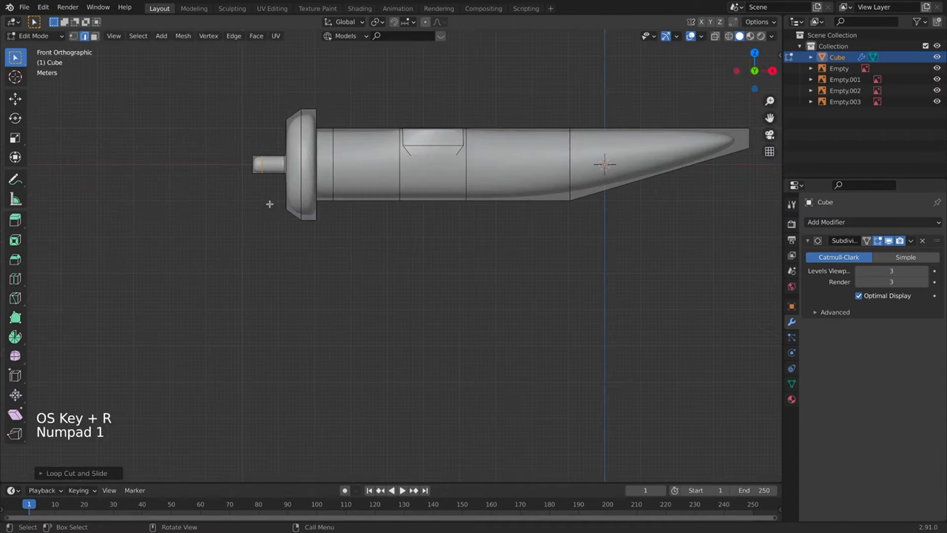
{"action": "middle_click_drag", "start_coordinate": [268, 205], "coordinate": [532, 108], "text": "shift"}
With X-ray on, box-select the knob's tip vertices and move them along X to shorten it.
{"action": "left_click", "coordinate": [715, 35]}
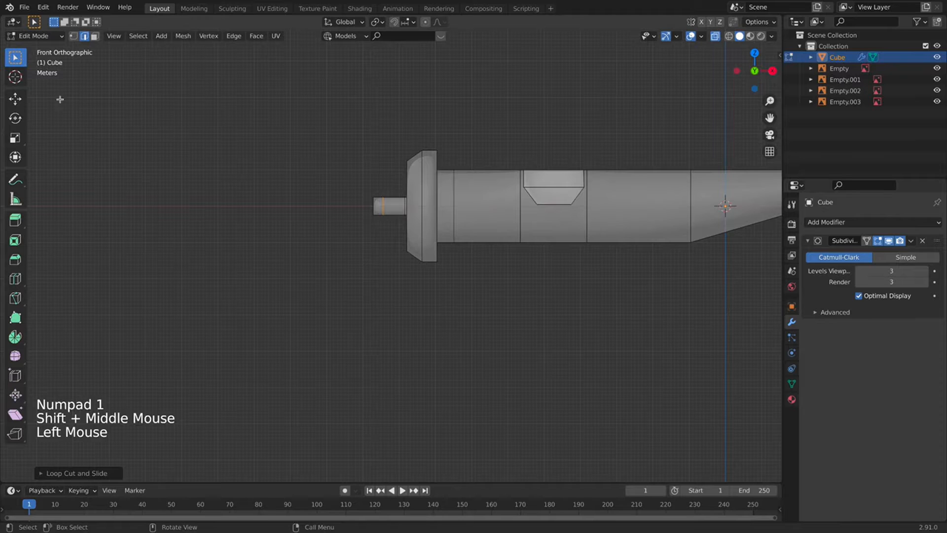
{"action": "left_click", "coordinate": [73, 39]}
{"action": "left_click_drag", "start_coordinate": [362, 174], "coordinate": [389, 238]}
{"action": "key", "text": "g"}
{"action": "key", "text": "x"}
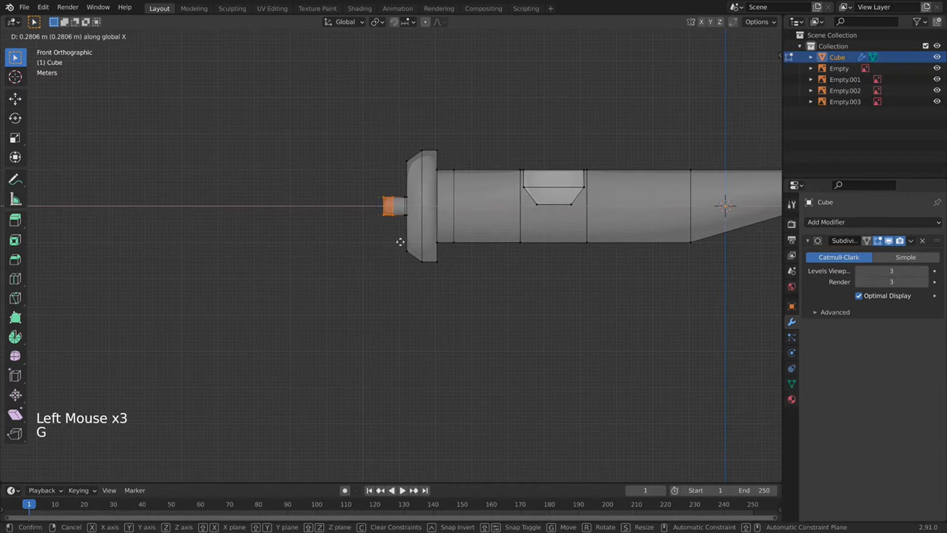
{"action": "key", "text": "Tab"}
{"action": "scroll", "coordinate": [501, 206], "scroll_direction": "down", "scroll_amount": 2}
{"action": "middle_click_drag", "start_coordinate": [503, 205], "coordinate": [651, 67]}
Try a lengthwise loop cut around the body, then undo the extra loop cuts.
{"action": "left_click", "coordinate": [713, 47]}
{"action": "left_click", "coordinate": [715, 37]}
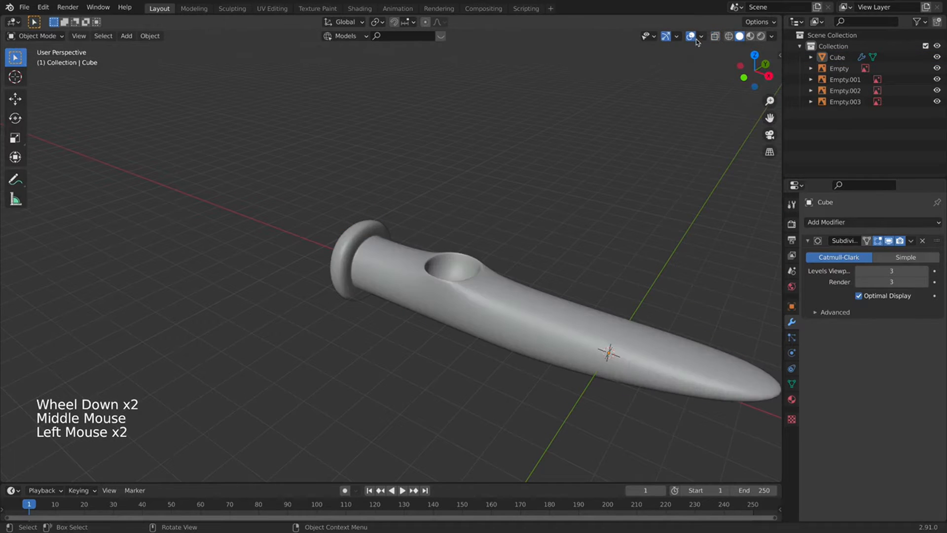
{"action": "scroll", "coordinate": [493, 222], "scroll_direction": "down", "scroll_amount": 2}
{"action": "middle_click_drag", "start_coordinate": [493, 222], "coordinate": [434, 227]}
{"action": "scroll", "coordinate": [434, 276], "scroll_direction": "up", "scroll_amount": 2}
{"action": "key", "text": "Tab"}
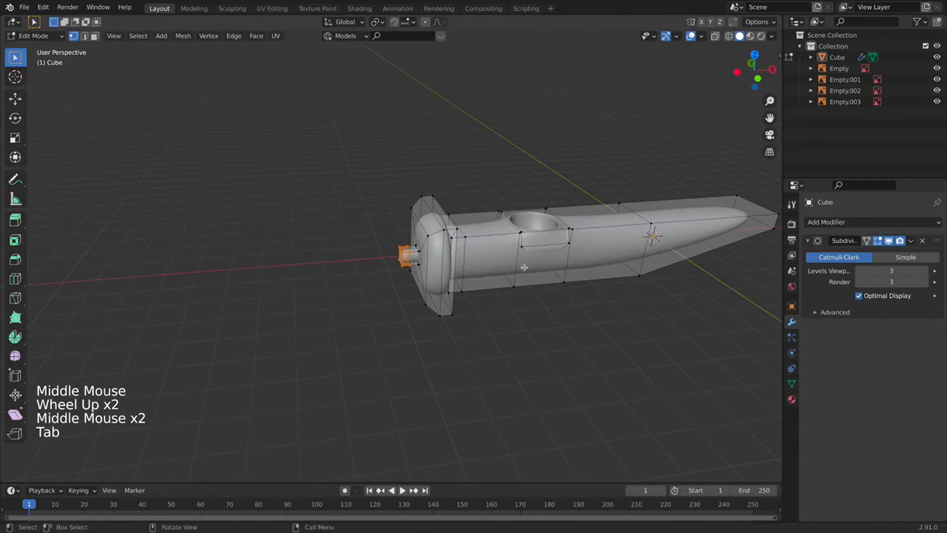
{"action": "key", "text": "super+r"}
{"action": "key", "text": "super+r"}
{"action": "left_click", "coordinate": [429, 224]}
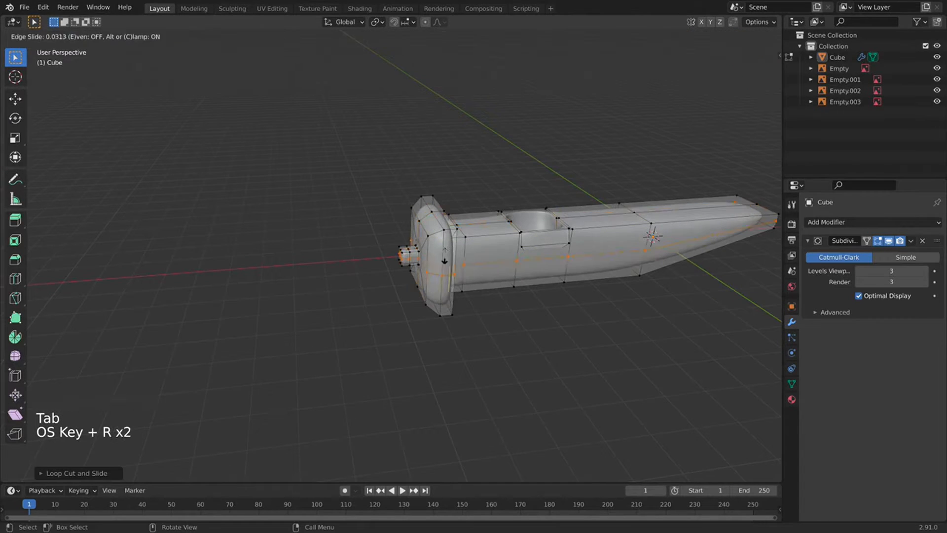
{"action": "left_click", "coordinate": [429, 225]}
{"action": "key", "text": "Tab"}
{"action": "middle_click_drag", "start_coordinate": [429, 224], "coordinate": [436, 281]}
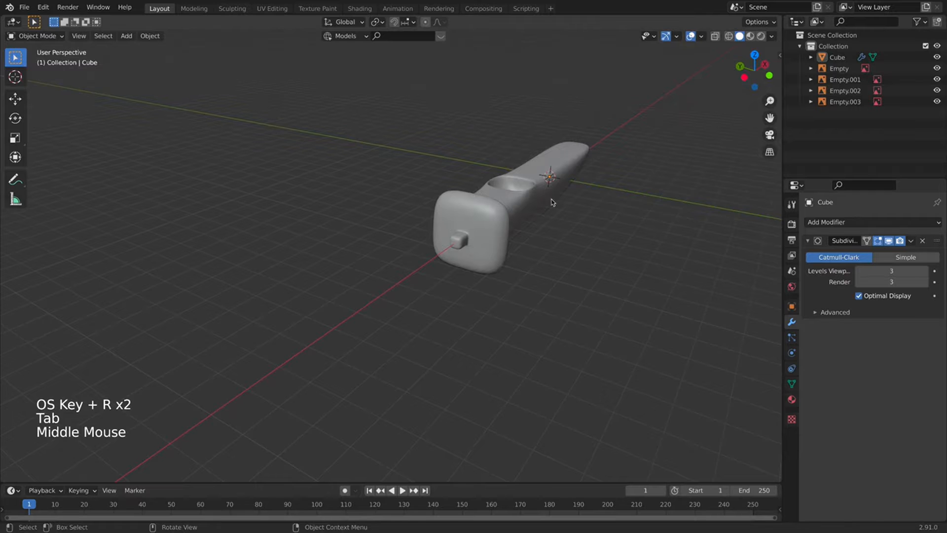
{"action": "key", "text": "super+z"}
{"action": "key", "text": "super+z"}
{"action": "key", "text": "super+z"}
{"action": "key", "text": "super+z"}
Select the knob's end face, then reframe the fuselage in front view and re-enter Edit Mode.
{"action": "left_click", "coordinate": [593, 228]}
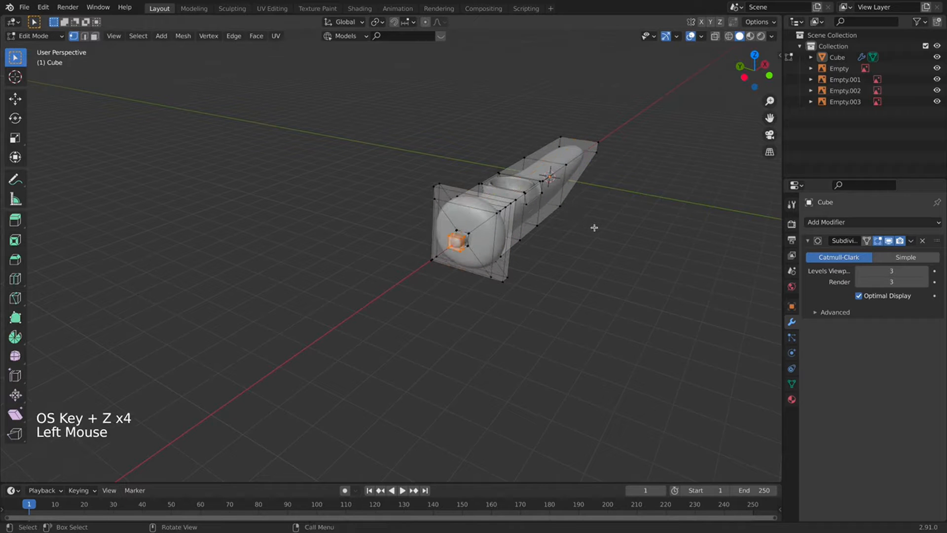
{"action": "middle_click_drag", "start_coordinate": [594, 228], "coordinate": [530, 195]}
{"action": "key", "text": "Tab"}
{"action": "scroll", "coordinate": [490, 232], "scroll_direction": "down", "scroll_amount": 1}
{"action": "scroll", "coordinate": [530, 194], "scroll_direction": "up", "scroll_amount": 1}
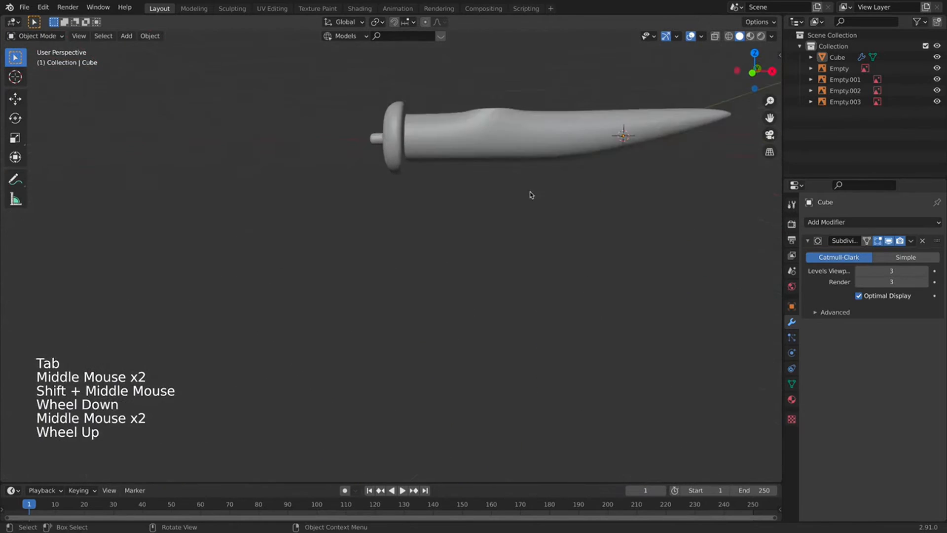
{"action": "key", "text": "KP_1"}
{"action": "left_click", "coordinate": [493, 133]}
{"action": "middle_click_drag", "start_coordinate": [493, 133], "coordinate": [493, 224], "text": "shift"}
{"action": "key", "text": "Tab"}
{"action": "scroll", "coordinate": [494, 224], "scroll_direction": "up", "scroll_amount": 1}
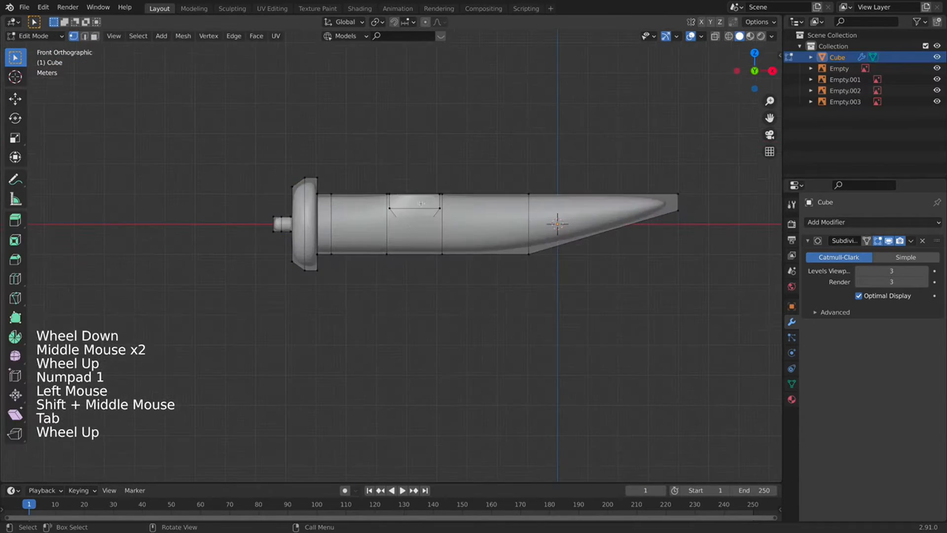
Add a centred vertical loop through the cockpit section and reposition its top vertex in X-ray.
{"action": "scroll", "coordinate": [420, 203], "scroll_direction": "up", "scroll_amount": 2}
{"action": "key", "text": "super+r"}
{"action": "left_click", "coordinate": [425, 167]}
{"action": "right_click", "coordinate": [430, 164]}
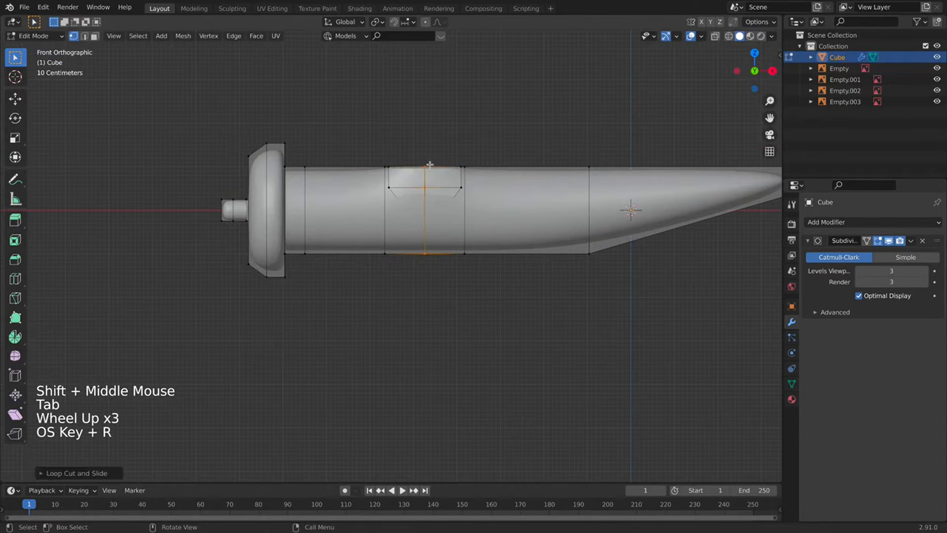
{"action": "left_click", "coordinate": [716, 36]}
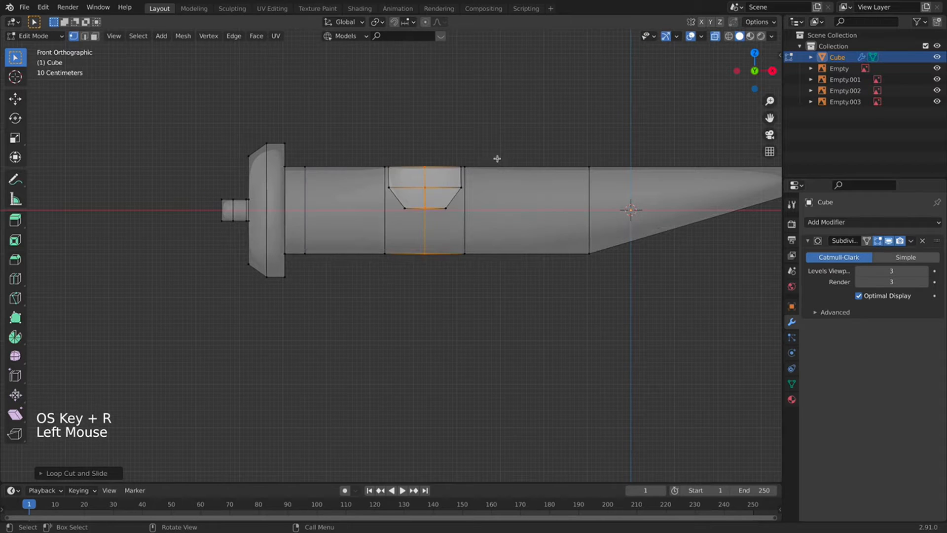
{"action": "left_click", "coordinate": [447, 158]}
{"action": "left_click", "coordinate": [436, 157]}
{"action": "left_click_drag", "start_coordinate": [403, 179], "coordinate": [414, 193]}
{"action": "key", "text": "g"}
{"action": "left_click", "coordinate": [420, 187]}
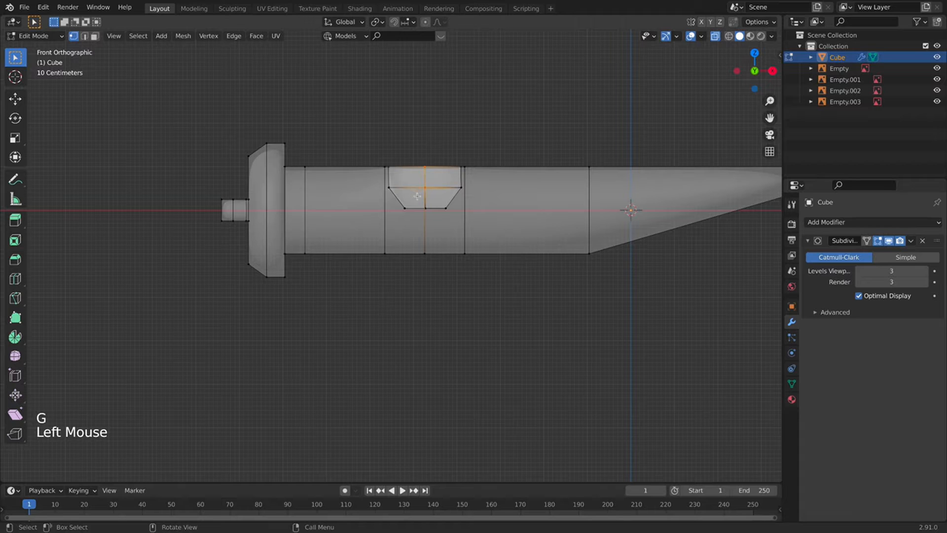
Lower the dent's three centre vertices to deepen it, then check the shape solid in Object Mode.
{"action": "left_click_drag", "start_coordinate": [442, 145], "coordinate": [414, 227]}
{"action": "key", "text": "g"}
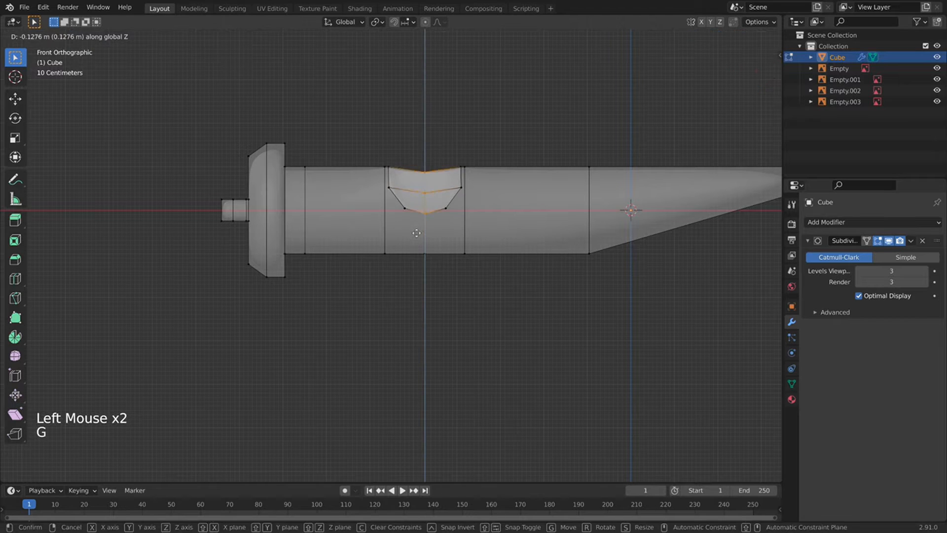
{"action": "left_click", "coordinate": [417, 239]}
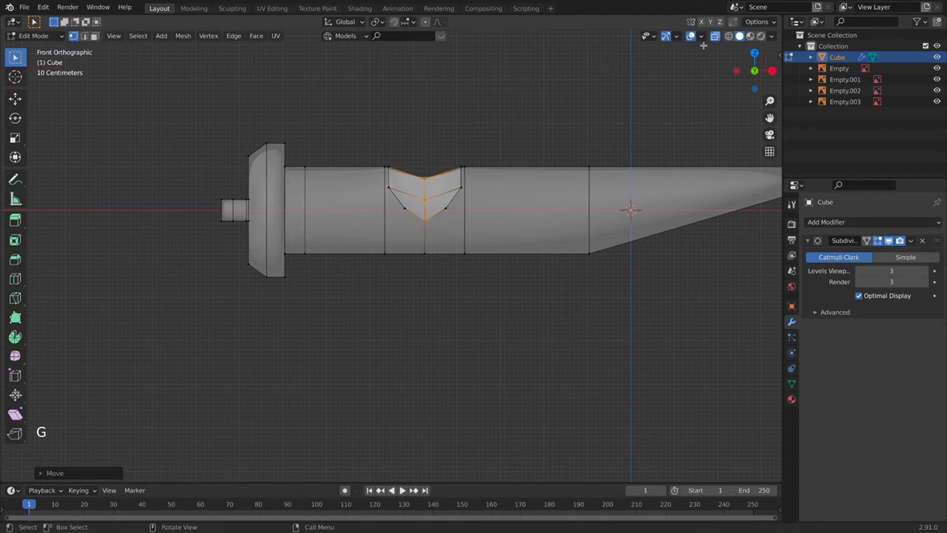
{"action": "left_click", "coordinate": [716, 48]}
{"action": "left_click", "coordinate": [715, 36]}
{"action": "middle_click_drag", "start_coordinate": [545, 95], "coordinate": [490, 167]}
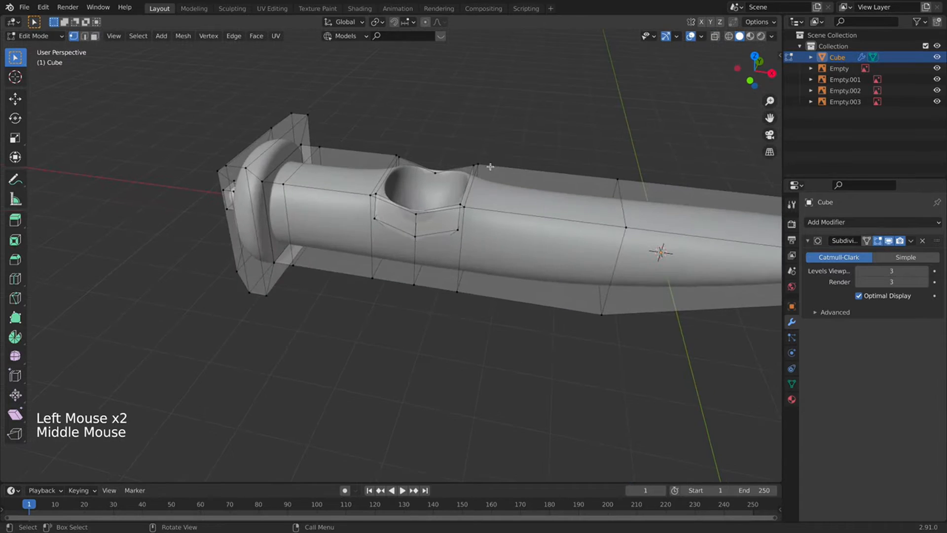
{"action": "key", "text": "Tab"}
{"action": "key", "text": "Tab"}
{"action": "key", "text": "Tab"}
{"action": "middle_click_drag", "start_coordinate": [433, 211], "coordinate": [437, 235]}
{"action": "key", "text": "Tab"}
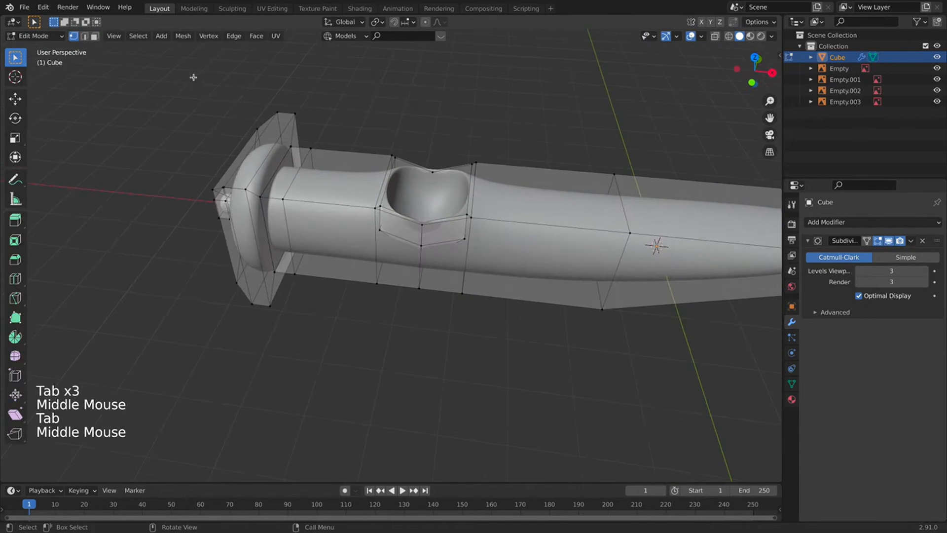
Select the edge loop around the dent's lower ring and scale it slightly inward.
{"action": "left_click", "coordinate": [84, 37]}
{"action": "left_click", "coordinate": [458, 240], "text": "alt"}
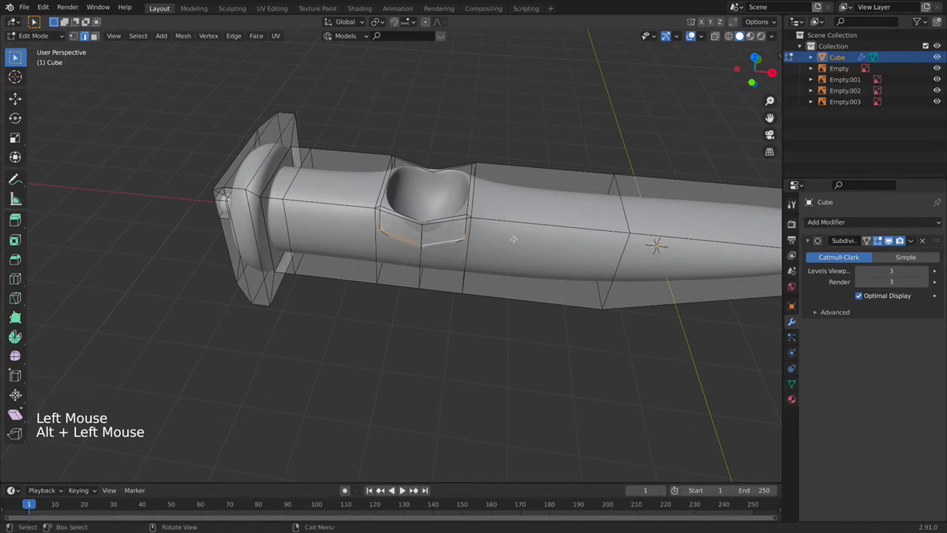
{"action": "key", "text": "s"}
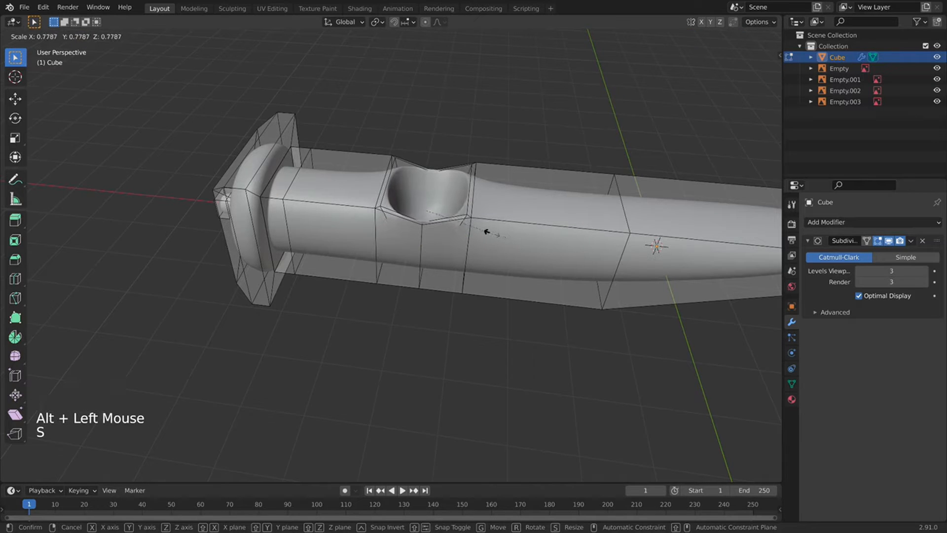
{"action": "left_click", "coordinate": [493, 235]}
{"action": "key", "text": "Tab"}
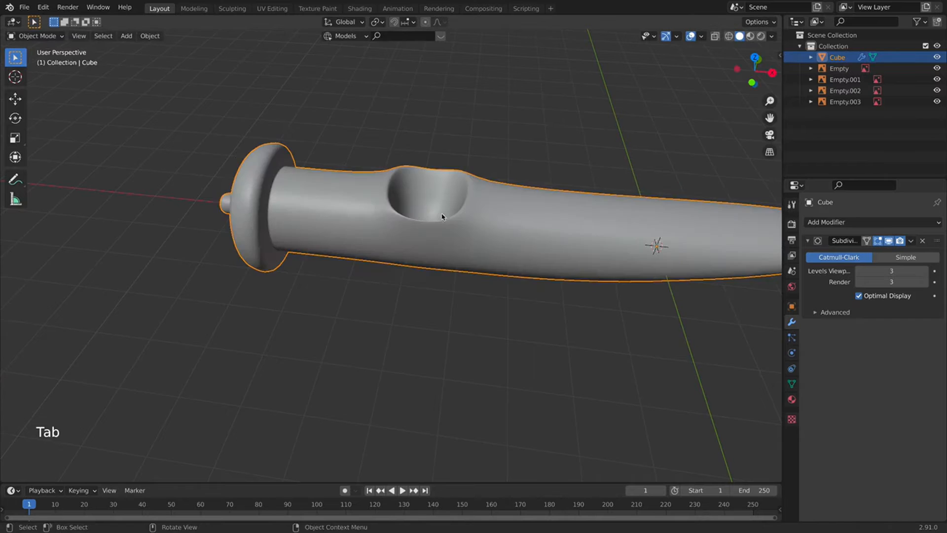
From the front view, add a loop cut near the fuselage's tail end.
{"action": "middle_click_drag", "start_coordinate": [493, 235], "coordinate": [641, 207]}
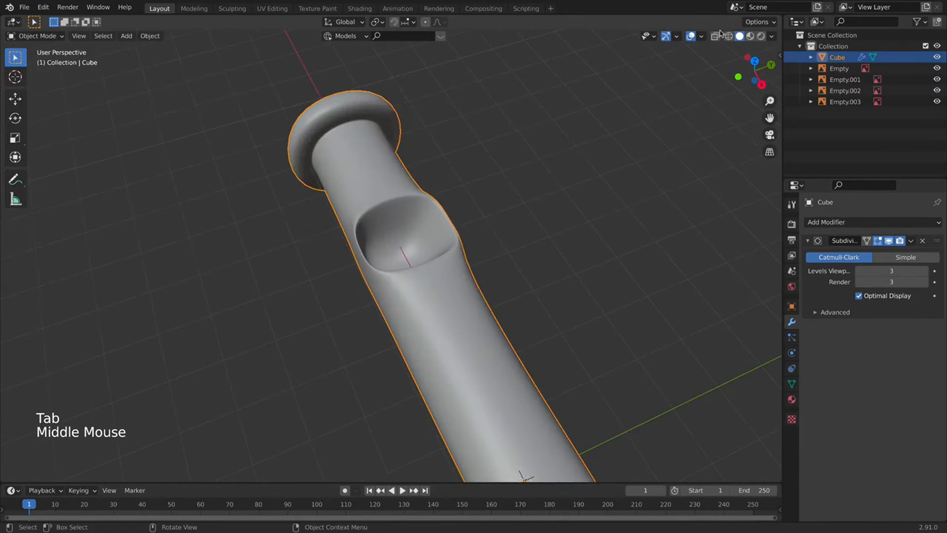
{"action": "scroll", "coordinate": [516, 209], "scroll_direction": "down", "scroll_amount": 3}
{"action": "middle_click_drag", "start_coordinate": [515, 209], "coordinate": [567, 227]}
{"action": "key", "text": "Tab"}
{"action": "key", "text": "Tab"}
{"action": "key", "text": "KP_1"}
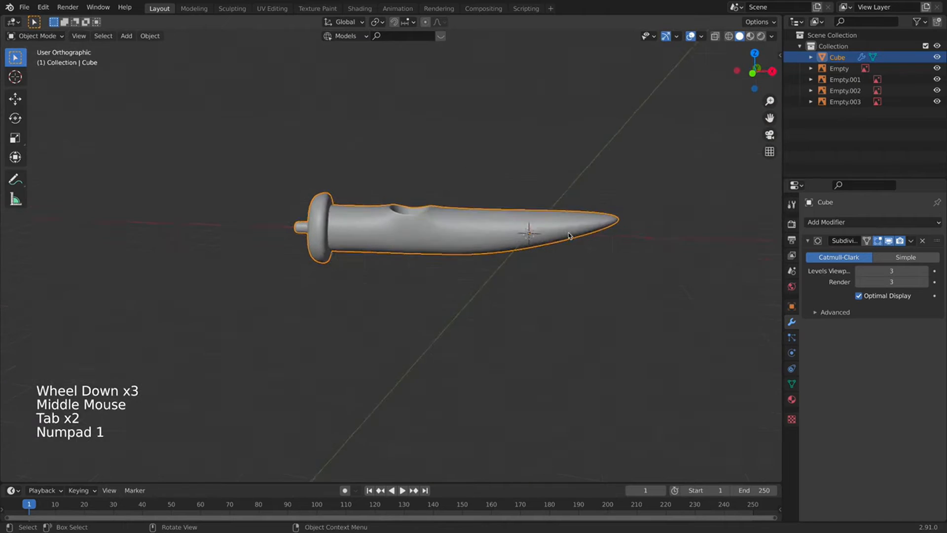
{"action": "key", "text": "Tab"}
{"action": "key", "text": "super+r"}
{"action": "left_click", "coordinate": [512, 202]}
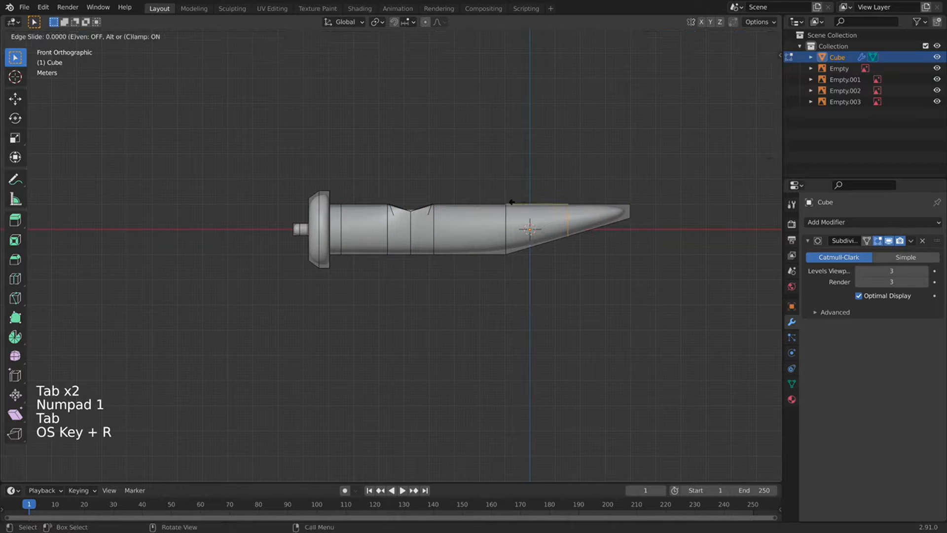
{"action": "left_click", "coordinate": [475, 209]}
Turn on X-ray and move the tail's lower edge vertically.
{"action": "left_click", "coordinate": [715, 36]}
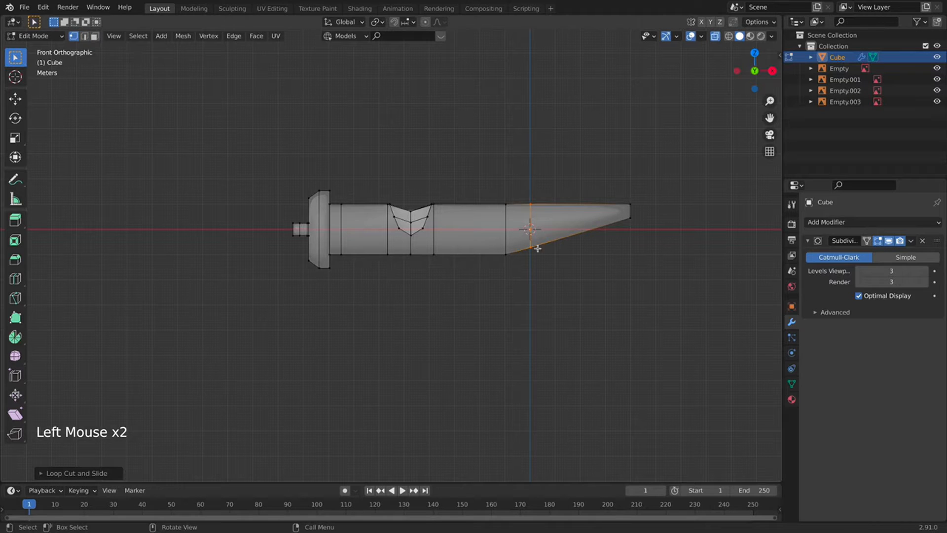
{"action": "left_click", "coordinate": [579, 261]}
{"action": "key", "text": "g"}
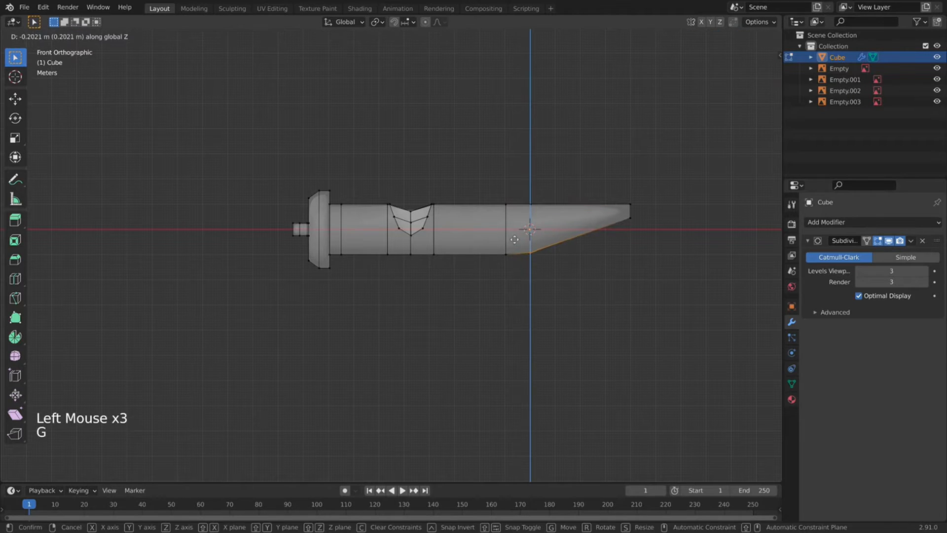
{"action": "left_click", "coordinate": [514, 242]}
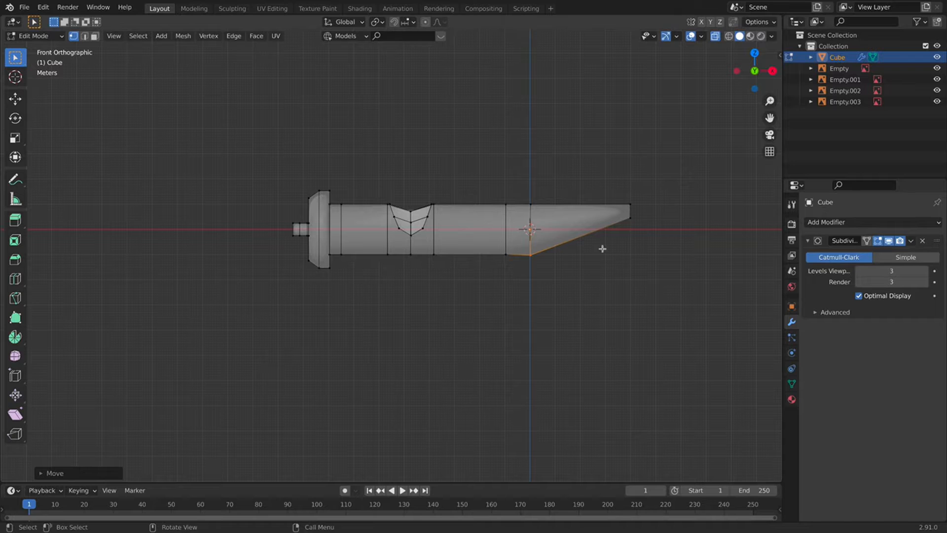
Add another loop cut near the tail tip, shift it vertically, and return to Object Mode.
{"action": "key", "text": "super+r"}
{"action": "left_click", "coordinate": [588, 207]}
{"action": "left_click", "coordinate": [613, 203]}
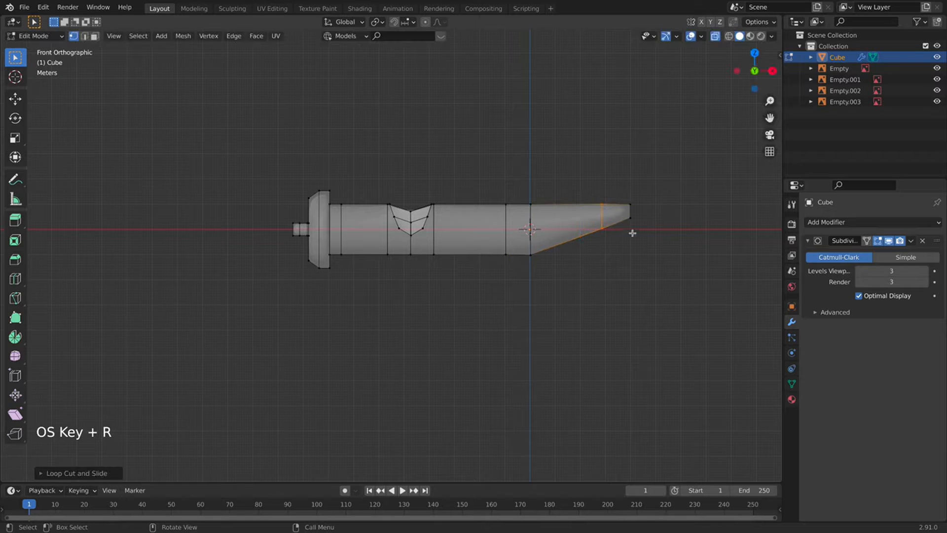
{"action": "key", "text": "g"}
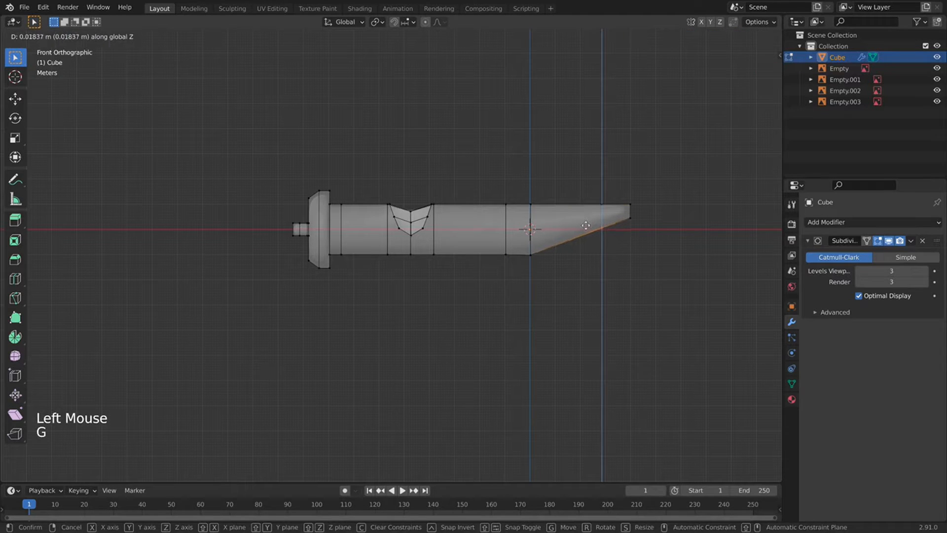
{"action": "left_click", "coordinate": [585, 227]}
{"action": "key", "text": "Tab"}
Switch back to solid display and inspect the fuselage against the reference images.
{"action": "scroll", "coordinate": [564, 241], "scroll_direction": "down", "scroll_amount": 5}
{"action": "middle_click_drag", "start_coordinate": [564, 241], "coordinate": [582, 197]}
{"action": "left_click", "coordinate": [715, 35]}
{"action": "scroll", "coordinate": [418, 245], "scroll_direction": "down", "scroll_amount": 3}
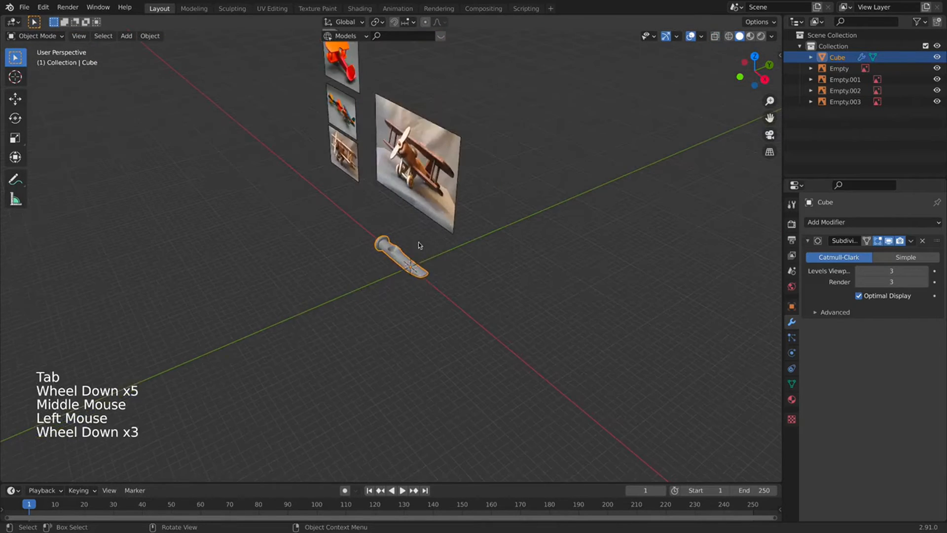
{"action": "middle_click_drag", "start_coordinate": [419, 245], "coordinate": [515, 219]}
{"action": "scroll", "coordinate": [416, 276], "scroll_direction": "up", "scroll_amount": 12}
{"action": "middle_click_drag", "start_coordinate": [404, 224], "coordinate": [302, 251]}
Add an extra edge loop on the flared nose end of the fuselage.
{"action": "key", "text": "Tab"}
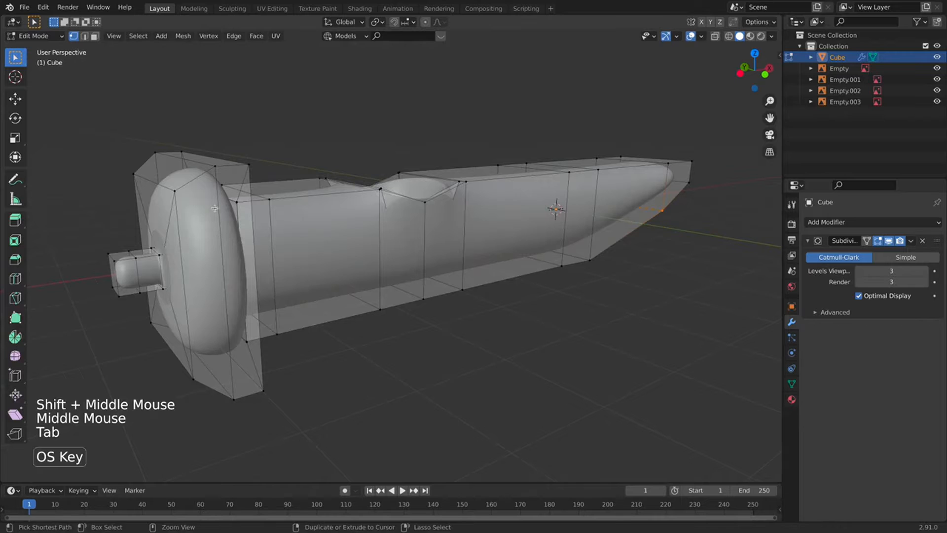
{"action": "key", "text": "super+r"}
{"action": "left_click", "coordinate": [195, 191]}
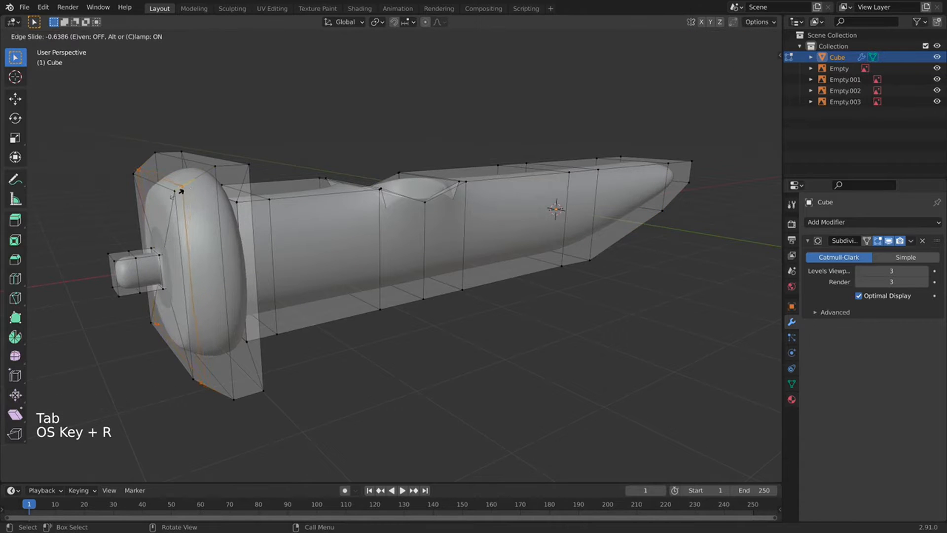
{"action": "left_click", "coordinate": [187, 194]}
{"action": "key", "text": "Tab"}
Orbit to a side view and pan across the reference images.
{"action": "middle_click_drag", "start_coordinate": [287, 205], "coordinate": [453, 220]}
{"action": "scroll", "coordinate": [452, 220], "scroll_direction": "down", "scroll_amount": 8}
{"action": "middle_click_drag", "start_coordinate": [487, 260], "coordinate": [402, 274]}
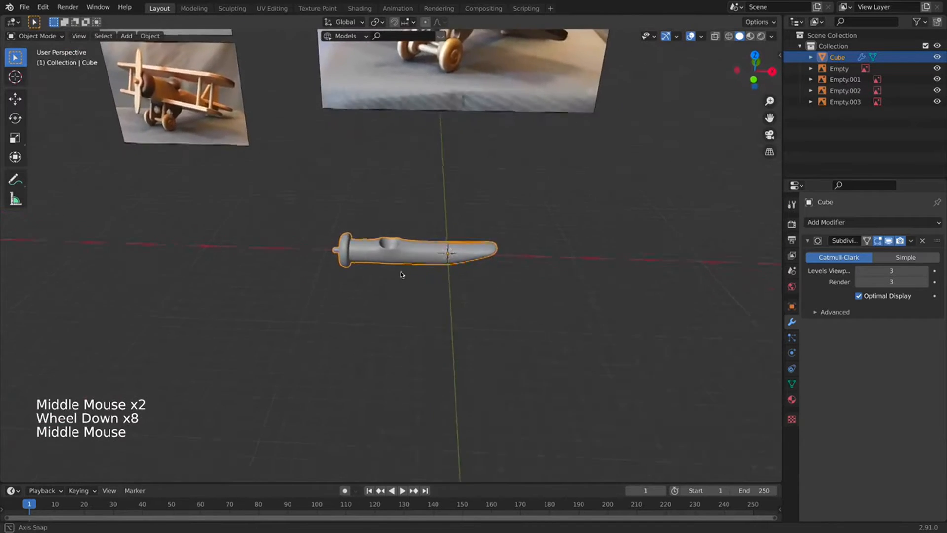
{"action": "scroll", "coordinate": [347, 257], "scroll_direction": "down", "scroll_amount": 2}
{"action": "middle_click_drag", "start_coordinate": [348, 256], "coordinate": [410, 335], "text": "shift"}
{"action": "middle_click_drag", "start_coordinate": [349, 68], "coordinate": [269, 266], "text": "shift"}
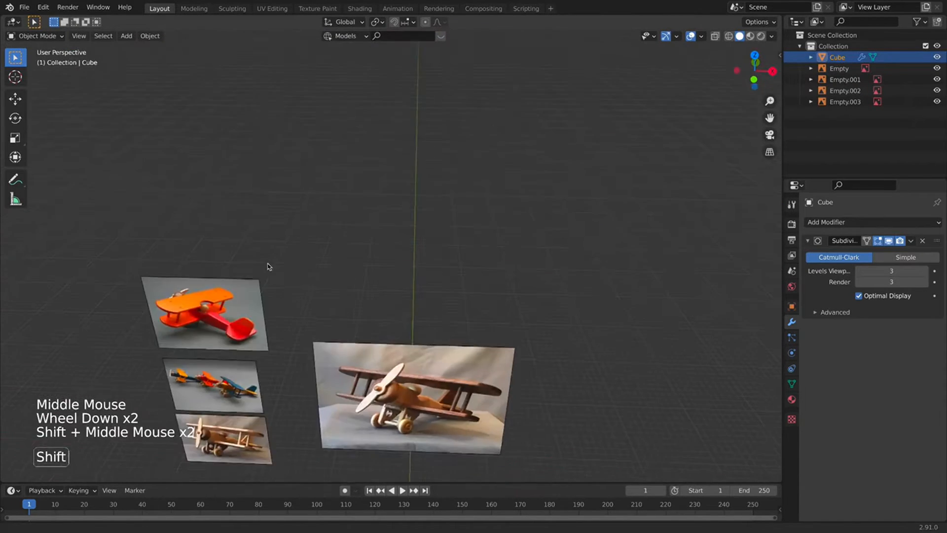
{"action": "scroll", "coordinate": [269, 268], "scroll_direction": "up", "scroll_amount": 1}
{"action": "scroll", "coordinate": [375, 221], "scroll_direction": "up", "scroll_amount": 1}
{"action": "middle_click_drag", "start_coordinate": [178, 341], "coordinate": [428, 227], "text": "shift"}
{"action": "scroll", "coordinate": [375, 221], "scroll_direction": "up", "scroll_amount": 2}
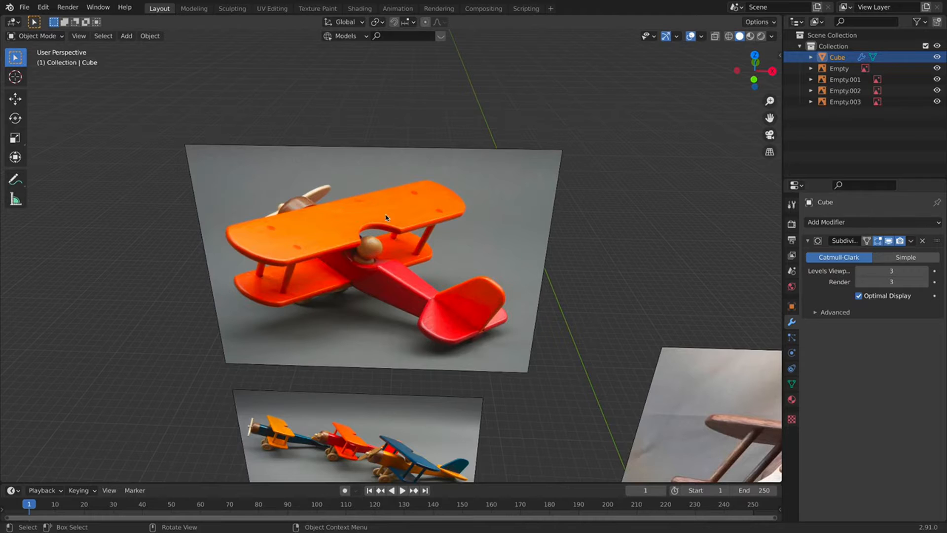
{"action": "scroll", "coordinate": [393, 273], "scroll_direction": "down", "scroll_amount": 7}
Bring up the Add menu to insert a new object.
{"action": "key", "text": "shift+a"}
{"action": "mouse_move", "coordinate": [416, 322]}
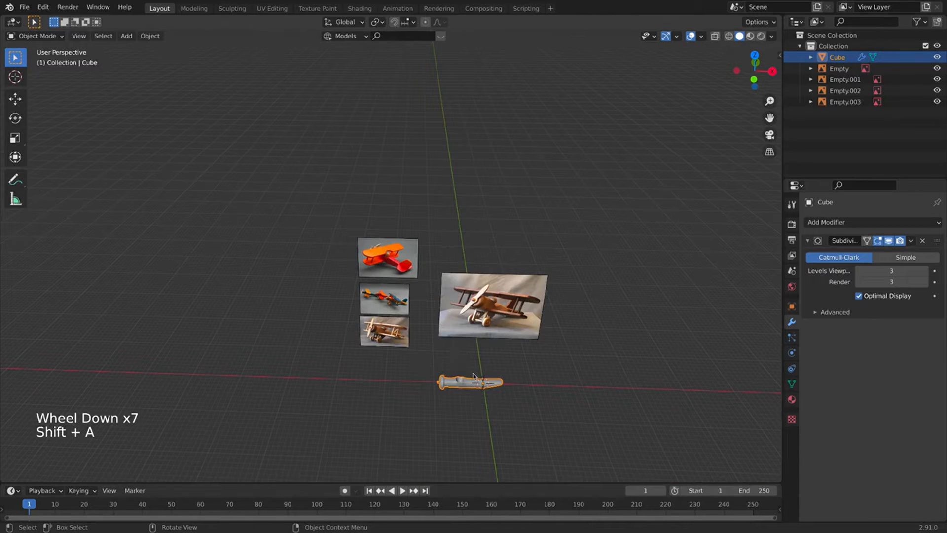
{"action": "key", "text": "shift+a"}
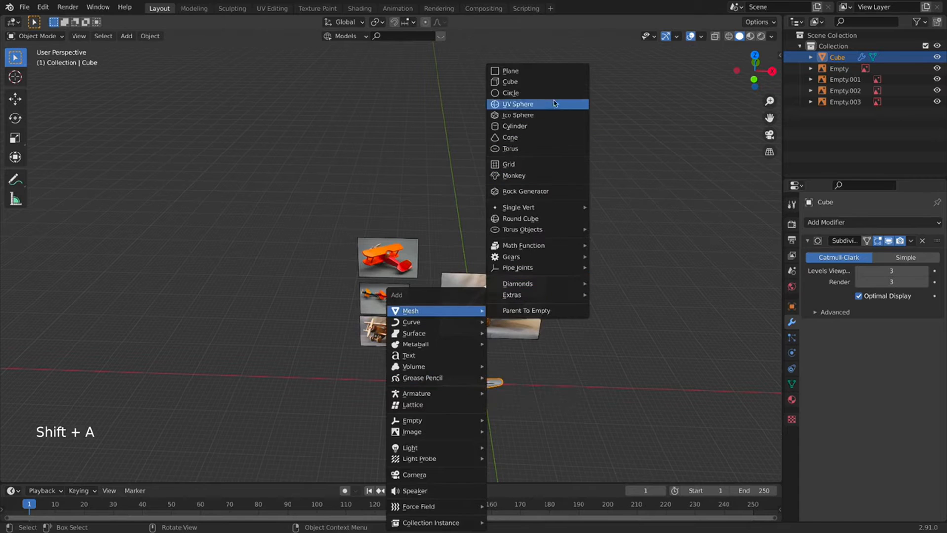
Add a cube and move it along X to sit beside the fuselage.
{"action": "left_click", "coordinate": [545, 82]}
{"action": "key", "text": "g"}
{"action": "key", "text": "x"}
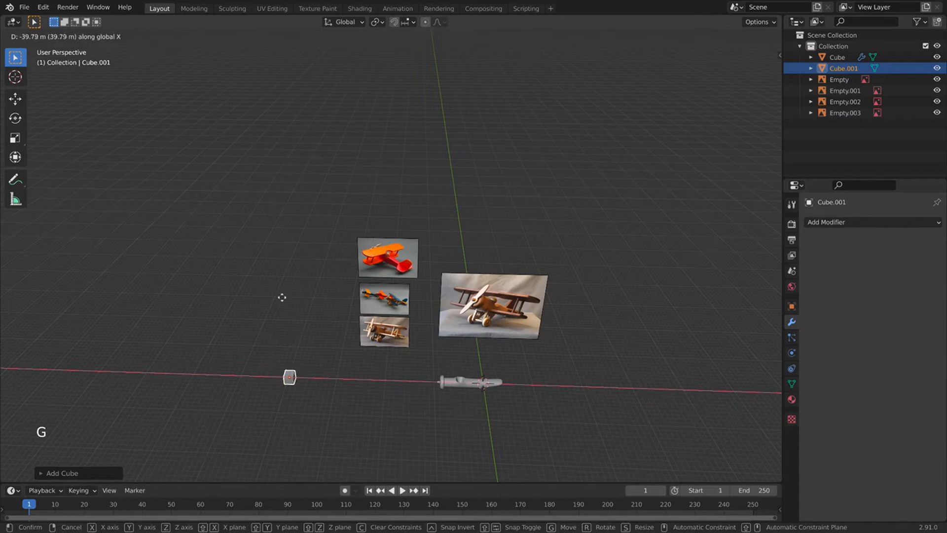
{"action": "left_click", "coordinate": [281, 297]}
{"action": "scroll", "coordinate": [282, 390], "scroll_direction": "up", "scroll_amount": 3}
{"action": "middle_click_drag", "start_coordinate": [522, 424], "coordinate": [703, 273], "text": "shift"}
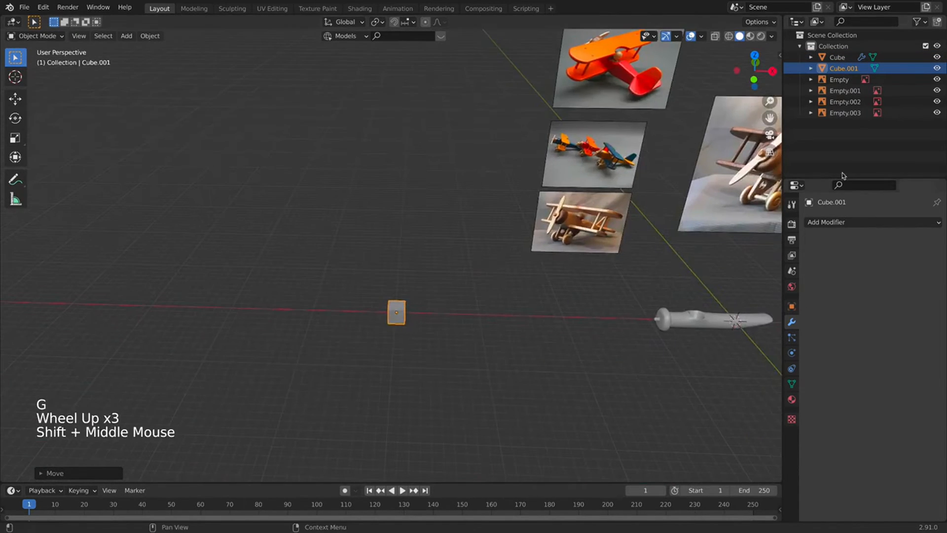
Give the cube a Subdivision Surface modifier with Levels set to 2.
{"action": "left_click", "coordinate": [836, 223]}
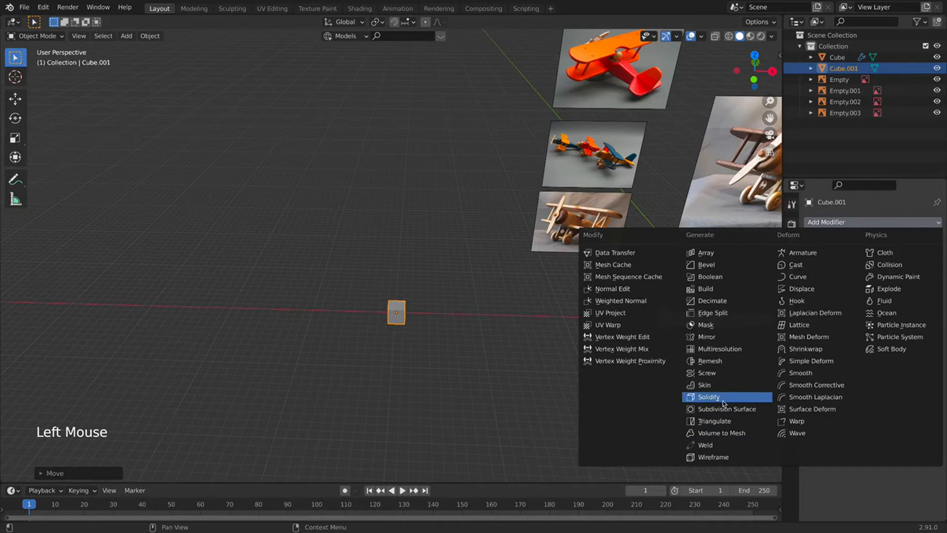
{"action": "left_click", "coordinate": [715, 409]}
{"action": "left_click", "coordinate": [924, 271]}
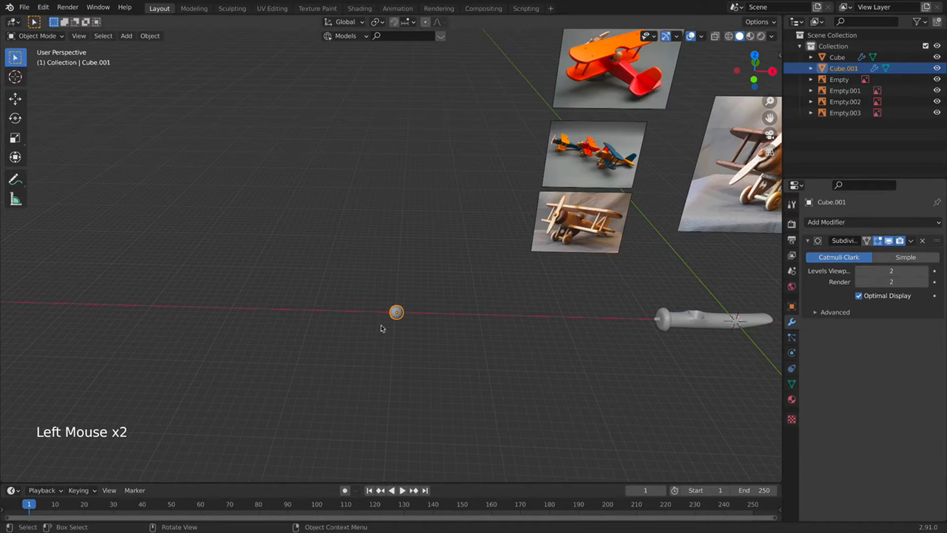
{"action": "right_click", "coordinate": [405, 317]}
{"action": "key", "text": "shift+super"}
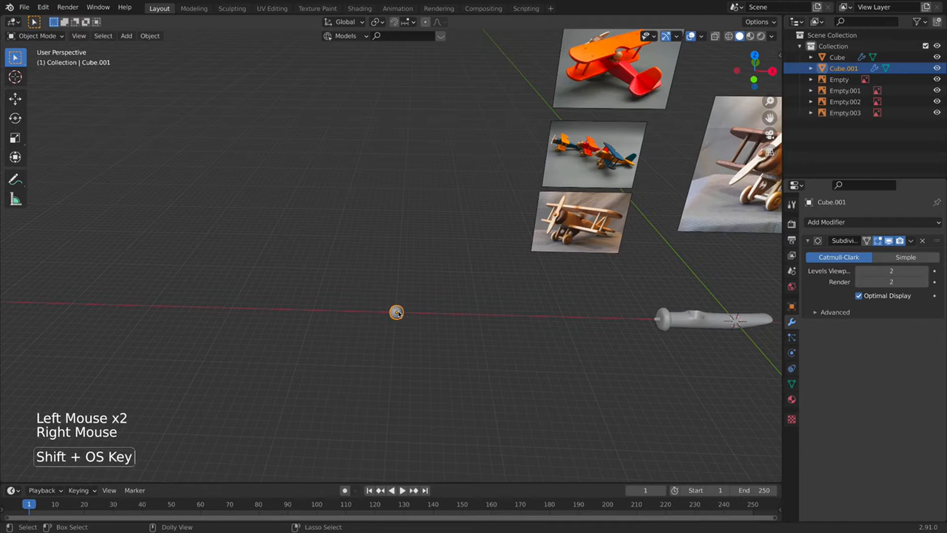
{"action": "scroll", "coordinate": [396, 316], "scroll_direction": "up", "scroll_amount": 2}
In Edit Mode, flatten the cube by scaling it along Z.
{"action": "key", "text": "Tab"}
{"action": "middle_click_drag", "start_coordinate": [396, 318], "coordinate": [471, 203], "text": "shift"}
{"action": "scroll", "coordinate": [626, 218], "scroll_direction": "up", "scroll_amount": 2}
{"action": "key", "text": "s"}
{"action": "key", "text": "z"}
{"action": "left_click", "coordinate": [496, 213]}
From the top view, stretch the flattened cube along Y in two scaling passes.
{"action": "key", "text": "KP_7"}
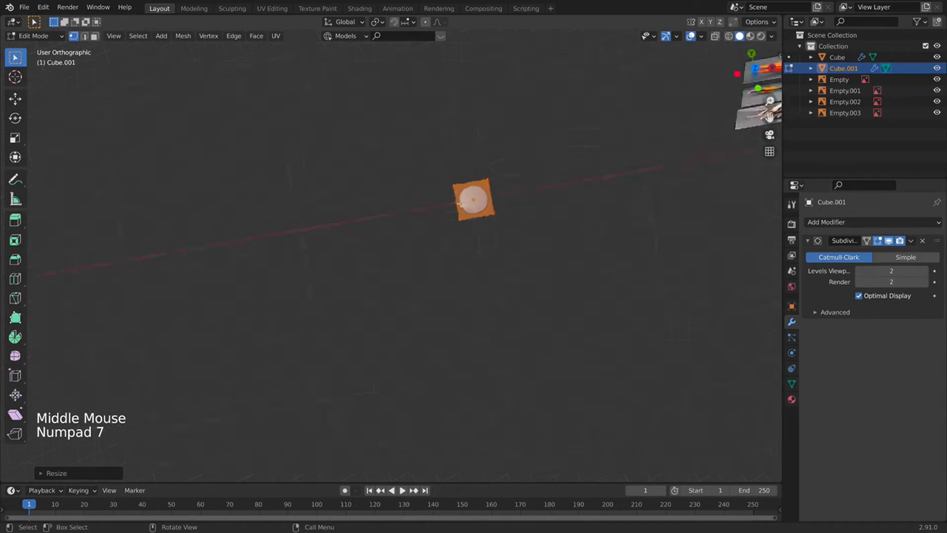
{"action": "key", "text": "s"}
{"action": "key", "text": "y"}
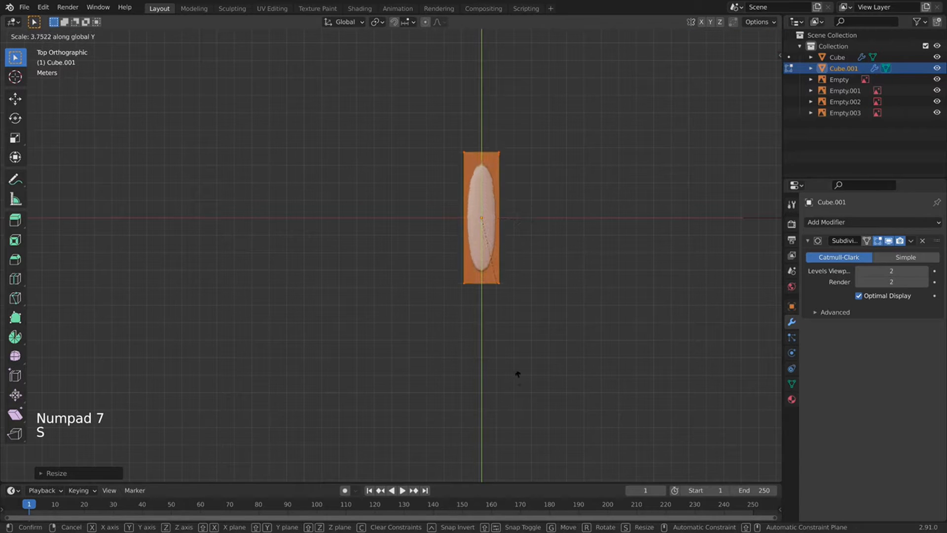
{"action": "left_click", "coordinate": [505, 436]}
{"action": "scroll", "coordinate": [535, 338], "scroll_direction": "down", "scroll_amount": 6}
{"action": "middle_click_drag", "start_coordinate": [534, 338], "coordinate": [537, 332], "text": "shift"}
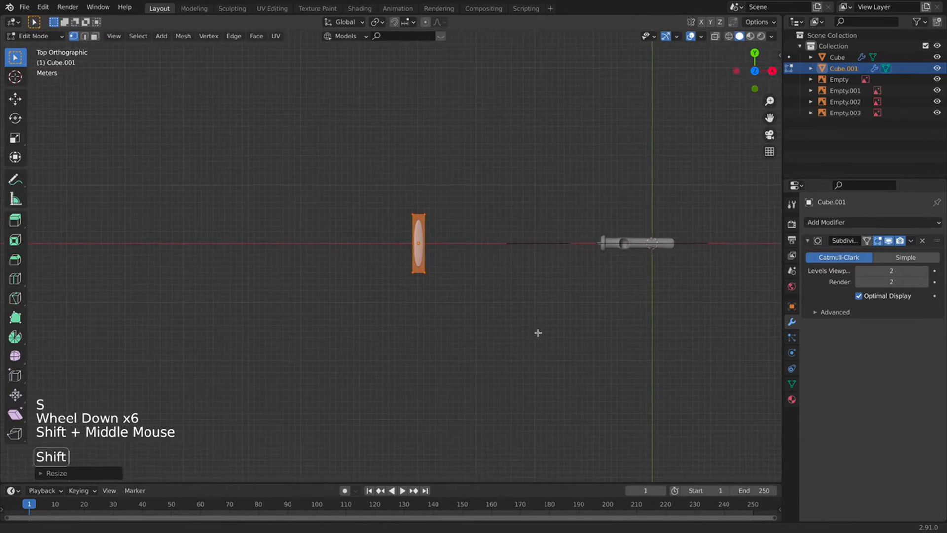
{"action": "scroll", "coordinate": [446, 279], "scroll_direction": "up", "scroll_amount": 2}
{"action": "key", "text": "s"}
{"action": "key", "text": "y"}
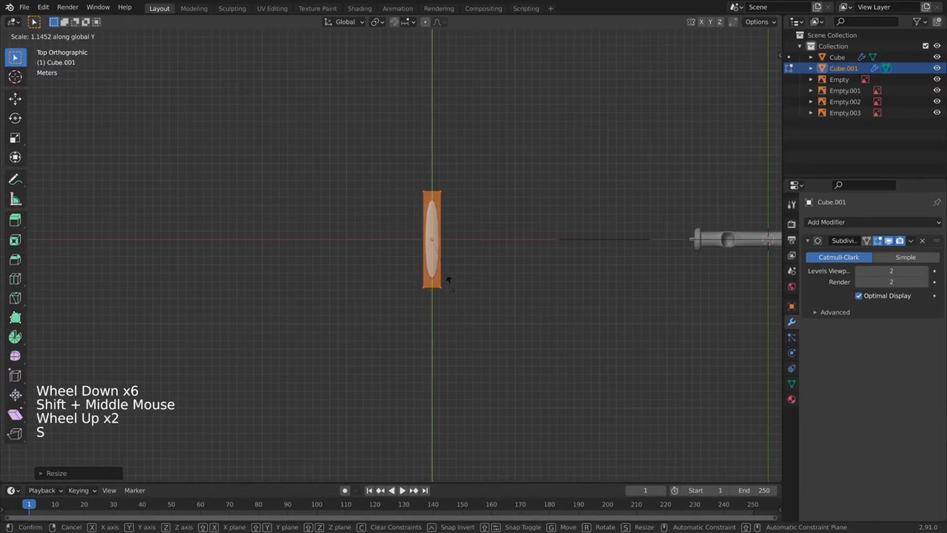
{"action": "left_click", "coordinate": [446, 280]}
Add two centred loop cuts and lengthen the middle band along Y.
{"action": "key", "text": "super+r"}
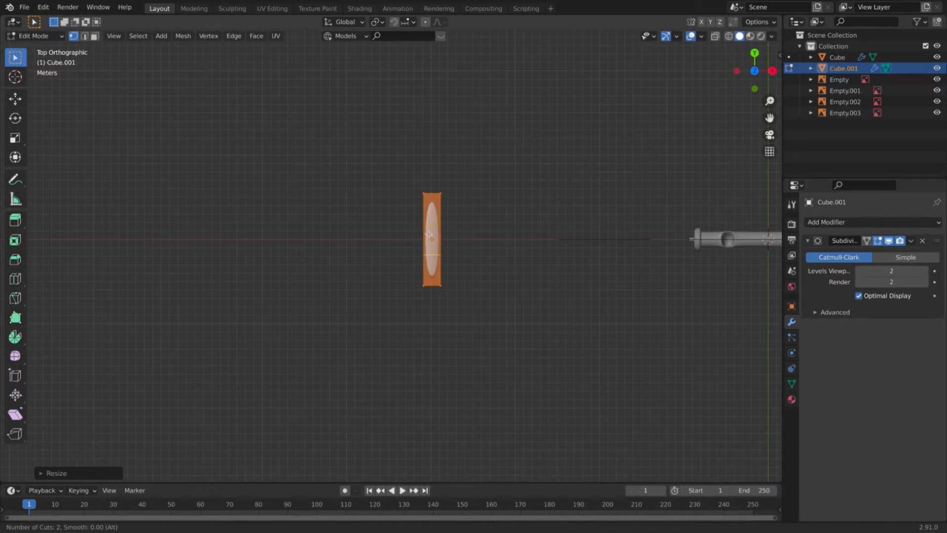
{"action": "left_click", "coordinate": [427, 234]}
{"action": "right_click", "coordinate": [432, 233]}
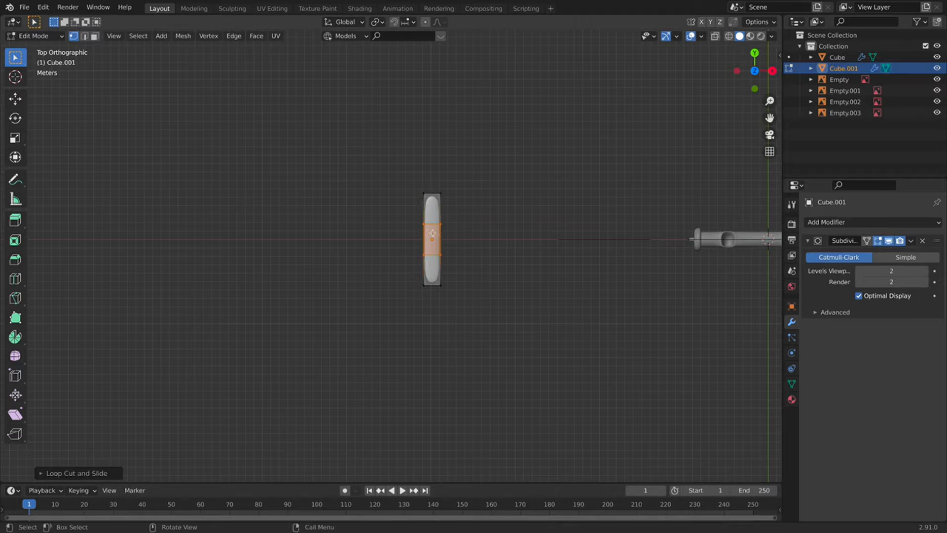
{"action": "scroll", "coordinate": [484, 213], "scroll_direction": "up", "scroll_amount": 3}
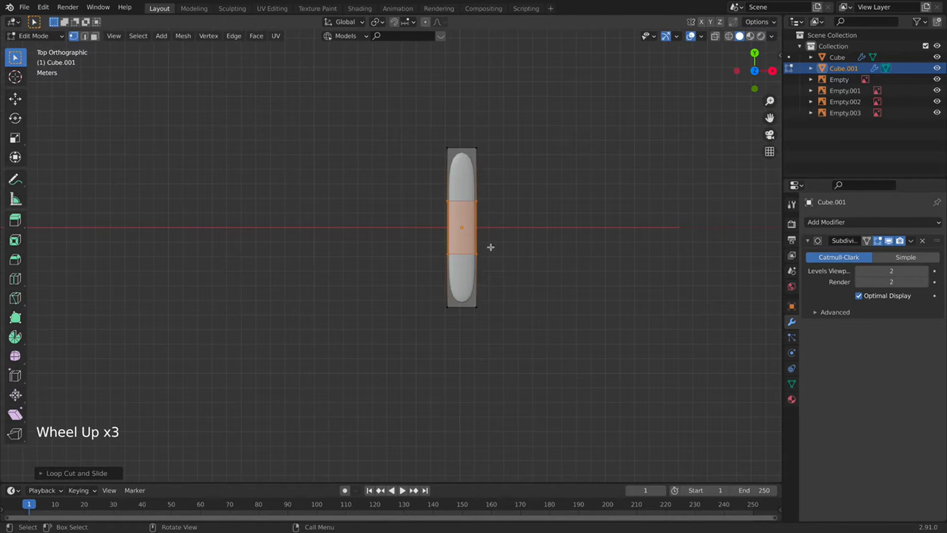
{"action": "key", "text": "s"}
{"action": "key", "text": "y"}
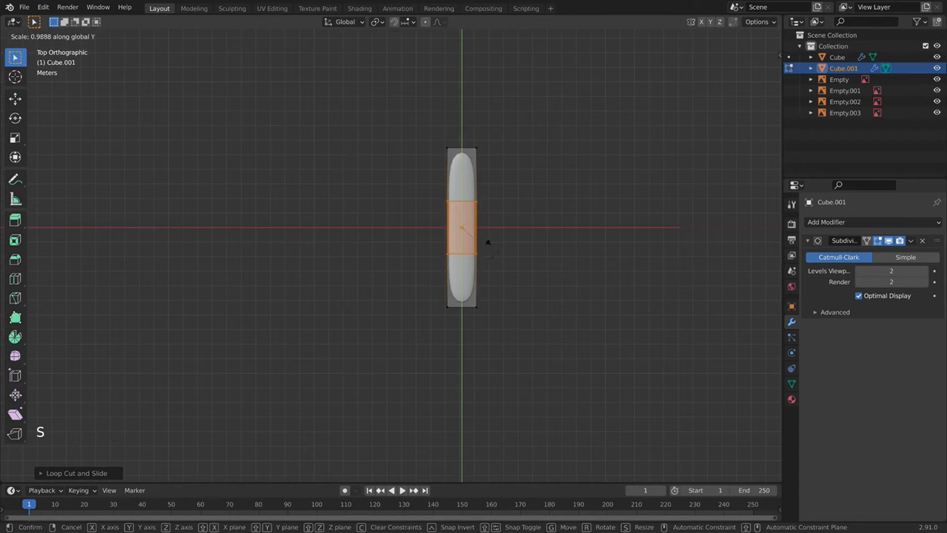
{"action": "left_click", "coordinate": [509, 308]}
Return to Object Mode and check the rounded bar from the front view.
{"action": "key", "text": "Tab"}
{"action": "key", "text": "Tab"}
{"action": "key", "text": "Tab"}
{"action": "key", "text": "Tab"}
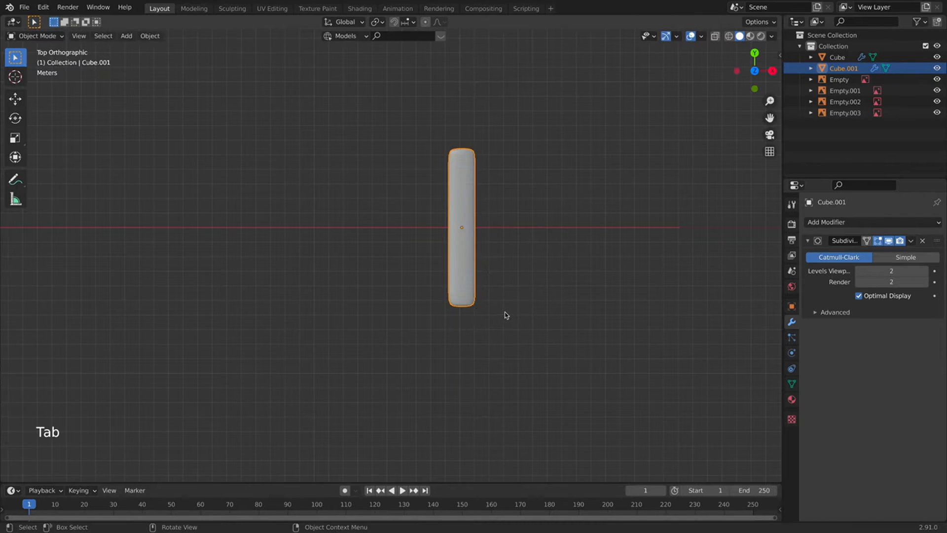
{"action": "scroll", "coordinate": [502, 309], "scroll_direction": "down", "scroll_amount": 5}
{"action": "scroll", "coordinate": [501, 309], "scroll_direction": "down", "scroll_amount": 4}
{"action": "middle_click_drag", "start_coordinate": [501, 310], "coordinate": [360, 263]}
{"action": "scroll", "coordinate": [474, 207], "scroll_direction": "up", "scroll_amount": 1}
{"action": "key", "text": "KP_1"}
{"action": "scroll", "coordinate": [469, 197], "scroll_direction": "up", "scroll_amount": 5}
{"action": "scroll", "coordinate": [446, 212], "scroll_direction": "up", "scroll_amount": 2}
{"action": "scroll", "coordinate": [446, 229], "scroll_direction": "up", "scroll_amount": 1}
{"action": "scroll", "coordinate": [360, 264], "scroll_direction": "down", "scroll_amount": 2}
Duplicate the bar and move the copy up along Z above the original.
{"action": "key", "text": "shift+d"}
{"action": "key", "text": "z"}
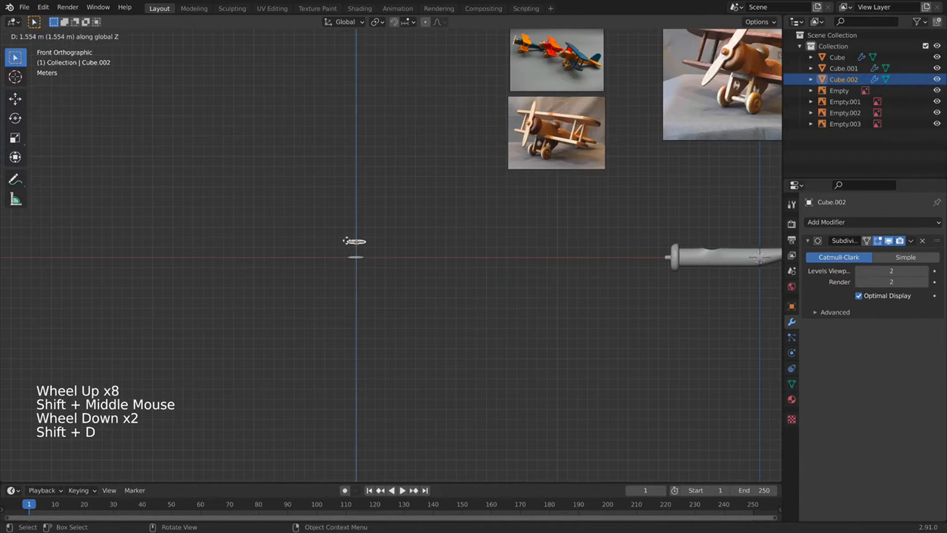
{"action": "left_click", "coordinate": [353, 244]}
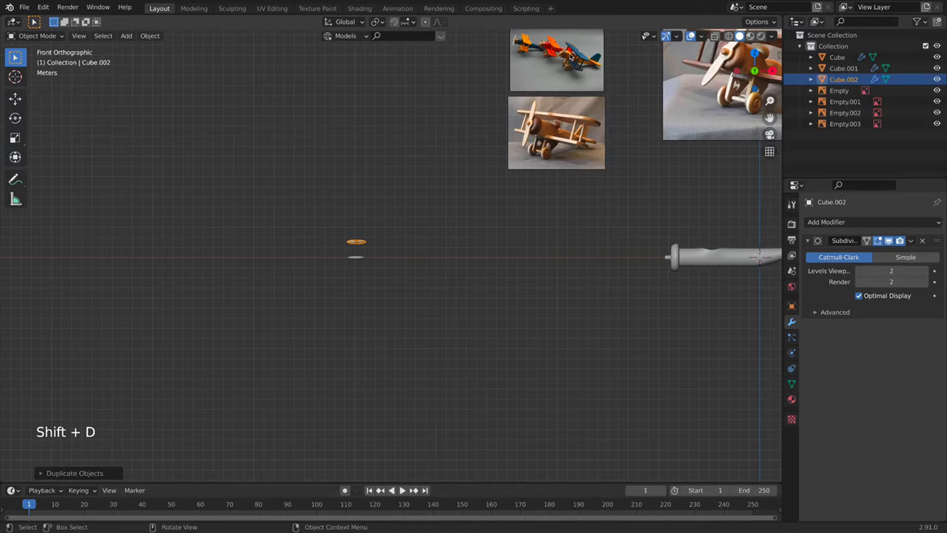
{"action": "scroll", "coordinate": [544, 47], "scroll_direction": "down", "scroll_amount": 2}
{"action": "middle_click_drag", "start_coordinate": [545, 46], "coordinate": [508, 160]}
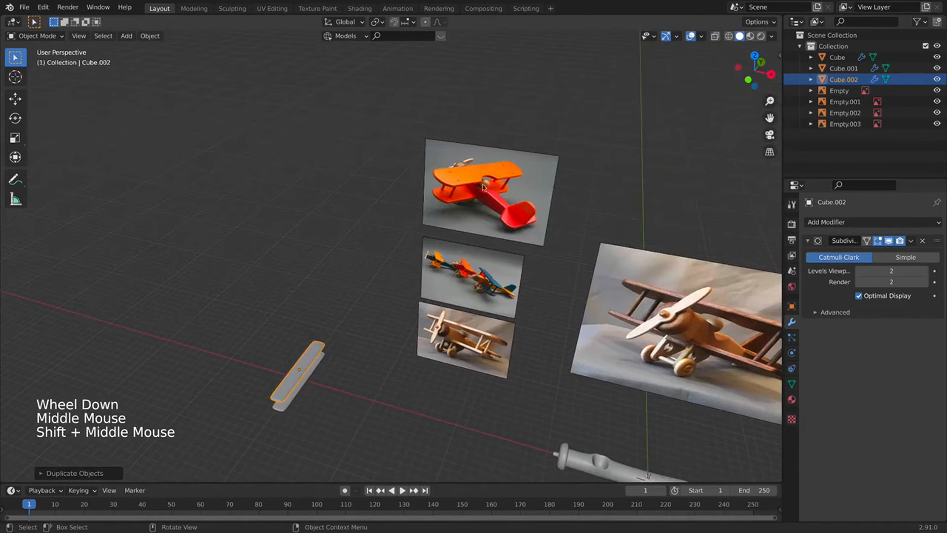
{"action": "key", "text": "KP_1"}
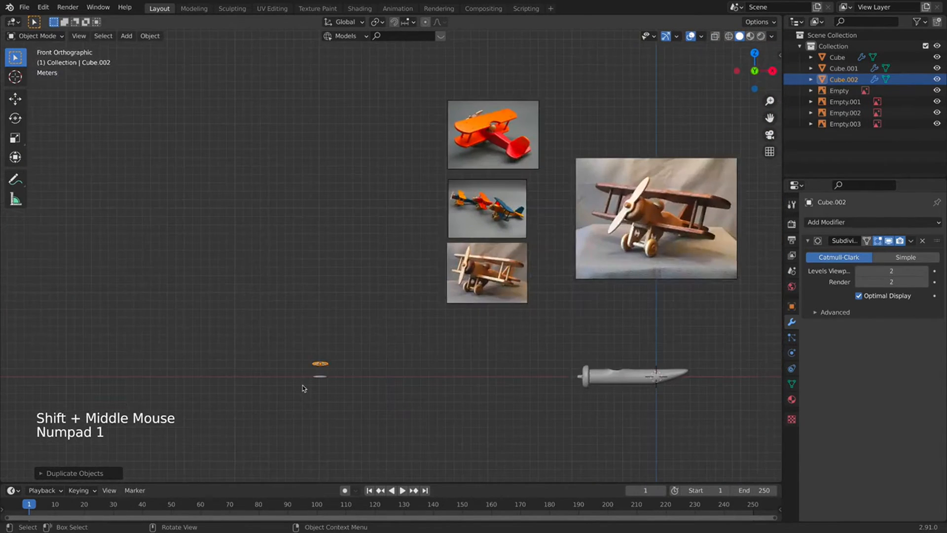
{"action": "key", "text": "KP_7"}
{"action": "scroll", "coordinate": [315, 382], "scroll_direction": "down", "scroll_amount": 1}
{"action": "middle_click_drag", "start_coordinate": [348, 298], "coordinate": [354, 267], "text": "shift"}
{"action": "scroll", "coordinate": [354, 268], "scroll_direction": "up", "scroll_amount": 2}
In Edit Mode, add two unslid loop cuts across the copied bar.
{"action": "key", "text": "Tab"}
{"action": "scroll", "coordinate": [334, 222], "scroll_direction": "up", "scroll_amount": 3}
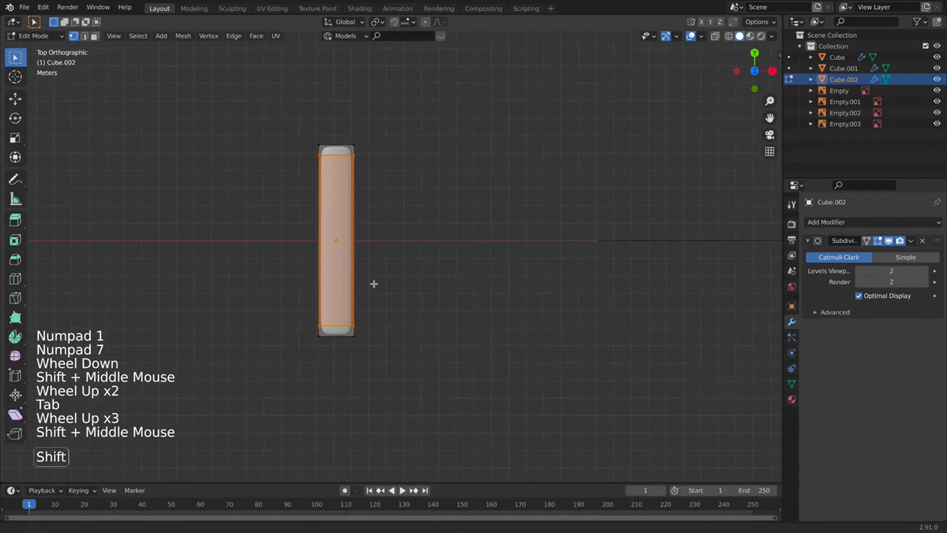
{"action": "middle_click_drag", "start_coordinate": [334, 223], "coordinate": [411, 276], "text": "shift"}
{"action": "key", "text": "super+r"}
{"action": "left_click", "coordinate": [411, 277]}
{"action": "right_click", "coordinate": [417, 279]}
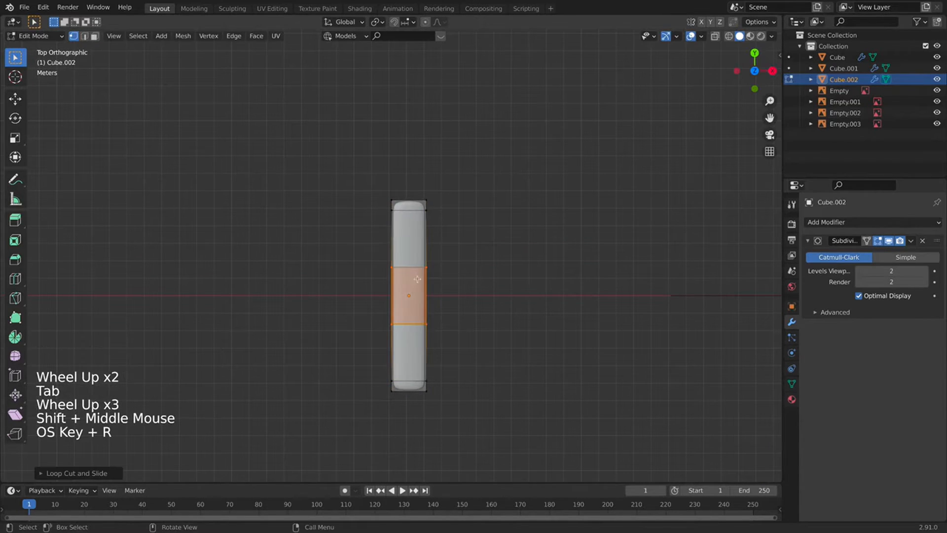
Switch to edge select in X-ray and pick the bar's right edge, cancelling its move.
{"action": "key", "text": "super"}
{"action": "left_click", "coordinate": [86, 37]}
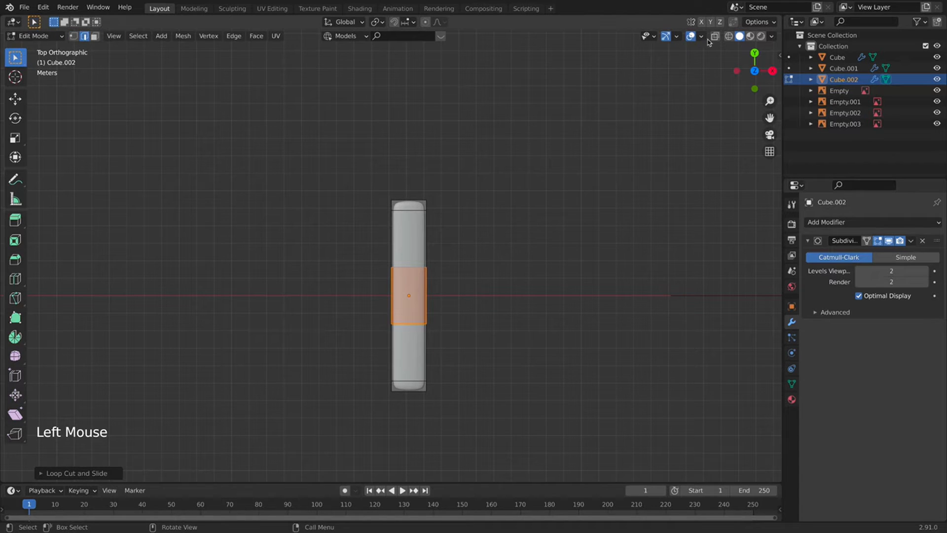
{"action": "left_click", "coordinate": [714, 37]}
{"action": "left_click", "coordinate": [450, 294]}
{"action": "left_click", "coordinate": [423, 290]}
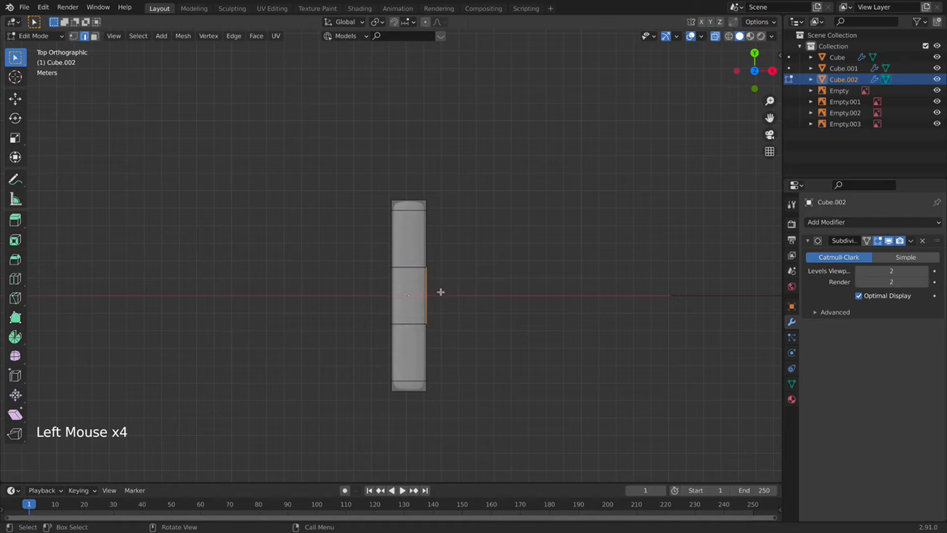
{"action": "key", "text": "g"}
{"action": "right_click", "coordinate": [430, 259]}
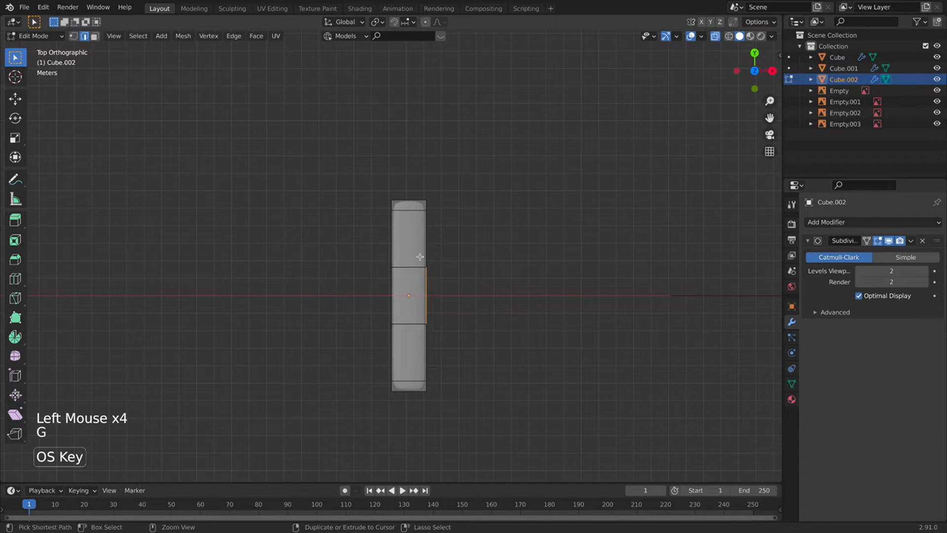
Add one loop cut in the upper section and one in the lower section.
{"action": "key", "text": "super+r"}
{"action": "left_click", "coordinate": [420, 256]}
{"action": "left_click", "coordinate": [418, 286]}
{"action": "key", "text": "super+r"}
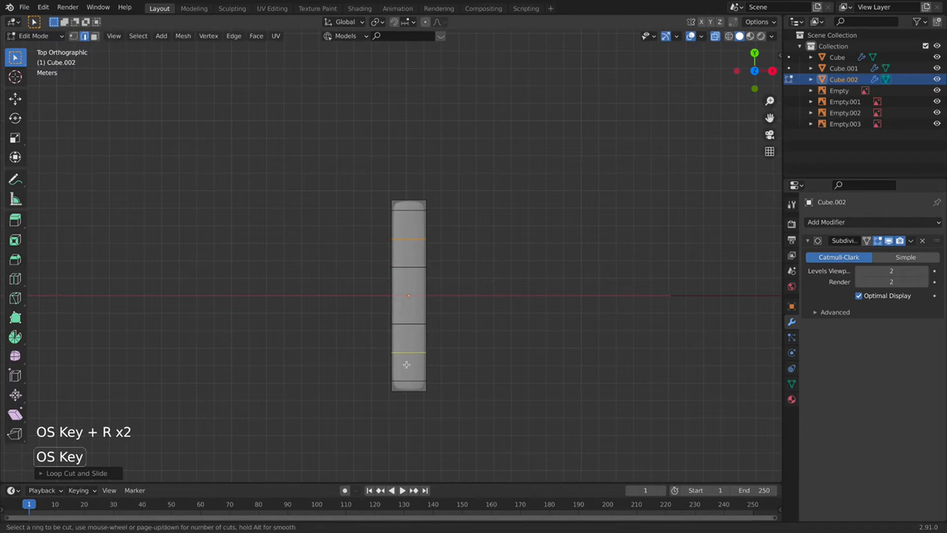
{"action": "left_click", "coordinate": [409, 358]}
{"action": "left_click", "coordinate": [412, 348]}
Select the upper and lower edge loops together.
{"action": "key", "text": "shift"}
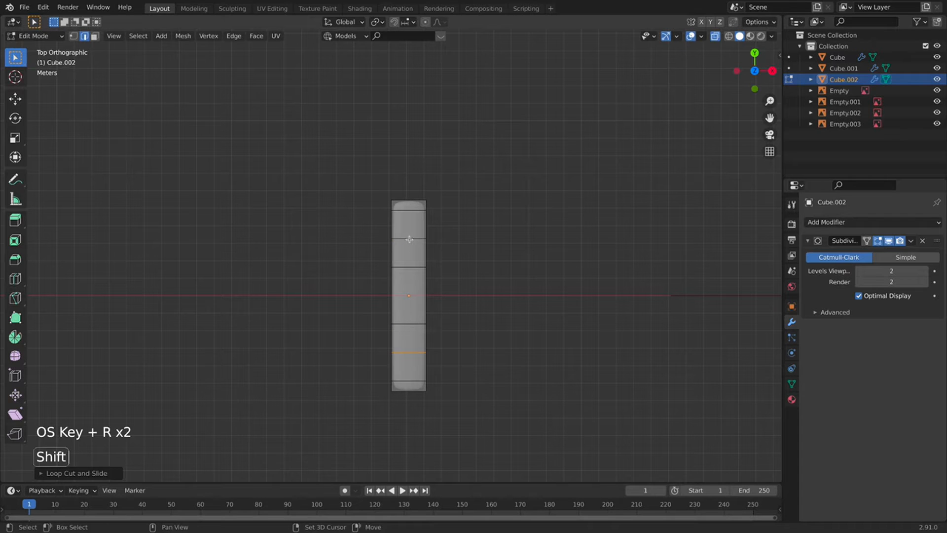
{"action": "left_click", "coordinate": [409, 240], "text": "shift"}
{"action": "left_click", "coordinate": [410, 239], "text": "alt"}
{"action": "left_click", "coordinate": [398, 352], "text": "alt+shift"}
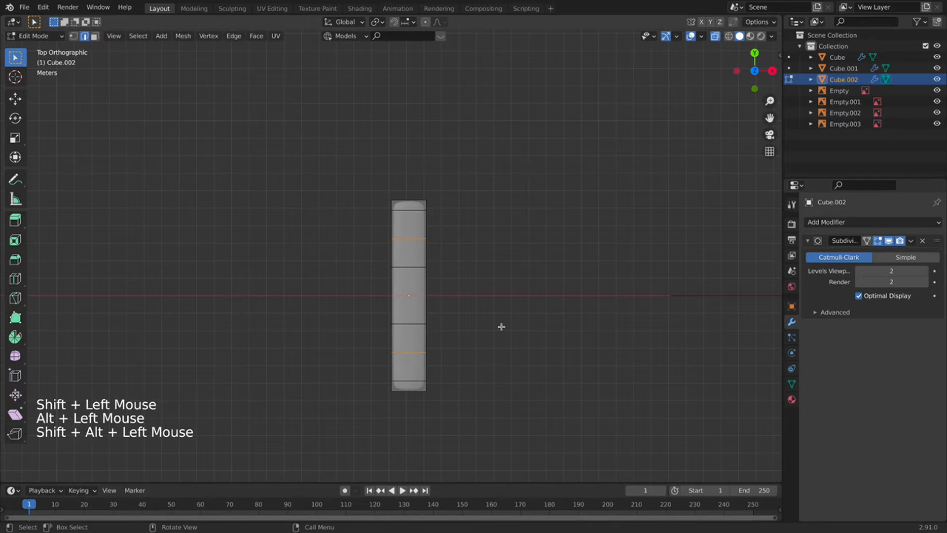
{"action": "middle_click_drag", "start_coordinate": [472, 212], "coordinate": [459, 327]}
In top view, scale the two selected loops along Y to bring them closer together.
{"action": "key", "text": "KP_1"}
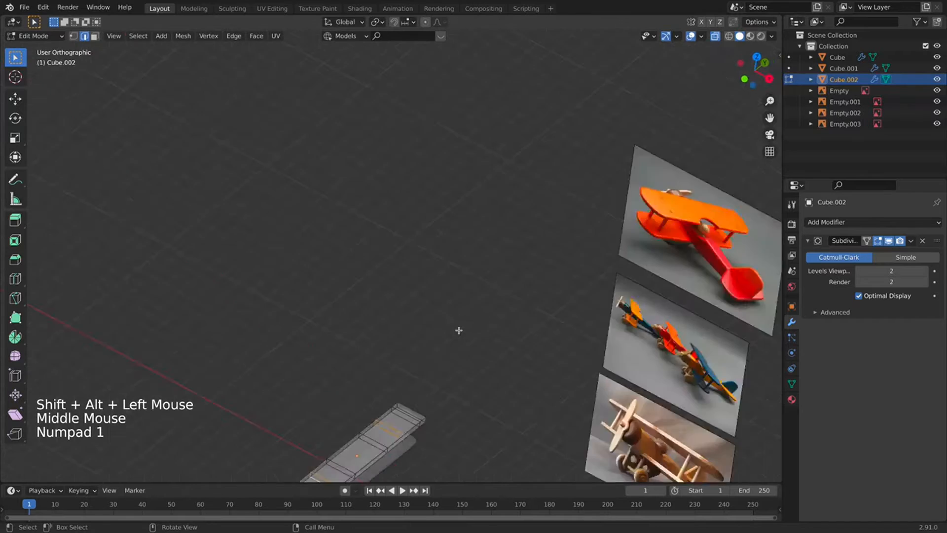
{"action": "key", "text": "KP_7"}
{"action": "scroll", "coordinate": [448, 364], "scroll_direction": "up", "scroll_amount": 2}
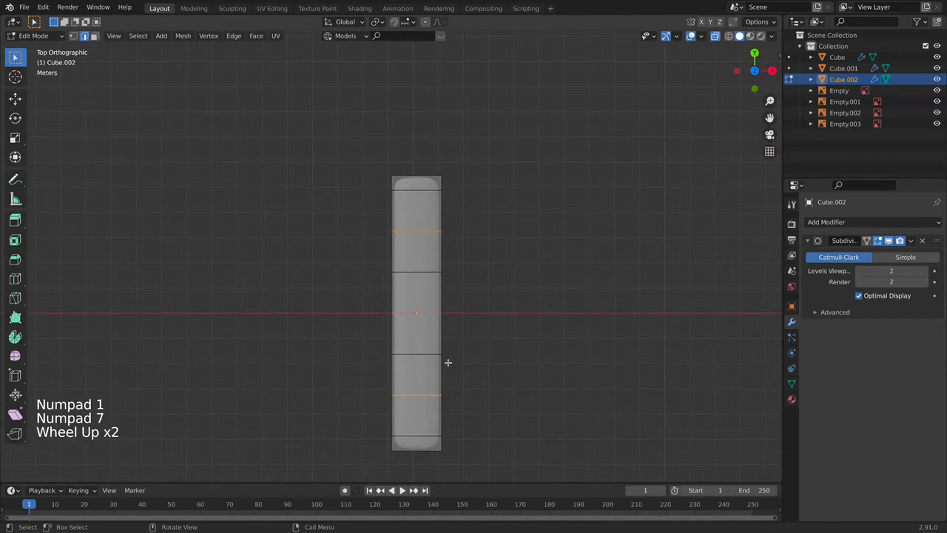
{"action": "key", "text": "s"}
{"action": "key", "text": "y"}
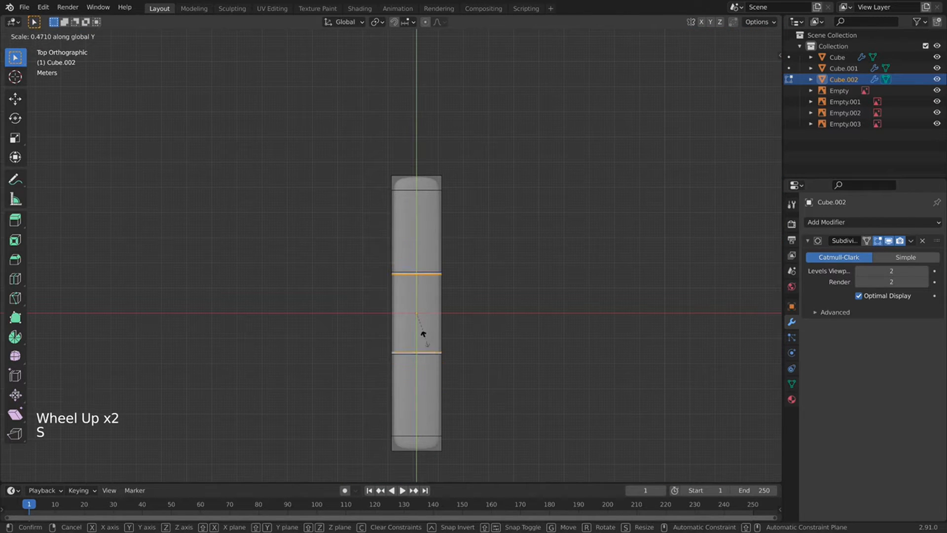
{"action": "left_click", "coordinate": [425, 343]}
Add a centre loop cut and pull its right vertex inward to form a notch.
{"action": "key", "text": "super+r"}
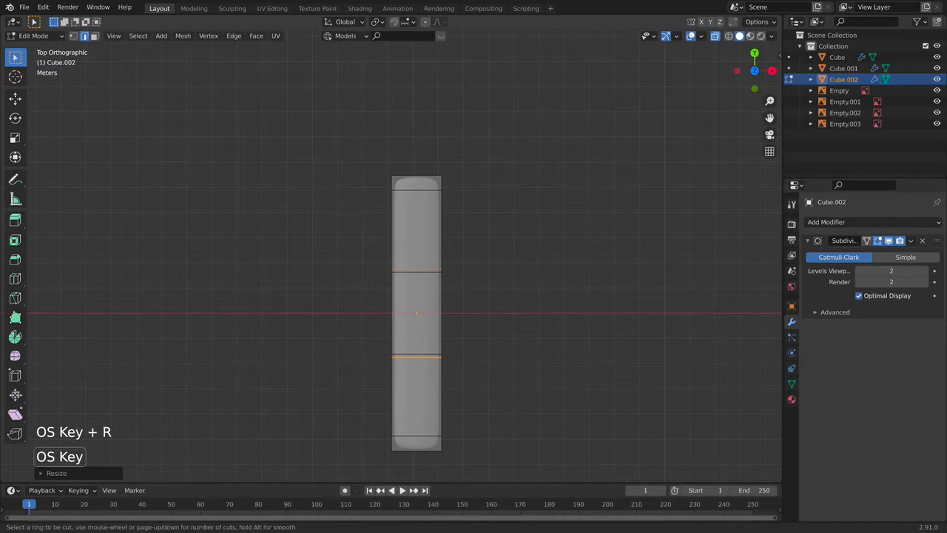
{"action": "left_click", "coordinate": [433, 313]}
{"action": "right_click", "coordinate": [434, 310]}
{"action": "left_click", "coordinate": [73, 36]}
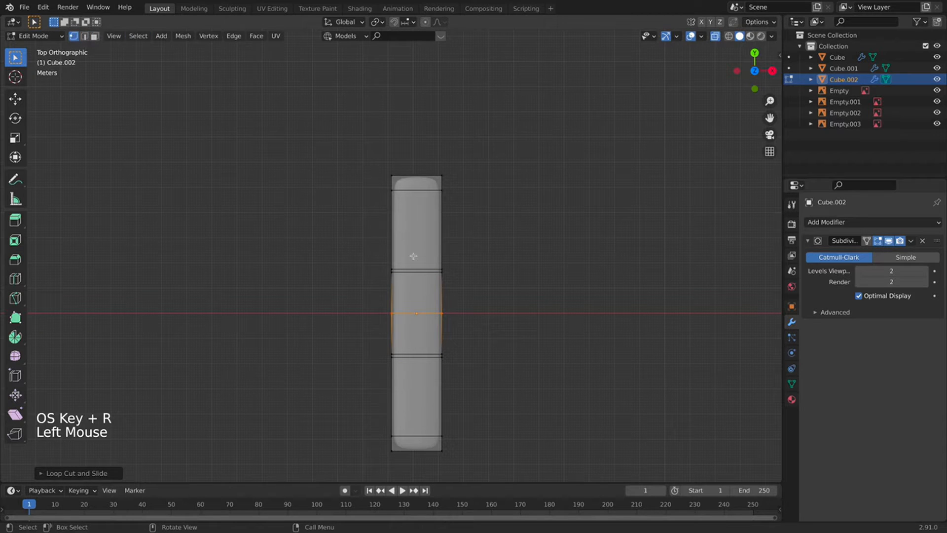
{"action": "left_click", "coordinate": [447, 304]}
{"action": "left_click_drag", "start_coordinate": [420, 326], "coordinate": [421, 325]}
{"action": "key", "text": "g"}
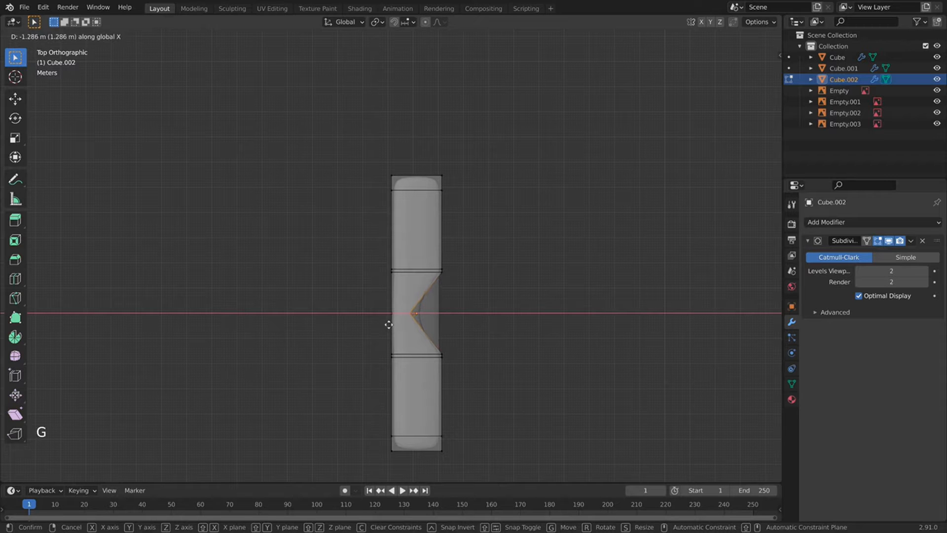
{"action": "left_click", "coordinate": [389, 325]}
Inspect the notch in Object Mode, then undo the recent notch edits.
{"action": "key", "text": "Tab"}
{"action": "middle_click_drag", "start_coordinate": [465, 310], "coordinate": [418, 321]}
{"action": "key", "text": "Tab"}
{"action": "key", "text": "super+z"}
{"action": "key", "text": "super+z"}
{"action": "key", "text": "super+z"}
{"action": "key", "text": "super+z"}
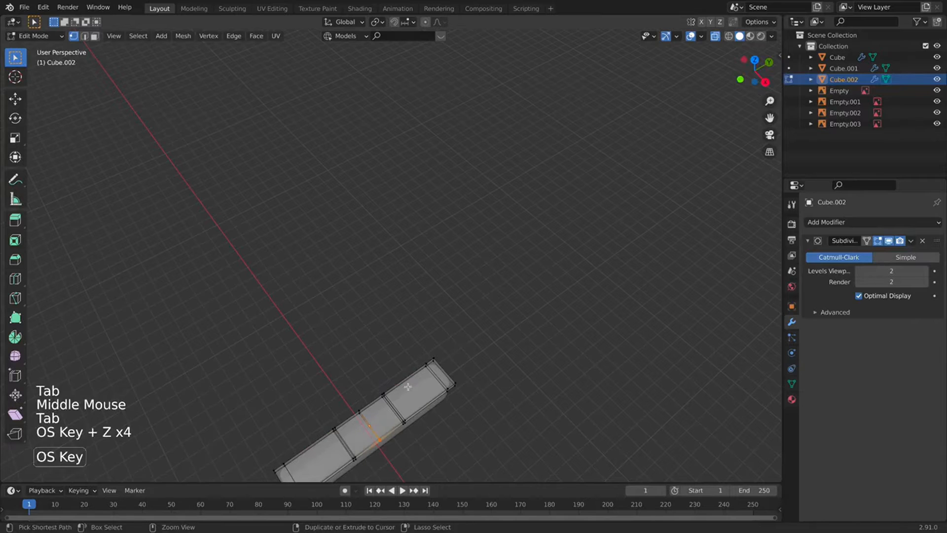
{"action": "middle_click_drag", "start_coordinate": [463, 353], "coordinate": [413, 298]}
{"action": "key", "text": "super+z"}
{"action": "key", "text": "super+z"}
{"action": "key", "text": "super+z"}
Add two middle loop cuts and move the right-side middle vertices about -1.11 m along X.
{"action": "scroll", "coordinate": [414, 298], "scroll_direction": "up", "scroll_amount": 2}
{"action": "key", "text": "super+r"}
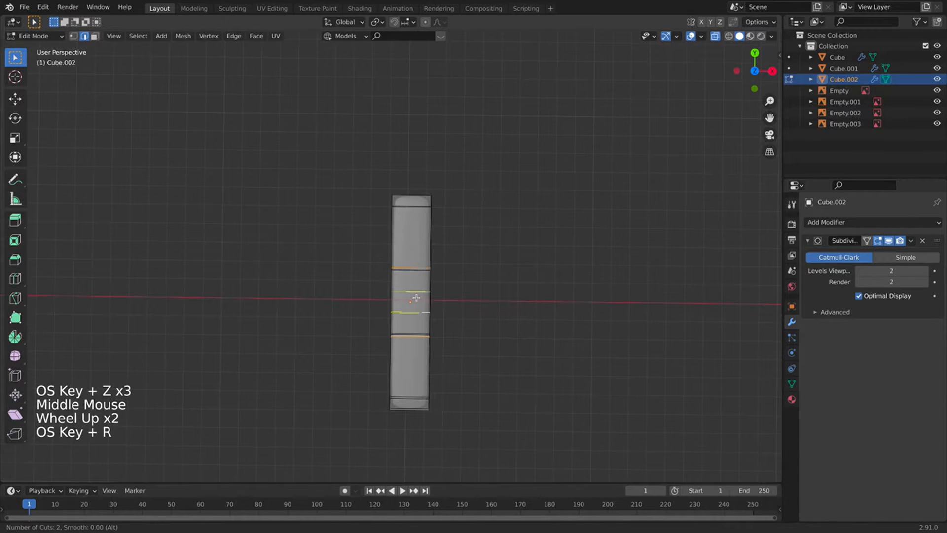
{"action": "left_click", "coordinate": [415, 298]}
{"action": "right_click", "coordinate": [432, 295]}
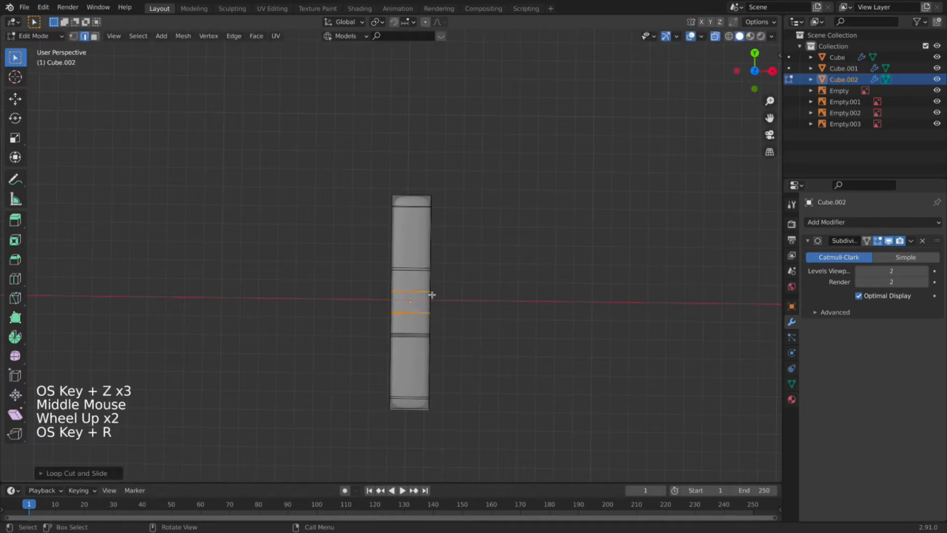
{"action": "left_click", "coordinate": [74, 38]}
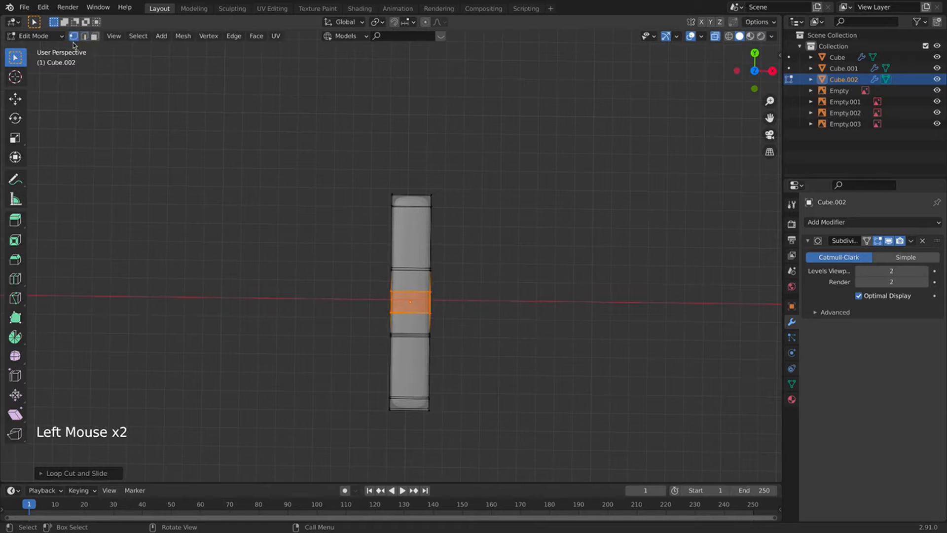
{"action": "left_click", "coordinate": [445, 317]}
{"action": "left_click_drag", "start_coordinate": [442, 318], "coordinate": [420, 287]}
{"action": "key", "text": "g"}
{"action": "key", "text": "x"}
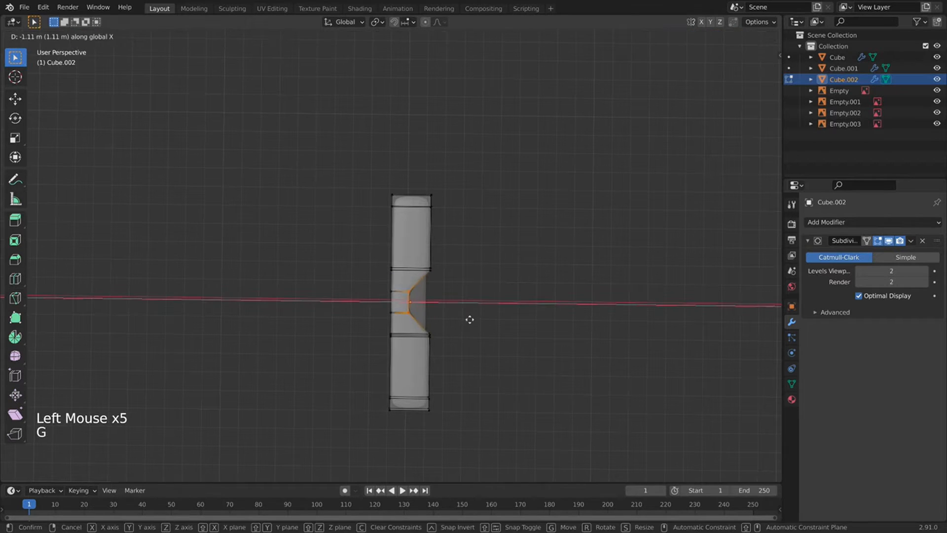
{"action": "key", "text": "Tab"}
{"action": "scroll", "coordinate": [444, 377], "scroll_direction": "down", "scroll_amount": 3}
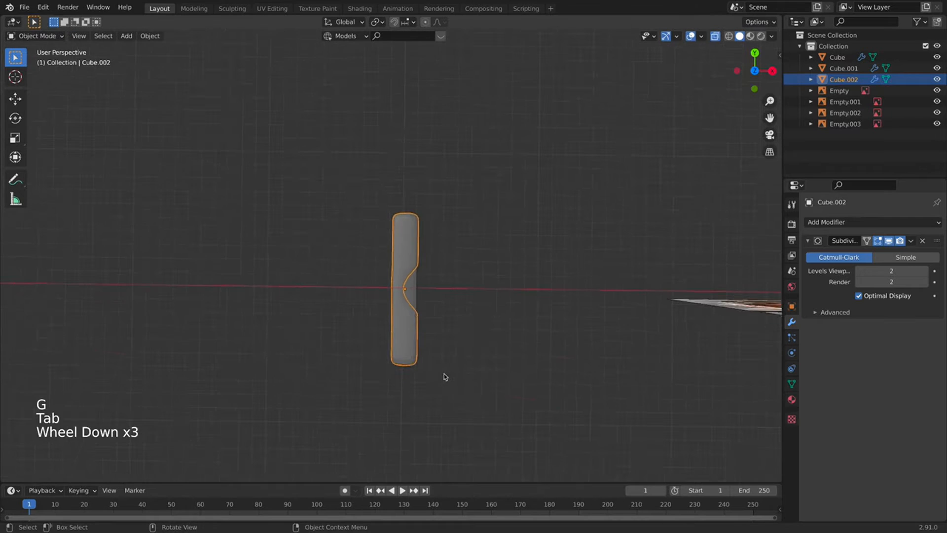
Select the notched upper wing, Cube.002.
{"action": "middle_click_drag", "start_coordinate": [444, 377], "coordinate": [416, 292]}
{"action": "scroll", "coordinate": [445, 358], "scroll_direction": "down", "scroll_amount": 3}
{"action": "scroll", "coordinate": [445, 358], "scroll_direction": "down", "scroll_amount": 2}
{"action": "middle_click_drag", "start_coordinate": [445, 358], "coordinate": [460, 266], "text": "shift"}
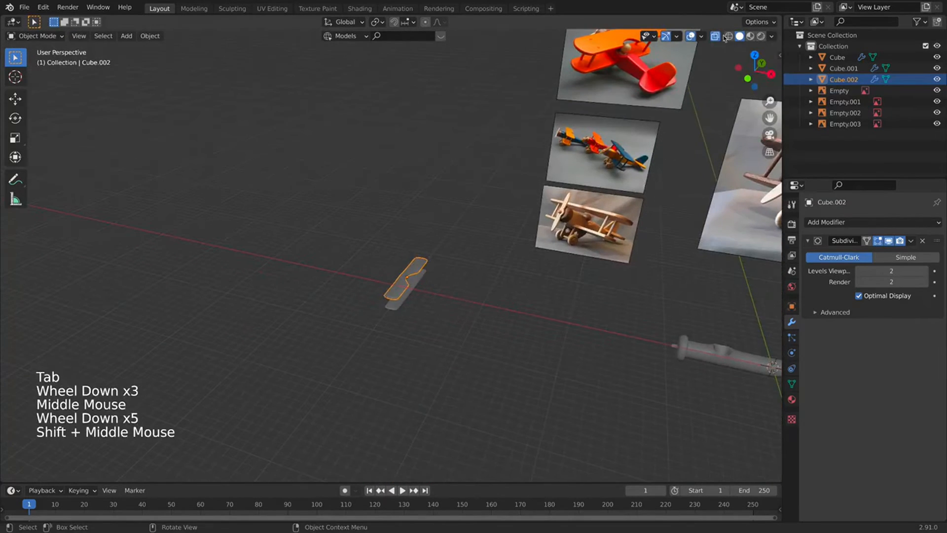
{"action": "left_click", "coordinate": [394, 303]}
{"action": "scroll", "coordinate": [382, 339], "scroll_direction": "up", "scroll_amount": 3}
{"action": "middle_click_drag", "start_coordinate": [382, 338], "coordinate": [473, 233], "text": "shift"}
{"action": "scroll", "coordinate": [473, 232], "scroll_direction": "up", "scroll_amount": 3}
Add a centred edge loop across Cube.002 in Edit Mode.
{"action": "key", "text": "Tab"}
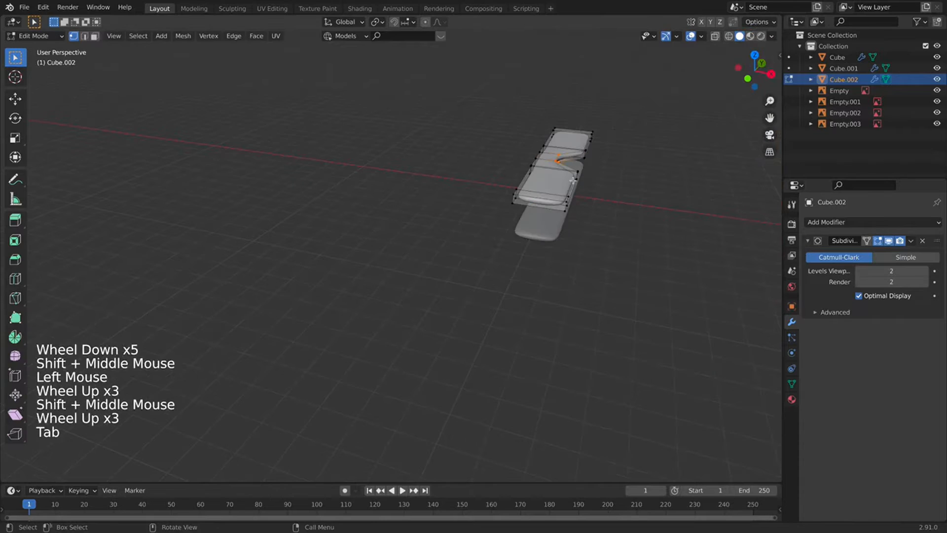
{"action": "scroll", "coordinate": [573, 181], "scroll_direction": "up", "scroll_amount": 1}
{"action": "middle_click_drag", "start_coordinate": [573, 181], "coordinate": [616, 163]}
{"action": "scroll", "coordinate": [617, 163], "scroll_direction": "up", "scroll_amount": 2}
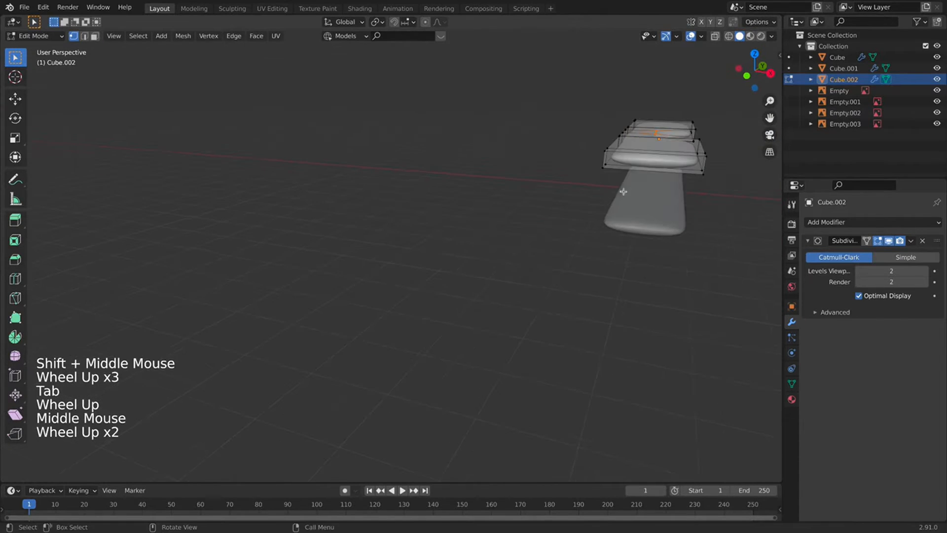
{"action": "key", "text": "super+r"}
{"action": "left_click", "coordinate": [608, 158]}
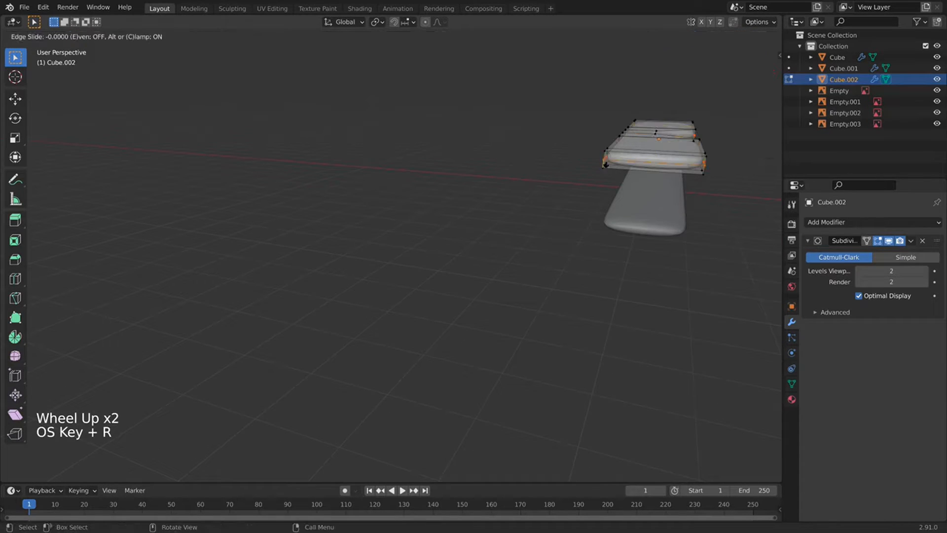
{"action": "left_click", "coordinate": [608, 158]}
{"action": "key", "text": "Tab"}
Select the lower wing Cube.001 and frame it in front view beside the reference photos.
{"action": "left_click", "coordinate": [645, 232]}
{"action": "key", "text": "Tab"}
{"action": "key", "text": "super+r"}
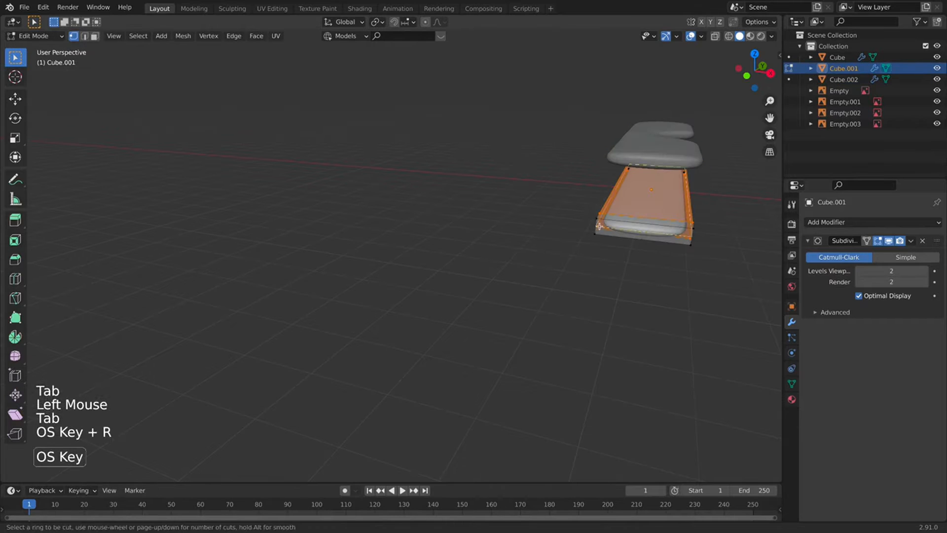
{"action": "key", "text": "Tab"}
{"action": "scroll", "coordinate": [617, 247], "scroll_direction": "down", "scroll_amount": 5}
{"action": "middle_click_drag", "start_coordinate": [617, 247], "coordinate": [562, 316]}
{"action": "left_click", "coordinate": [561, 256]}
{"action": "scroll", "coordinate": [468, 313], "scroll_direction": "down", "scroll_amount": 5}
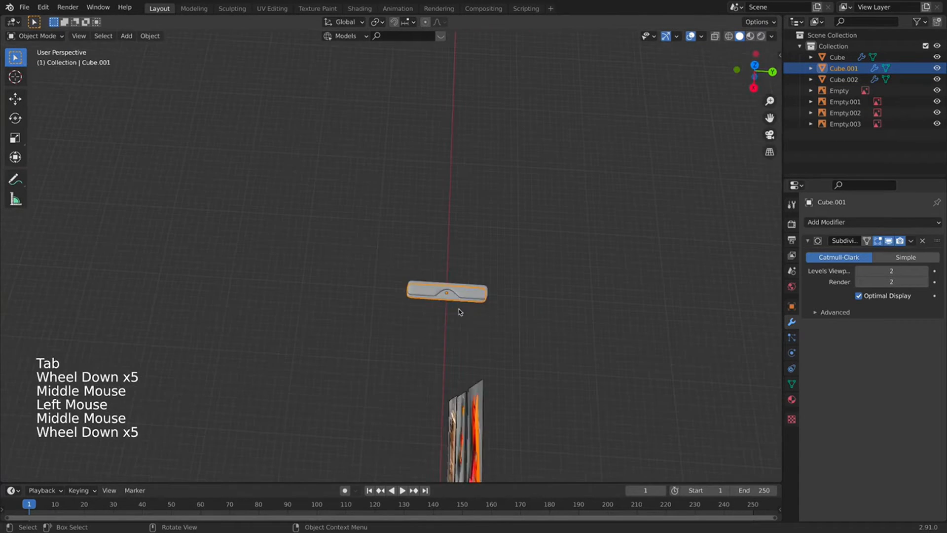
{"action": "key", "text": "KP_1"}
{"action": "scroll", "coordinate": [492, 291], "scroll_direction": "down", "scroll_amount": 3}
{"action": "middle_click_drag", "start_coordinate": [491, 291], "coordinate": [417, 369], "text": "shift"}
{"action": "scroll", "coordinate": [435, 207], "scroll_direction": "up", "scroll_amount": 4}
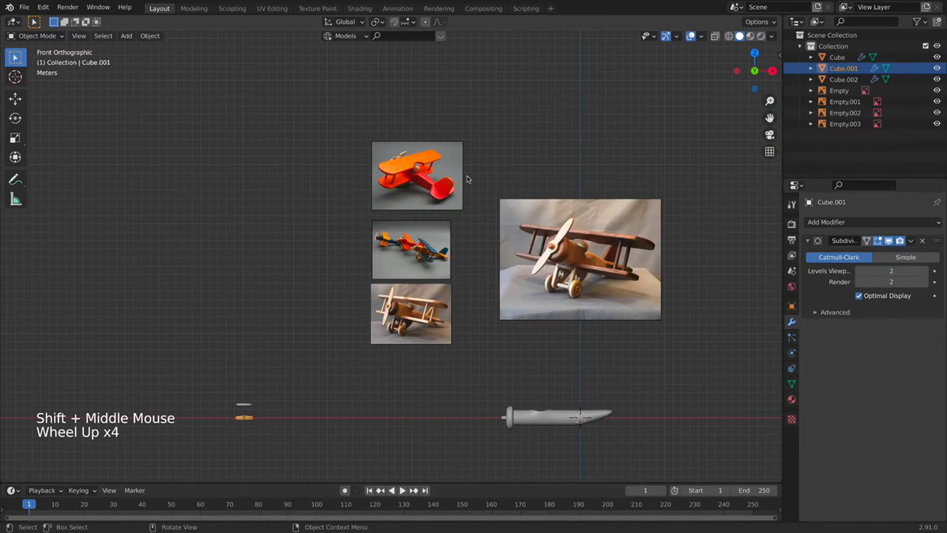
Move both wings, Cube.001 and Cube.002, about 21.56 m along X beside the fuselage.
{"action": "middle_click_drag", "start_coordinate": [251, 386], "coordinate": [295, 370], "text": "shift"}
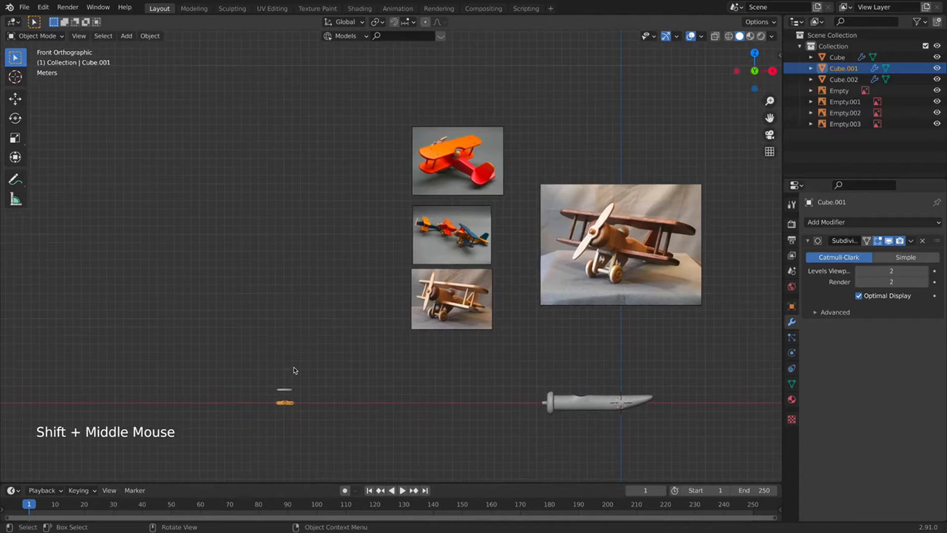
{"action": "left_click_drag", "start_coordinate": [294, 369], "coordinate": [274, 423]}
{"action": "key", "text": "g"}
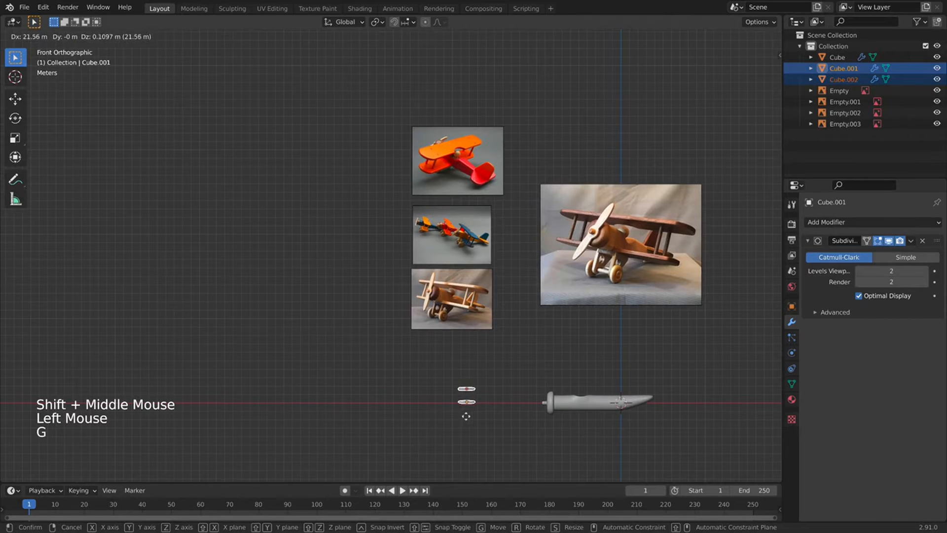
{"action": "left_click", "coordinate": [479, 413]}
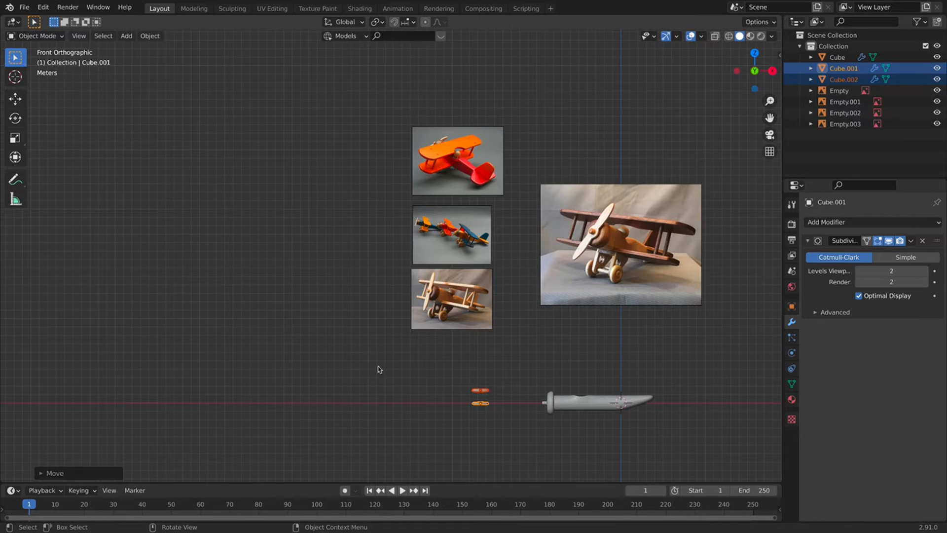
Place the 3D cursor on the axis line left of the wings.
{"action": "scroll", "coordinate": [539, 112], "scroll_direction": "up", "scroll_amount": 3}
{"action": "middle_click_drag", "start_coordinate": [539, 111], "coordinate": [494, 176], "text": "shift"}
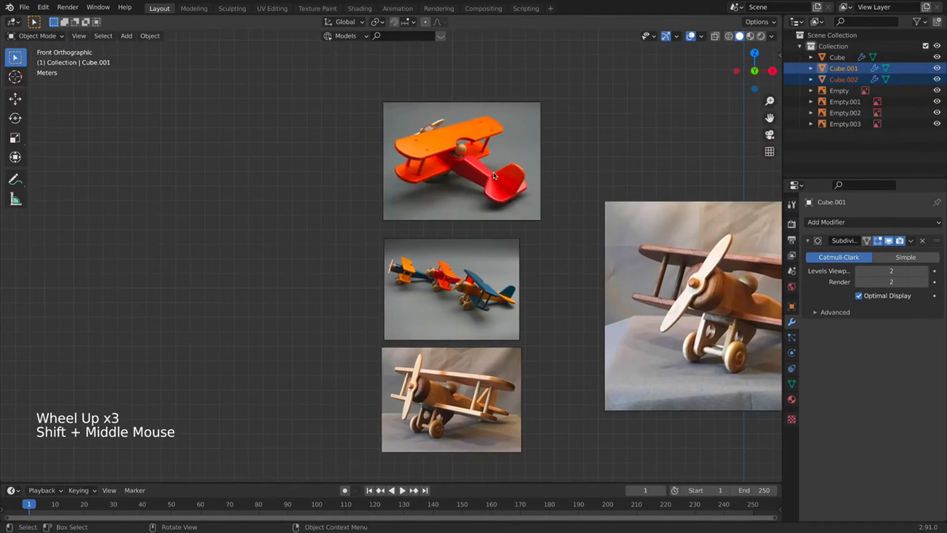
{"action": "middle_click_drag", "start_coordinate": [327, 405], "coordinate": [412, 285], "text": "shift"}
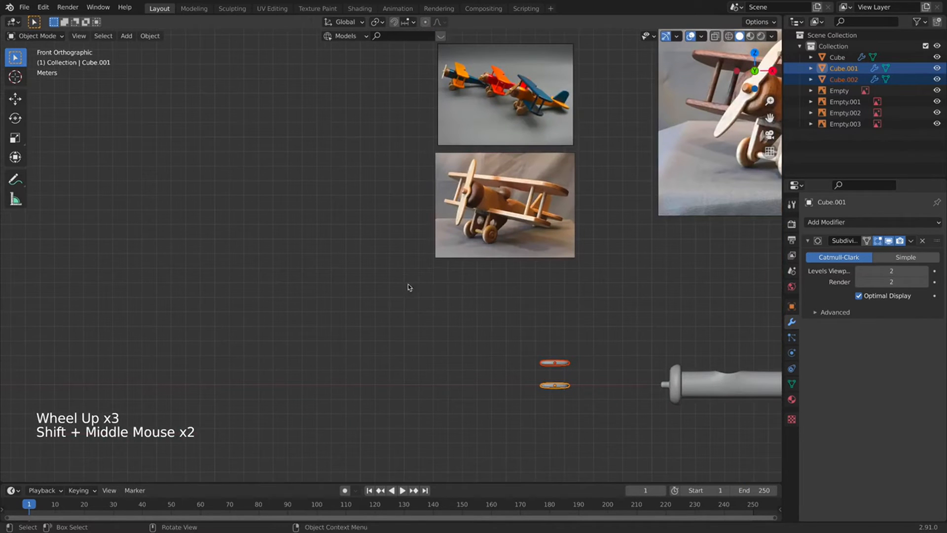
{"action": "right_click", "coordinate": [367, 387], "text": "shift"}
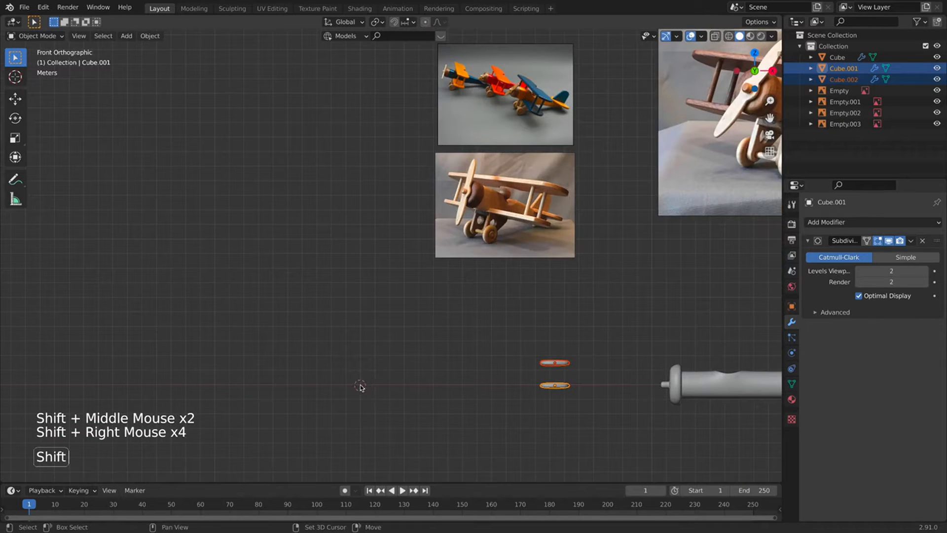
{"action": "right_click", "coordinate": [360, 387], "text": "shift"}
{"action": "key", "text": "shift+a"}
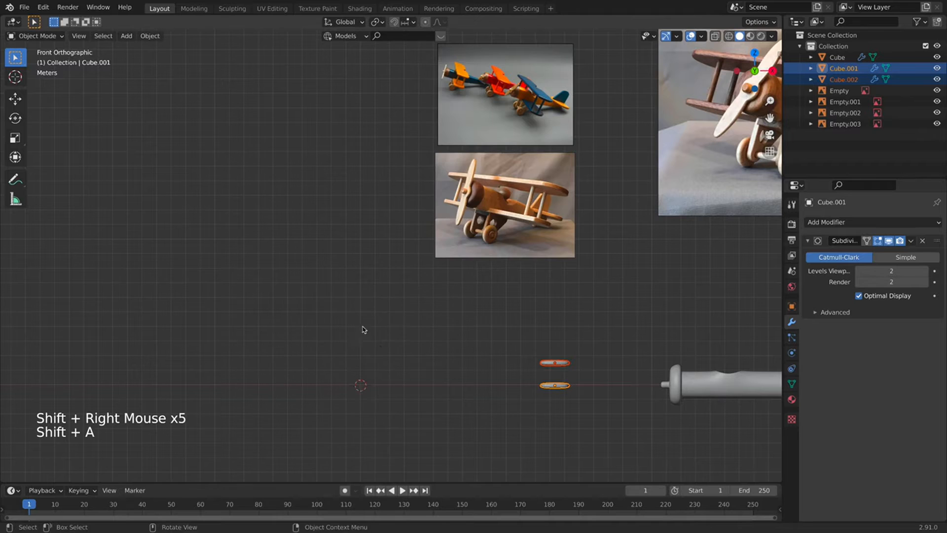
Add a new cube with a level-2 Subdivision Surface modifier and smooth shading.
{"action": "key", "text": "shift+a"}
{"action": "mouse_move", "coordinate": [363, 320]}
{"action": "left_click", "coordinate": [423, 82]}
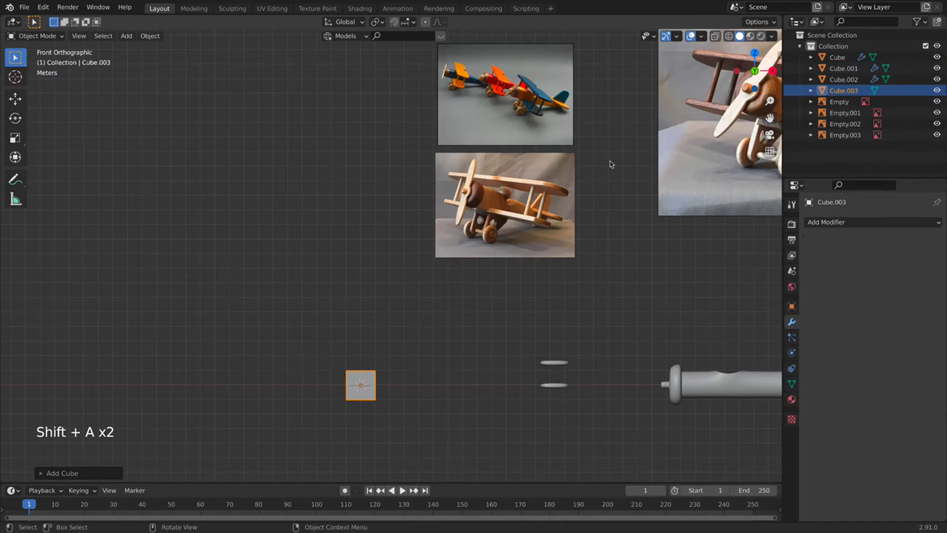
{"action": "left_click", "coordinate": [833, 222]}
{"action": "left_click", "coordinate": [724, 411]}
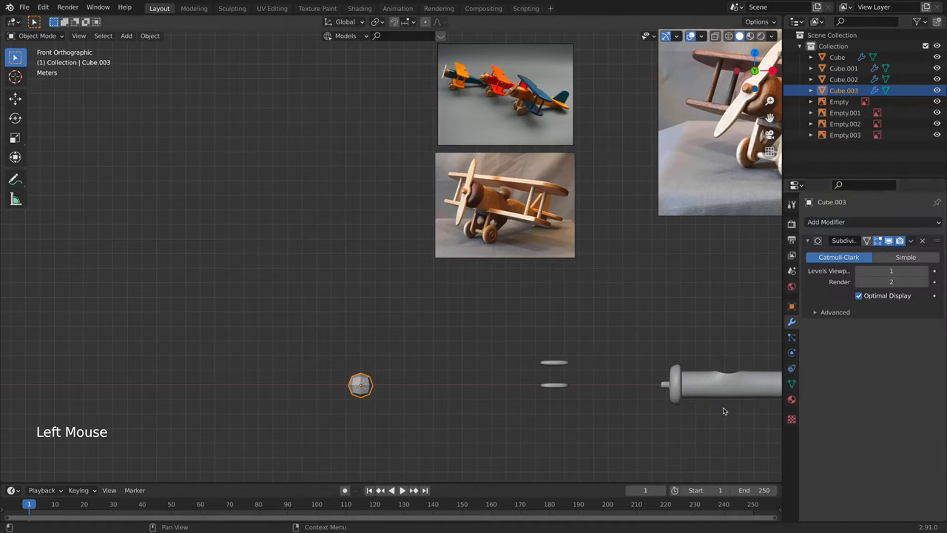
{"action": "left_click", "coordinate": [923, 271]}
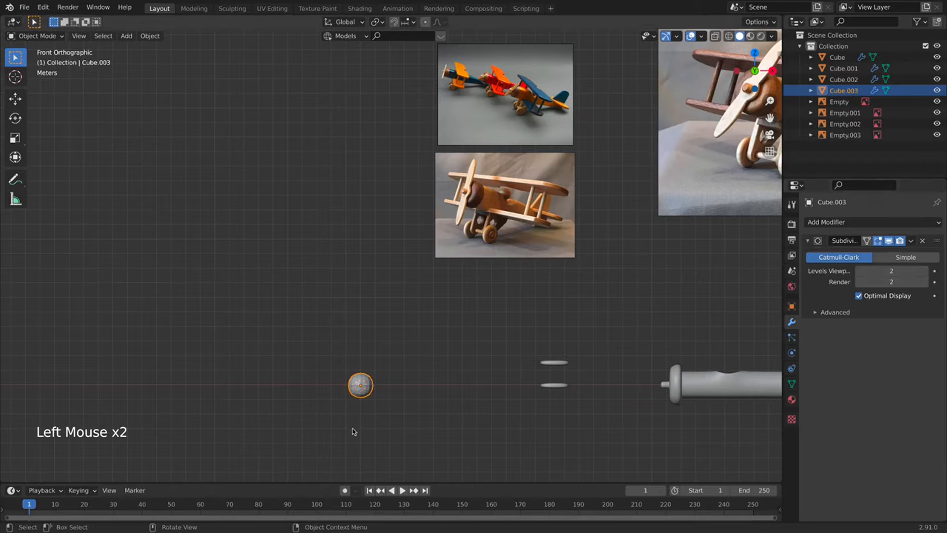
{"action": "right_click", "coordinate": [348, 390]}
{"action": "left_click", "coordinate": [363, 352]}
Flatten the new cube's mesh to about 0.66 along Y.
{"action": "key", "text": "Tab"}
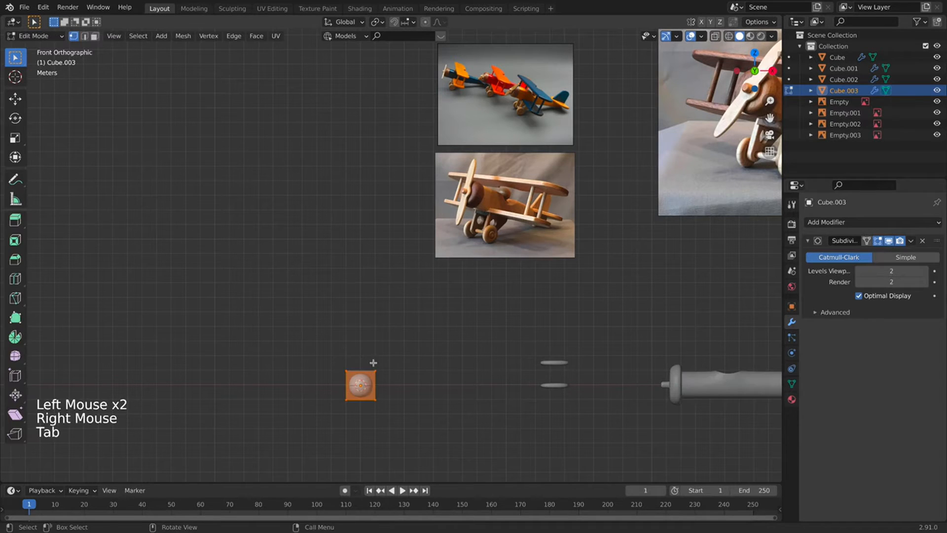
{"action": "left_click_drag", "start_coordinate": [339, 406], "coordinate": [421, 329]}
{"action": "key", "text": "KP_1"}
{"action": "key", "text": "a"}
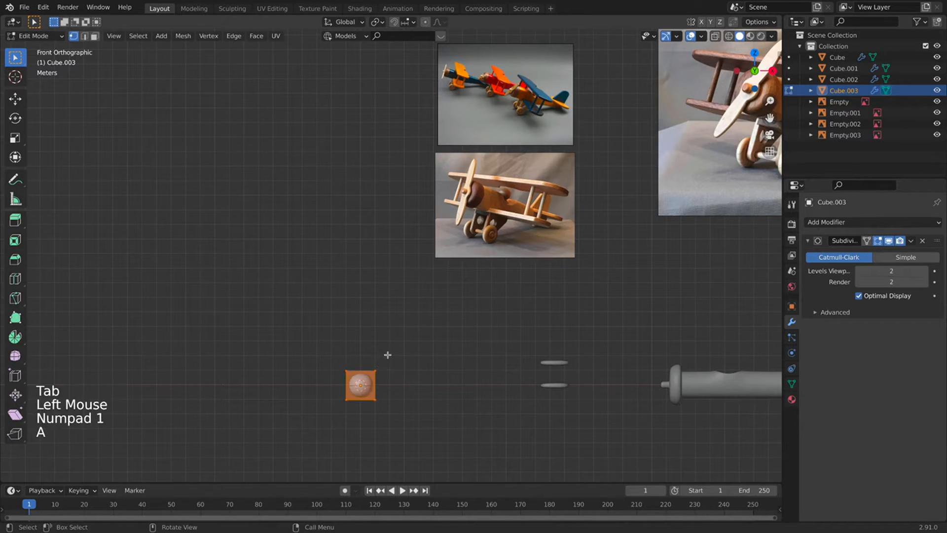
{"action": "middle_click_drag", "start_coordinate": [387, 355], "coordinate": [483, 380]}
{"action": "key", "text": "s"}
{"action": "key", "text": "y"}
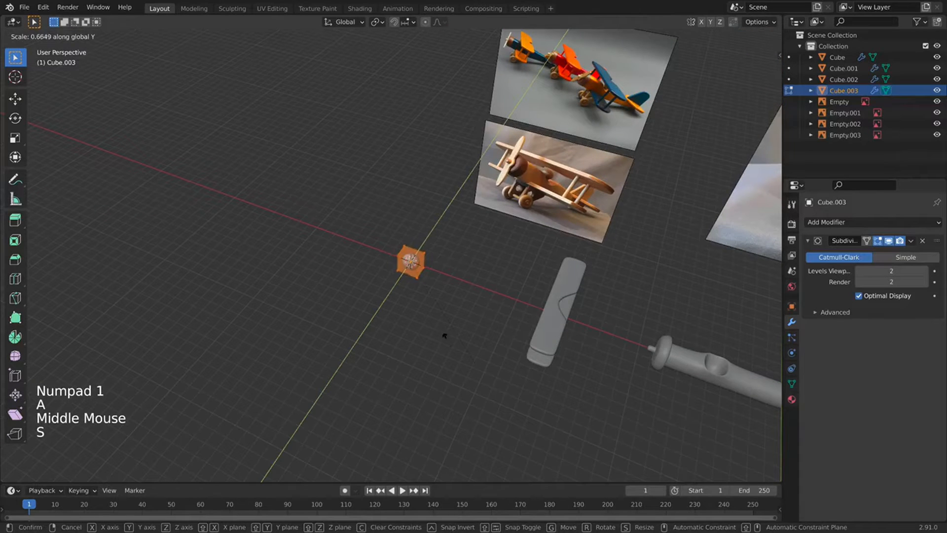
{"action": "left_click", "coordinate": [416, 283]}
{"action": "scroll", "coordinate": [416, 285], "scroll_direction": "up", "scroll_amount": 4}
{"action": "key", "text": "Tab"}
Slide the fin's top-left corner vertices about 1.15 m right to slant it.
{"action": "scroll", "coordinate": [419, 287], "scroll_direction": "up", "scroll_amount": 1}
{"action": "key", "text": "Tab"}
{"action": "key", "text": "KP_1"}
{"action": "scroll", "coordinate": [441, 314], "scroll_direction": "up", "scroll_amount": 2}
{"action": "scroll", "coordinate": [441, 313], "scroll_direction": "down", "scroll_amount": 4}
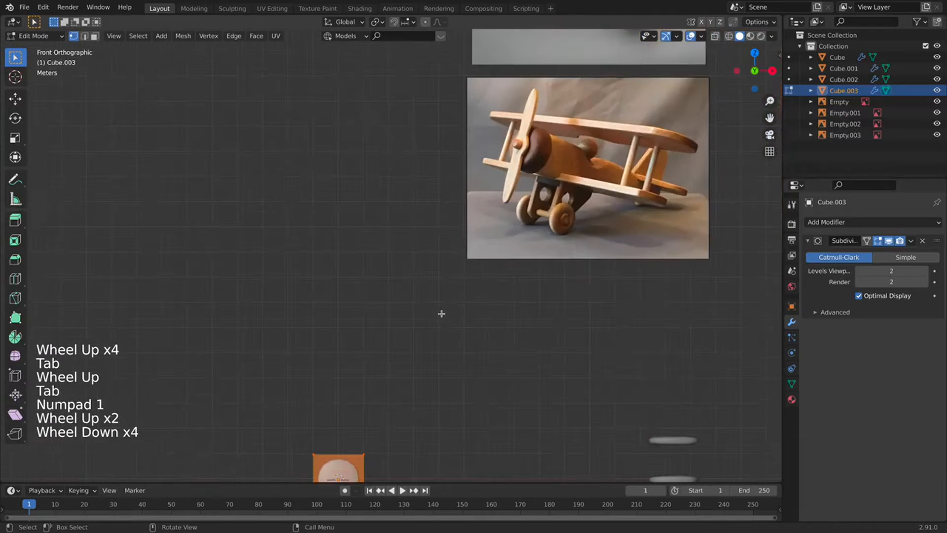
{"action": "scroll", "coordinate": [441, 314], "scroll_direction": "down", "scroll_amount": 1}
{"action": "middle_click_drag", "start_coordinate": [441, 313], "coordinate": [433, 296], "text": "shift"}
{"action": "scroll", "coordinate": [395, 345], "scroll_direction": "up", "scroll_amount": 1, "text": "shift"}
{"action": "scroll", "coordinate": [395, 344], "scroll_direction": "up", "scroll_amount": 2}
{"action": "middle_click_drag", "start_coordinate": [395, 345], "coordinate": [410, 228], "text": "shift"}
{"action": "left_click", "coordinate": [423, 216]}
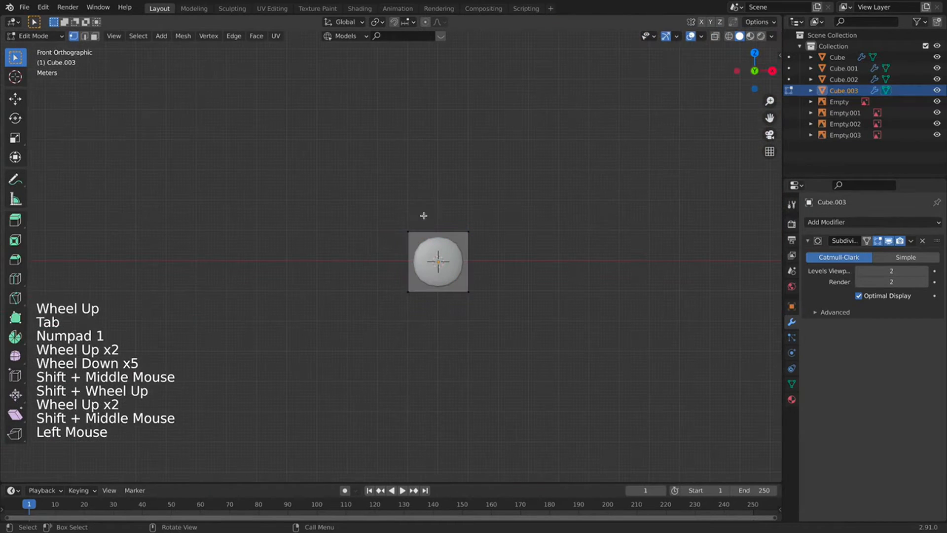
{"action": "left_click_drag", "start_coordinate": [423, 215], "coordinate": [376, 252]}
{"action": "key", "text": "g"}
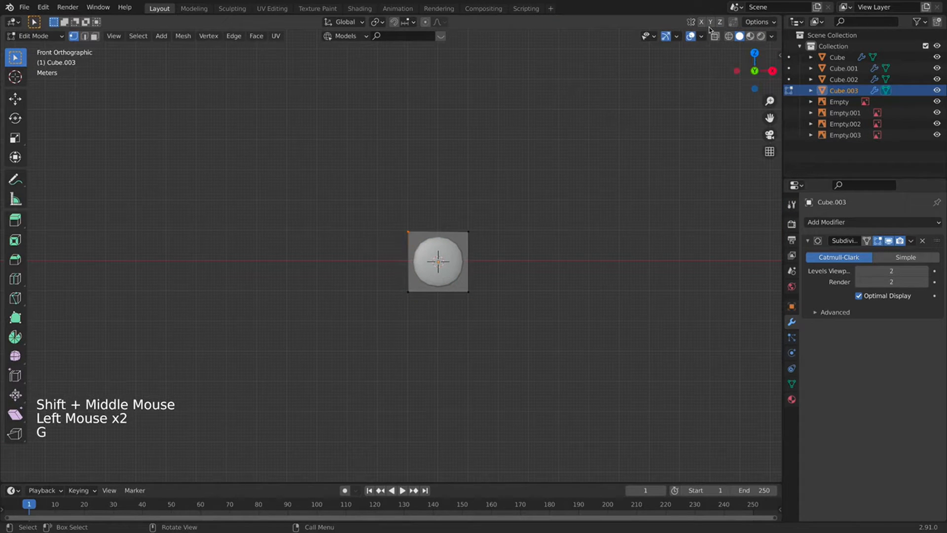
{"action": "left_click", "coordinate": [522, 184]}
{"action": "left_click_drag", "start_coordinate": [446, 192], "coordinate": [376, 255]}
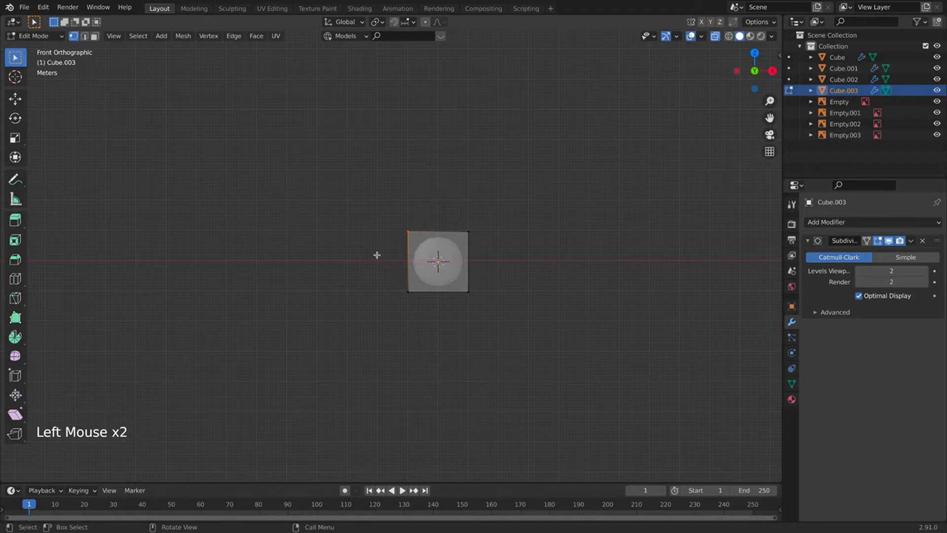
{"action": "key", "text": "g"}
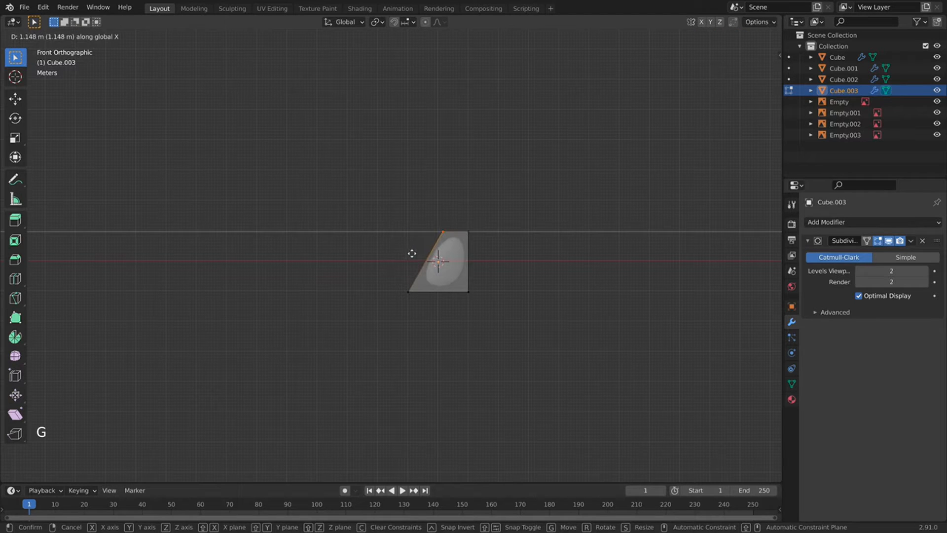
{"action": "left_click", "coordinate": [414, 253]}
Add two edge loops across the fin, one near the bottom and one near the top.
{"action": "key", "text": "super+r"}
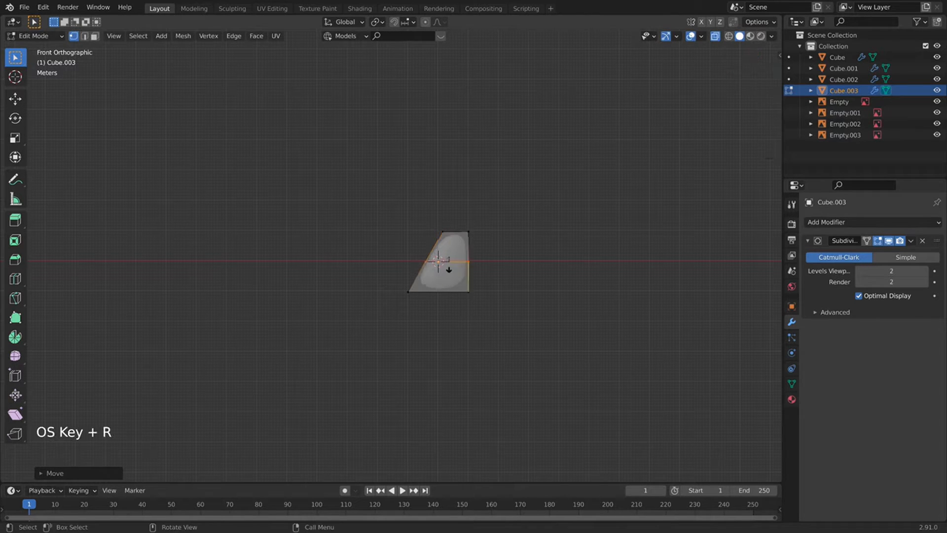
{"action": "left_click", "coordinate": [444, 269]}
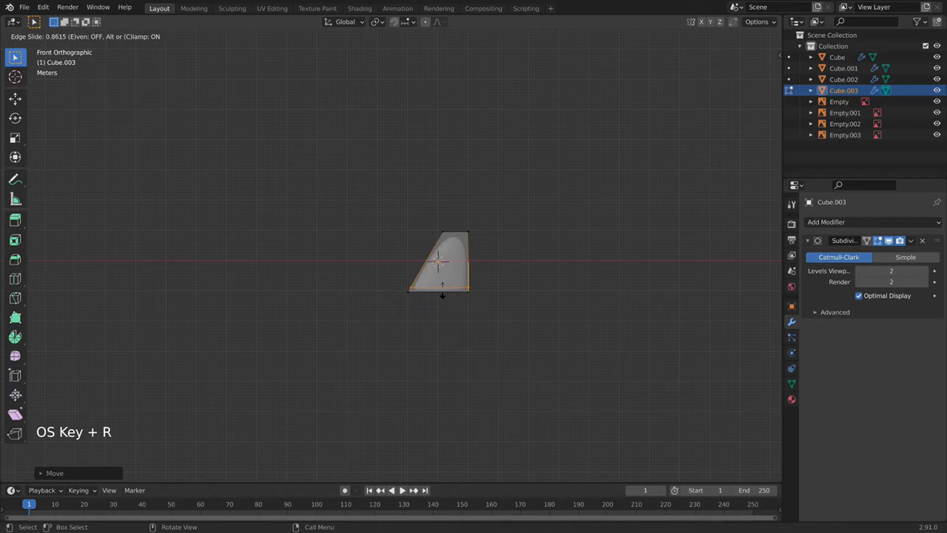
{"action": "left_click", "coordinate": [441, 297]}
{"action": "key", "text": "super+r"}
{"action": "left_click", "coordinate": [447, 254]}
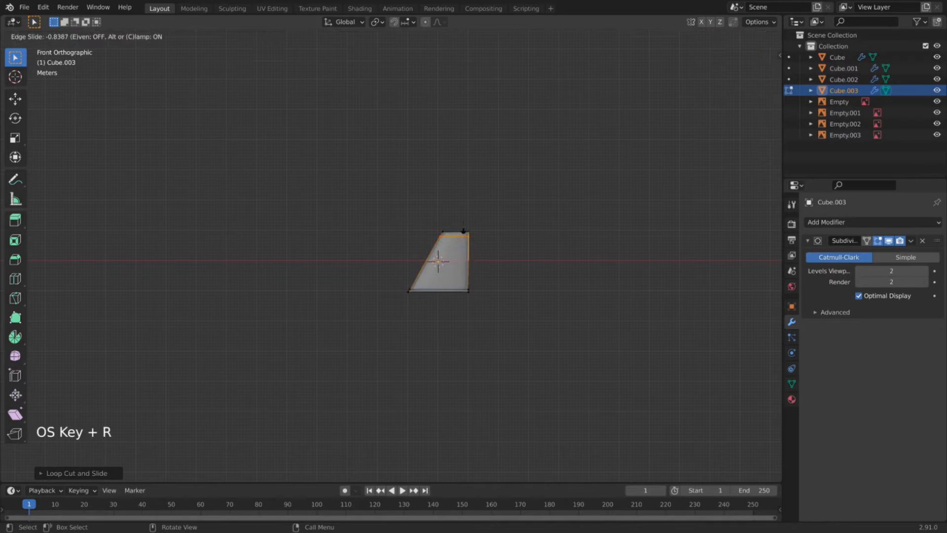
{"action": "left_click", "coordinate": [462, 231]}
{"action": "key", "text": "Tab"}
{"action": "middle_click_drag", "start_coordinate": [462, 232], "coordinate": [360, 285]}
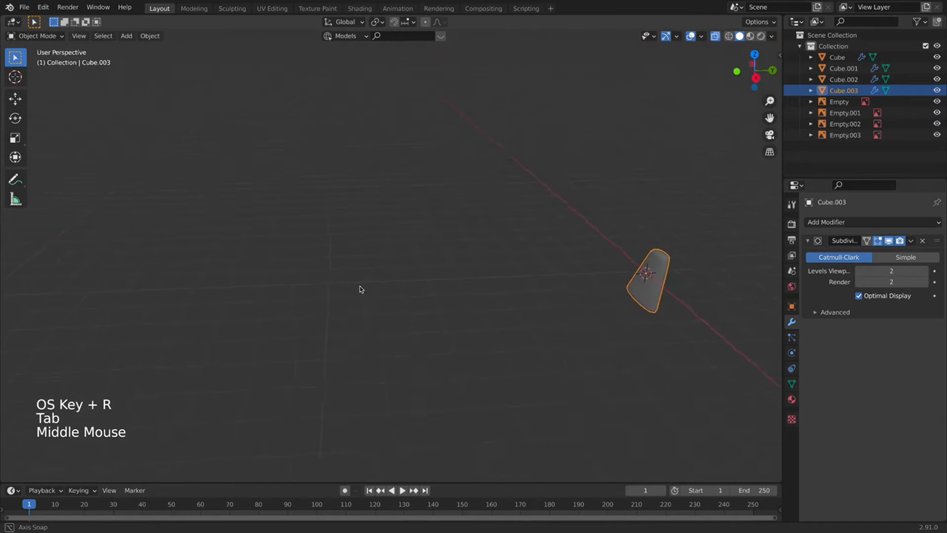
Add another loop cut through the tail fin.
{"action": "scroll", "coordinate": [418, 268], "scroll_direction": "down", "scroll_amount": 2}
{"action": "key", "text": "Tab"}
{"action": "scroll", "coordinate": [580, 245], "scroll_direction": "up", "scroll_amount": 1}
{"action": "middle_click_drag", "start_coordinate": [580, 245], "coordinate": [414, 289], "text": "shift"}
{"action": "scroll", "coordinate": [414, 296], "scroll_direction": "up", "scroll_amount": 3}
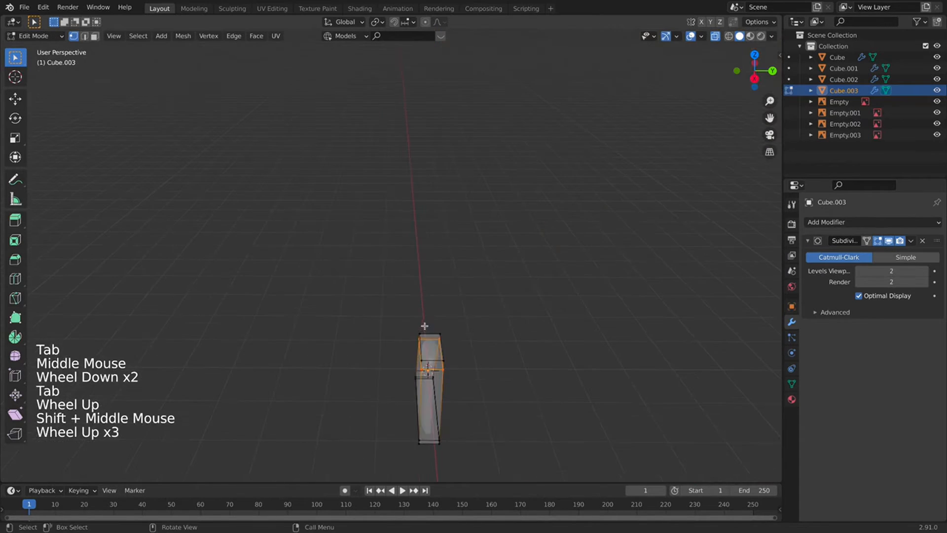
{"action": "key", "text": "super+e"}
{"action": "key", "text": "super+r"}
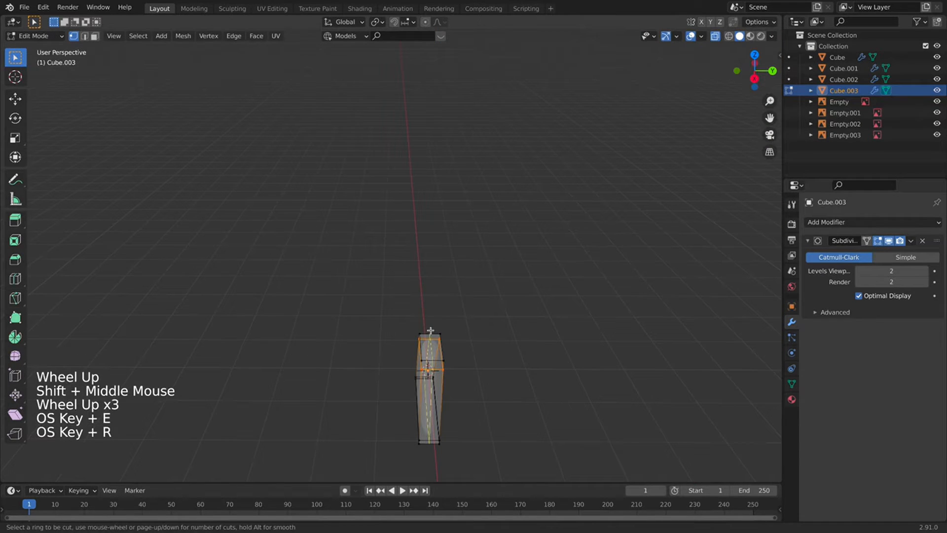
{"action": "left_click", "coordinate": [434, 355]}
{"action": "left_click", "coordinate": [442, 365]}
{"action": "key", "text": "Tab"}
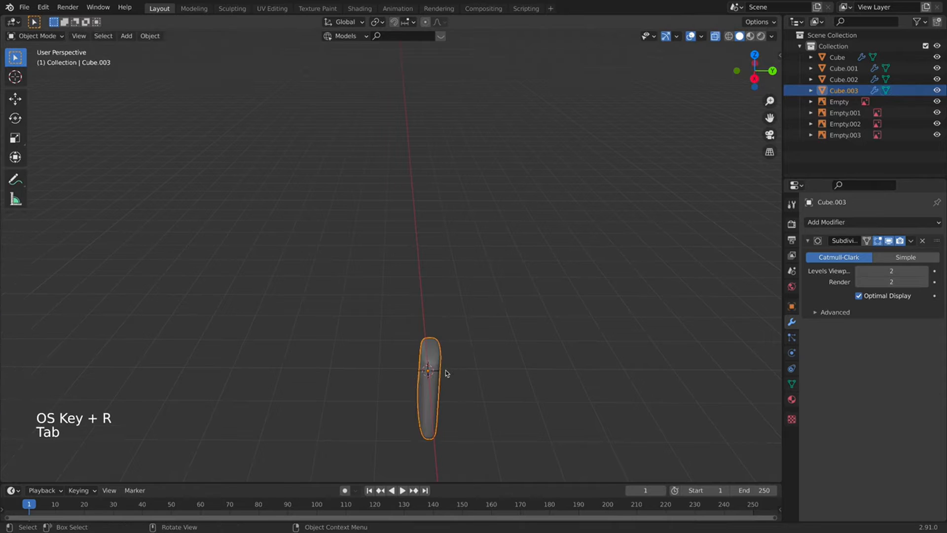
Select all of the fin's geometry and scale it thinner along Y.
{"action": "key", "text": "Tab"}
{"action": "key", "text": "a"}
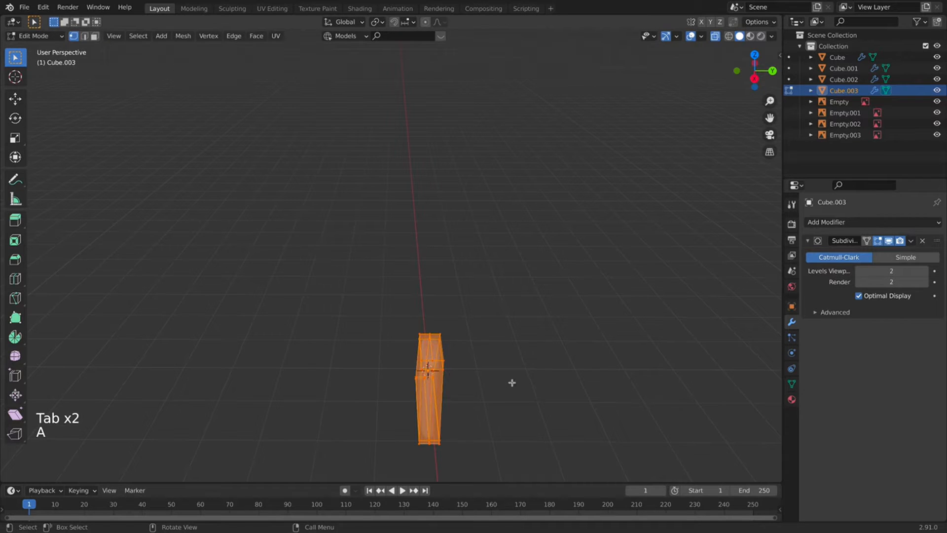
{"action": "key", "text": "s"}
{"action": "right_click", "coordinate": [540, 369]}
{"action": "key", "text": "s"}
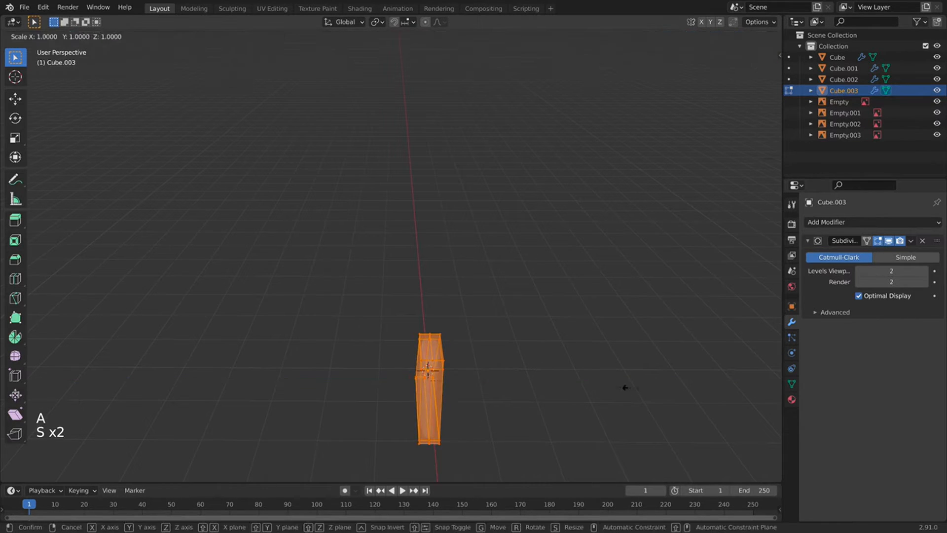
{"action": "middle_click", "coordinate": [624, 387]}
{"action": "left_click", "coordinate": [606, 382]}
{"action": "key", "text": "Tab"}
Switch to front orthographic view framing the fin and the biplane reference photos.
{"action": "middle_click_drag", "start_coordinate": [385, 445], "coordinate": [461, 406]}
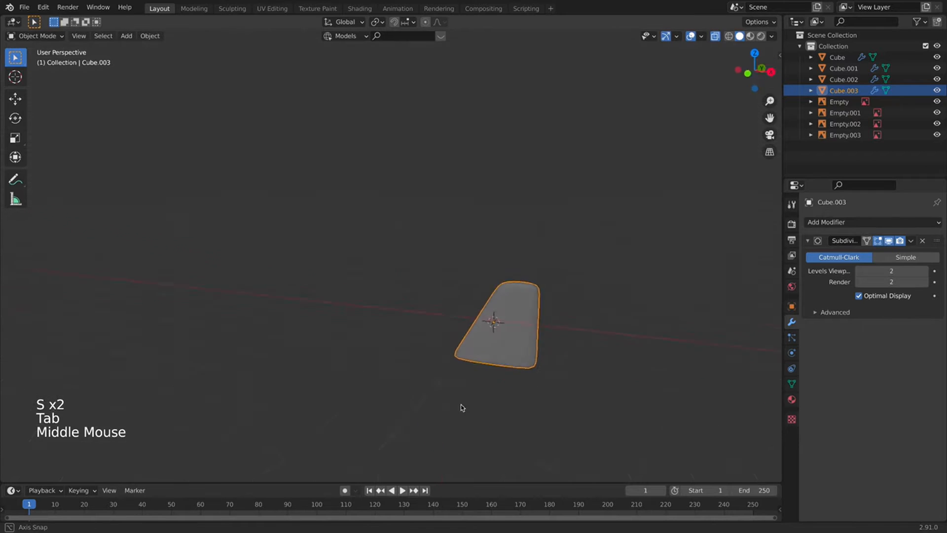
{"action": "scroll", "coordinate": [468, 402], "scroll_direction": "down", "scroll_amount": 4}
{"action": "key", "text": "KP_1"}
{"action": "scroll", "coordinate": [478, 396], "scroll_direction": "down", "scroll_amount": 4}
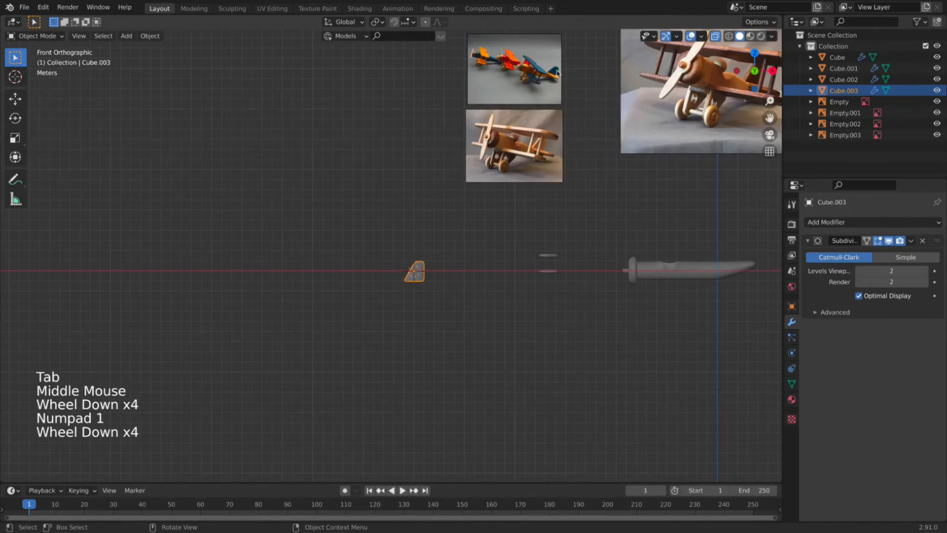
{"action": "middle_click_drag", "start_coordinate": [535, 153], "coordinate": [329, 140], "text": "shift"}
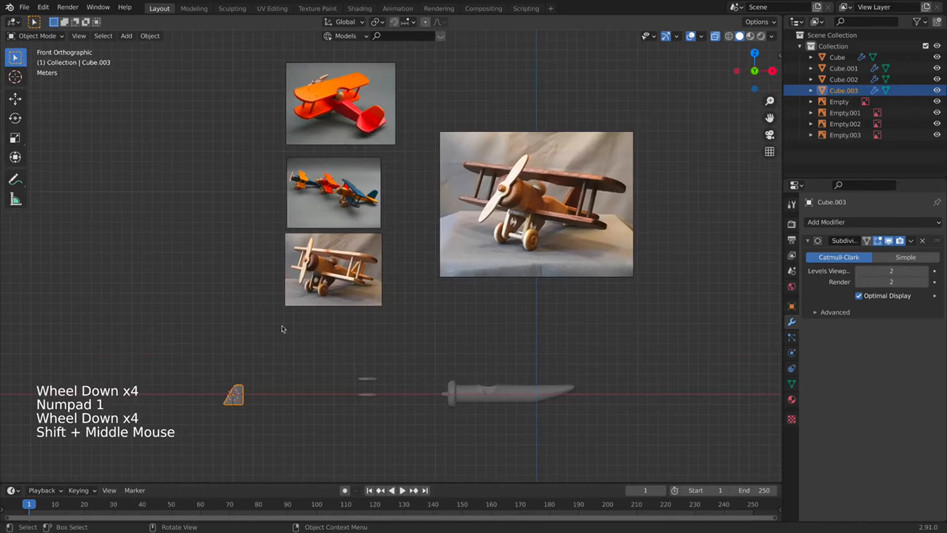
Move the tail fin onto the rear of the fuselage.
{"action": "key", "text": "g"}
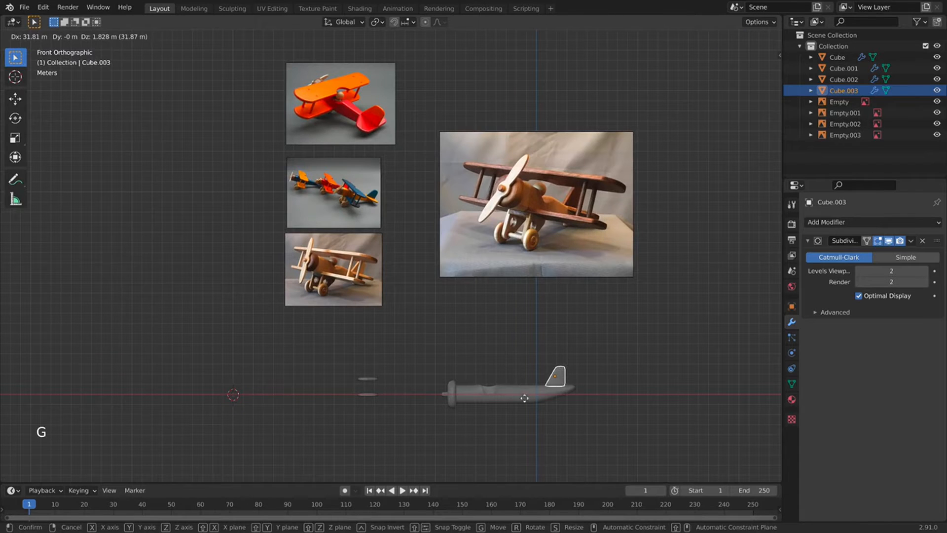
{"action": "left_click", "coordinate": [527, 395]}
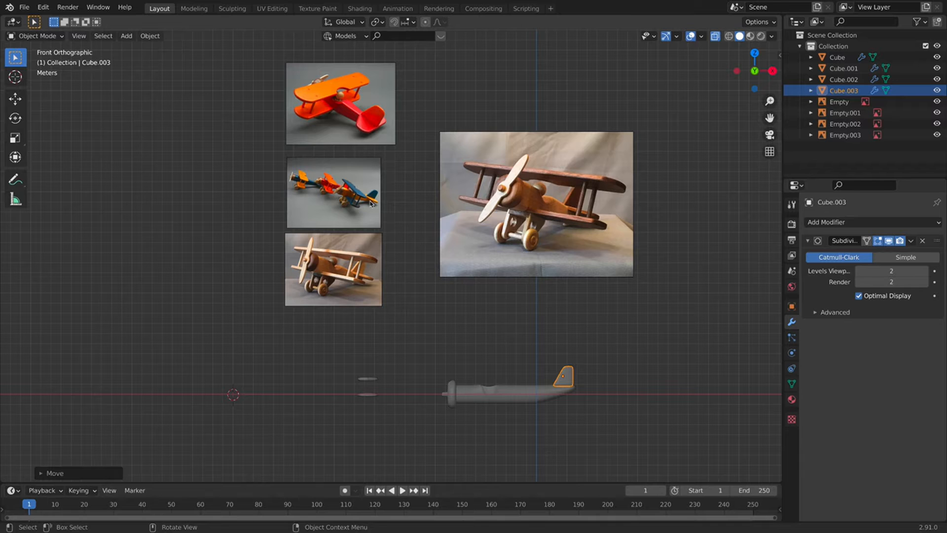
{"action": "scroll", "coordinate": [371, 203], "scroll_direction": "up", "scroll_amount": 3}
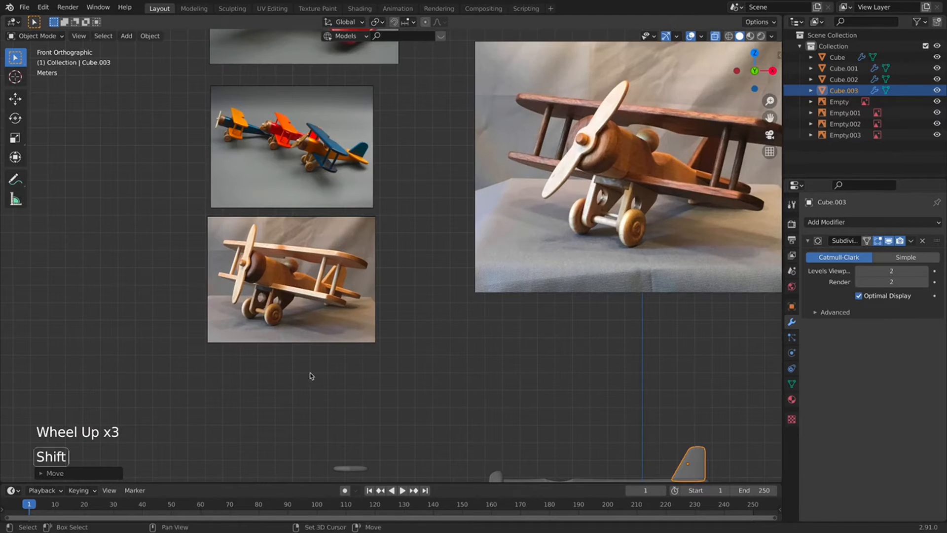
{"action": "middle_click_drag", "start_coordinate": [311, 376], "coordinate": [378, 209], "text": "shift"}
{"action": "middle_click_drag", "start_coordinate": [503, 217], "coordinate": [547, 287], "text": "shift"}
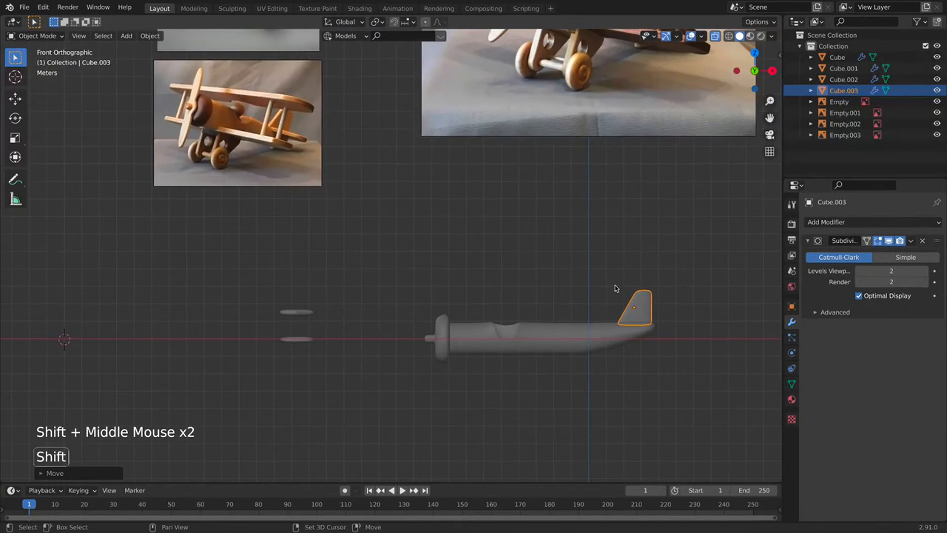
Duplicate the fin below-left of the fuselage and flip the copy 180° about X and Z.
{"action": "key", "text": "shift+d"}
{"action": "left_click", "coordinate": [325, 354]}
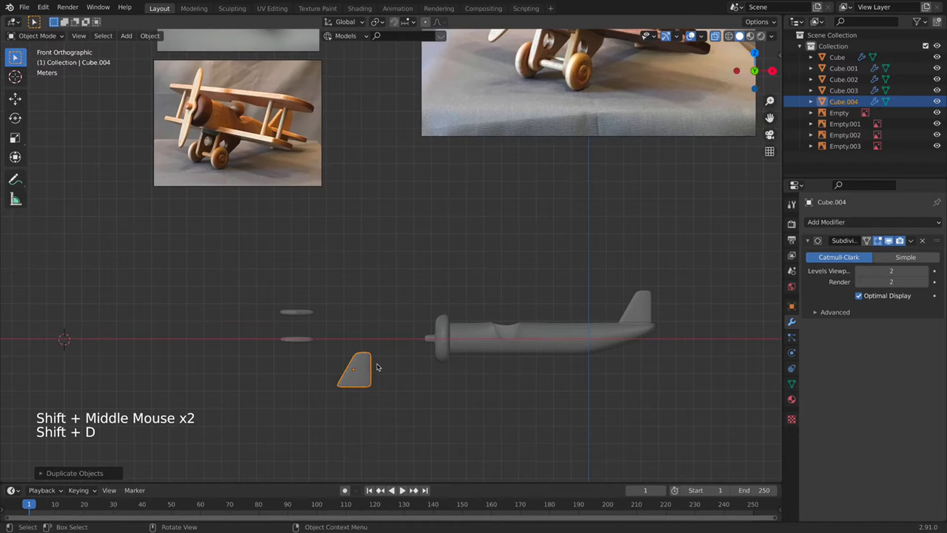
{"action": "key", "text": "r"}
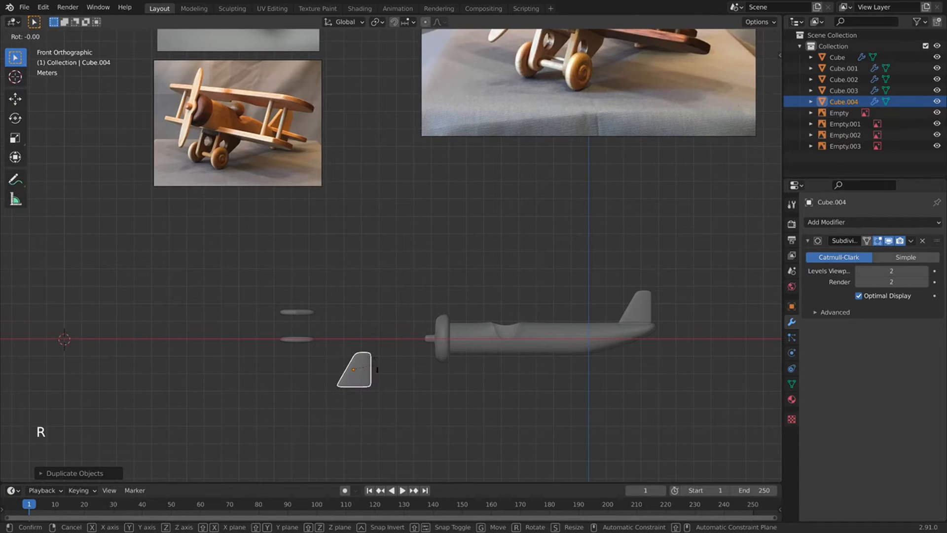
{"action": "key", "text": "x"}
{"action": "type", "text": "1"}
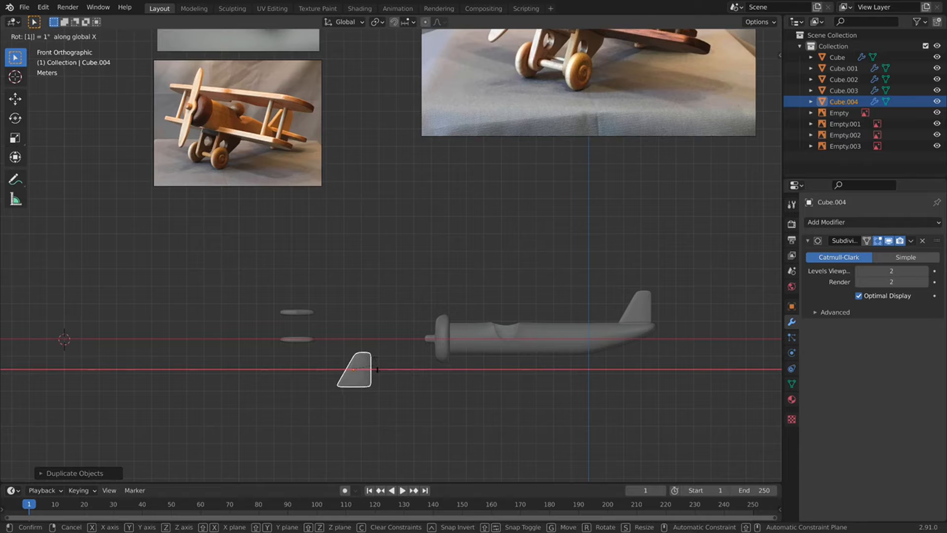
{"action": "type", "text": "80"}
{"action": "key", "text": "Return"}
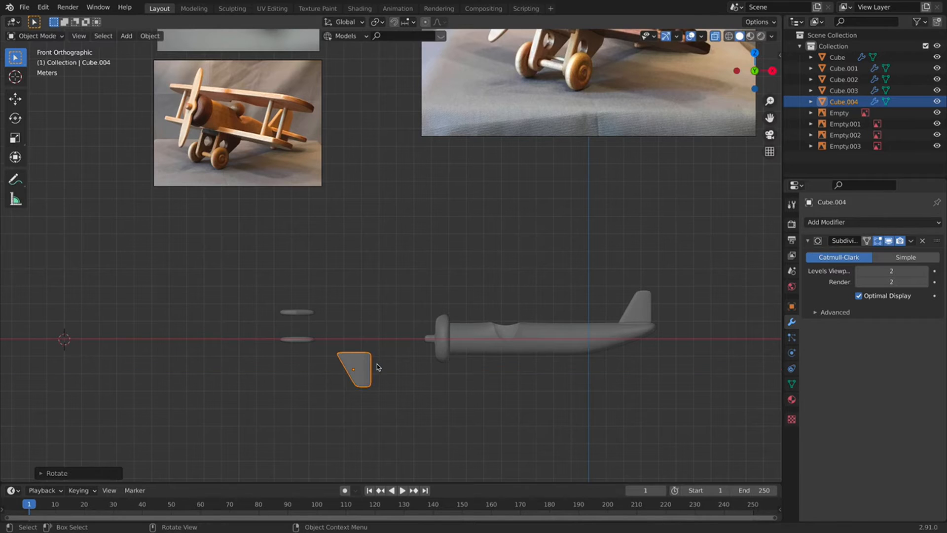
{"action": "type", "text": "rz180"}
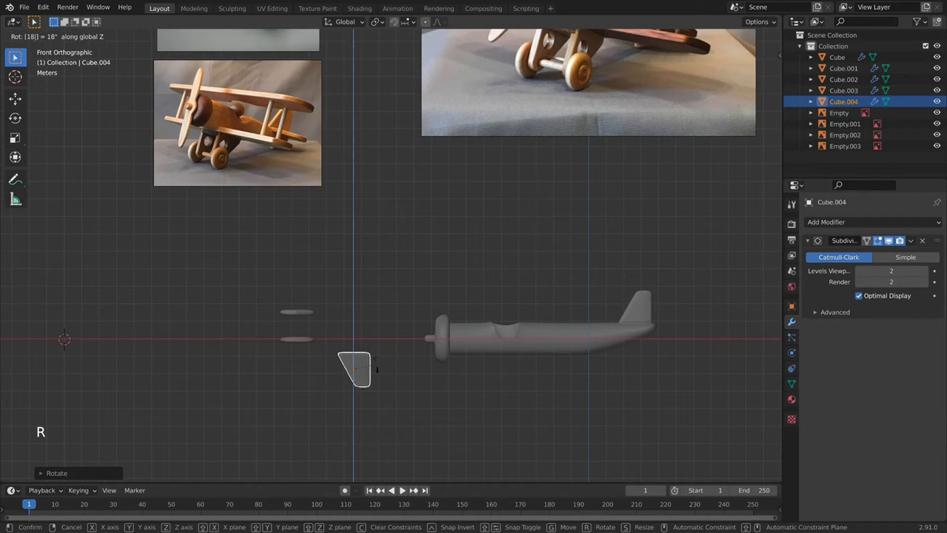
{"action": "key", "text": "Return"}
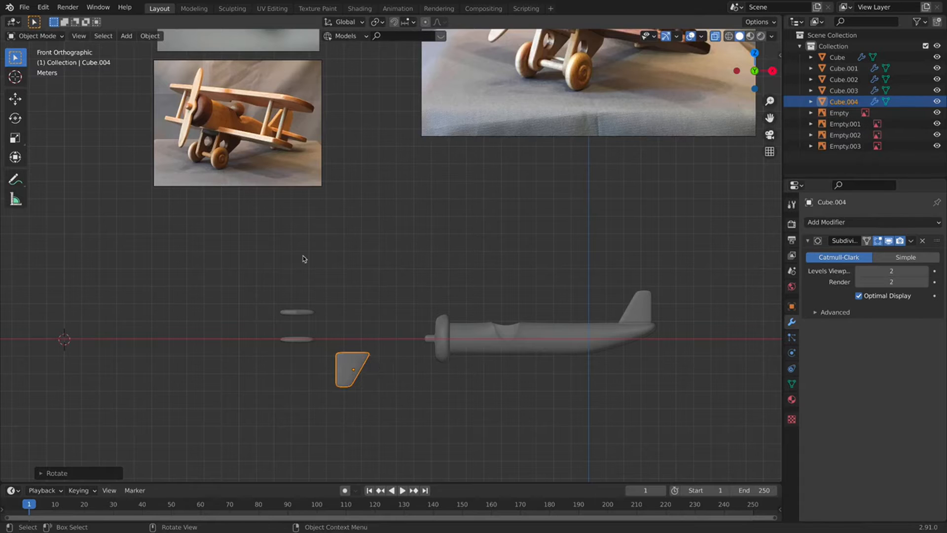
{"action": "scroll", "coordinate": [374, 395], "scroll_direction": "up", "scroll_amount": 2}
{"action": "key", "text": "Tab"}
Add a centred horizontal loop cut across the copied fin.
{"action": "middle_click_drag", "start_coordinate": [323, 419], "coordinate": [330, 375], "text": "shift"}
{"action": "key", "text": "super+r"}
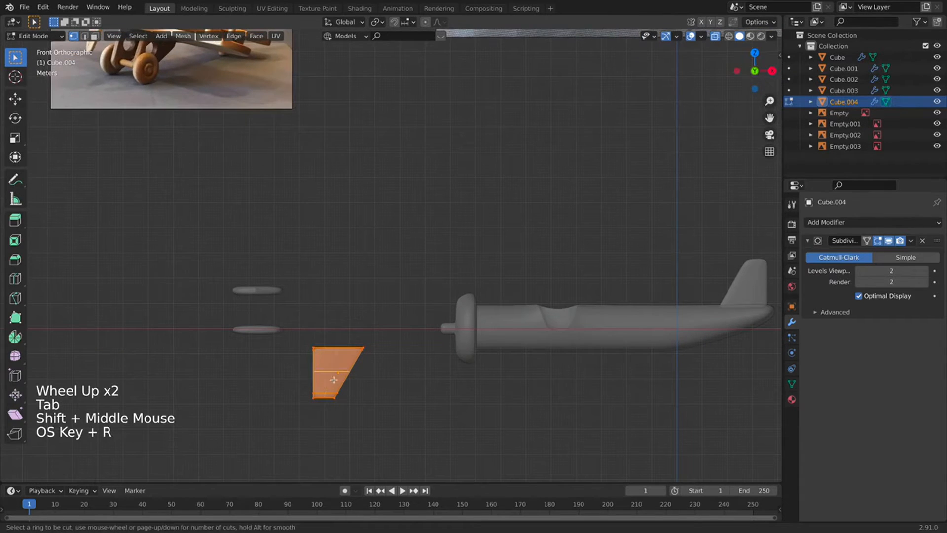
{"action": "left_click", "coordinate": [334, 379]}
{"action": "right_click", "coordinate": [370, 362]}
Zoom in on the copied fin and box-select its top-right corner.
{"action": "middle_click_drag", "start_coordinate": [397, 288], "coordinate": [388, 276], "text": "shift"}
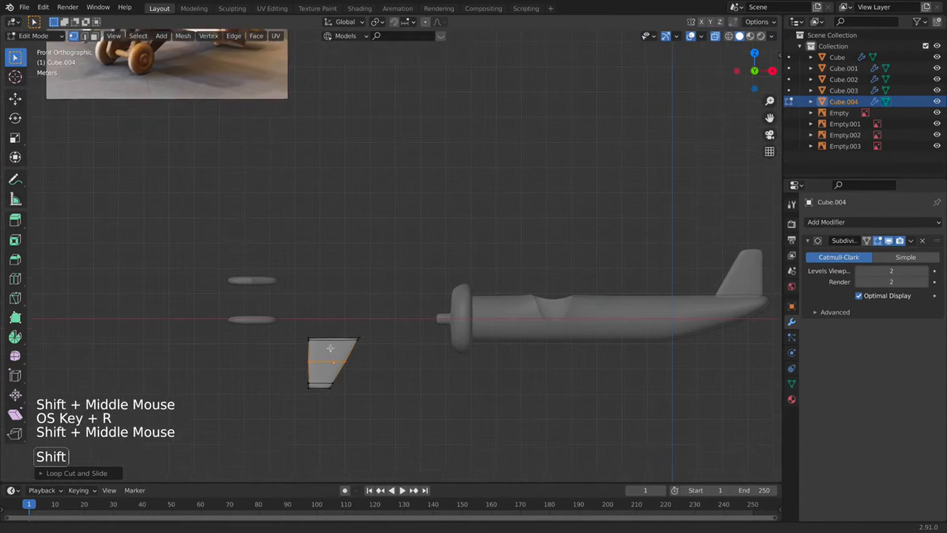
{"action": "scroll", "coordinate": [387, 275], "scroll_direction": "up", "scroll_amount": 1, "text": "shift"}
{"action": "middle_click_drag", "start_coordinate": [241, 131], "coordinate": [418, 312], "text": "shift"}
{"action": "scroll", "coordinate": [418, 313], "scroll_direction": "up", "scroll_amount": 2}
{"action": "scroll", "coordinate": [397, 276], "scroll_direction": "up", "scroll_amount": 1}
{"action": "scroll", "coordinate": [397, 277], "scroll_direction": "down", "scroll_amount": 1}
{"action": "middle_click_drag", "start_coordinate": [398, 276], "coordinate": [389, 221], "text": "shift"}
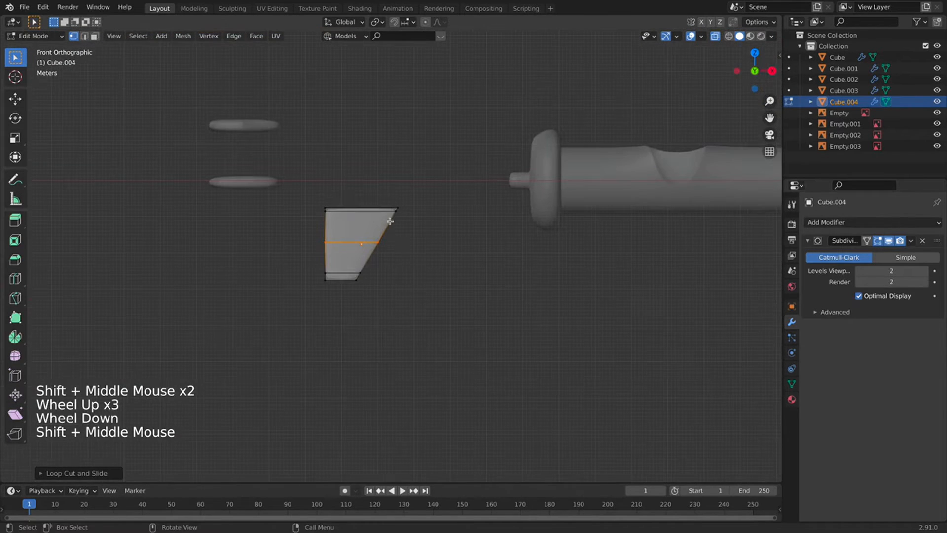
{"action": "left_click_drag", "start_coordinate": [425, 163], "coordinate": [377, 247]}
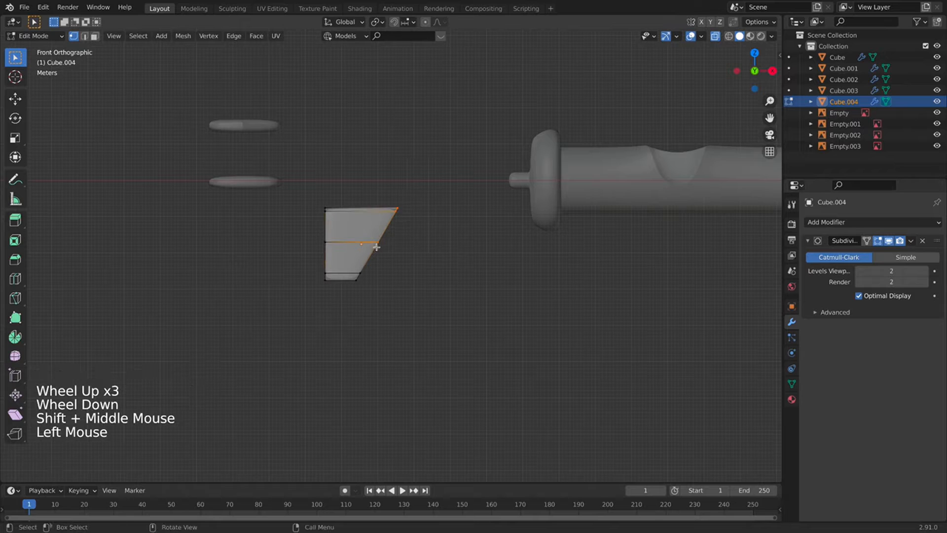
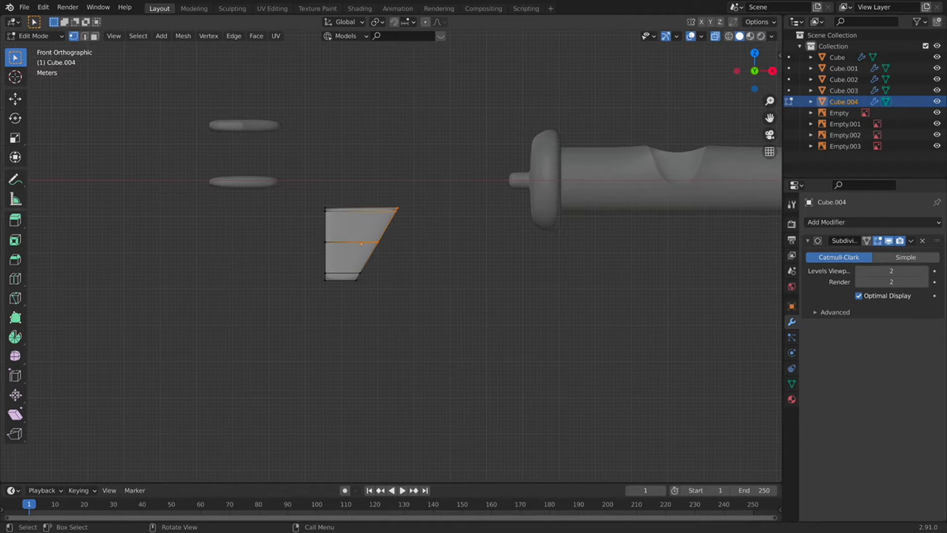
Flatten the selected corner vertices to zero width along X.
{"action": "key", "text": "s"}
{"action": "key", "text": "x"}
{"action": "key", "text": "0"}
{"action": "left_click", "coordinate": [561, 188]}
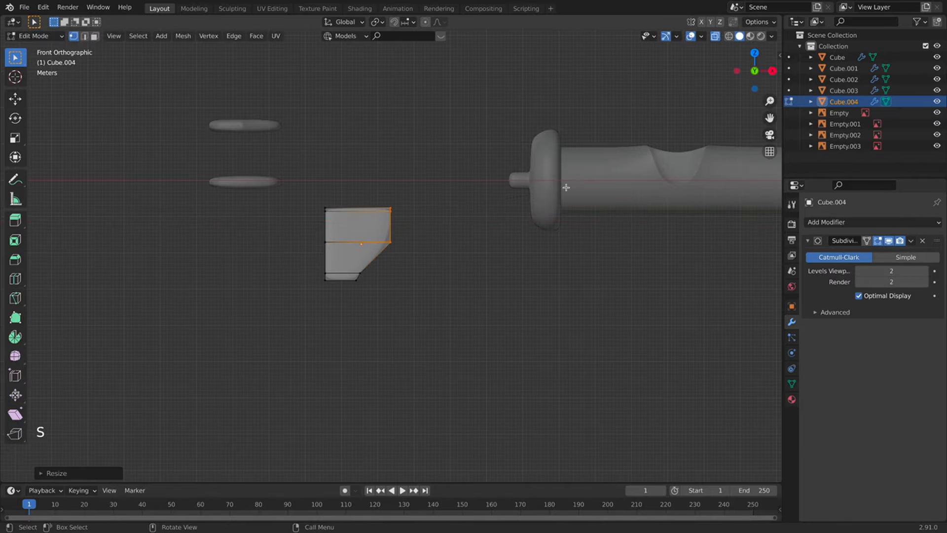
Compare the smoothed fin against its cage and the reference photos.
{"action": "key", "text": "Tab"}
{"action": "key", "text": "Tab"}
{"action": "scroll", "coordinate": [372, 202], "scroll_direction": "up", "scroll_amount": 2}
{"action": "key", "text": "Tab"}
{"action": "key", "text": "Tab"}
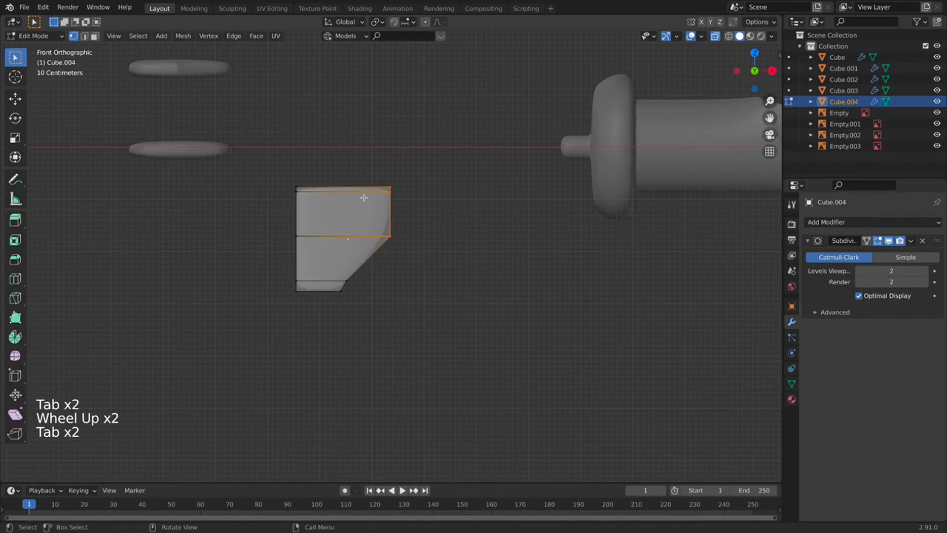
{"action": "key", "text": "super"}
{"action": "key", "text": "Tab"}
{"action": "middle_click_drag", "start_coordinate": [380, 165], "coordinate": [407, 116], "text": "shift"}
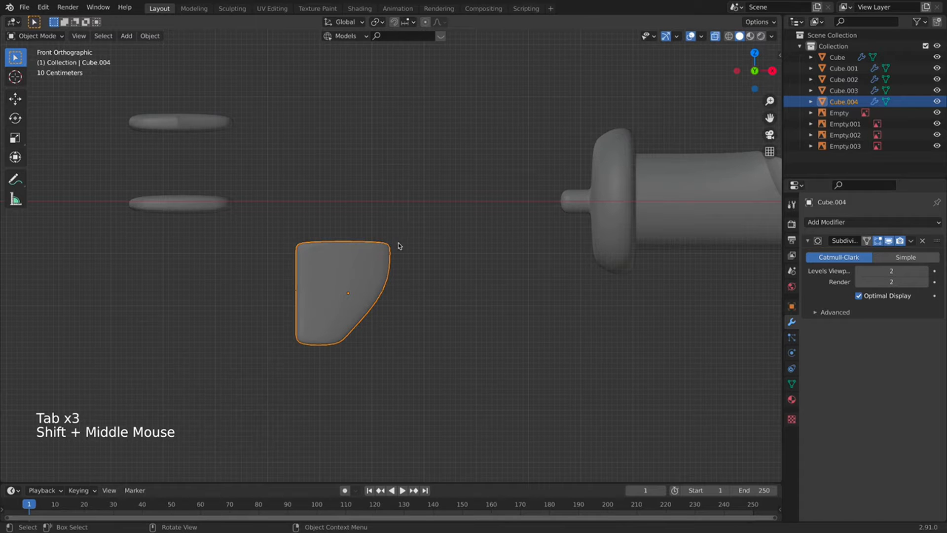
{"action": "key", "text": "Tab"}
{"action": "key", "text": "Tab"}
{"action": "key", "text": "Tab"}
{"action": "scroll", "coordinate": [360, 292], "scroll_direction": "down", "scroll_amount": 1}
{"action": "key", "text": "Tab"}
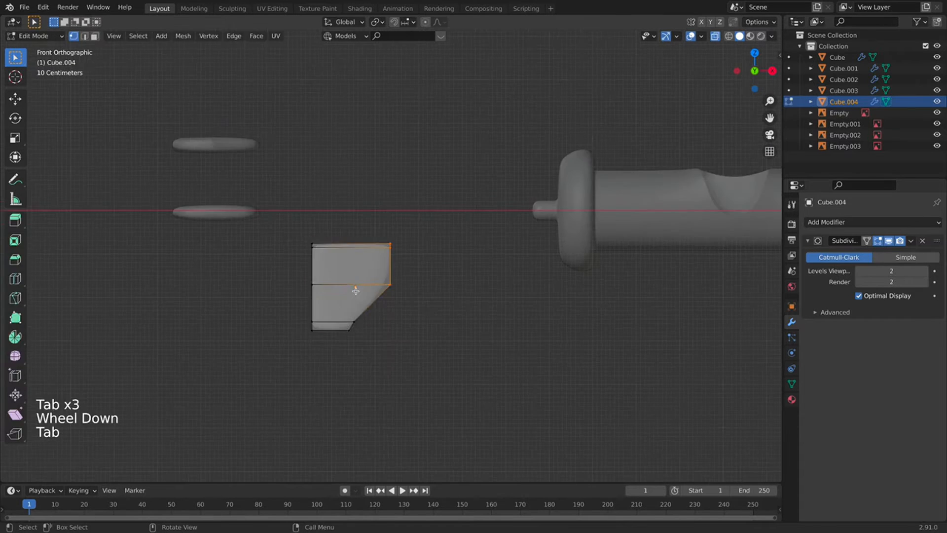
{"action": "scroll", "coordinate": [352, 208], "scroll_direction": "down", "scroll_amount": 3}
{"action": "key", "text": "Tab"}
{"action": "scroll", "coordinate": [352, 208], "scroll_direction": "down", "scroll_amount": 1}
{"action": "middle_click_drag", "start_coordinate": [352, 208], "coordinate": [404, 403], "text": "shift"}
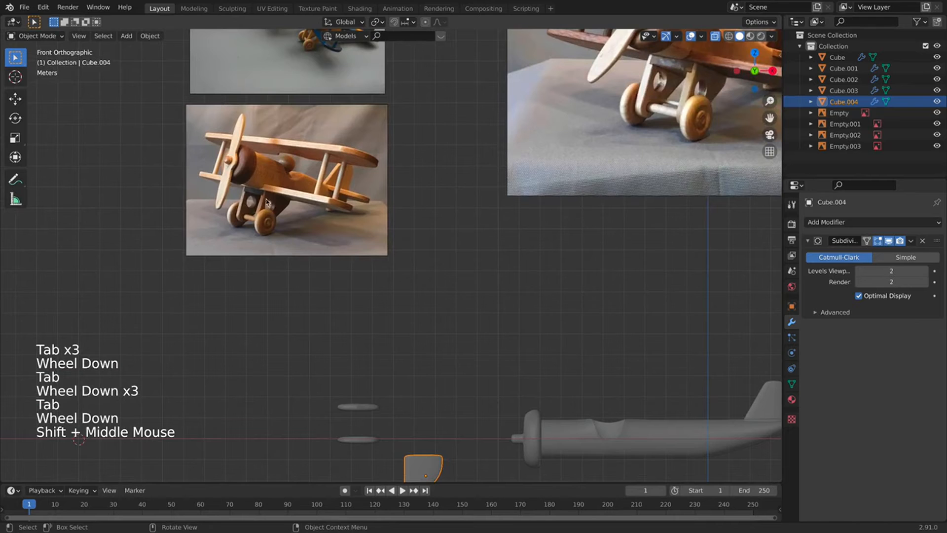
{"action": "middle_click_drag", "start_coordinate": [353, 386], "coordinate": [342, 288], "text": "shift"}
{"action": "scroll", "coordinate": [342, 287], "scroll_direction": "up", "scroll_amount": 2}
{"action": "key", "text": "Tab"}
{"action": "middle_click_drag", "start_coordinate": [469, 434], "coordinate": [465, 336], "text": "shift"}
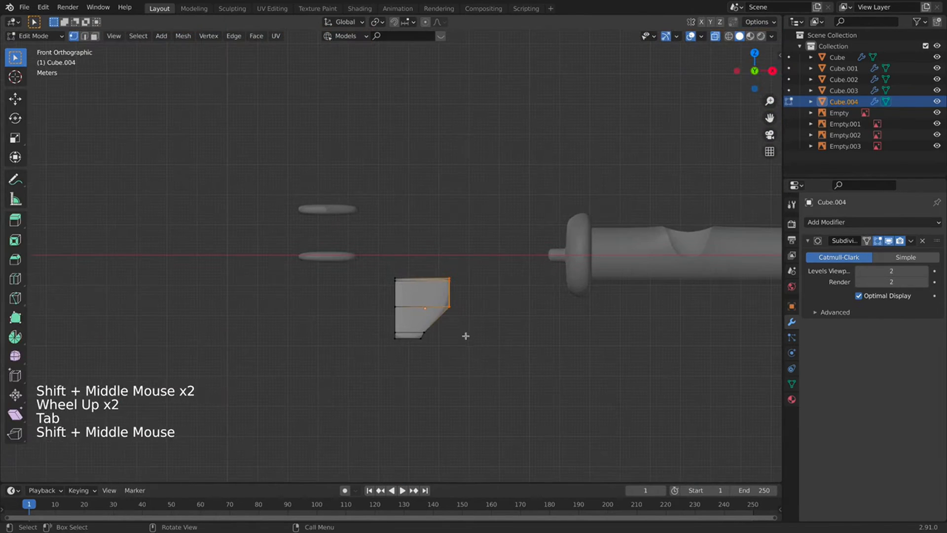
Raise the fin's middle edge and push its right-side vertices outward.
{"action": "left_click", "coordinate": [395, 305]}
{"action": "scroll", "coordinate": [543, 342], "scroll_direction": "up", "scroll_amount": 4}
{"action": "key", "text": "g"}
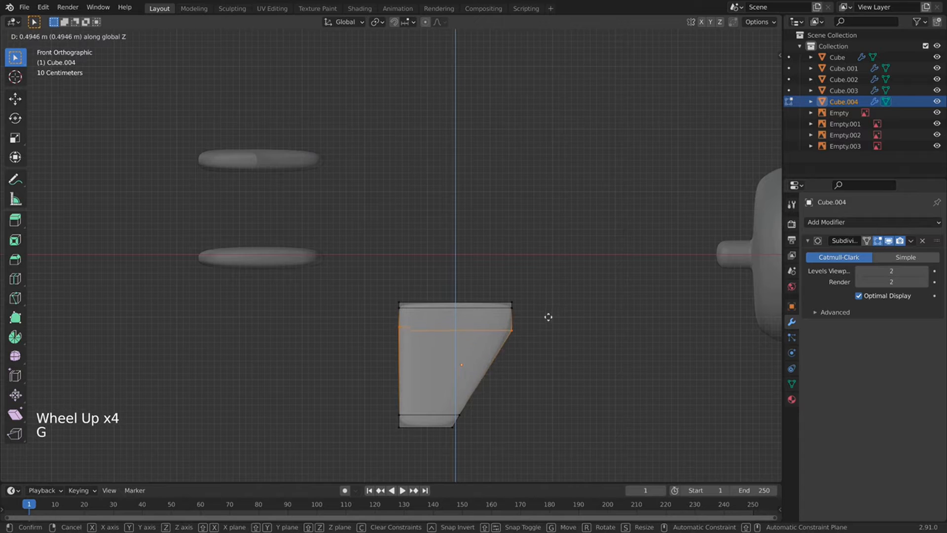
{"action": "left_click", "coordinate": [547, 323]}
{"action": "left_click_drag", "start_coordinate": [527, 377], "coordinate": [526, 376]}
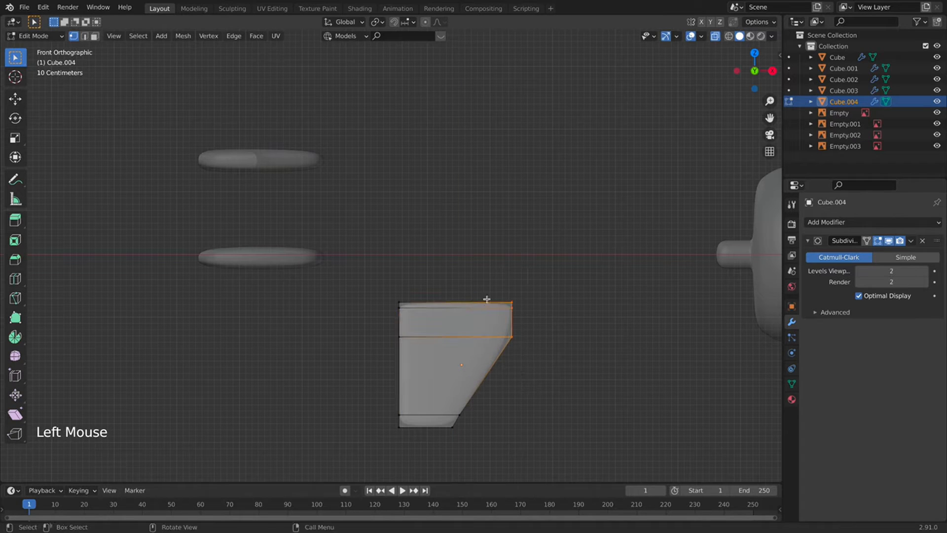
{"action": "key", "text": "g"}
{"action": "left_click", "coordinate": [527, 317]}
Add a vertical loop cut through the fin and return to Object Mode.
{"action": "key", "text": "super+r"}
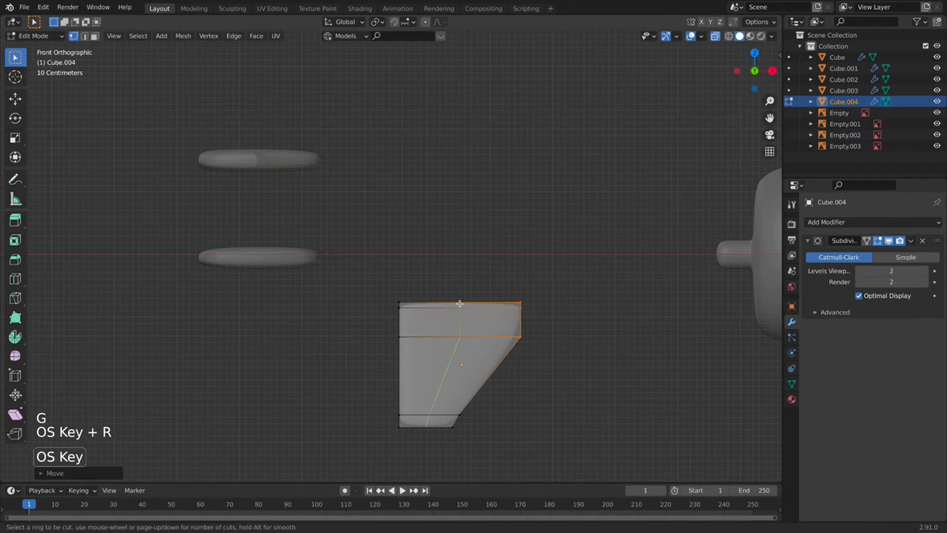
{"action": "left_click", "coordinate": [459, 304]}
{"action": "key", "text": "Tab"}
{"action": "scroll", "coordinate": [535, 386], "scroll_direction": "down", "scroll_amount": 4}
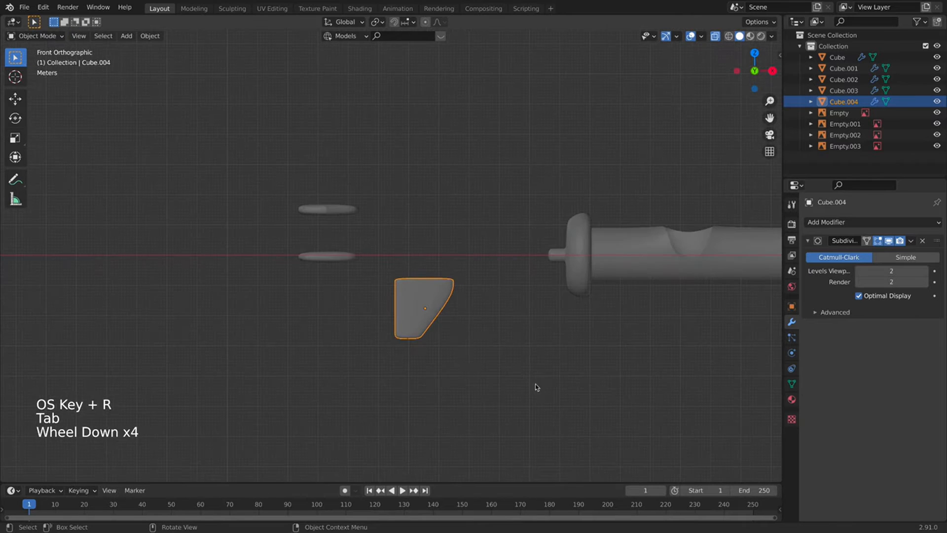
Move the fin piece under the front of the fuselage.
{"action": "key", "text": "g"}
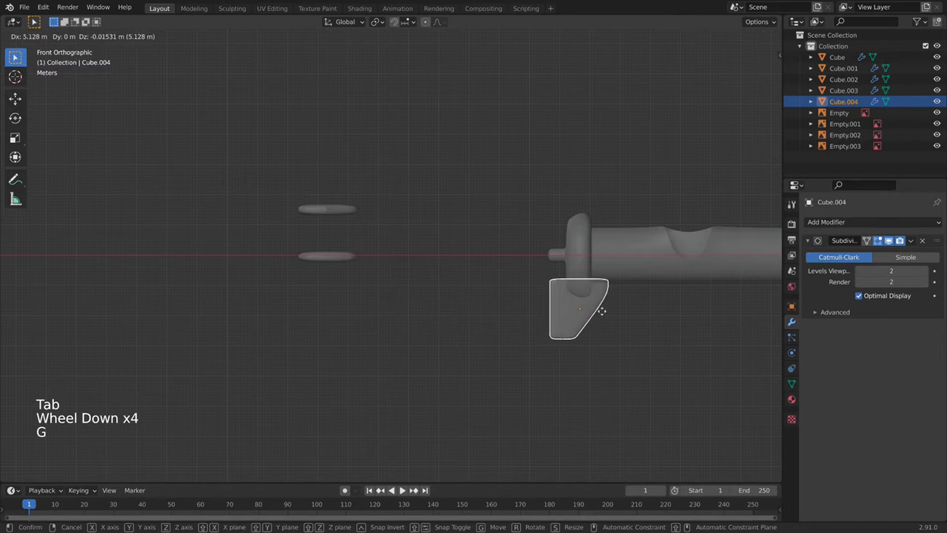
{"action": "left_click", "coordinate": [658, 335]}
{"action": "scroll", "coordinate": [426, 320], "scroll_direction": "down", "scroll_amount": 5}
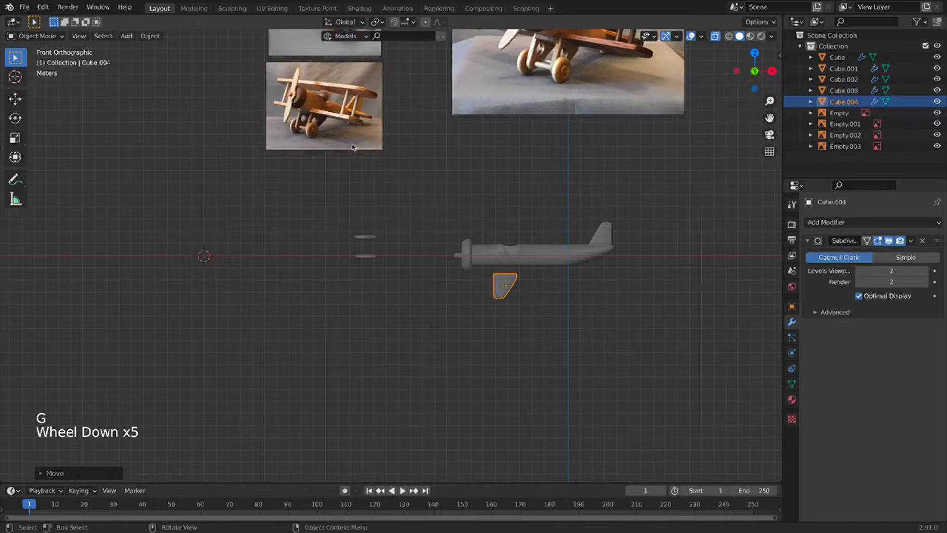
{"action": "middle_click_drag", "start_coordinate": [518, 109], "coordinate": [404, 315], "text": "shift"}
Separate the fuselage's nose cap vertices into their own object.
{"action": "left_click", "coordinate": [397, 328]}
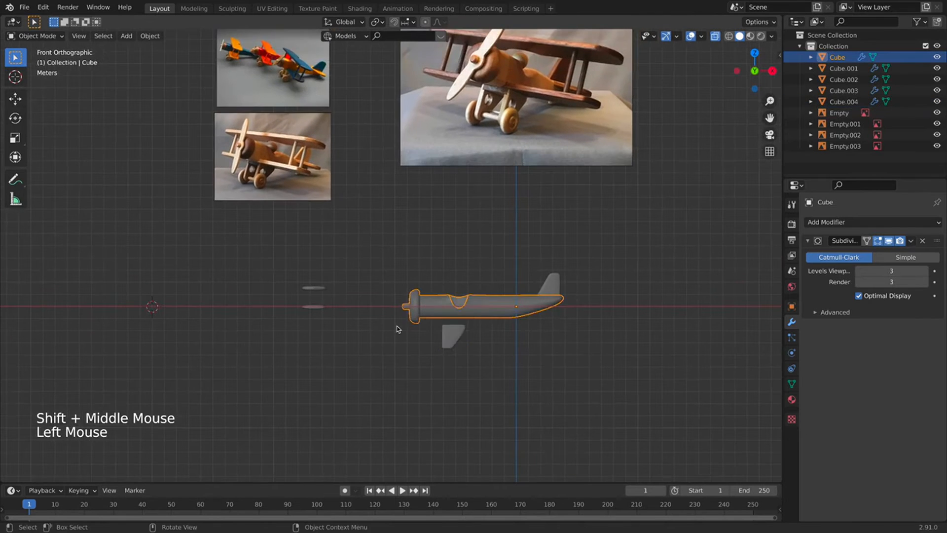
{"action": "scroll", "coordinate": [383, 280], "scroll_direction": "up", "scroll_amount": 3}
{"action": "middle_click_drag", "start_coordinate": [384, 280], "coordinate": [423, 286], "text": "shift"}
{"action": "middle_click_drag", "start_coordinate": [355, 202], "coordinate": [375, 190], "text": "shift"}
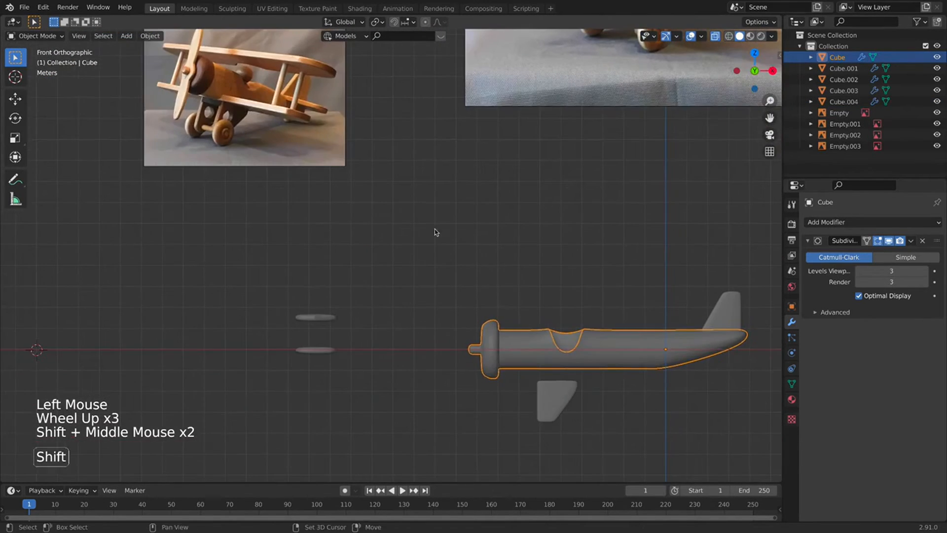
{"action": "key", "text": "Tab"}
{"action": "middle_click_drag", "start_coordinate": [485, 327], "coordinate": [427, 256], "text": "shift"}
{"action": "left_click", "coordinate": [519, 191]}
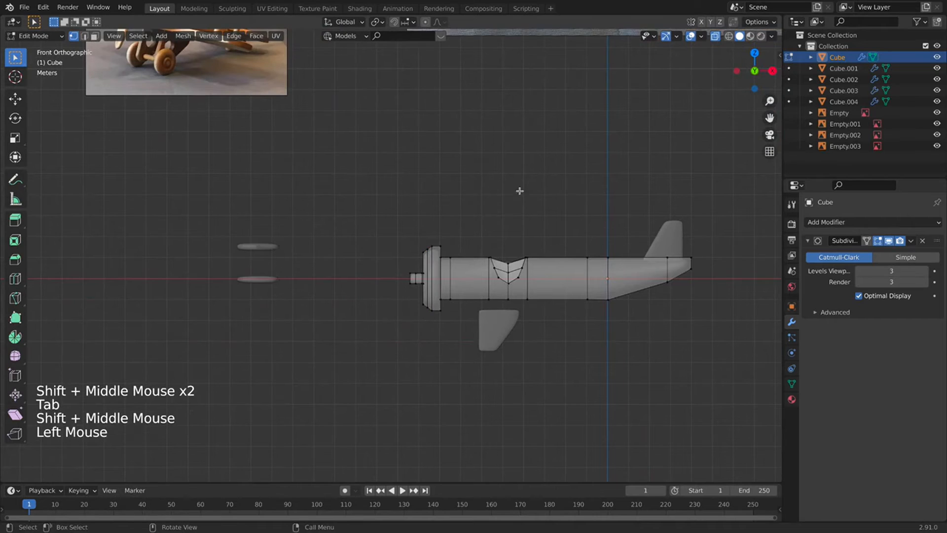
{"action": "left_click_drag", "start_coordinate": [389, 201], "coordinate": [442, 339]}
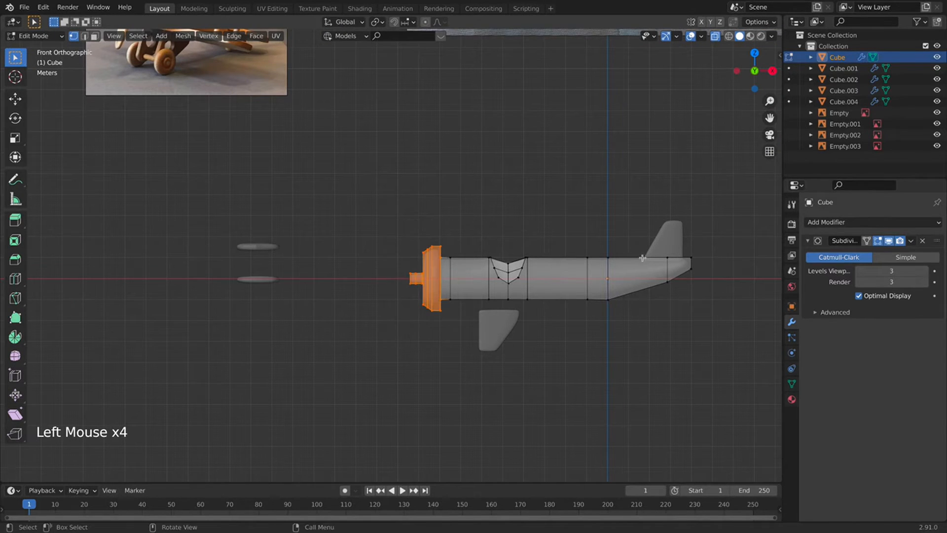
{"action": "scroll", "coordinate": [438, 274], "scroll_direction": "up", "scroll_amount": 2}
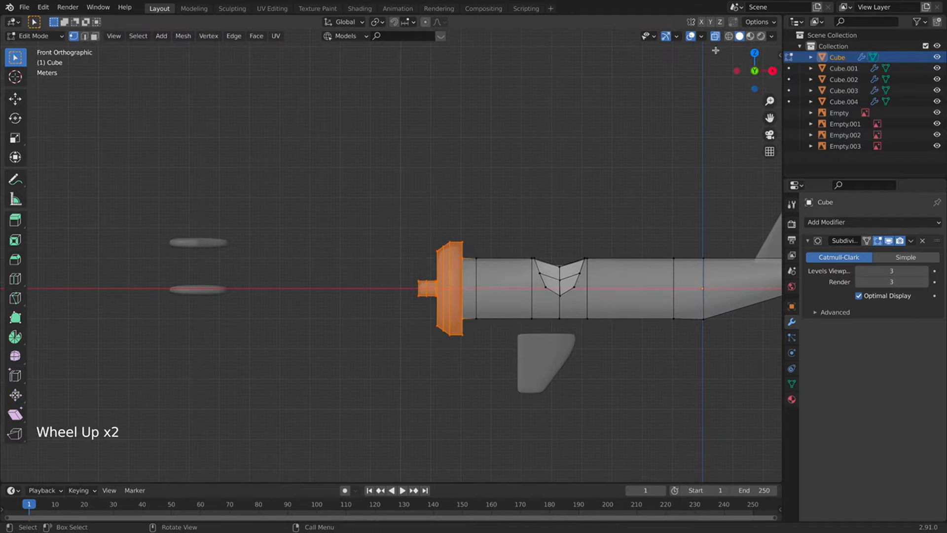
{"action": "key", "text": "p"}
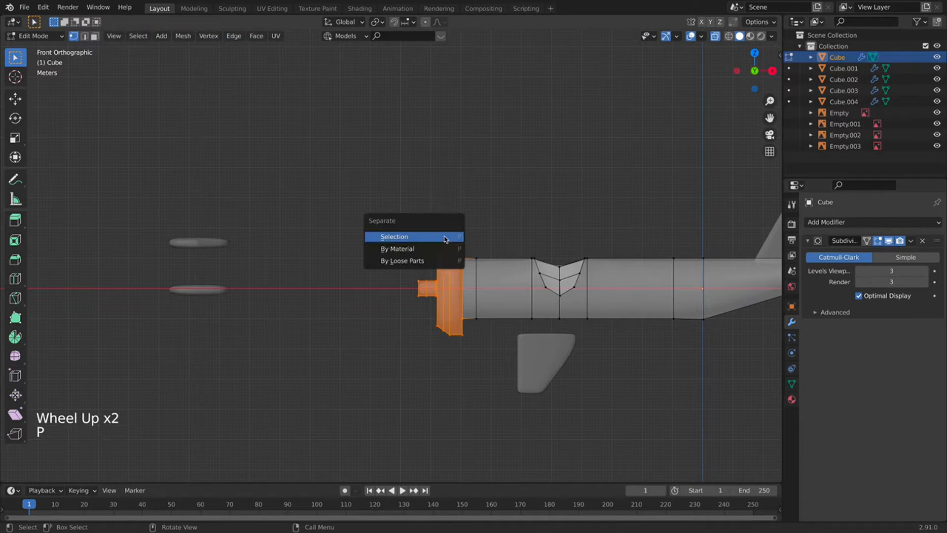
{"action": "left_click", "coordinate": [445, 238]}
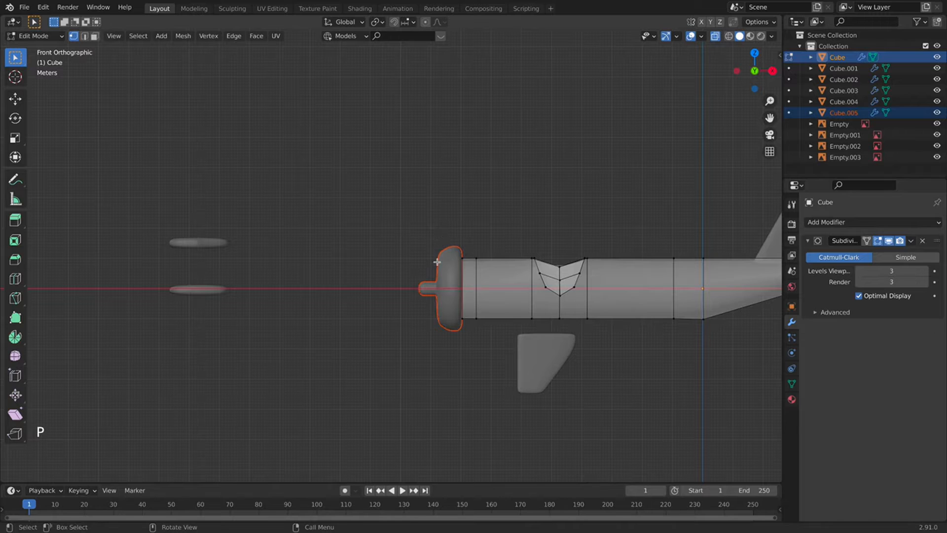
Move the separated nose cap Cube.005 slightly forward along X.
{"action": "key", "text": "Tab"}
{"action": "left_click", "coordinate": [441, 266]}
{"action": "key", "text": "g"}
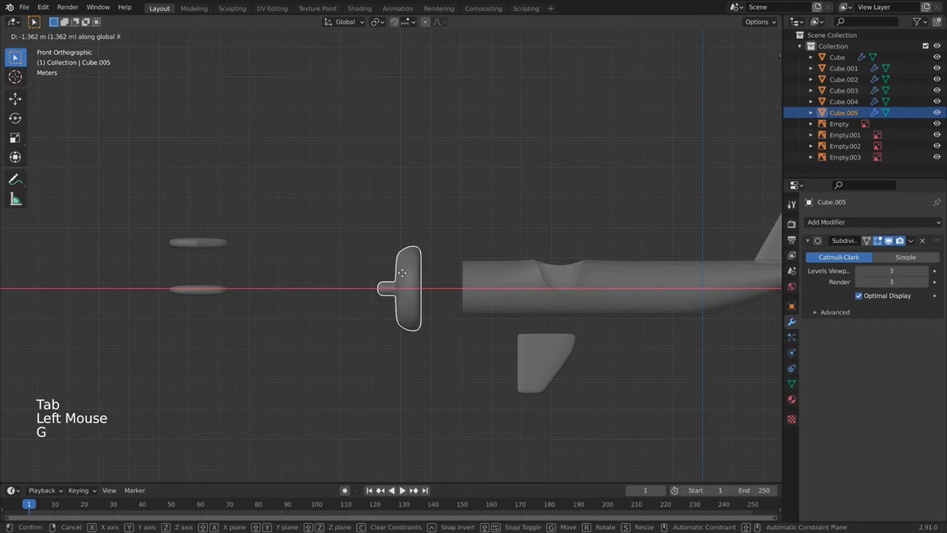
{"action": "left_click", "coordinate": [404, 272]}
Select the open edge loop at the fuselage's front end.
{"action": "left_click", "coordinate": [486, 276]}
{"action": "key", "text": "Tab"}
{"action": "middle_click_drag", "start_coordinate": [486, 276], "coordinate": [454, 267]}
{"action": "left_click", "coordinate": [454, 267], "text": "alt"}
Close the fuselage front with a face and add a loop cut near it.
{"action": "key", "text": "f"}
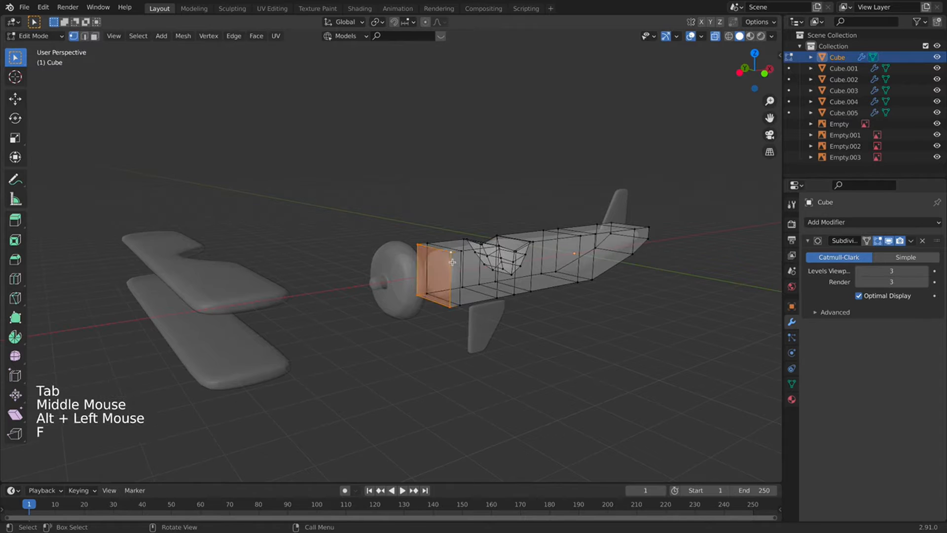
{"action": "scroll", "coordinate": [444, 259], "scroll_direction": "up", "scroll_amount": 1}
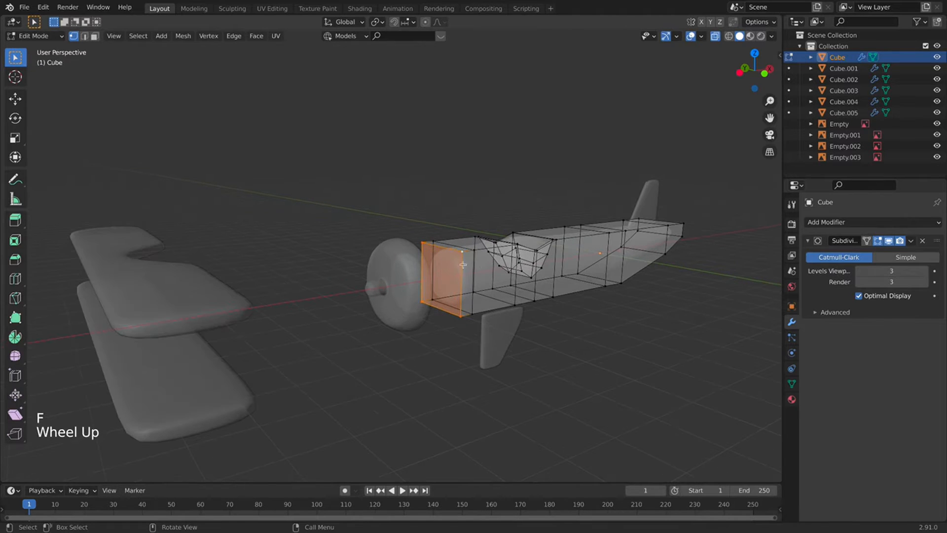
{"action": "key", "text": "super+r"}
{"action": "left_click", "coordinate": [457, 253]}
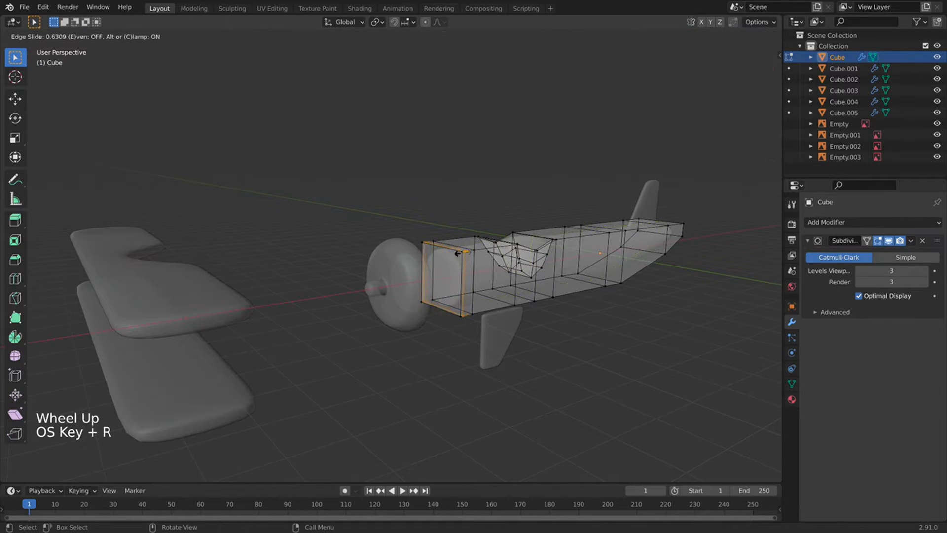
{"action": "left_click", "coordinate": [456, 253]}
Reposition the nose piece against the fuselage, nudging it along X in front view.
{"action": "key", "text": "Tab"}
{"action": "left_click", "coordinate": [398, 291]}
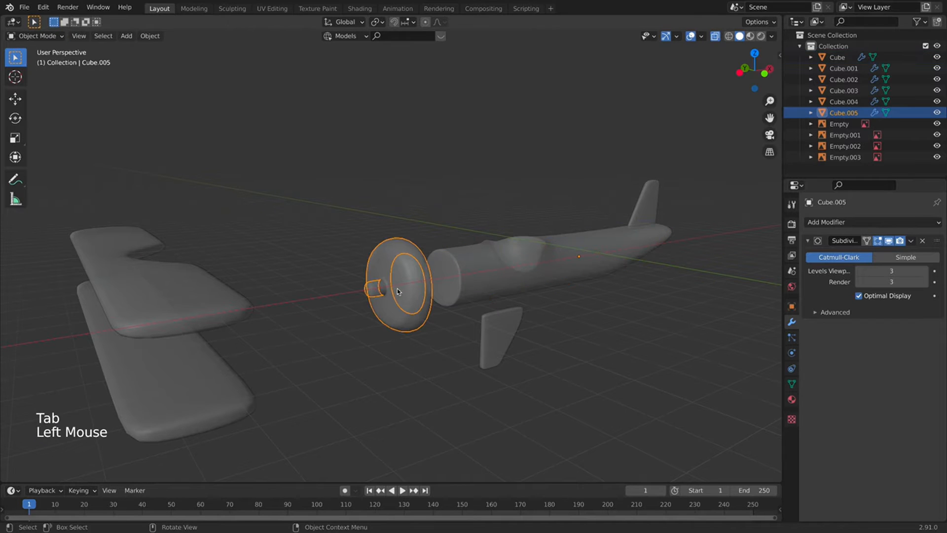
{"action": "key", "text": "g"}
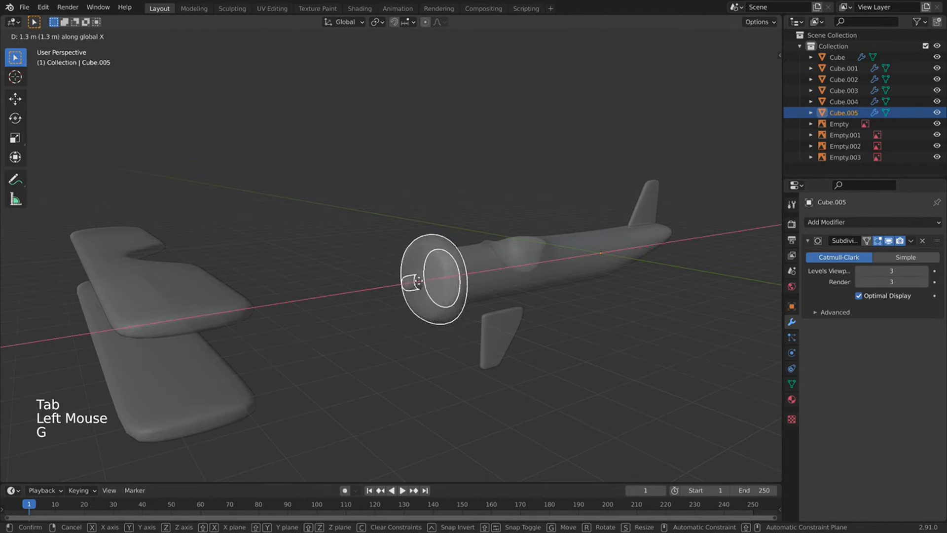
{"action": "left_click", "coordinate": [562, 294]}
{"action": "key", "text": "KP_1"}
{"action": "middle_click_drag", "start_coordinate": [541, 279], "coordinate": [478, 256], "text": "shift"}
{"action": "key", "text": "g"}
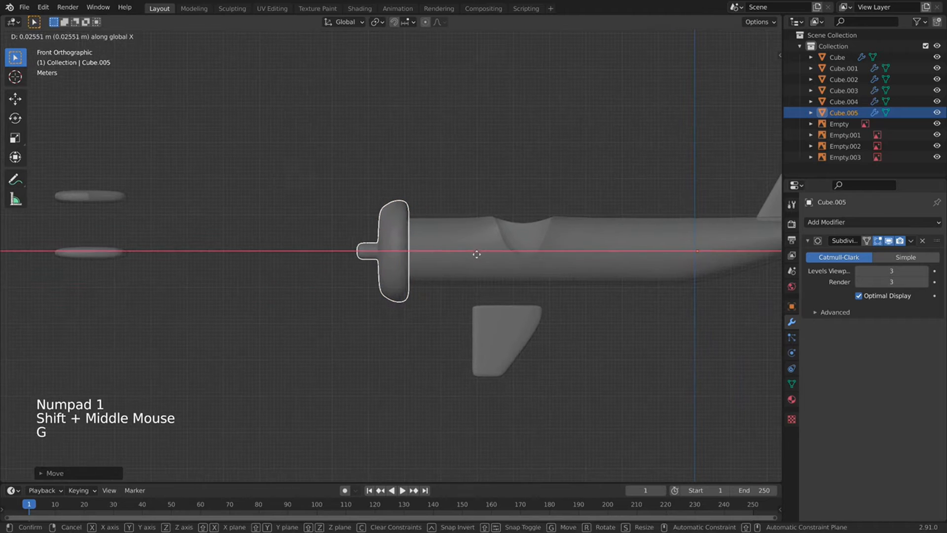
{"action": "left_click", "coordinate": [473, 259]}
Add two more edge loops near the fuselage's front end.
{"action": "left_click", "coordinate": [470, 262]}
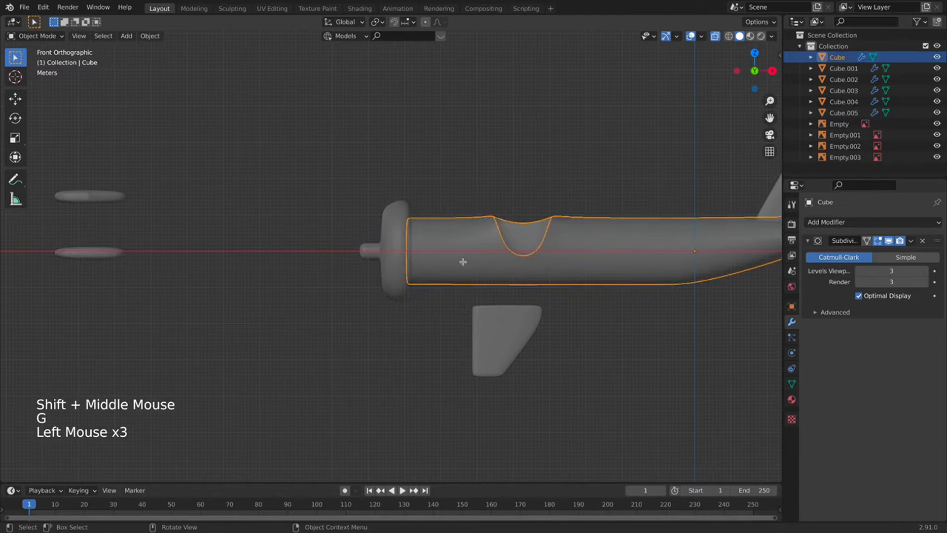
{"action": "key", "text": "Tab"}
{"action": "key", "text": "super+r"}
{"action": "left_click", "coordinate": [416, 262]}
{"action": "left_click", "coordinate": [415, 263]}
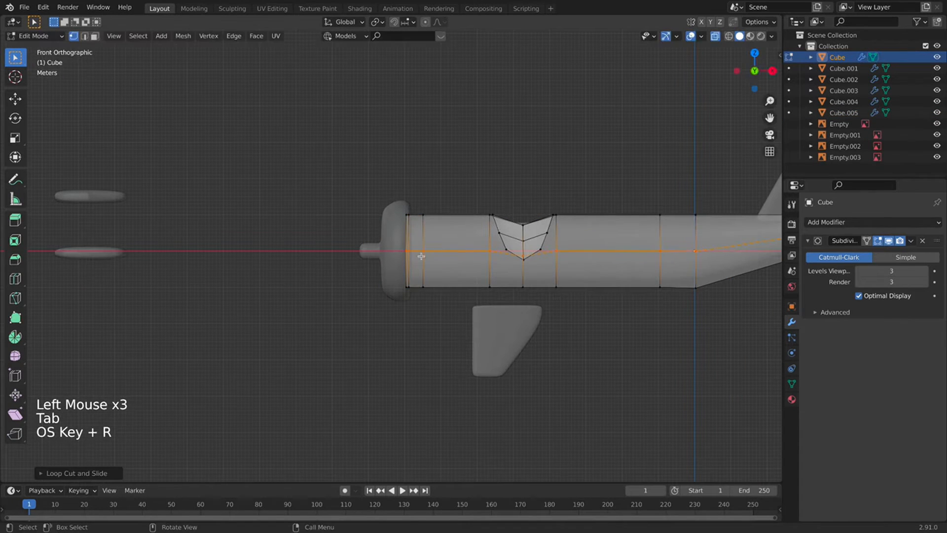
{"action": "middle_click_drag", "start_coordinate": [415, 263], "coordinate": [419, 209]}
{"action": "key", "text": "super+r"}
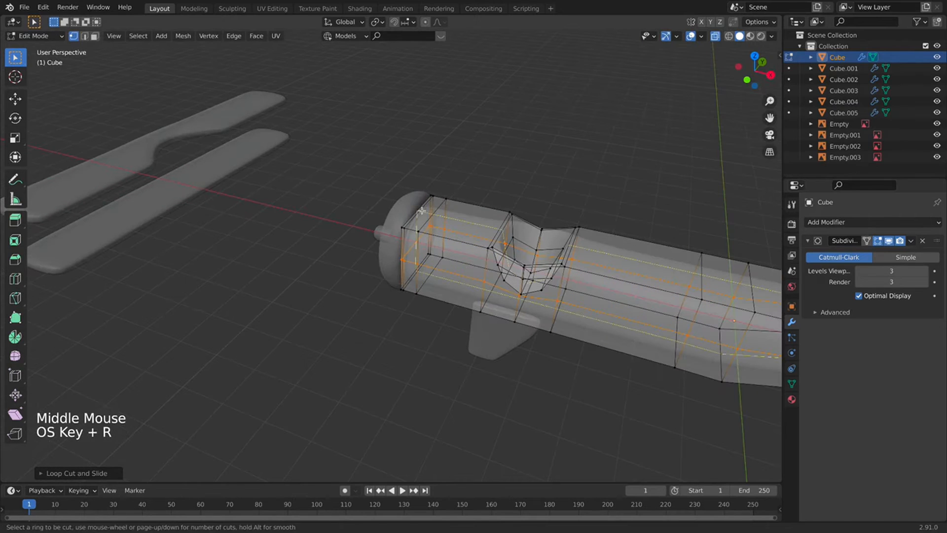
{"action": "left_click", "coordinate": [422, 210]}
{"action": "left_click", "coordinate": [423, 211]}
Return to Object Mode and orbit to a side-on view of the plane.
{"action": "key", "text": "Tab"}
{"action": "scroll", "coordinate": [560, 281], "scroll_direction": "up", "scroll_amount": 1}
{"action": "scroll", "coordinate": [560, 281], "scroll_direction": "down", "scroll_amount": 1}
{"action": "middle_click_drag", "start_coordinate": [559, 281], "coordinate": [553, 282]}
{"action": "scroll", "coordinate": [553, 282], "scroll_direction": "down", "scroll_amount": 5}
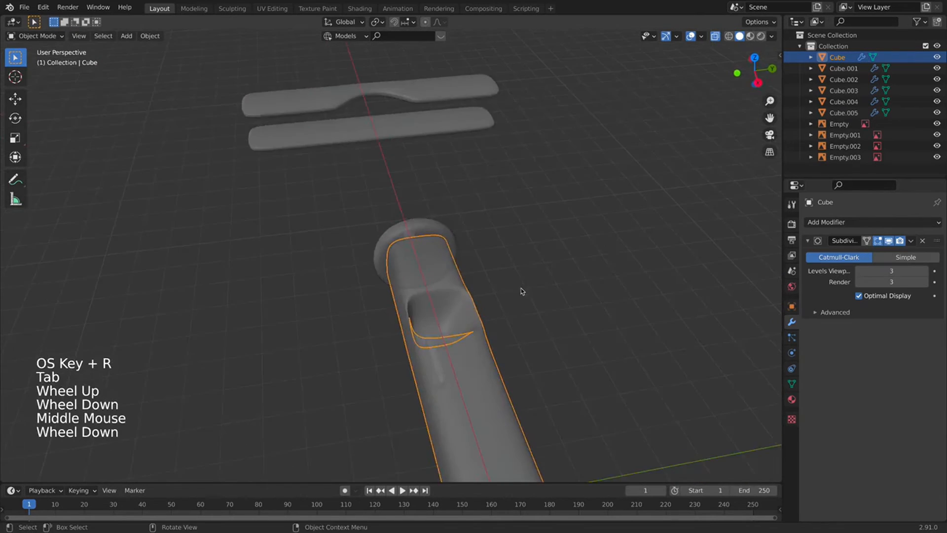
{"action": "middle_click_drag", "start_coordinate": [346, 271], "coordinate": [379, 318]}
Add two loop cuts on wing Cube.002, one above and one below the notch.
{"action": "left_click", "coordinate": [286, 268]}
{"action": "left_click", "coordinate": [363, 267]}
{"action": "scroll", "coordinate": [365, 269], "scroll_direction": "up", "scroll_amount": 4}
{"action": "scroll", "coordinate": [381, 410], "scroll_direction": "up", "scroll_amount": 1}
{"action": "key", "text": "Tab"}
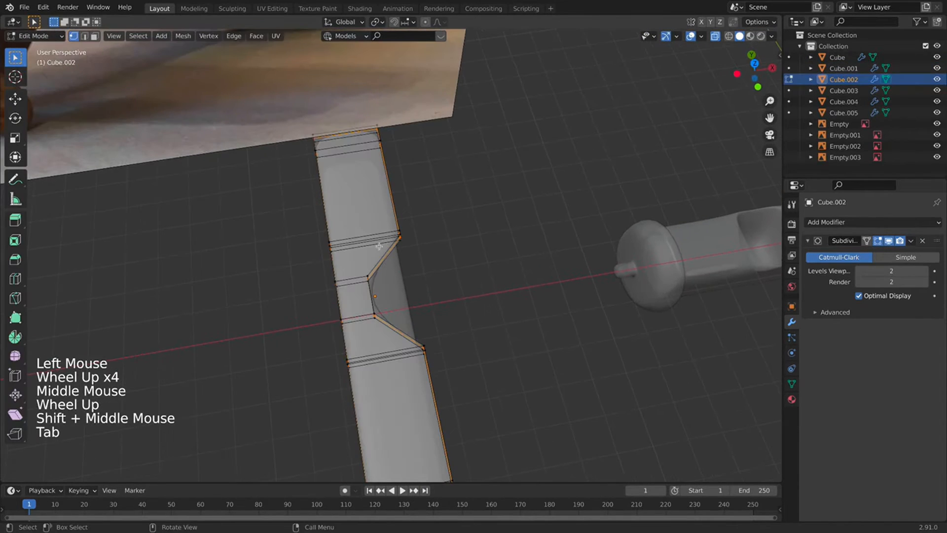
{"action": "key", "text": "super+r"}
{"action": "left_click", "coordinate": [378, 258]}
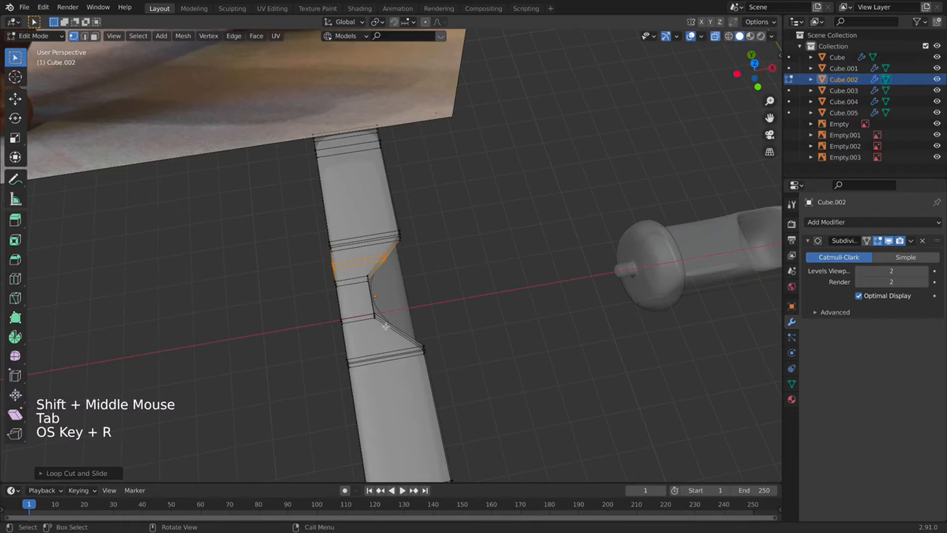
{"action": "key", "text": "super+r"}
{"action": "left_click", "coordinate": [388, 324]}
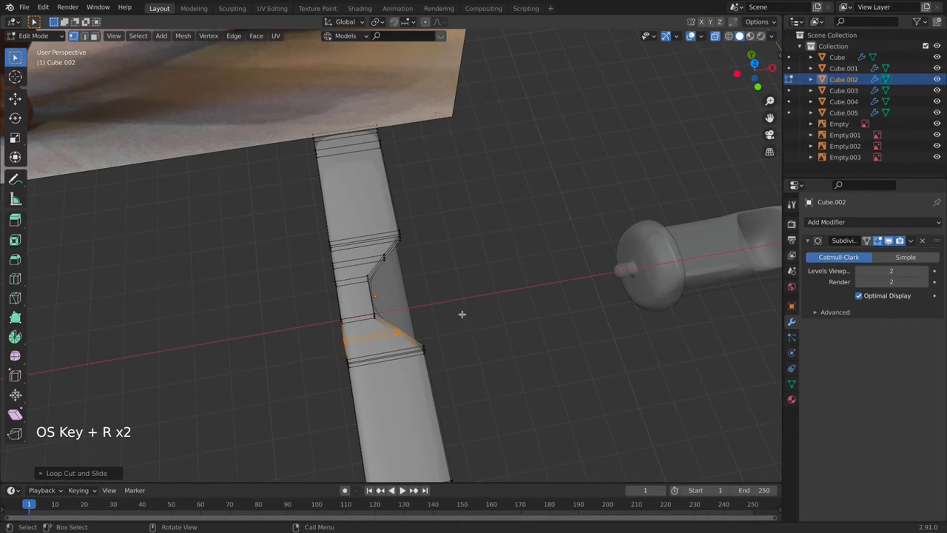
In top view, shift both new loops and the notch's inner edge to round the notch.
{"action": "key", "text": "KP_7"}
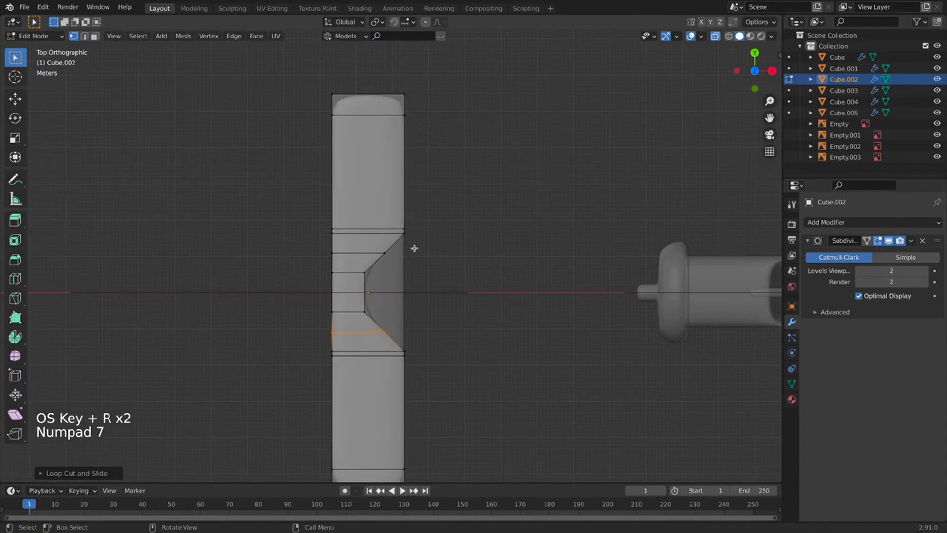
{"action": "left_click", "coordinate": [392, 251]}
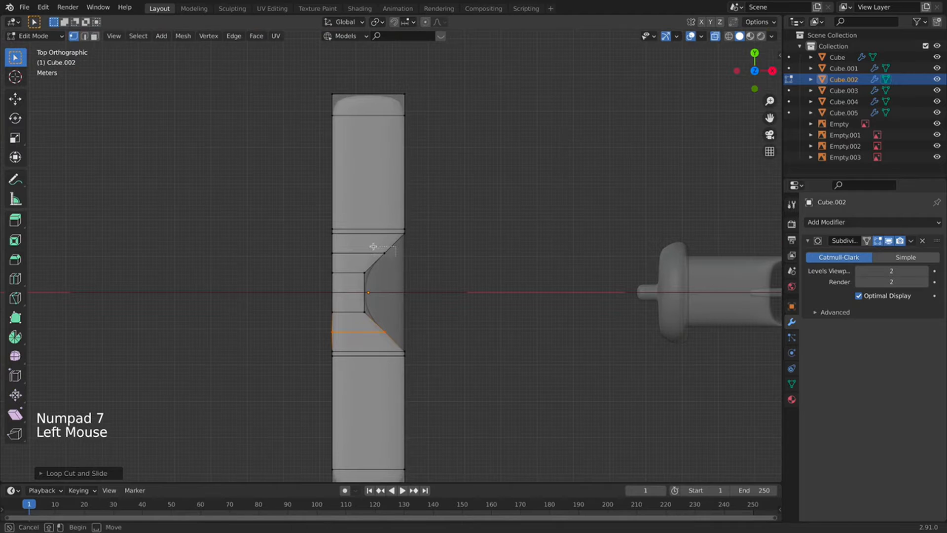
{"action": "left_click", "coordinate": [377, 334], "text": "shift"}
{"action": "key", "text": "g"}
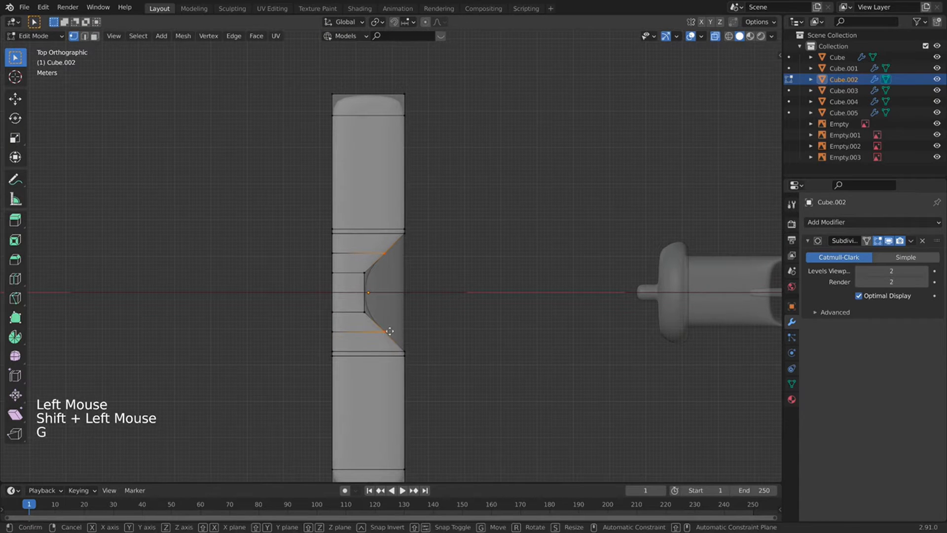
{"action": "left_click", "coordinate": [403, 333]}
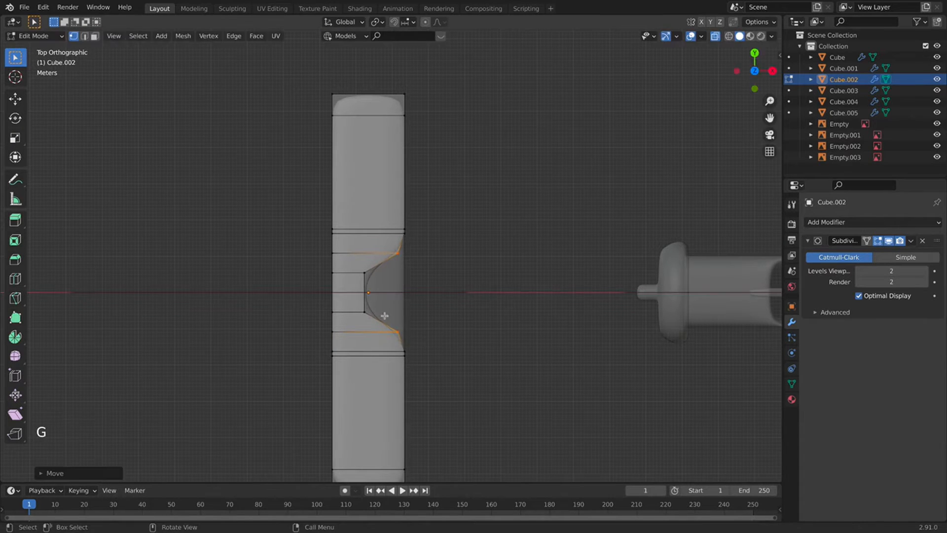
{"action": "left_click", "coordinate": [363, 299]}
{"action": "key", "text": "g"}
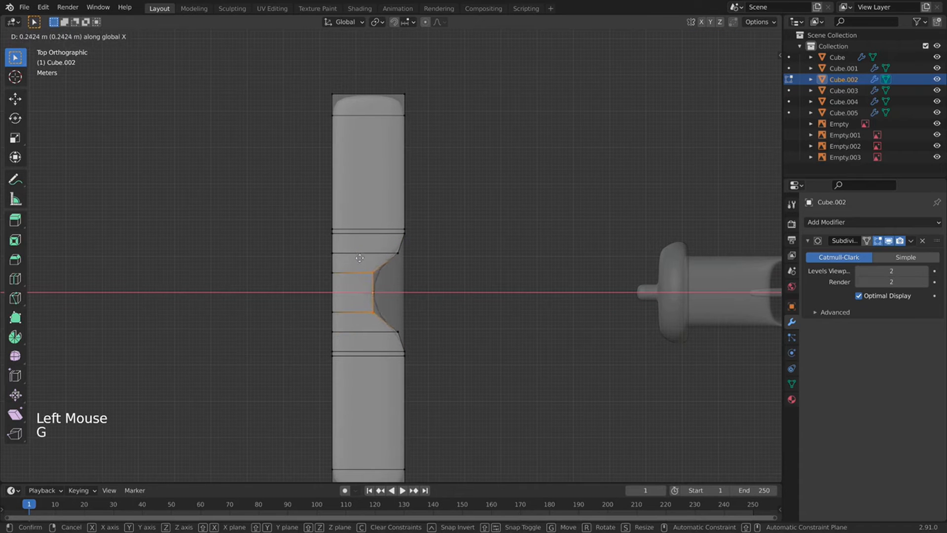
{"action": "left_click", "coordinate": [385, 271]}
{"action": "key", "text": "Tab"}
{"action": "scroll", "coordinate": [441, 298], "scroll_direction": "down", "scroll_amount": 2}
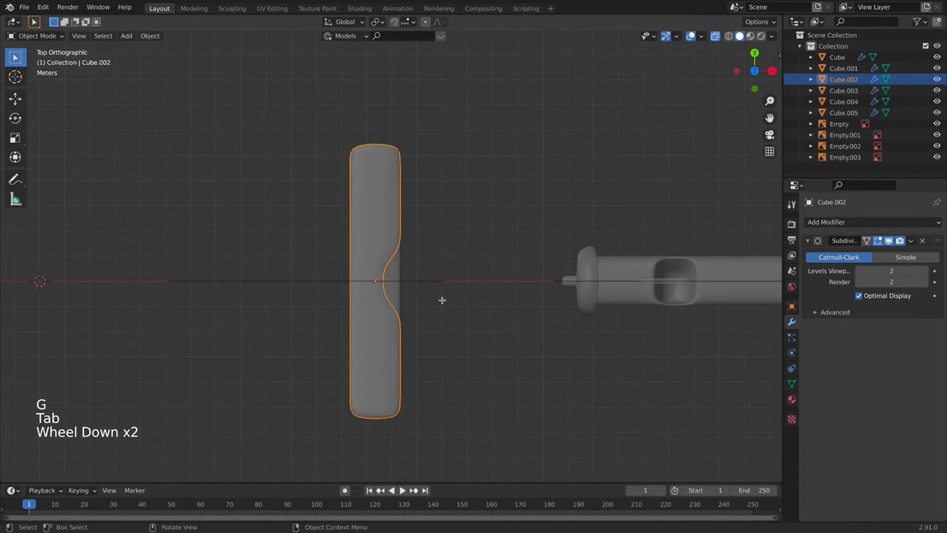
{"action": "key", "text": "Tab"}
{"action": "key", "text": "Tab"}
{"action": "key", "text": "Tab"}
{"action": "middle_click_drag", "start_coordinate": [438, 301], "coordinate": [417, 240]}
Reframe the scene and switch the viewport to solid, non-see-through display.
{"action": "scroll", "coordinate": [417, 240], "scroll_direction": "down", "scroll_amount": 3}
{"action": "middle_click_drag", "start_coordinate": [528, 299], "coordinate": [513, 285]}
{"action": "scroll", "coordinate": [471, 332], "scroll_direction": "down", "scroll_amount": 3}
{"action": "middle_click_drag", "start_coordinate": [471, 332], "coordinate": [384, 245], "text": "shift"}
{"action": "left_click", "coordinate": [714, 37]}
{"action": "scroll", "coordinate": [485, 232], "scroll_direction": "up", "scroll_amount": 3}
{"action": "left_click", "coordinate": [428, 246]}
{"action": "scroll", "coordinate": [429, 238], "scroll_direction": "down", "scroll_amount": 3}
Select the fuselage's rear-end vertices from top view with X-ray on.
{"action": "left_click", "coordinate": [377, 219]}
{"action": "key", "text": "Tab"}
{"action": "scroll", "coordinate": [379, 238], "scroll_direction": "up", "scroll_amount": 2}
{"action": "scroll", "coordinate": [379, 239], "scroll_direction": "down", "scroll_amount": 1}
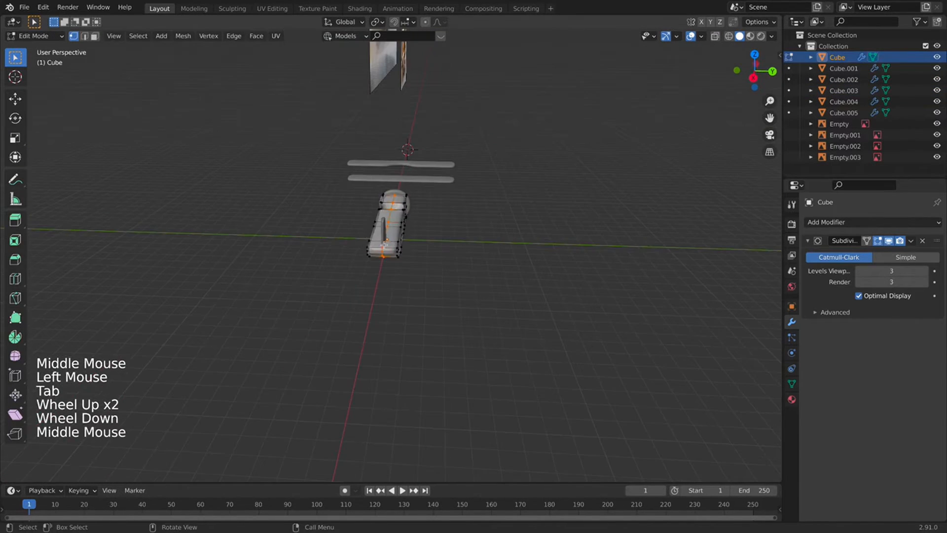
{"action": "key", "text": "KP_7"}
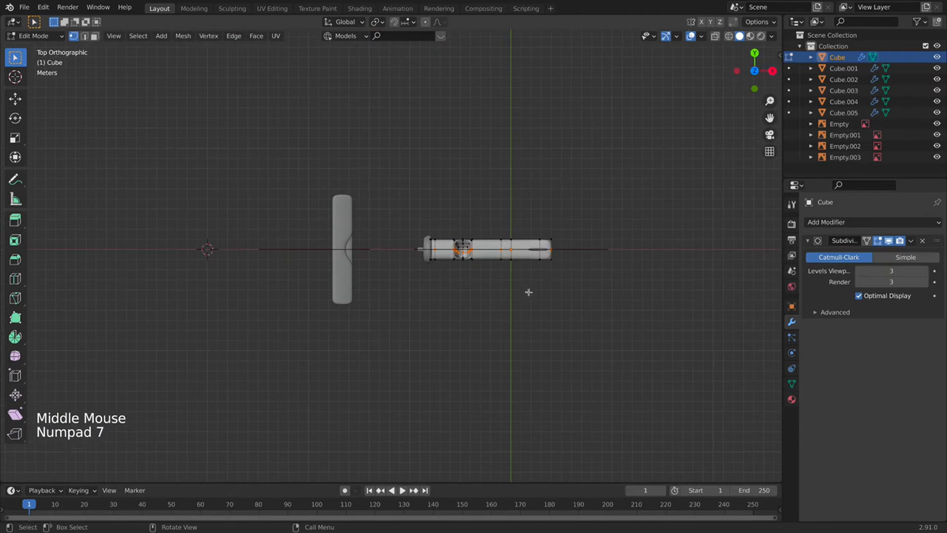
{"action": "middle_click_drag", "start_coordinate": [630, 134], "coordinate": [651, 94], "text": "shift"}
{"action": "left_click", "coordinate": [715, 36]}
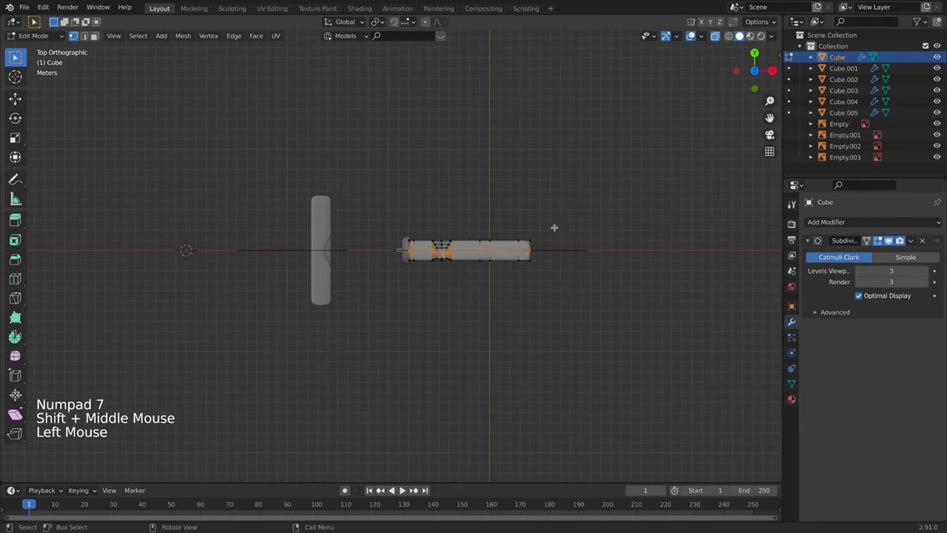
{"action": "scroll", "coordinate": [555, 226], "scroll_direction": "up", "scroll_amount": 3}
{"action": "left_click_drag", "start_coordinate": [683, 172], "coordinate": [607, 305]}
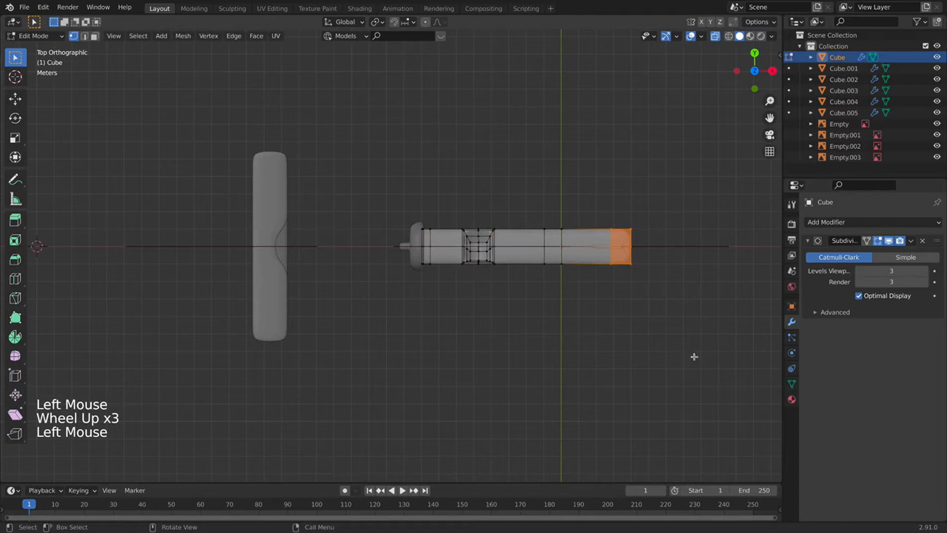
Scale the rear-end vertices down along Y twice to taper the tail.
{"action": "key", "text": "s"}
{"action": "key", "text": "y"}
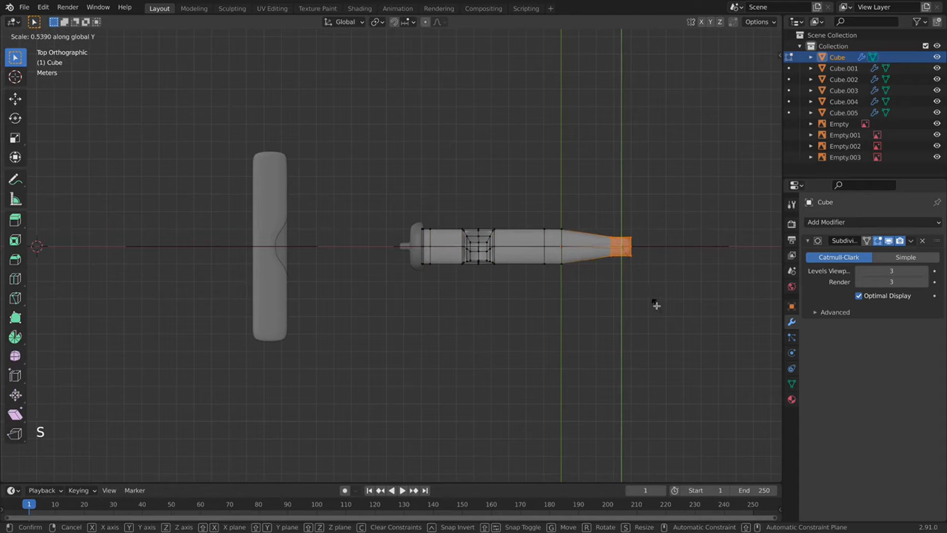
{"action": "left_click", "coordinate": [630, 268]}
{"action": "key", "text": "s"}
{"action": "key", "text": "y"}
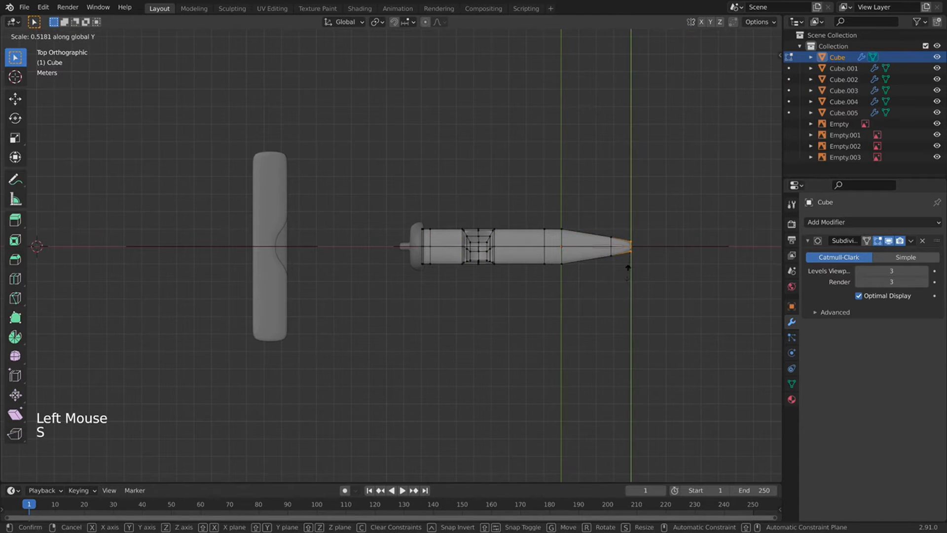
{"action": "left_click", "coordinate": [628, 267]}
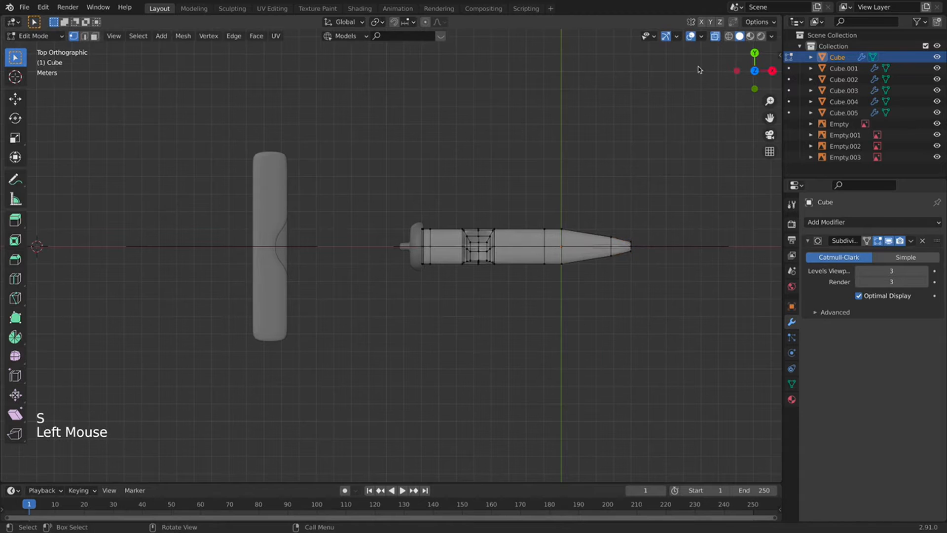
Return to Object Mode, orbit into perspective and turn X-ray off.
{"action": "key", "text": "Tab"}
{"action": "middle_click_drag", "start_coordinate": [697, 69], "coordinate": [538, 148]}
{"action": "left_click", "coordinate": [709, 34]}
{"action": "left_click", "coordinate": [714, 36]}
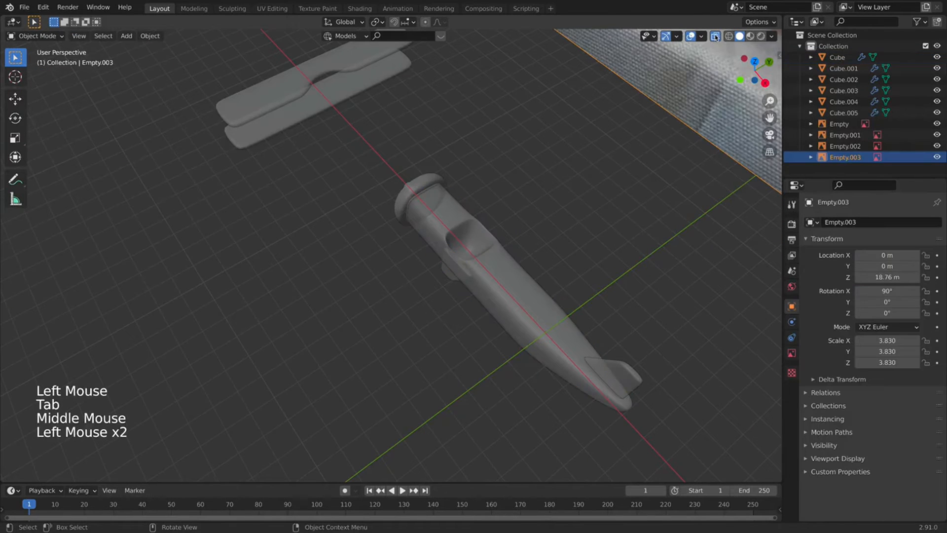
Nudge the tail fin Cube.003 into place at the fuselage's tail.
{"action": "middle_click_drag", "start_coordinate": [531, 299], "coordinate": [409, 123], "text": "shift"}
{"action": "left_click", "coordinate": [486, 187]}
{"action": "key", "text": "g"}
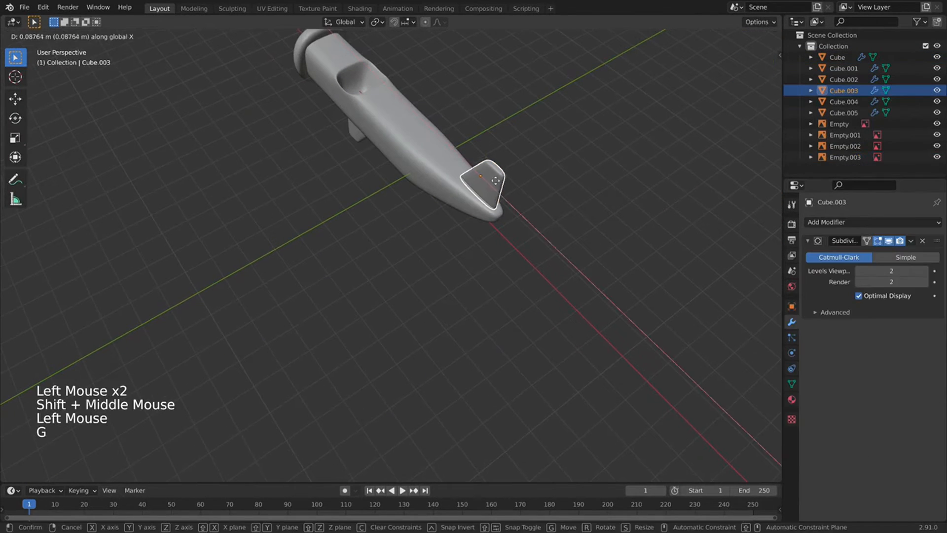
{"action": "left_click", "coordinate": [496, 181]}
{"action": "middle_click_drag", "start_coordinate": [493, 182], "coordinate": [442, 166]}
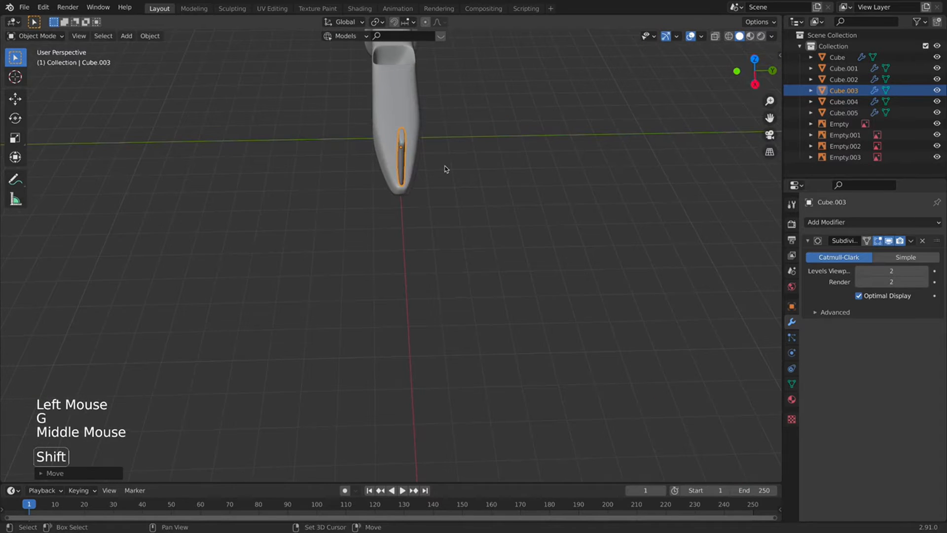
Duplicate the tail fin, then rotate and reposition the copy.
{"action": "key", "text": "shift+d"}
{"action": "left_click", "coordinate": [470, 171]}
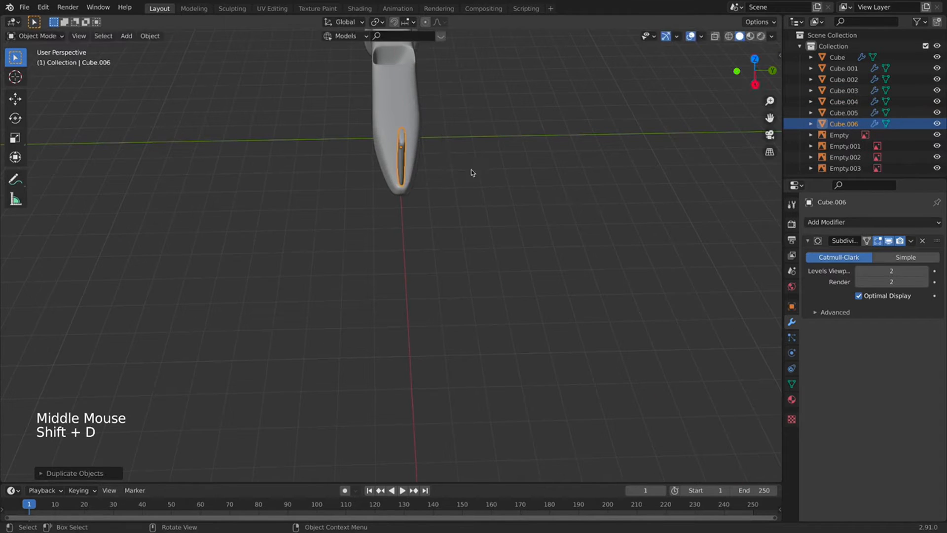
{"action": "key", "text": "r"}
{"action": "key", "text": "x"}
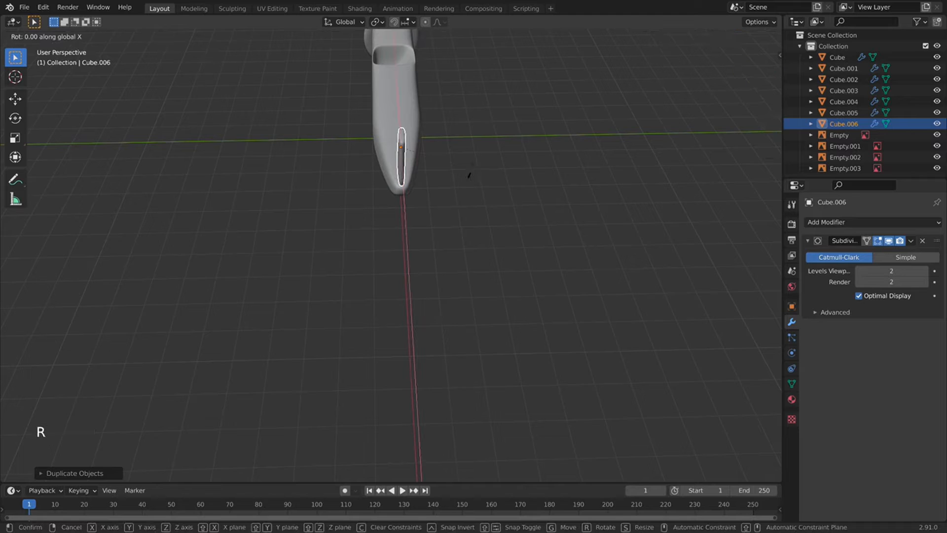
{"action": "key", "text": "r"}
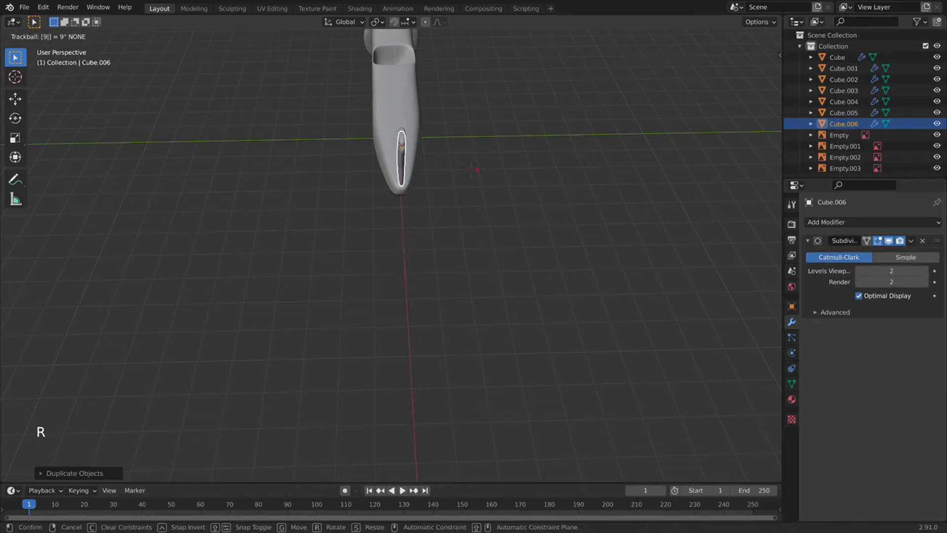
{"action": "left_click", "coordinate": [471, 170]}
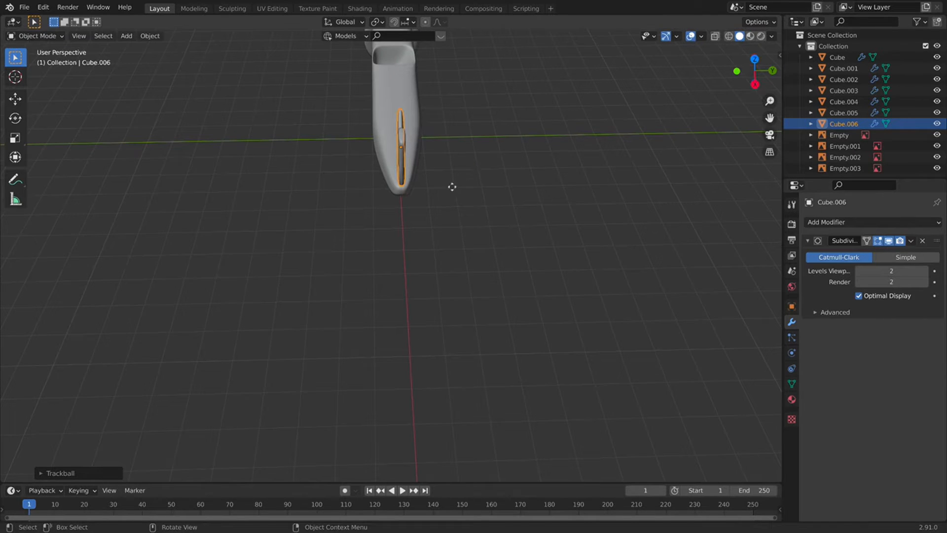
{"action": "key", "text": "g"}
{"action": "left_click", "coordinate": [339, 232]}
{"action": "middle_click_drag", "start_coordinate": [338, 232], "coordinate": [368, 360]}
Slide the duplicate fin along X and rotate it about X to lie flat.
{"action": "key", "text": "g"}
{"action": "key", "text": "x"}
{"action": "left_click", "coordinate": [557, 236]}
{"action": "key", "text": "r"}
{"action": "key", "text": "x"}
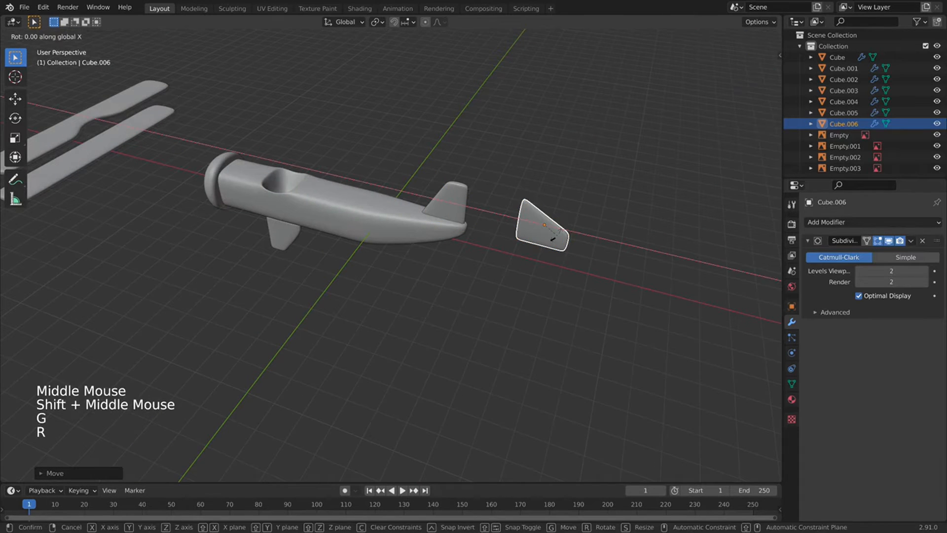
{"action": "left_click", "coordinate": [558, 238]}
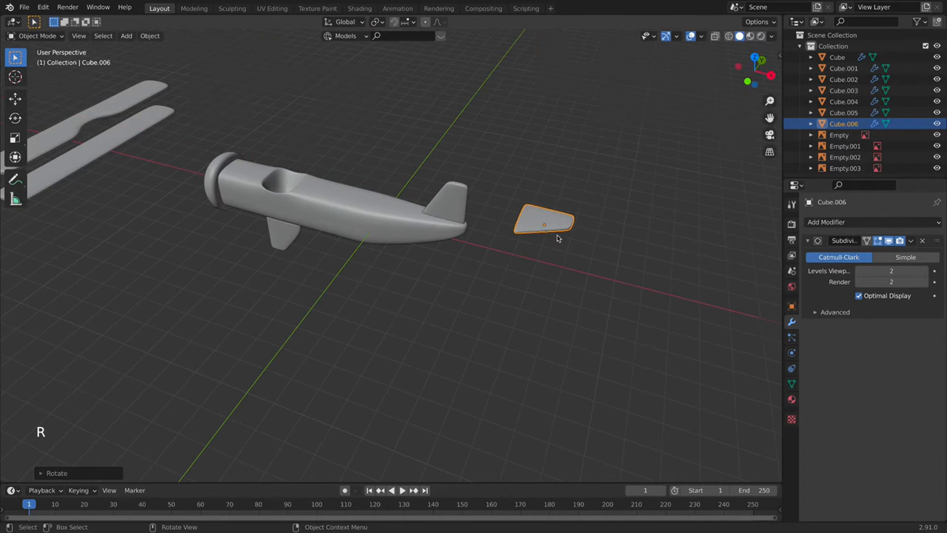
{"action": "key", "text": "KP_1"}
{"action": "key", "text": "KP_7"}
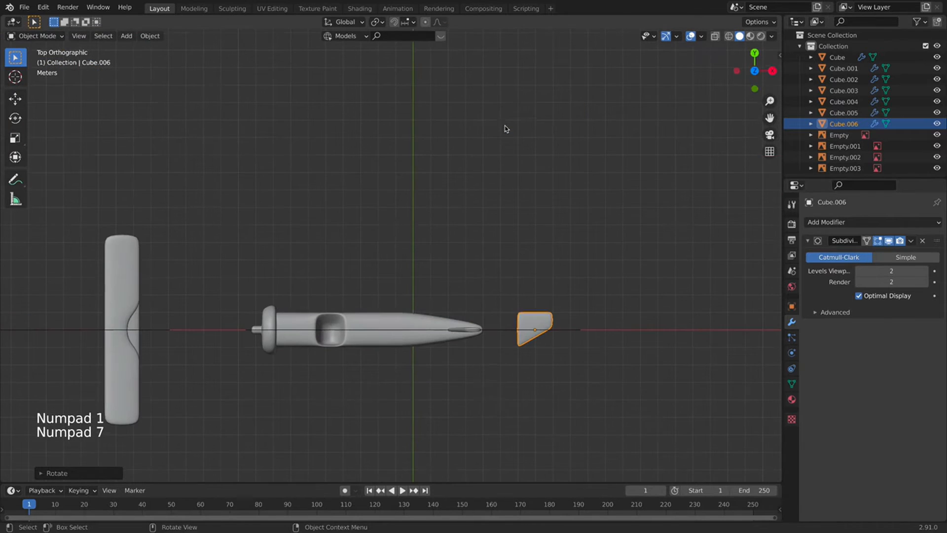
Move the flat fin piece into the tail end and zoom out over the scene.
{"action": "key", "text": "g"}
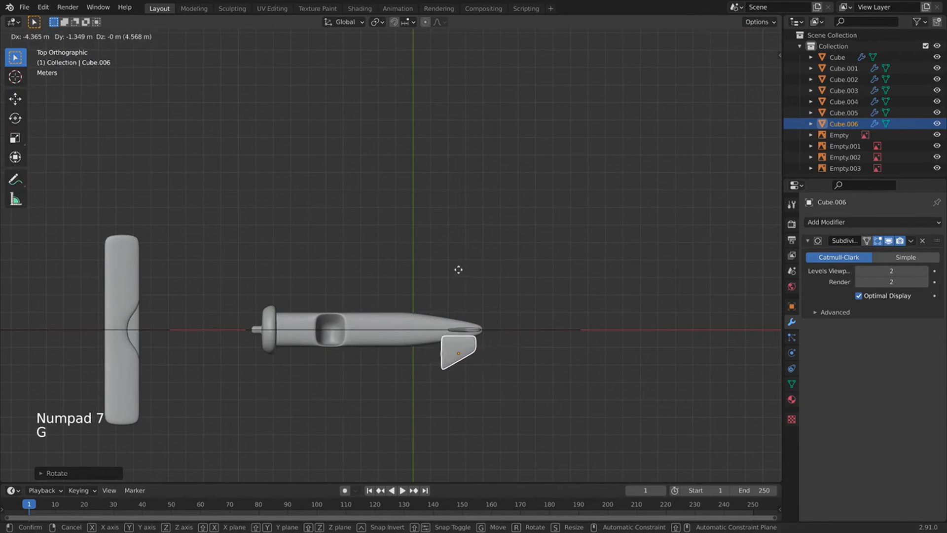
{"action": "left_click", "coordinate": [462, 266]}
{"action": "mouse_move", "coordinate": [462, 266]}
{"action": "middle_mouse_down"}
{"action": "mouse_move", "coordinate": [467, 311]}
{"action": "mouse_move", "coordinate": [463, 235]}
{"action": "mouse_move", "coordinate": [460, 262]}
{"action": "middle_mouse_up"}
{"action": "key", "text": "g"}
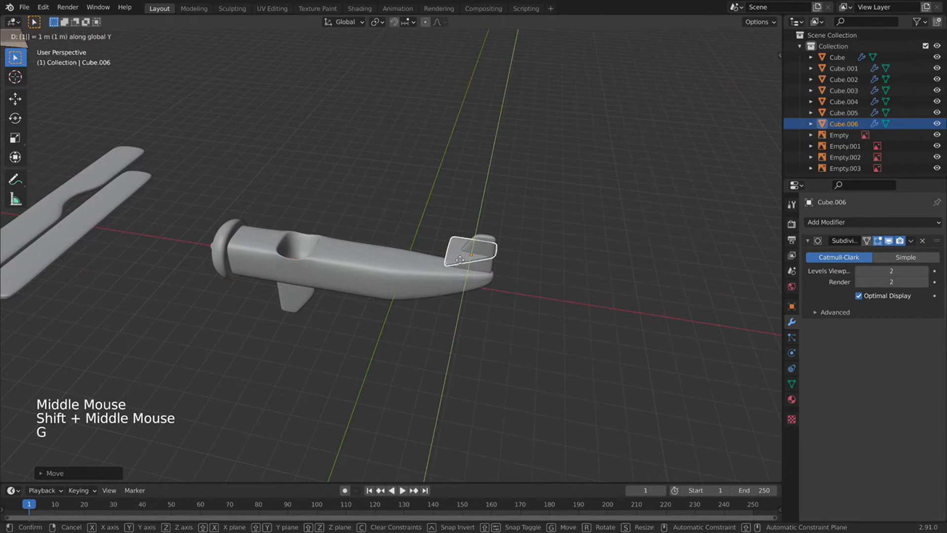
{"action": "left_click", "coordinate": [457, 256]}
{"action": "scroll", "coordinate": [437, 221], "scroll_direction": "down", "scroll_amount": 2}
{"action": "scroll", "coordinate": [437, 221], "scroll_direction": "down", "scroll_amount": 4}
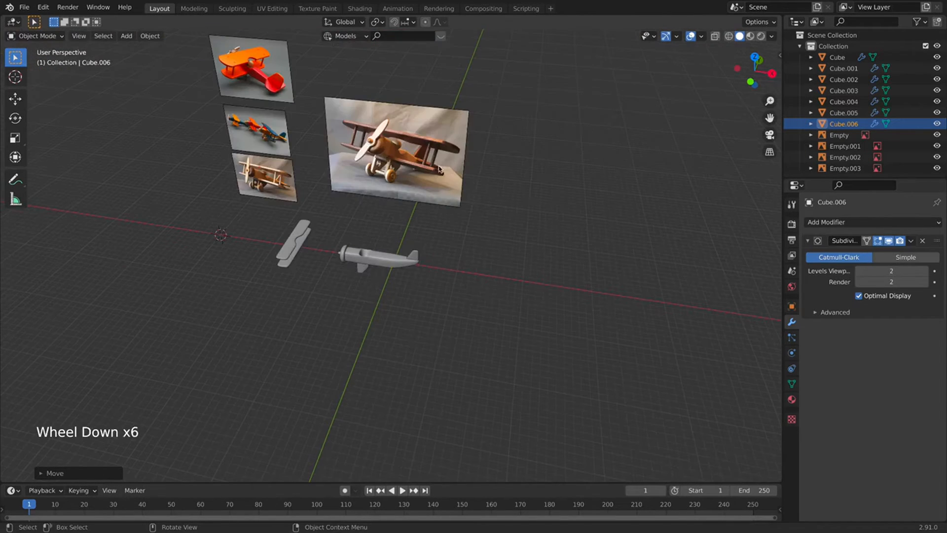
Lower the tail piece along Z, then delete Cube.006.
{"action": "key", "text": "g"}
{"action": "key", "text": "z"}
{"action": "left_click", "coordinate": [444, 419]}
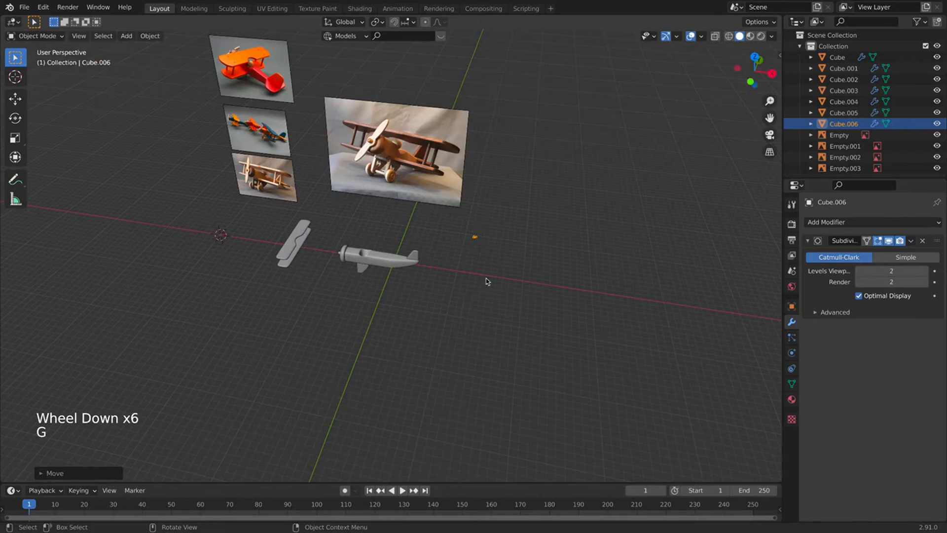
{"action": "key", "text": "x"}
Duplicate the vertical tail fin in place.
{"action": "left_click", "coordinate": [419, 255]}
{"action": "mouse_move", "coordinate": [419, 256]}
{"action": "middle_mouse_down"}
{"action": "mouse_move", "coordinate": [328, 254]}
{"action": "mouse_move", "coordinate": [359, 178]}
{"action": "mouse_move", "coordinate": [393, 253]}
{"action": "mouse_move", "coordinate": [421, 173]}
{"action": "mouse_move", "coordinate": [414, 258]}
{"action": "middle_mouse_up"}
{"action": "scroll", "coordinate": [359, 178], "scroll_direction": "up", "scroll_amount": 4}
{"action": "key", "text": "shift+d"}
{"action": "right_click", "coordinate": [436, 165]}
{"action": "scroll", "coordinate": [418, 194], "scroll_direction": "up", "scroll_amount": 2}
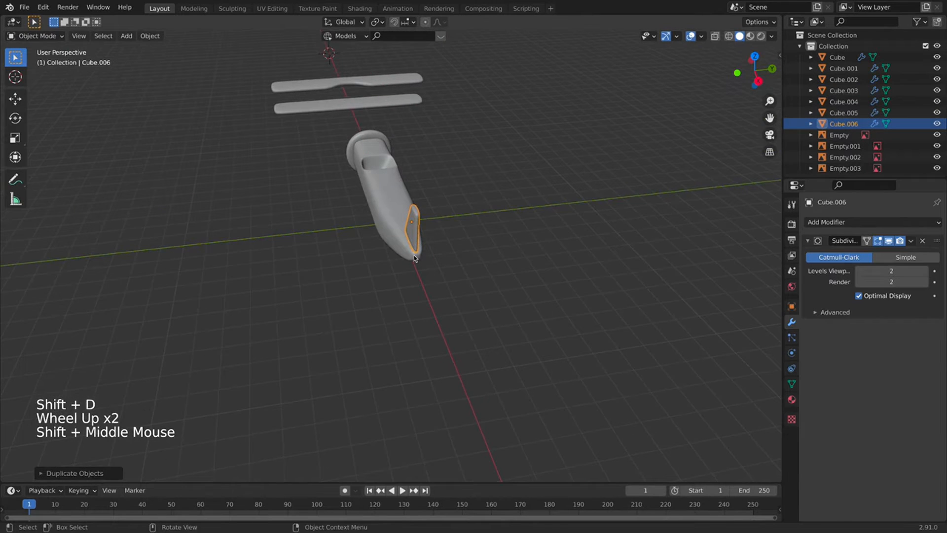
Rotate the copy 90° about Y and 90° about X, then slide it along Y beside the fuselage.
{"action": "key", "text": "r"}
{"action": "key", "text": "y"}
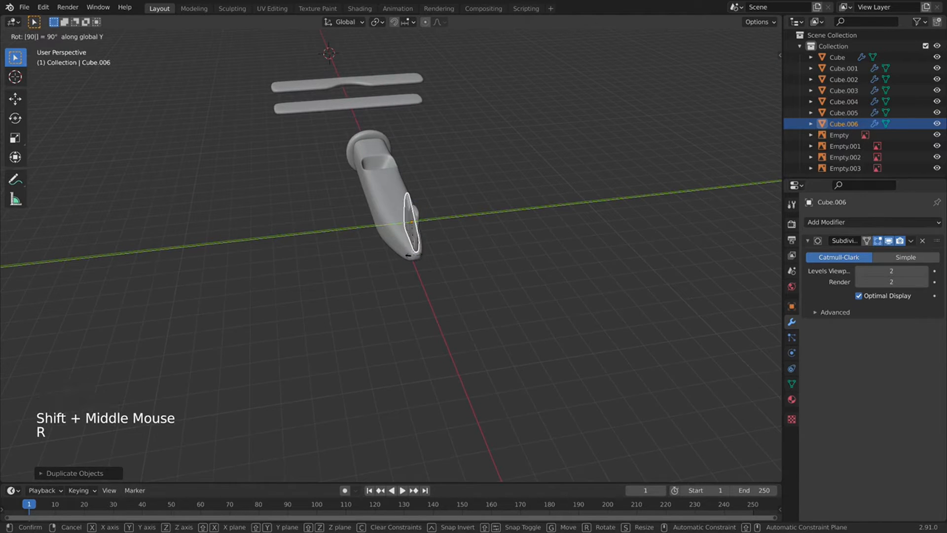
{"action": "key", "text": "Return"}
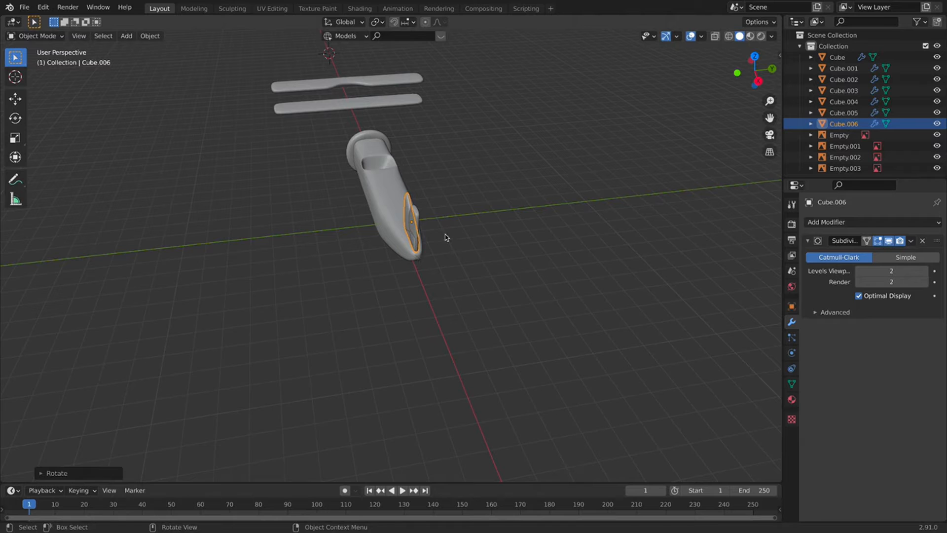
{"action": "type", "text": "rx"}
{"action": "type", "text": "90"}
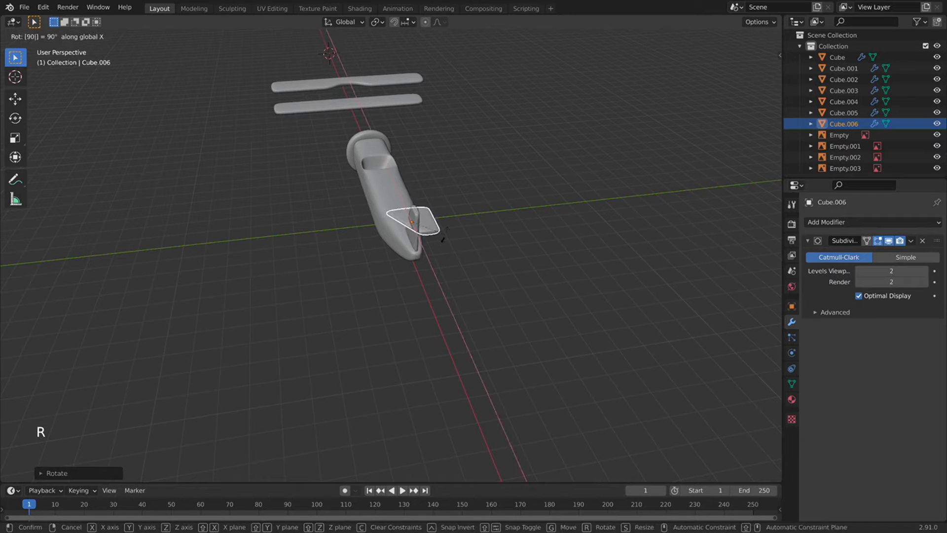
{"action": "key", "text": "Return"}
{"action": "key", "text": "g"}
{"action": "key", "text": "x"}
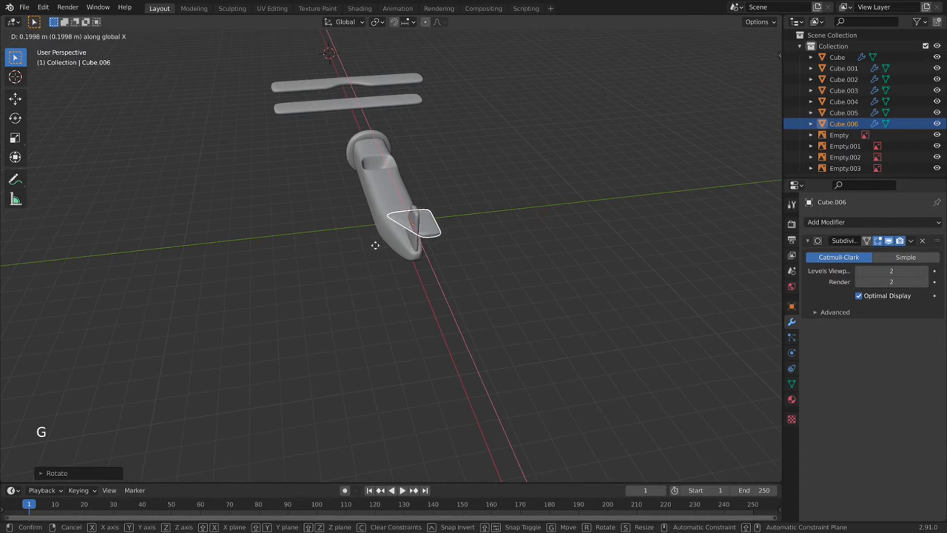
{"action": "key", "text": "y"}
{"action": "left_click", "coordinate": [361, 253]}
Undo an accidental flip and turn the piece 180° about the Z axis.
{"action": "middle_click_drag", "start_coordinate": [361, 255], "coordinate": [436, 244]}
{"action": "scroll", "coordinate": [375, 259], "scroll_direction": "down", "scroll_amount": 1}
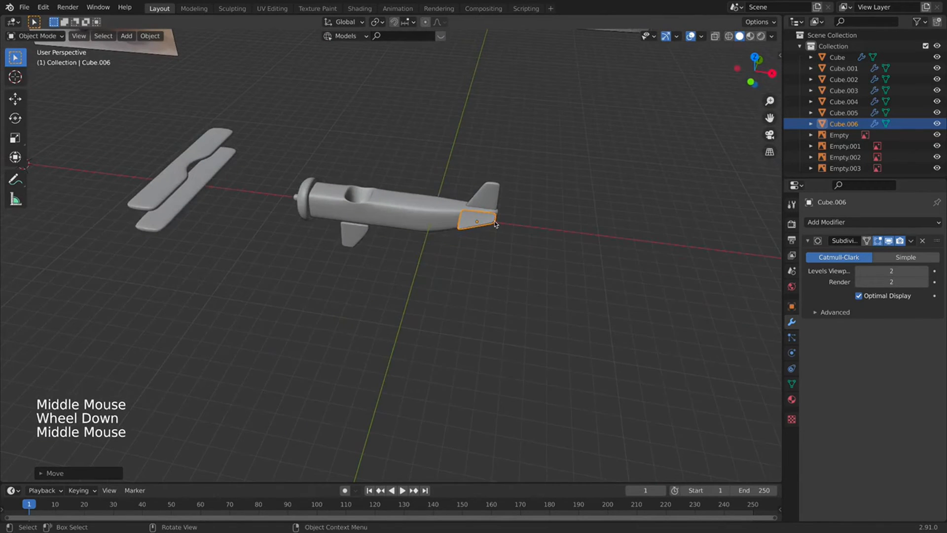
{"action": "type", "text": "rz90"}
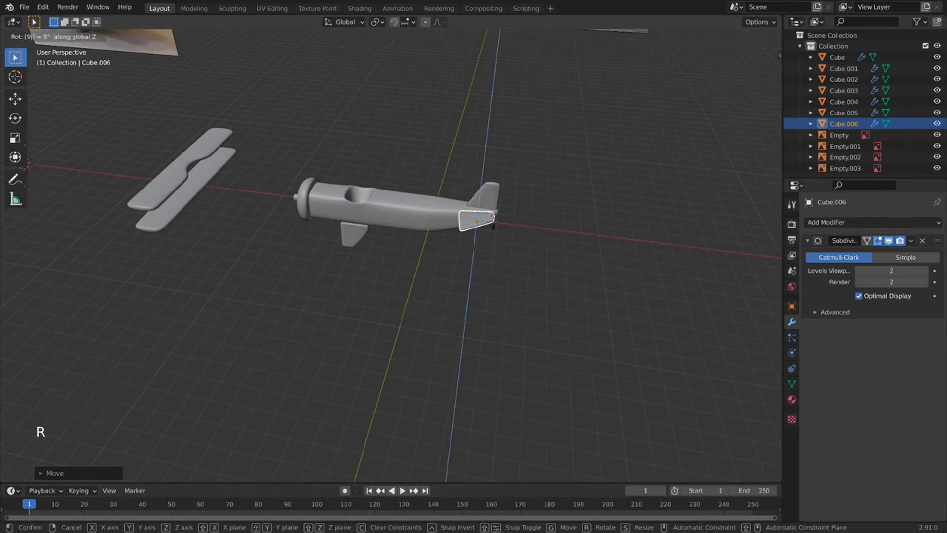
{"action": "type", "text": "r180"}
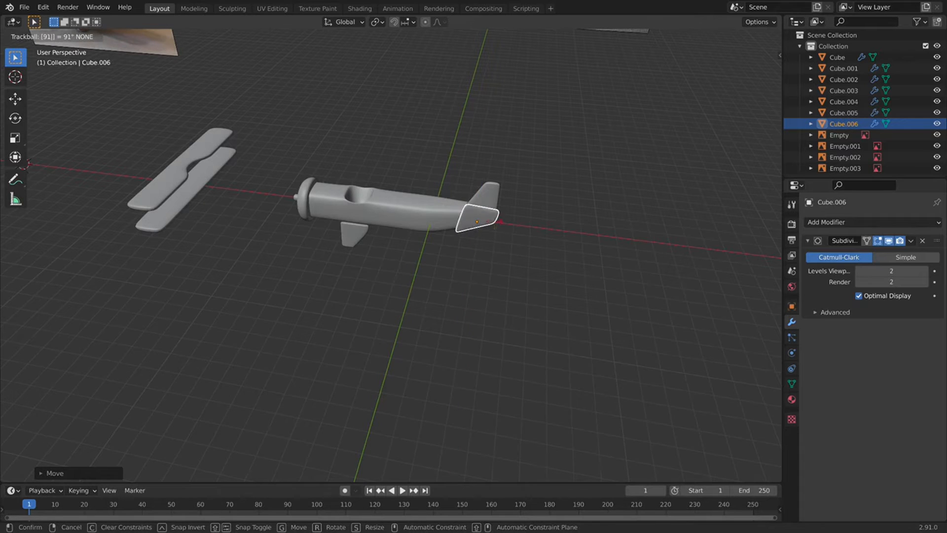
{"action": "key", "text": "Return"}
{"action": "key", "text": "super+z"}
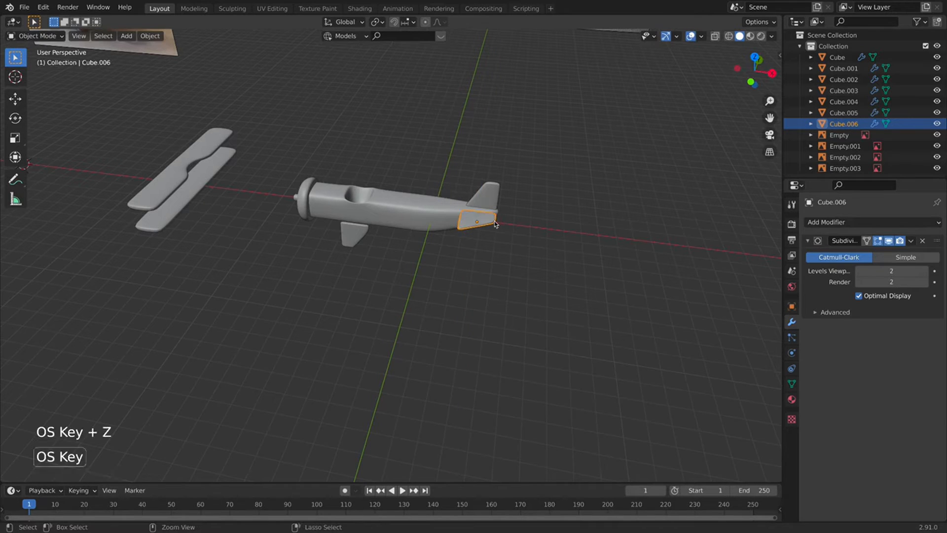
{"action": "key", "text": "r"}
{"action": "key", "text": "z"}
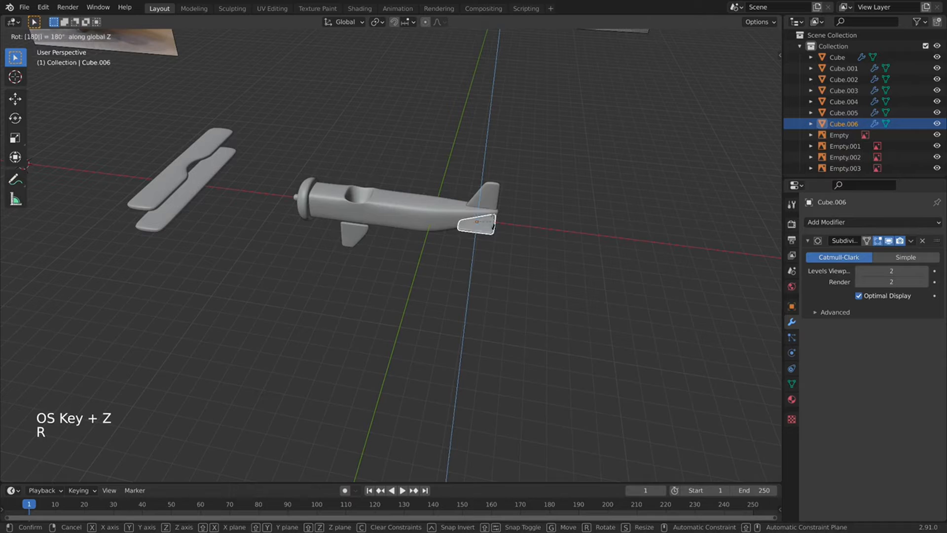
{"action": "left_click", "coordinate": [495, 224]}
{"action": "scroll", "coordinate": [498, 223], "scroll_direction": "up", "scroll_amount": 4}
{"action": "scroll", "coordinate": [498, 223], "scroll_direction": "down", "scroll_amount": 6}
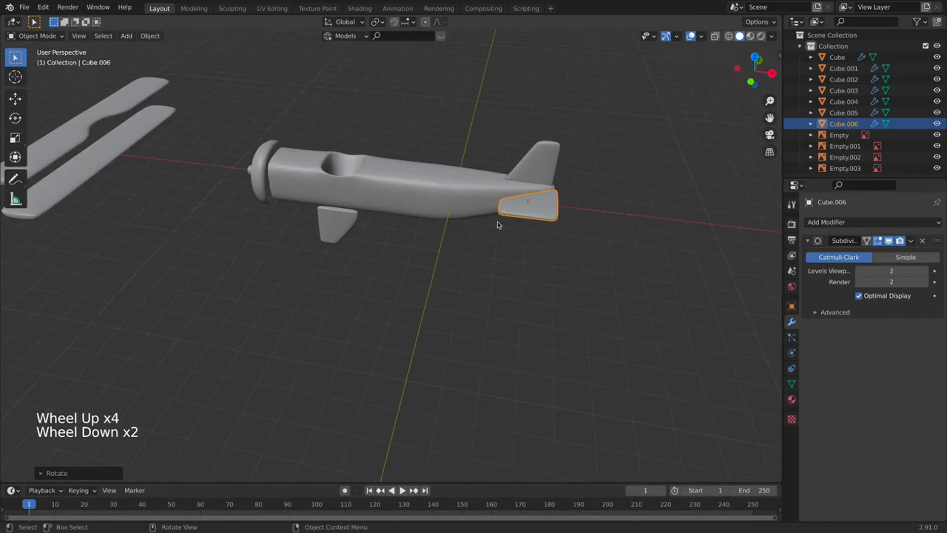
Flip the piece 180° about X and check the tail in front orthographic view.
{"action": "key", "text": "r"}
{"action": "key", "text": "x"}
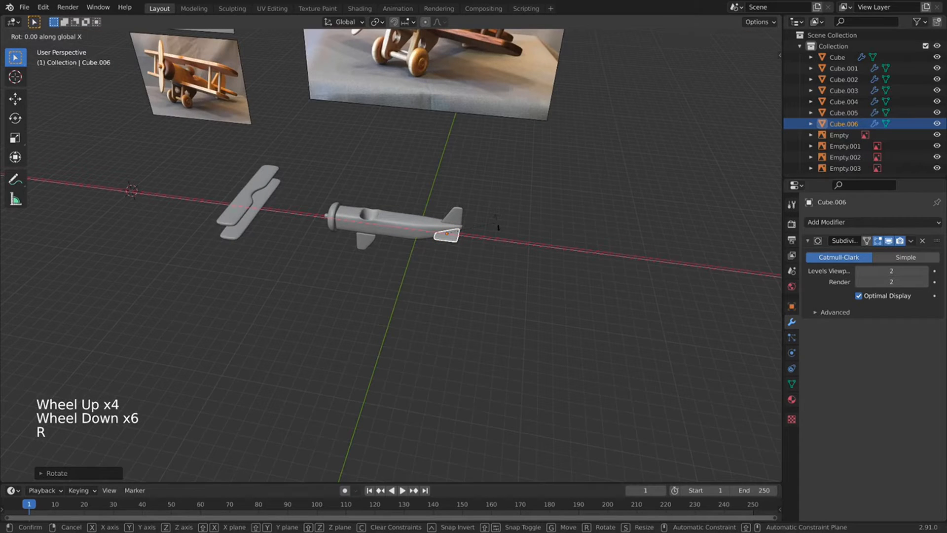
{"action": "type", "text": "180"}
{"action": "key", "text": "Return"}
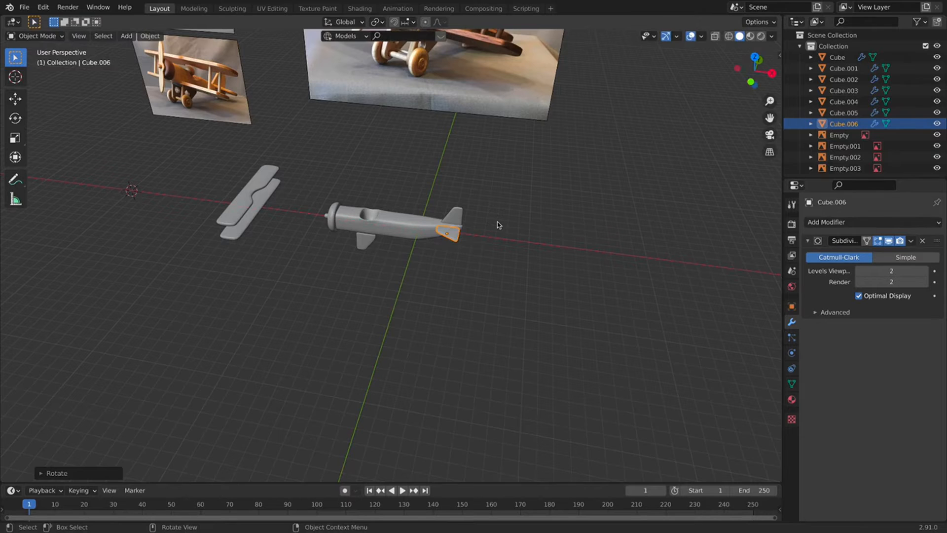
{"action": "scroll", "coordinate": [498, 225], "scroll_direction": "up", "scroll_amount": 2}
{"action": "middle_click_drag", "start_coordinate": [496, 225], "coordinate": [390, 206]}
{"action": "scroll", "coordinate": [383, 203], "scroll_direction": "up", "scroll_amount": 3}
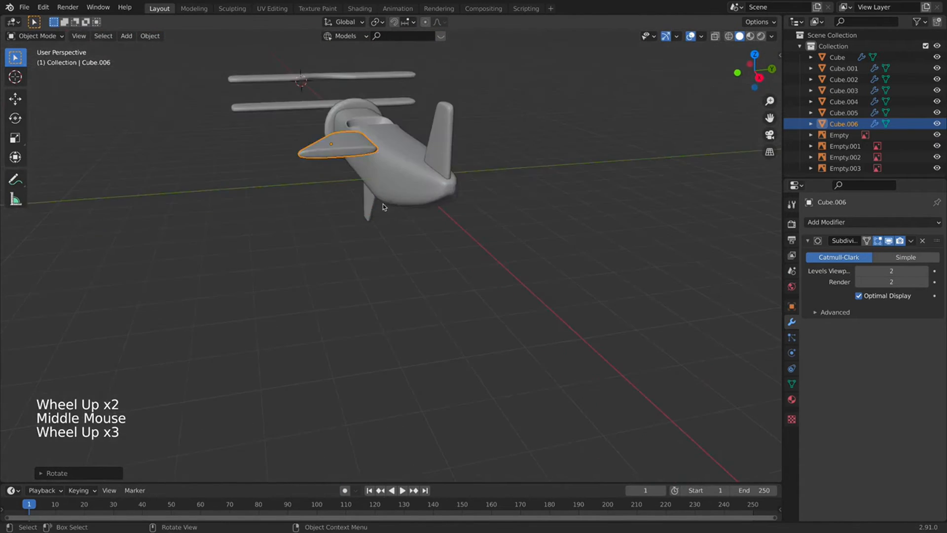
{"action": "key", "text": "KP_1"}
Lower the stabilizer onto the fuselage and slide it along X onto the tail.
{"action": "key", "text": "g"}
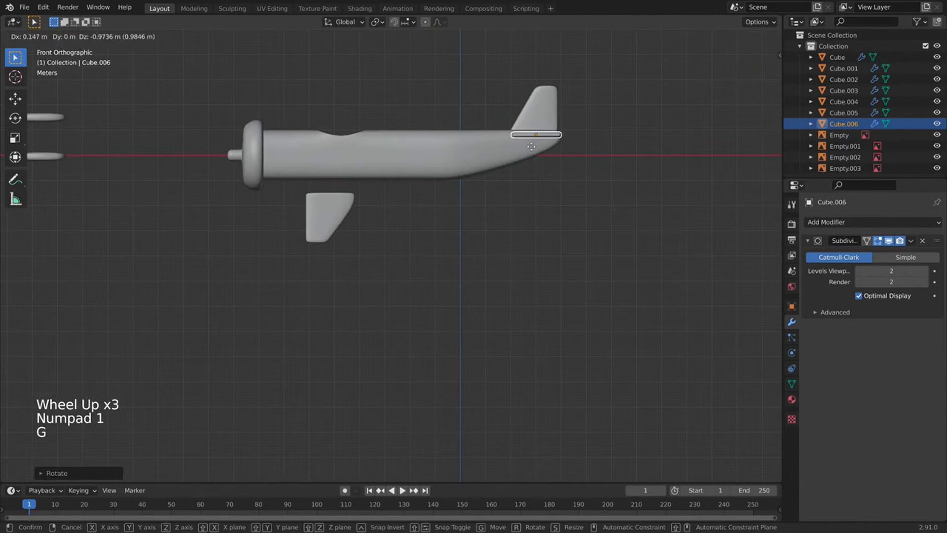
{"action": "left_click", "coordinate": [559, 149]}
{"action": "middle_click_drag", "start_coordinate": [560, 149], "coordinate": [310, 320]}
{"action": "key", "text": "g"}
{"action": "key", "text": "x"}
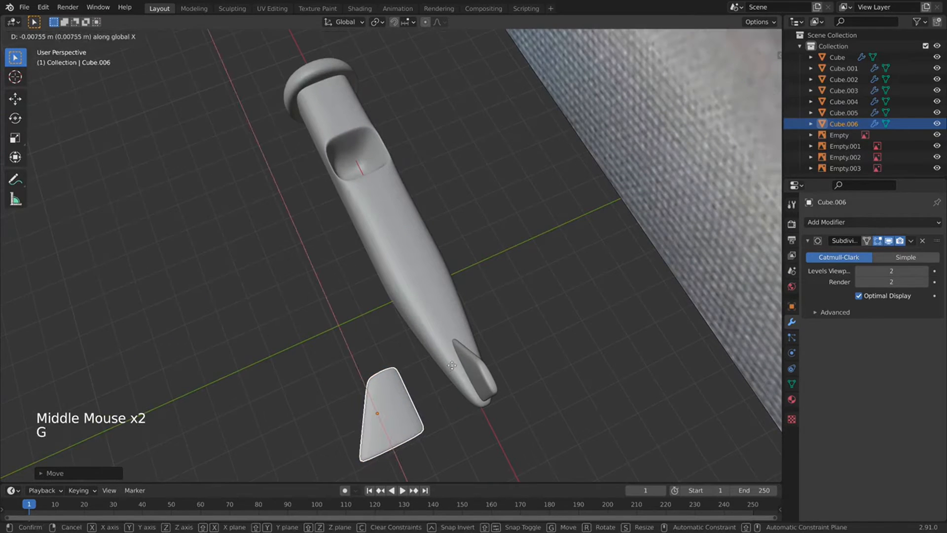
{"action": "left_click", "coordinate": [466, 365]}
Fine-tune the stabilizer's position in top view and duplicate it in place as Cube.007.
{"action": "key", "text": "KP_7"}
{"action": "middle_click_drag", "start_coordinate": [615, 247], "coordinate": [560, 232], "text": "shift"}
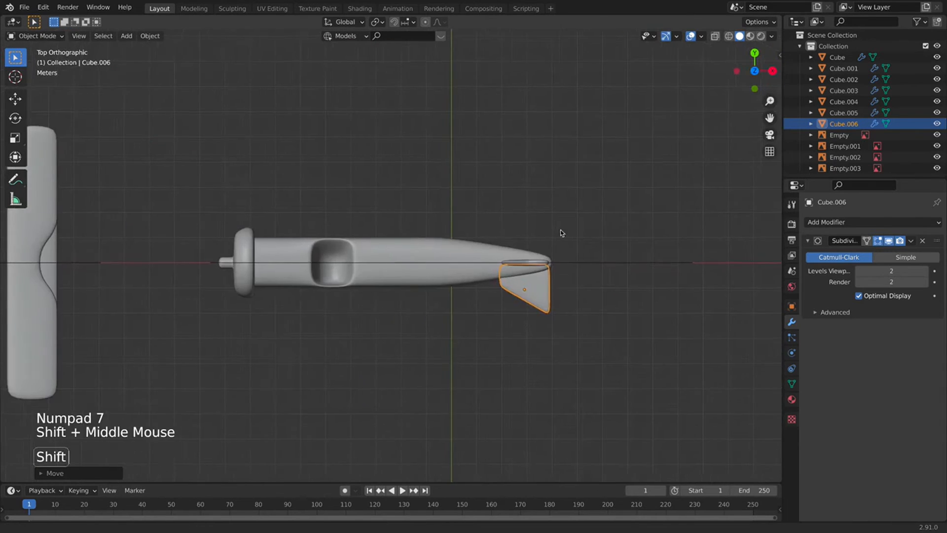
{"action": "scroll", "coordinate": [620, 253], "scroll_direction": "up", "scroll_amount": 3}
{"action": "key", "text": "g"}
{"action": "left_click", "coordinate": [623, 256]}
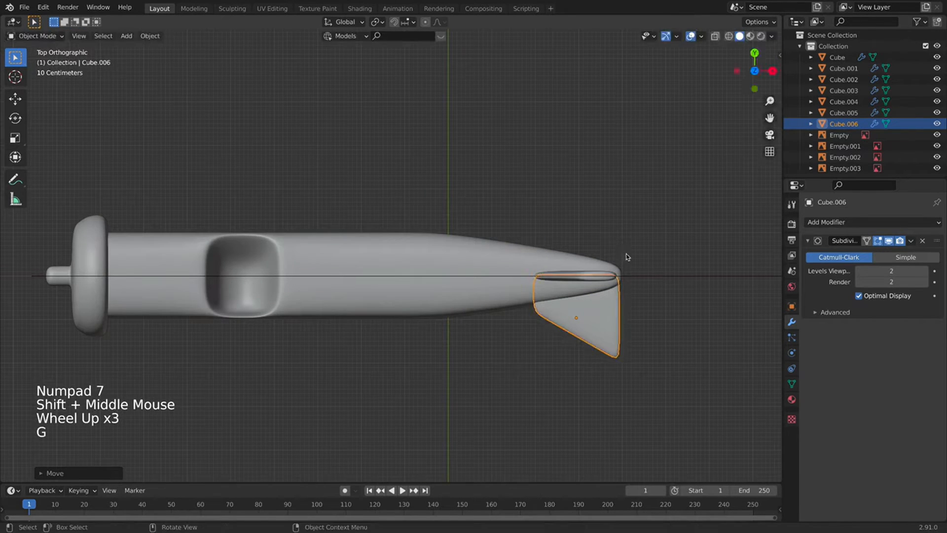
{"action": "key", "text": "shift+d"}
{"action": "right_click", "coordinate": [643, 200]}
Flip the copy 180° about X and move it along Y to the tail's opposite side.
{"action": "key", "text": "r"}
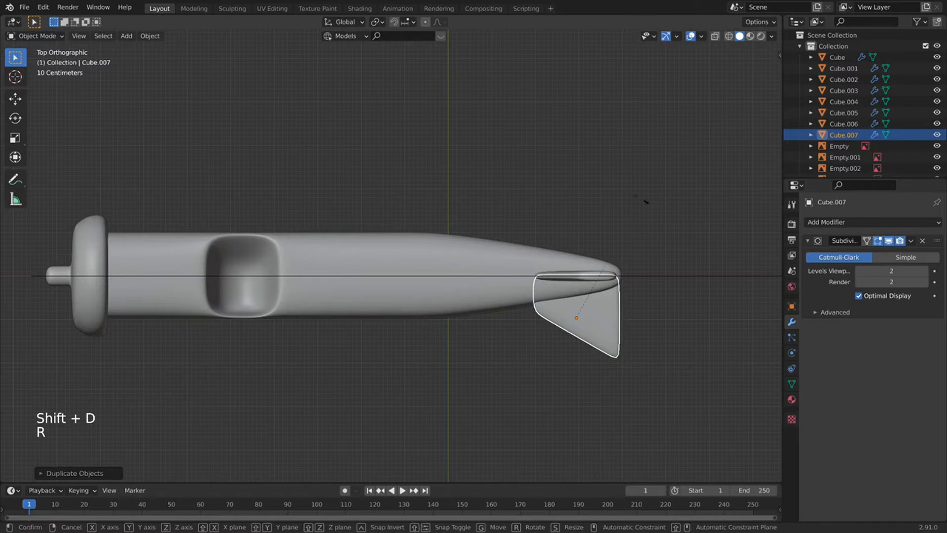
{"action": "type", "text": "x180"}
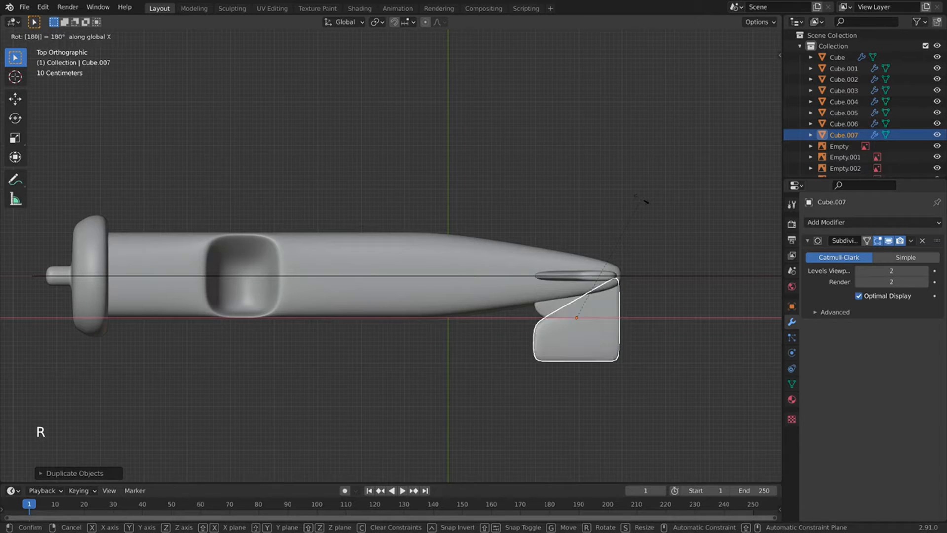
{"action": "key", "text": "Return"}
{"action": "key", "text": "g"}
{"action": "key", "text": "y"}
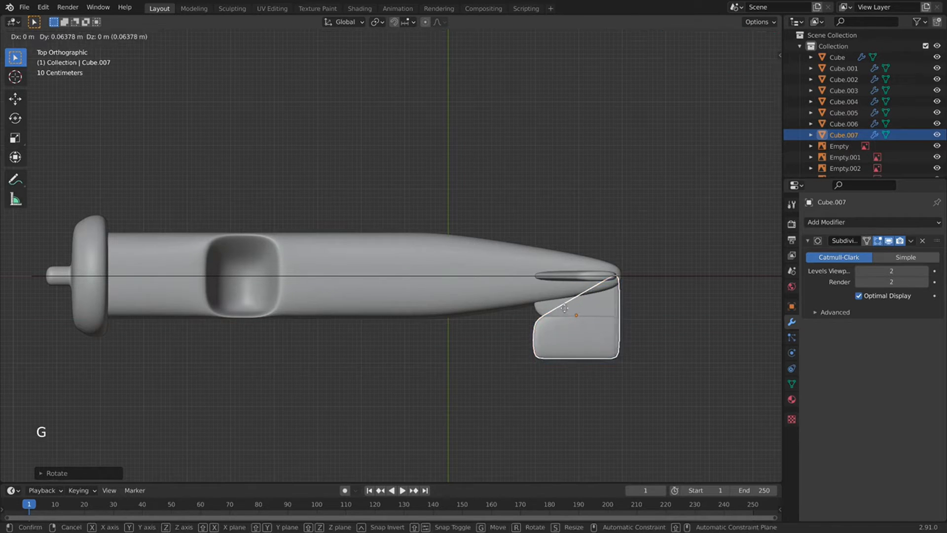
{"action": "scroll", "coordinate": [559, 251], "scroll_direction": "down", "scroll_amount": 4}
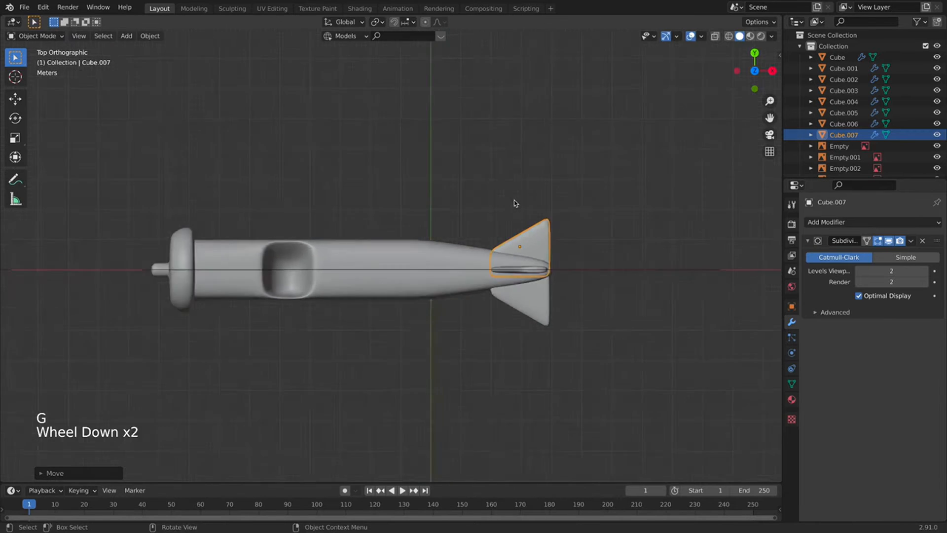
{"action": "left_click", "coordinate": [553, 321]}
Orbit, zoom and pan to review the plane, the reference photos and the stabilizer pair.
{"action": "middle_click_drag", "start_coordinate": [554, 321], "coordinate": [459, 238]}
{"action": "scroll", "coordinate": [415, 243], "scroll_direction": "down", "scroll_amount": 7}
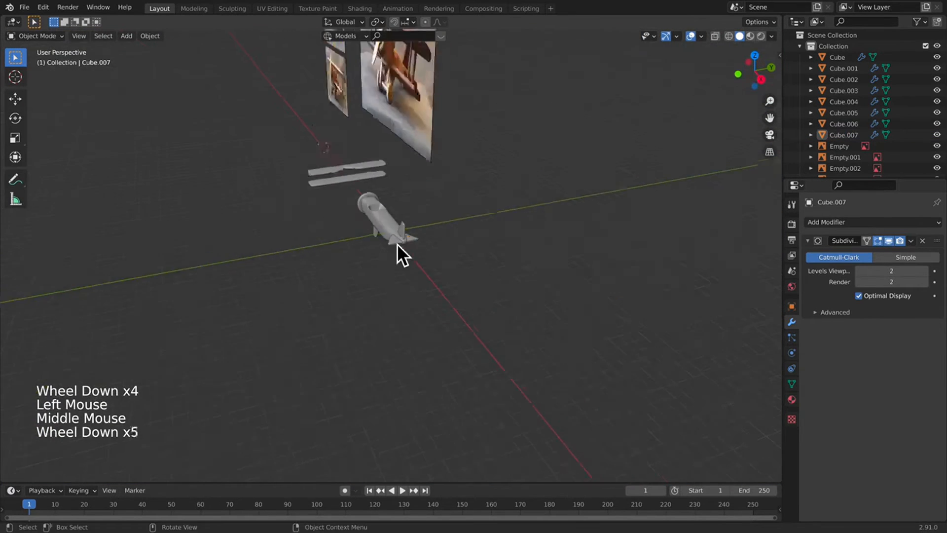
{"action": "middle_click_drag", "start_coordinate": [425, 292], "coordinate": [532, 398], "text": "shift"}
{"action": "middle_click_drag", "start_coordinate": [442, 185], "coordinate": [455, 184]}
{"action": "scroll", "coordinate": [456, 183], "scroll_direction": "up", "scroll_amount": 3}
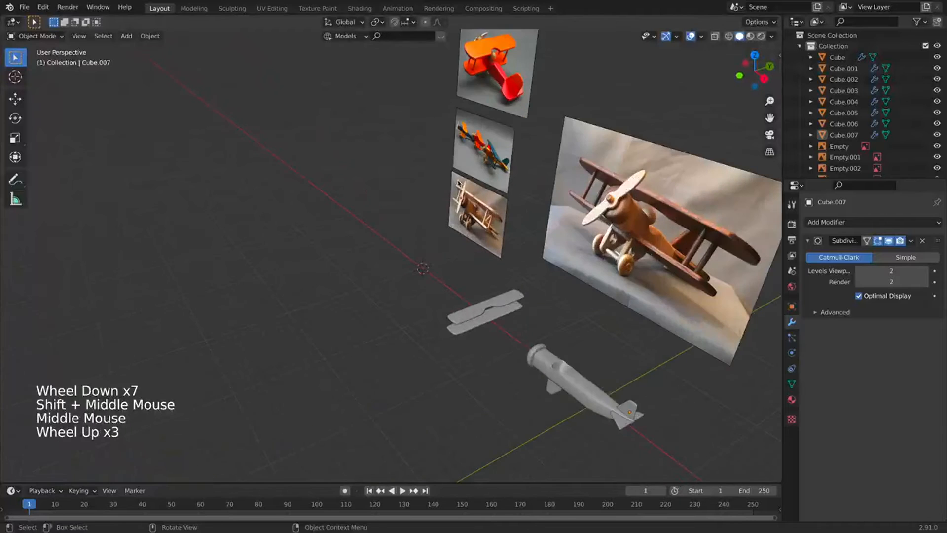
{"action": "middle_click_drag", "start_coordinate": [524, 253], "coordinate": [551, 229], "text": "shift"}
{"action": "scroll", "coordinate": [542, 143], "scroll_direction": "up", "scroll_amount": 2}
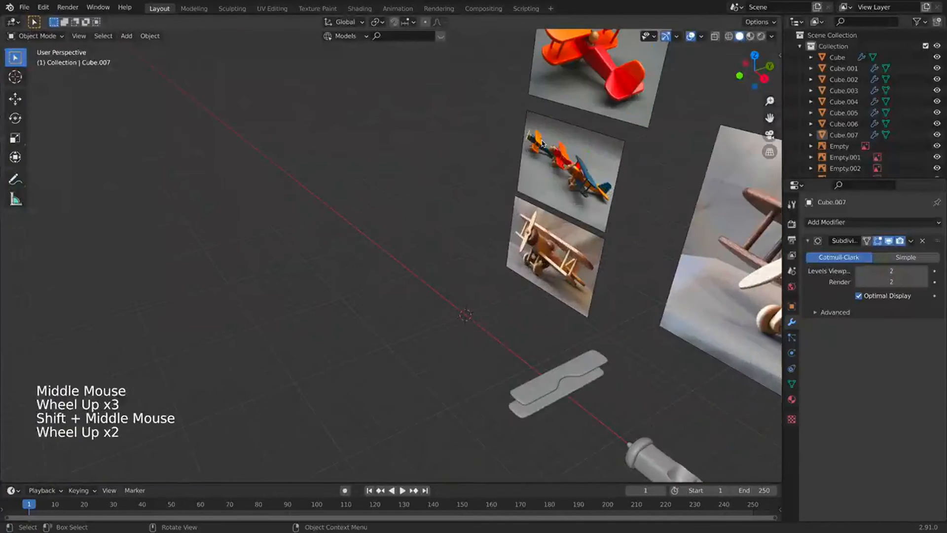
{"action": "middle_click_drag", "start_coordinate": [597, 172], "coordinate": [498, 126], "text": "shift"}
{"action": "middle_click_drag", "start_coordinate": [567, 459], "coordinate": [545, 417], "text": "shift"}
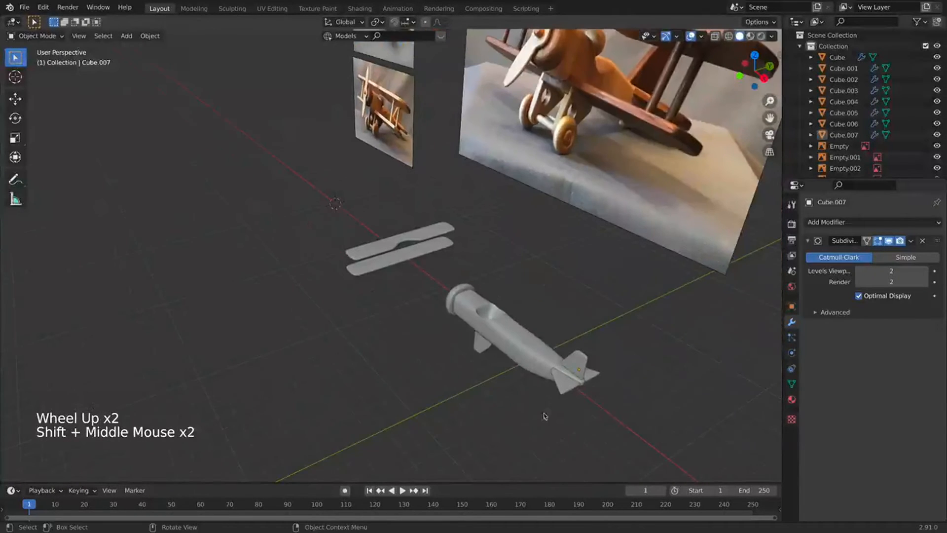
Select both horizontal tail fins and edit their mesh from the top view.
{"action": "left_click", "coordinate": [566, 394]}
{"action": "left_click", "coordinate": [568, 380]}
{"action": "left_click", "coordinate": [571, 379], "text": "shift"}
{"action": "key", "text": "Tab"}
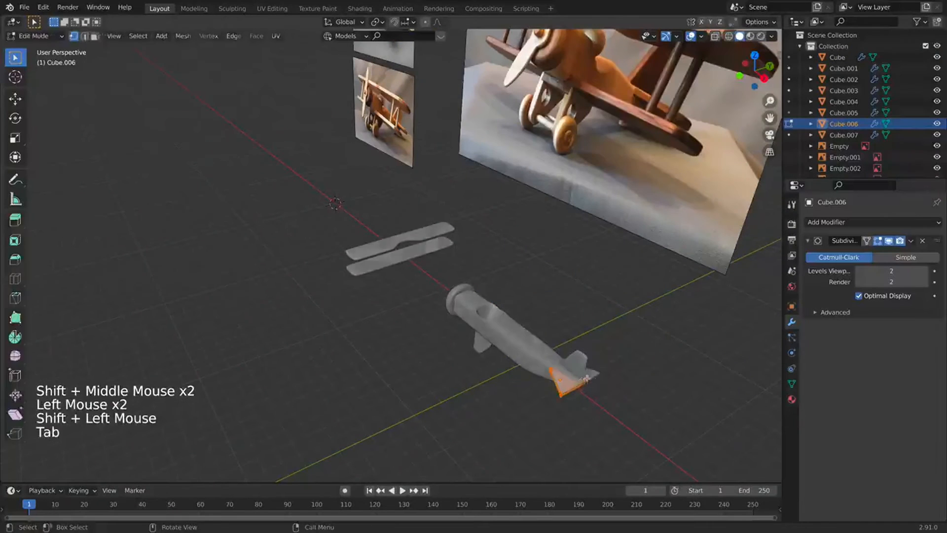
{"action": "key", "text": "Tab"}
{"action": "left_click", "coordinate": [595, 378], "text": "shift"}
{"action": "key", "text": "Tab"}
{"action": "key", "text": "Tab"}
{"action": "key", "text": "KP_7"}
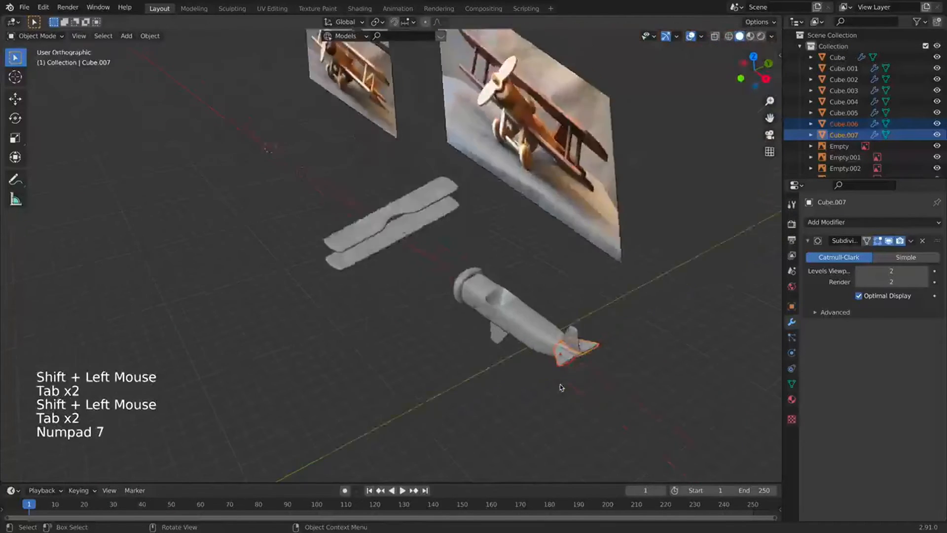
{"action": "middle_click_drag", "start_coordinate": [592, 291], "coordinate": [512, 219], "text": "shift"}
{"action": "scroll", "coordinate": [546, 266], "scroll_direction": "up", "scroll_amount": 3}
{"action": "key", "text": "Tab"}
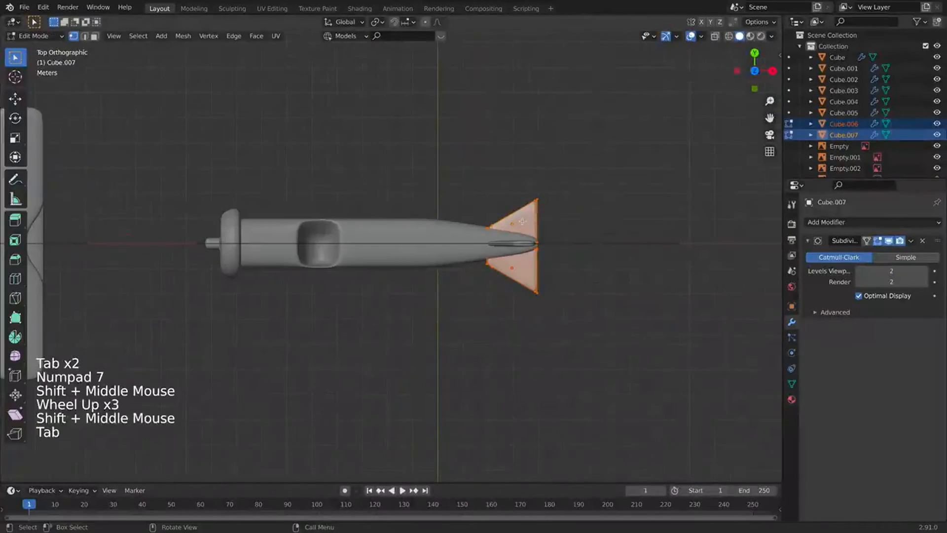
Add loop cuts across the tail fins near their root.
{"action": "key", "text": "super+r"}
{"action": "left_click", "coordinate": [515, 215]}
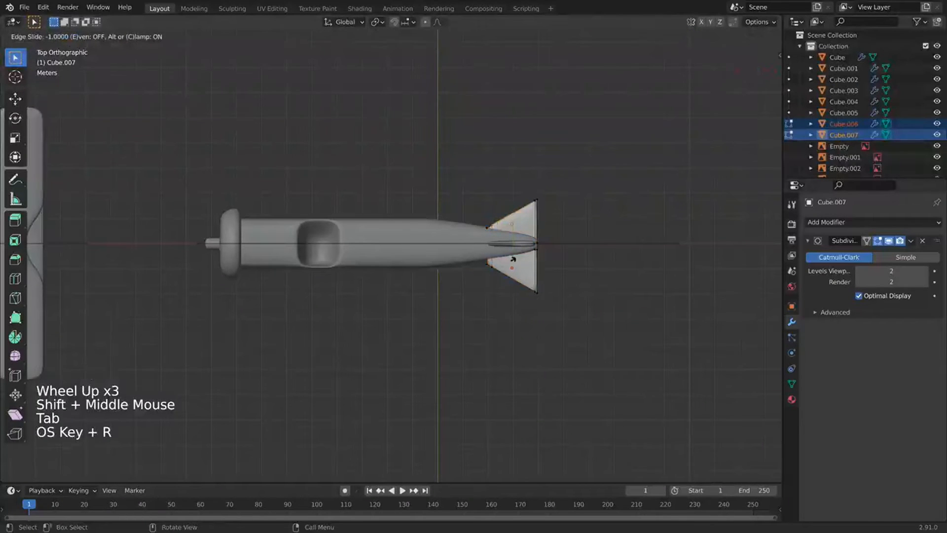
{"action": "left_click", "coordinate": [507, 278]}
{"action": "key", "text": "super+r"}
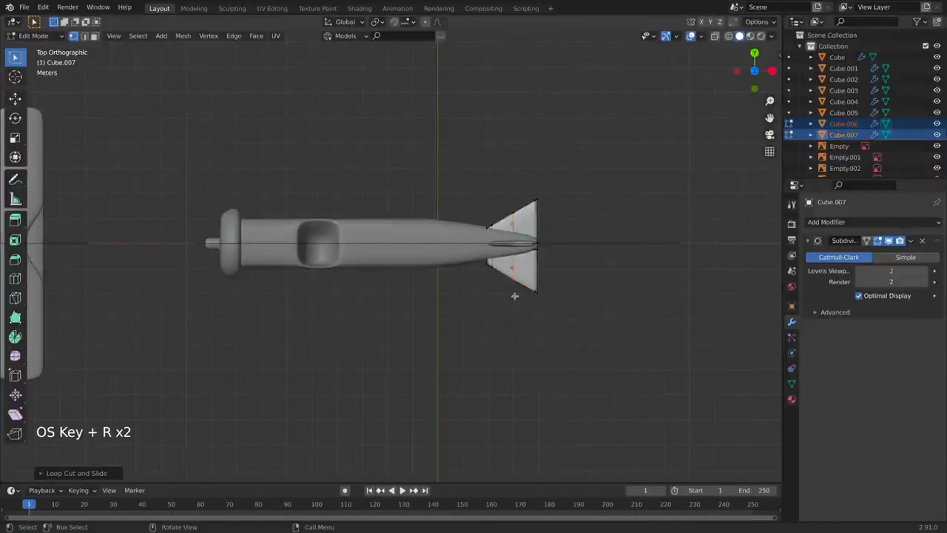
{"action": "left_click", "coordinate": [512, 193]}
{"action": "left_click", "coordinate": [475, 228]}
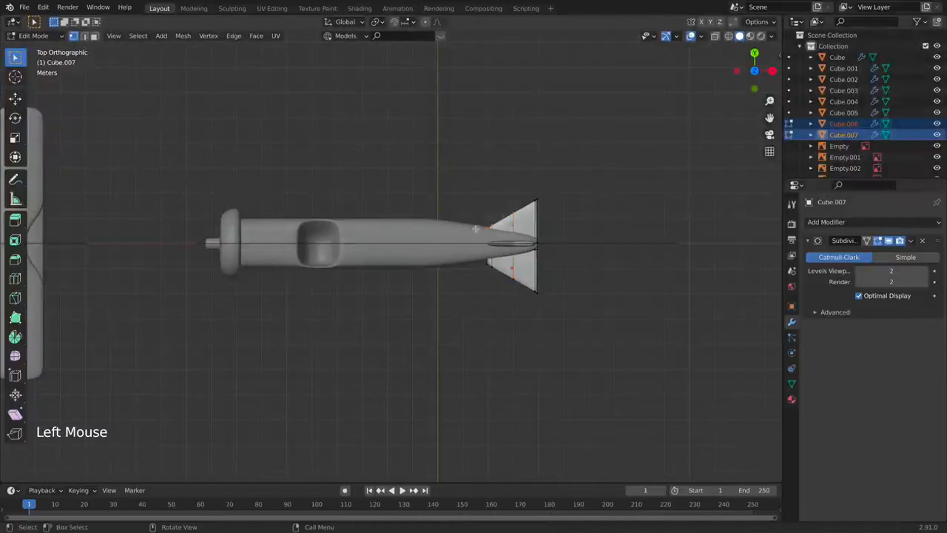
{"action": "key", "text": "s"}
{"action": "key", "text": "y"}
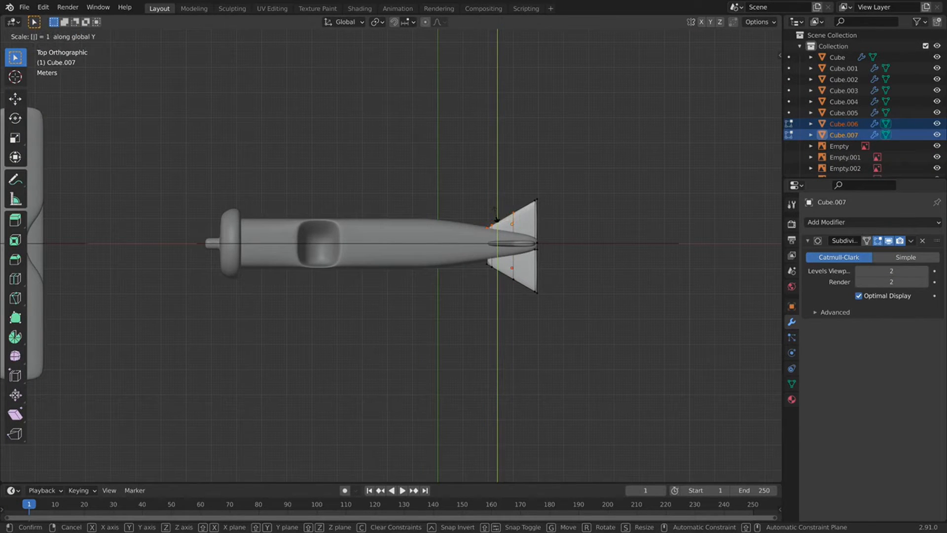
{"action": "key", "text": "Escape"}
In X-ray, scale the root's top and bottom vertices to 0 on Y, then exit Edit Mode.
{"action": "left_click", "coordinate": [710, 37]}
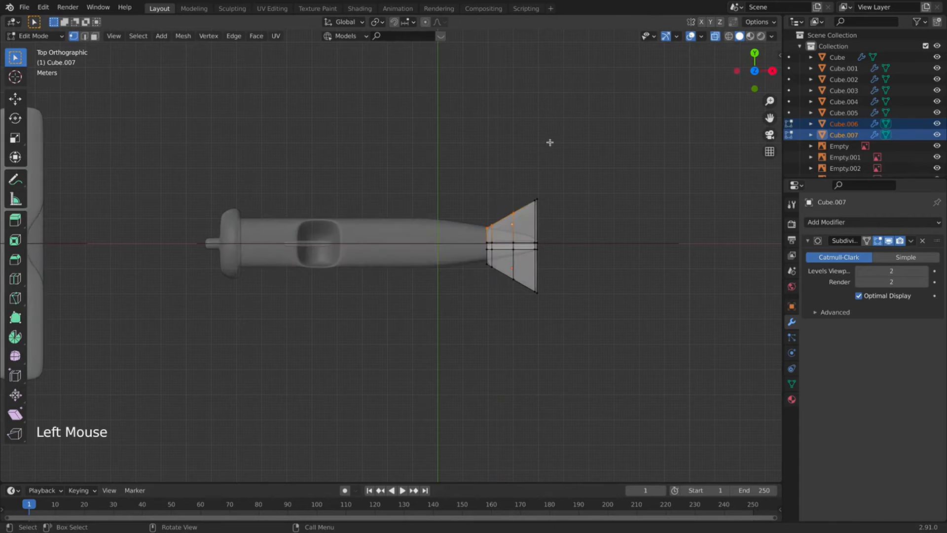
{"action": "scroll", "coordinate": [549, 141], "scroll_direction": "up", "scroll_amount": 3}
{"action": "triple_click", "coordinate": [605, 162]}
{"action": "left_click_drag", "start_coordinate": [621, 151], "coordinate": [544, 215]}
{"action": "type", "text": "sy"}
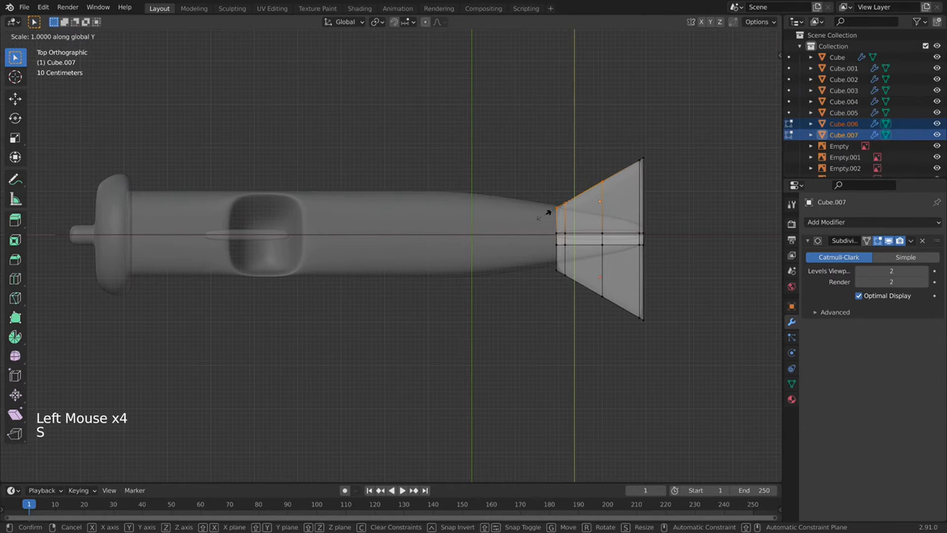
{"action": "type", "text": "0"}
{"action": "key", "text": "Return"}
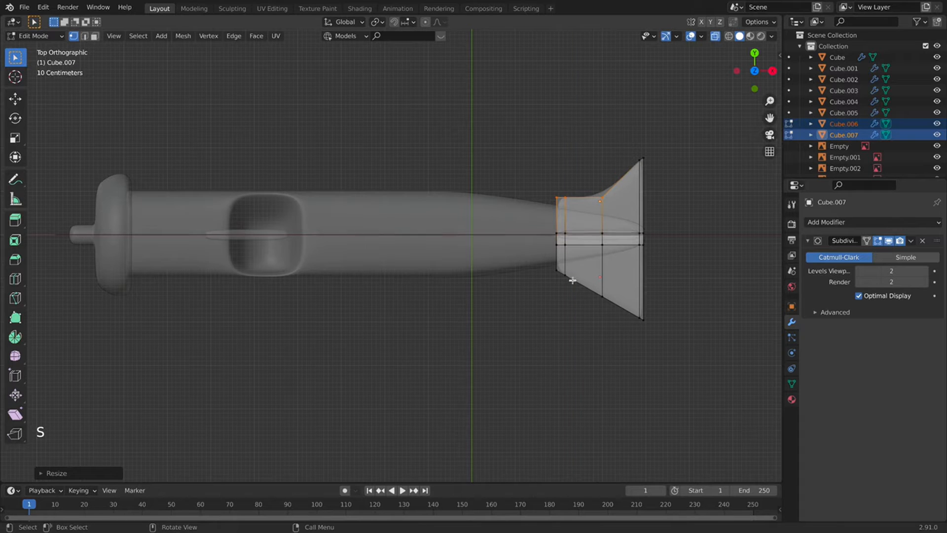
{"action": "left_click_drag", "start_coordinate": [611, 312], "coordinate": [530, 258]}
{"action": "type", "text": "s"}
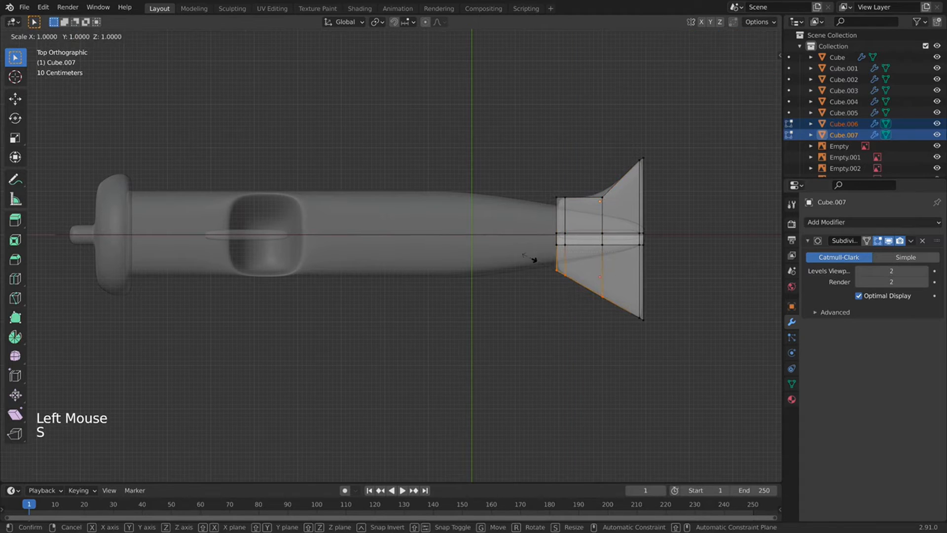
{"action": "type", "text": "y0"}
{"action": "key", "text": "Return"}
{"action": "key", "text": "Tab"}
{"action": "left_click", "coordinate": [640, 383]}
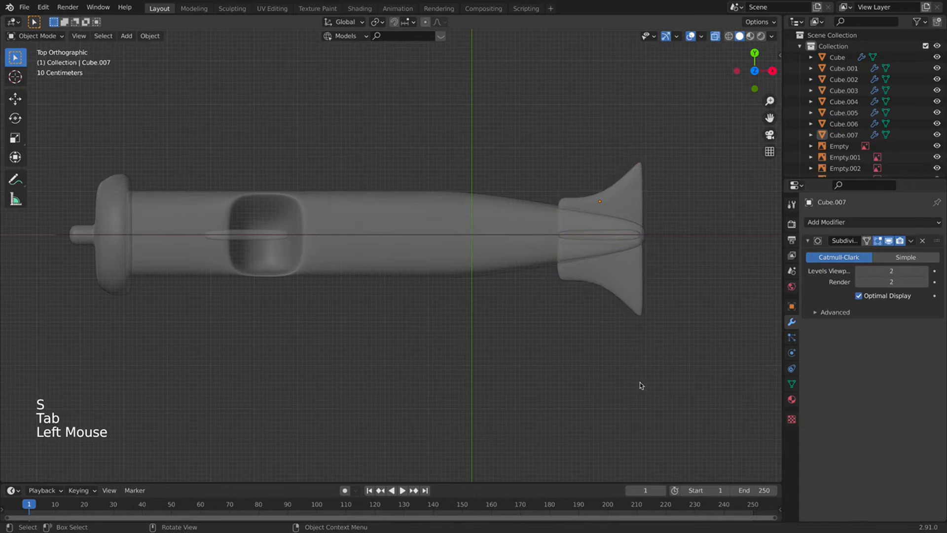
Turn off X-ray and orbit and pan the view to inspect the reference photo planes.
{"action": "middle_click_drag", "start_coordinate": [640, 382], "coordinate": [566, 294]}
{"action": "left_click", "coordinate": [714, 36]}
{"action": "scroll", "coordinate": [598, 202], "scroll_direction": "down", "scroll_amount": 5}
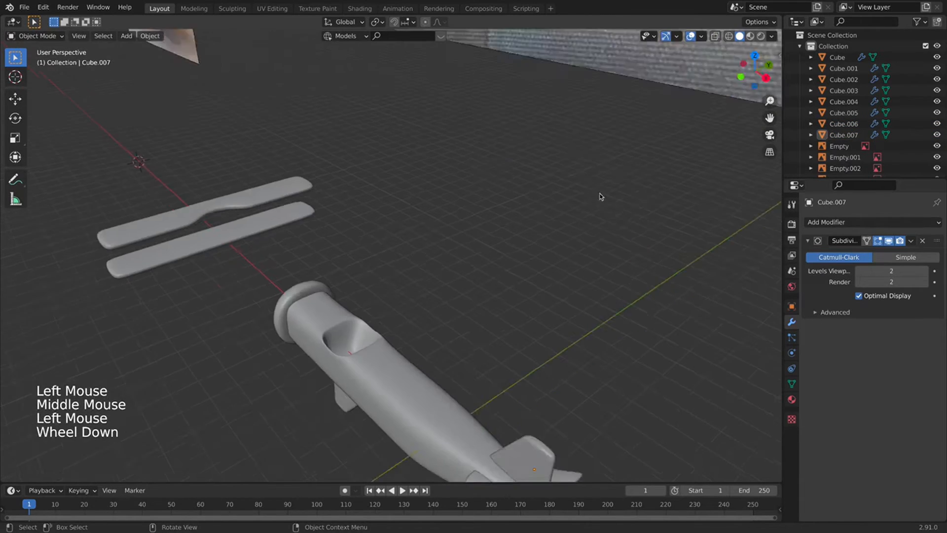
{"action": "middle_click_drag", "start_coordinate": [457, 358], "coordinate": [539, 297], "text": "shift"}
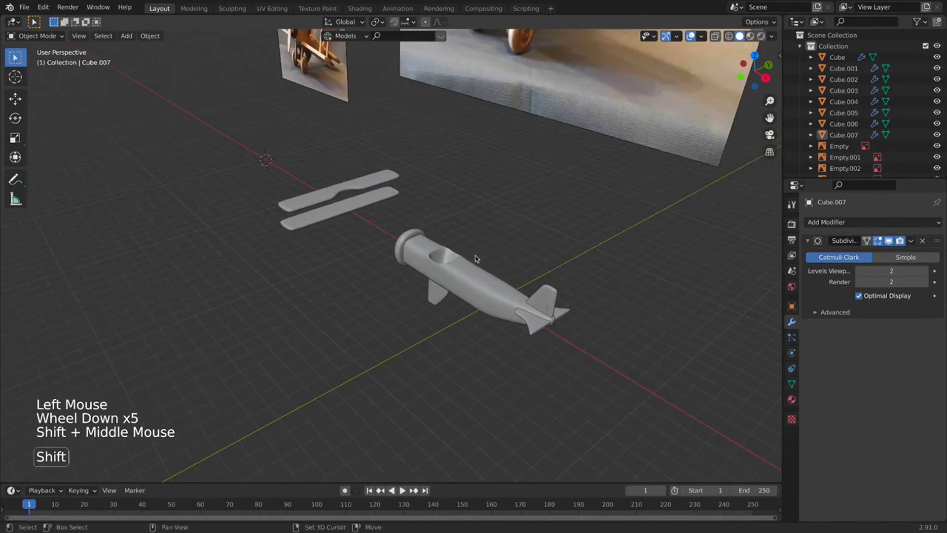
{"action": "middle_click_drag", "start_coordinate": [476, 260], "coordinate": [522, 464], "text": "shift"}
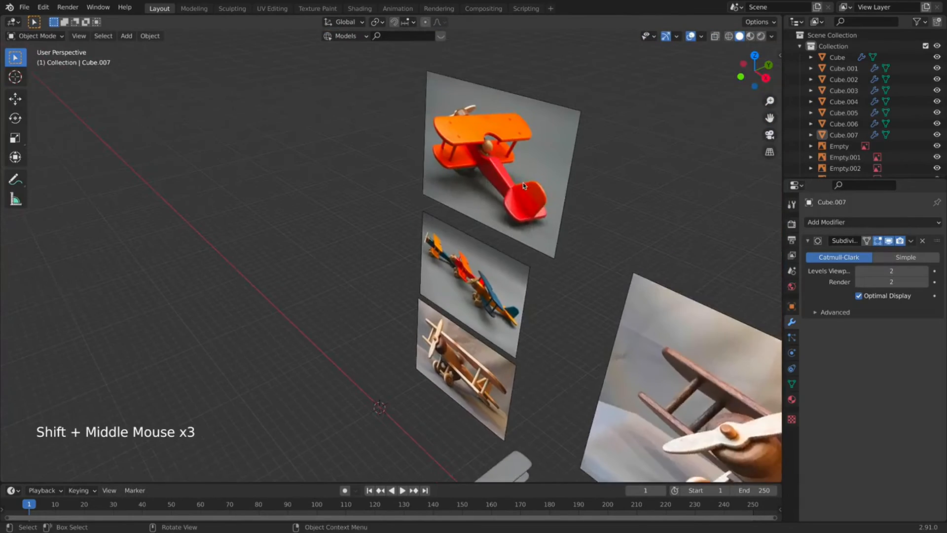
{"action": "scroll", "coordinate": [564, 292], "scroll_direction": "up", "scroll_amount": 1}
{"action": "mouse_move", "coordinate": [564, 291]}
{"action": "middle_mouse_down", "text": "shift"}
{"action": "mouse_move", "coordinate": [570, 301]}
{"action": "mouse_move", "coordinate": [549, 285]}
{"action": "middle_mouse_up", "text": "shift"}
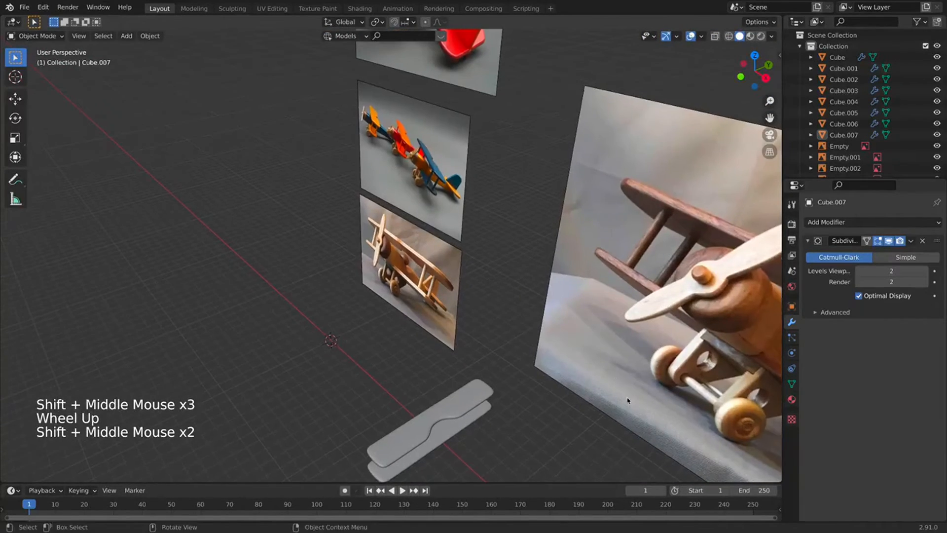
{"action": "middle_click_drag", "start_coordinate": [628, 398], "coordinate": [594, 374], "text": "shift"}
{"action": "scroll", "coordinate": [480, 308], "scroll_direction": "down", "scroll_amount": 3}
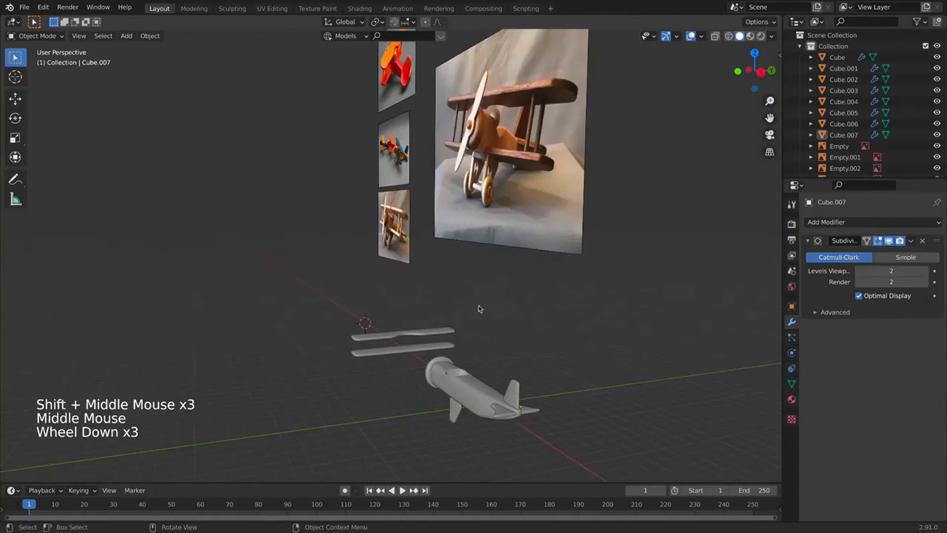
{"action": "middle_click_drag", "start_coordinate": [479, 309], "coordinate": [443, 345]}
Undo the tail fin reshaping back to the triangular fins and switch to top view.
{"action": "key", "text": "super+z"}
{"action": "key", "text": "super+z"}
{"action": "key", "text": "super+z"}
{"action": "key", "text": "super+z"}
{"action": "scroll", "coordinate": [480, 324], "scroll_direction": "down", "scroll_amount": 1}
{"action": "scroll", "coordinate": [480, 323], "scroll_direction": "up", "scroll_amount": 6}
{"action": "key", "text": "super+z"}
{"action": "middle_click_drag", "start_coordinate": [443, 345], "coordinate": [489, 113]}
{"action": "key", "text": "KP_7"}
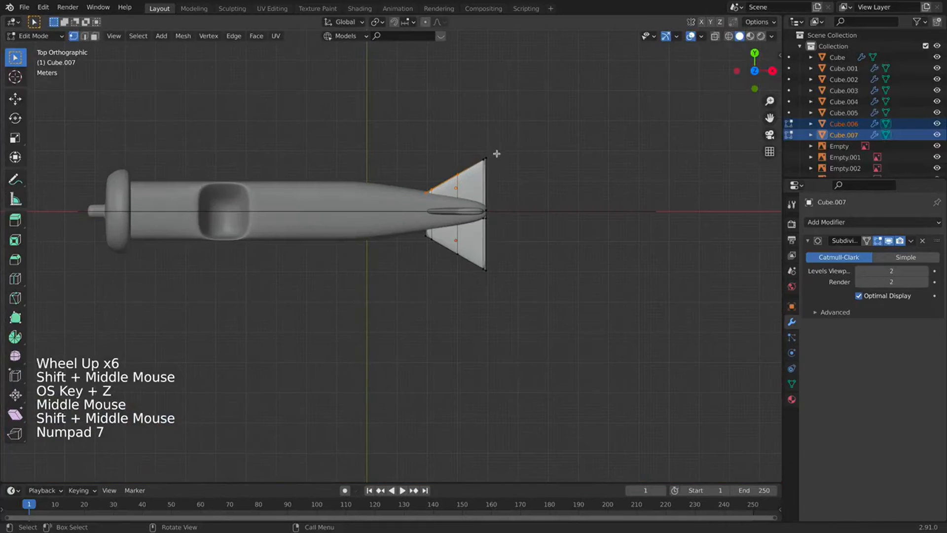
Flatten the selected fin vertex loop to zero along the Y axis.
{"action": "left_click", "coordinate": [494, 131]}
{"action": "key", "text": "s"}
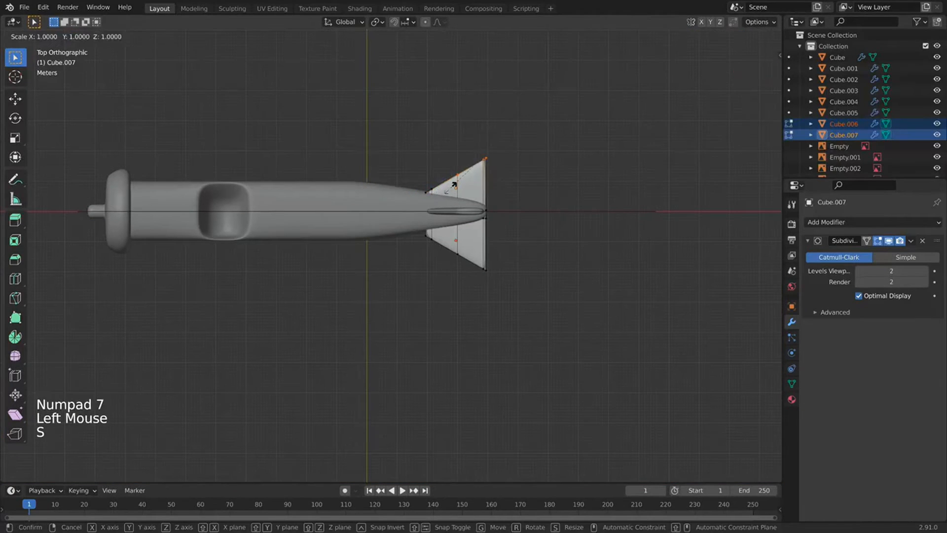
{"action": "key", "text": "y"}
{"action": "key", "text": "0"}
{"action": "key", "text": "Return"}
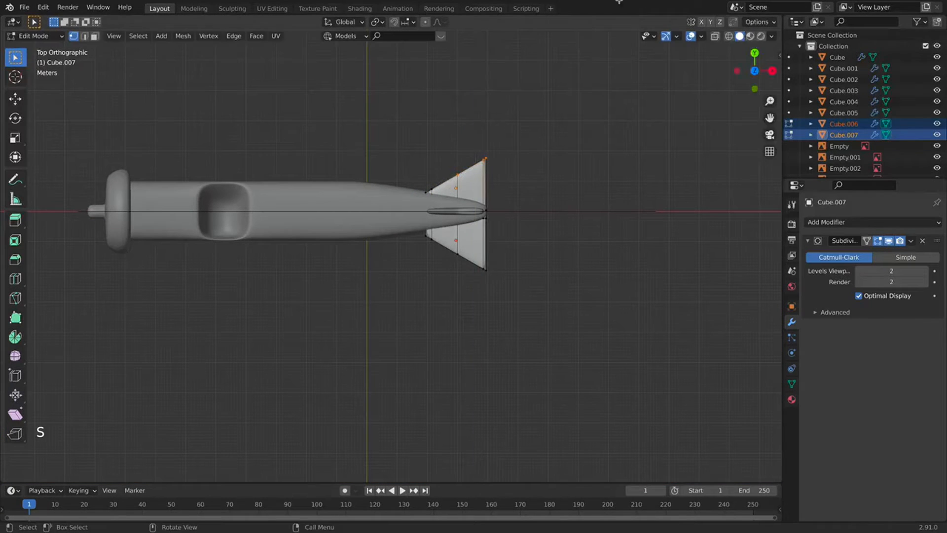
With X-ray on, flatten the fins' top vertices to zero along Y for a straight top edge.
{"action": "left_click", "coordinate": [715, 36]}
{"action": "left_click_drag", "start_coordinate": [545, 120], "coordinate": [451, 182]}
{"action": "key", "text": "s"}
{"action": "key", "text": "y"}
{"action": "key", "text": "0"}
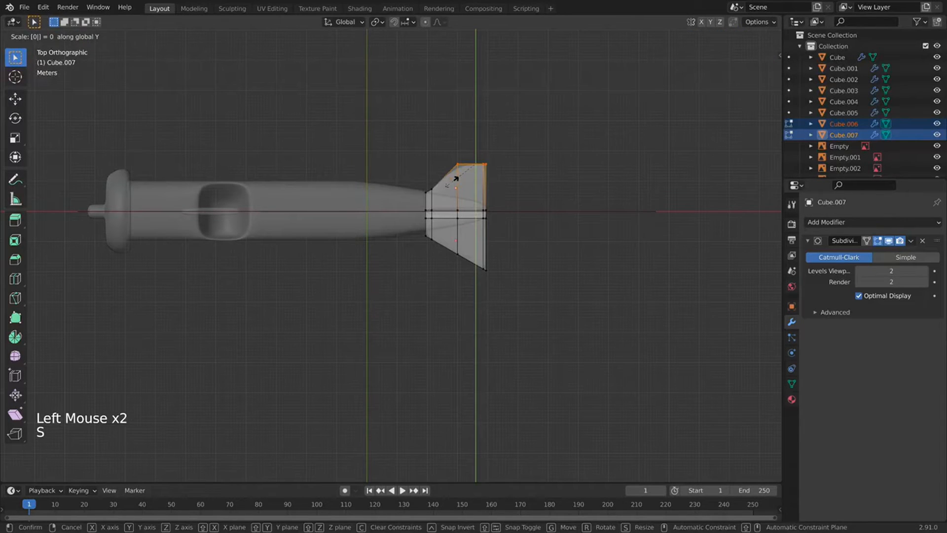
{"action": "key", "text": "Return"}
Flatten the fins' bottom vertices to zero along Y, then return to Object Mode.
{"action": "left_click_drag", "start_coordinate": [498, 296], "coordinate": [439, 228]}
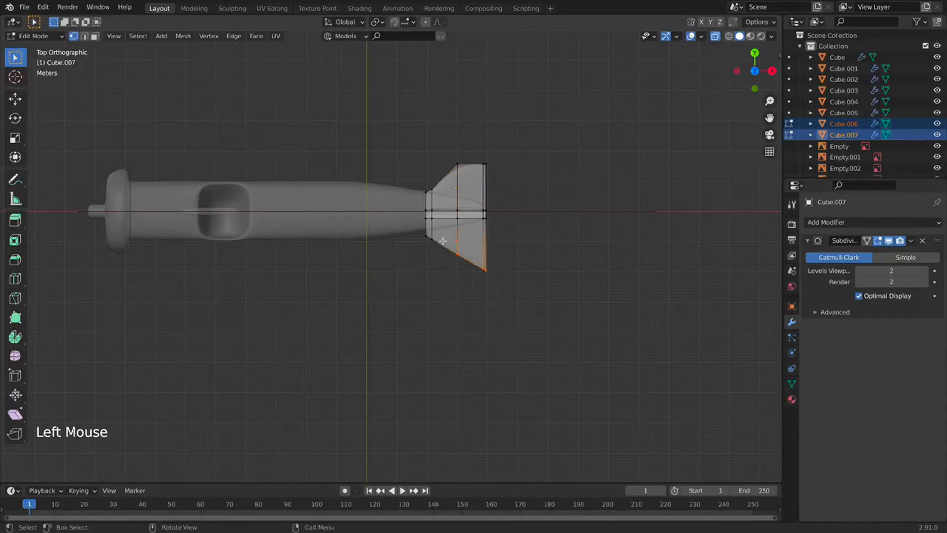
{"action": "key", "text": "s"}
{"action": "key", "text": "y"}
{"action": "key", "text": "0"}
{"action": "key", "text": "Tab"}
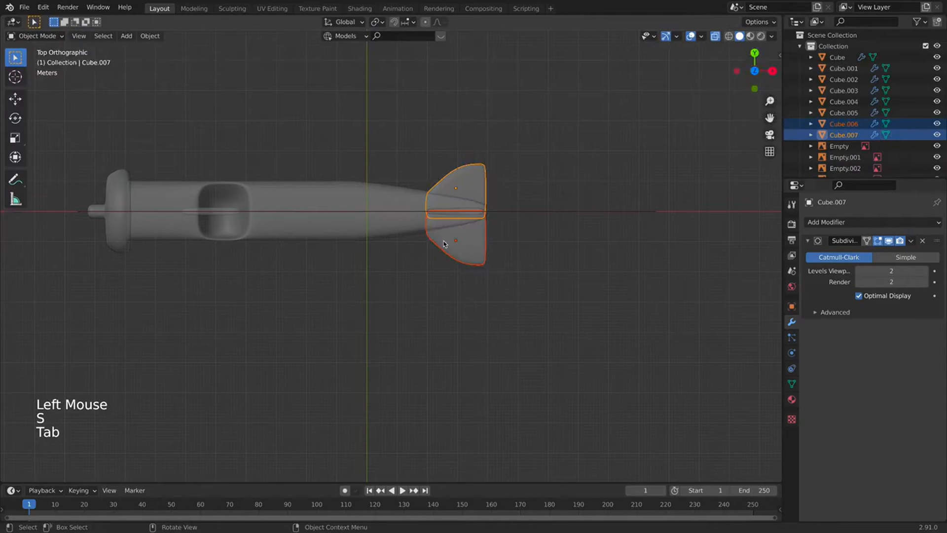
{"action": "left_click", "coordinate": [523, 278]}
{"action": "middle_click_drag", "start_coordinate": [522, 278], "coordinate": [692, 71]}
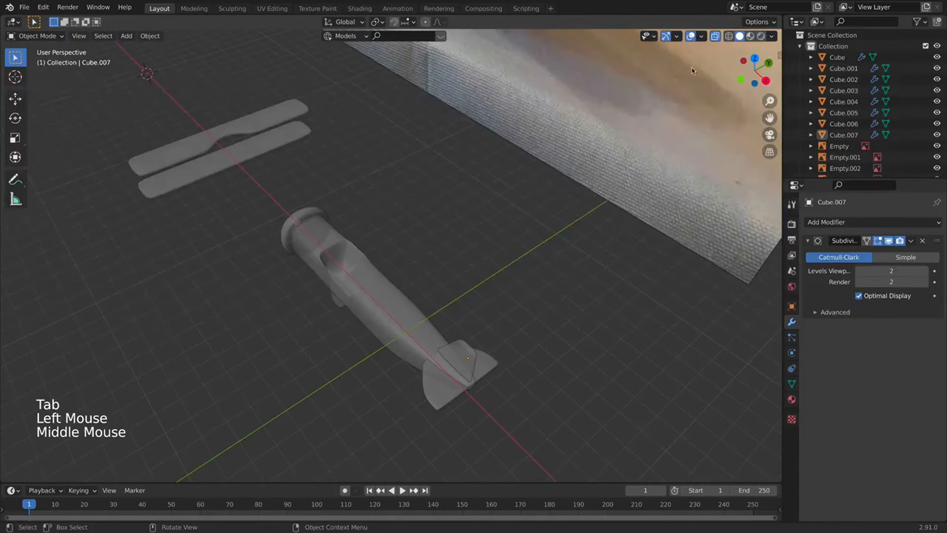
Turn off X-ray, select the lower wing and view the model from the front.
{"action": "left_click", "coordinate": [714, 36]}
{"action": "scroll", "coordinate": [495, 260], "scroll_direction": "down", "scroll_amount": 3}
{"action": "middle_click_drag", "start_coordinate": [494, 260], "coordinate": [481, 172], "text": "shift"}
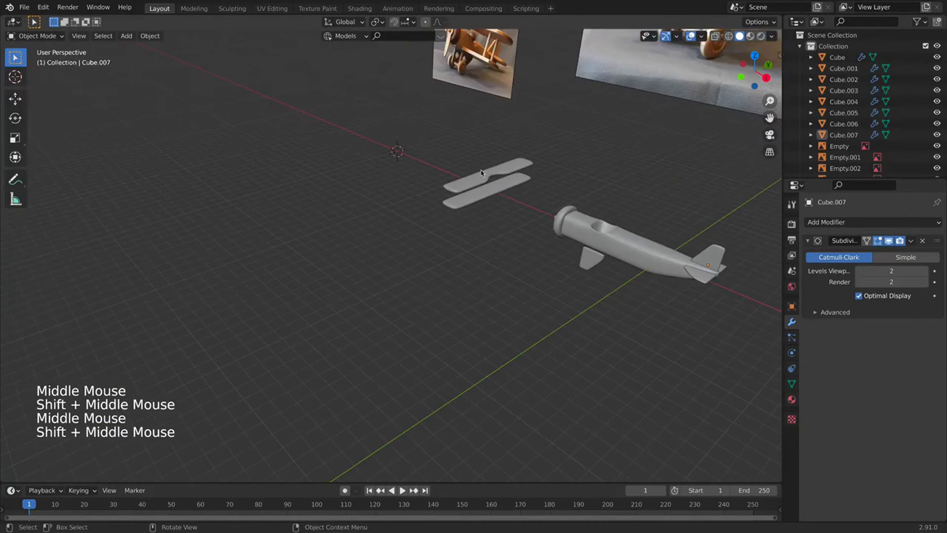
{"action": "left_click", "coordinate": [481, 173]}
{"action": "key", "text": "KP_1"}
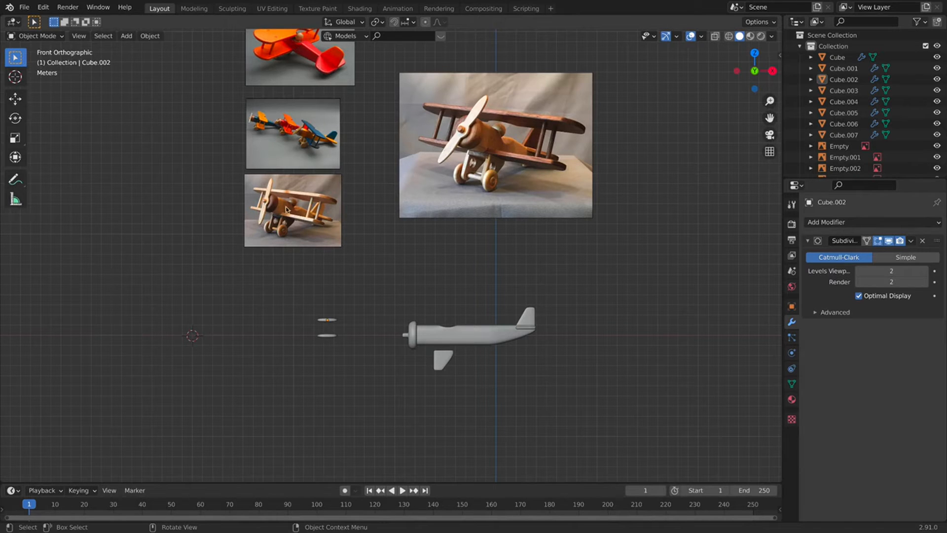
Move both wings along Y onto the fuselage and scale them to fit.
{"action": "left_click_drag", "start_coordinate": [348, 282], "coordinate": [306, 367]}
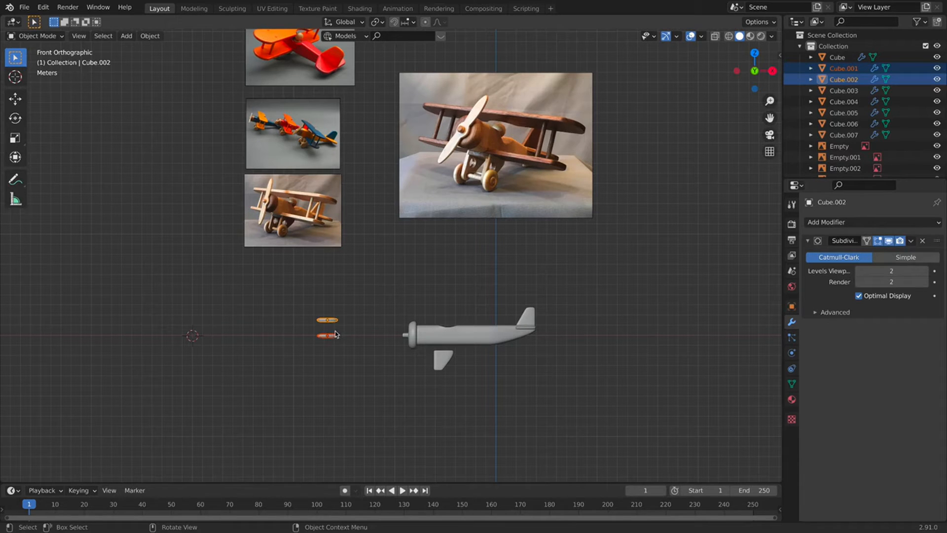
{"action": "key", "text": "g"}
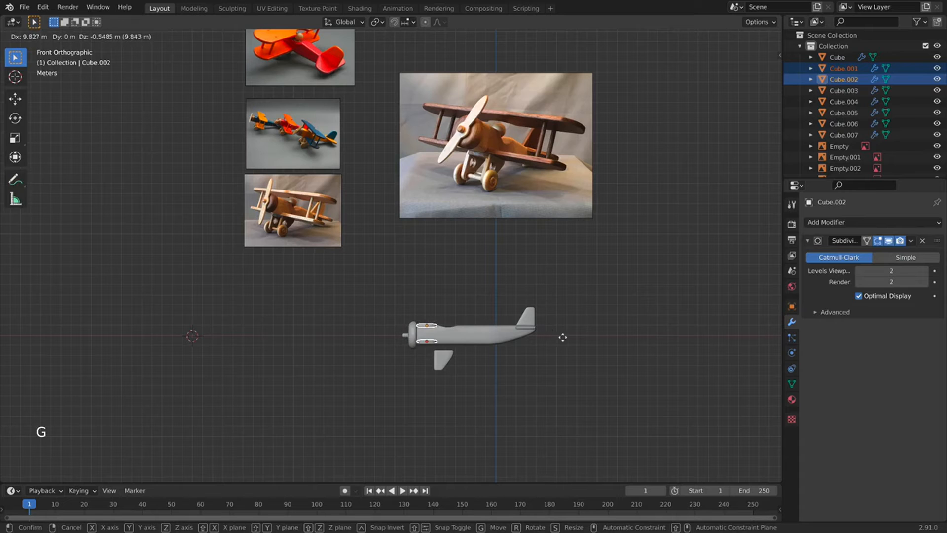
{"action": "left_click", "coordinate": [566, 330]}
{"action": "middle_click_drag", "start_coordinate": [414, 268], "coordinate": [204, 316]}
{"action": "key", "text": "super+z"}
{"action": "key", "text": "g"}
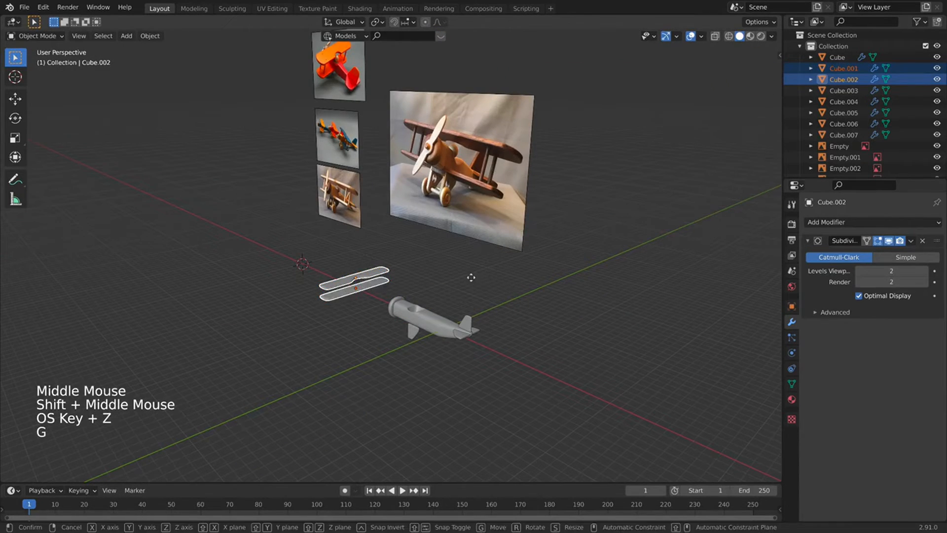
{"action": "key", "text": "y"}
{"action": "left_click", "coordinate": [531, 302]}
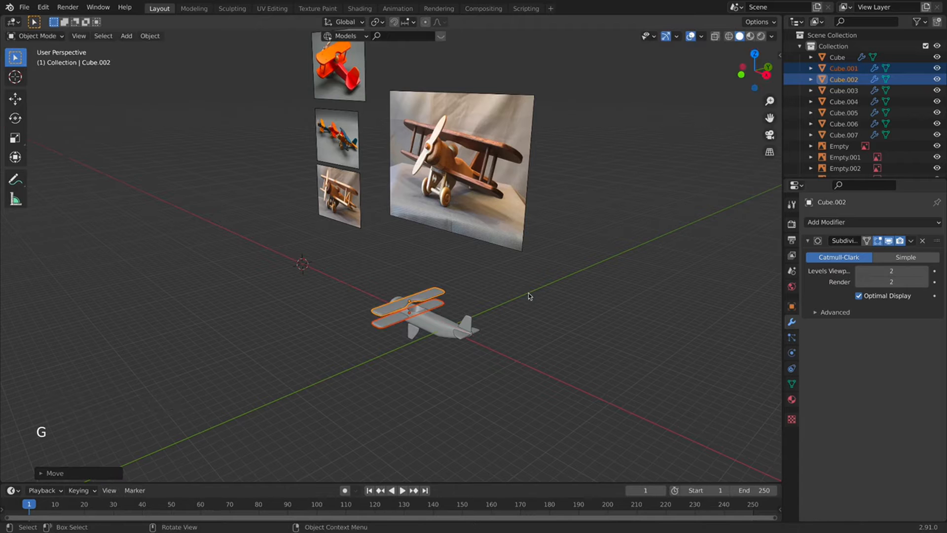
{"action": "key", "text": "s"}
{"action": "left_click", "coordinate": [559, 298]}
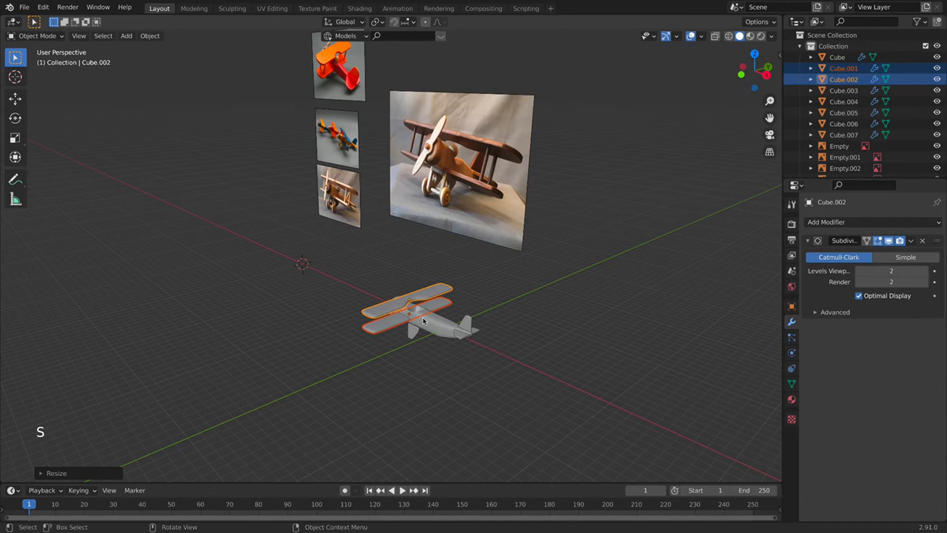
In front view, lower the lower wing along the Z axis.
{"action": "key", "text": "KP_1"}
{"action": "scroll", "coordinate": [451, 356], "scroll_direction": "up", "scroll_amount": 2}
{"action": "middle_click_drag", "start_coordinate": [451, 356], "coordinate": [474, 290], "text": "shift"}
{"action": "scroll", "coordinate": [473, 290], "scroll_direction": "up", "scroll_amount": 4}
{"action": "left_click", "coordinate": [446, 378]}
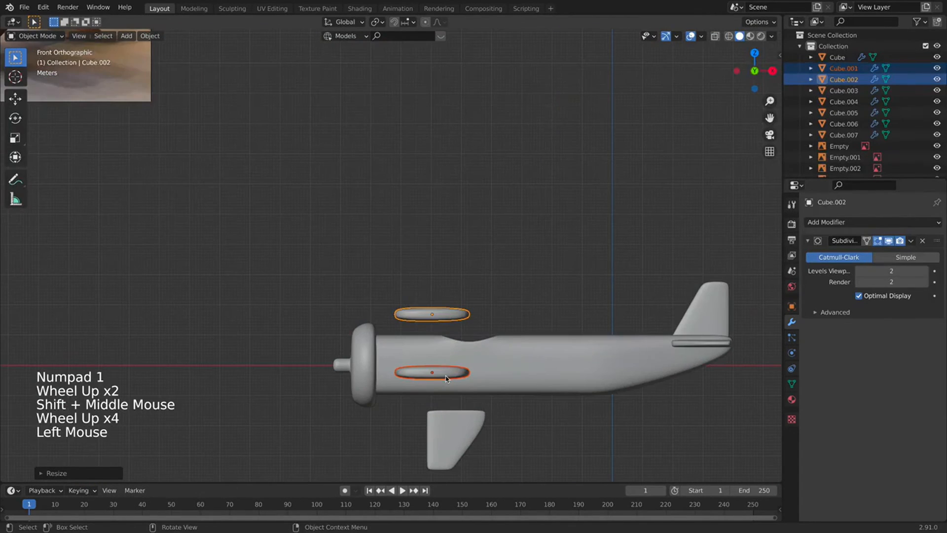
{"action": "key", "text": "h"}
{"action": "key", "text": "z"}
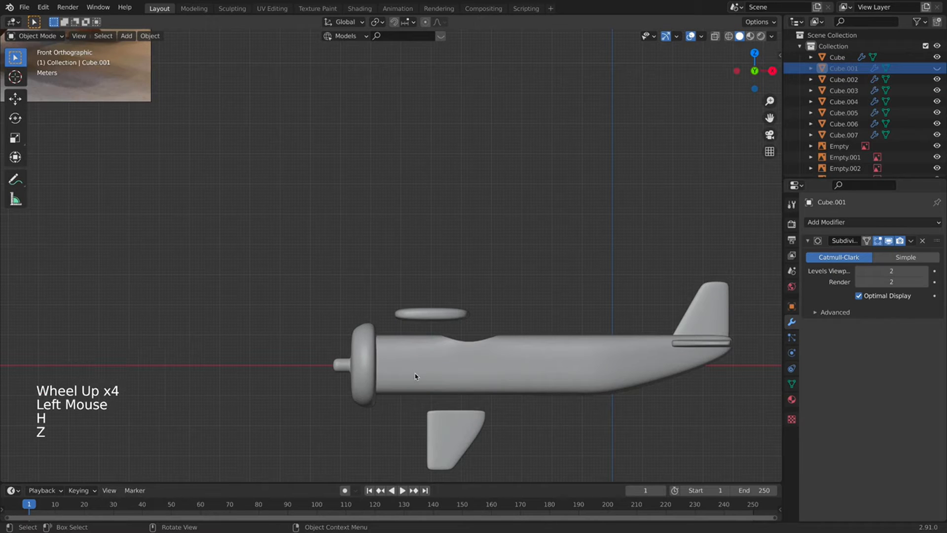
{"action": "key", "text": "alt+h"}
{"action": "left_click", "coordinate": [425, 373]}
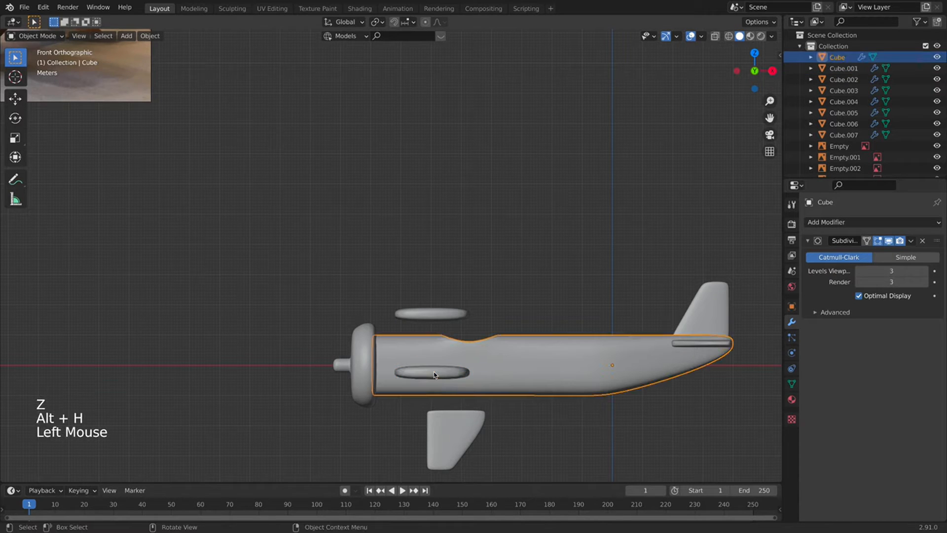
{"action": "left_click", "coordinate": [434, 374]}
{"action": "key", "text": "g"}
{"action": "key", "text": "z"}
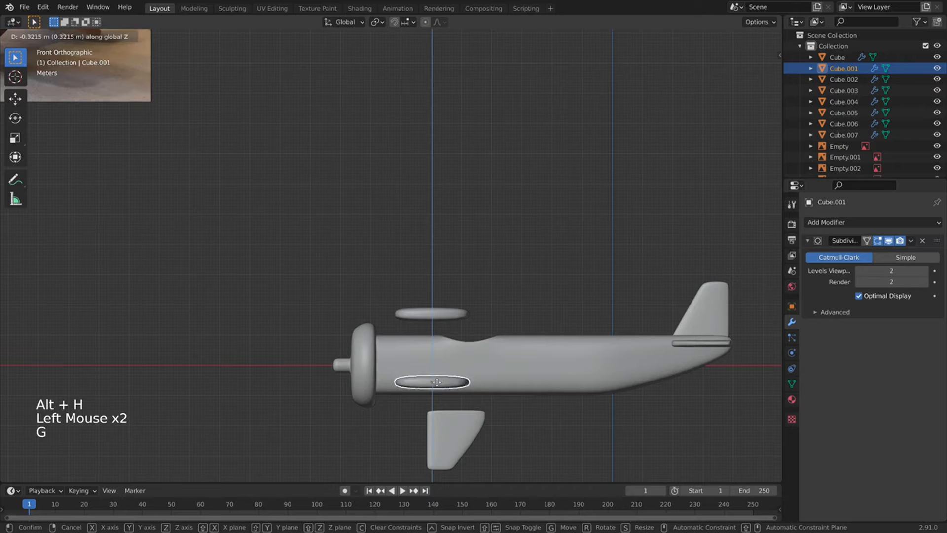
{"action": "left_click", "coordinate": [436, 383]}
Raise the upper wing along the Z axis above the fuselage.
{"action": "left_click", "coordinate": [434, 316]}
{"action": "key", "text": "g"}
{"action": "key", "text": "z"}
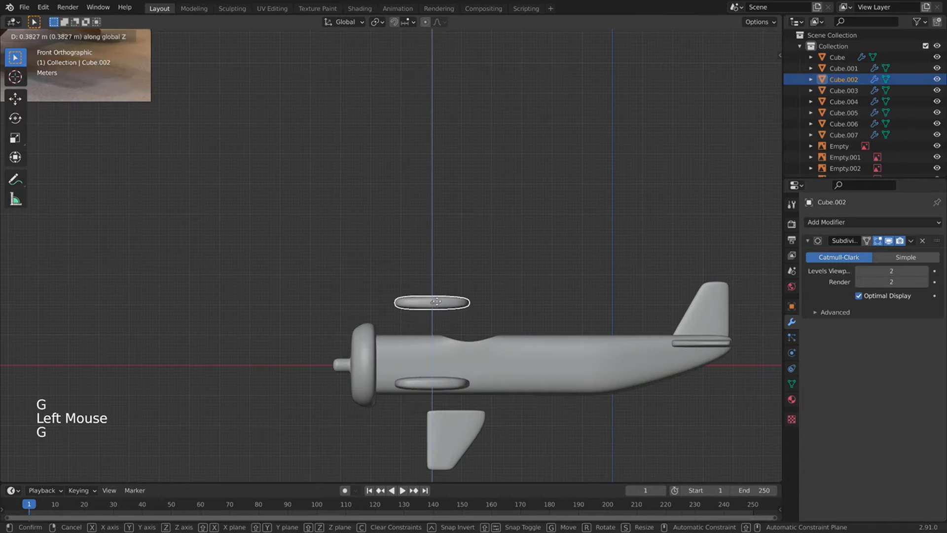
{"action": "left_click", "coordinate": [442, 307]}
{"action": "middle_click_drag", "start_coordinate": [442, 308], "coordinate": [431, 321]}
Shift both wings together slightly along the X axis.
{"action": "left_click", "coordinate": [443, 319]}
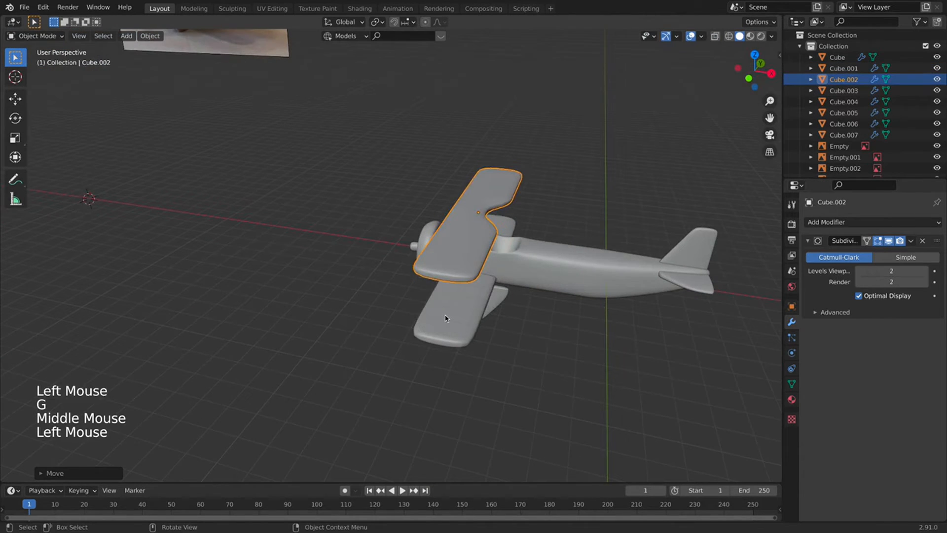
{"action": "left_click", "coordinate": [462, 262], "text": "shift"}
{"action": "key", "text": "g"}
{"action": "key", "text": "x"}
{"action": "left_click", "coordinate": [458, 260]}
Pan to the reference images, deselect the wings and bring up the Add menu.
{"action": "middle_click_drag", "start_coordinate": [496, 313], "coordinate": [512, 280]}
{"action": "scroll", "coordinate": [511, 279], "scroll_direction": "down", "scroll_amount": 2}
{"action": "middle_click_drag", "start_coordinate": [428, 239], "coordinate": [406, 323], "text": "shift"}
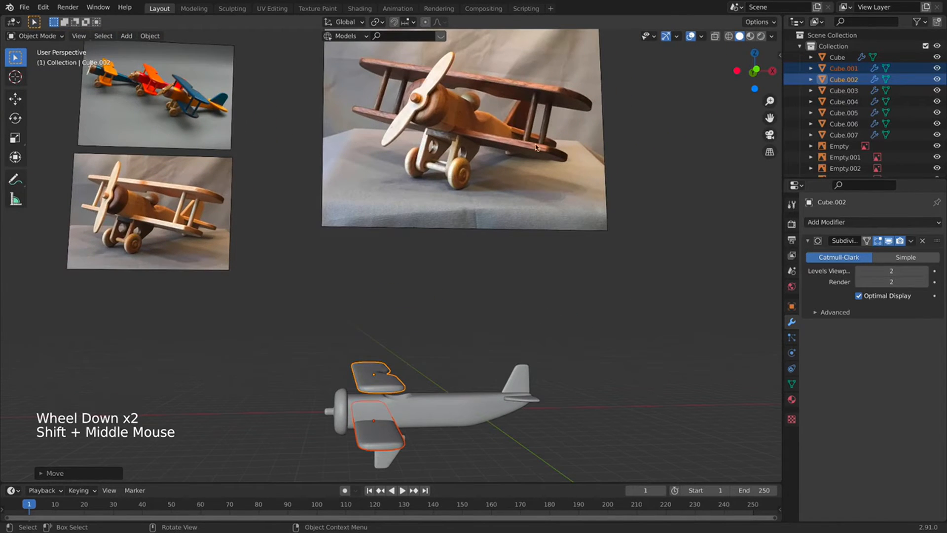
{"action": "scroll", "coordinate": [304, 329], "scroll_direction": "down", "scroll_amount": 2}
{"action": "left_click", "coordinate": [290, 334]}
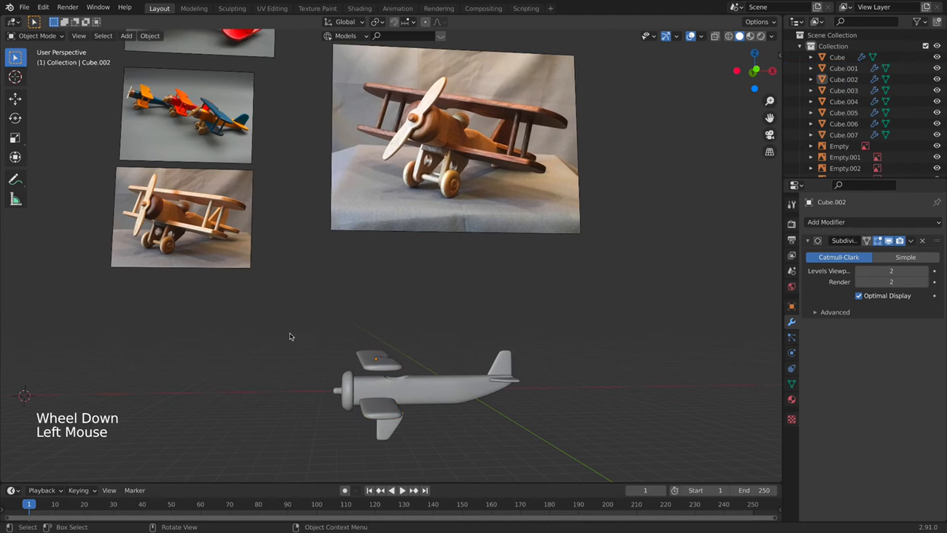
{"action": "key", "text": "shift+a"}
{"action": "mouse_move", "coordinate": [292, 310]}
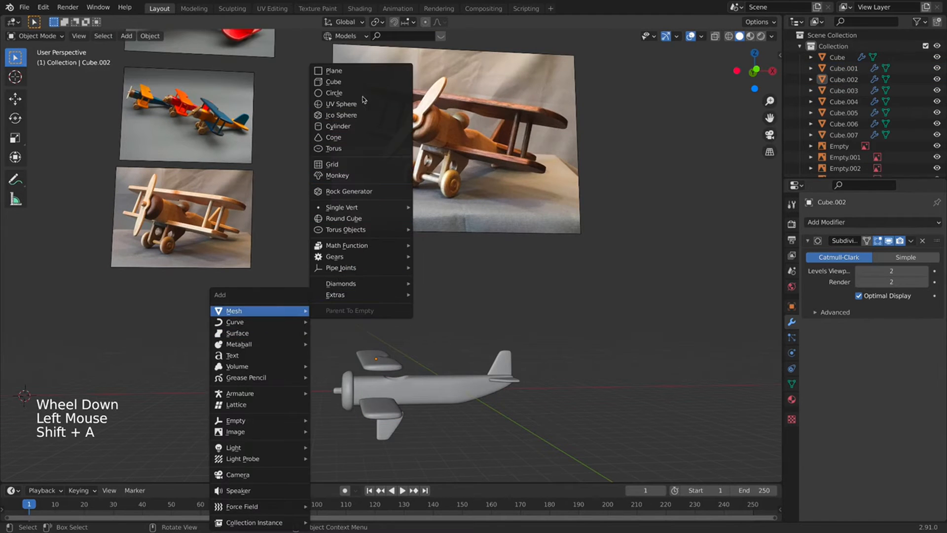
Add a cylinder and give it smooth shading with Auto Smooth enabled.
{"action": "left_click", "coordinate": [344, 127]}
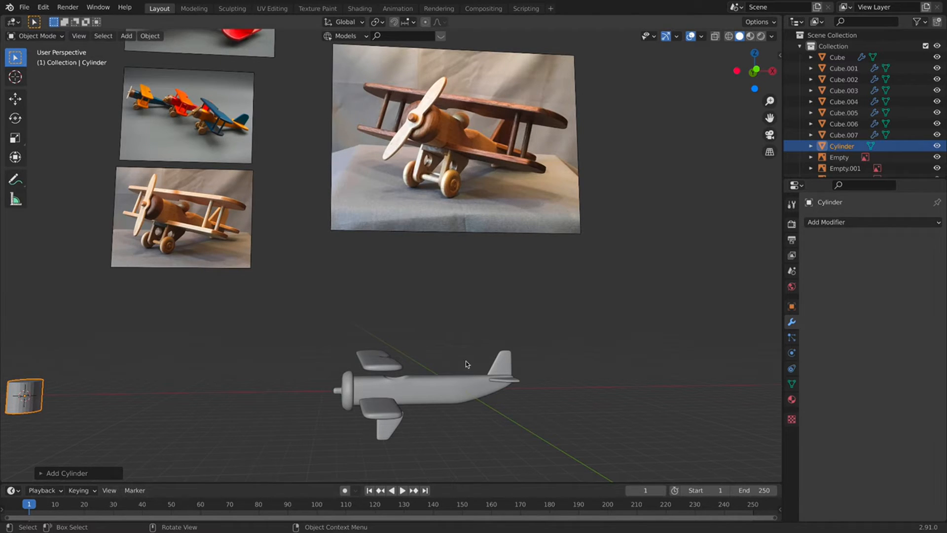
{"action": "scroll", "coordinate": [28, 385], "scroll_direction": "down", "scroll_amount": 1}
{"action": "middle_click_drag", "start_coordinate": [28, 385], "coordinate": [228, 354], "text": "shift"}
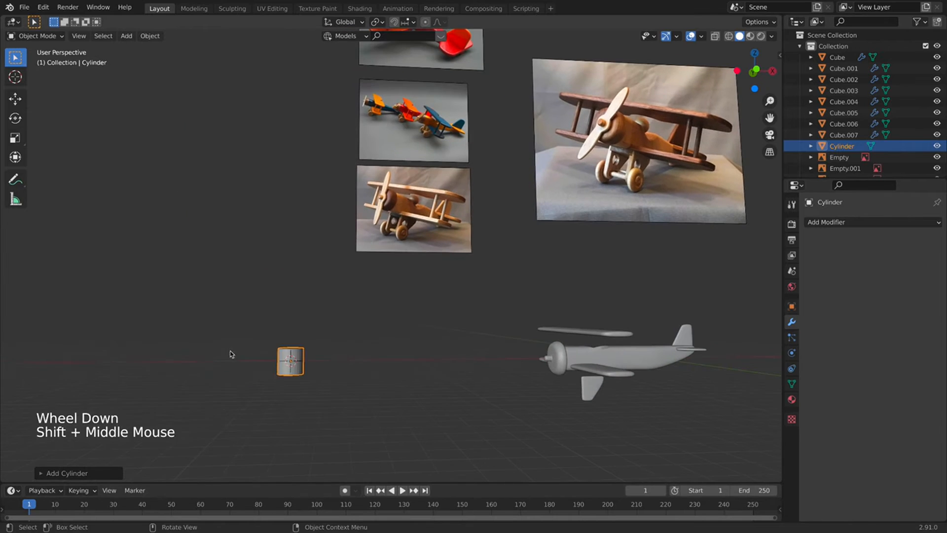
{"action": "right_click", "coordinate": [236, 345]}
{"action": "right_click", "coordinate": [295, 348]}
{"action": "left_click", "coordinate": [296, 348]}
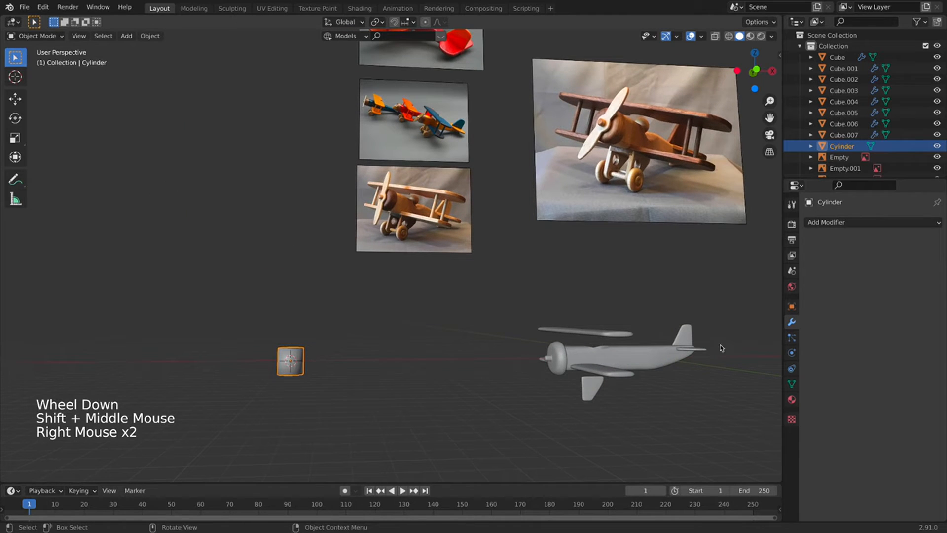
{"action": "left_click", "coordinate": [791, 383]}
{"action": "left_click", "coordinate": [819, 410]}
{"action": "left_click", "coordinate": [858, 426]}
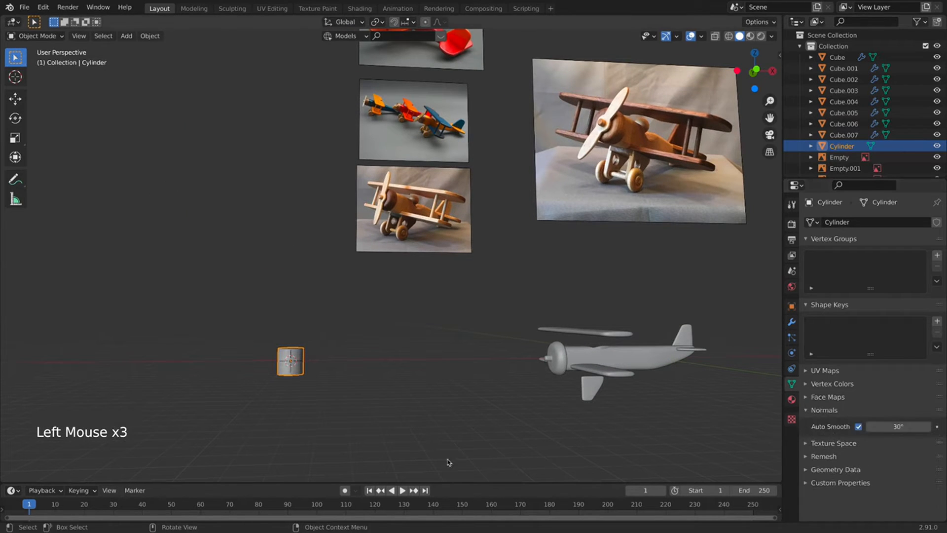
{"action": "scroll", "coordinate": [448, 460], "scroll_direction": "up", "scroll_amount": 3}
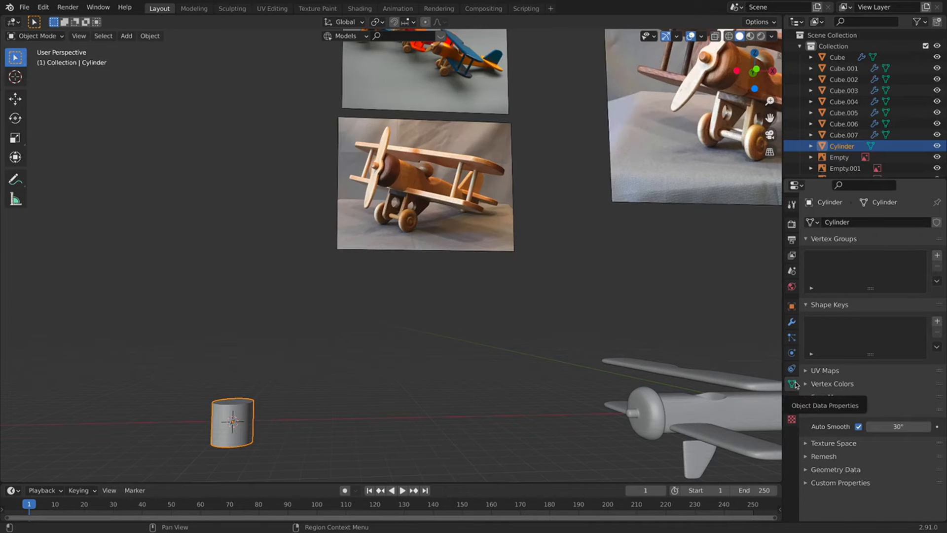
{"action": "scroll", "coordinate": [249, 406], "scroll_direction": "down", "scroll_amount": 3}
In top view, shrink the cylinder and place it near the lower wing's tip.
{"action": "key", "text": "KP_7"}
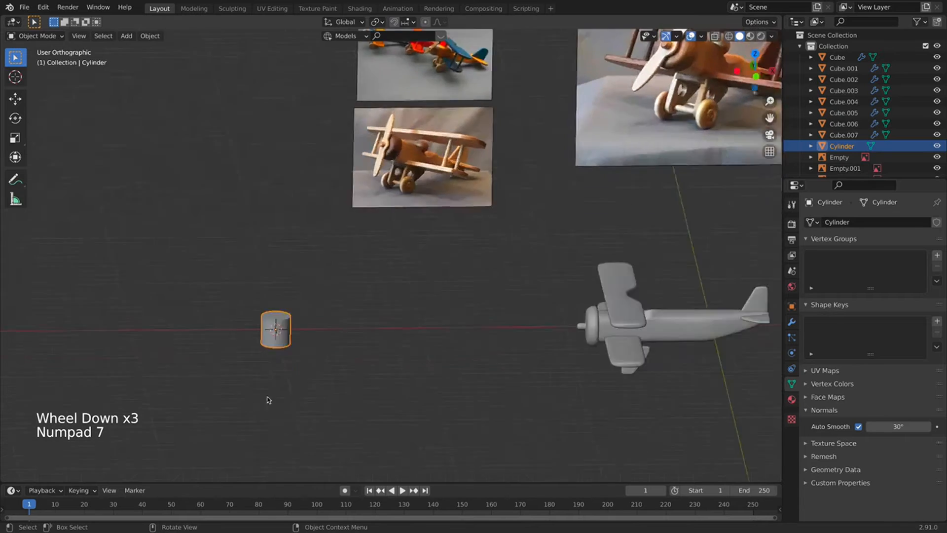
{"action": "key", "text": "g"}
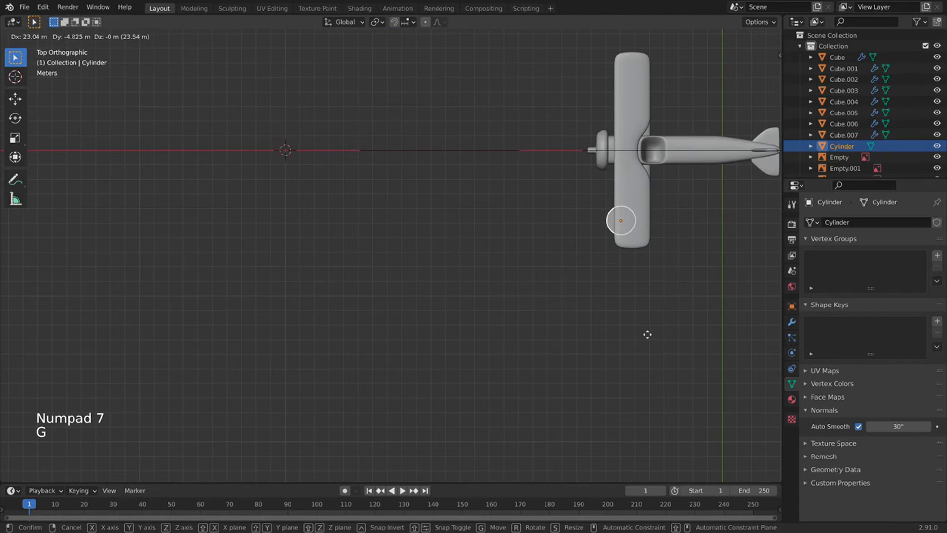
{"action": "left_click", "coordinate": [654, 341]}
{"action": "scroll", "coordinate": [661, 238], "scroll_direction": "up", "scroll_amount": 3}
{"action": "key", "text": "s"}
{"action": "right_click", "coordinate": [698, 217]}
{"action": "middle_click_drag", "start_coordinate": [609, 243], "coordinate": [676, 303], "text": "shift"}
{"action": "key", "text": "s"}
{"action": "left_click", "coordinate": [578, 256]}
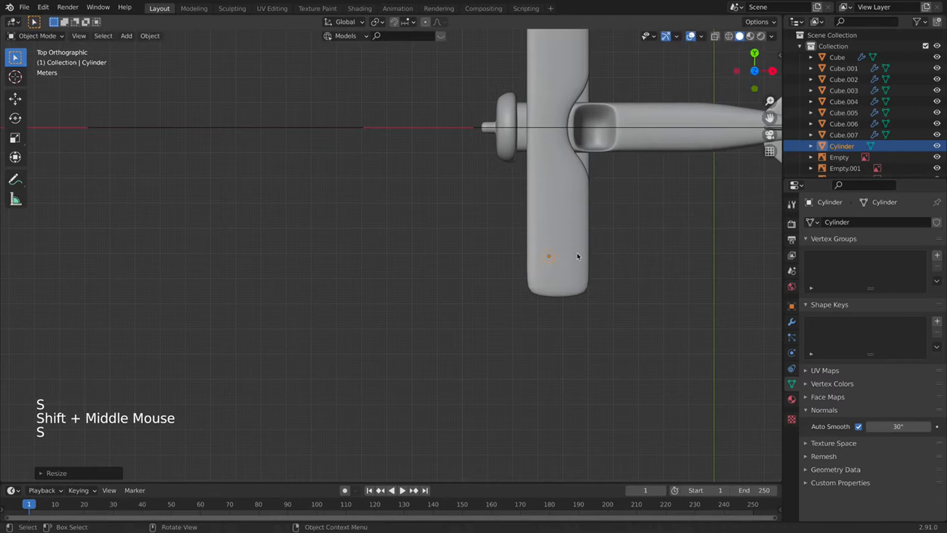
{"action": "key", "text": "g"}
{"action": "left_click", "coordinate": [569, 281]}
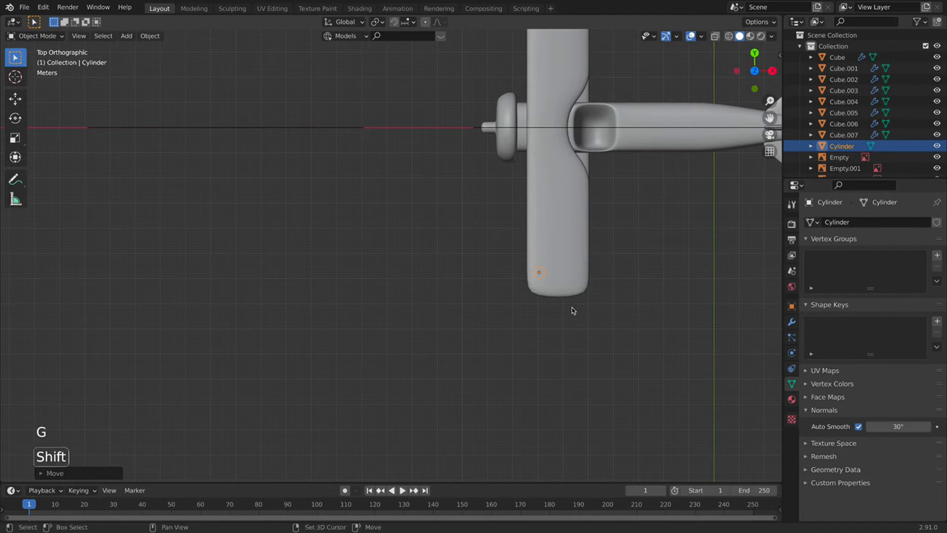
{"action": "middle_click_drag", "start_coordinate": [570, 311], "coordinate": [498, 273], "text": "shift"}
{"action": "key", "text": "g"}
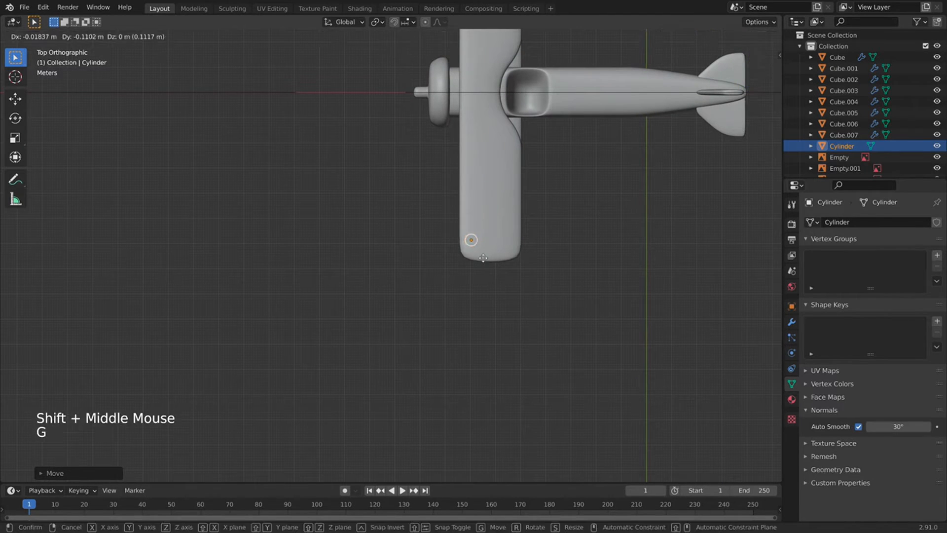
{"action": "left_click", "coordinate": [481, 247]}
In front view, stretch the cylinder along Z and move it up against the upper wing.
{"action": "middle_click_drag", "start_coordinate": [483, 251], "coordinate": [501, 205]}
{"action": "middle_click_drag", "start_coordinate": [505, 337], "coordinate": [511, 249]}
{"action": "key", "text": "KP_1"}
{"action": "middle_click_drag", "start_coordinate": [485, 473], "coordinate": [484, 347], "text": "shift"}
{"action": "key", "text": "s"}
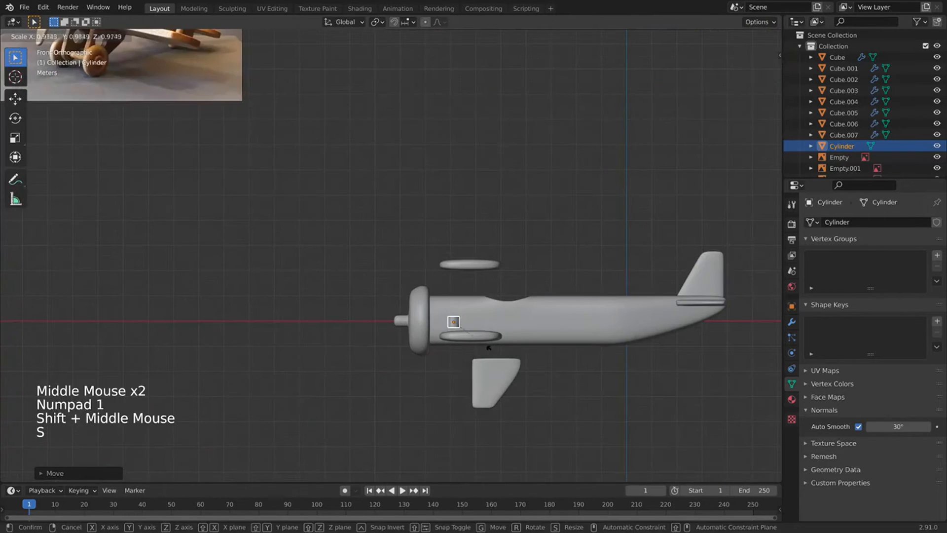
{"action": "left_click", "coordinate": [484, 347]}
{"action": "key", "text": "s"}
{"action": "key", "text": "z"}
{"action": "left_click", "coordinate": [574, 78]}
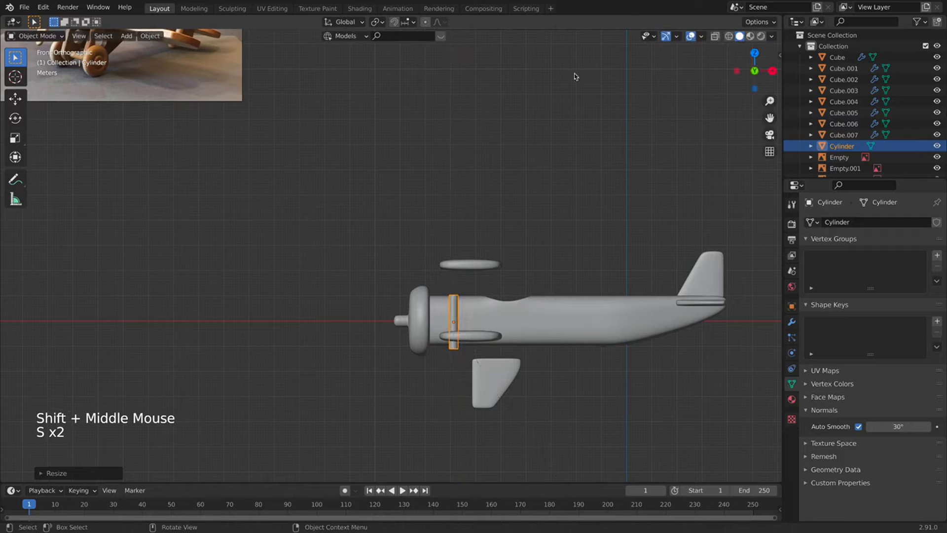
{"action": "key", "text": "g"}
{"action": "left_click", "coordinate": [503, 222]}
Position the strut so it spans between the lower and upper wings.
{"action": "key", "text": "s"}
{"action": "key", "text": "z"}
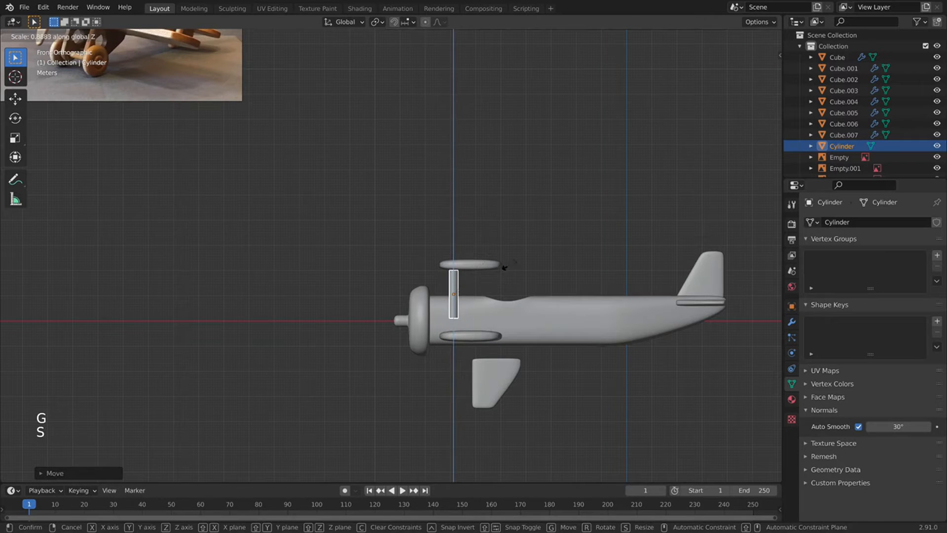
{"action": "key", "text": "g"}
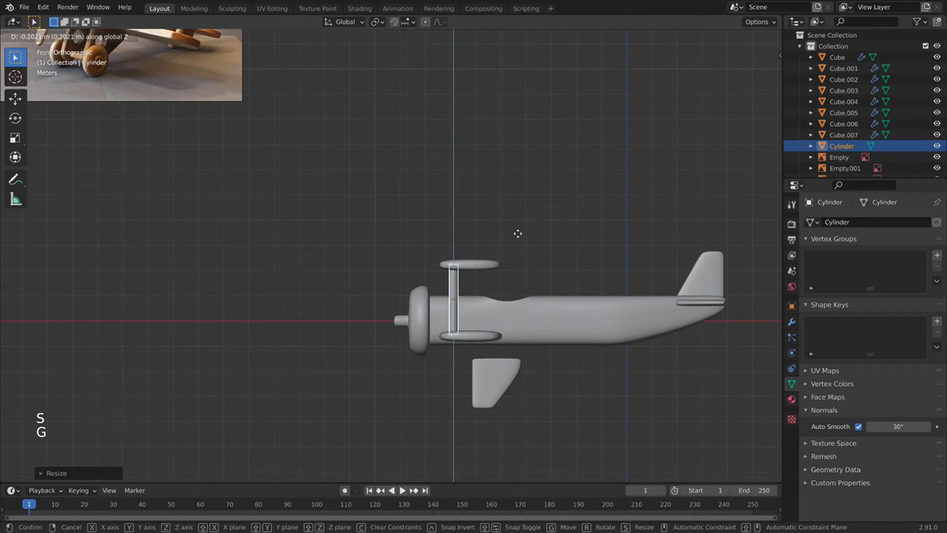
{"action": "left_click", "coordinate": [517, 232]}
{"action": "scroll", "coordinate": [518, 236], "scroll_direction": "down", "scroll_amount": 2}
{"action": "key", "text": "g"}
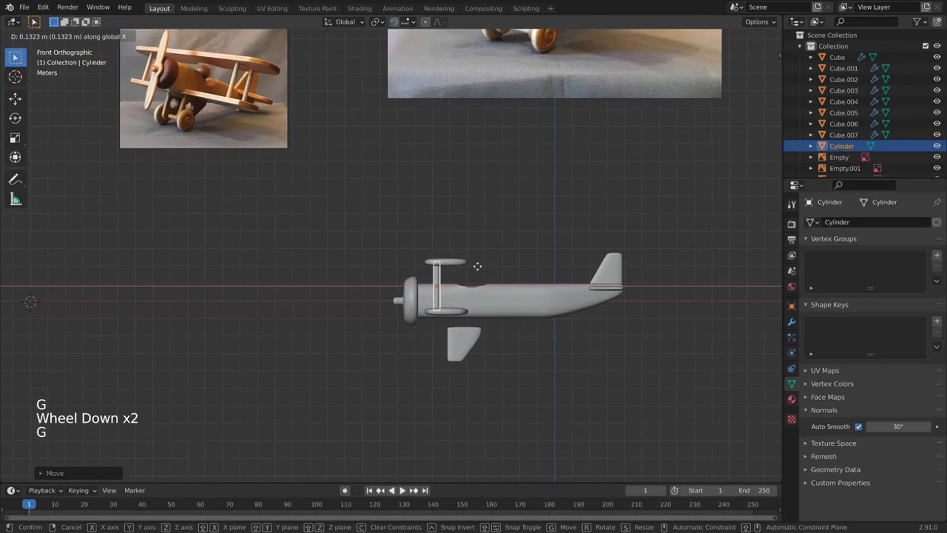
{"action": "left_click", "coordinate": [477, 266]}
{"action": "scroll", "coordinate": [478, 266], "scroll_direction": "up", "scroll_amount": 2}
{"action": "middle_click_drag", "start_coordinate": [477, 266], "coordinate": [502, 318]}
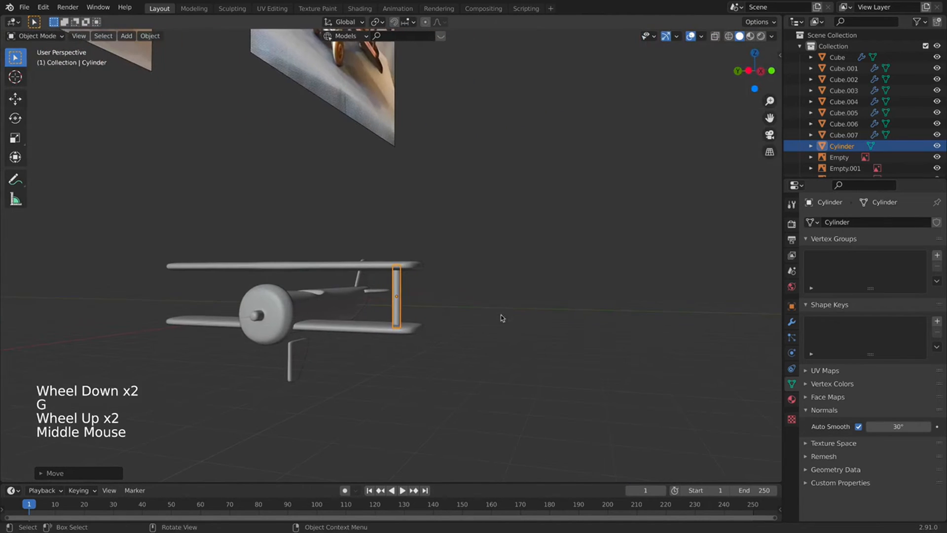
{"action": "key", "text": "KP_7"}
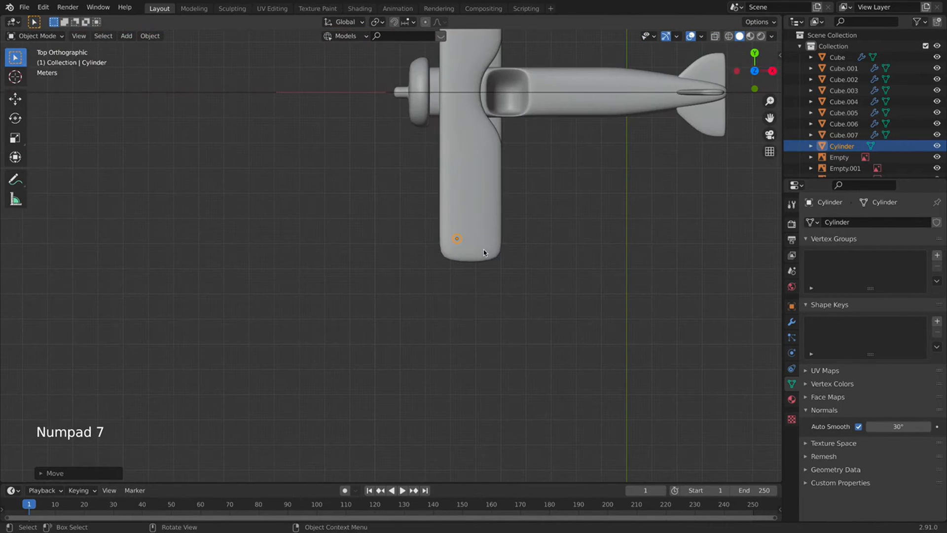
In Edit Mode, duplicate the strut along X into a second strut, then return to Object Mode.
{"action": "key", "text": "Tab"}
{"action": "mouse_move", "coordinate": [476, 250]}
{"action": "middle_mouse_down"}
{"action": "mouse_move", "coordinate": [478, 190]}
{"action": "mouse_move", "coordinate": [475, 247]}
{"action": "middle_mouse_up"}
{"action": "key", "text": "shift+d"}
{"action": "key", "text": "x"}
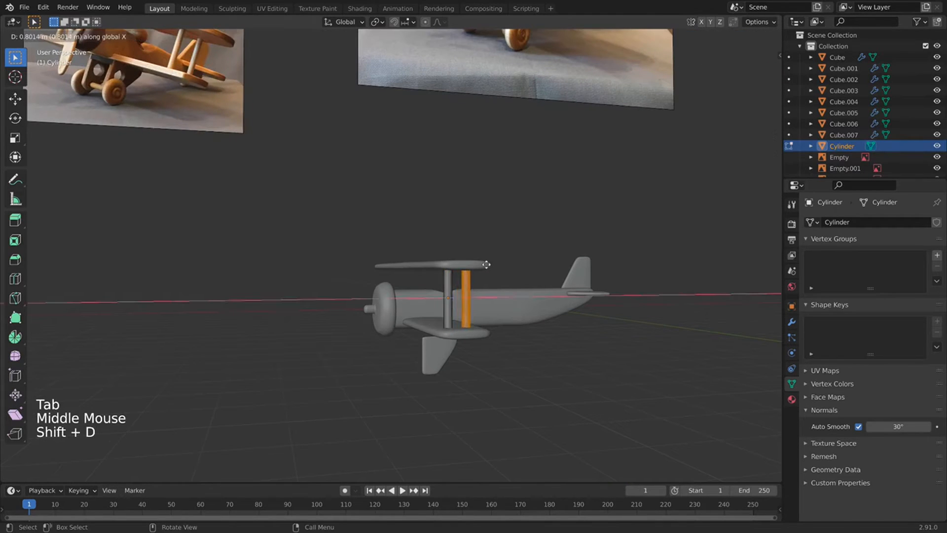
{"action": "left_click", "coordinate": [488, 266]}
{"action": "middle_click_drag", "start_coordinate": [489, 266], "coordinate": [467, 246]}
{"action": "key", "text": "Tab"}
{"action": "scroll", "coordinate": [466, 273], "scroll_direction": "down", "scroll_amount": 2}
{"action": "scroll", "coordinate": [466, 273], "scroll_direction": "down", "scroll_amount": 2}
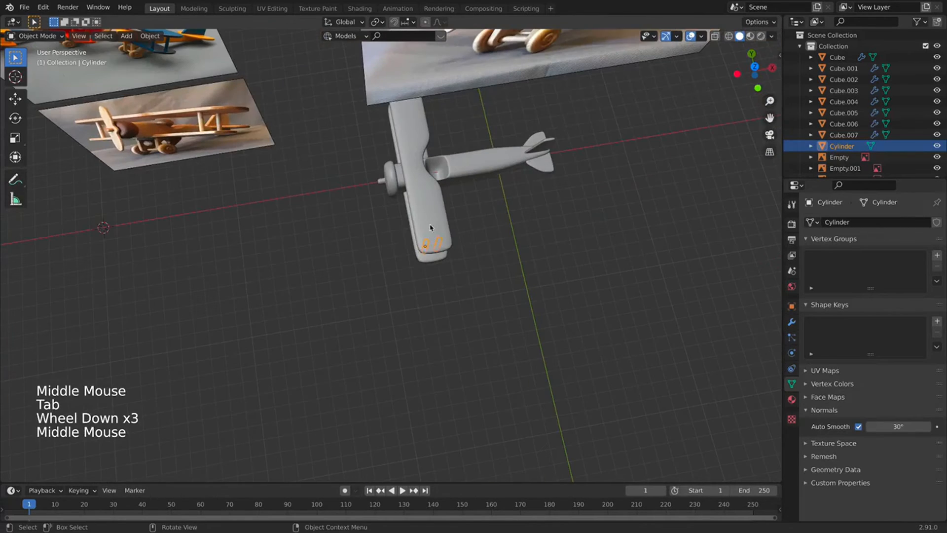
{"action": "right_click", "coordinate": [387, 254]}
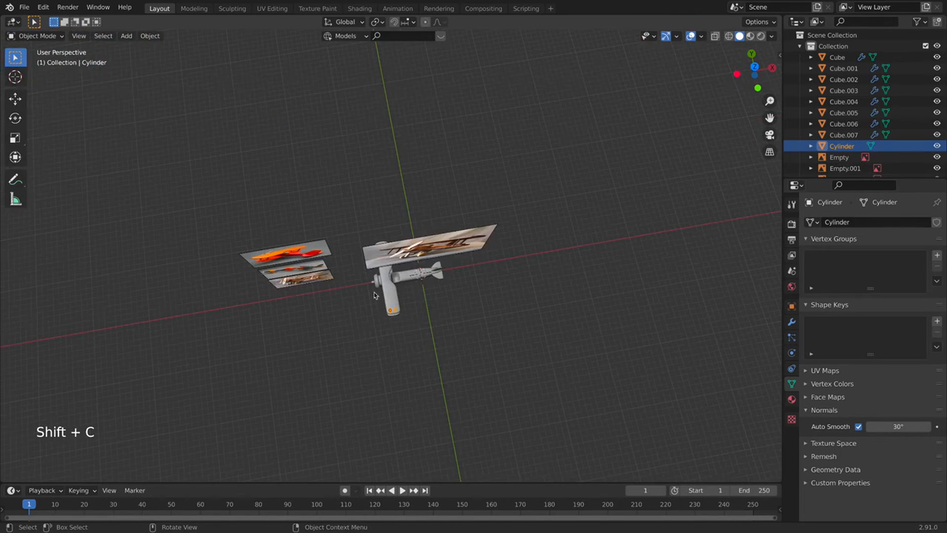
Set the Cylinder struts' origin to the 3D cursor.
{"action": "right_click", "coordinate": [373, 295]}
{"action": "mouse_move", "coordinate": [371, 318]}
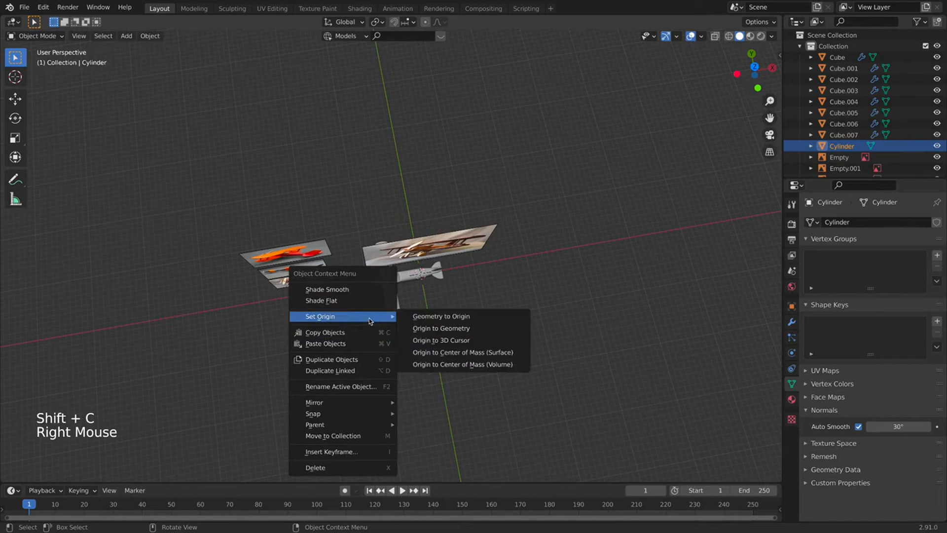
{"action": "left_click", "coordinate": [465, 339]}
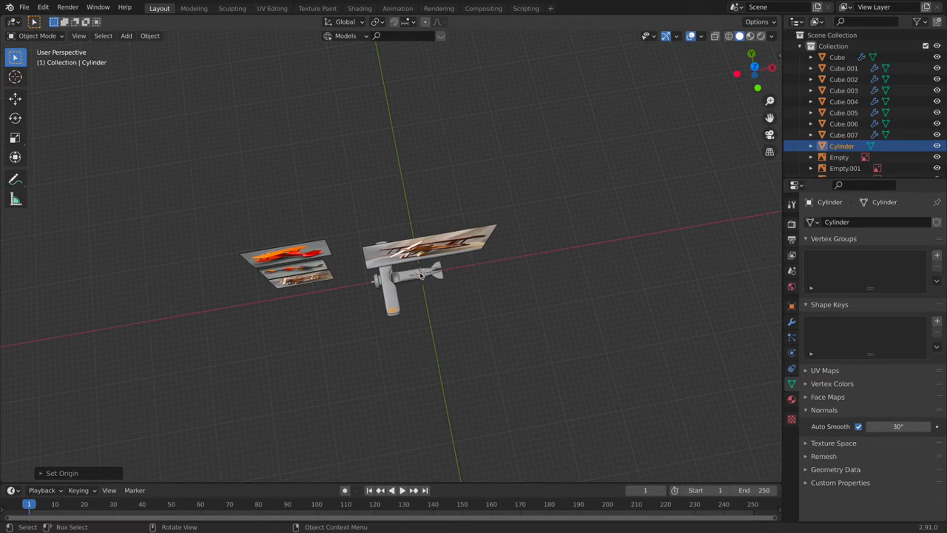
Add a Mirror modifier to the struts and apply it permanently.
{"action": "left_click", "coordinate": [791, 322]}
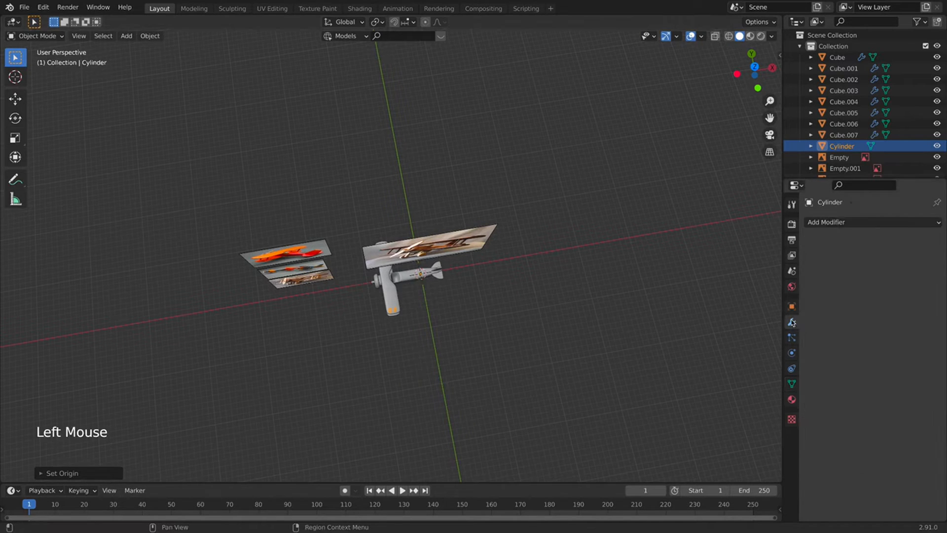
{"action": "left_click", "coordinate": [838, 223]}
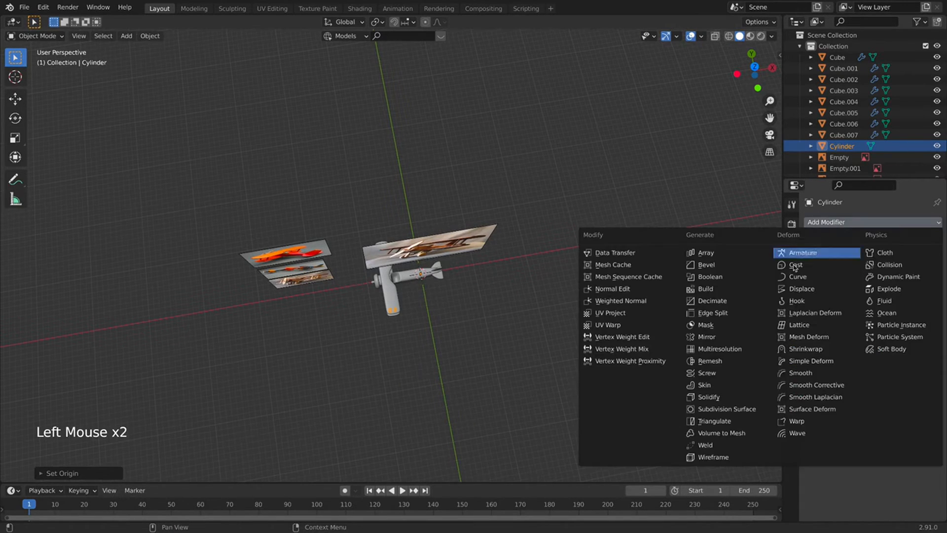
{"action": "left_click", "coordinate": [716, 338]}
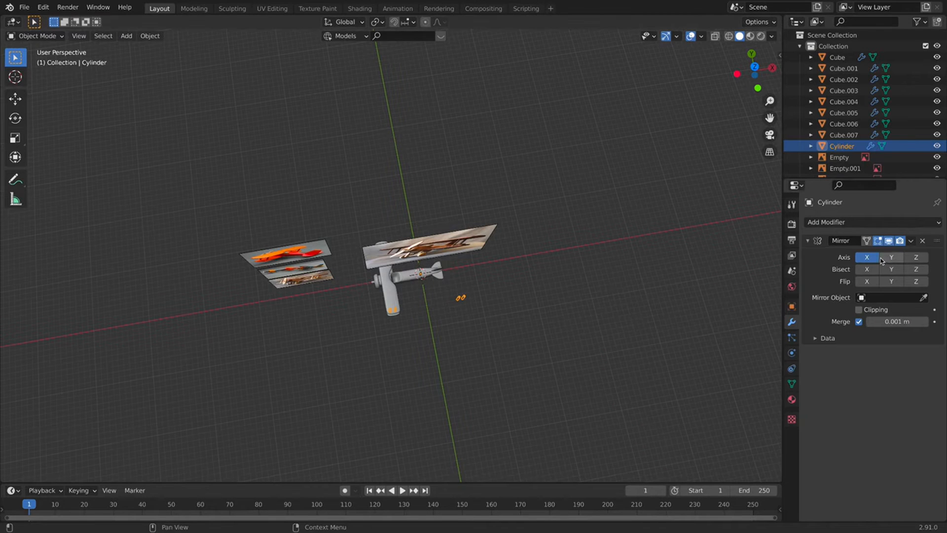
{"action": "middle_click_drag", "start_coordinate": [484, 321], "coordinate": [848, 245]}
{"action": "left_click", "coordinate": [910, 241]}
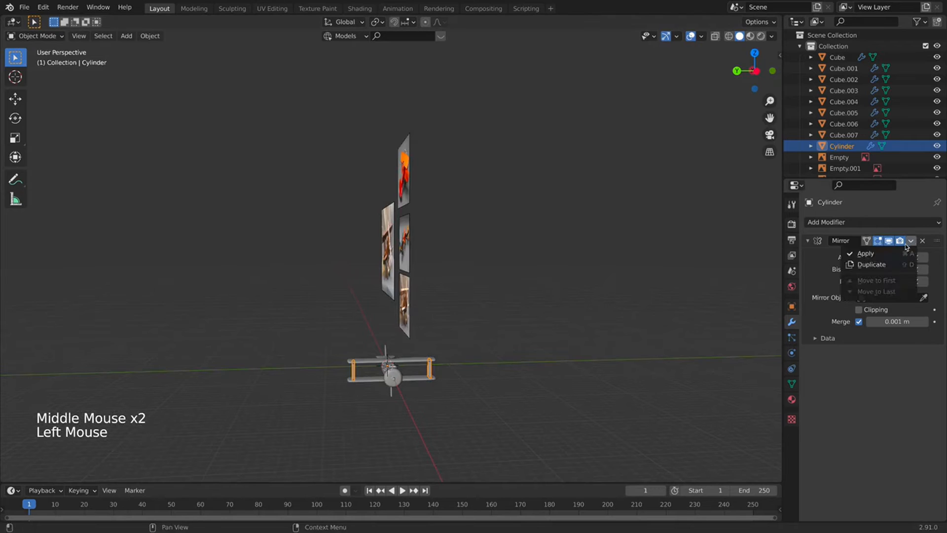
{"action": "left_click", "coordinate": [897, 254]}
{"action": "middle_click_drag", "start_coordinate": [444, 388], "coordinate": [332, 370]}
{"action": "key", "text": "Tab"}
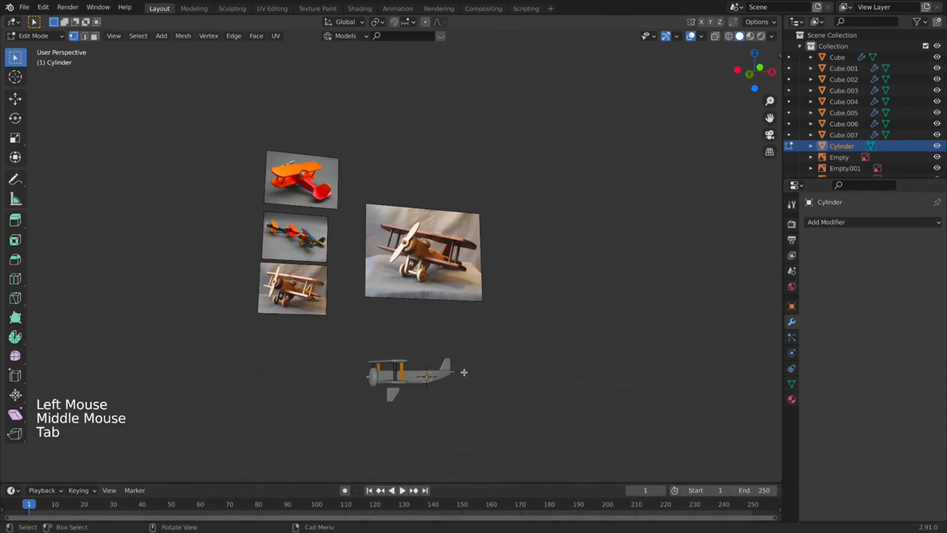
Orbit around the plane, re-enter Edit Mode and clear the selection.
{"action": "middle_click_drag", "start_coordinate": [461, 371], "coordinate": [394, 416]}
{"action": "key", "text": "Tab"}
{"action": "left_click", "coordinate": [319, 433]}
{"action": "middle_click_drag", "start_coordinate": [319, 433], "coordinate": [496, 422]}
{"action": "key", "text": "Tab"}
Shift the Cylinder struts slightly along X and return to Object Mode.
{"action": "key", "text": "Tab"}
{"action": "left_click", "coordinate": [392, 397]}
{"action": "left_click", "coordinate": [436, 429]}
{"action": "middle_click_drag", "start_coordinate": [420, 425], "coordinate": [381, 243]}
{"action": "scroll", "coordinate": [466, 406], "scroll_direction": "up", "scroll_amount": 5}
{"action": "scroll", "coordinate": [449, 399], "scroll_direction": "down", "scroll_amount": 3}
{"action": "scroll", "coordinate": [292, 303], "scroll_direction": "up", "scroll_amount": 3}
{"action": "scroll", "coordinate": [306, 234], "scroll_direction": "up", "scroll_amount": 5}
{"action": "left_click", "coordinate": [347, 238]}
{"action": "key", "text": "g"}
{"action": "key", "text": "x"}
{"action": "left_click", "coordinate": [342, 235]}
{"action": "key", "text": "Tab"}
{"action": "key", "text": "Tab"}
Check the struts from the front view, then from a side perspective.
{"action": "key", "text": "KP_1"}
{"action": "key", "text": "KP_1"}
{"action": "scroll", "coordinate": [483, 234], "scroll_direction": "down", "scroll_amount": 4}
{"action": "middle_click_drag", "start_coordinate": [483, 234], "coordinate": [473, 268]}
{"action": "left_click", "coordinate": [443, 337]}
{"action": "scroll", "coordinate": [442, 337], "scroll_direction": "down", "scroll_amount": 1}
{"action": "middle_click_drag", "start_coordinate": [443, 336], "coordinate": [421, 332]}
{"action": "scroll", "coordinate": [420, 332], "scroll_direction": "down", "scroll_amount": 1}
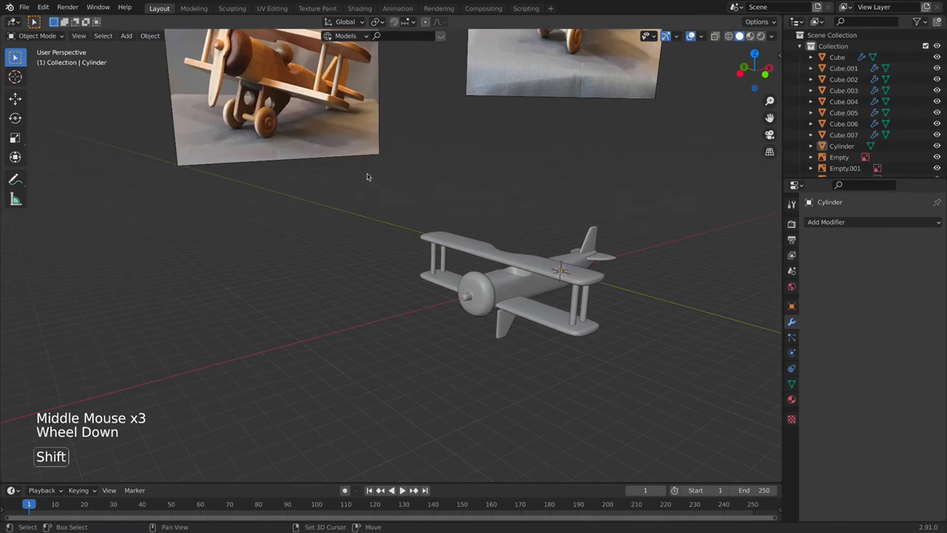
Pan over the three-biplane reference photo, then back to the grey biplane model.
{"action": "middle_click_drag", "start_coordinate": [367, 176], "coordinate": [390, 225], "text": "shift"}
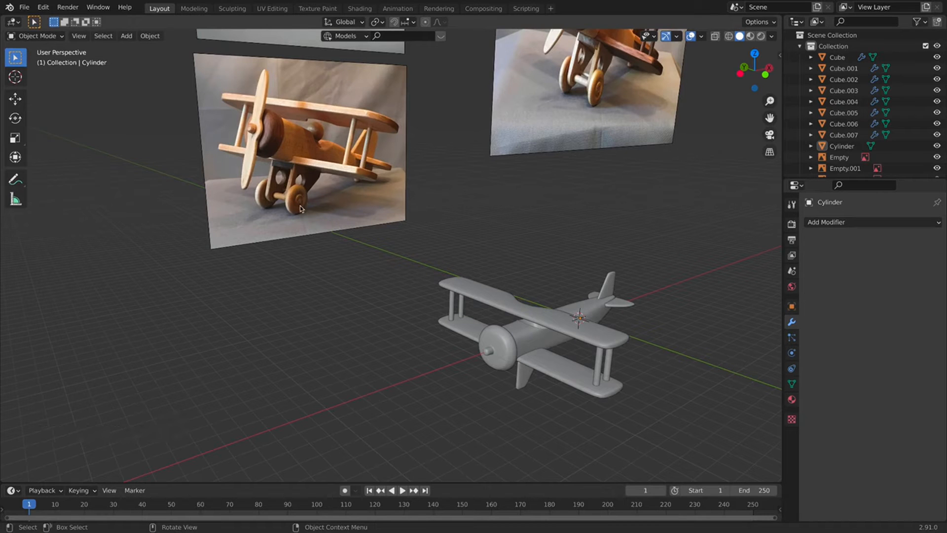
{"action": "middle_click_drag", "start_coordinate": [483, 183], "coordinate": [426, 353], "text": "shift"}
{"action": "middle_click_drag", "start_coordinate": [312, 133], "coordinate": [419, 299], "text": "shift"}
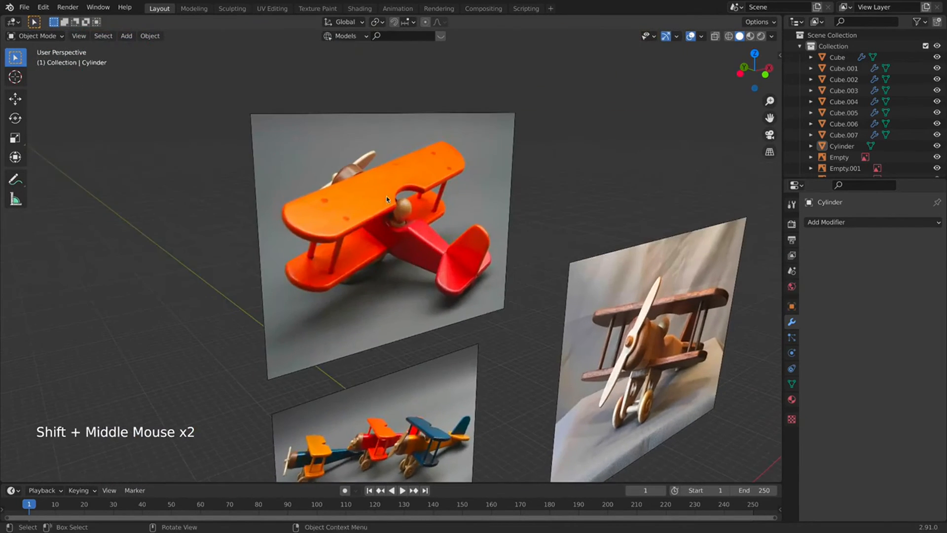
{"action": "middle_click_drag", "start_coordinate": [395, 223], "coordinate": [387, 205], "text": "shift"}
{"action": "scroll", "coordinate": [426, 283], "scroll_direction": "up", "scroll_amount": 2}
{"action": "scroll", "coordinate": [400, 224], "scroll_direction": "up", "scroll_amount": 2}
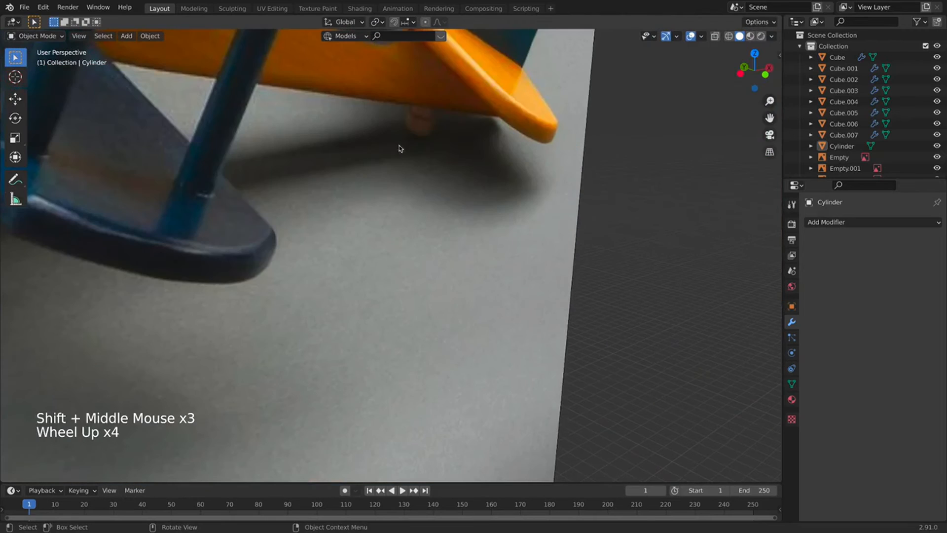
{"action": "scroll", "coordinate": [418, 127], "scroll_direction": "down", "scroll_amount": 3}
{"action": "middle_click_drag", "start_coordinate": [434, 162], "coordinate": [517, 259], "text": "shift"}
{"action": "middle_click_drag", "start_coordinate": [417, 377], "coordinate": [289, 269], "text": "shift"}
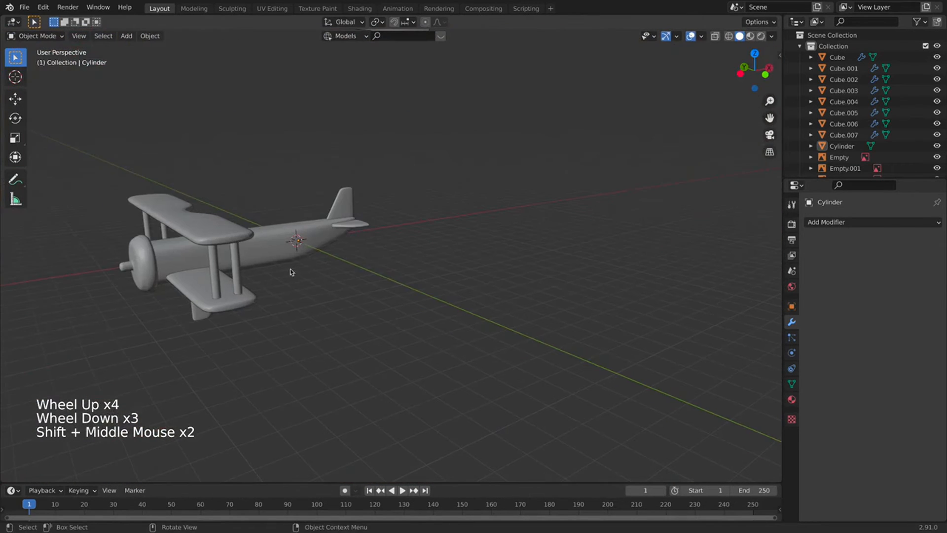
Duplicate one strut along X and separate the copy into its own object.
{"action": "left_click", "coordinate": [241, 286]}
{"action": "key", "text": "Tab"}
{"action": "key", "text": "a"}
{"action": "key", "text": "a"}
{"action": "key", "text": "a"}
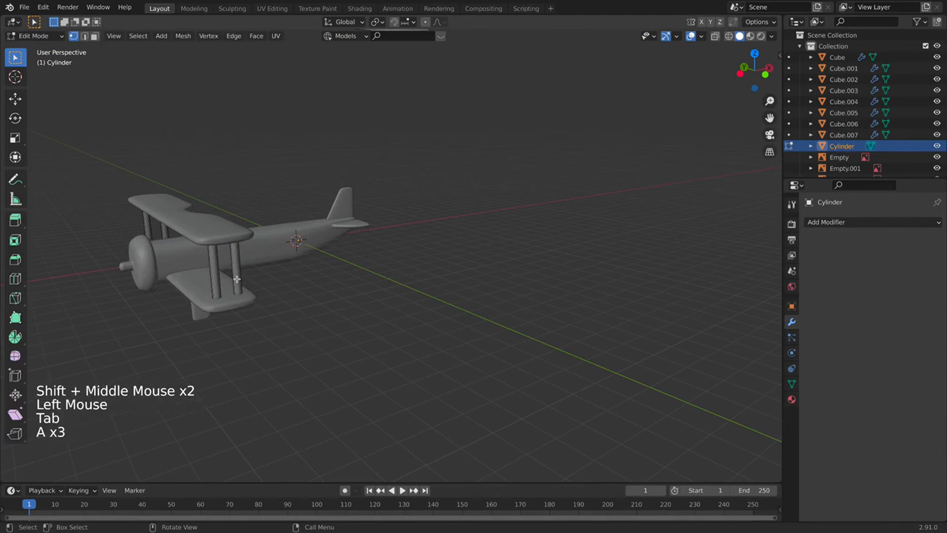
{"action": "key", "text": "l"}
{"action": "key", "text": "p"}
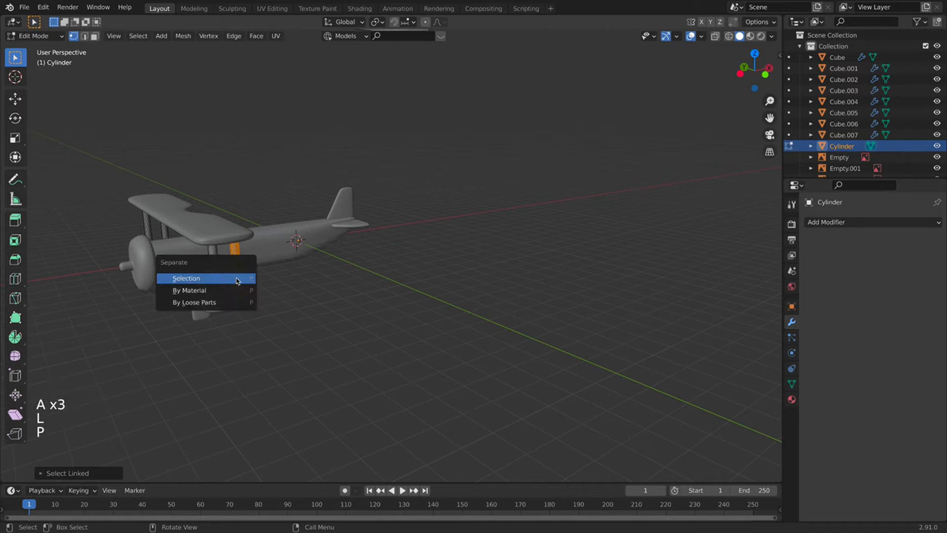
{"action": "key", "text": "shift+d"}
{"action": "key", "text": "x"}
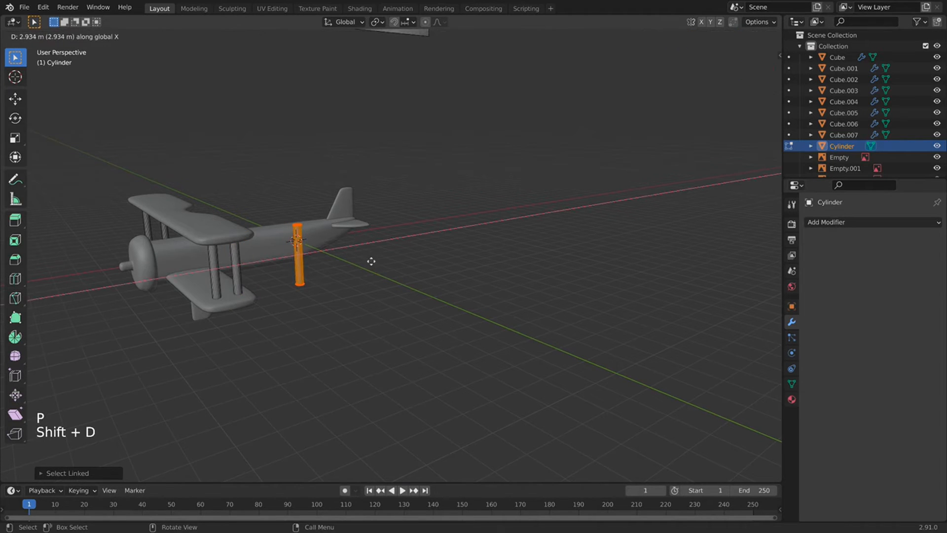
{"action": "left_click", "coordinate": [371, 262]}
{"action": "key", "text": "p"}
{"action": "left_click", "coordinate": [307, 255]}
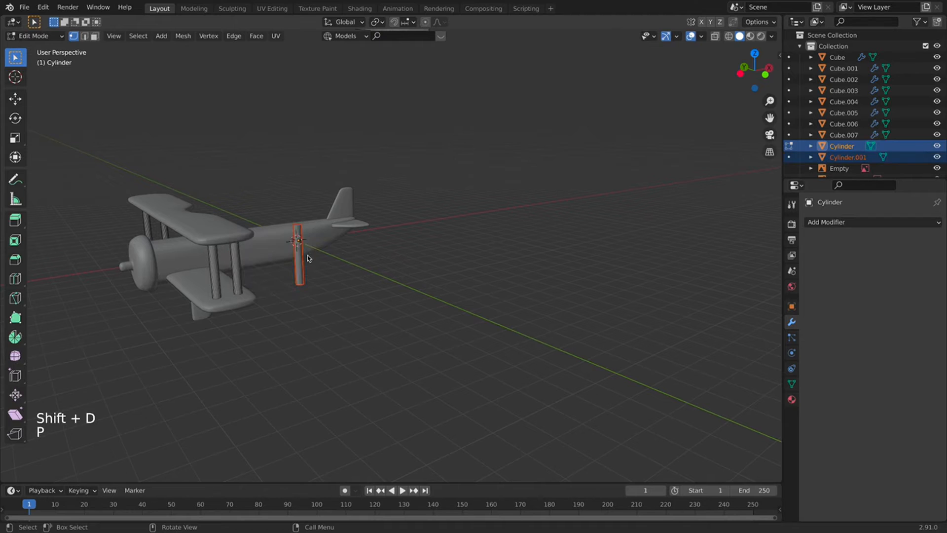
Move the new Cylinder.001 onto the fuselage near the tail in top view.
{"action": "key", "text": "Tab"}
{"action": "left_click", "coordinate": [303, 267]}
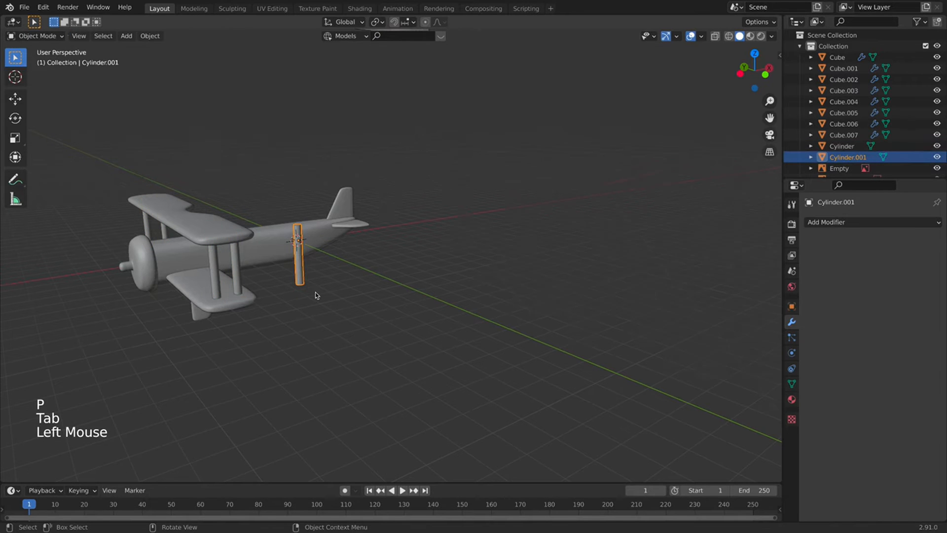
{"action": "key", "text": "KP_7"}
{"action": "key", "text": "g"}
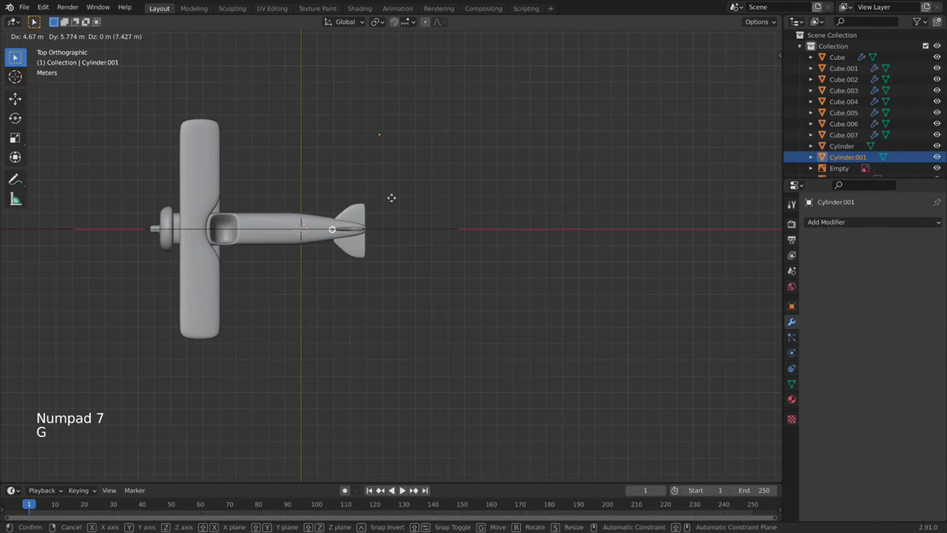
{"action": "left_click", "coordinate": [392, 197]}
Set Cylinder.001's origin to its centre of mass (volume).
{"action": "right_click", "coordinate": [345, 224]}
{"action": "mouse_move", "coordinate": [358, 223]}
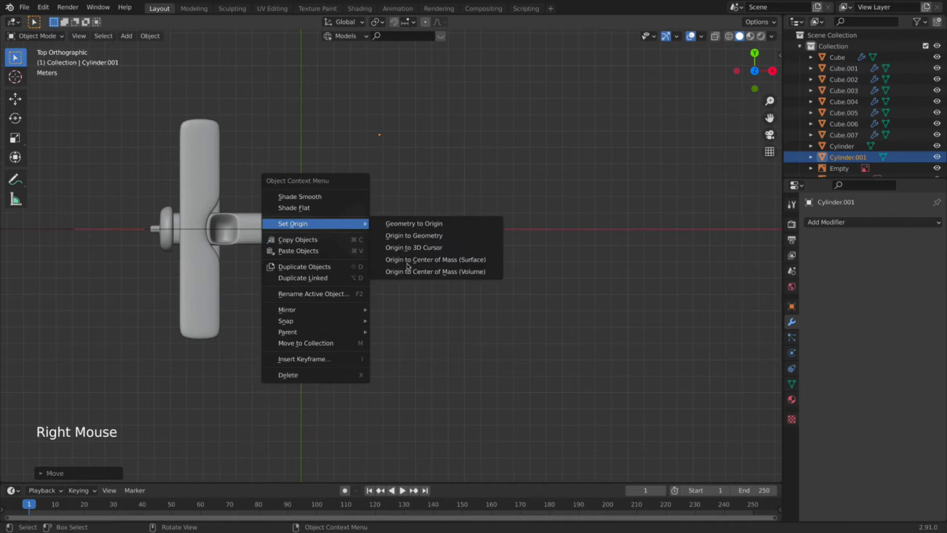
{"action": "left_click", "coordinate": [408, 271]}
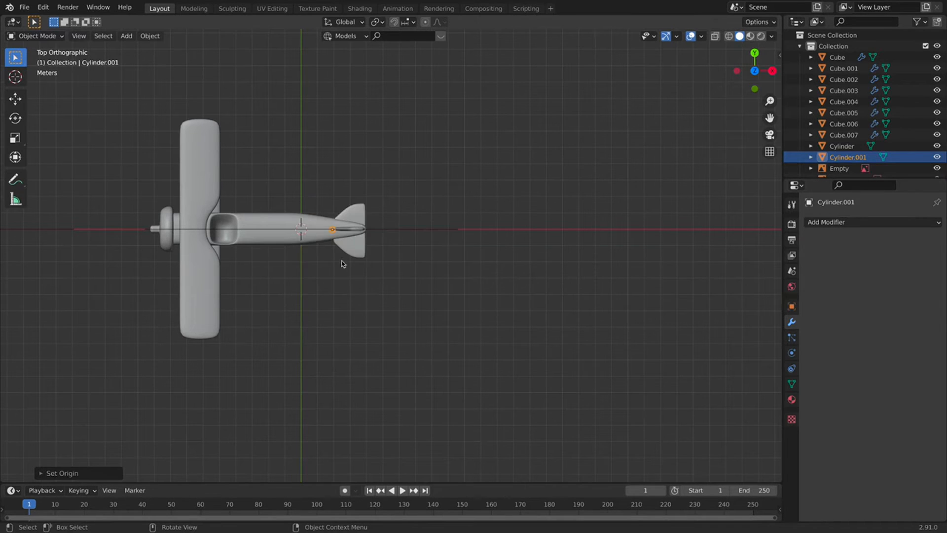
{"action": "scroll", "coordinate": [329, 265], "scroll_direction": "up", "scroll_amount": 3}
In front view, shorten Cylinder.001 along Z and place it just below the tail.
{"action": "key", "text": "KP_1"}
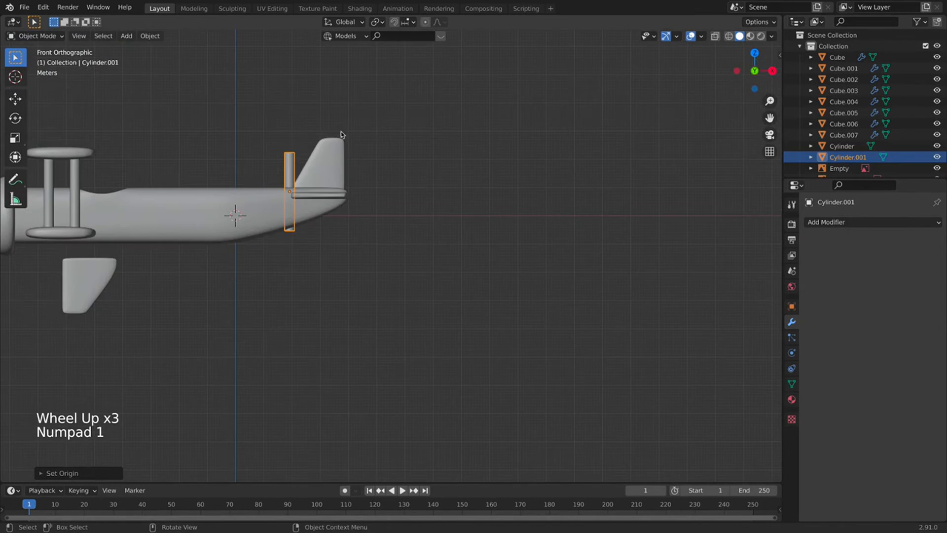
{"action": "key", "text": "s"}
{"action": "key", "text": "z"}
{"action": "left_click", "coordinate": [308, 156]}
{"action": "key", "text": "g"}
{"action": "key", "text": "z"}
{"action": "left_click", "coordinate": [310, 192]}
{"action": "key", "text": "g"}
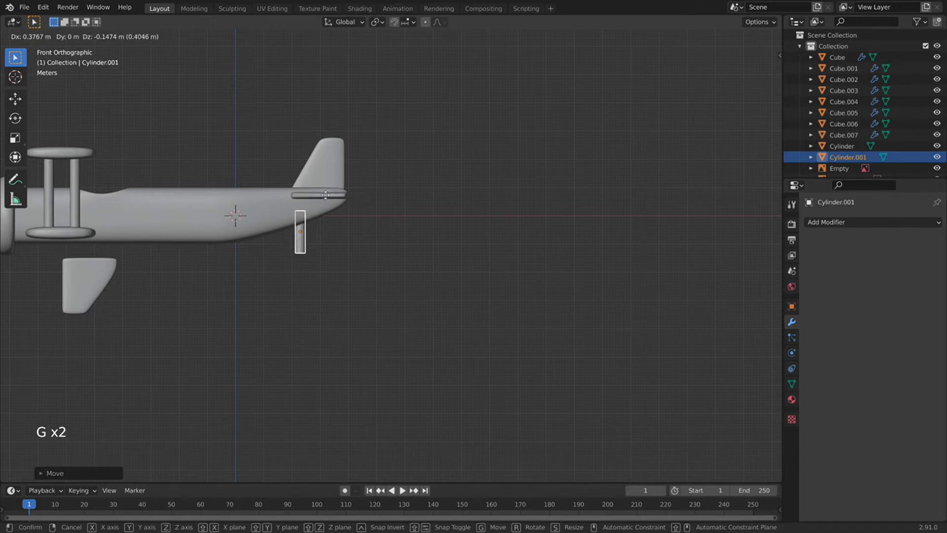
{"action": "left_click", "coordinate": [330, 197]}
Pan across the reference photos, then recentre the view on the tail mount.
{"action": "scroll", "coordinate": [330, 196], "scroll_direction": "down", "scroll_amount": 8}
{"action": "scroll", "coordinate": [214, 201], "scroll_direction": "up", "scroll_amount": 4}
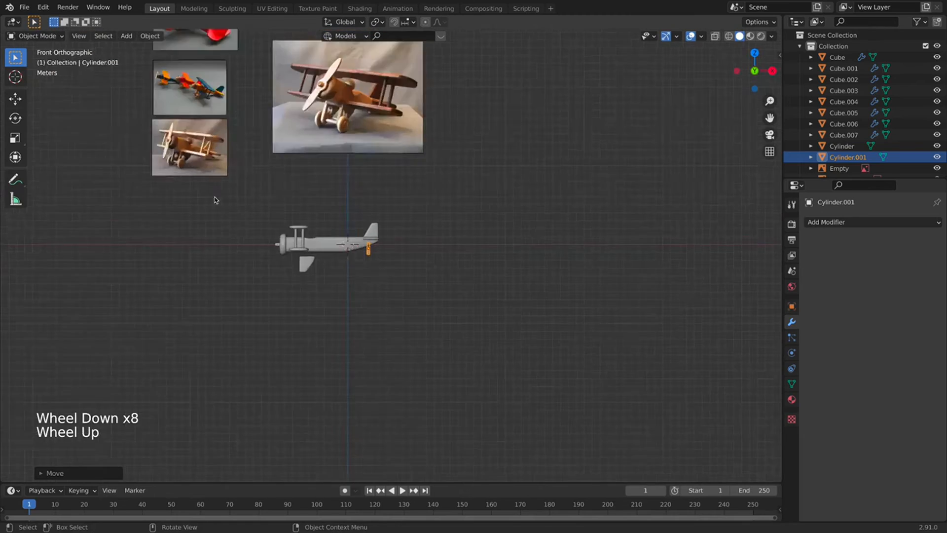
{"action": "middle_click_drag", "start_coordinate": [214, 200], "coordinate": [385, 358], "text": "shift"}
{"action": "middle_click_drag", "start_coordinate": [320, 171], "coordinate": [323, 189], "text": "shift"}
{"action": "scroll", "coordinate": [358, 170], "scroll_direction": "up", "scroll_amount": 3}
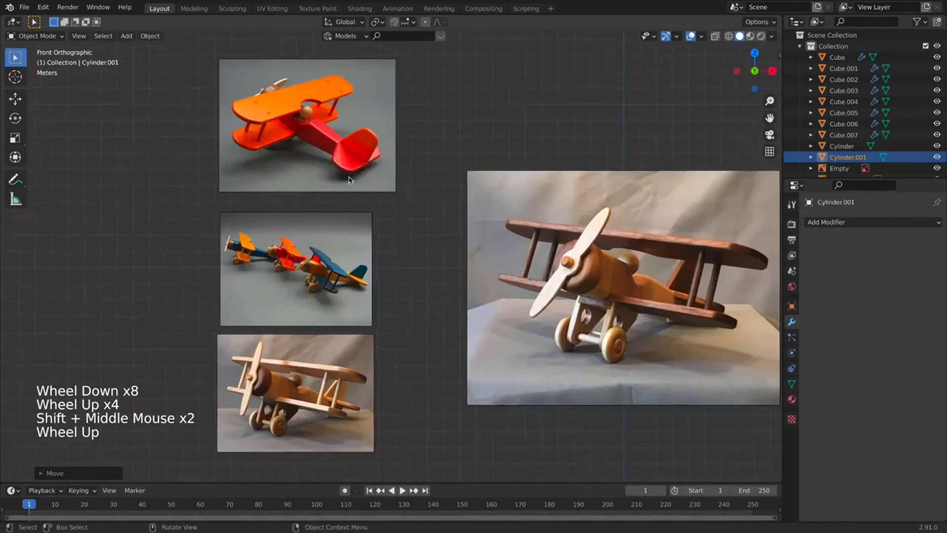
{"action": "scroll", "coordinate": [307, 343], "scroll_direction": "up", "scroll_amount": 4}
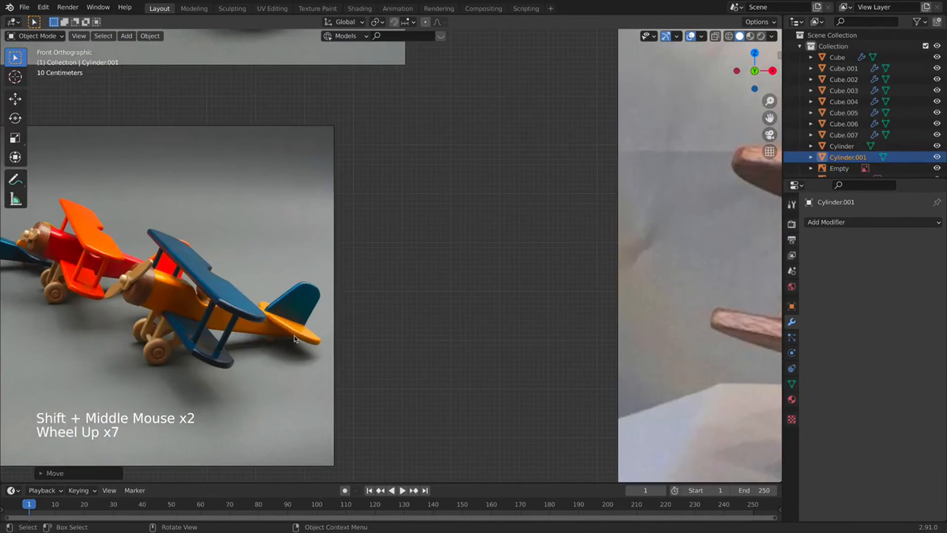
{"action": "scroll", "coordinate": [295, 339], "scroll_direction": "down", "scroll_amount": 5}
{"action": "middle_click_drag", "start_coordinate": [518, 397], "coordinate": [413, 165], "text": "shift"}
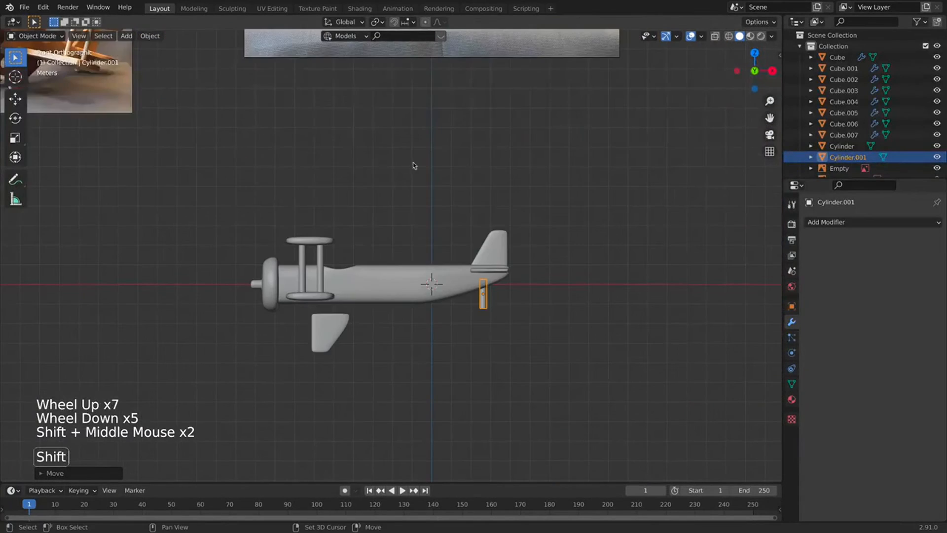
{"action": "scroll", "coordinate": [413, 165], "scroll_direction": "up", "scroll_amount": 4}
{"action": "middle_click_drag", "start_coordinate": [715, 421], "coordinate": [539, 338], "text": "shift"}
Rescale the cylinder shorter along Z and raise it under the fuselage.
{"action": "key", "text": "s"}
{"action": "key", "text": "z"}
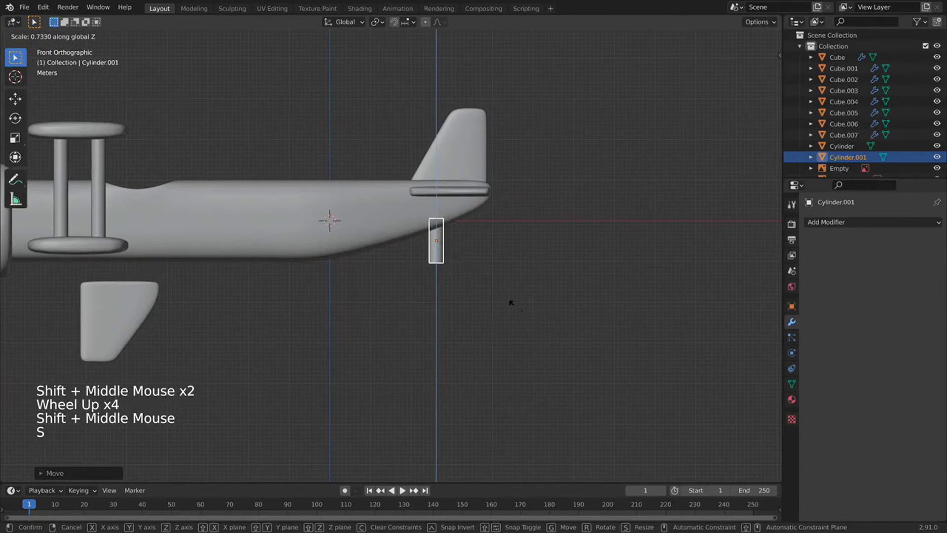
{"action": "right_click", "coordinate": [548, 331]}
{"action": "key", "text": "s"}
{"action": "key", "text": "z"}
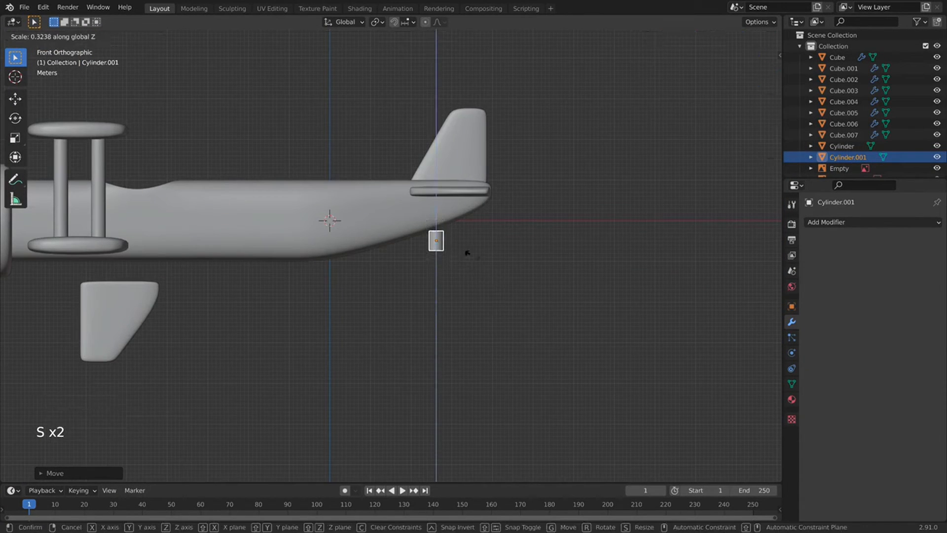
{"action": "left_click", "coordinate": [469, 250]}
{"action": "key", "text": "g"}
{"action": "key", "text": "g"}
{"action": "key", "text": "z"}
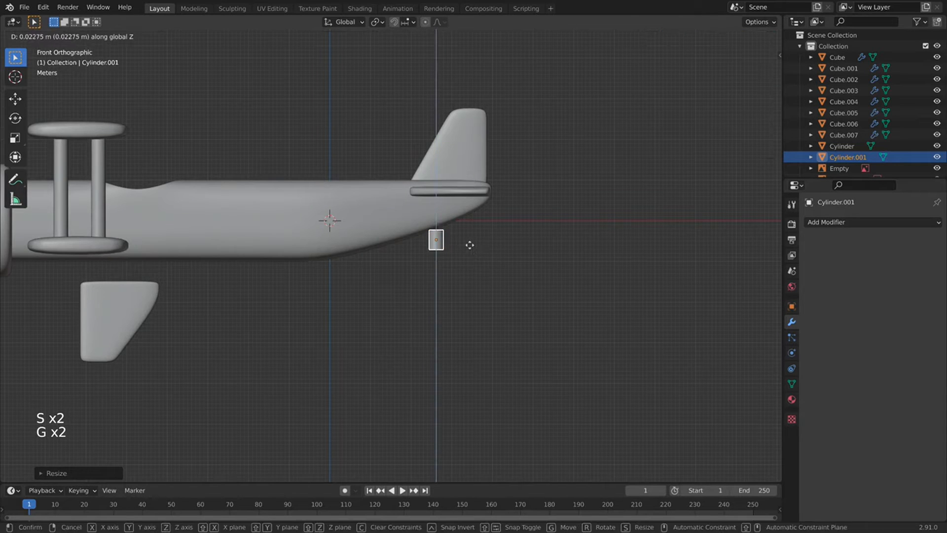
{"action": "left_click", "coordinate": [468, 236]}
{"action": "key", "text": "s"}
{"action": "key", "text": "z"}
{"action": "left_click", "coordinate": [465, 247]}
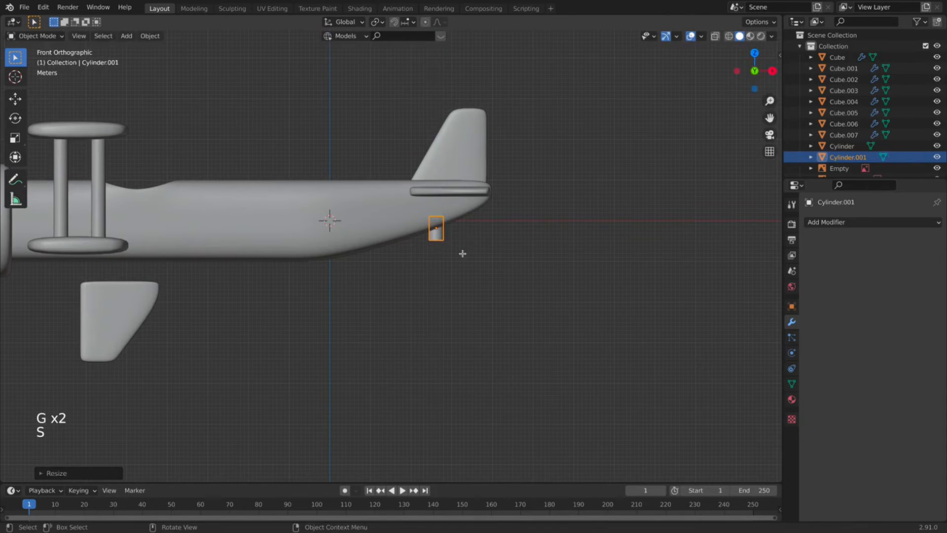
Enter Edit Mode on the cylinder and select its geometry.
{"action": "key", "text": "Tab"}
{"action": "scroll", "coordinate": [466, 249], "scroll_direction": "up", "scroll_amount": 5}
{"action": "left_click_drag", "start_coordinate": [567, 233], "coordinate": [486, 210]}
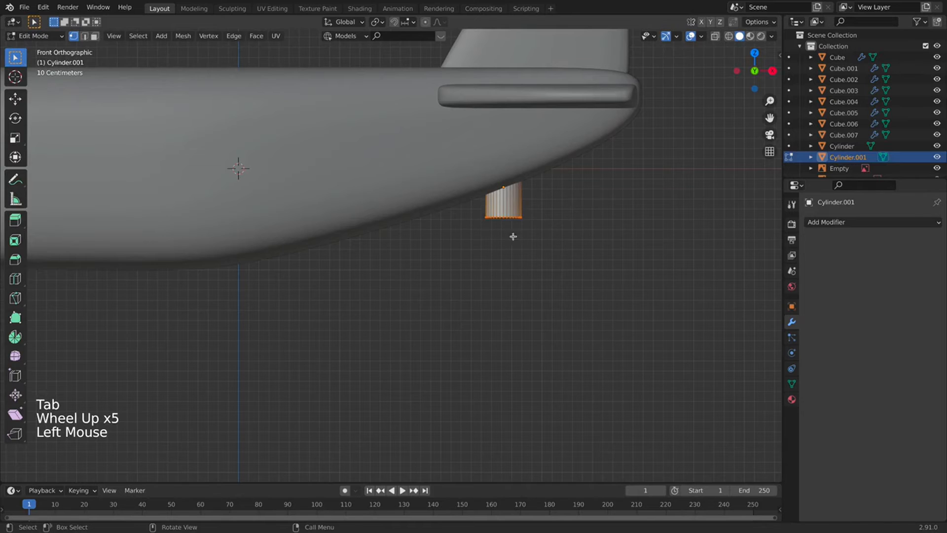
With X-ray on, select the bottom ring and widen it with an in-place extrusion.
{"action": "left_click", "coordinate": [715, 35]}
{"action": "left_click", "coordinate": [578, 200]}
{"action": "left_click_drag", "start_coordinate": [533, 256], "coordinate": [474, 202]}
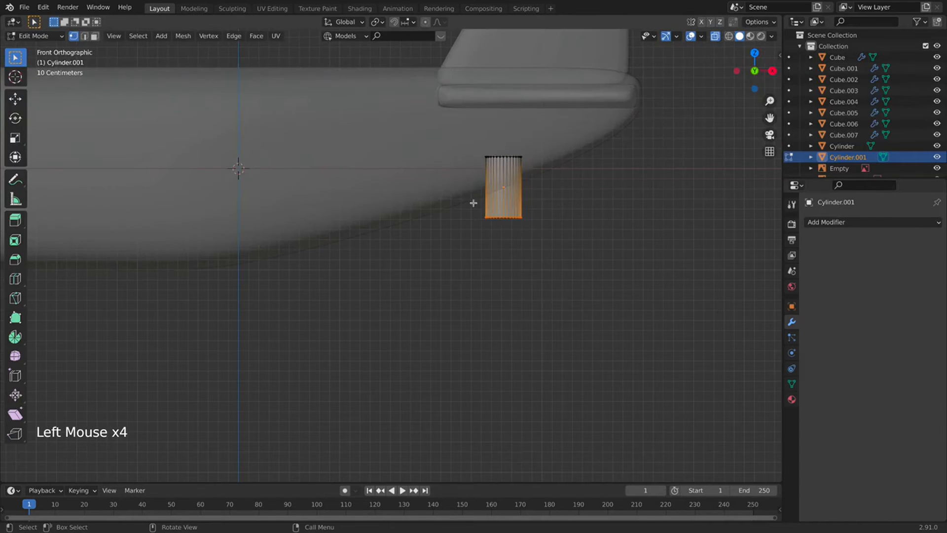
{"action": "key", "text": "e"}
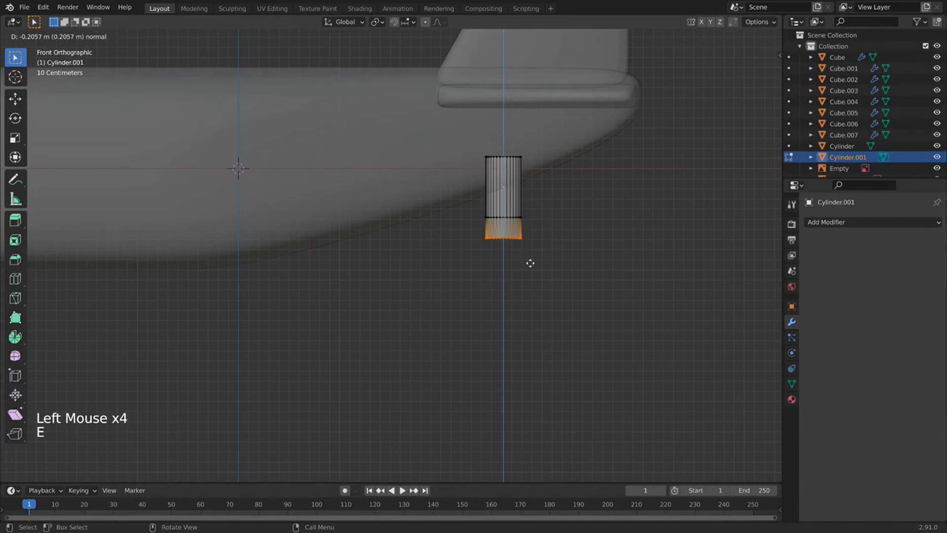
{"action": "right_click", "coordinate": [530, 263]}
{"action": "key", "text": "s"}
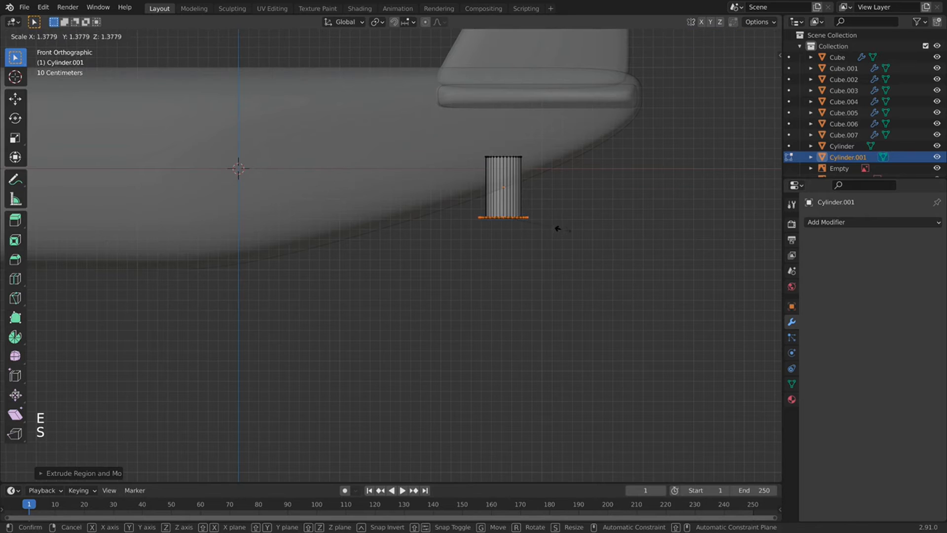
{"action": "left_click", "coordinate": [558, 228]}
Extrude the widened ring downward along Z and return to Object Mode.
{"action": "key", "text": "e"}
{"action": "key", "text": "z"}
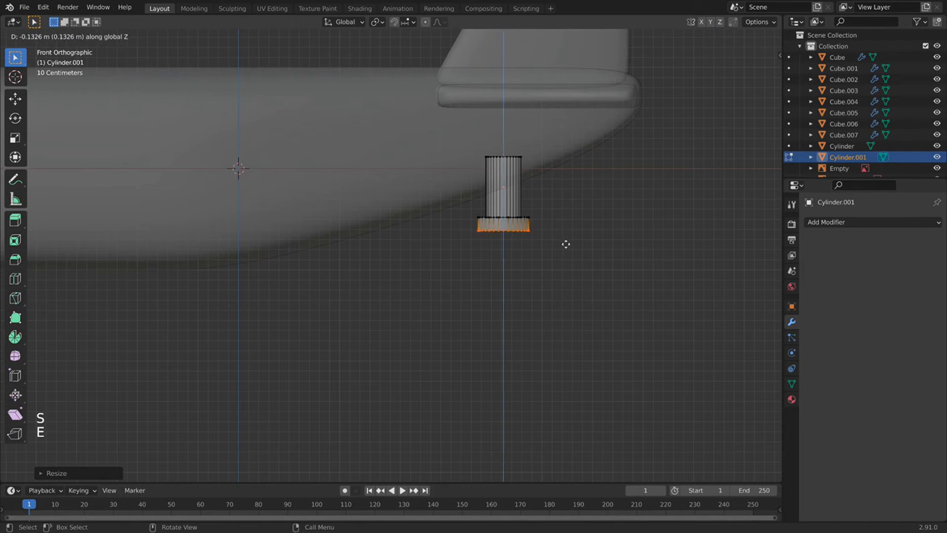
{"action": "left_click", "coordinate": [566, 244]}
{"action": "middle_click_drag", "start_coordinate": [530, 259], "coordinate": [550, 226]}
{"action": "key", "text": "Tab"}
Turn off X-ray and reselect the tail-wheel cylinder.
{"action": "left_click", "coordinate": [714, 37]}
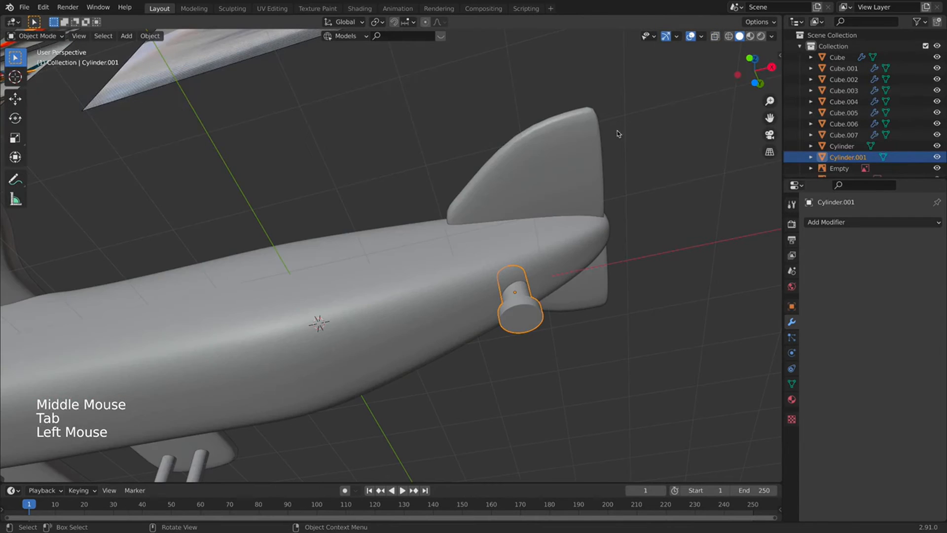
{"action": "middle_click_drag", "start_coordinate": [617, 133], "coordinate": [531, 309]}
{"action": "left_click", "coordinate": [535, 308]}
{"action": "scroll", "coordinate": [489, 259], "scroll_direction": "down", "scroll_amount": 4}
{"action": "left_click", "coordinate": [489, 259]}
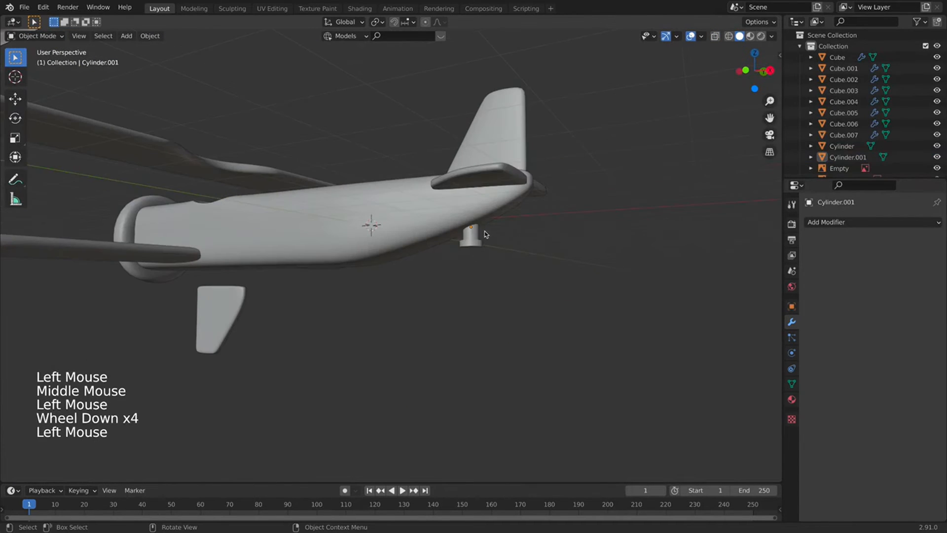
{"action": "left_click", "coordinate": [471, 236]}
Adjust all the cylinder's faces along their normals with Alt+S, scale slightly, and exit Edit Mode.
{"action": "key", "text": "Tab"}
{"action": "key", "text": "a"}
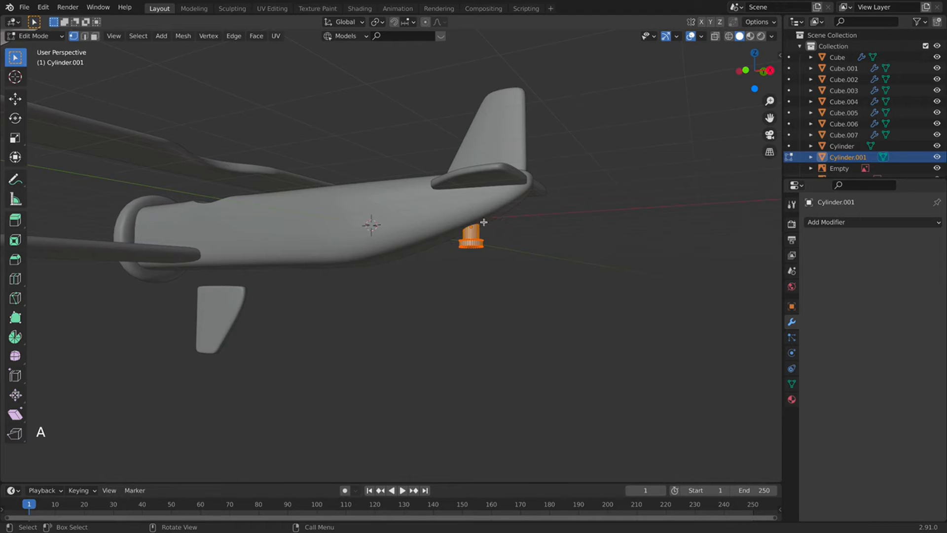
{"action": "key", "text": "alt+s"}
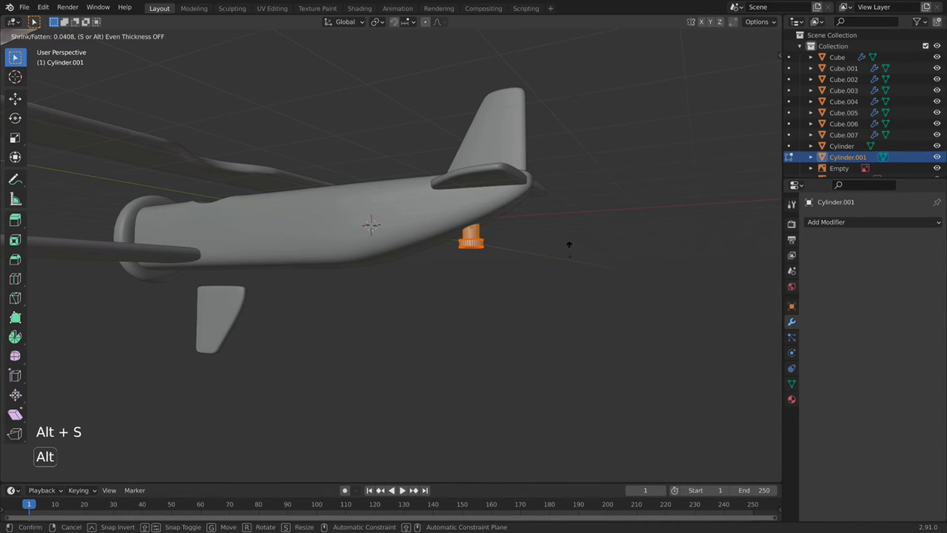
{"action": "key", "text": "s"}
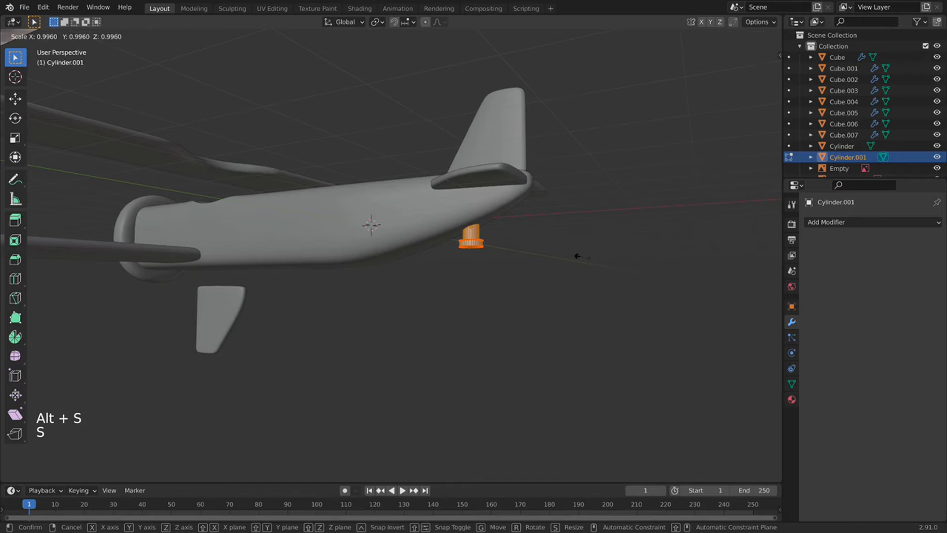
{"action": "left_click", "coordinate": [547, 241]}
{"action": "key", "text": "Tab"}
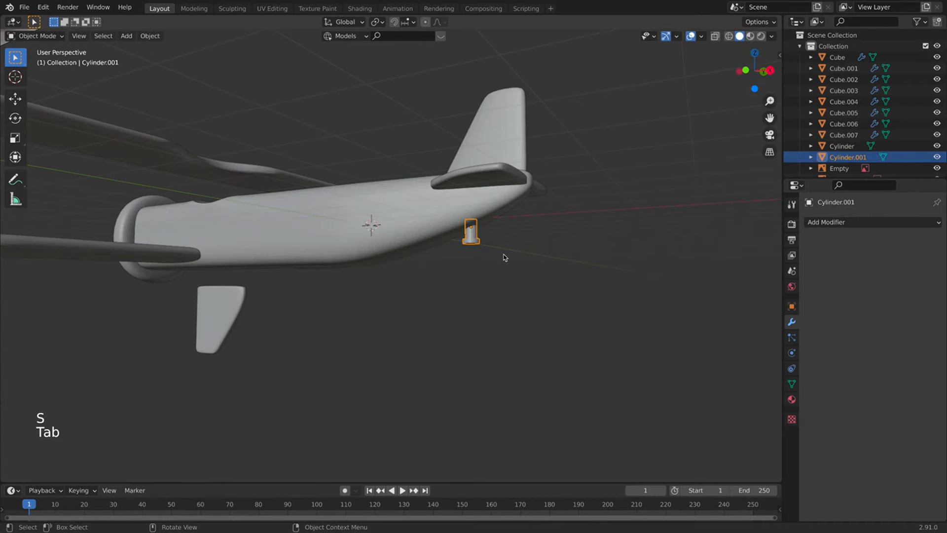
{"action": "scroll", "coordinate": [515, 260], "scroll_direction": "up", "scroll_amount": 5}
Select the fuselage, switch to front view in Edit Mode with X-ray on, and box-select its bottom vertices.
{"action": "scroll", "coordinate": [587, 197], "scroll_direction": "down", "scroll_amount": 3}
{"action": "middle_click_drag", "start_coordinate": [587, 196], "coordinate": [415, 247]}
{"action": "scroll", "coordinate": [326, 244], "scroll_direction": "down", "scroll_amount": 7}
{"action": "left_click", "coordinate": [415, 255]}
{"action": "key", "text": "KP_1"}
{"action": "key", "text": "Tab"}
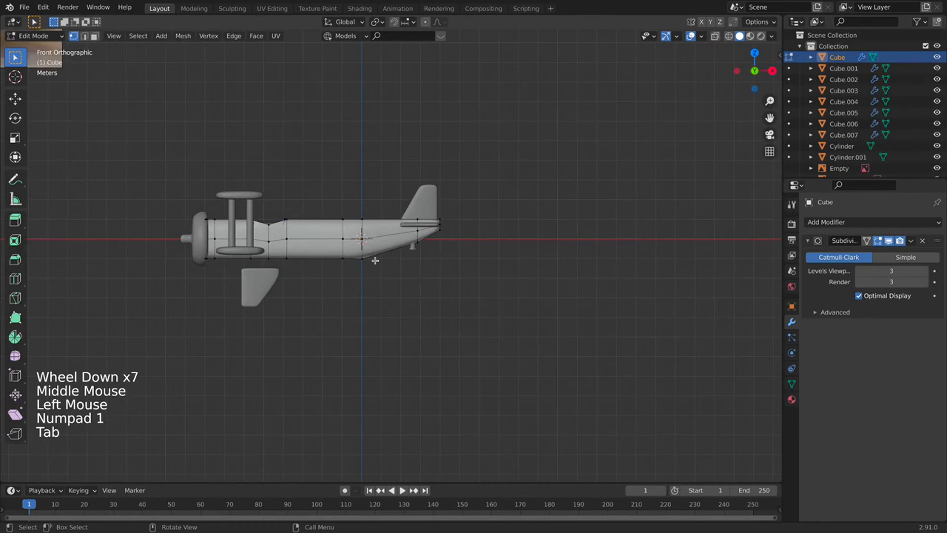
{"action": "scroll", "coordinate": [503, 162], "scroll_direction": "up", "scroll_amount": 2}
{"action": "left_click", "coordinate": [715, 37]}
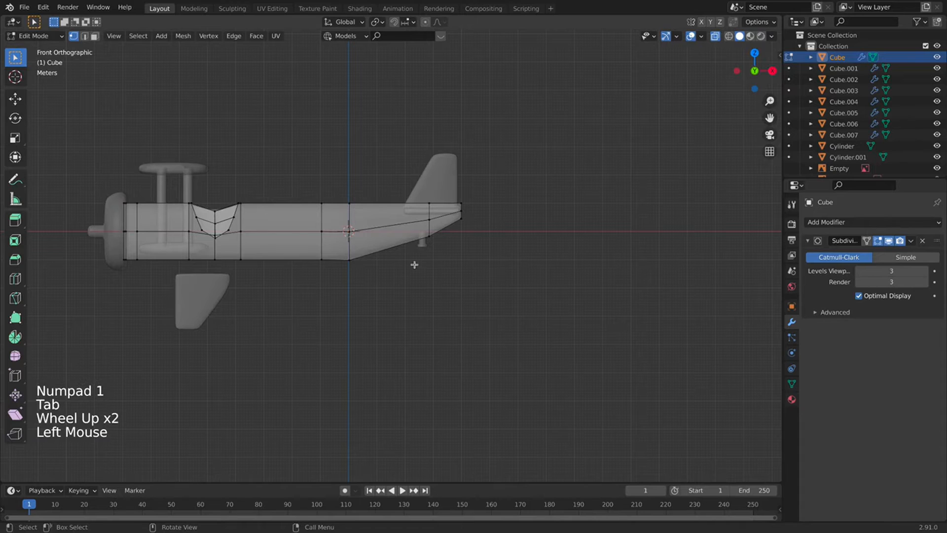
{"action": "left_click_drag", "start_coordinate": [392, 286], "coordinate": [284, 248]}
Shift a vertical band of fuselage faces 0.819 m toward the nose.
{"action": "key", "text": "g"}
{"action": "key", "text": "x"}
{"action": "right_click", "coordinate": [272, 246]}
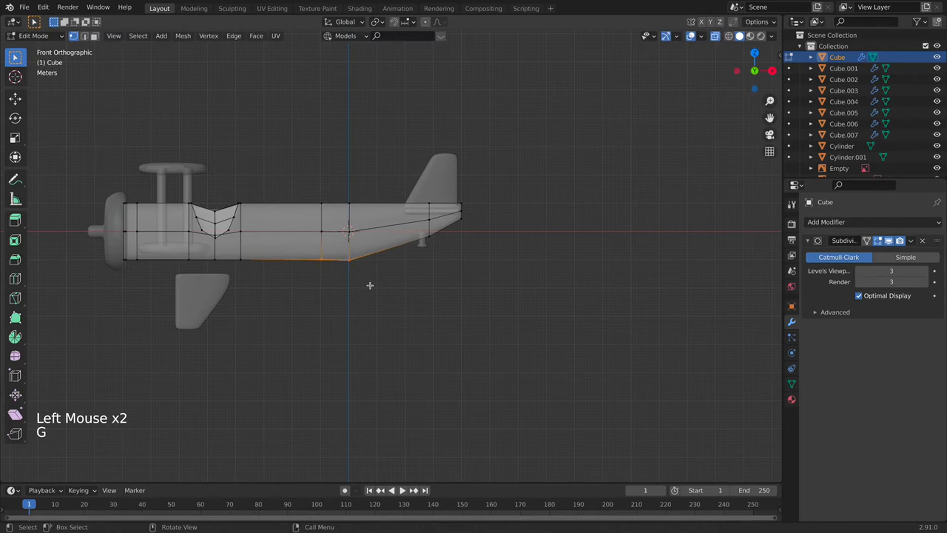
{"action": "left_click", "coordinate": [325, 201]}
{"action": "key", "text": "g"}
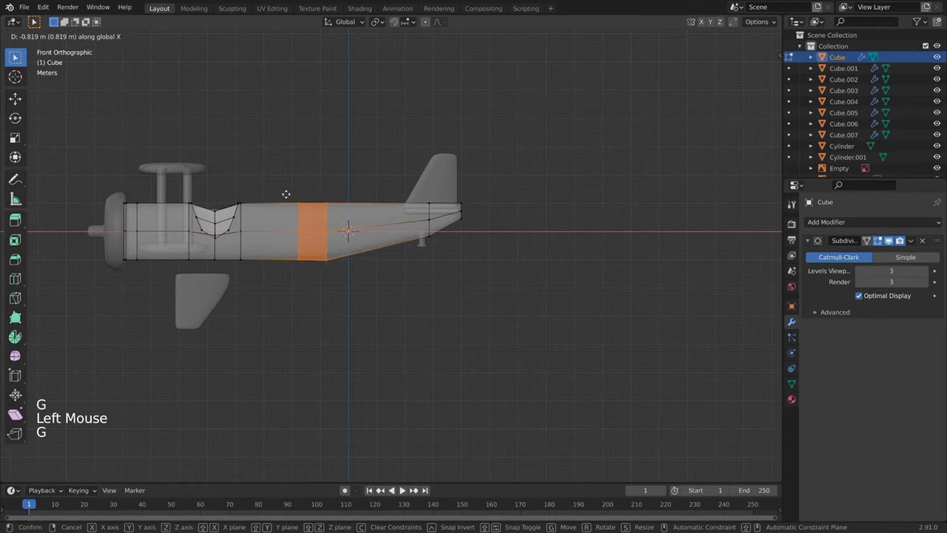
{"action": "left_click", "coordinate": [291, 197]}
Return to Object Mode with X-ray off and save the file as untitled.blend.
{"action": "key", "text": "Tab"}
{"action": "scroll", "coordinate": [440, 258], "scroll_direction": "down", "scroll_amount": 3}
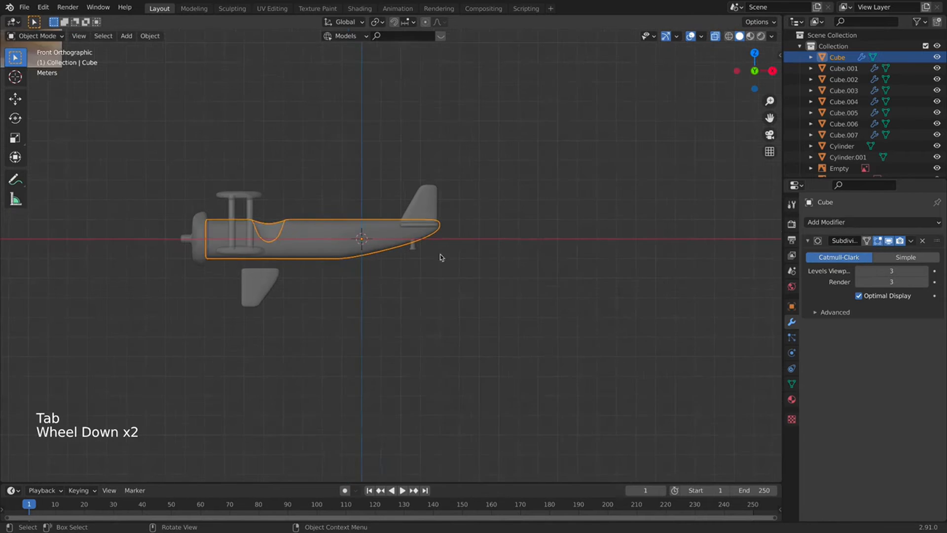
{"action": "left_click", "coordinate": [715, 36]}
{"action": "middle_click_drag", "start_coordinate": [567, 162], "coordinate": [465, 163]}
{"action": "scroll", "coordinate": [492, 179], "scroll_direction": "down", "scroll_amount": 1}
{"action": "scroll", "coordinate": [491, 179], "scroll_direction": "down", "scroll_amount": 1}
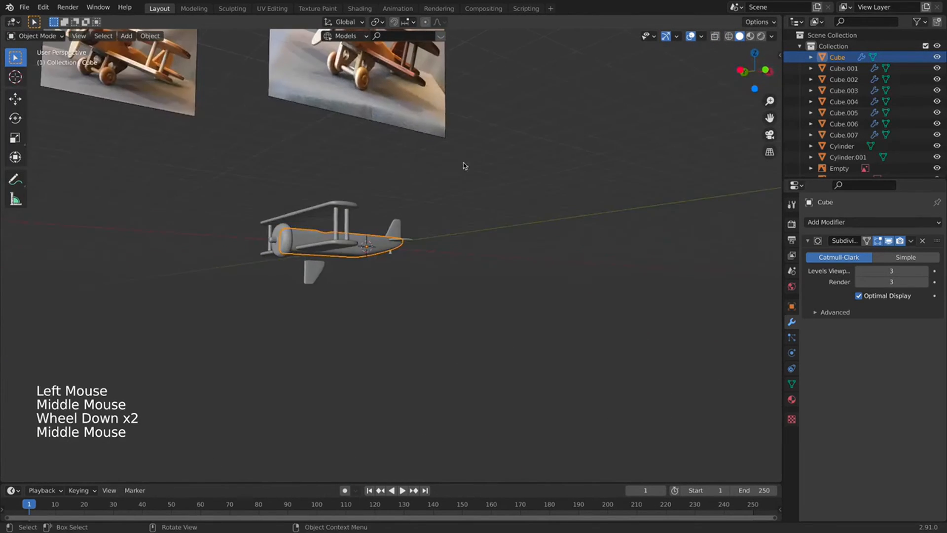
{"action": "middle_click_drag", "start_coordinate": [344, 178], "coordinate": [135, 144]}
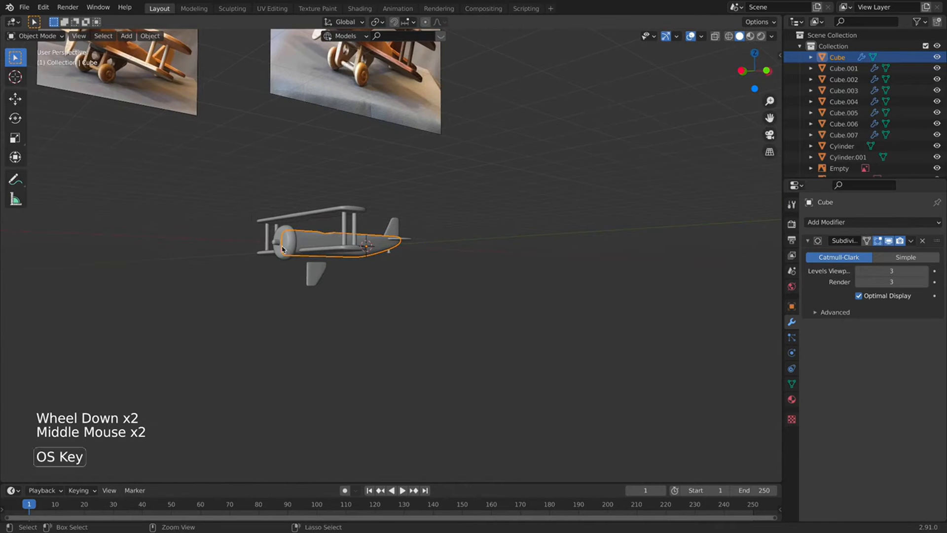
{"action": "key", "text": "super+s"}
{"action": "key", "text": "shift+super"}
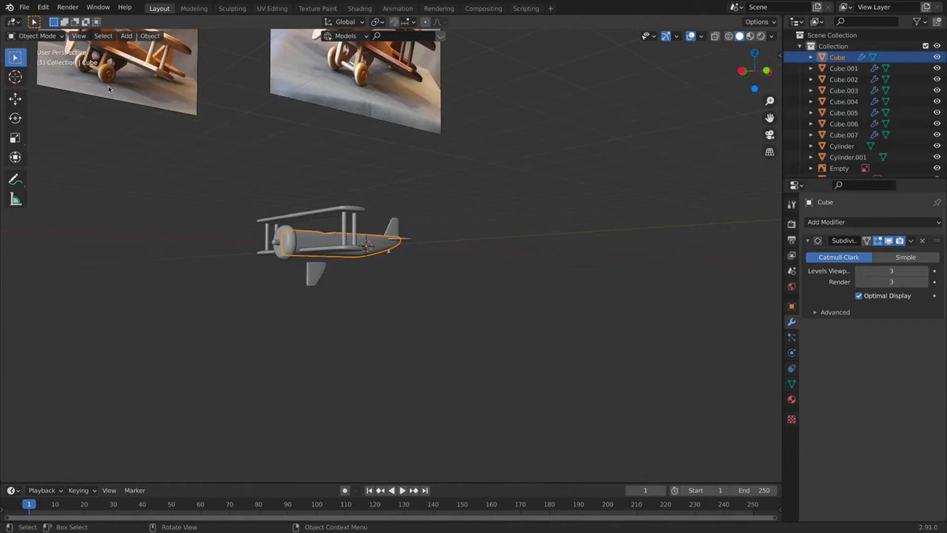
{"action": "middle_click_drag", "start_coordinate": [135, 207], "coordinate": [335, 281], "text": "shift"}
{"action": "key", "text": "shift+a"}
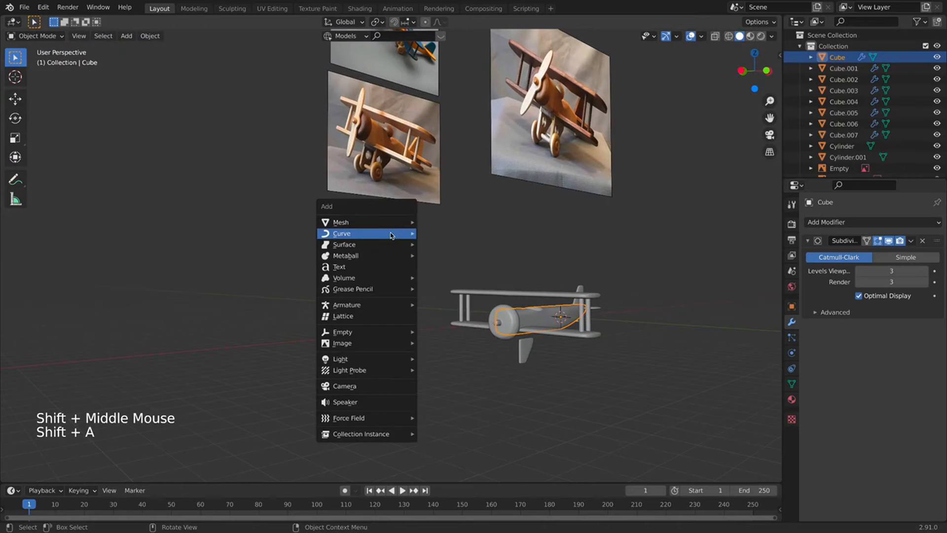
Add a new cube, Cube.008, inside the plane and give it a level-2 Subdivision Surface modifier.
{"action": "mouse_move", "coordinate": [400, 217]}
{"action": "left_click", "coordinate": [446, 231]}
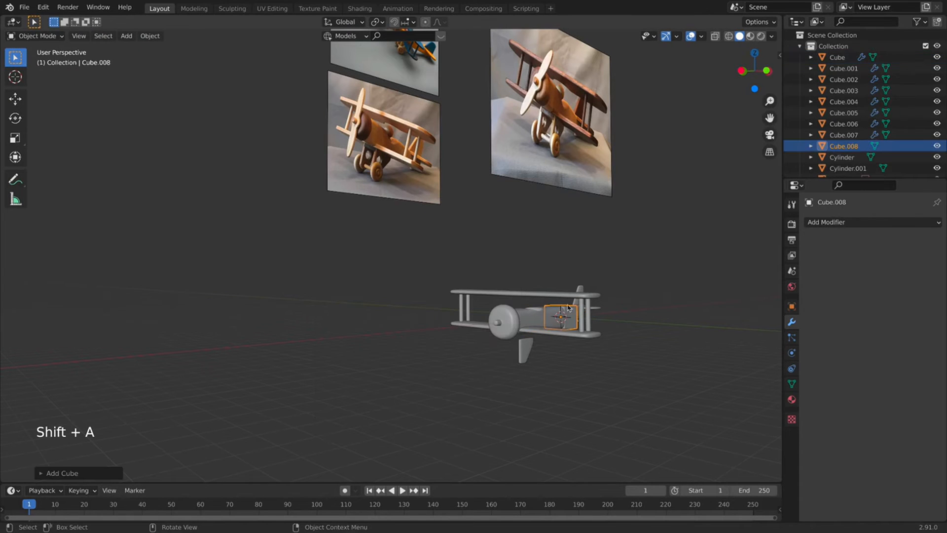
{"action": "middle_click_drag", "start_coordinate": [769, 262], "coordinate": [767, 171], "text": "shift"}
{"action": "scroll", "coordinate": [767, 172], "scroll_direction": "up", "scroll_amount": 3}
{"action": "left_click", "coordinate": [844, 222]}
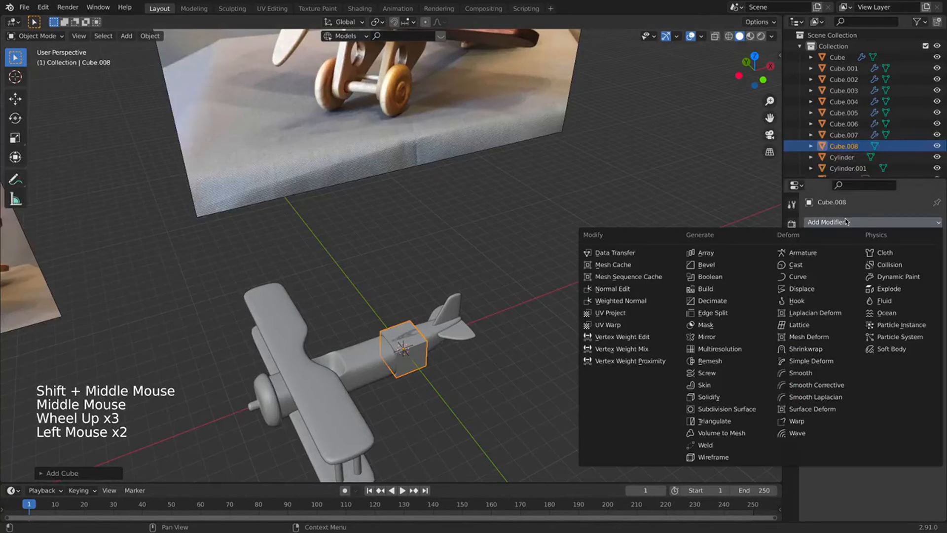
{"action": "left_click", "coordinate": [714, 396]}
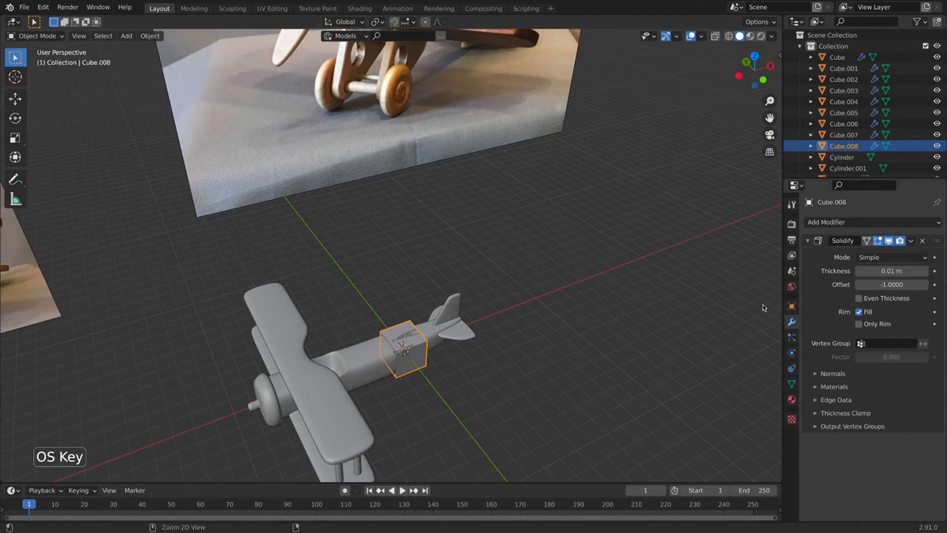
{"action": "key", "text": "super+z"}
{"action": "left_click", "coordinate": [852, 221]}
{"action": "left_click", "coordinate": [748, 410]}
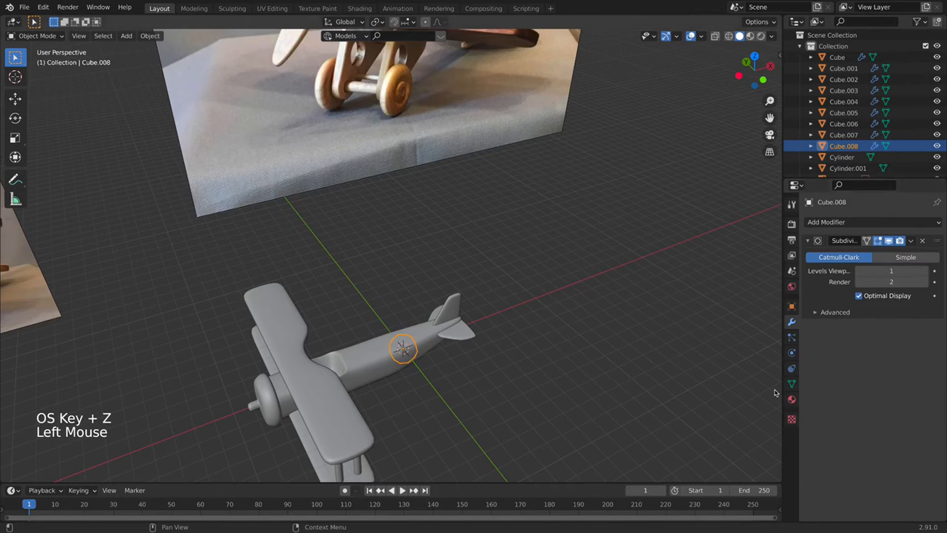
{"action": "key", "text": "Tab"}
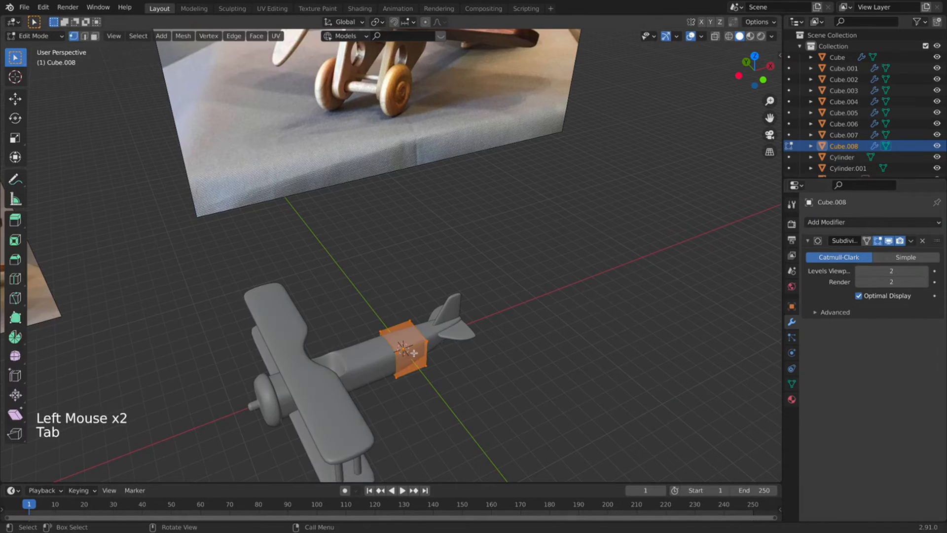
{"action": "key", "text": "Tab"}
Add a Mirror modifier, move it above Subdivision Surface, and switch off its X axis.
{"action": "right_click", "coordinate": [355, 320]}
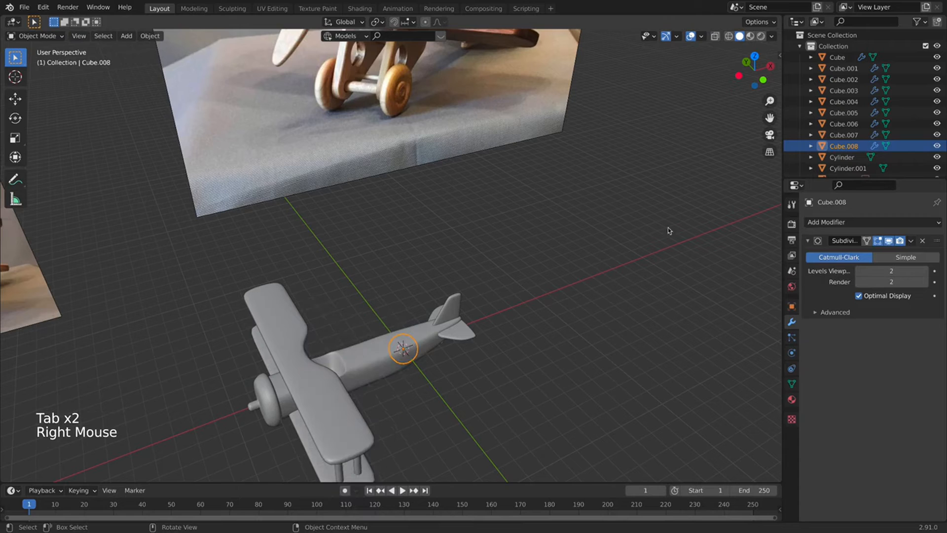
{"action": "left_click", "coordinate": [843, 227]}
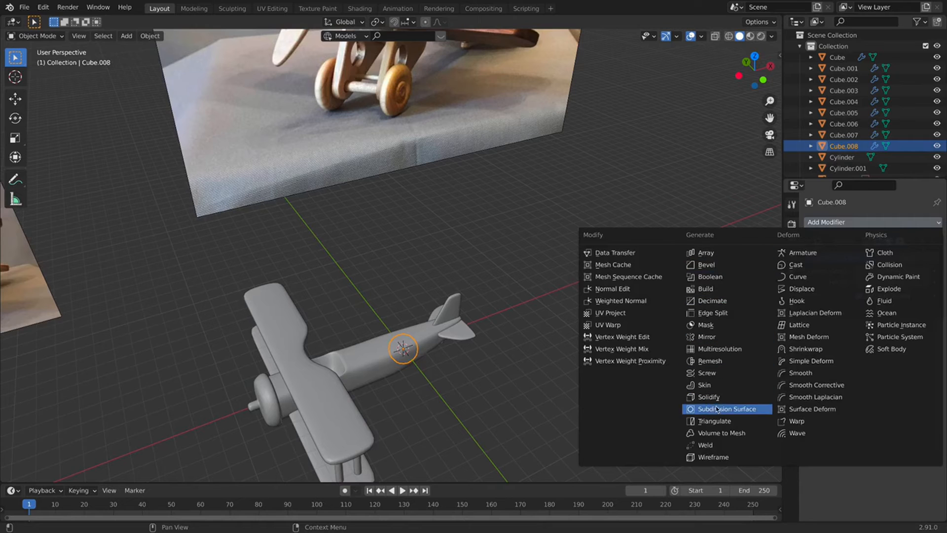
{"action": "left_click", "coordinate": [722, 338]}
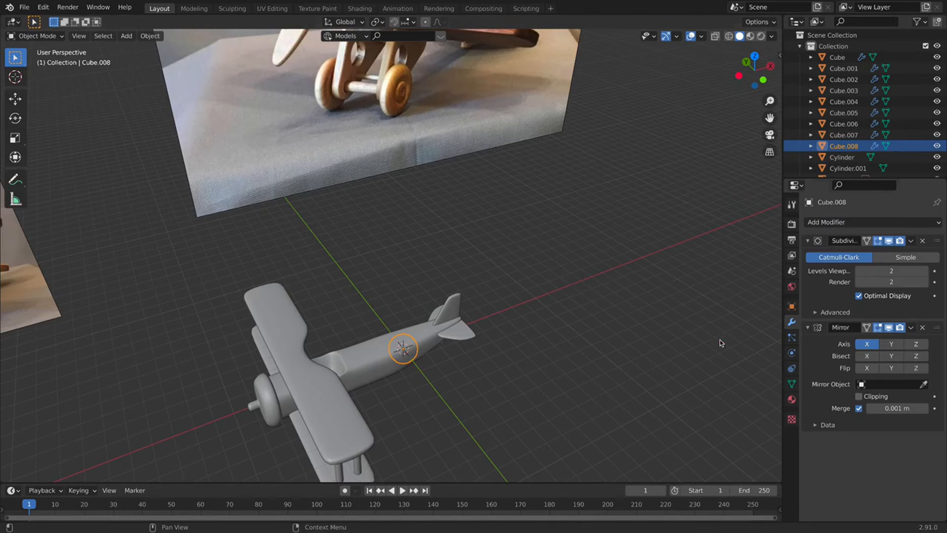
{"action": "left_click_drag", "start_coordinate": [930, 332], "coordinate": [927, 244]}
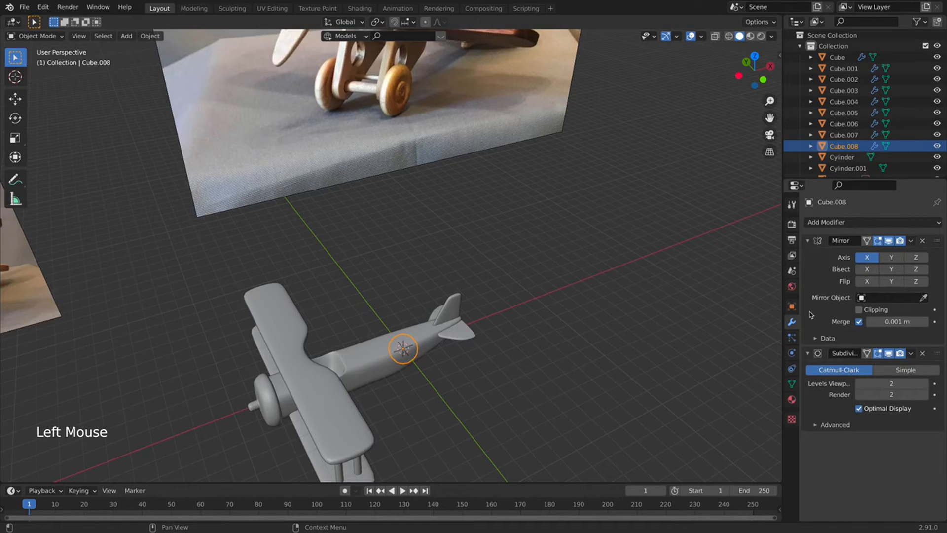
{"action": "left_click", "coordinate": [871, 257]}
In Edit Mode, move Cube.008 along Y and then X to sit beneath the lower wing.
{"action": "key", "text": "Tab"}
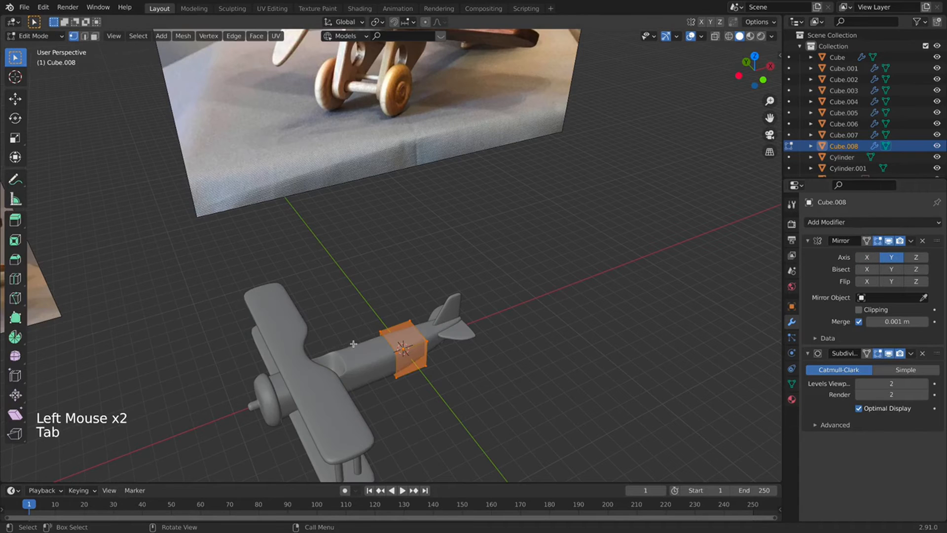
{"action": "key", "text": "g"}
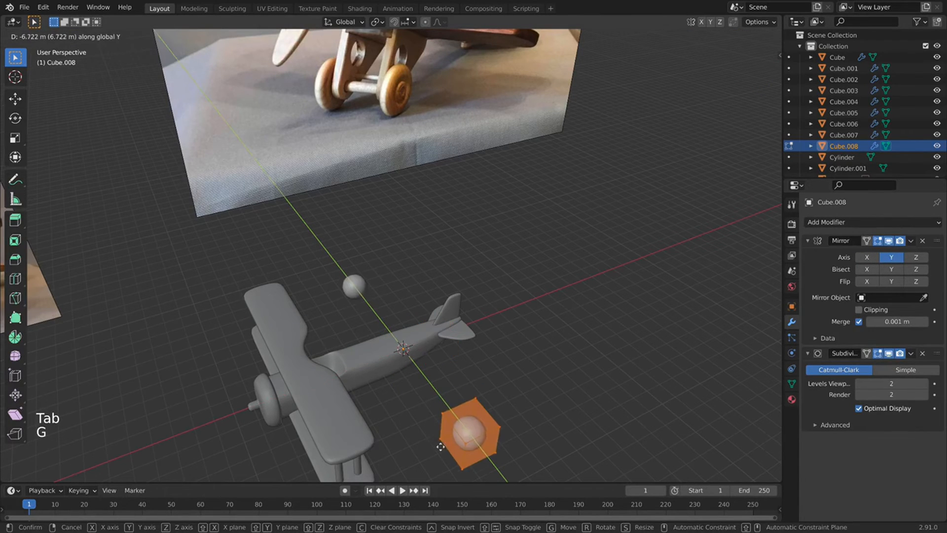
{"action": "left_click", "coordinate": [434, 448]}
{"action": "scroll", "coordinate": [430, 444], "scroll_direction": "down", "scroll_amount": 4}
{"action": "key", "text": "g"}
{"action": "key", "text": "x"}
{"action": "left_click", "coordinate": [338, 386]}
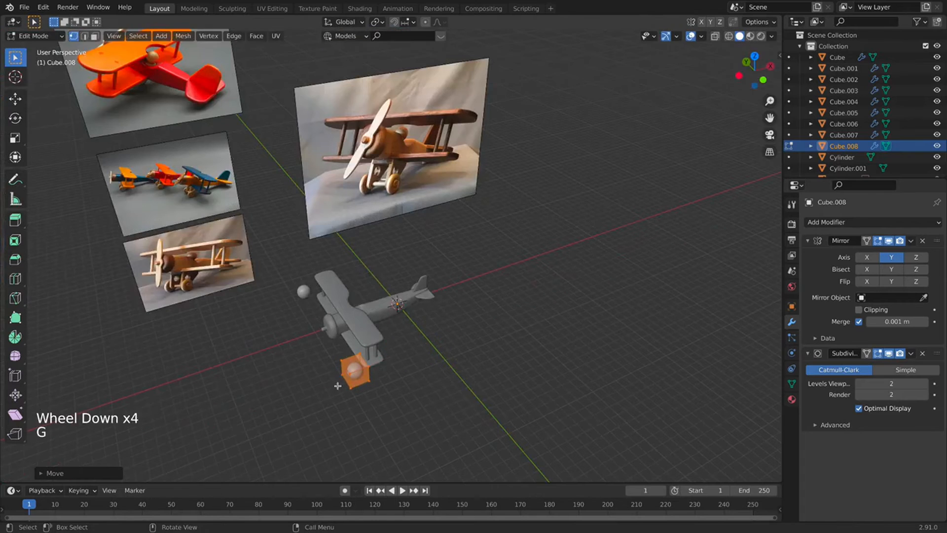
{"action": "scroll", "coordinate": [338, 385], "scroll_direction": "up", "scroll_amount": 3}
{"action": "middle_click_drag", "start_coordinate": [337, 385], "coordinate": [296, 223], "text": "shift"}
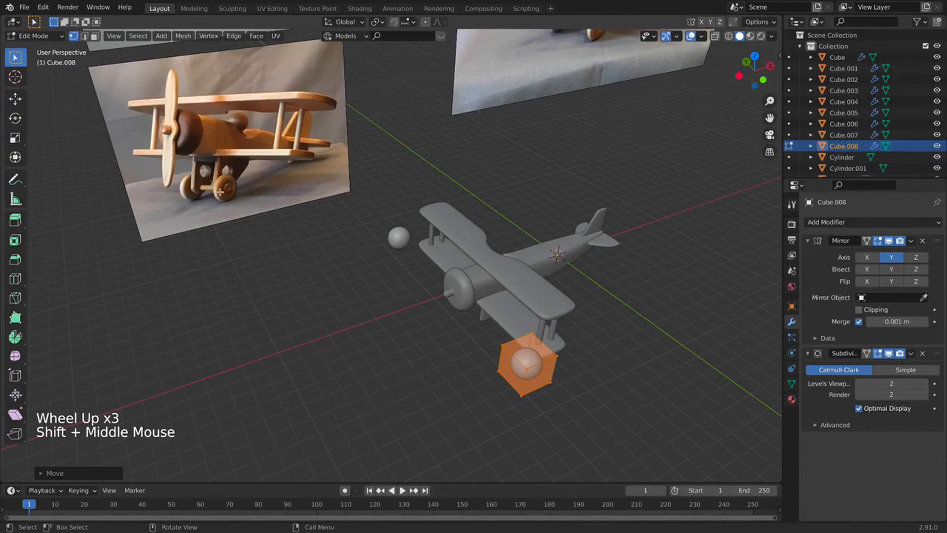
{"action": "middle_click_drag", "start_coordinate": [220, 192], "coordinate": [219, 186], "text": "shift"}
{"action": "scroll", "coordinate": [582, 320], "scroll_direction": "up", "scroll_amount": 3}
Scale the block up, then flatten it sideways into a thin wheel disc.
{"action": "key", "text": "s"}
{"action": "left_click", "coordinate": [633, 322]}
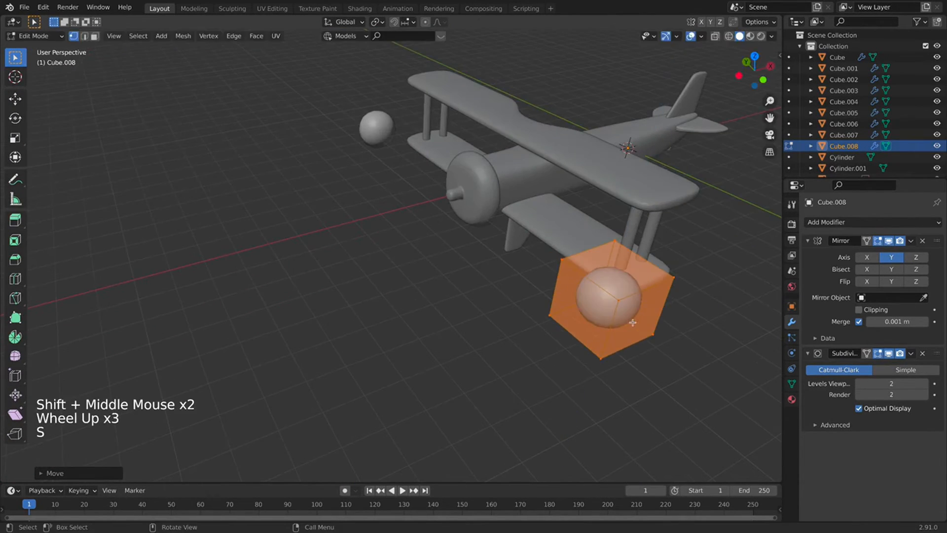
{"action": "key", "text": "s"}
{"action": "left_click", "coordinate": [616, 320]}
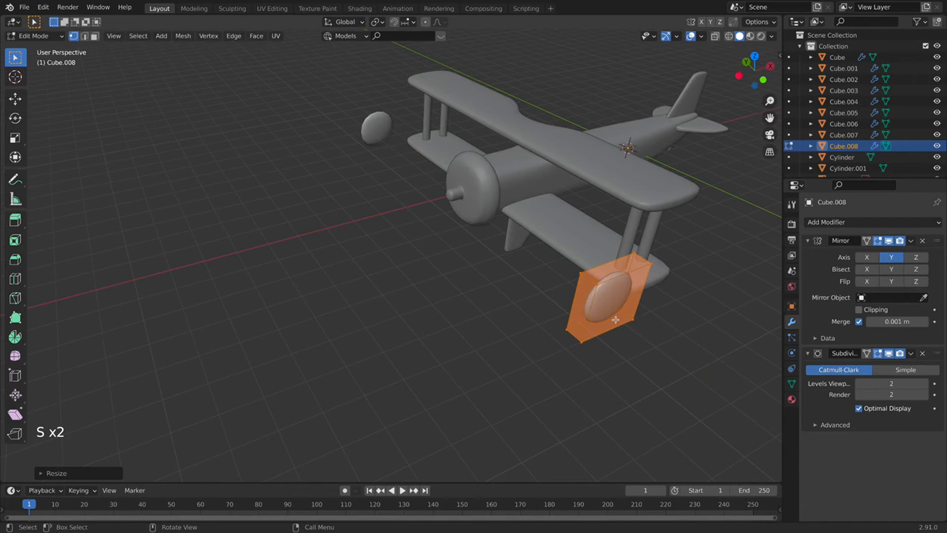
{"action": "scroll", "coordinate": [608, 314], "scroll_direction": "down", "scroll_amount": 3}
{"action": "middle_click_drag", "start_coordinate": [570, 314], "coordinate": [424, 291], "text": "shift"}
{"action": "scroll", "coordinate": [519, 328], "scroll_direction": "up", "scroll_amount": 3}
{"action": "scroll", "coordinate": [519, 328], "scroll_direction": "up", "scroll_amount": 1, "text": "shift"}
{"action": "scroll", "coordinate": [424, 291], "scroll_direction": "down", "scroll_amount": 1, "text": "shift"}
Add an edge loop around the wheel and select its outer face in Face mode.
{"action": "key", "text": "super+r"}
{"action": "left_click", "coordinate": [427, 299]}
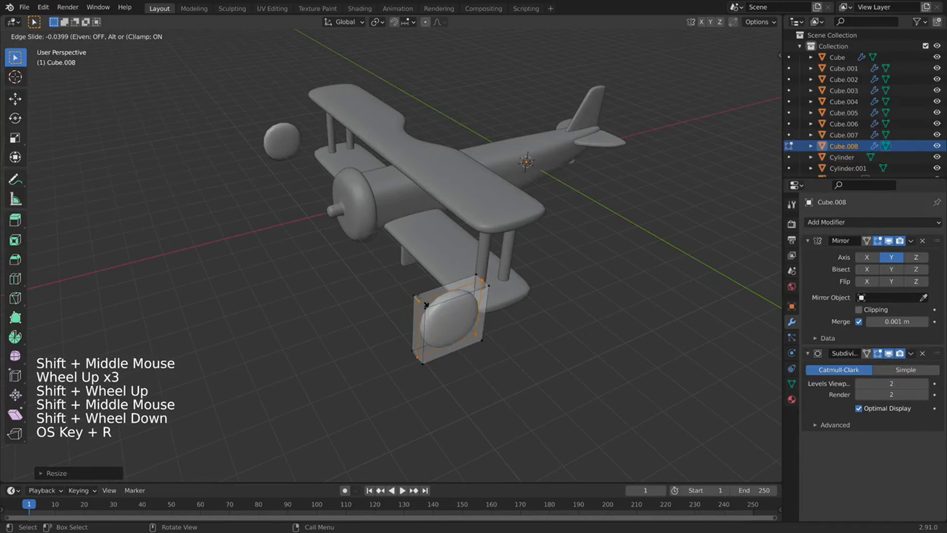
{"action": "left_click", "coordinate": [95, 35]}
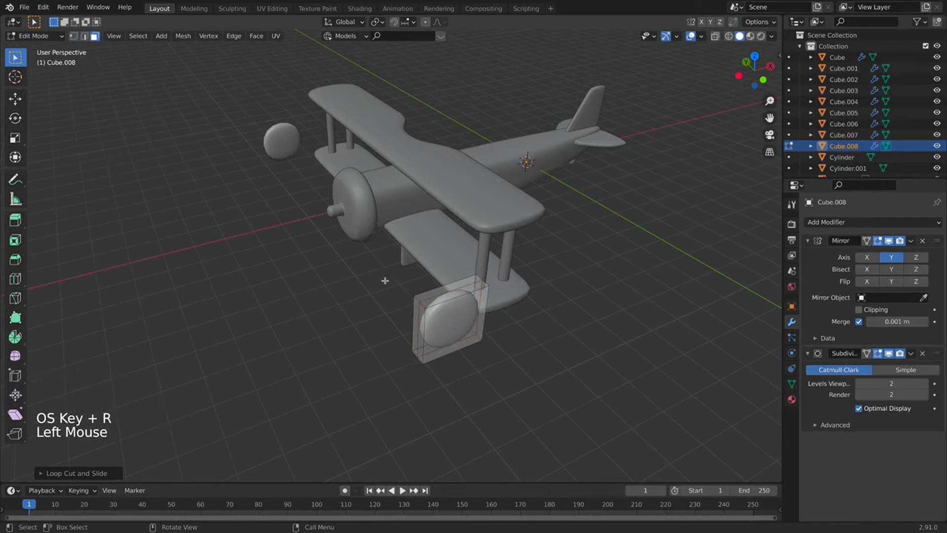
{"action": "left_click", "coordinate": [450, 314]}
{"action": "scroll", "coordinate": [449, 313], "scroll_direction": "down", "scroll_amount": 3}
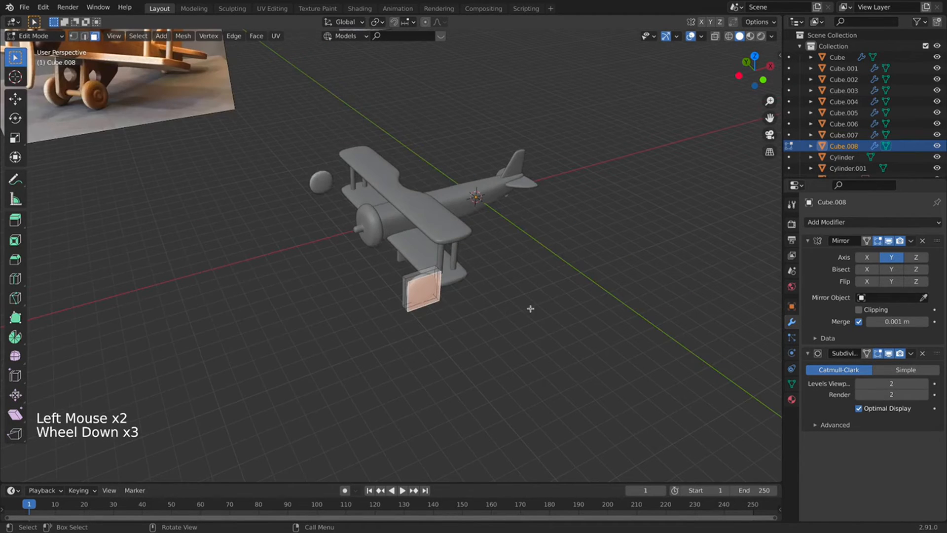
Inset and extrude the wheel's outer face twice to build a raised hub.
{"action": "key", "text": "i"}
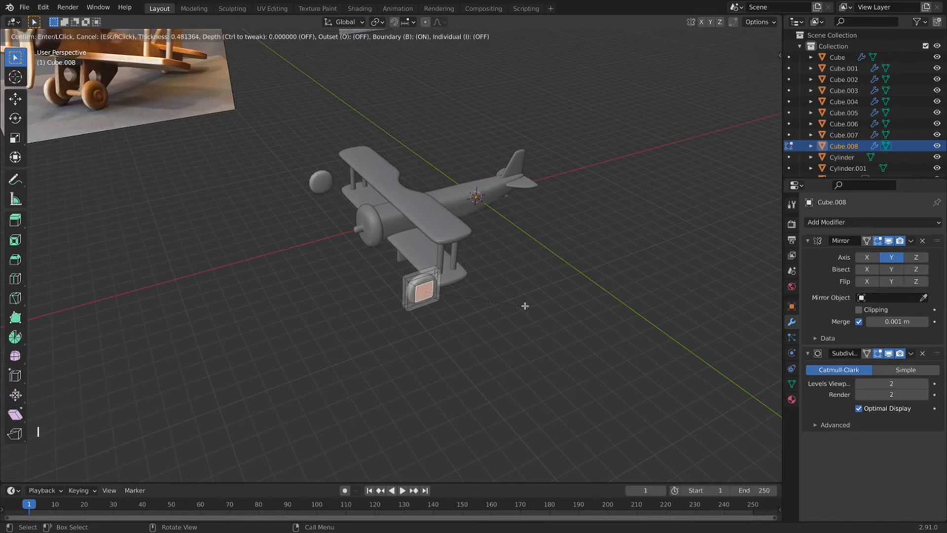
{"action": "scroll", "coordinate": [525, 306], "scroll_direction": "up", "scroll_amount": 4}
{"action": "left_click", "coordinate": [522, 309]}
{"action": "key", "text": "e"}
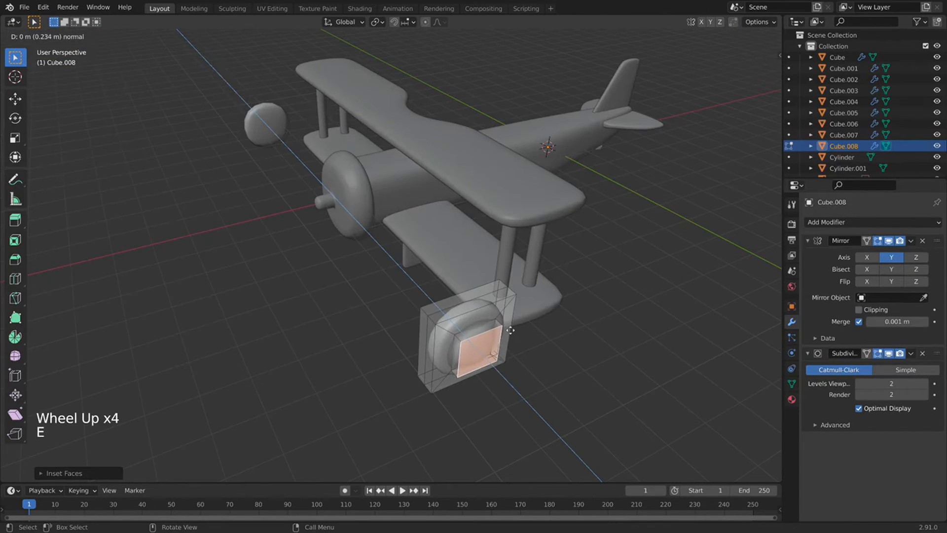
{"action": "left_click", "coordinate": [510, 330]}
{"action": "middle_click_drag", "start_coordinate": [511, 330], "coordinate": [513, 328]}
{"action": "scroll", "coordinate": [513, 327], "scroll_direction": "down", "scroll_amount": 4}
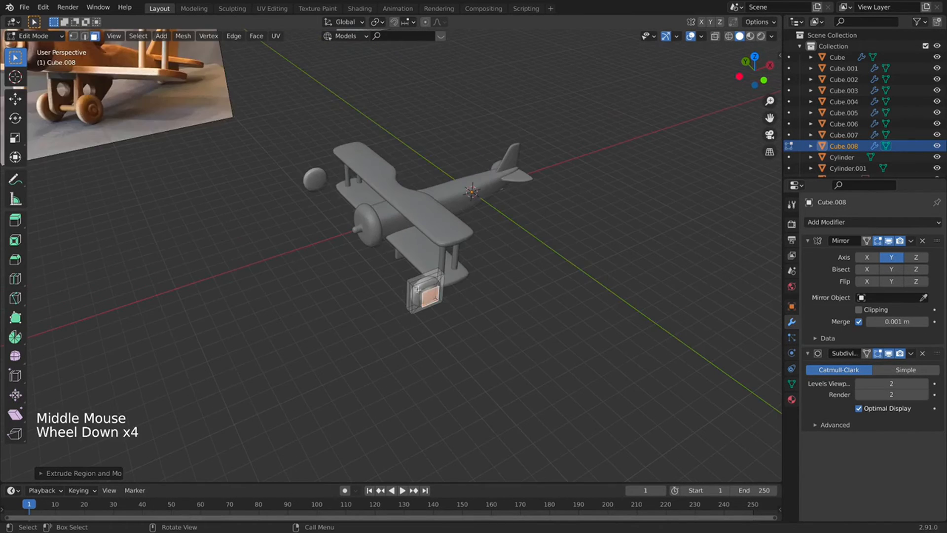
{"action": "scroll", "coordinate": [417, 289], "scroll_direction": "up", "scroll_amount": 4}
{"action": "key", "text": "i"}
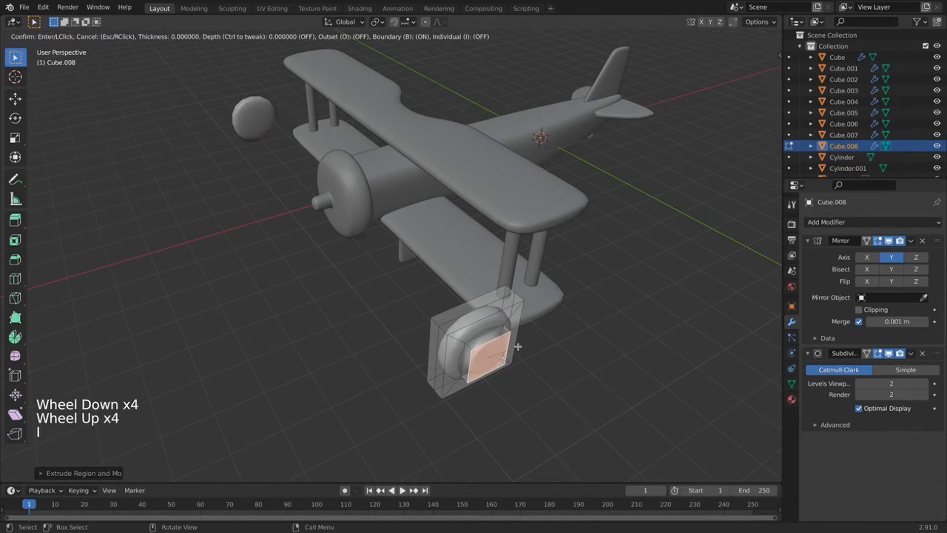
{"action": "left_click", "coordinate": [510, 346]}
{"action": "key", "text": "e"}
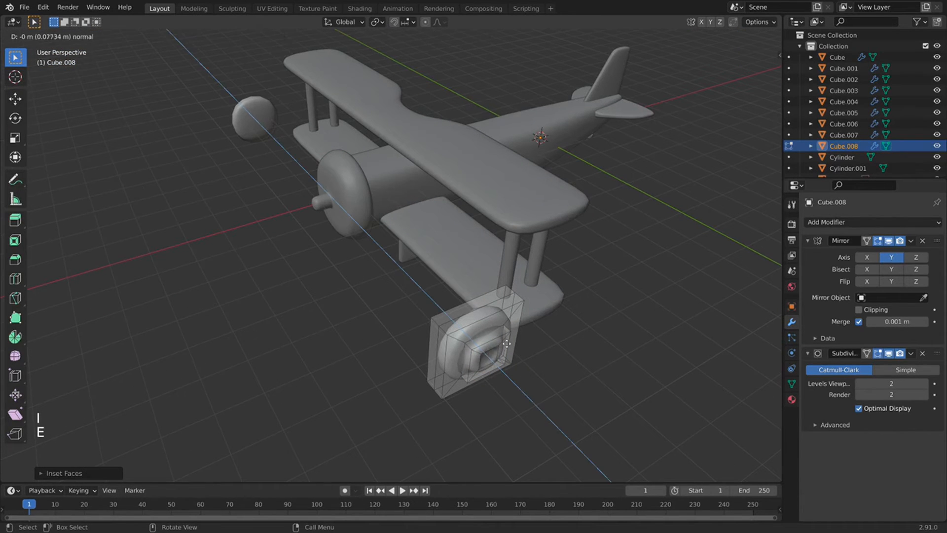
Add loop cuts around the wheel and scale the new middle edge loop inward.
{"action": "key", "text": "super+r"}
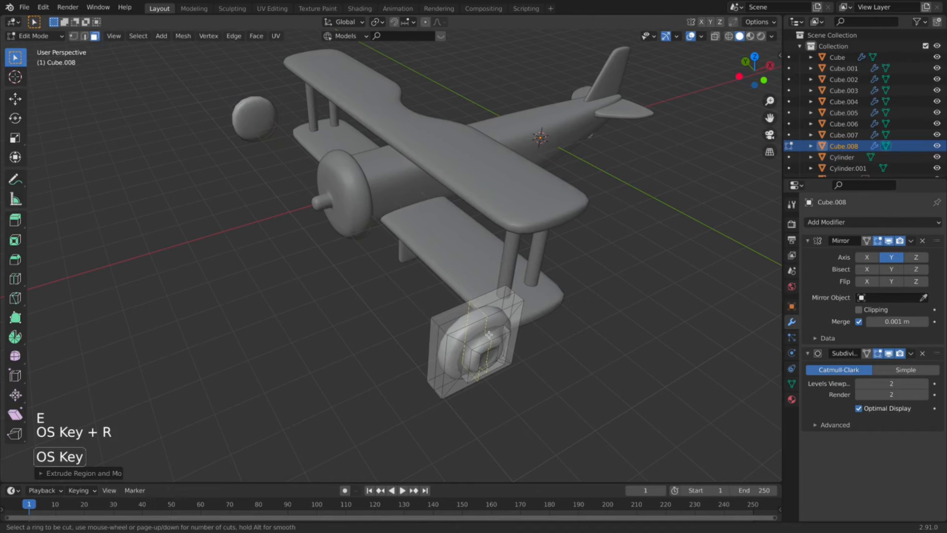
{"action": "left_click", "coordinate": [501, 327]}
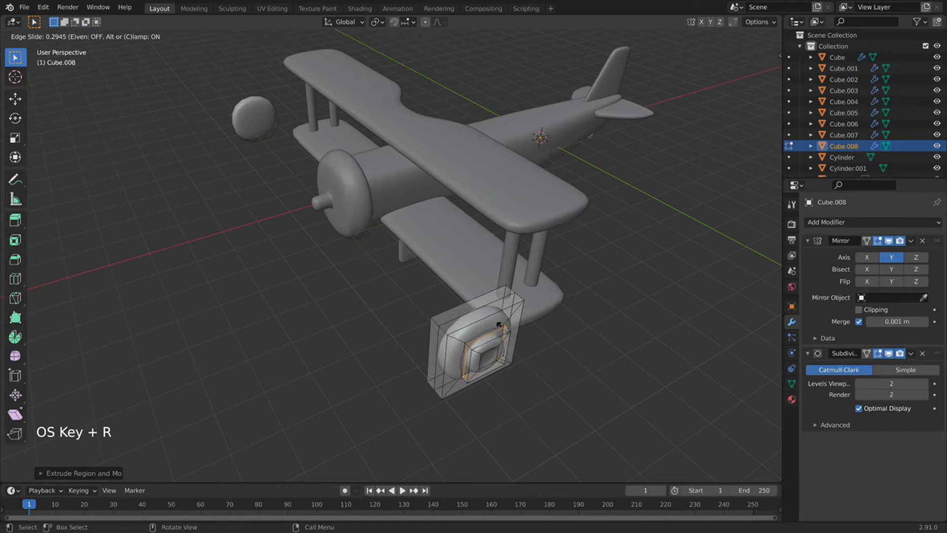
{"action": "left_click", "coordinate": [498, 322]}
{"action": "key", "text": "super+r"}
{"action": "double_click", "coordinate": [501, 320]}
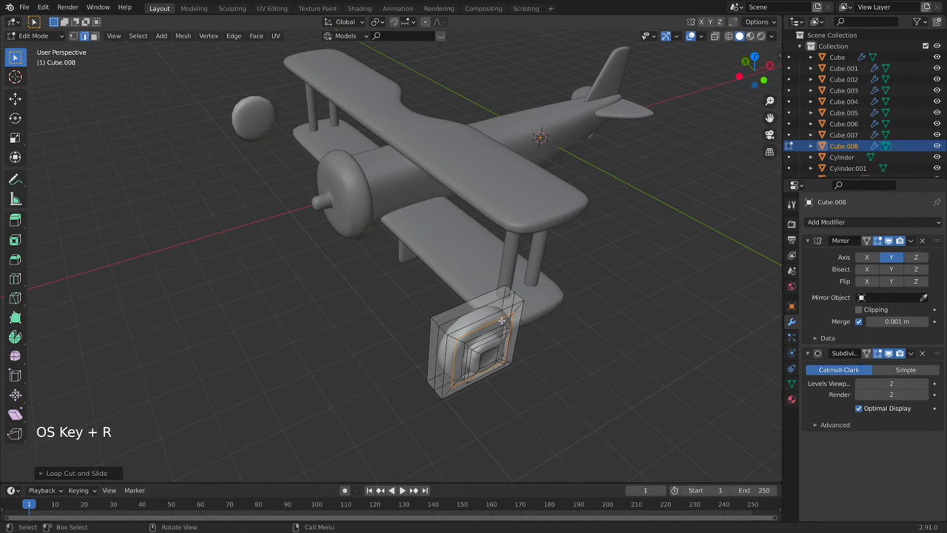
{"action": "key", "text": "s"}
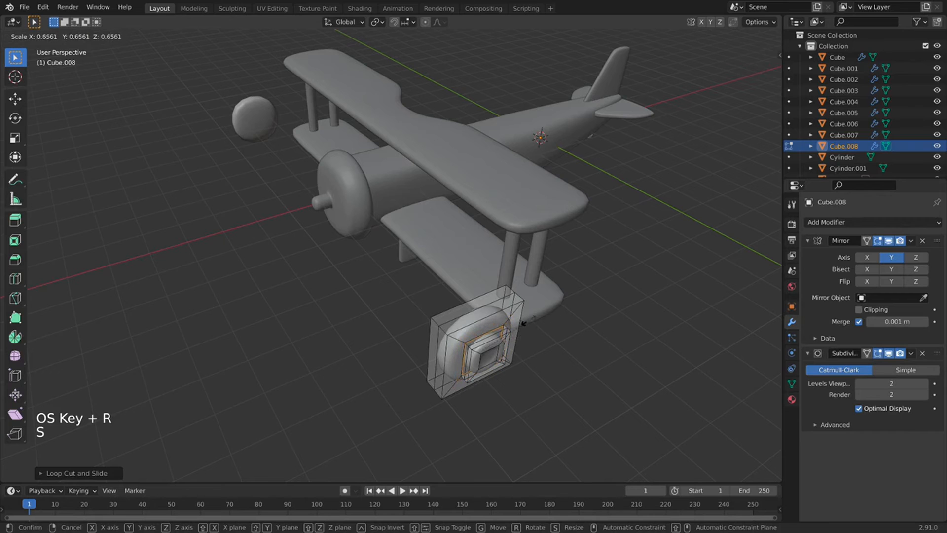
{"action": "left_click", "coordinate": [524, 323]}
{"action": "middle_click_drag", "start_coordinate": [524, 323], "coordinate": [480, 320], "text": "shift"}
{"action": "scroll", "coordinate": [479, 321], "scroll_direction": "up", "scroll_amount": 5}
{"action": "key", "text": "super+r"}
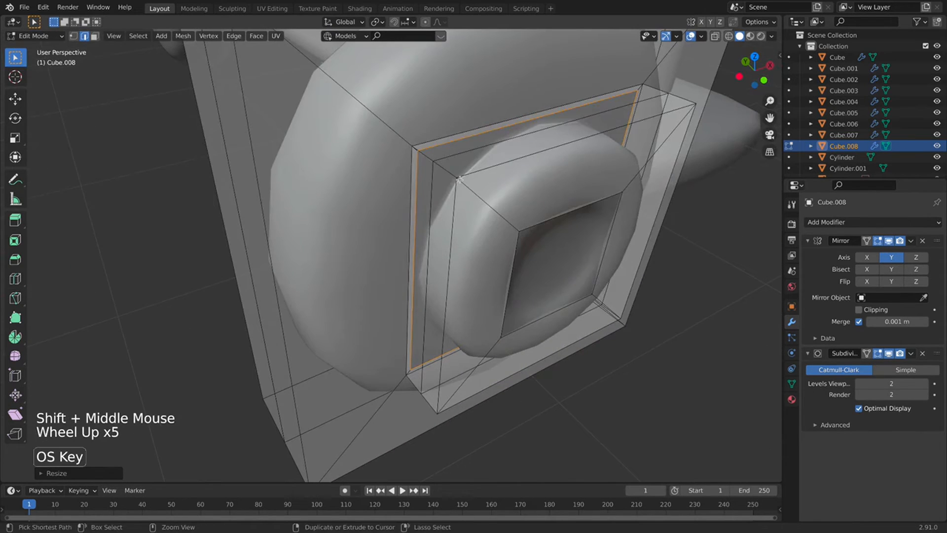
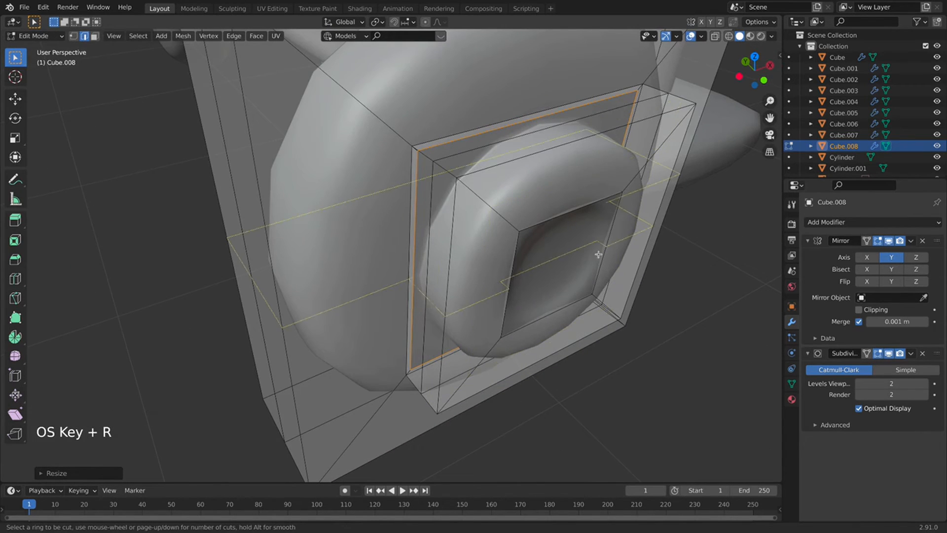
Undo an unwanted loop cut and accidental rotation, then frame the wheel face again.
{"action": "left_click", "coordinate": [585, 288]}
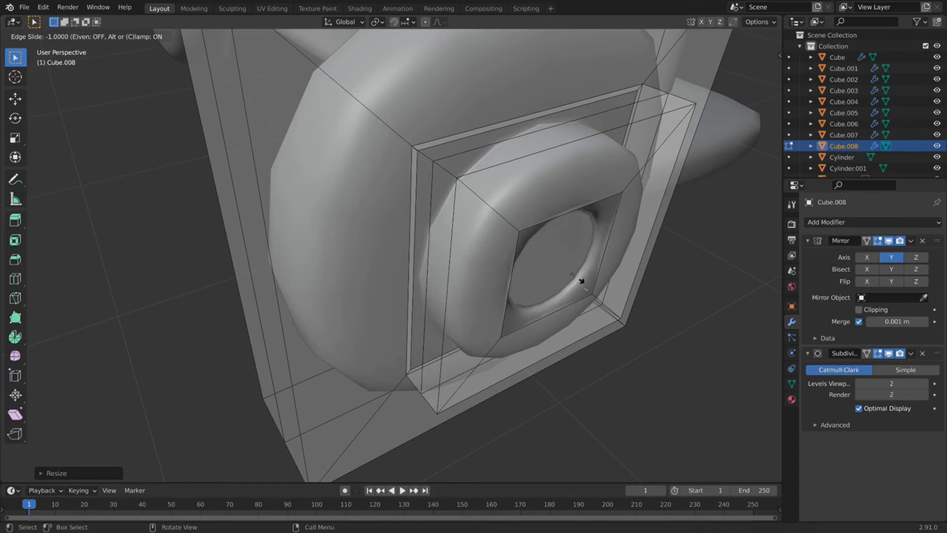
{"action": "left_click", "coordinate": [583, 286]}
{"action": "key", "text": "space"}
{"action": "key", "text": "r"}
{"action": "right_click", "coordinate": [584, 286]}
{"action": "key", "text": "super+z"}
{"action": "key", "text": "space"}
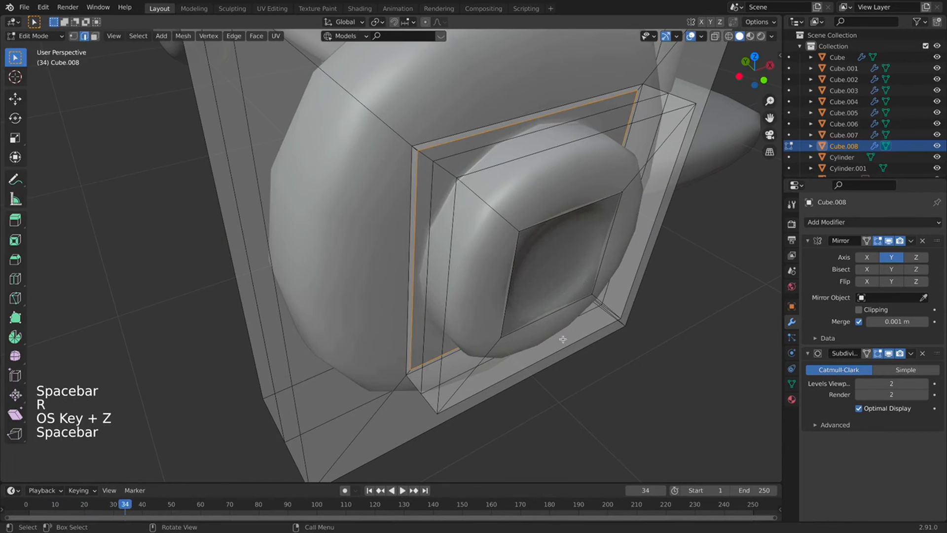
{"action": "key", "text": "super+z"}
{"action": "key", "text": "super+z"}
{"action": "key", "text": "super+z"}
{"action": "key", "text": "super+z"}
{"action": "key", "text": "super+z"}
{"action": "key", "text": "super+z"}
{"action": "key", "text": "super+z"}
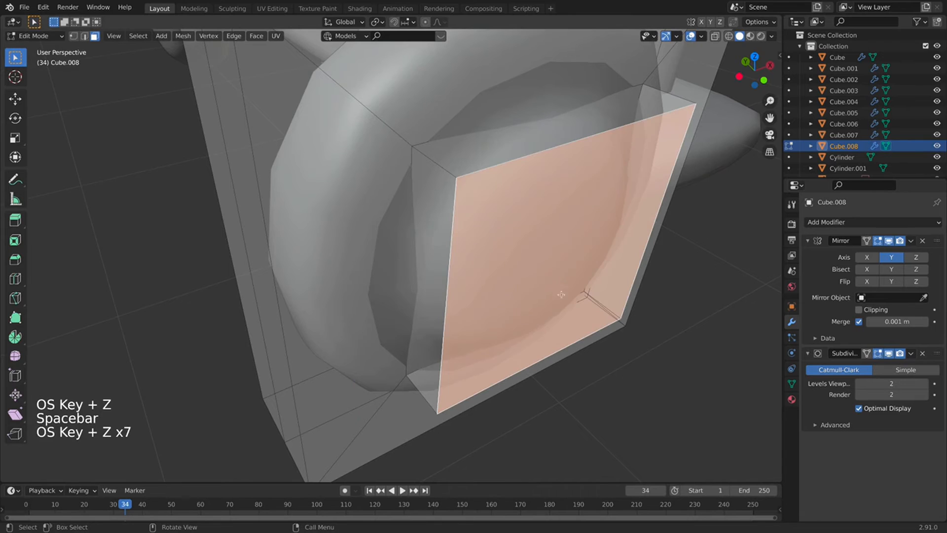
{"action": "scroll", "coordinate": [580, 306], "scroll_direction": "down", "scroll_amount": 4}
{"action": "middle_click_drag", "start_coordinate": [580, 306], "coordinate": [508, 274]}
Inset the wheel face and extrude it to form a small centre hub.
{"action": "key", "text": "i"}
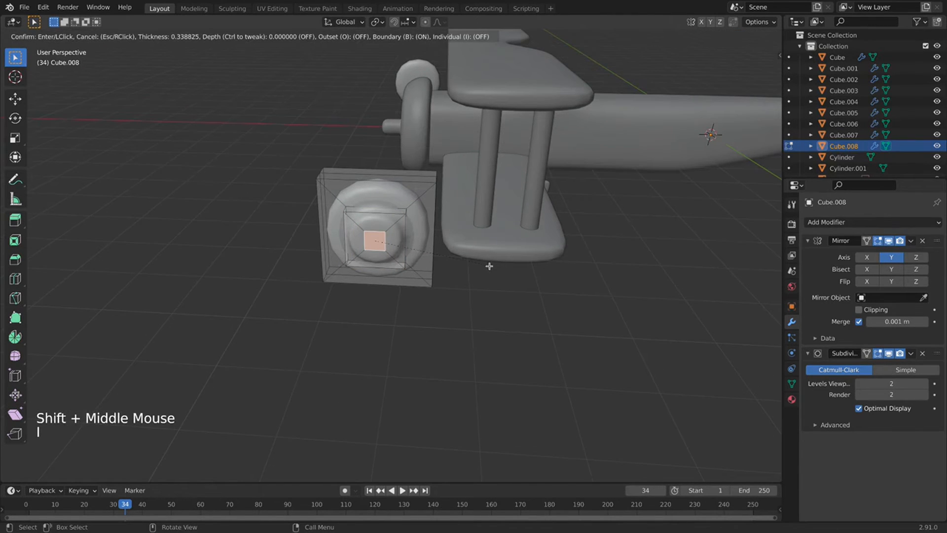
{"action": "left_click", "coordinate": [489, 266]}
{"action": "scroll", "coordinate": [398, 330], "scroll_direction": "up", "scroll_amount": 2}
{"action": "middle_click_drag", "start_coordinate": [398, 330], "coordinate": [516, 368], "text": "shift"}
{"action": "key", "text": "e"}
{"action": "left_click", "coordinate": [583, 341]}
{"action": "scroll", "coordinate": [584, 340], "scroll_direction": "up", "scroll_amount": 1}
Add two loop cuts around the hub to tighten its edges.
{"action": "key", "text": "super+r"}
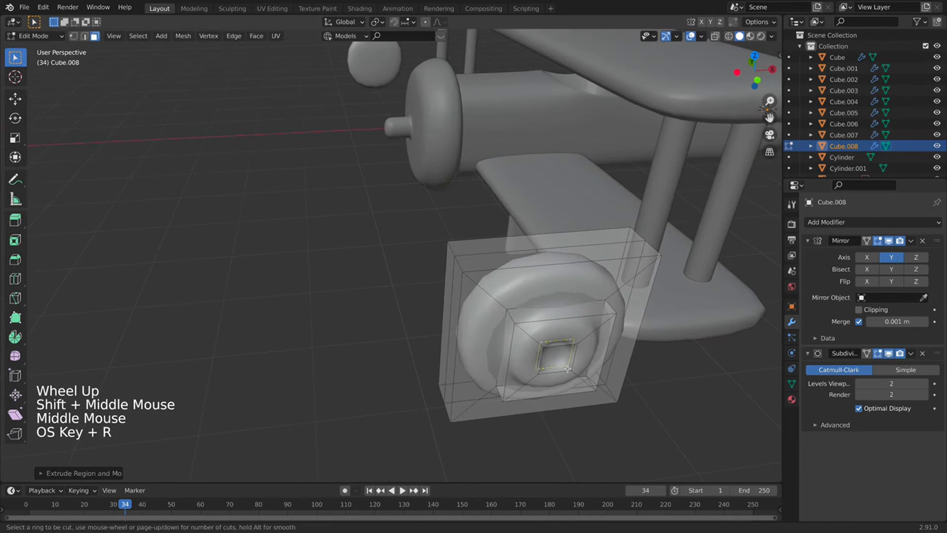
{"action": "left_click", "coordinate": [567, 369]}
{"action": "left_click", "coordinate": [566, 369]}
{"action": "key", "text": "super+r"}
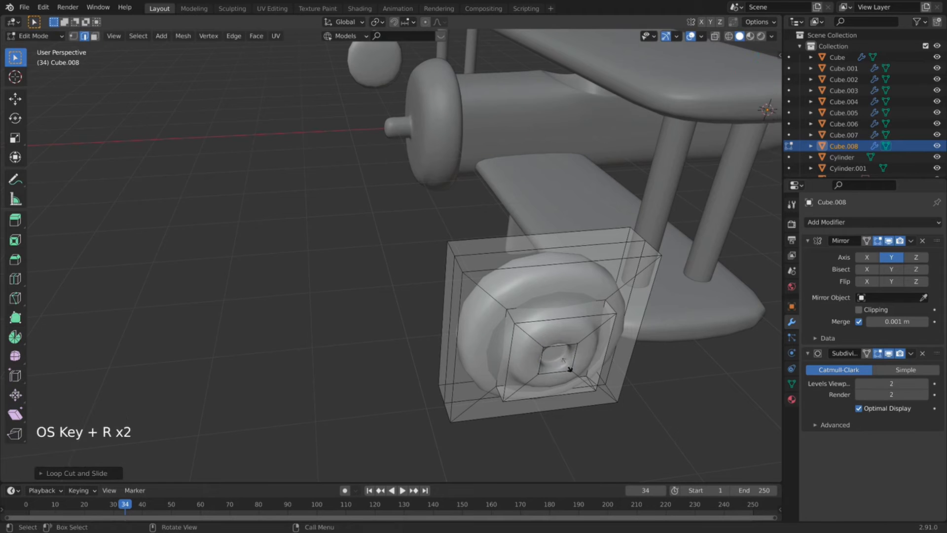
{"action": "left_click", "coordinate": [569, 368]}
{"action": "left_click", "coordinate": [575, 374]}
Add two more loop cuts on the wheel face near the rim, then return to Object Mode.
{"action": "middle_click_drag", "start_coordinate": [528, 344], "coordinate": [571, 336]}
{"action": "key", "text": "super+r"}
{"action": "left_click", "coordinate": [561, 334]}
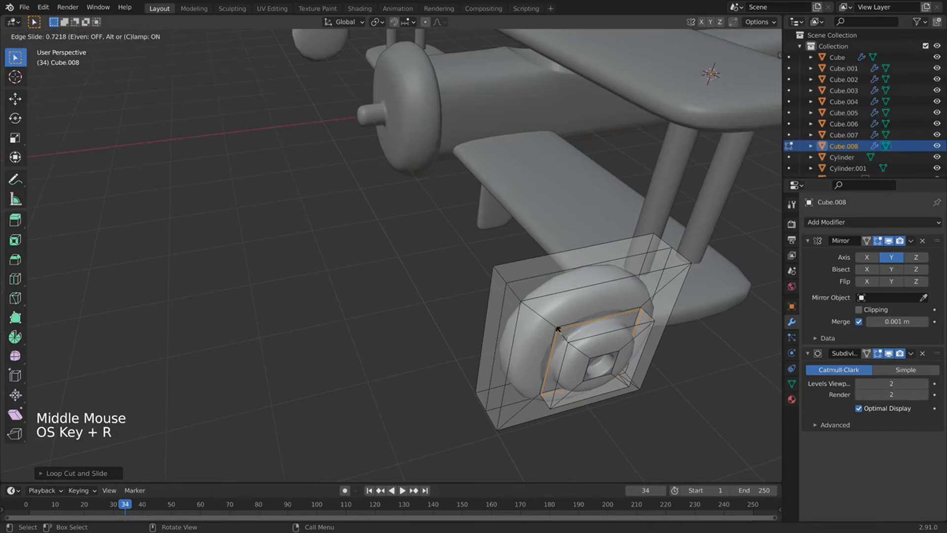
{"action": "left_click", "coordinate": [559, 329]}
{"action": "key", "text": "super+r"}
{"action": "left_click", "coordinate": [556, 322]}
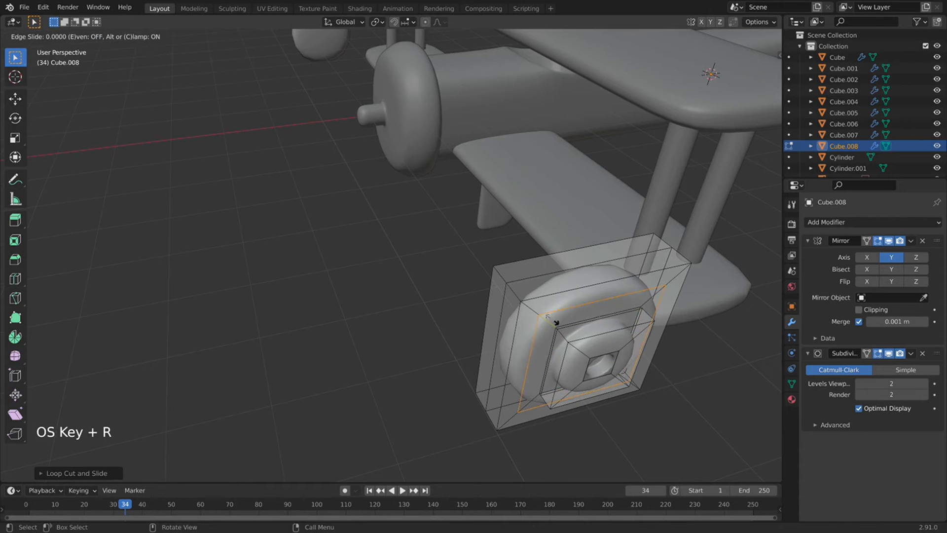
{"action": "left_click", "coordinate": [572, 335]}
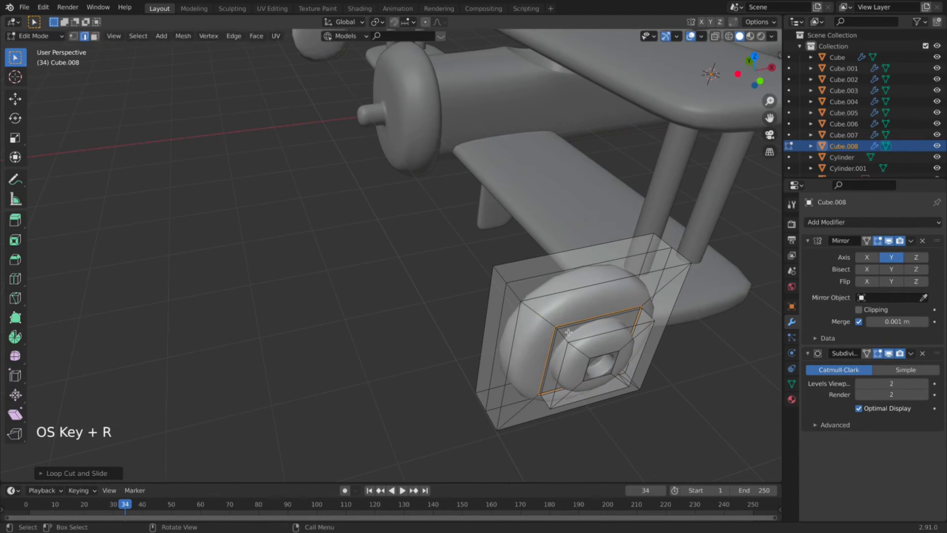
{"action": "key", "text": "Tab"}
{"action": "scroll", "coordinate": [577, 360], "scroll_direction": "down", "scroll_amount": 2}
{"action": "middle_click_drag", "start_coordinate": [577, 360], "coordinate": [551, 300]}
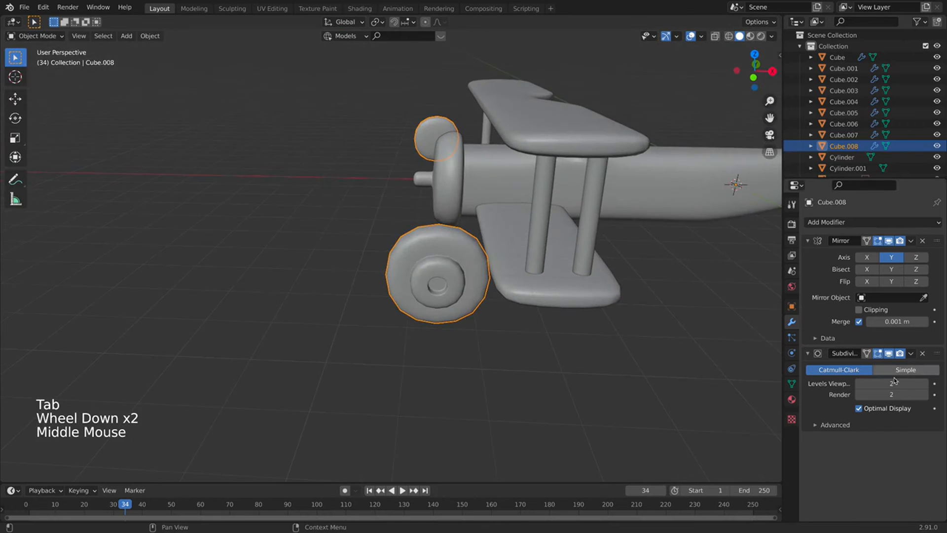
Set the wheel's subdivision levels for viewport and render to 3.
{"action": "left_click", "coordinate": [926, 383]}
{"action": "left_click", "coordinate": [926, 394]}
{"action": "middle_click_drag", "start_coordinate": [468, 276], "coordinate": [424, 268]}
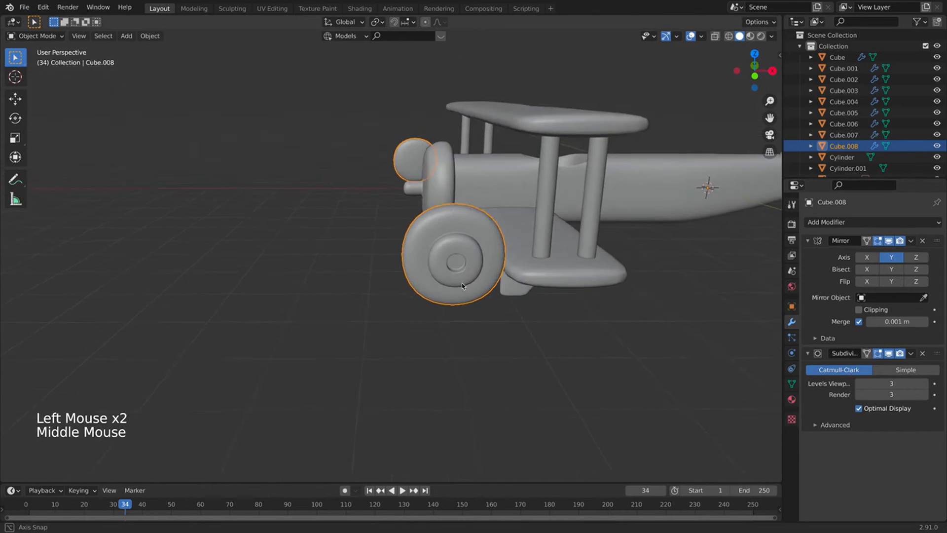
{"action": "scroll", "coordinate": [424, 268], "scroll_direction": "down", "scroll_amount": 1}
{"action": "scroll", "coordinate": [319, 256], "scroll_direction": "down", "scroll_amount": 5}
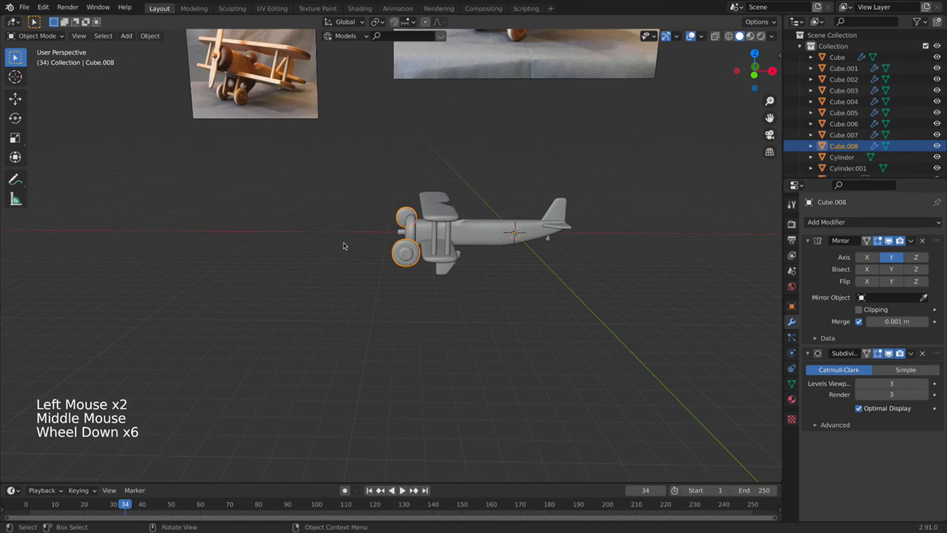
{"action": "scroll", "coordinate": [344, 246], "scroll_direction": "up", "scroll_amount": 4}
{"action": "middle_click_drag", "start_coordinate": [364, 254], "coordinate": [465, 275]}
{"action": "scroll", "coordinate": [464, 274], "scroll_direction": "up", "scroll_amount": 2}
Enter Edit Mode on the wheel and select its entire mesh.
{"action": "key", "text": "Tab"}
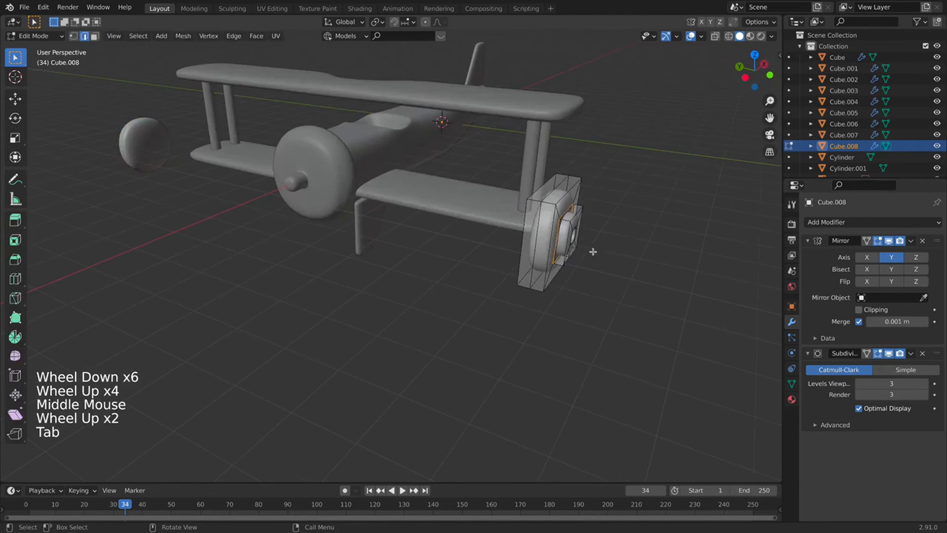
{"action": "key", "text": "Tab"}
{"action": "scroll", "coordinate": [560, 256], "scroll_direction": "down", "scroll_amount": 7}
{"action": "scroll", "coordinate": [544, 264], "scroll_direction": "up", "scroll_amount": 5}
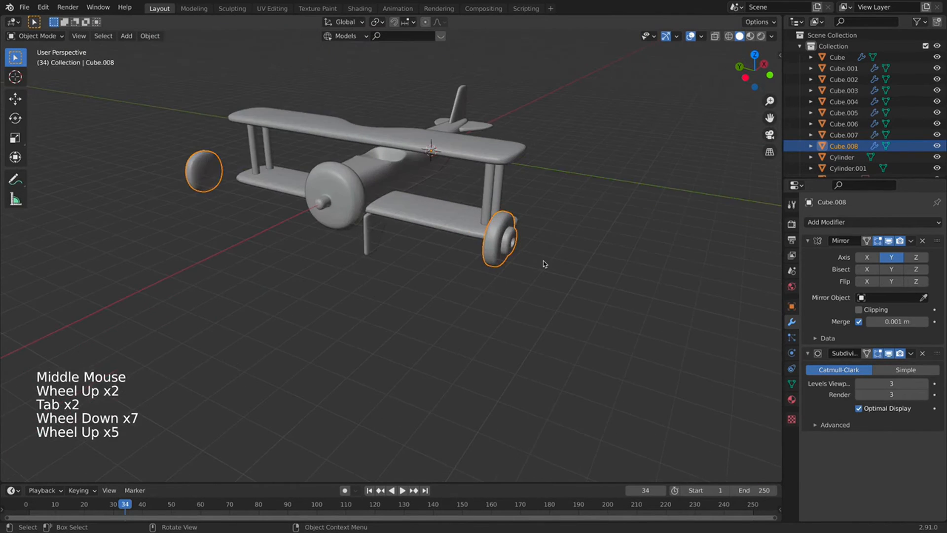
{"action": "scroll", "coordinate": [542, 263], "scroll_direction": "down", "scroll_amount": 4}
{"action": "scroll", "coordinate": [527, 262], "scroll_direction": "up", "scroll_amount": 2}
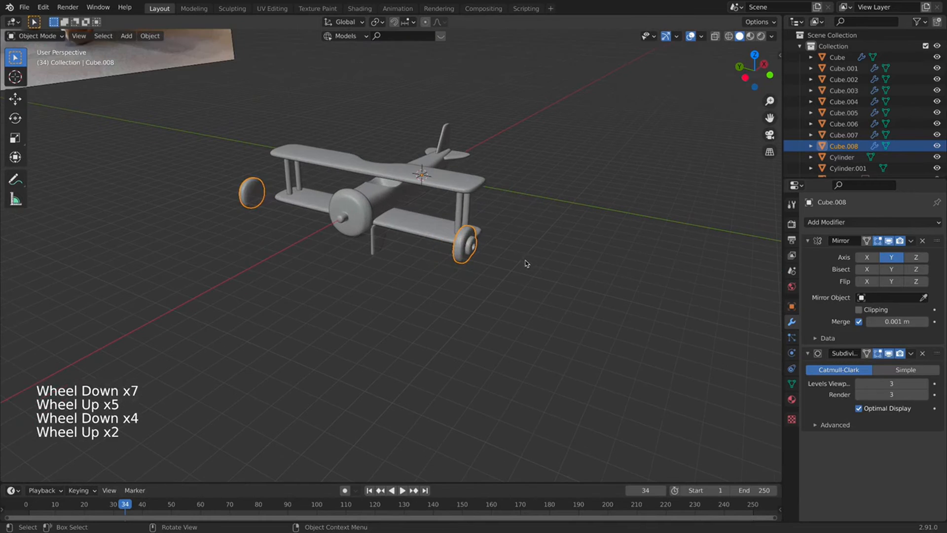
{"action": "key", "text": "Tab"}
{"action": "key", "text": "Tab"}
{"action": "key", "text": "Tab"}
{"action": "scroll", "coordinate": [547, 269], "scroll_direction": "up", "scroll_amount": 2}
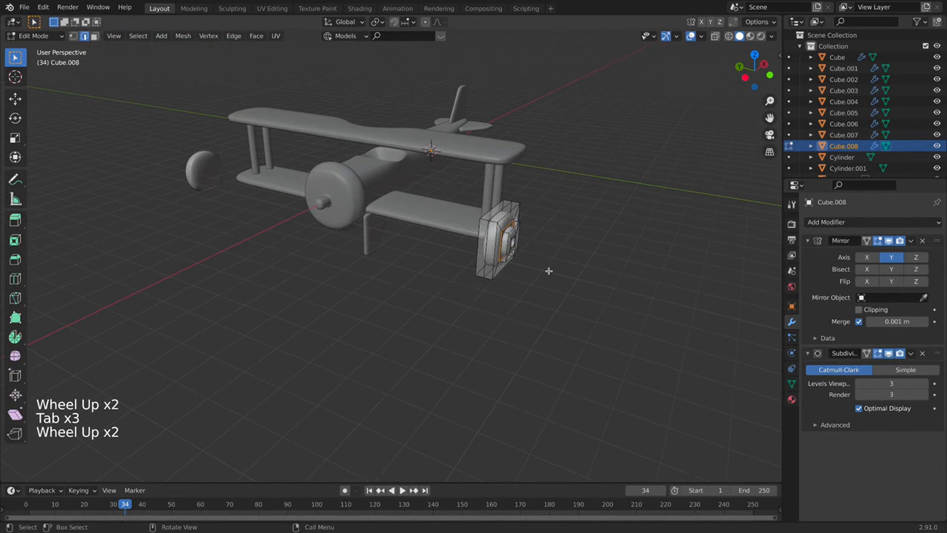
{"action": "key", "text": "a"}
{"action": "scroll", "coordinate": [493, 282], "scroll_direction": "down", "scroll_amount": 3}
Move the wheel down beneath the plane's nose and scale it slightly smaller.
{"action": "key", "text": "KP_1"}
{"action": "key", "text": "KP_3"}
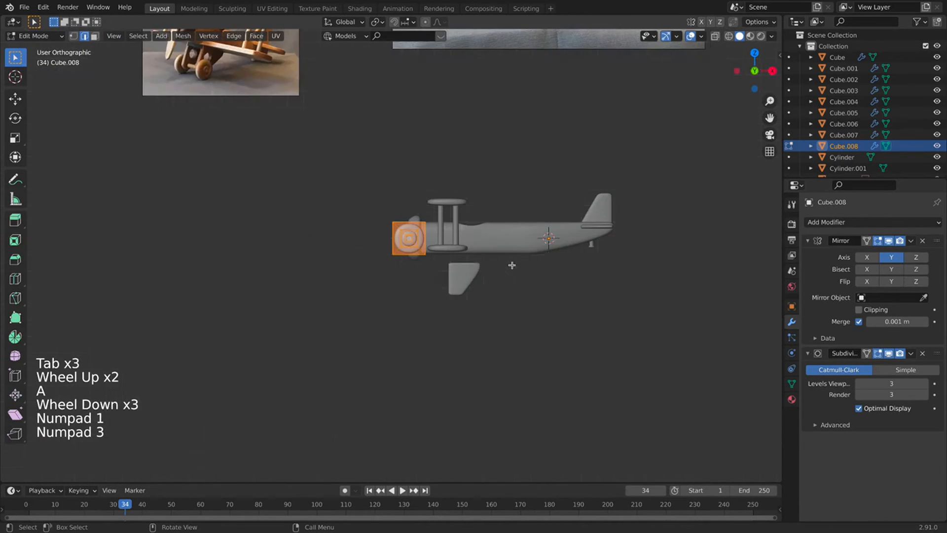
{"action": "key", "text": "g"}
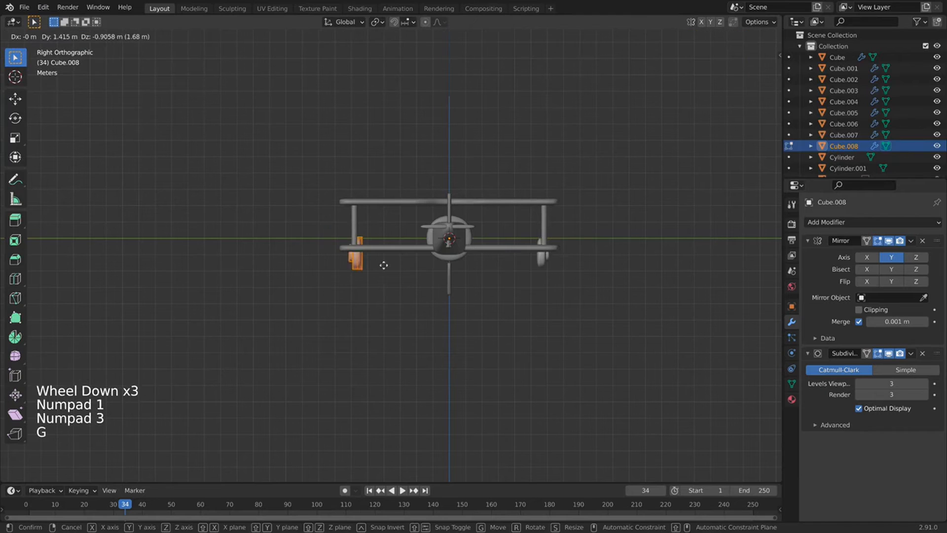
{"action": "left_click", "coordinate": [419, 272]}
{"action": "key", "text": "s"}
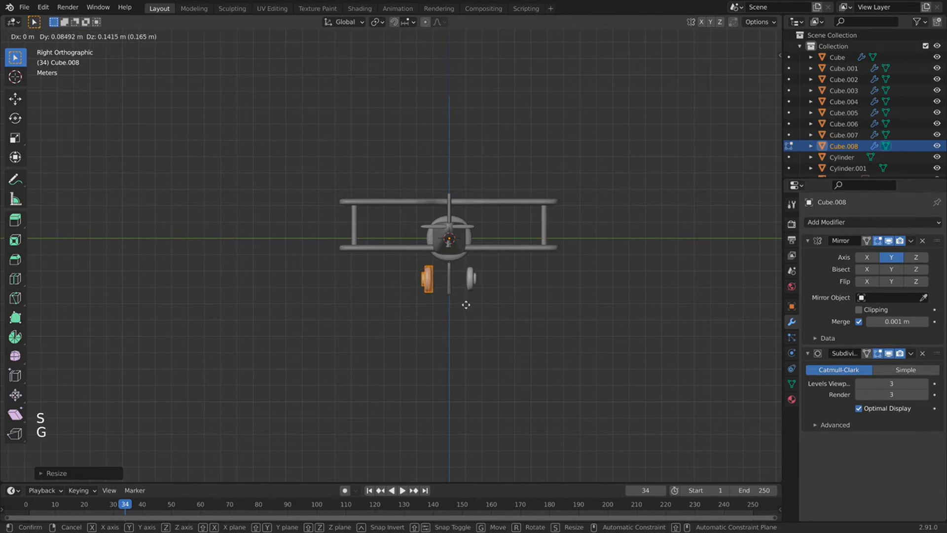
{"action": "left_click", "coordinate": [425, 303]}
{"action": "middle_click_drag", "start_coordinate": [386, 282], "coordinate": [513, 287]}
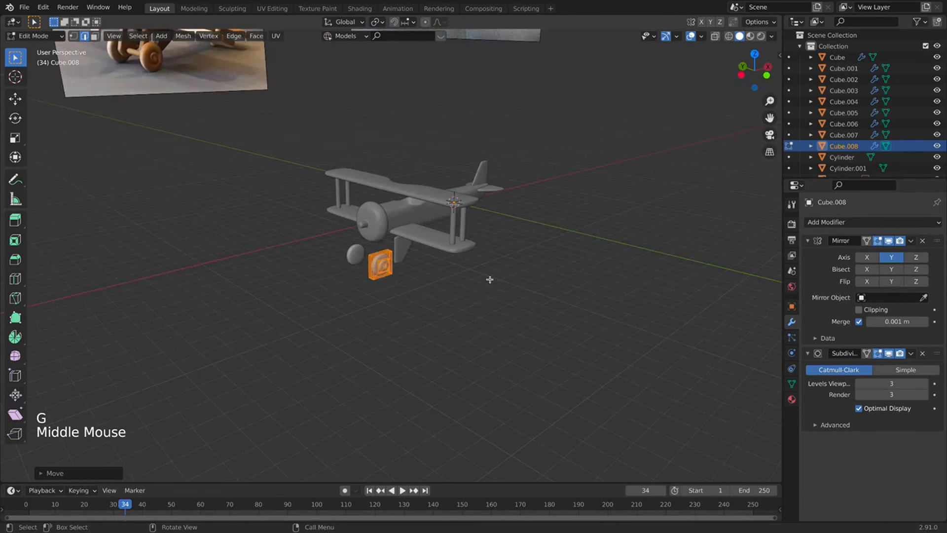
Reposition the wheel under the lower wing in front view, then return to Object Mode.
{"action": "key", "text": "KP_3"}
{"action": "key", "text": "KP_1"}
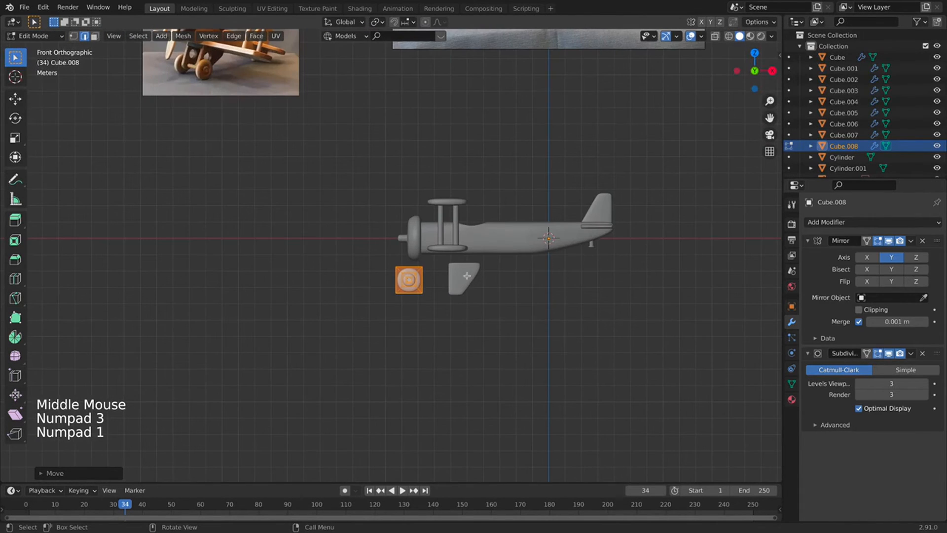
{"action": "key", "text": "g"}
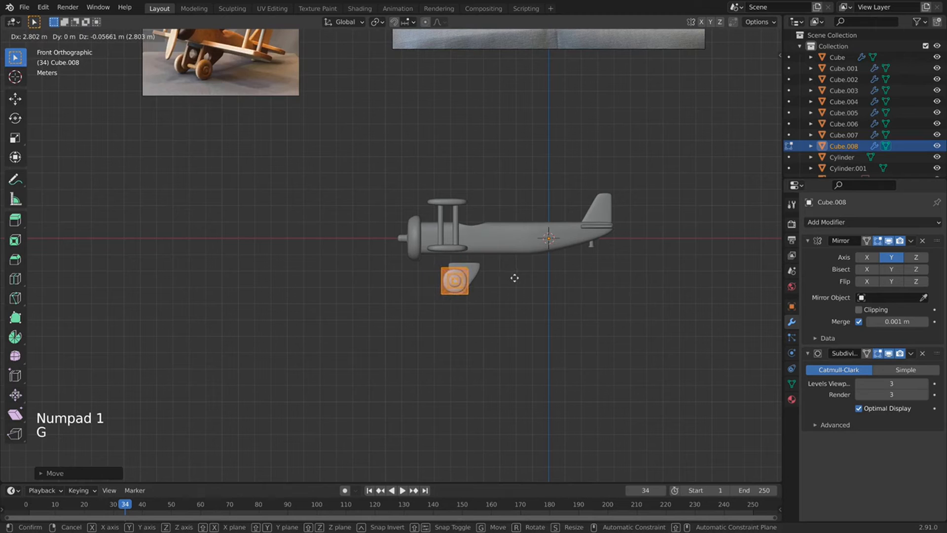
{"action": "left_click", "coordinate": [513, 279]}
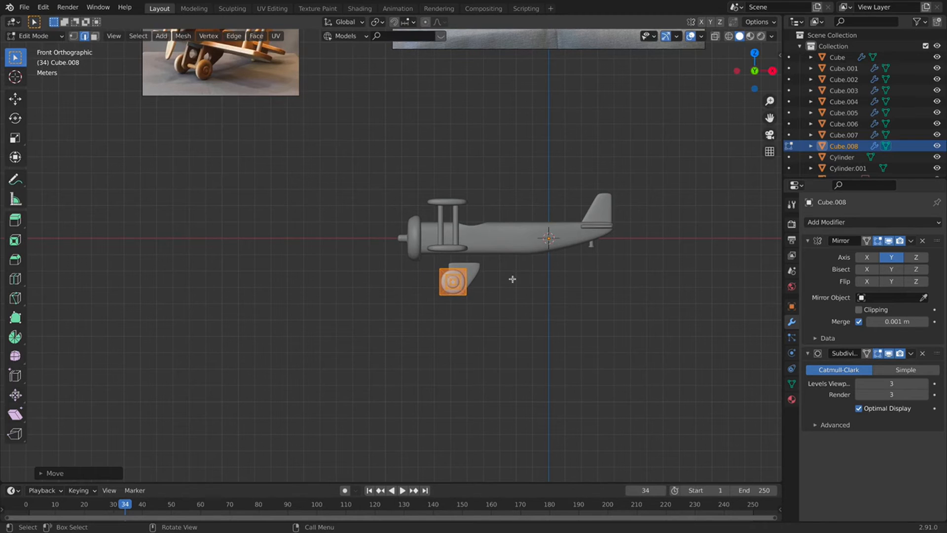
{"action": "middle_click_drag", "start_coordinate": [403, 301], "coordinate": [363, 309]}
{"action": "scroll", "coordinate": [345, 301], "scroll_direction": "up", "scroll_amount": 3}
{"action": "key", "text": "Tab"}
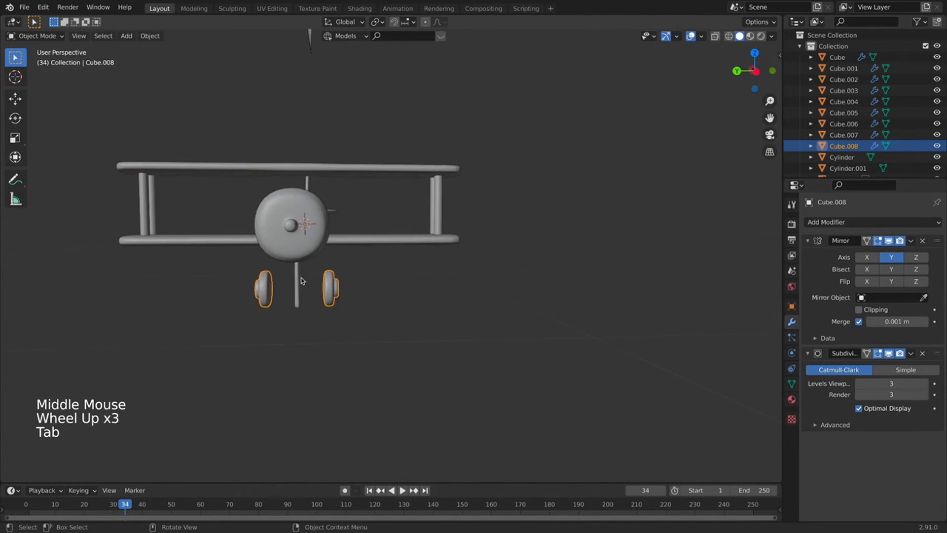
Select the landing-gear strut and shift it slightly forward in front view.
{"action": "left_click", "coordinate": [300, 284]}
{"action": "key", "text": "KP_1"}
{"action": "key", "text": "g"}
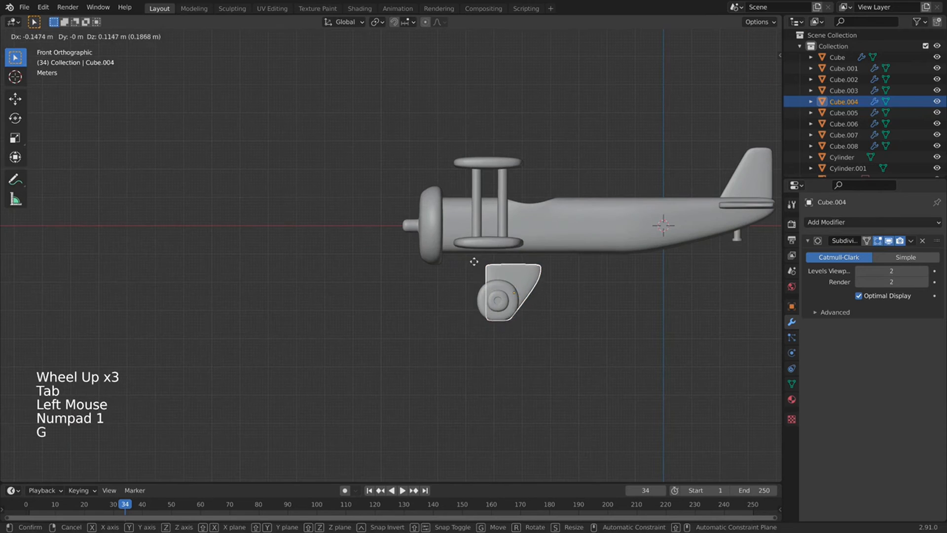
{"action": "left_click", "coordinate": [452, 253]}
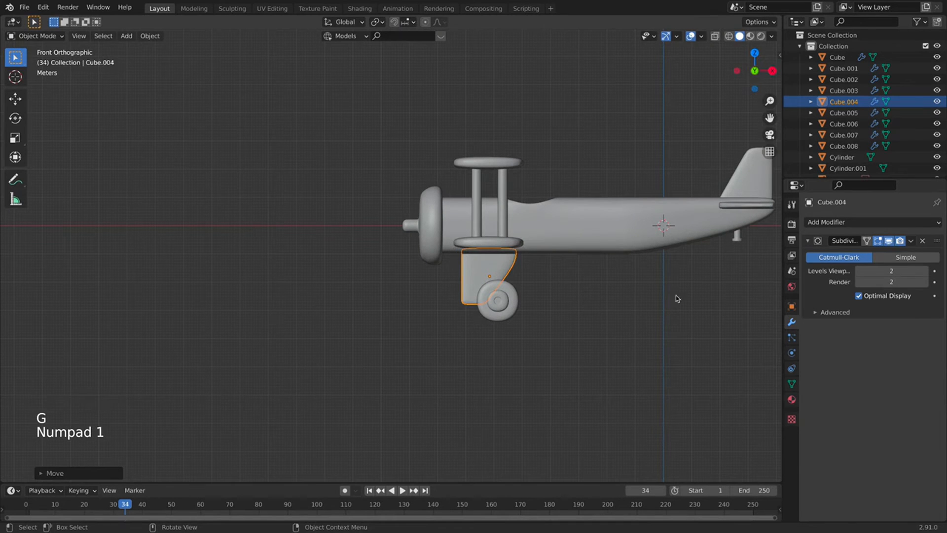
Add a Mirror modifier to the strut and turn off its X-axis mirroring.
{"action": "left_click", "coordinate": [848, 222]}
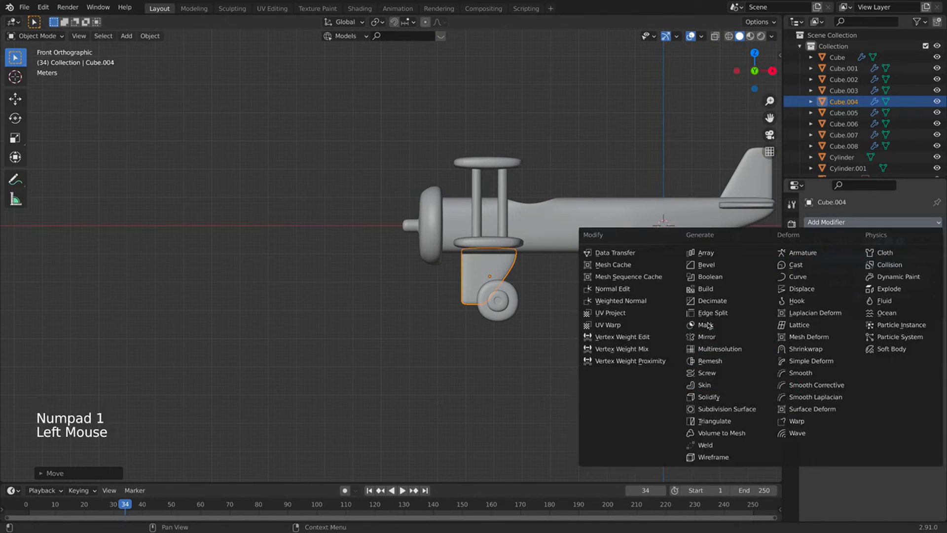
{"action": "left_click", "coordinate": [711, 338]}
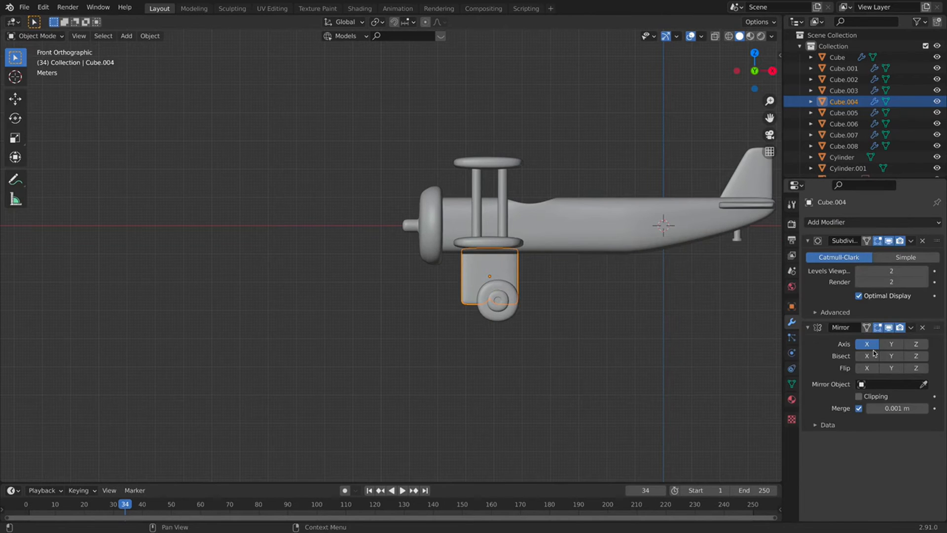
{"action": "middle_click_drag", "start_coordinate": [402, 351], "coordinate": [498, 355]}
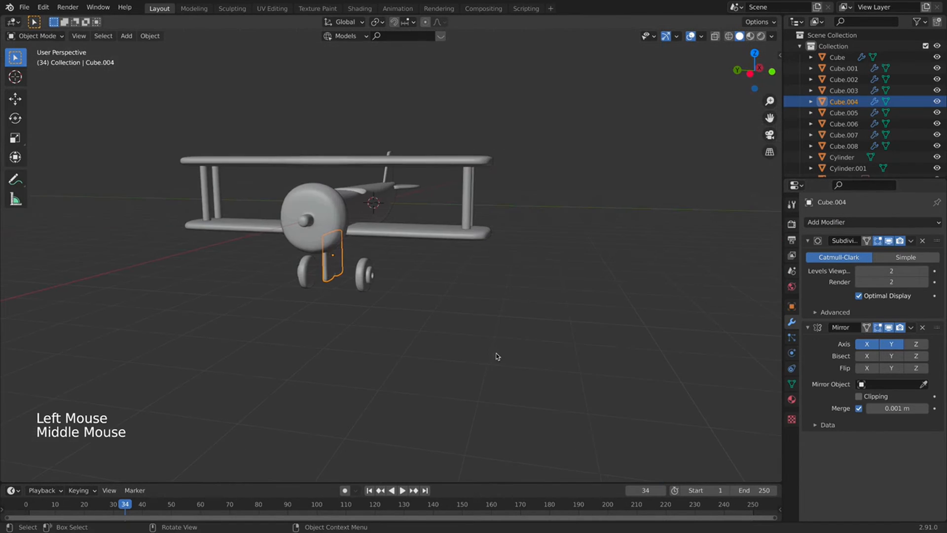
{"action": "left_click", "coordinate": [870, 350]}
Select all strut geometry, cancel an X-axis move, and leave the strut centred.
{"action": "key", "text": "Tab"}
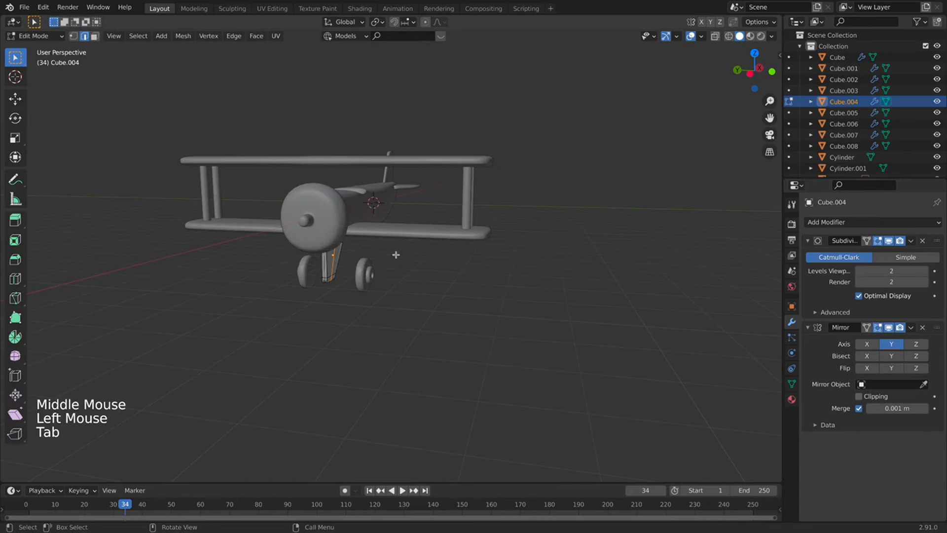
{"action": "key", "text": "a"}
{"action": "key", "text": "g"}
{"action": "key", "text": "x"}
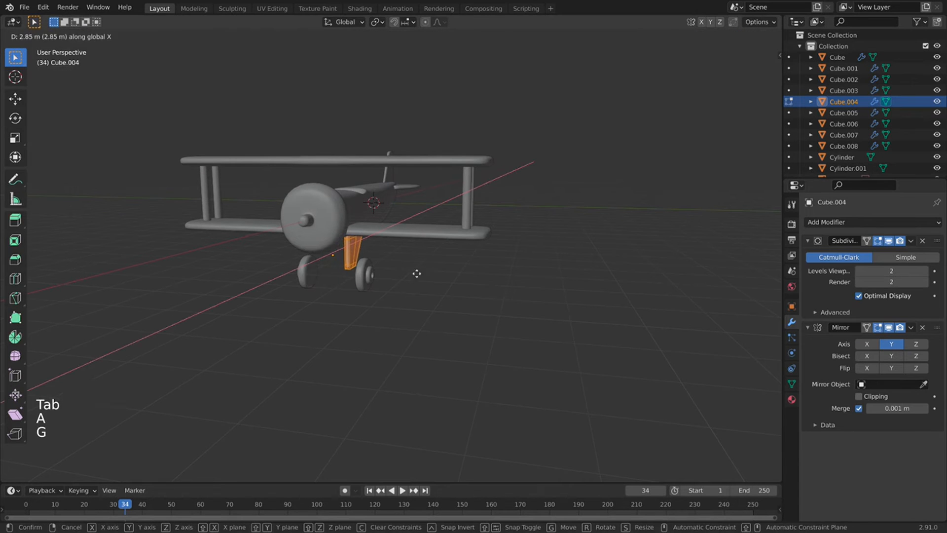
{"action": "key", "text": "Escape"}
{"action": "key", "text": "Tab"}
Set the strut's origin to the 3D cursor.
{"action": "middle_click_drag", "start_coordinate": [332, 296], "coordinate": [338, 281]}
{"action": "key", "text": "KP_3"}
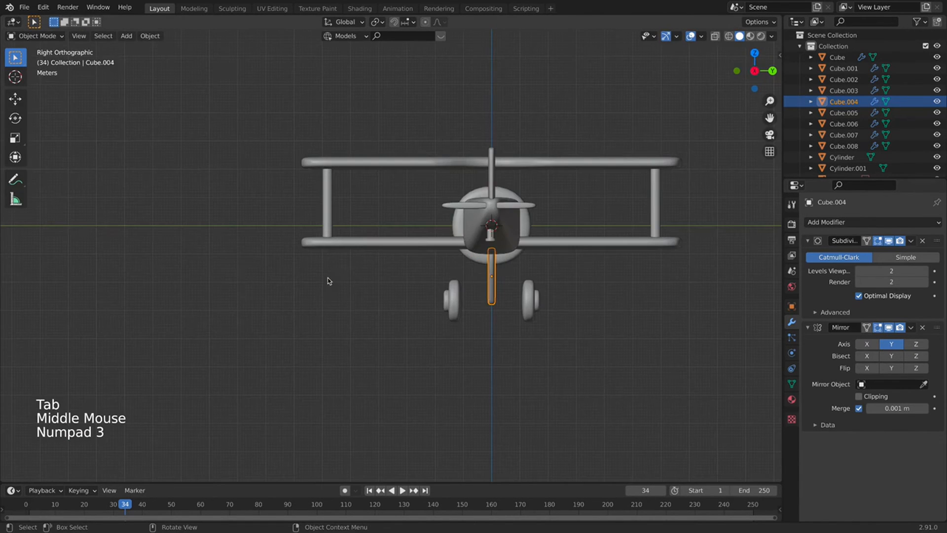
{"action": "middle_click_drag", "start_coordinate": [481, 251], "coordinate": [544, 278]}
{"action": "right_click", "coordinate": [544, 281]}
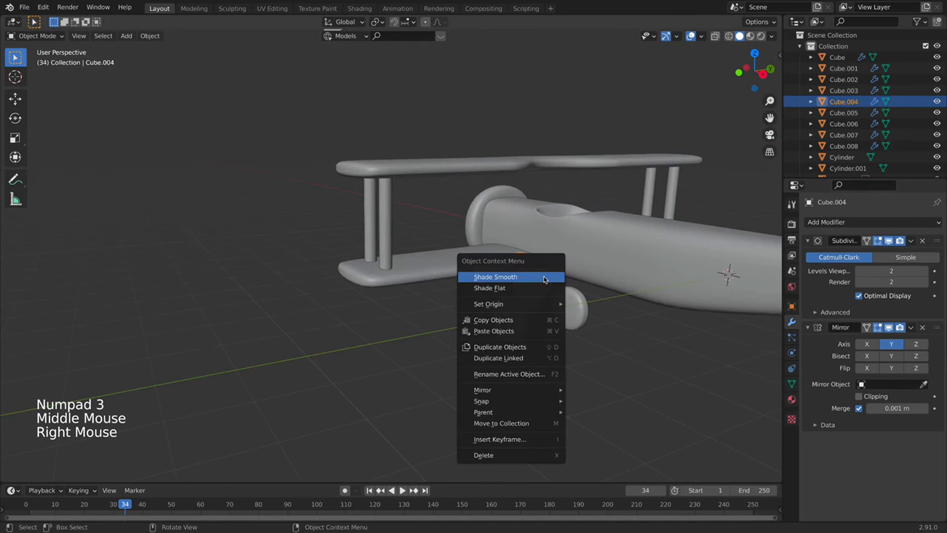
{"action": "mouse_move", "coordinate": [549, 301]}
{"action": "left_click", "coordinate": [613, 327]}
{"action": "scroll", "coordinate": [613, 327], "scroll_direction": "down", "scroll_amount": 3}
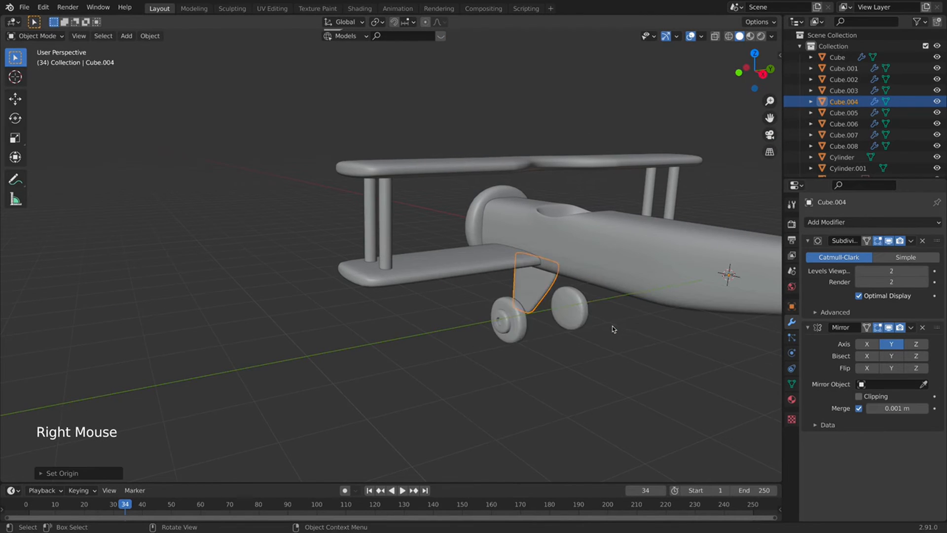
In Edit Mode, slide the strut sideways along Y.
{"action": "key", "text": "Tab"}
{"action": "key", "text": "g"}
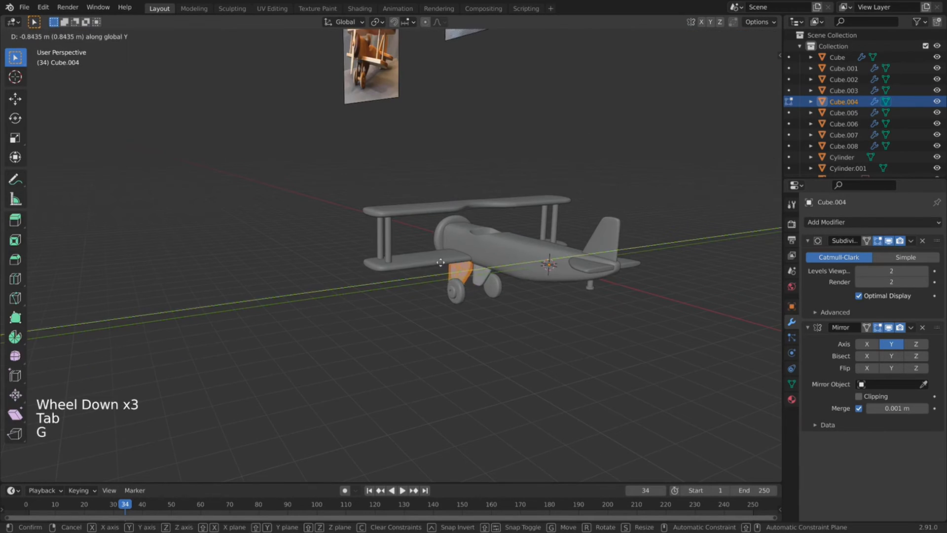
{"action": "left_click", "coordinate": [439, 262]}
Check the strut from side and head-on orthographic views and nudge its position.
{"action": "key", "text": "KP_1"}
{"action": "middle_click_drag", "start_coordinate": [315, 285], "coordinate": [404, 291]}
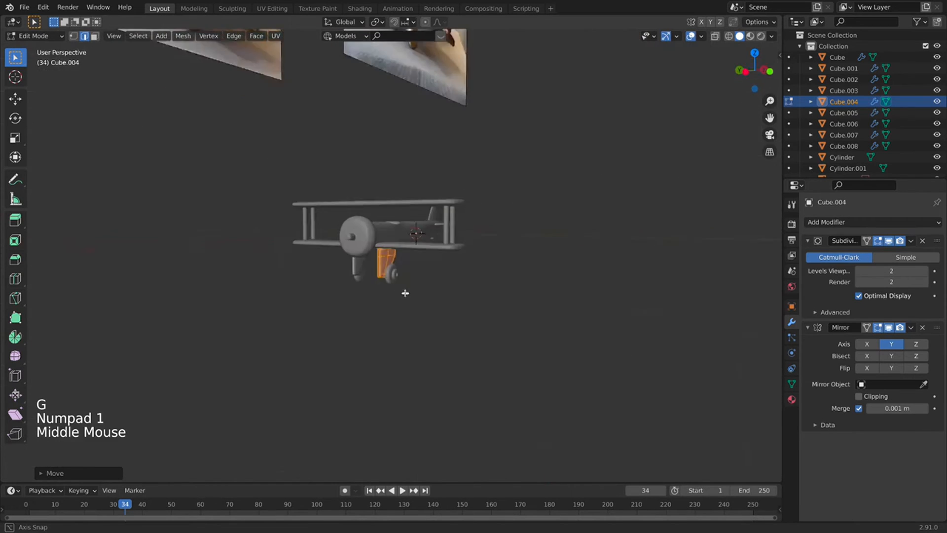
{"action": "key", "text": "KP_3"}
{"action": "left_click", "coordinate": [772, 71]}
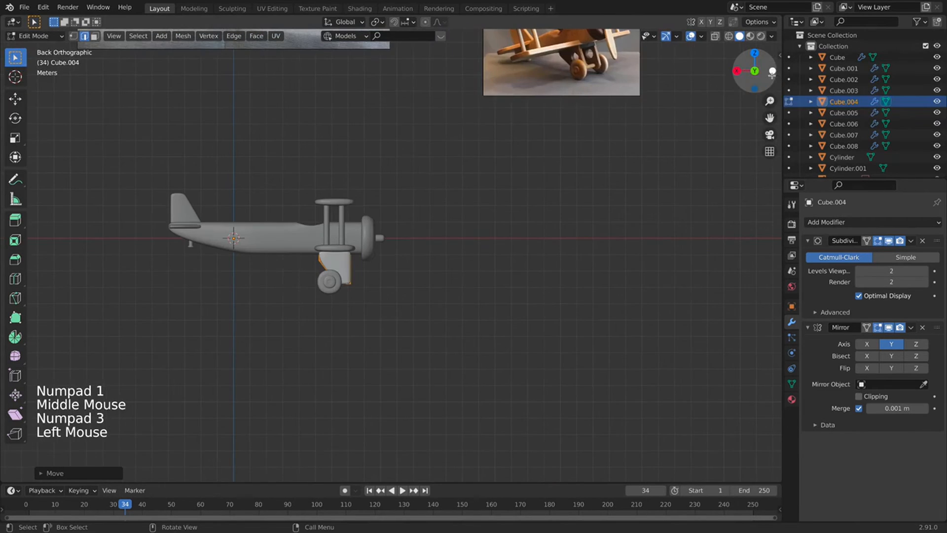
{"action": "left_click", "coordinate": [763, 72]}
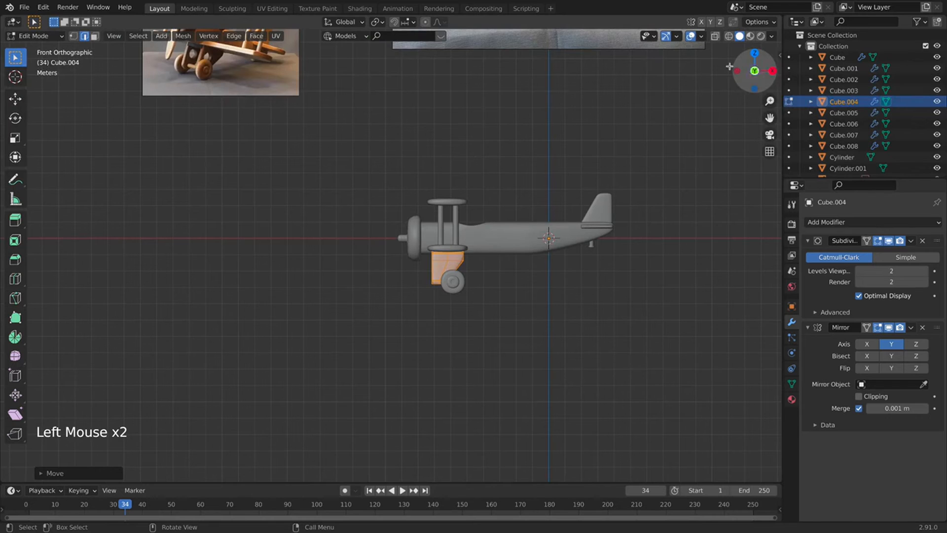
{"action": "left_click", "coordinate": [740, 72]}
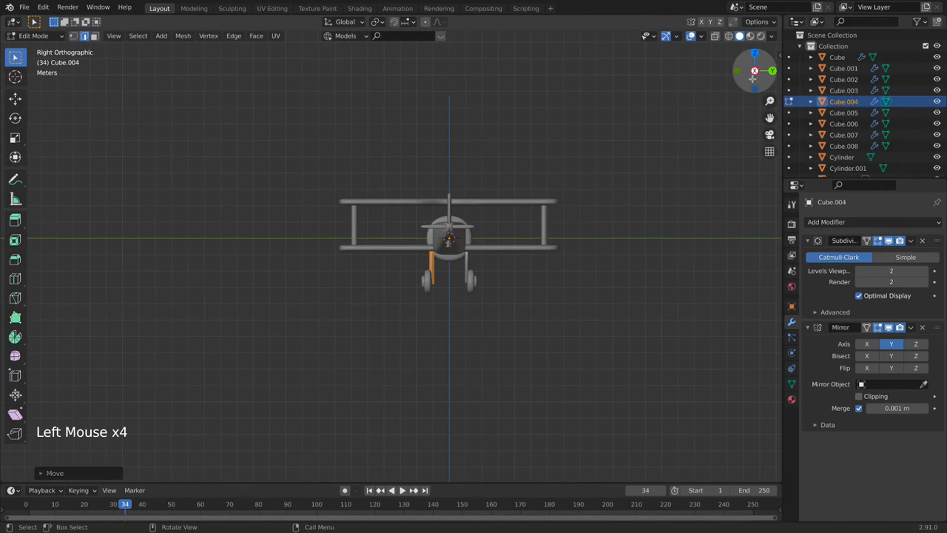
{"action": "left_click", "coordinate": [754, 71]}
{"action": "scroll", "coordinate": [108, 156], "scroll_direction": "up", "scroll_amount": 3}
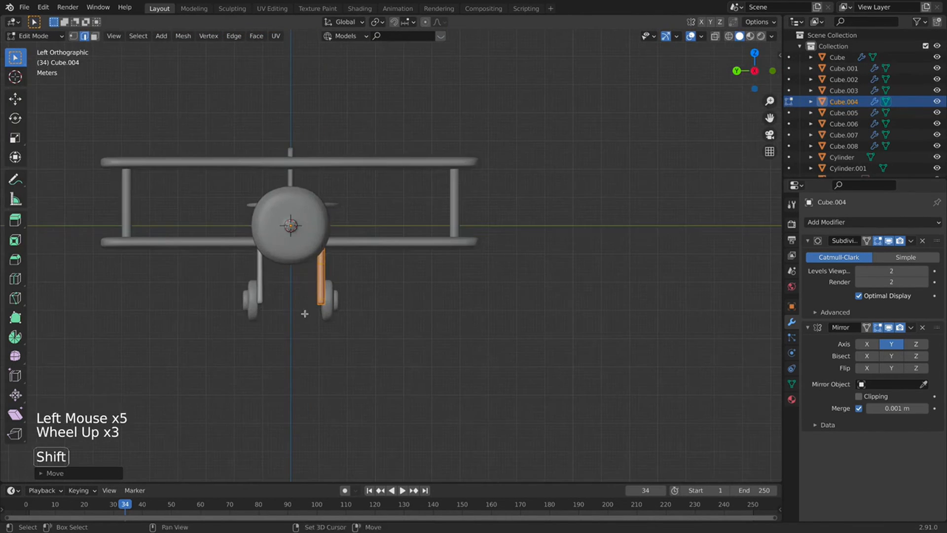
{"action": "middle_click_drag", "start_coordinate": [107, 156], "coordinate": [240, 164], "text": "shift"}
{"action": "scroll", "coordinate": [291, 174], "scroll_direction": "up", "scroll_amount": 2}
{"action": "middle_click_drag", "start_coordinate": [424, 321], "coordinate": [416, 205], "text": "shift"}
{"action": "scroll", "coordinate": [416, 205], "scroll_direction": "up", "scroll_amount": 1}
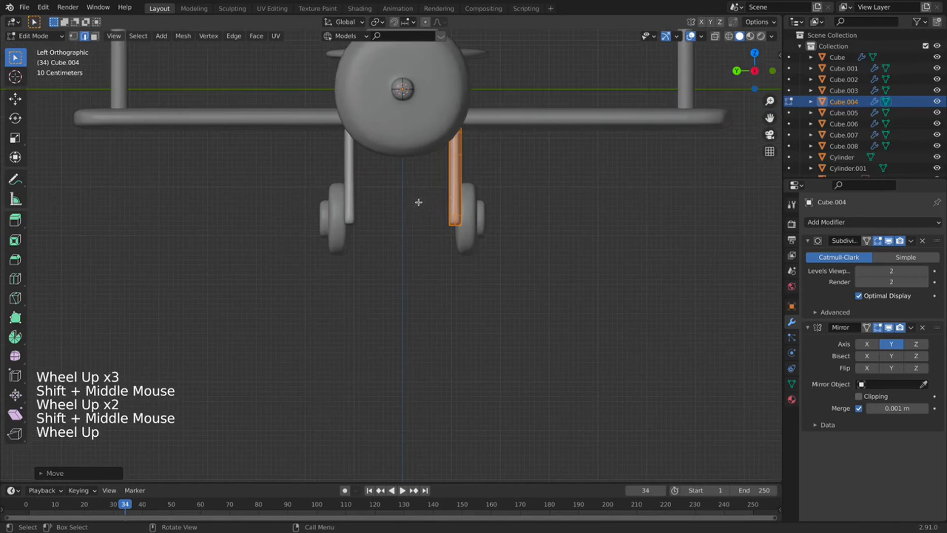
{"action": "key", "text": "g"}
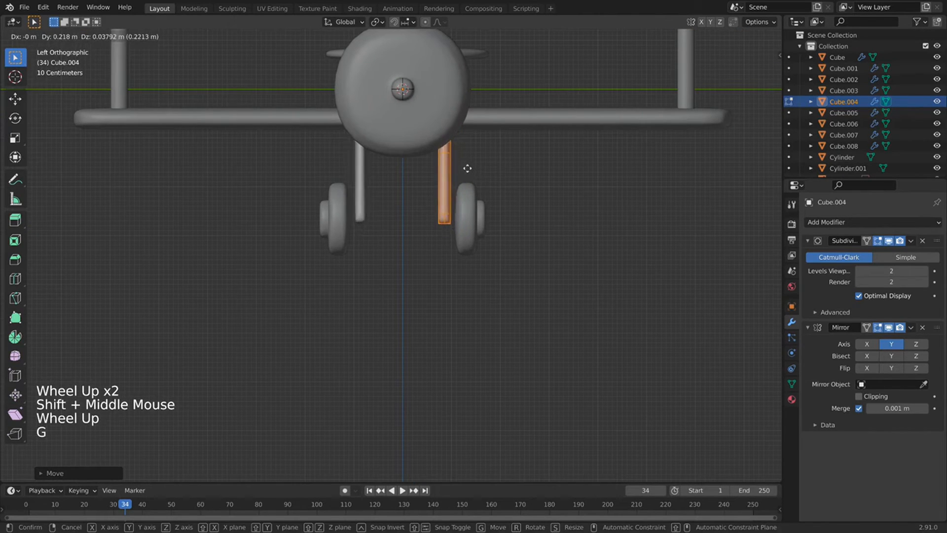
{"action": "left_click", "coordinate": [475, 171]}
Compare perspective and orthographic views of the landing gear around the plane.
{"action": "middle_click_drag", "start_coordinate": [475, 171], "coordinate": [201, 86]}
{"action": "left_click", "coordinate": [743, 71]}
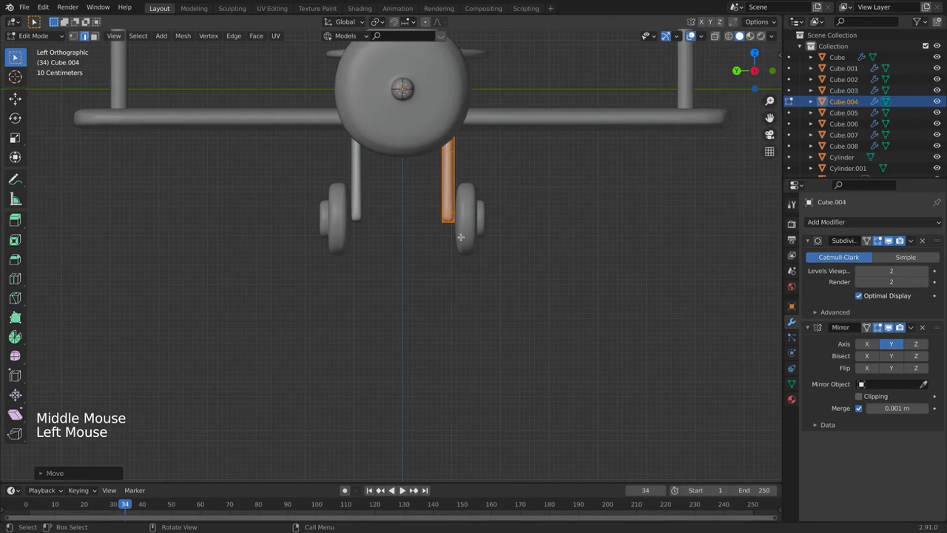
{"action": "scroll", "coordinate": [406, 207], "scroll_direction": "up", "scroll_amount": 2}
{"action": "scroll", "coordinate": [407, 208], "scroll_direction": "down", "scroll_amount": 2}
{"action": "middle_click", "coordinate": [407, 207]}
{"action": "scroll", "coordinate": [408, 207], "scroll_direction": "down", "scroll_amount": 10}
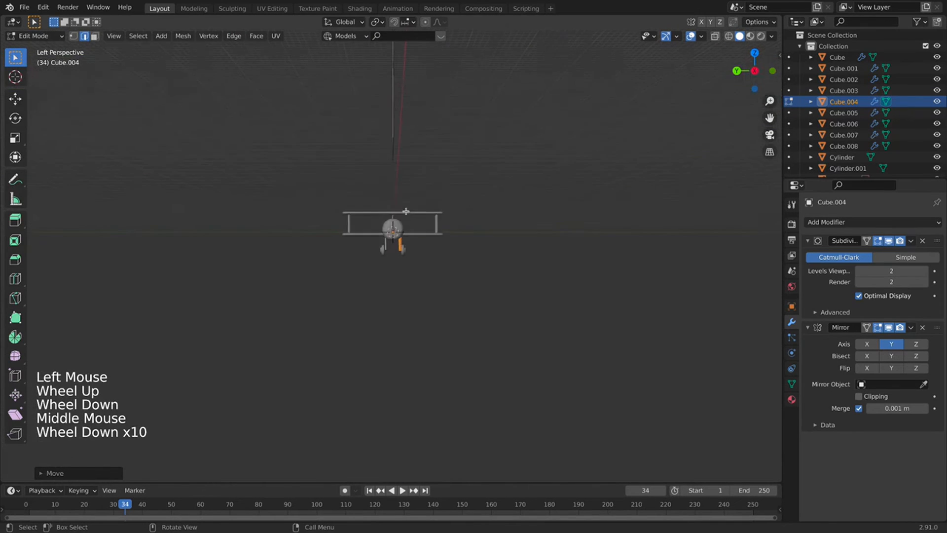
{"action": "scroll", "coordinate": [413, 227], "scroll_direction": "down", "scroll_amount": 9}
{"action": "middle_click_drag", "start_coordinate": [407, 208], "coordinate": [481, 184]}
{"action": "key", "text": "KP_1"}
{"action": "scroll", "coordinate": [413, 227], "scroll_direction": "up", "scroll_amount": 9}
{"action": "scroll", "coordinate": [482, 184], "scroll_direction": "up", "scroll_amount": 4}
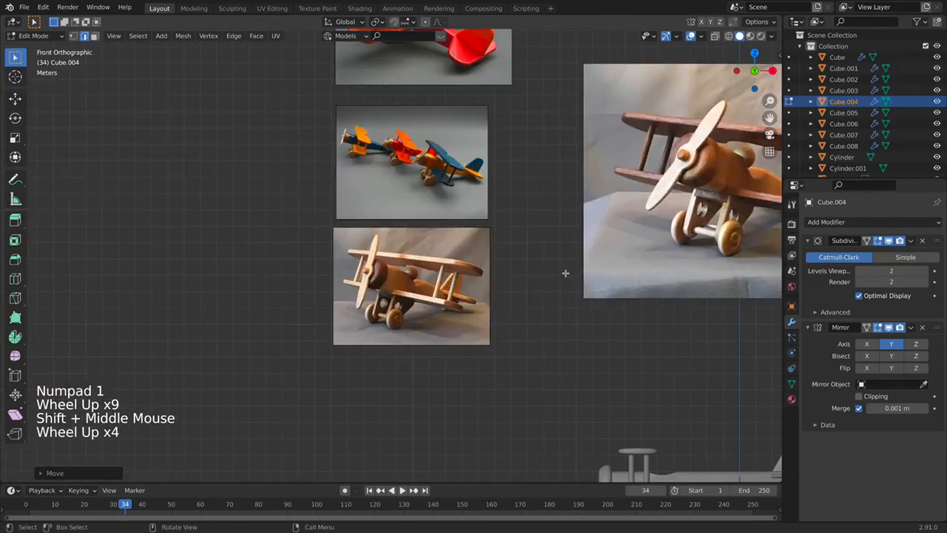
{"action": "key", "text": "KP_3"}
Move the strut again from the flipped head-on view.
{"action": "left_click", "coordinate": [754, 70]}
{"action": "scroll", "coordinate": [545, 300], "scroll_direction": "down", "scroll_amount": 2}
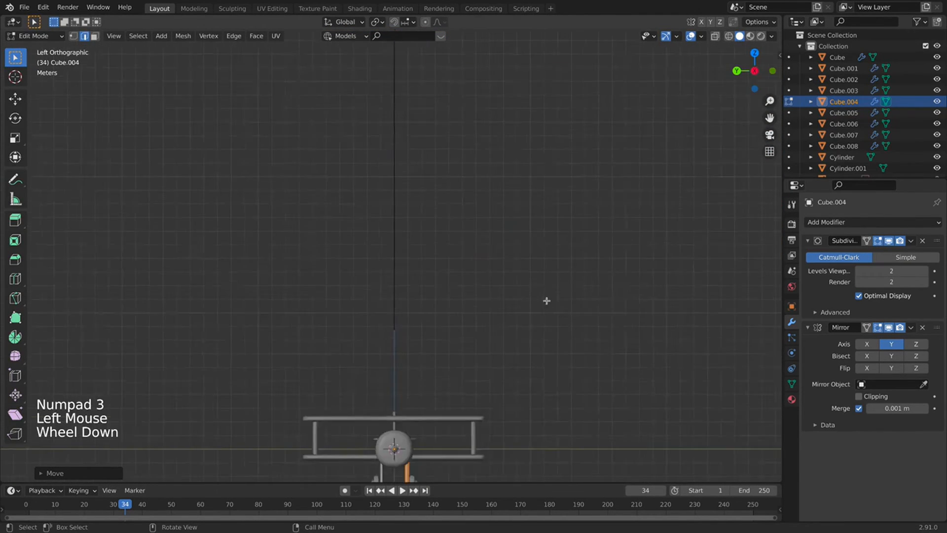
{"action": "middle_click_drag", "start_coordinate": [522, 386], "coordinate": [524, 319], "text": "shift"}
{"action": "scroll", "coordinate": [480, 293], "scroll_direction": "up", "scroll_amount": 2}
{"action": "middle_click_drag", "start_coordinate": [436, 275], "coordinate": [434, 251], "text": "shift"}
{"action": "scroll", "coordinate": [434, 251], "scroll_direction": "up", "scroll_amount": 4}
{"action": "key", "text": "g"}
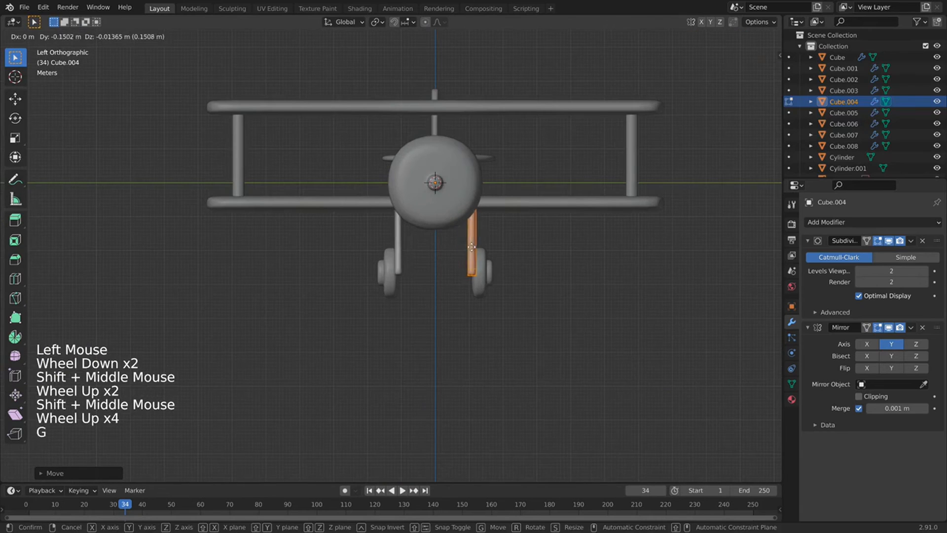
{"action": "left_click", "coordinate": [481, 247]}
Refine the strut's position from the orthographic side view.
{"action": "key", "text": "KP_3"}
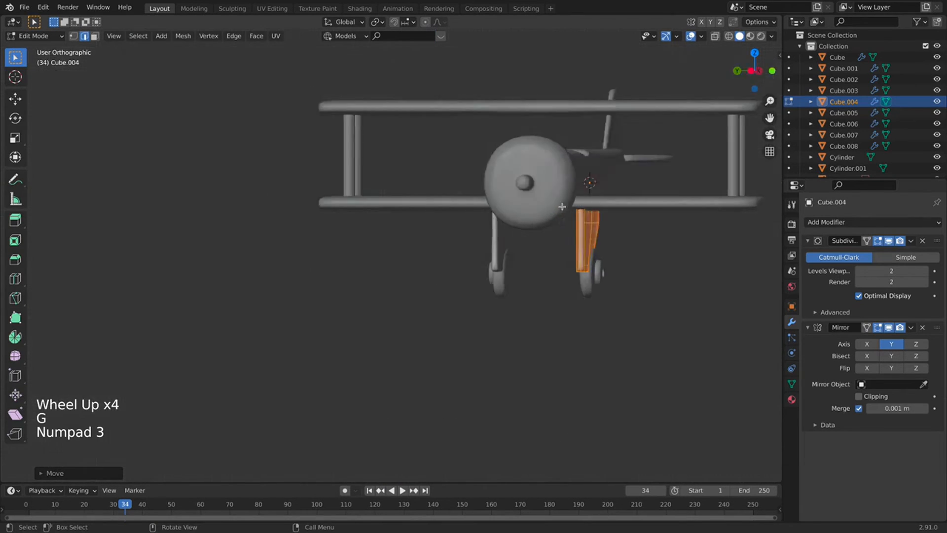
{"action": "key", "text": "KP_1"}
{"action": "scroll", "coordinate": [488, 227], "scroll_direction": "down", "scroll_amount": 5}
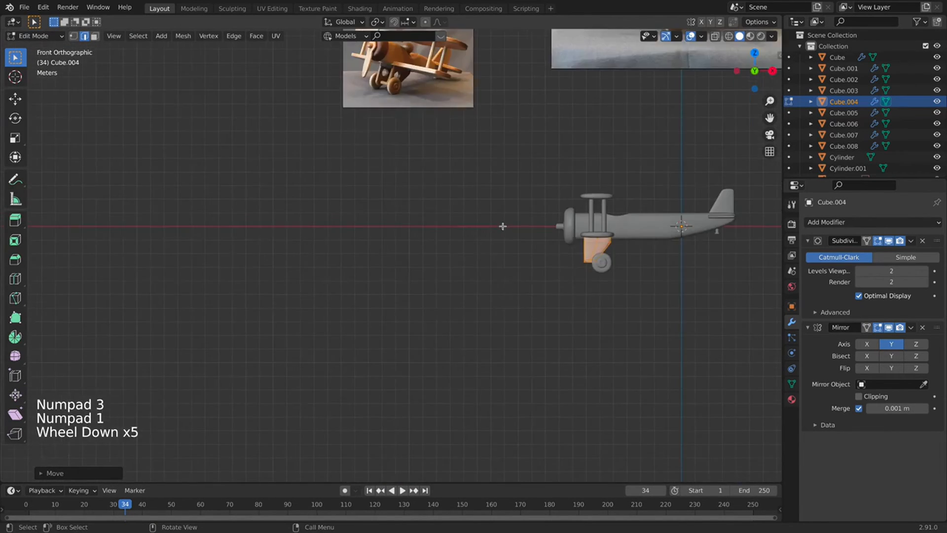
{"action": "mouse_move", "coordinate": [501, 227]}
{"action": "middle_mouse_down", "text": "shift"}
{"action": "mouse_move", "coordinate": [556, 233]}
{"action": "mouse_move", "coordinate": [515, 236]}
{"action": "middle_mouse_up", "text": "shift"}
{"action": "scroll", "coordinate": [555, 232], "scroll_direction": "up", "scroll_amount": 4}
{"action": "scroll", "coordinate": [522, 227], "scroll_direction": "up", "scroll_amount": 4}
{"action": "key", "text": "g"}
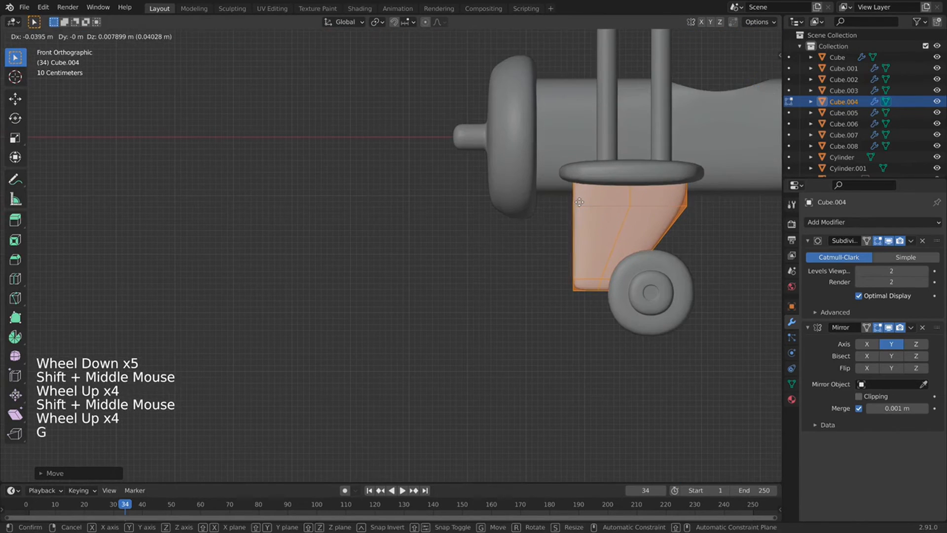
{"action": "left_click", "coordinate": [580, 203]}
Deselect the strut geometry, leave Edit Mode, and select the wheel object.
{"action": "middle_click_drag", "start_coordinate": [665, 308], "coordinate": [602, 281]}
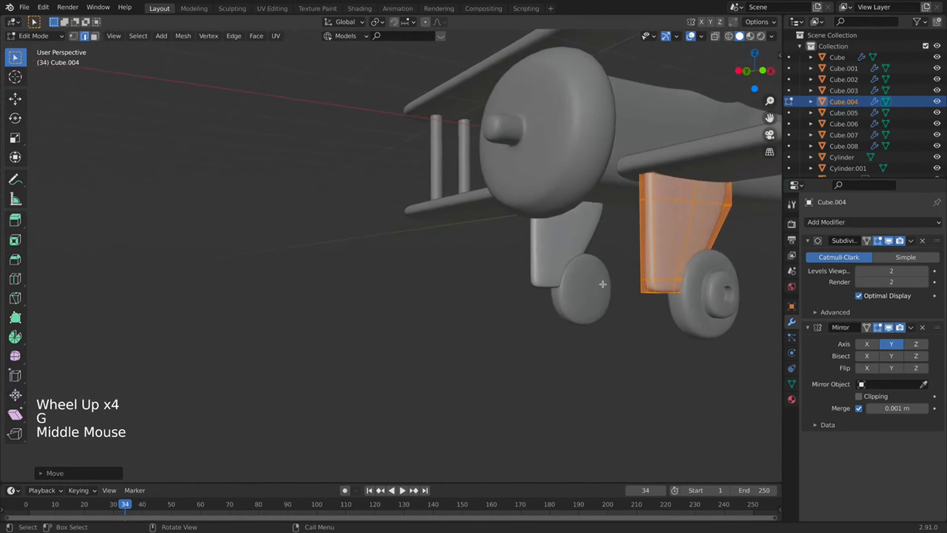
{"action": "scroll", "coordinate": [602, 281], "scroll_direction": "down", "scroll_amount": 10}
{"action": "key", "text": "KP_1"}
{"action": "left_click", "coordinate": [416, 279]}
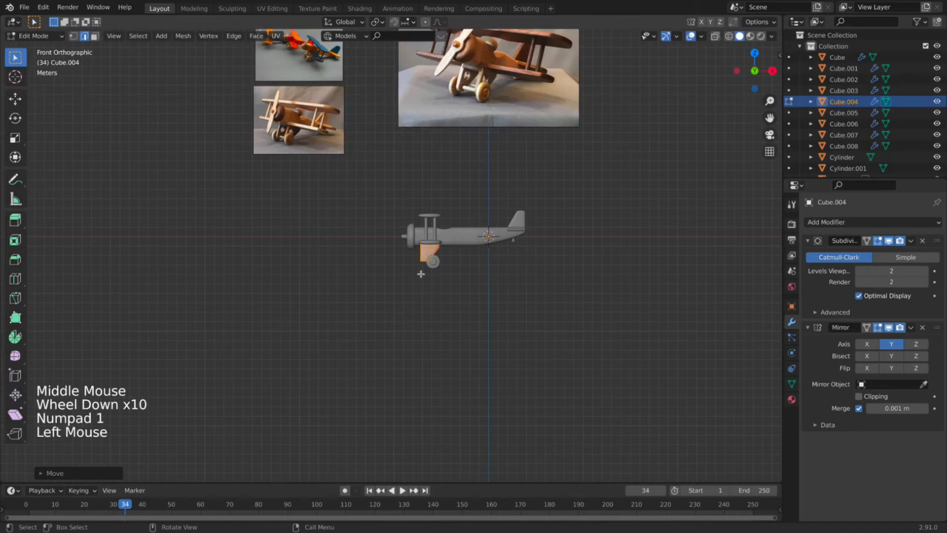
{"action": "key", "text": "Tab"}
{"action": "left_click", "coordinate": [432, 261]}
{"action": "scroll", "coordinate": [433, 262], "scroll_direction": "up", "scroll_amount": 4}
Raise the whole wheel mesh Cube.008 upward in Edit Mode.
{"action": "key", "text": "Tab"}
{"action": "key", "text": "a"}
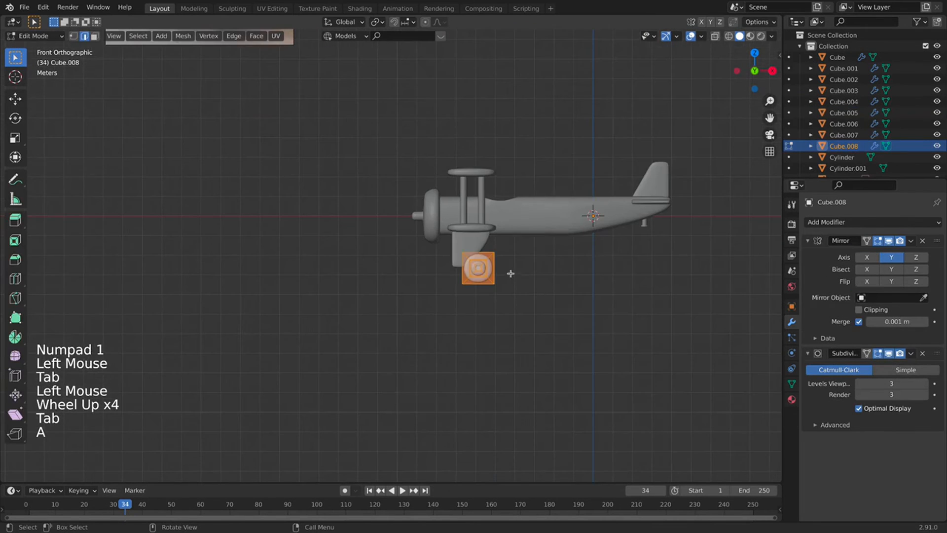
{"action": "key", "text": "g"}
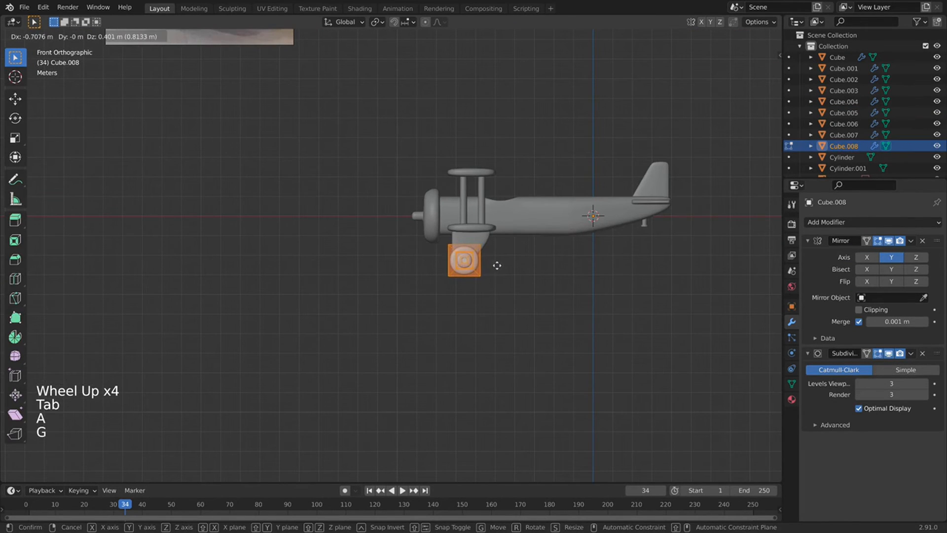
{"action": "left_click", "coordinate": [496, 265]}
{"action": "mouse_move", "coordinate": [497, 265]}
{"action": "middle_mouse_down"}
{"action": "mouse_move", "coordinate": [477, 290]}
{"action": "mouse_move", "coordinate": [533, 292]}
{"action": "mouse_move", "coordinate": [504, 280]}
{"action": "middle_mouse_up"}
{"action": "scroll", "coordinate": [504, 280], "scroll_direction": "up", "scroll_amount": 3}
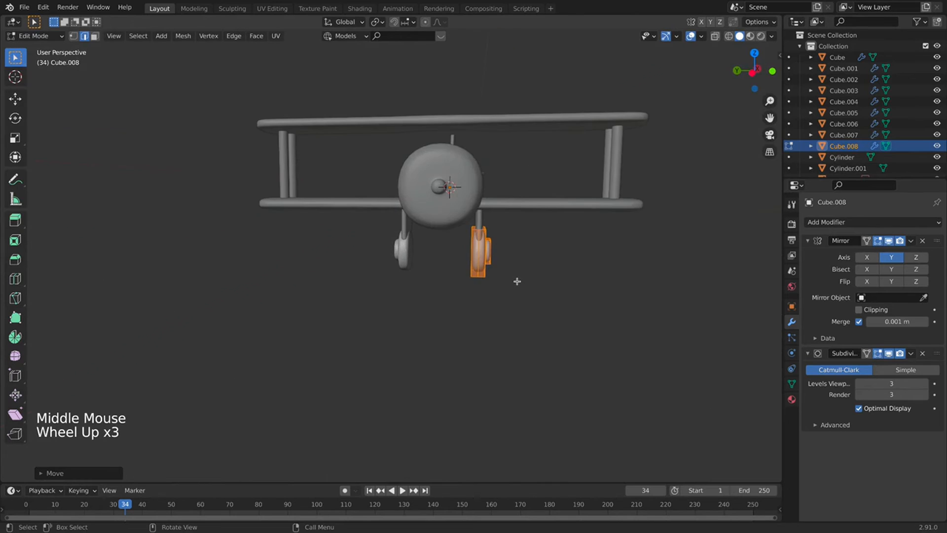
In the head-on orthographic view, shift the wheels outward just past the struts and return to Object Mode.
{"action": "key", "text": "KP_1"}
{"action": "left_click", "coordinate": [753, 72]}
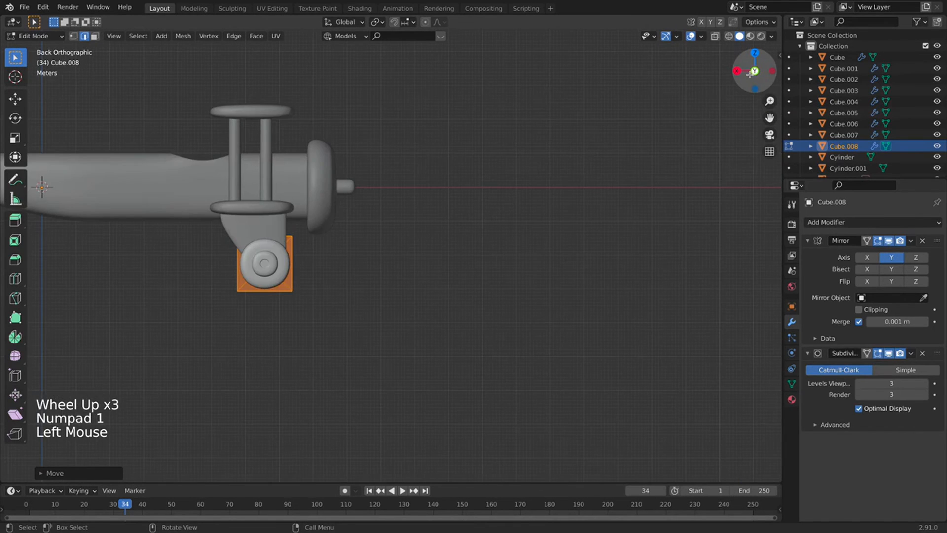
{"action": "left_click", "coordinate": [737, 70]}
{"action": "left_click", "coordinate": [736, 71]}
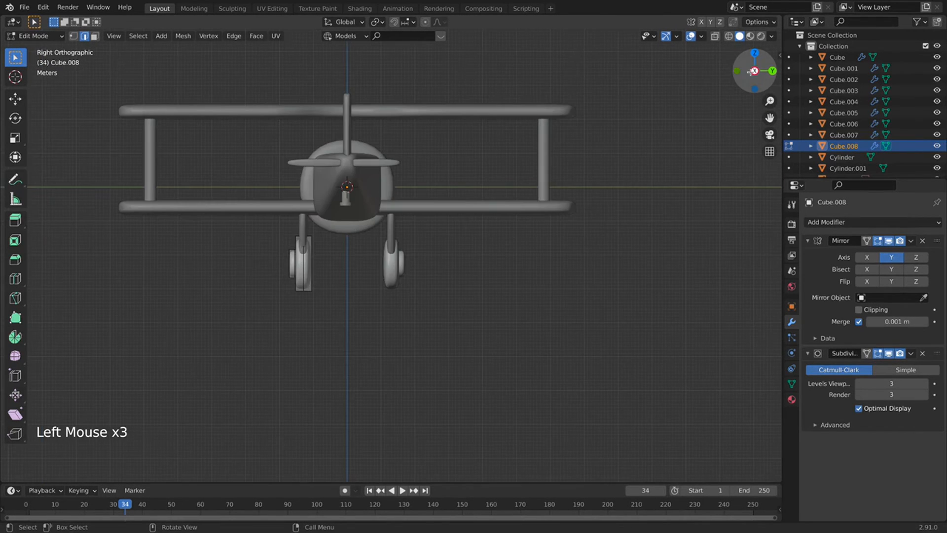
{"action": "left_click", "coordinate": [752, 72]}
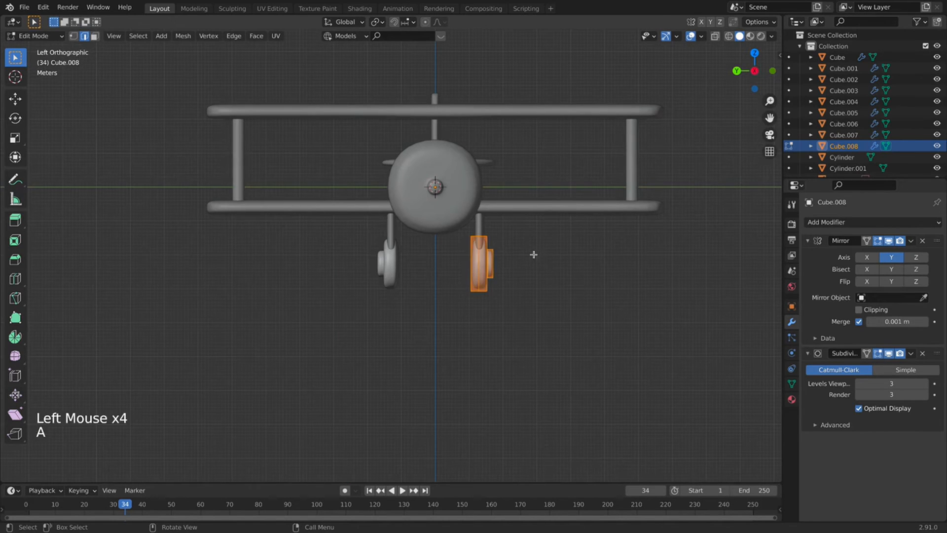
{"action": "key", "text": "g"}
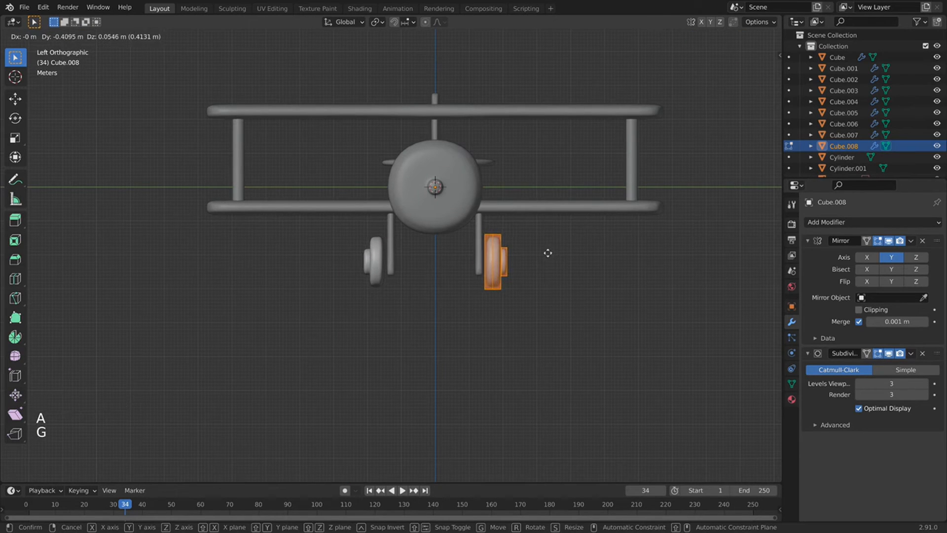
{"action": "left_click", "coordinate": [547, 254]}
{"action": "left_click", "coordinate": [471, 259]}
{"action": "key", "text": "Tab"}
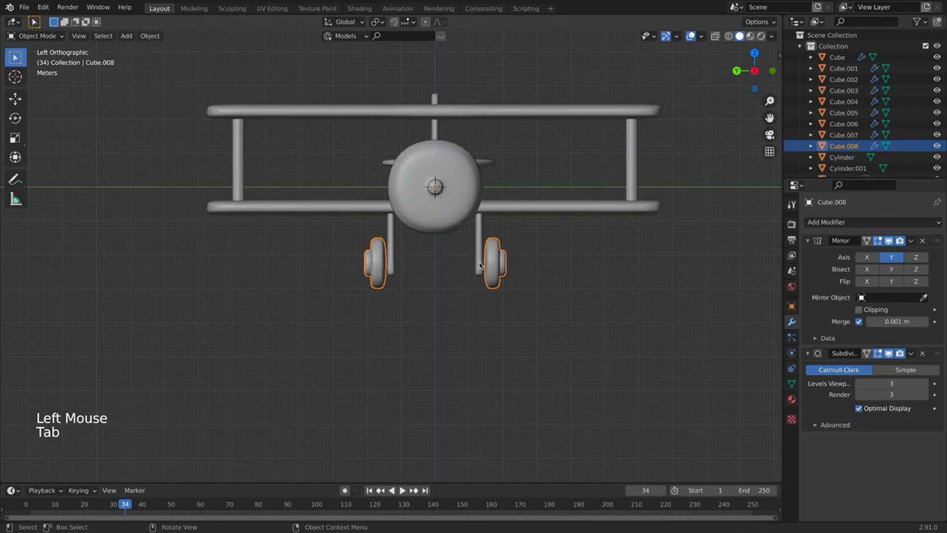
Orbit around the plane and select the nose cowling Cube.005.
{"action": "left_click", "coordinate": [478, 261]}
{"action": "scroll", "coordinate": [478, 262], "scroll_direction": "up", "scroll_amount": 4}
{"action": "middle_click_drag", "start_coordinate": [567, 301], "coordinate": [207, 307]}
{"action": "scroll", "coordinate": [478, 315], "scroll_direction": "down", "scroll_amount": 6}
{"action": "scroll", "coordinate": [519, 299], "scroll_direction": "down", "scroll_amount": 1}
{"action": "left_click", "coordinate": [546, 321]}
{"action": "scroll", "coordinate": [547, 321], "scroll_direction": "down", "scroll_amount": 3}
{"action": "scroll", "coordinate": [369, 276], "scroll_direction": "up", "scroll_amount": 5}
{"action": "left_click", "coordinate": [438, 215]}
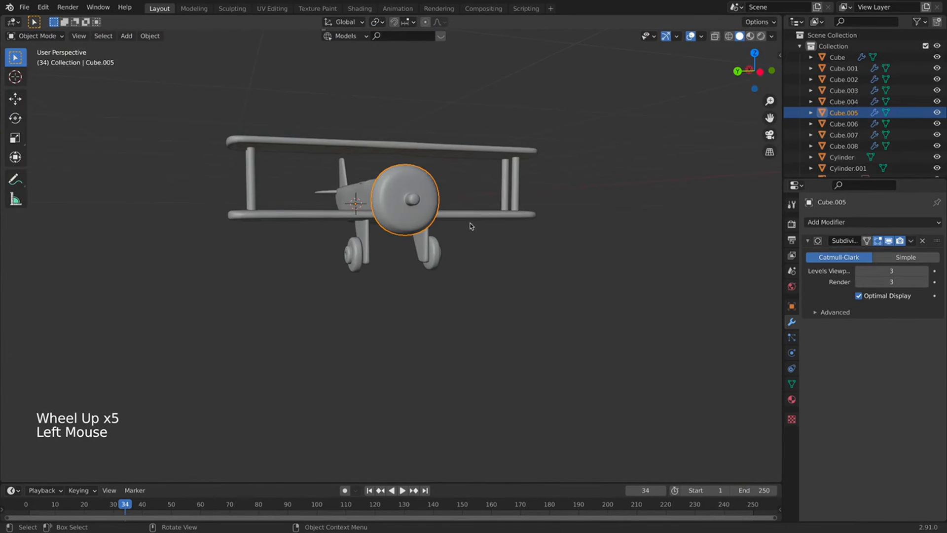
{"action": "key", "text": "s"}
{"action": "right_click", "coordinate": [432, 212]}
Set the cowling's origin to Center of Mass (Surface) and rescale it.
{"action": "right_click", "coordinate": [395, 205]}
{"action": "mouse_move", "coordinate": [397, 205]}
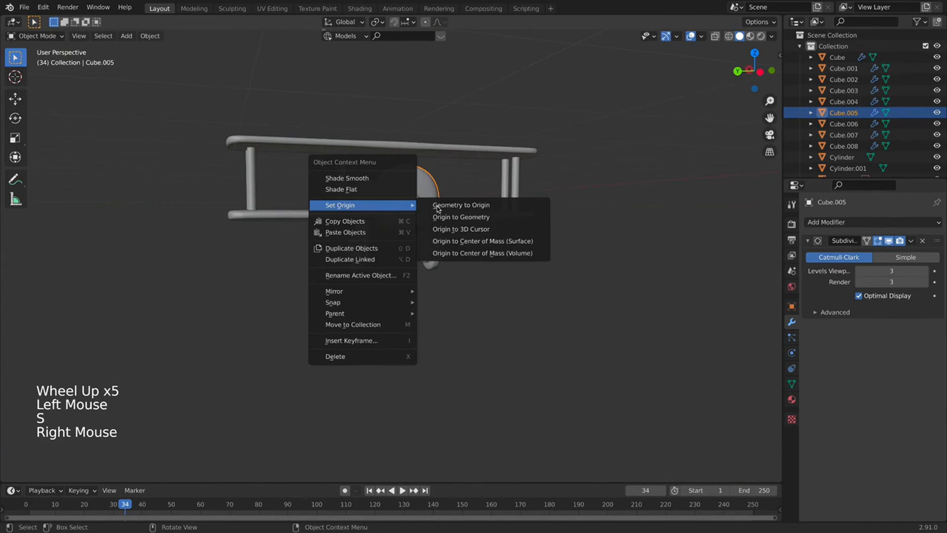
{"action": "left_click", "coordinate": [484, 245]}
{"action": "key", "text": "s"}
{"action": "left_click", "coordinate": [542, 230]}
Inspect the rescaled cowling from side and front orthographic views.
{"action": "middle_click_drag", "start_coordinate": [525, 231], "coordinate": [429, 256]}
{"action": "key", "text": "KP_3"}
{"action": "key", "text": "KP_1"}
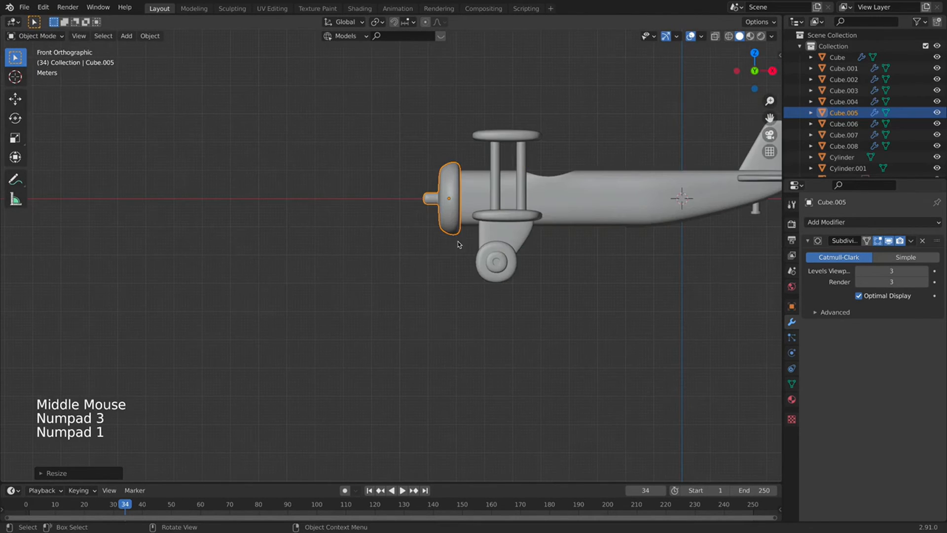
{"action": "scroll", "coordinate": [396, 253], "scroll_direction": "down", "scroll_amount": 4}
{"action": "scroll", "coordinate": [396, 253], "scroll_direction": "up", "scroll_amount": 3}
{"action": "scroll", "coordinate": [433, 279], "scroll_direction": "down", "scroll_amount": 1}
{"action": "scroll", "coordinate": [433, 278], "scroll_direction": "down", "scroll_amount": 3}
{"action": "middle_click_drag", "start_coordinate": [433, 278], "coordinate": [449, 248]}
{"action": "scroll", "coordinate": [416, 275], "scroll_direction": "up", "scroll_amount": 3}
{"action": "scroll", "coordinate": [447, 286], "scroll_direction": "down", "scroll_amount": 2}
Duplicate one strut piece and separate the copy into its own object, Cylinder.002.
{"action": "left_click", "coordinate": [425, 170]}
{"action": "key", "text": "Tab"}
{"action": "key", "text": "a"}
{"action": "key", "text": "a"}
{"action": "key", "text": "a"}
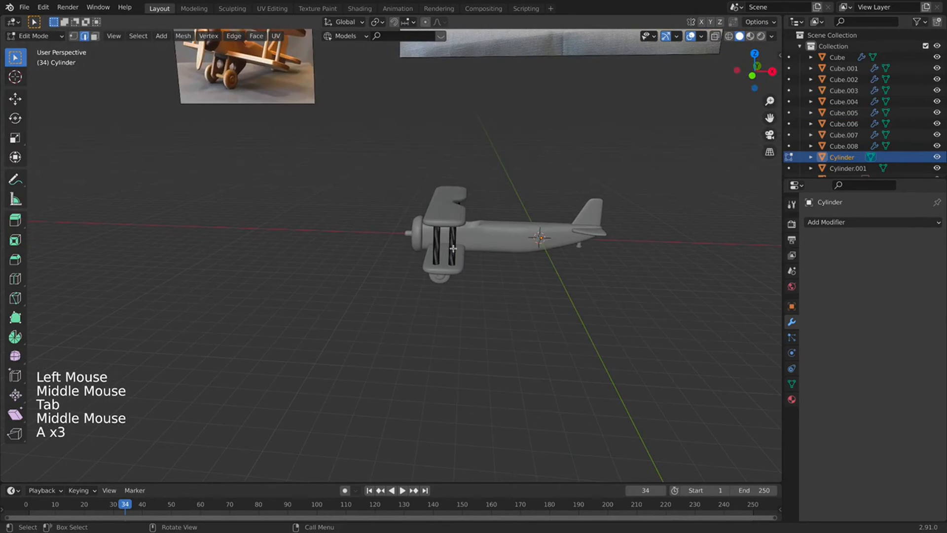
{"action": "key", "text": "l"}
{"action": "key", "text": "shift+d"}
{"action": "left_click", "coordinate": [491, 248]}
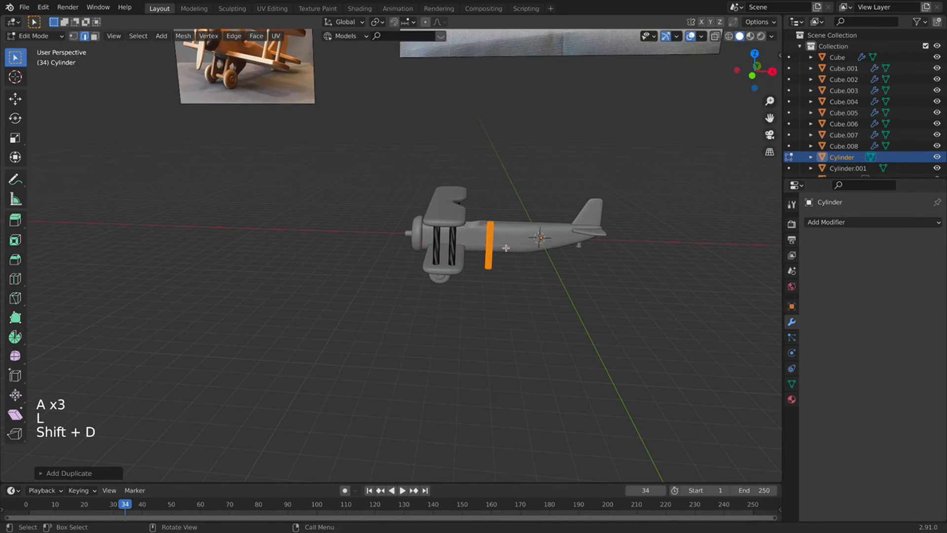
{"action": "key", "text": "p"}
{"action": "left_click", "coordinate": [503, 248]}
{"action": "key", "text": "Tab"}
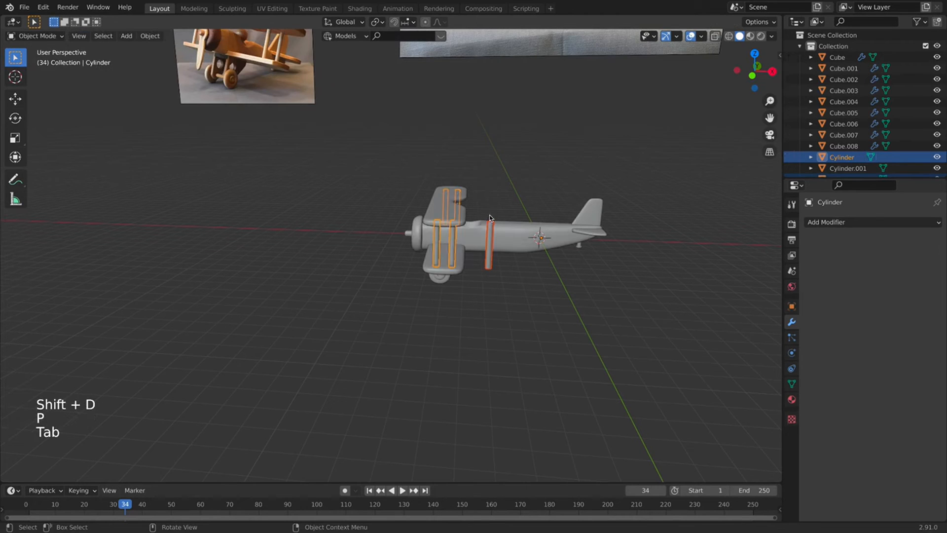
Move the copied strut's geometry to the world origin with Set Origin > Geometry to Origin.
{"action": "right_click", "coordinate": [492, 248]}
{"action": "mouse_move", "coordinate": [493, 244]}
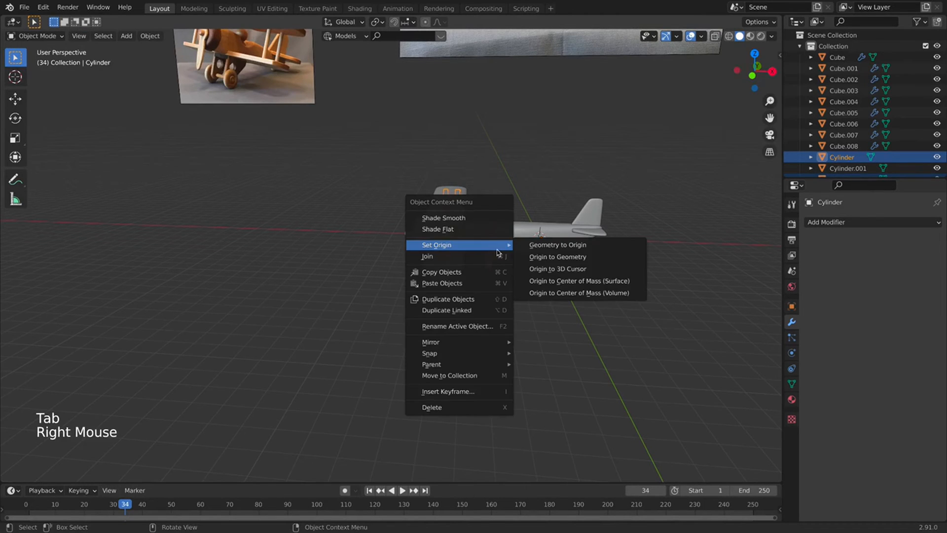
{"action": "left_click", "coordinate": [583, 244]}
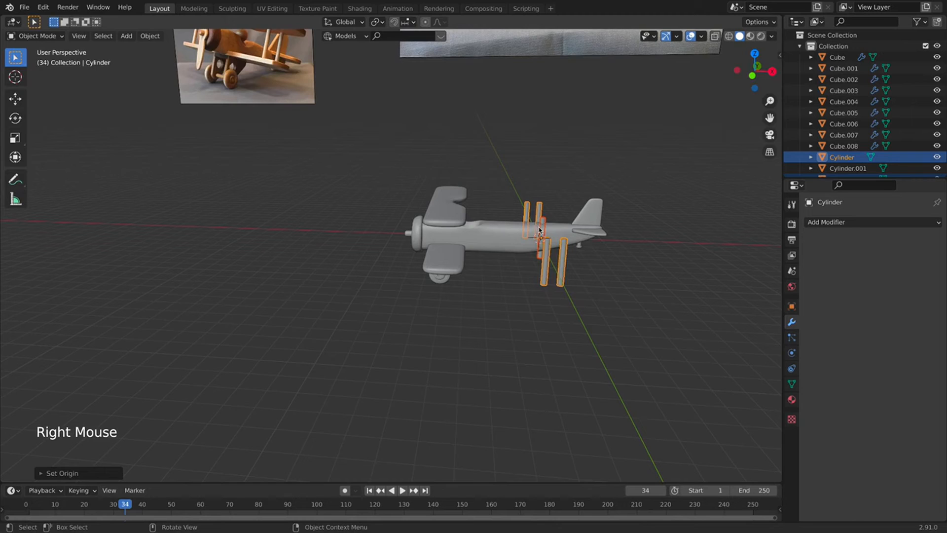
{"action": "key", "text": "super+z"}
{"action": "left_click", "coordinate": [472, 266]}
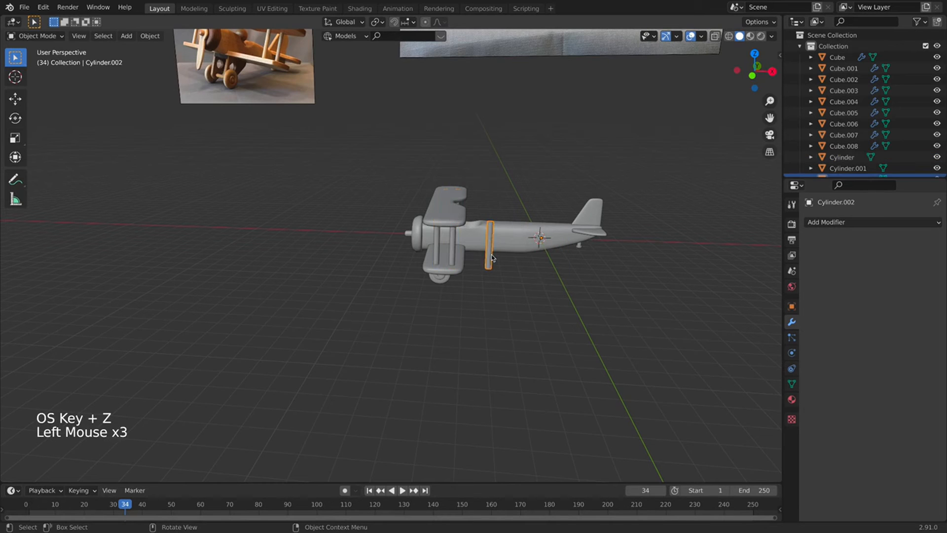
{"action": "right_click", "coordinate": [492, 257]}
{"action": "mouse_move", "coordinate": [492, 256]}
{"action": "left_click", "coordinate": [571, 255]}
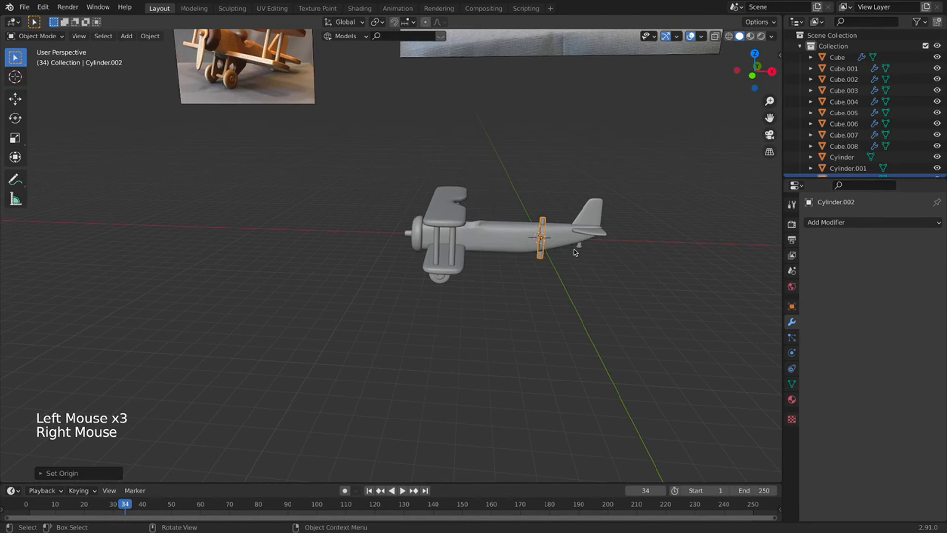
Rotate the copied strut 90° about the X axis.
{"action": "key", "text": "r"}
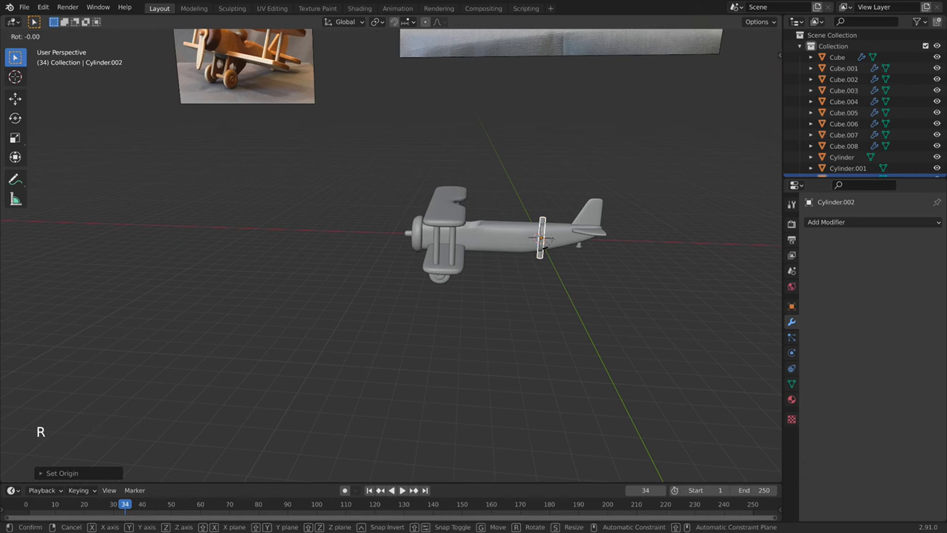
{"action": "key", "text": "x"}
{"action": "key", "text": "9"}
{"action": "key", "text": "Return"}
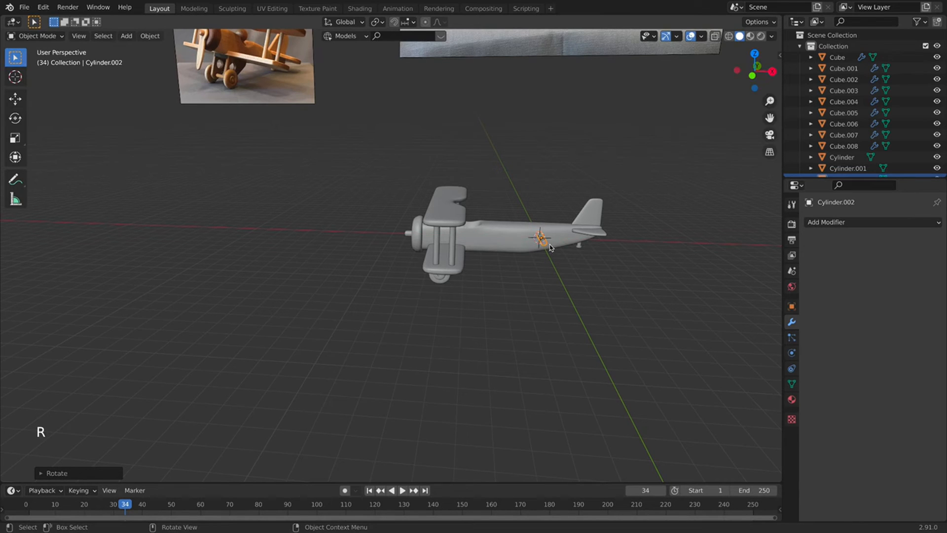
{"action": "key", "text": "KP_1"}
{"action": "scroll", "coordinate": [487, 271], "scroll_direction": "up", "scroll_amount": 3}
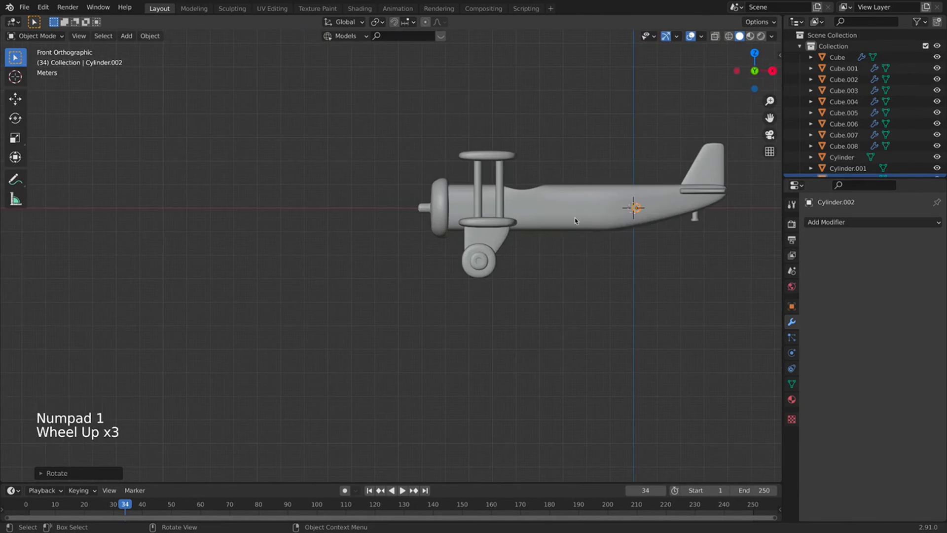
Move the rod to the wheel hubs.
{"action": "key", "text": "g"}
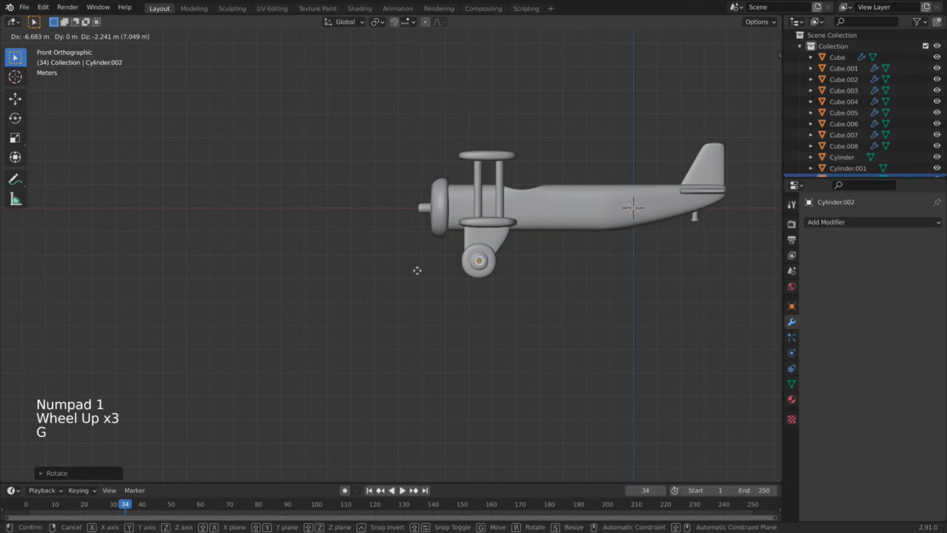
{"action": "left_click", "coordinate": [416, 270]}
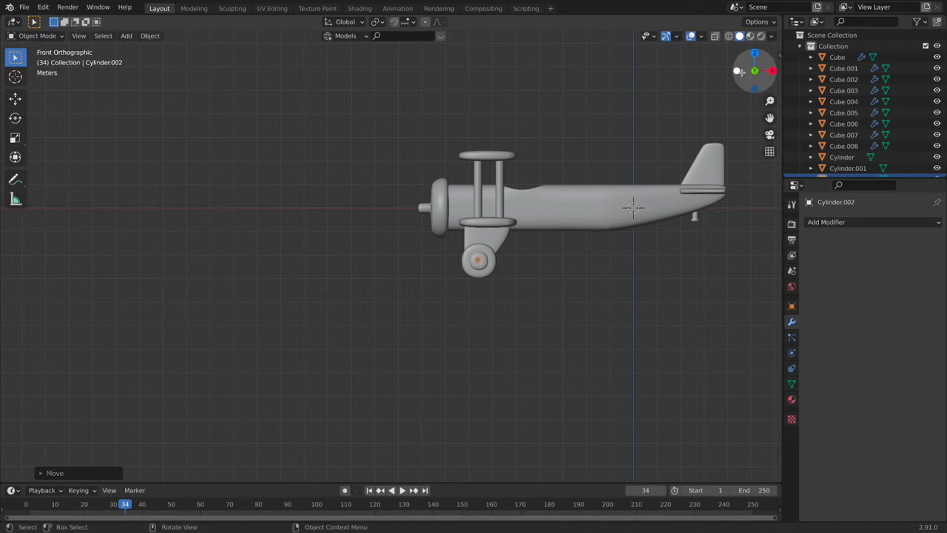
{"action": "left_click", "coordinate": [738, 70]}
{"action": "scroll", "coordinate": [501, 259], "scroll_direction": "up", "scroll_amount": 7}
Stretch the rod along the Y axis so it spans between the two wheels.
{"action": "key", "text": "s"}
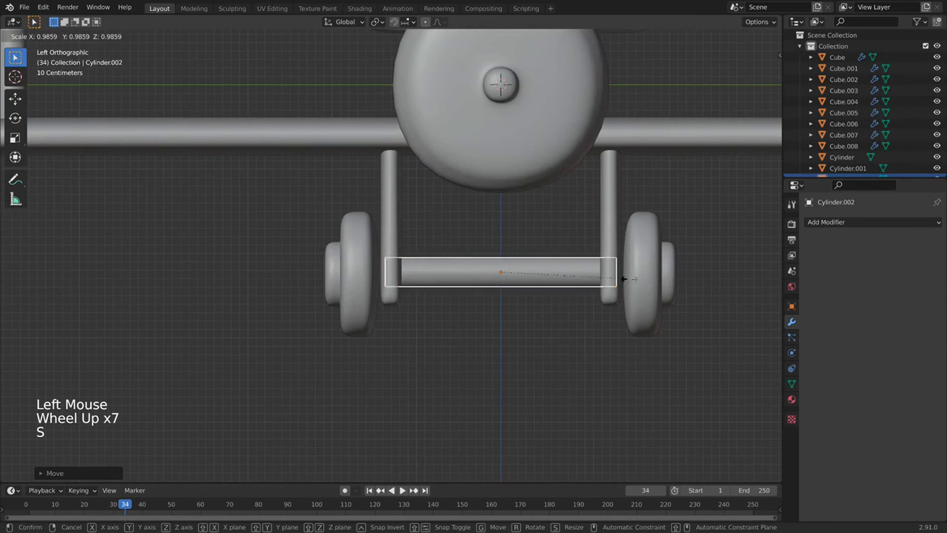
{"action": "left_click", "coordinate": [563, 281]}
{"action": "key", "text": "g"}
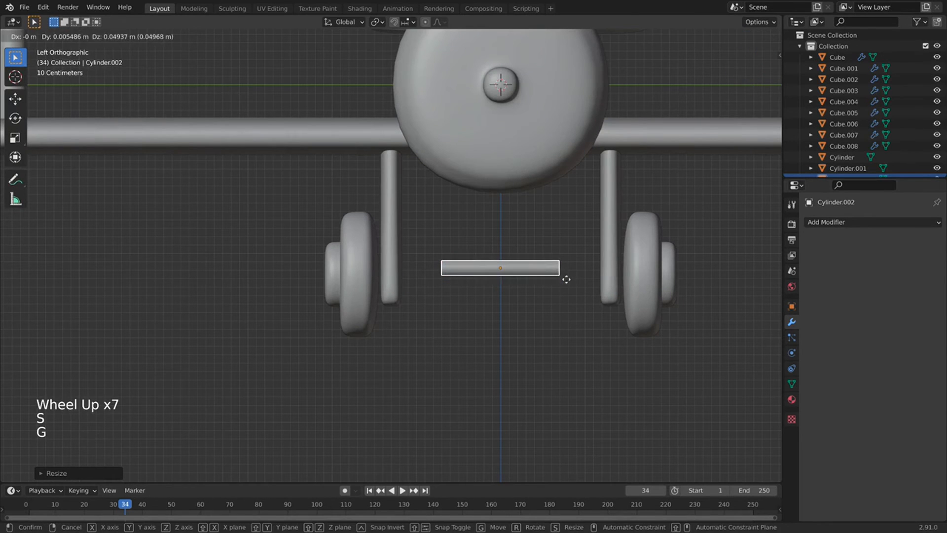
{"action": "right_click", "coordinate": [565, 280]}
{"action": "key", "text": "s"}
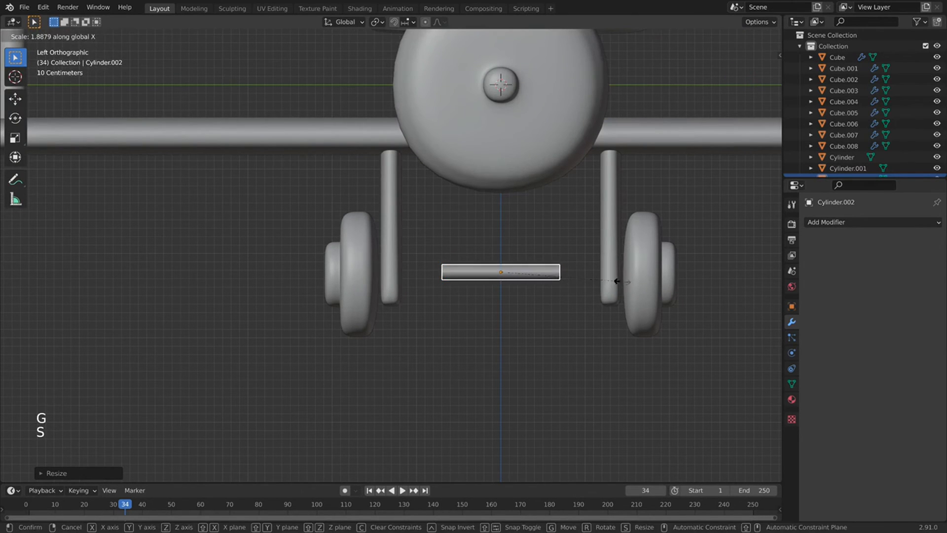
{"action": "key", "text": "s"}
{"action": "middle_click", "coordinate": [626, 280]}
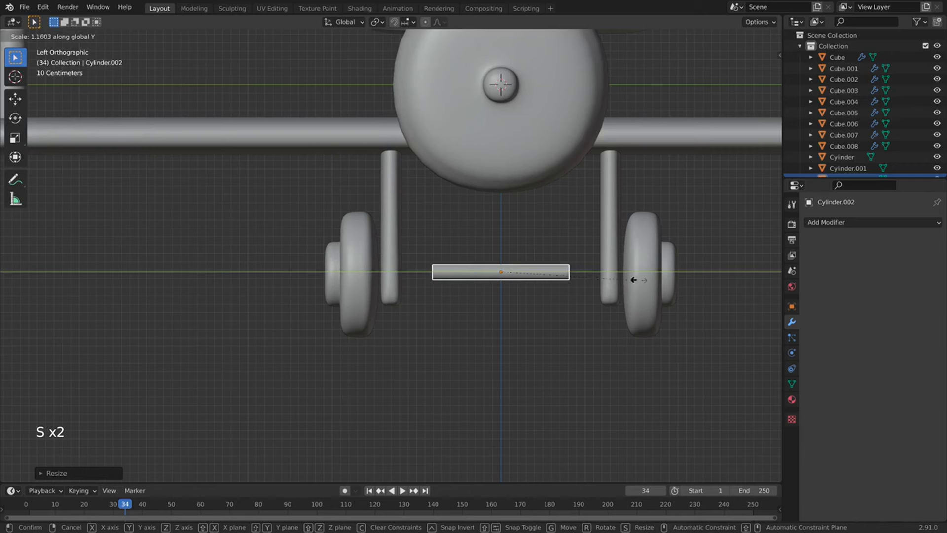
{"action": "left_click", "coordinate": [756, 285]}
Shrink the wheels slightly by scaling all their geometry.
{"action": "left_click", "coordinate": [623, 329]}
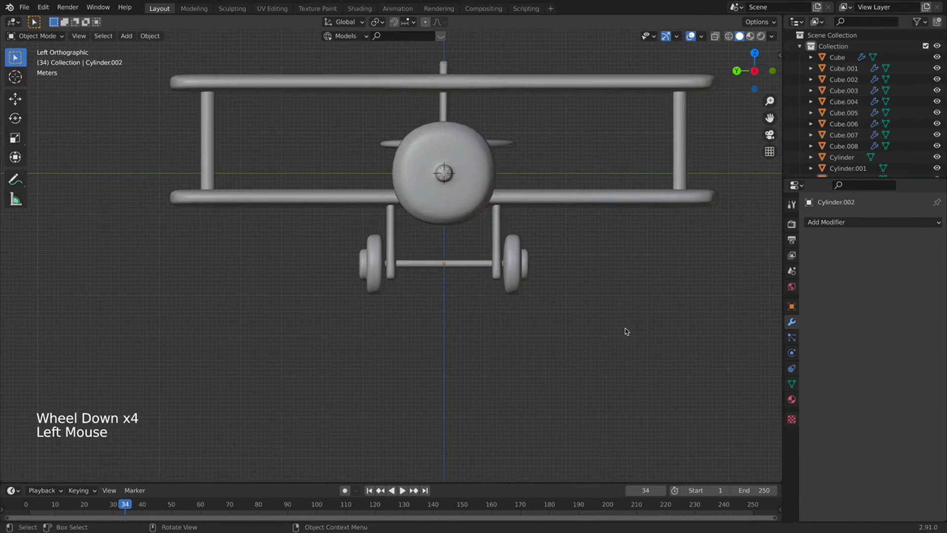
{"action": "scroll", "coordinate": [602, 317], "scroll_direction": "down", "scroll_amount": 4}
{"action": "middle_click_drag", "start_coordinate": [602, 318], "coordinate": [498, 333]}
{"action": "scroll", "coordinate": [553, 323], "scroll_direction": "down", "scroll_amount": 2}
{"action": "middle_click_drag", "start_coordinate": [552, 323], "coordinate": [442, 268]}
{"action": "scroll", "coordinate": [518, 301], "scroll_direction": "down", "scroll_amount": 1}
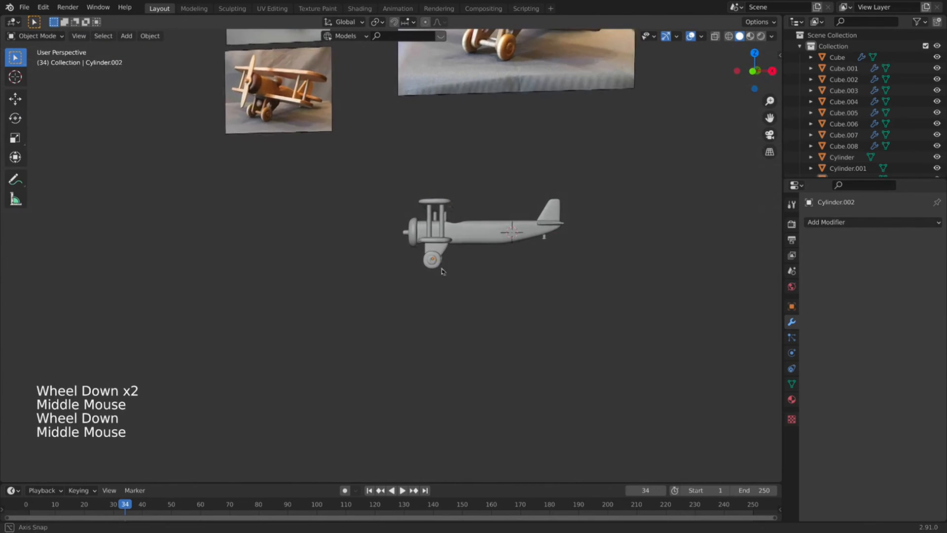
{"action": "scroll", "coordinate": [442, 271], "scroll_direction": "up", "scroll_amount": 4}
{"action": "left_click", "coordinate": [486, 262]}
{"action": "key", "text": "Tab"}
{"action": "key", "text": "a"}
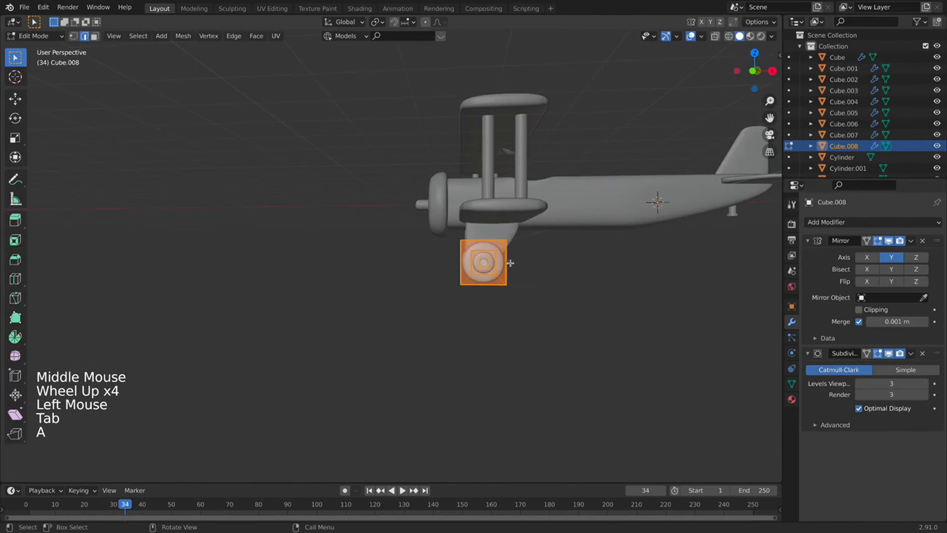
{"action": "key", "text": "s"}
{"action": "left_click", "coordinate": [508, 269]}
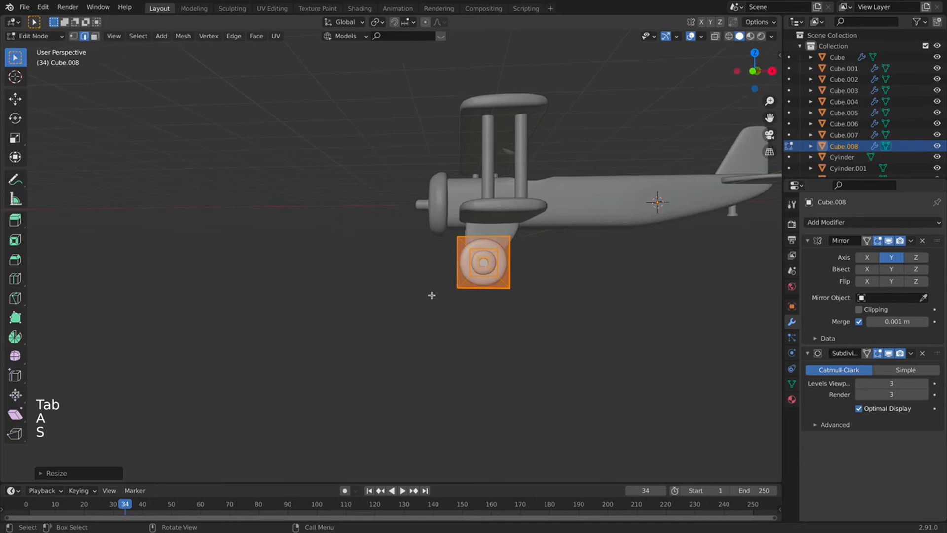
Rescale and reposition the axle to fit the smaller wheels, then return to Object Mode.
{"action": "middle_click_drag", "start_coordinate": [434, 292], "coordinate": [482, 292]}
{"action": "key", "text": "KP_1"}
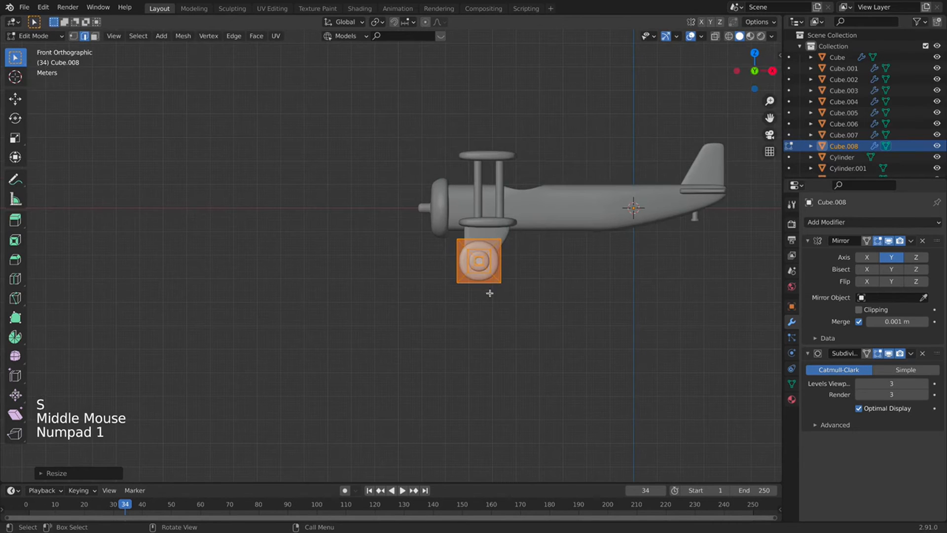
{"action": "left_click", "coordinate": [738, 71]}
{"action": "key", "text": "Tab"}
{"action": "scroll", "coordinate": [443, 261], "scroll_direction": "up", "scroll_amount": 3}
{"action": "left_click", "coordinate": [443, 266]}
{"action": "key", "text": "Tab"}
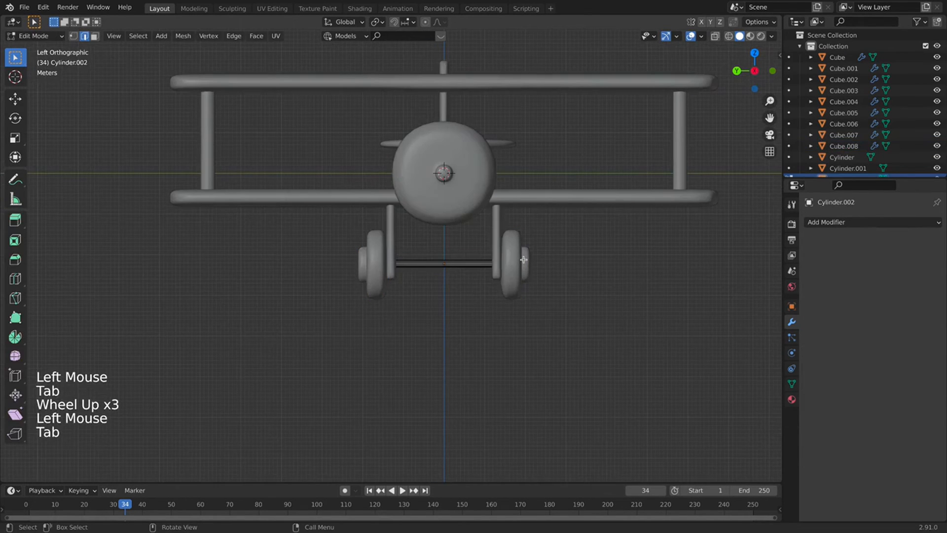
{"action": "key", "text": "a"}
{"action": "key", "text": "s"}
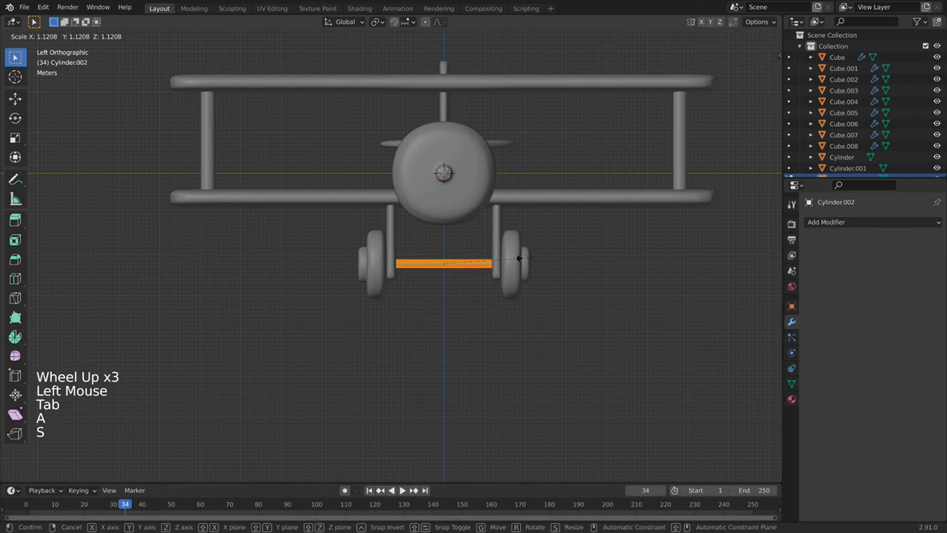
{"action": "key", "text": "g"}
{"action": "key", "text": "Tab"}
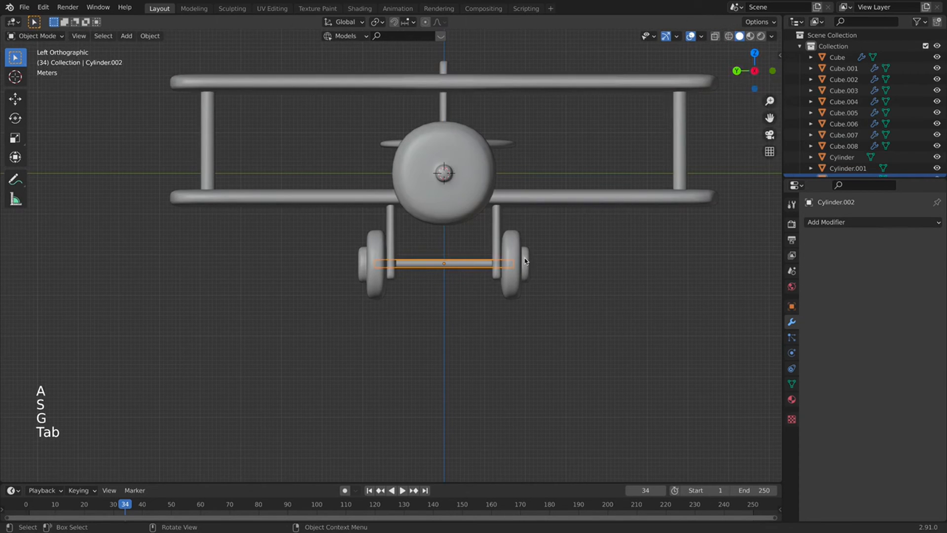
{"action": "left_click", "coordinate": [584, 270]}
{"action": "scroll", "coordinate": [586, 269], "scroll_direction": "down", "scroll_amount": 3}
{"action": "middle_click_drag", "start_coordinate": [586, 268], "coordinate": [529, 297]}
Add a new cube and give it a Subdivision Surface modifier.
{"action": "scroll", "coordinate": [424, 335], "scroll_direction": "down", "scroll_amount": 2}
{"action": "scroll", "coordinate": [424, 335], "scroll_direction": "down", "scroll_amount": 2}
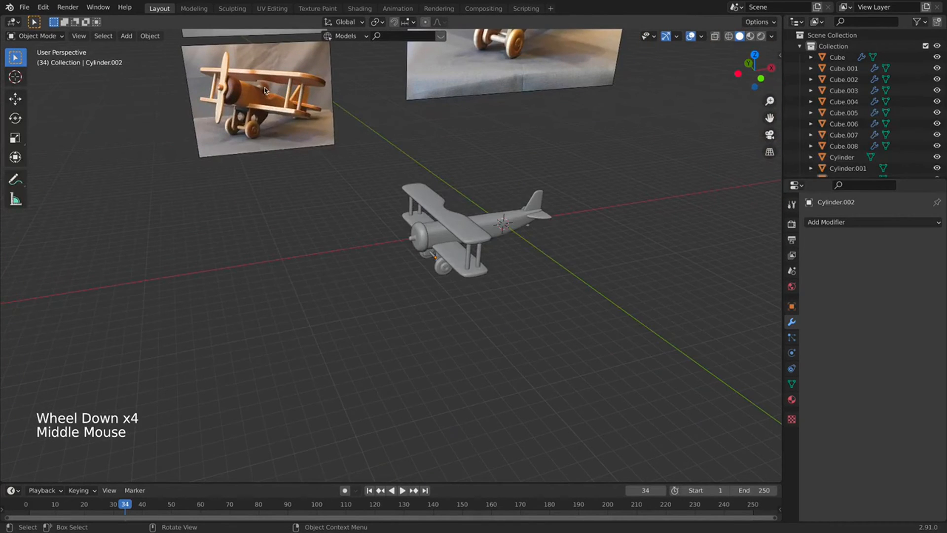
{"action": "scroll", "coordinate": [321, 98], "scroll_direction": "down", "scroll_amount": 2}
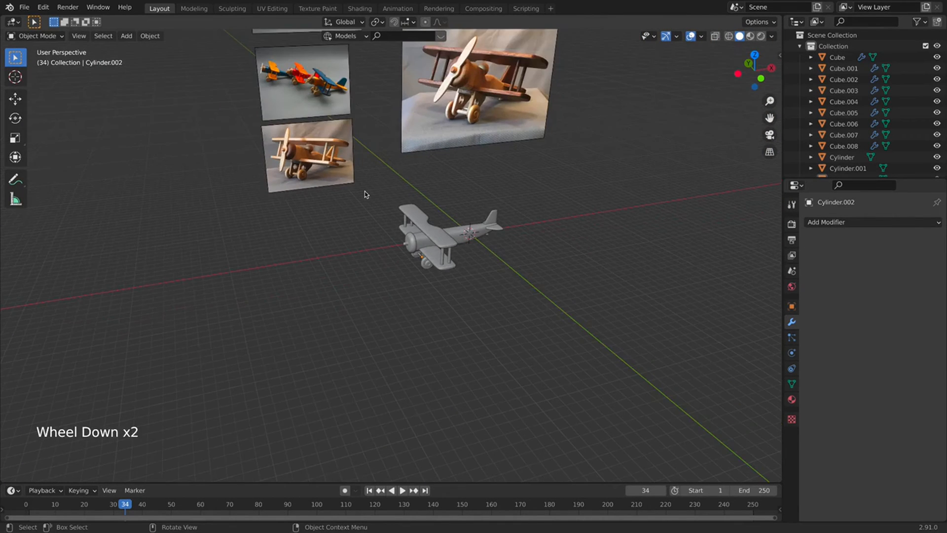
{"action": "key", "text": "shift+a"}
{"action": "key", "text": "Escape"}
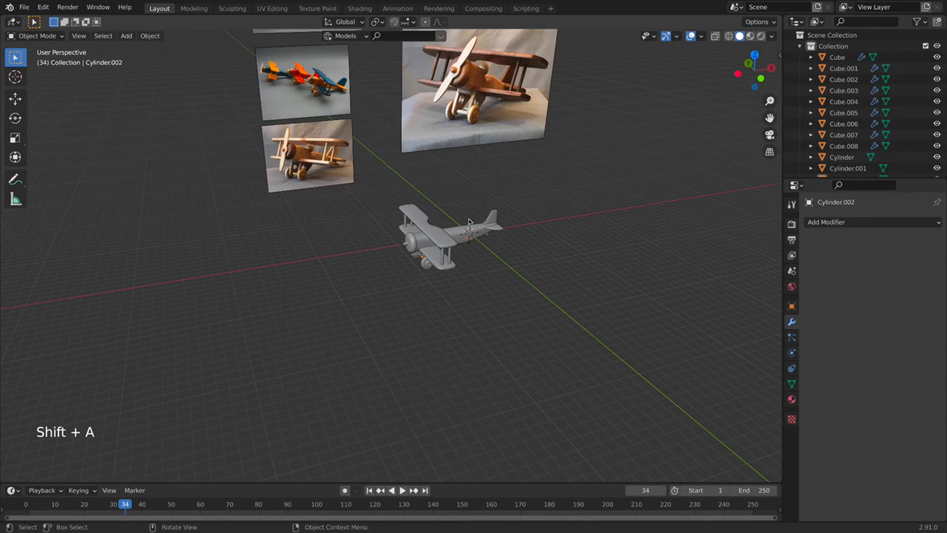
{"action": "key", "text": "shift+a"}
{"action": "mouse_move", "coordinate": [317, 169]}
{"action": "left_click", "coordinate": [434, 181]}
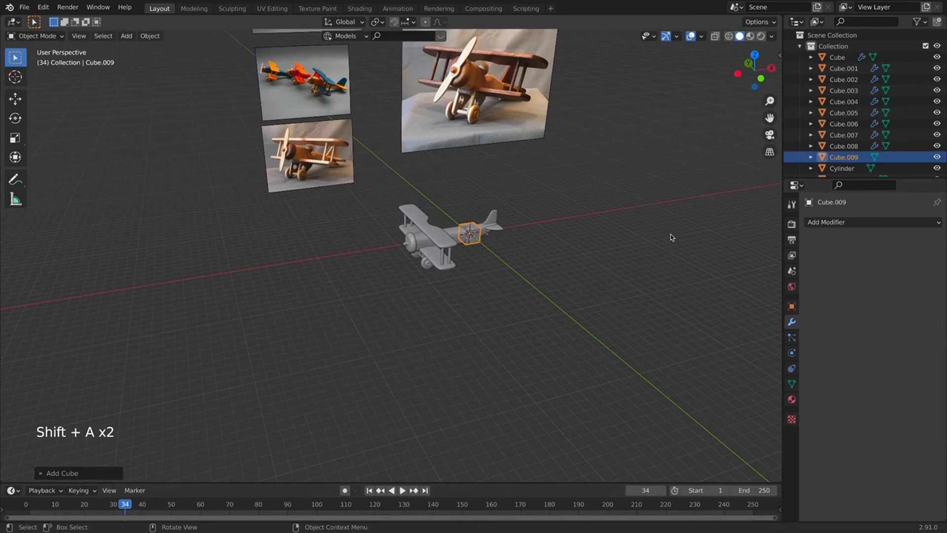
{"action": "left_click", "coordinate": [871, 226]}
{"action": "left_click", "coordinate": [870, 226]}
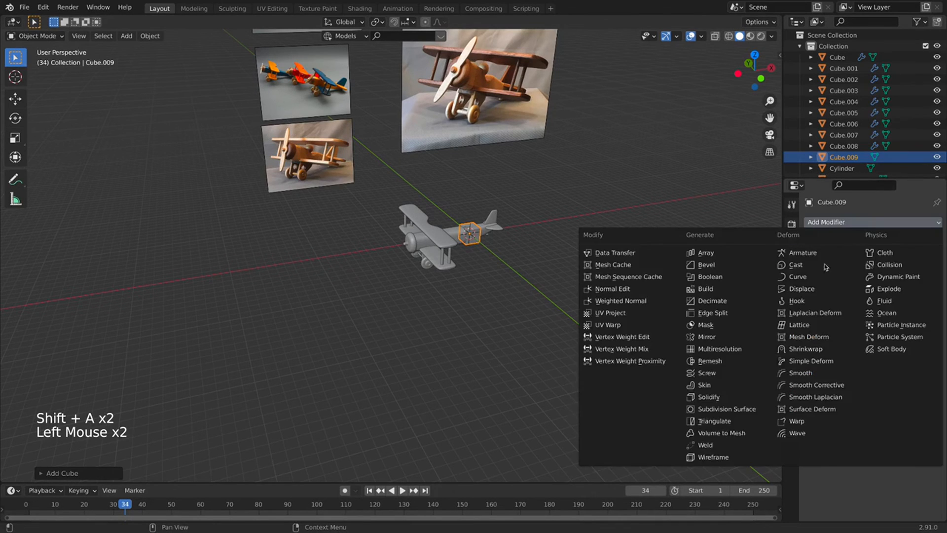
{"action": "left_click", "coordinate": [714, 412]}
{"action": "scroll", "coordinate": [567, 218], "scroll_direction": "up", "scroll_amount": 3}
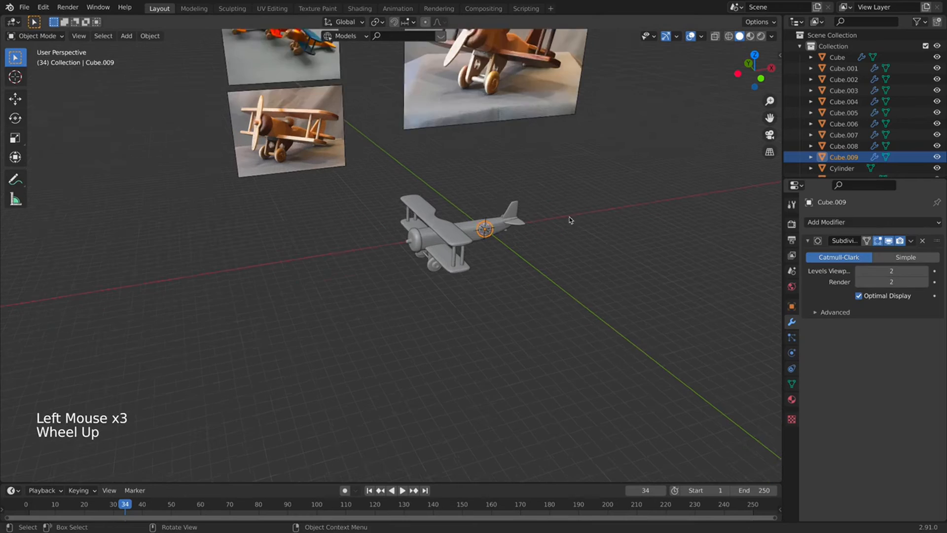
Shade the rounded cube smooth and add an edge loop near one end.
{"action": "key", "text": "g"}
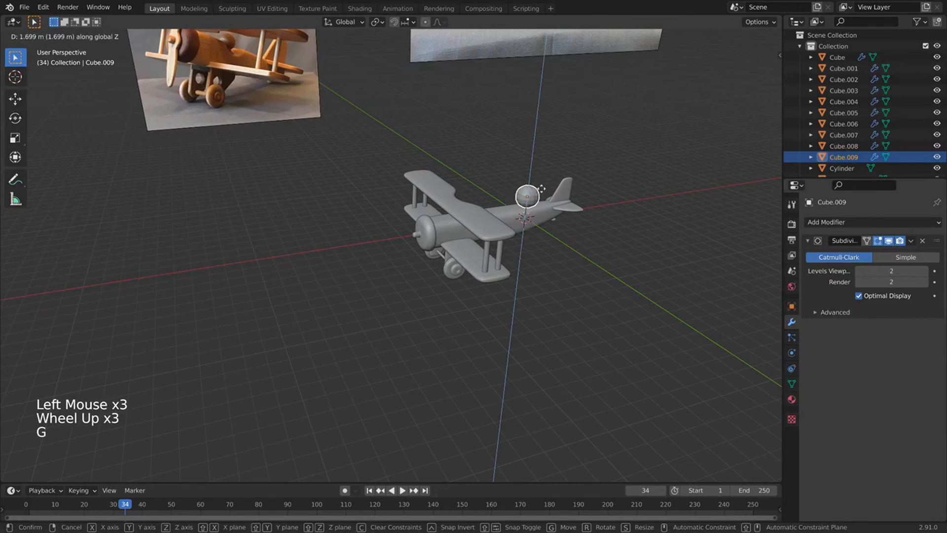
{"action": "right_click", "coordinate": [516, 185]}
{"action": "left_click", "coordinate": [513, 173]}
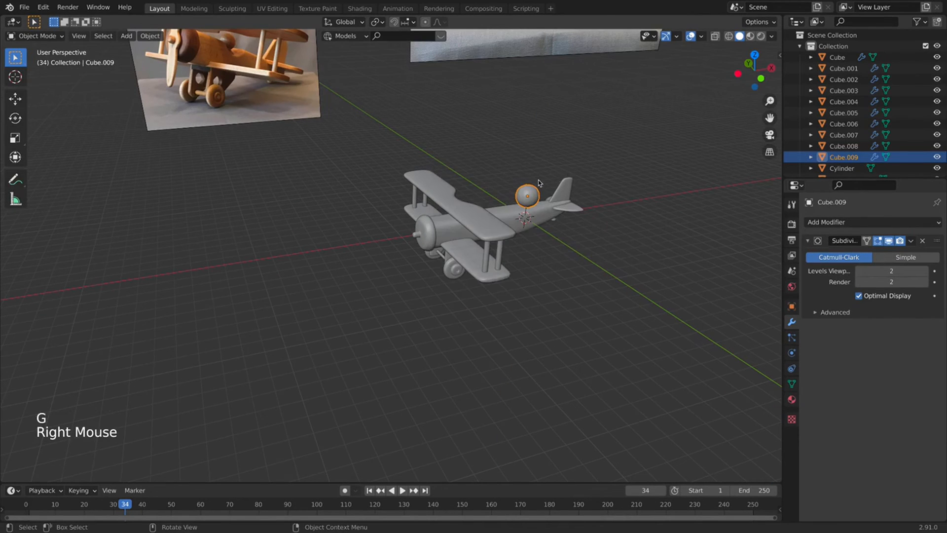
{"action": "key", "text": "Tab"}
{"action": "key", "text": "super"}
{"action": "key", "text": "super+r"}
{"action": "left_click", "coordinate": [538, 200]}
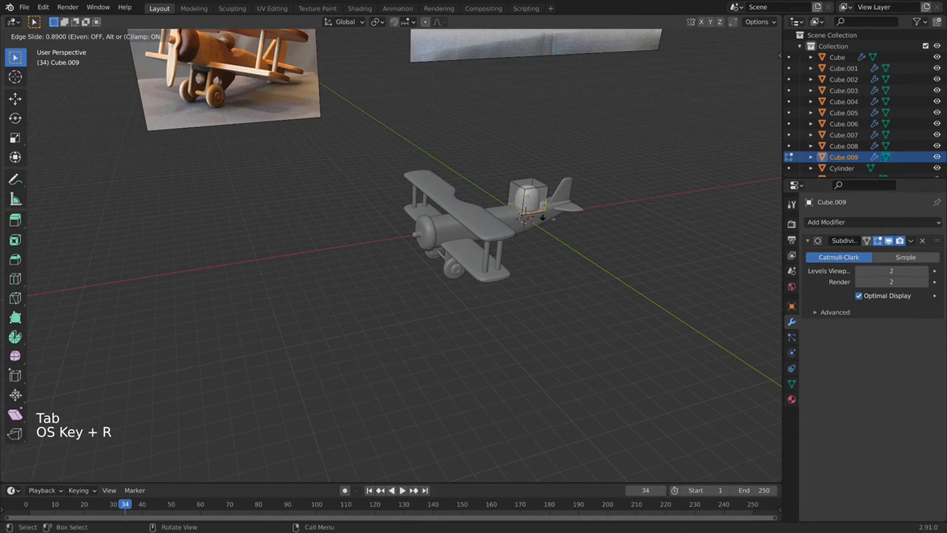
{"action": "left_click", "coordinate": [543, 214]}
{"action": "key", "text": "Tab"}
Move the cockpit block just behind the upper wing and scale it down.
{"action": "middle_click_drag", "start_coordinate": [568, 204], "coordinate": [435, 247], "text": "shift"}
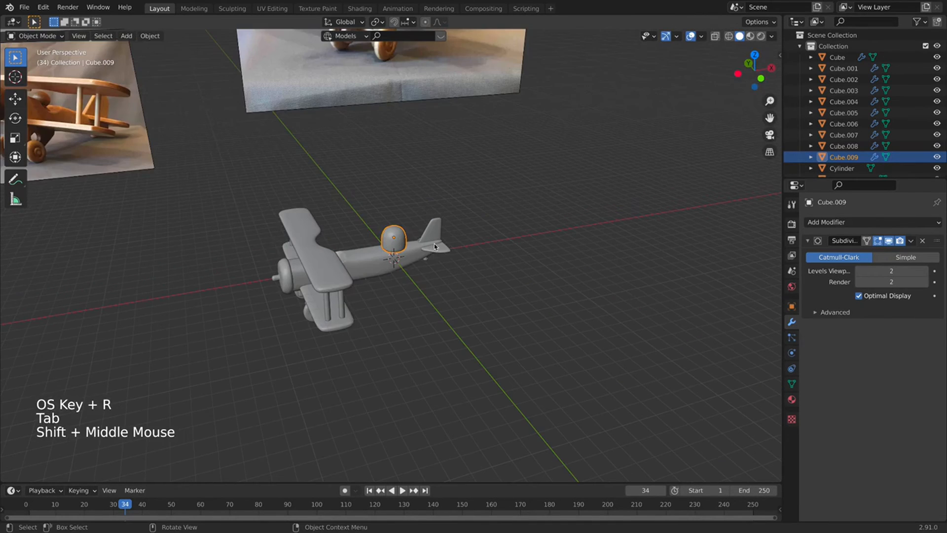
{"action": "key", "text": "KP_7"}
{"action": "scroll", "coordinate": [433, 247], "scroll_direction": "up", "scroll_amount": 2}
{"action": "key", "text": "g"}
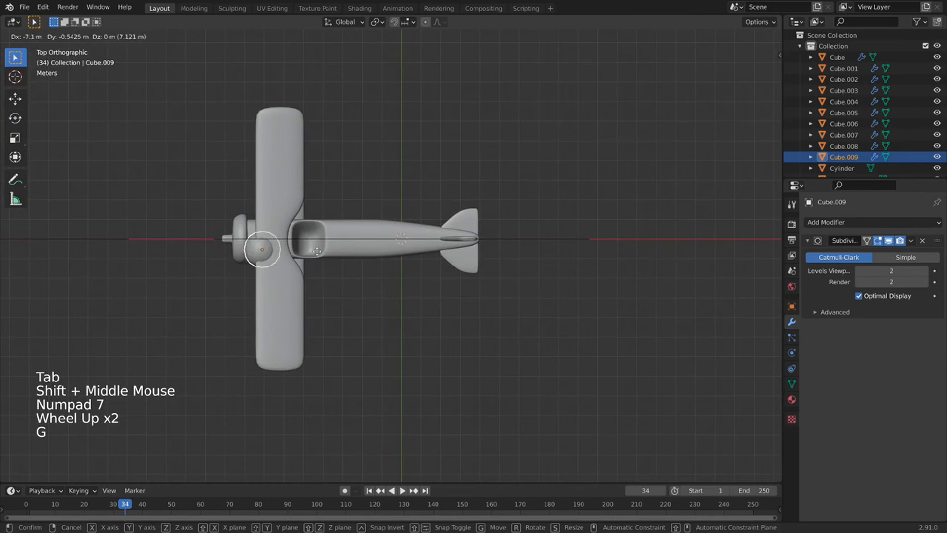
{"action": "left_click", "coordinate": [344, 240]}
{"action": "scroll", "coordinate": [318, 251], "scroll_direction": "up", "scroll_amount": 1}
{"action": "key", "text": "KP_1"}
{"action": "key", "text": "s"}
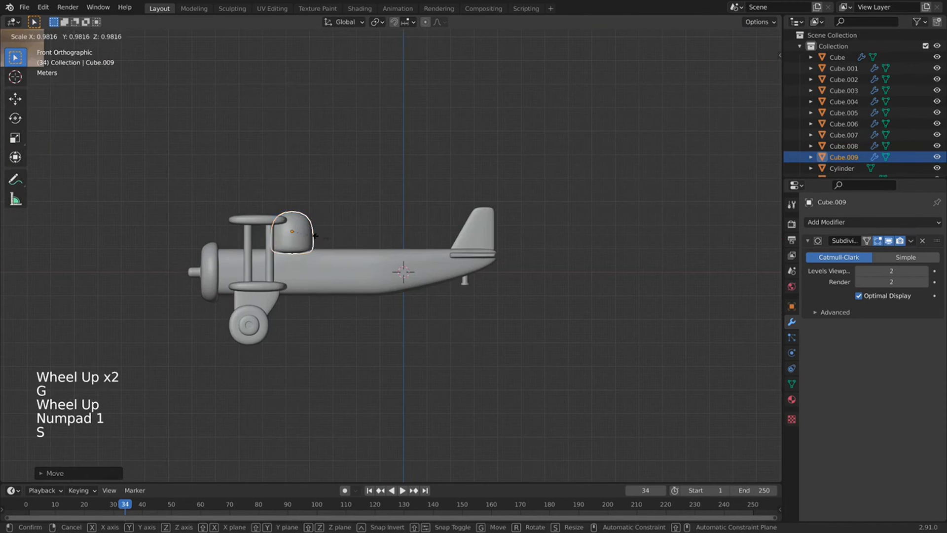
{"action": "left_click", "coordinate": [307, 233]}
Lower the cockpit block along Z into the fuselage and fine-tune its size and height.
{"action": "key", "text": "g"}
{"action": "key", "text": "z"}
{"action": "left_click", "coordinate": [313, 253]}
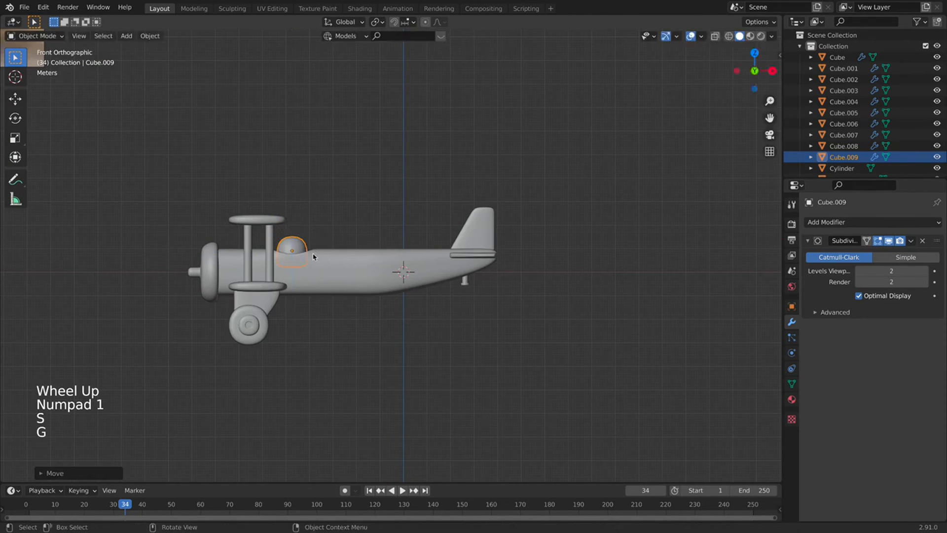
{"action": "key", "text": "g"}
{"action": "key", "text": "z"}
{"action": "left_click", "coordinate": [313, 259]}
{"action": "key", "text": "Tab"}
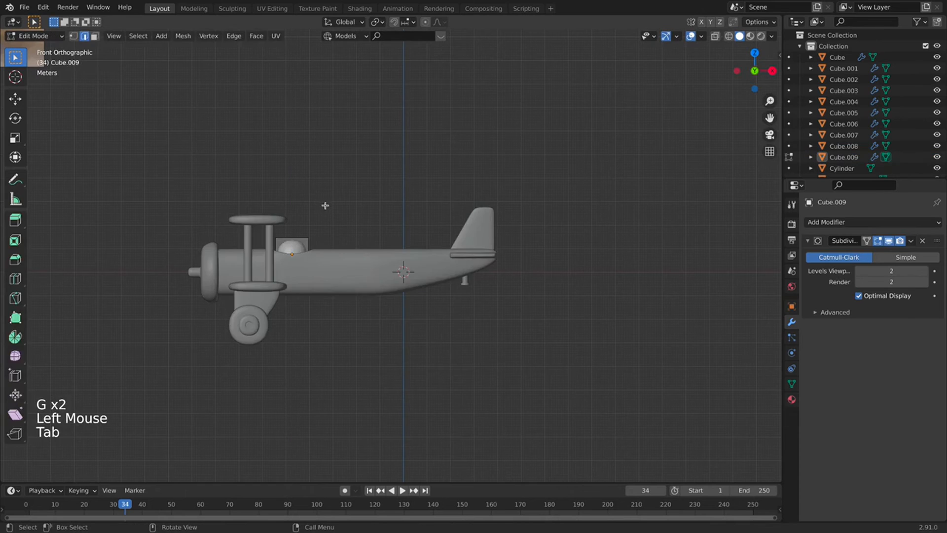
{"action": "key", "text": "Tab"}
{"action": "left_click", "coordinate": [303, 250]}
{"action": "key", "text": "g"}
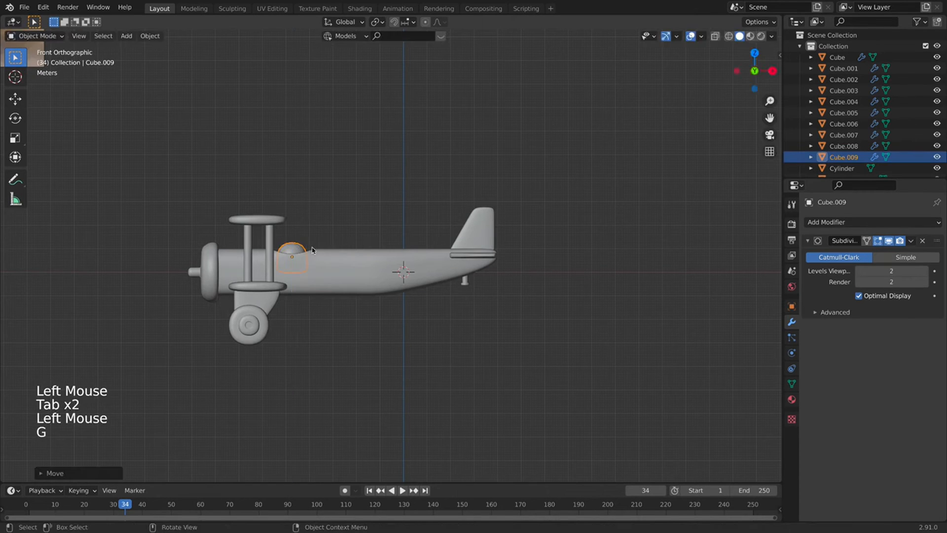
{"action": "key", "text": "s"}
{"action": "key", "text": "g"}
{"action": "left_click", "coordinate": [306, 249]}
{"action": "key", "text": "shift+a"}
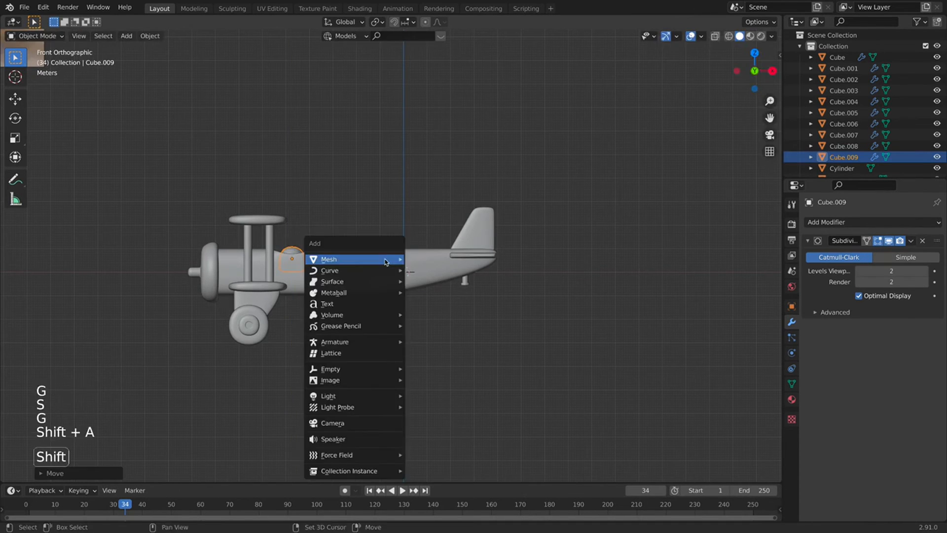
Add a UV sphere, shrink it, and seat it in the cockpit as the pilot's head.
{"action": "mouse_move", "coordinate": [374, 259]}
{"action": "left_click", "coordinate": [437, 296]}
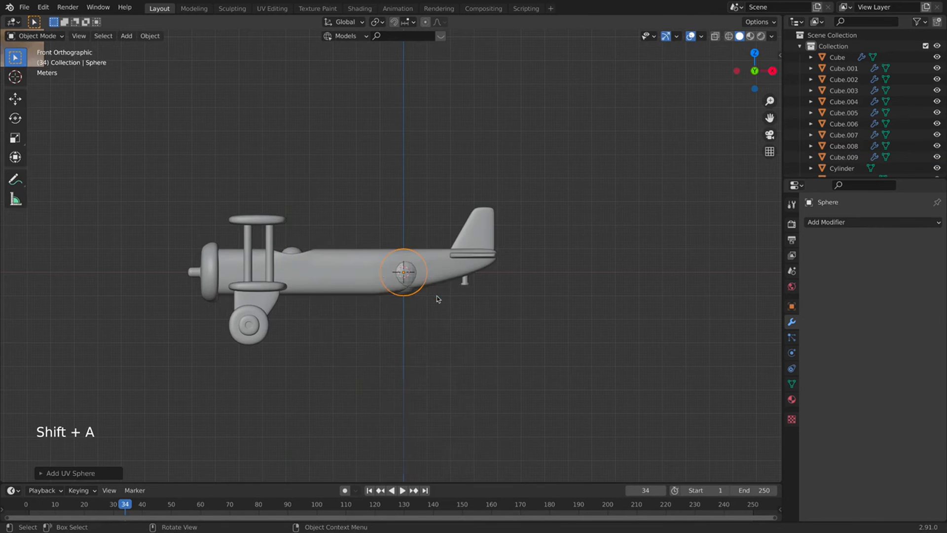
{"action": "right_click", "coordinate": [382, 271]}
{"action": "key", "text": "g"}
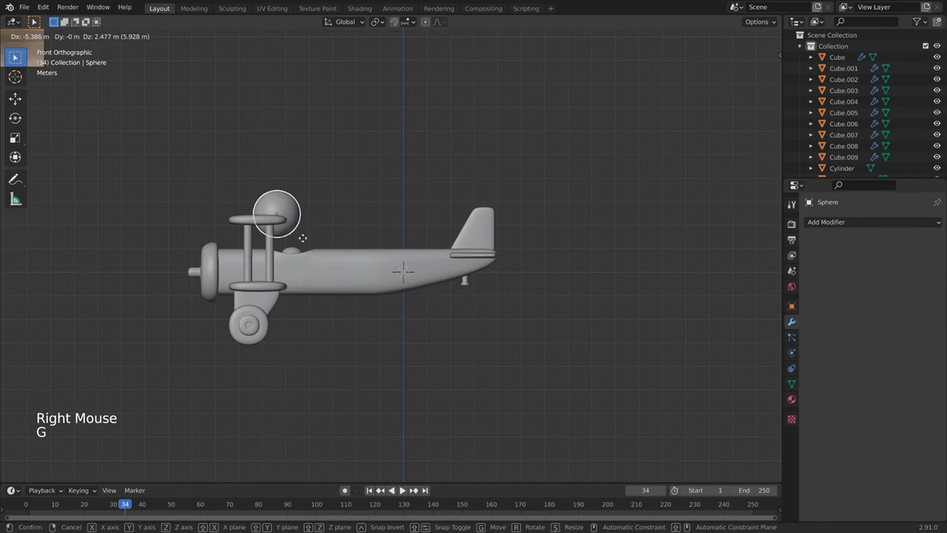
{"action": "left_click", "coordinate": [308, 241]}
{"action": "key", "text": "s"}
{"action": "left_click", "coordinate": [298, 238]}
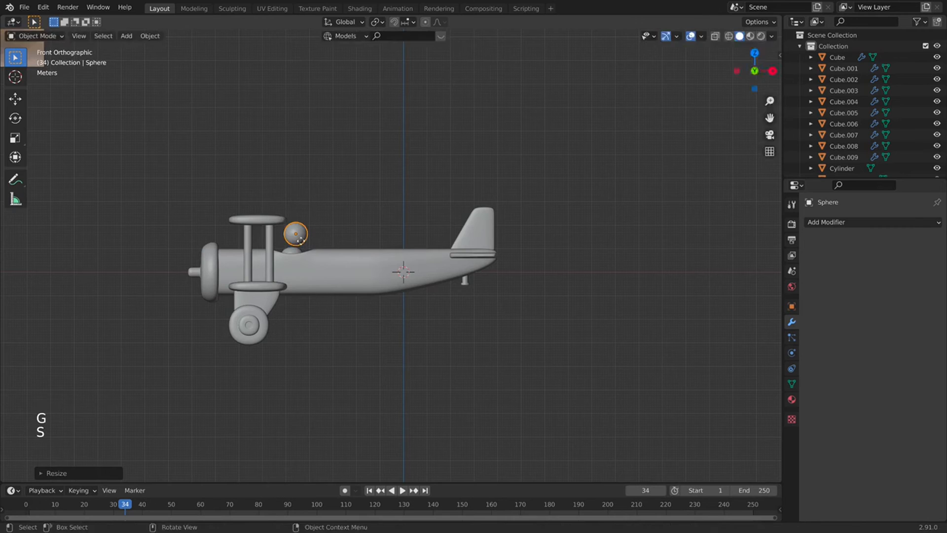
{"action": "key", "text": "g"}
{"action": "left_click", "coordinate": [295, 244]}
Select the cockpit block in side view, resize it, and shorten it along X.
{"action": "key", "text": "KP_1"}
{"action": "middle_click_drag", "start_coordinate": [296, 244], "coordinate": [268, 282]}
{"action": "left_click", "coordinate": [268, 281]}
{"action": "scroll", "coordinate": [338, 151], "scroll_direction": "up", "scroll_amount": 4}
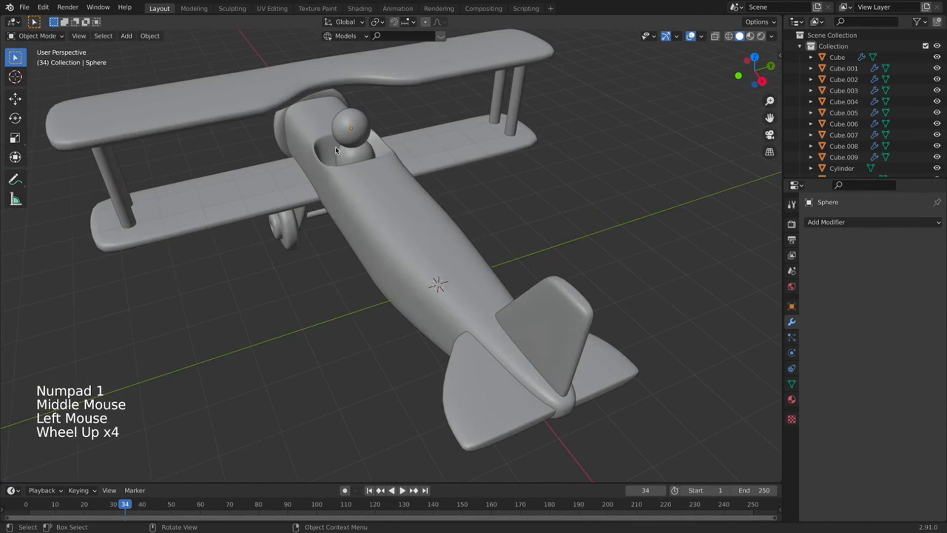
{"action": "left_click_drag", "start_coordinate": [338, 150], "coordinate": [349, 155]}
{"action": "left_click", "coordinate": [348, 158]}
{"action": "middle_click_drag", "start_coordinate": [343, 164], "coordinate": [452, 173]}
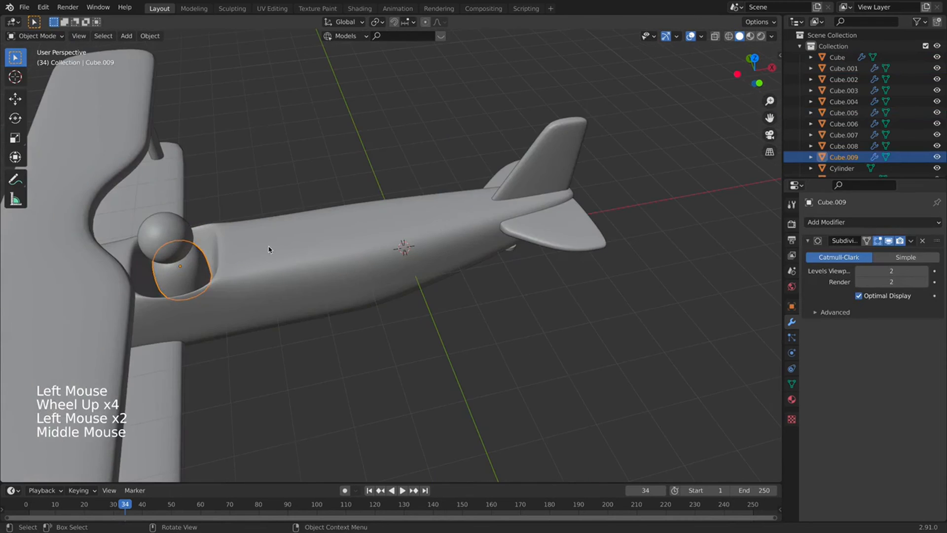
{"action": "key", "text": "KP_1"}
{"action": "middle_click_drag", "start_coordinate": [328, 229], "coordinate": [344, 242], "text": "shift"}
{"action": "scroll", "coordinate": [344, 243], "scroll_direction": "down", "scroll_amount": 2}
{"action": "key", "text": "s"}
{"action": "key", "text": "s"}
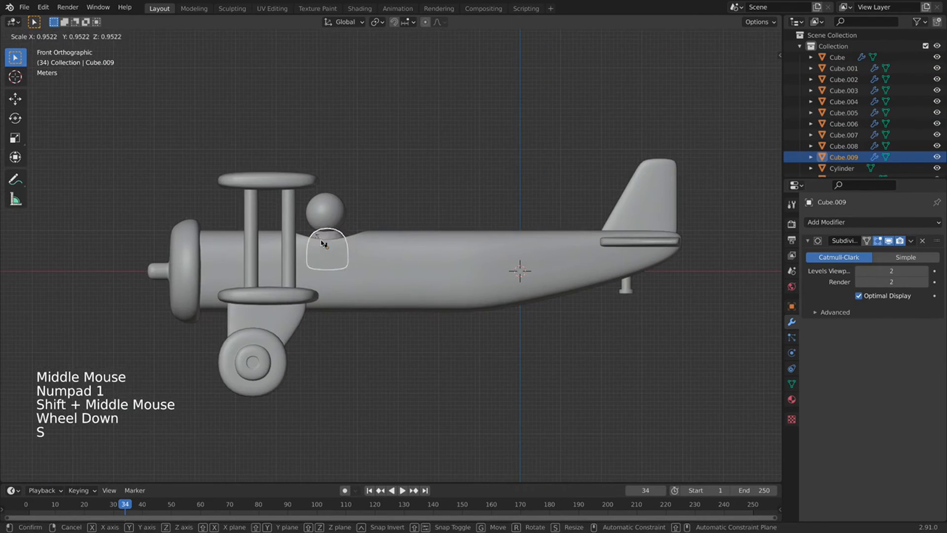
{"action": "left_click", "coordinate": [486, 251]}
{"action": "key", "text": "s"}
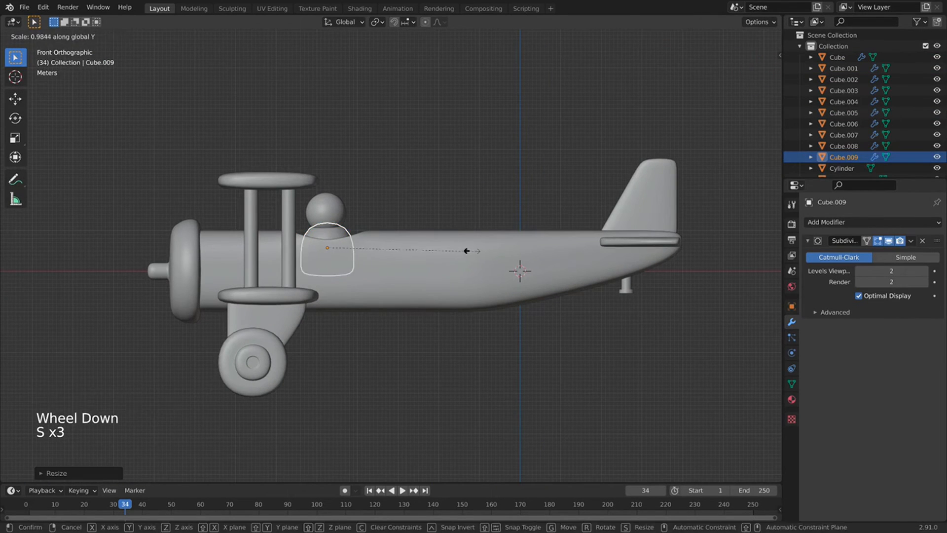
{"action": "left_click", "coordinate": [402, 254]}
{"action": "key", "text": "s"}
{"action": "key", "text": "x"}
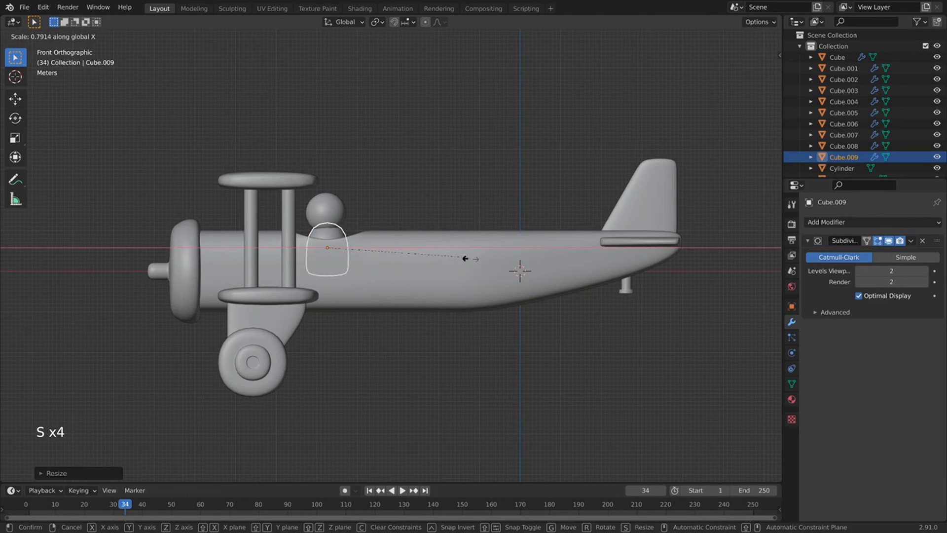
{"action": "left_click", "coordinate": [347, 210]}
Shrink the head sphere slightly and lower it along Z into the cockpit.
{"action": "left_click", "coordinate": [344, 210]}
{"action": "key", "text": "g"}
{"action": "key", "text": "z"}
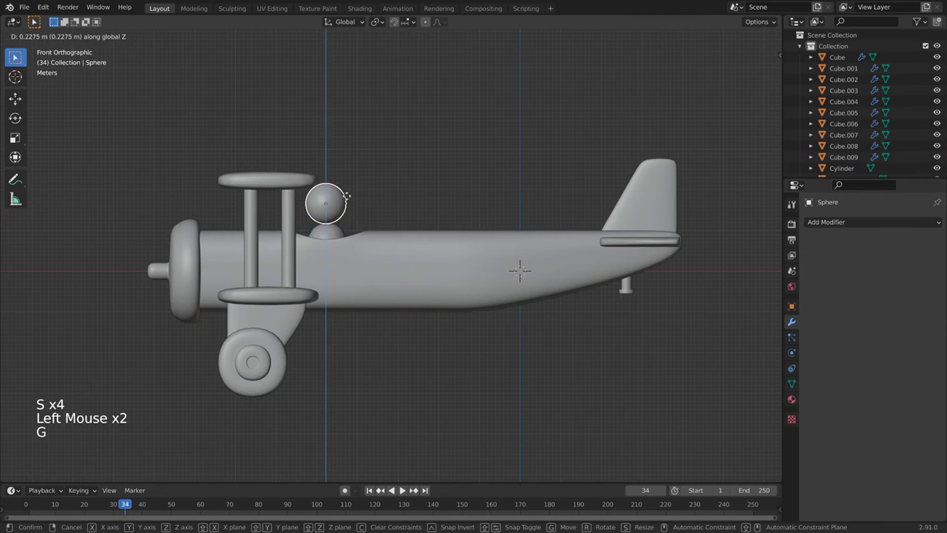
{"action": "key", "text": "s"}
{"action": "key", "text": "g"}
{"action": "key", "text": "z"}
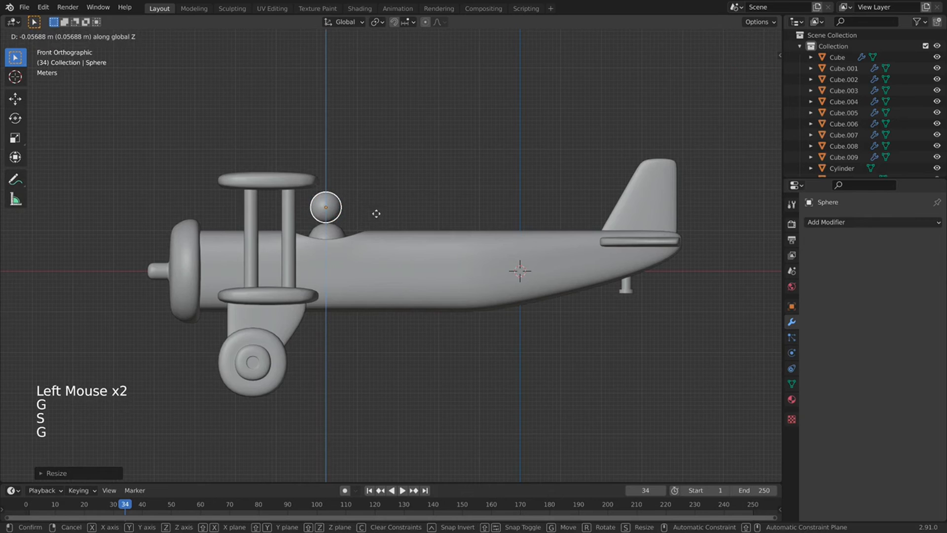
{"action": "left_click", "coordinate": [375, 215]}
{"action": "left_click", "coordinate": [332, 240]}
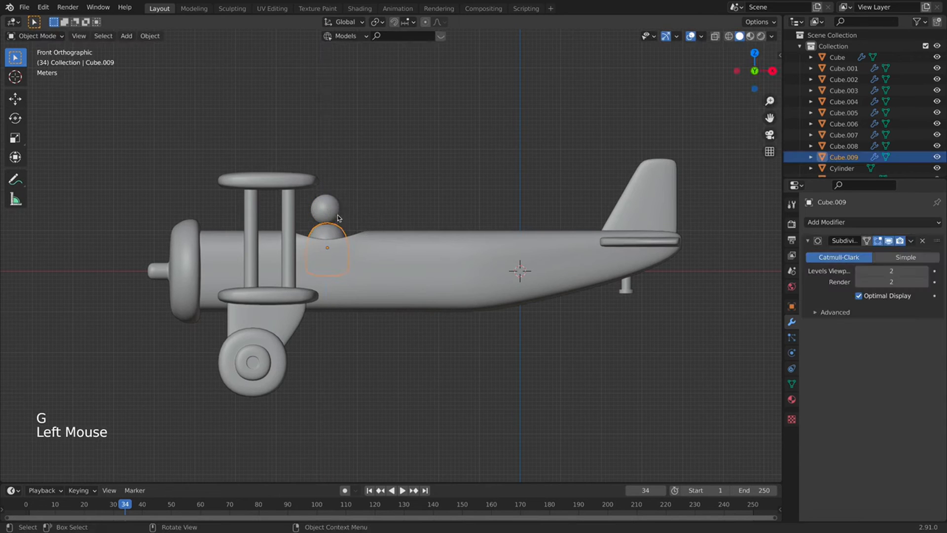
{"action": "left_click", "coordinate": [338, 216]}
Zoom out to show the whole plane and reference photos from the right side, then bring up the Add menu.
{"action": "scroll", "coordinate": [397, 178], "scroll_direction": "up", "scroll_amount": 1}
{"action": "scroll", "coordinate": [398, 178], "scroll_direction": "down", "scroll_amount": 3}
{"action": "middle_click_drag", "start_coordinate": [398, 177], "coordinate": [270, 215]}
{"action": "scroll", "coordinate": [473, 217], "scroll_direction": "down", "scroll_amount": 2}
{"action": "middle_click_drag", "start_coordinate": [474, 217], "coordinate": [440, 244]}
{"action": "scroll", "coordinate": [441, 243], "scroll_direction": "down", "scroll_amount": 1}
{"action": "scroll", "coordinate": [503, 239], "scroll_direction": "down", "scroll_amount": 3}
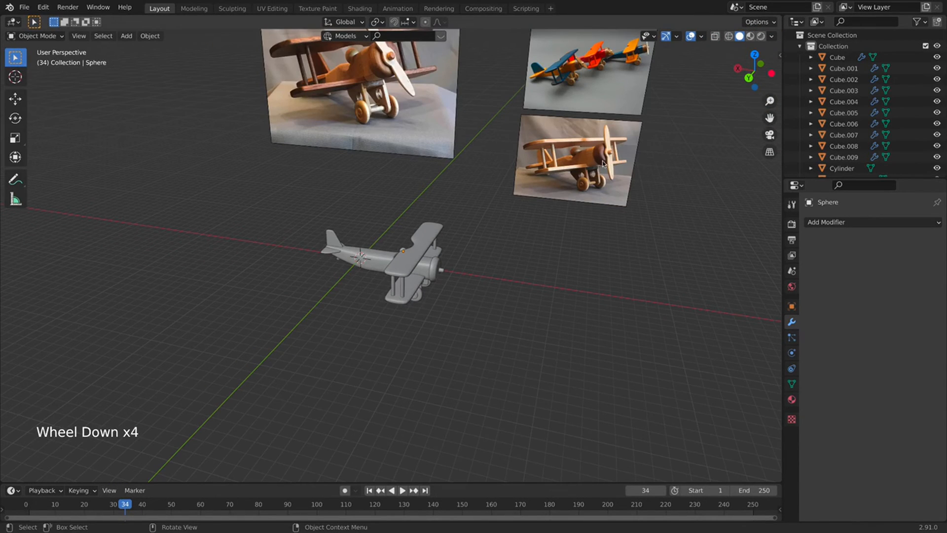
{"action": "scroll", "coordinate": [498, 227], "scroll_direction": "down", "scroll_amount": 3}
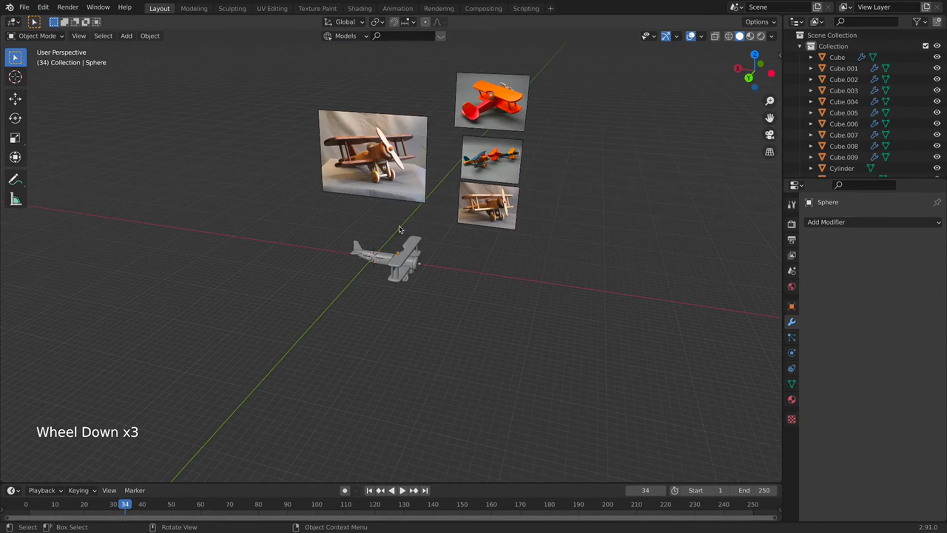
{"action": "middle_click_drag", "start_coordinate": [372, 168], "coordinate": [352, 245]}
{"action": "key", "text": "KP_3"}
{"action": "scroll", "coordinate": [419, 240], "scroll_direction": "up", "scroll_amount": 3}
{"action": "key", "text": "shift+super"}
{"action": "key", "text": "shift+a"}
Add a new cube and cut a centred edge loop across it.
{"action": "mouse_move", "coordinate": [353, 245]}
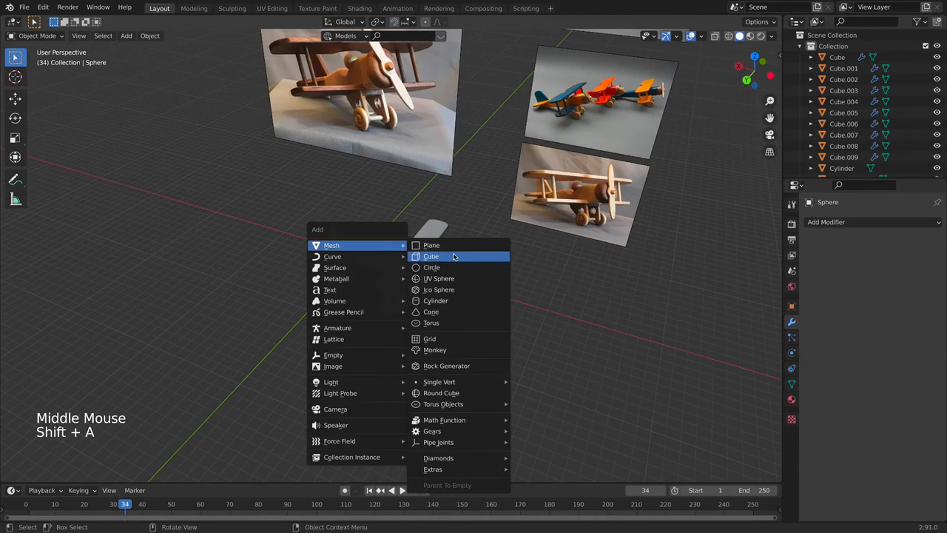
{"action": "left_click", "coordinate": [453, 257]}
{"action": "key", "text": "Tab"}
{"action": "scroll", "coordinate": [362, 255], "scroll_direction": "up", "scroll_amount": 4}
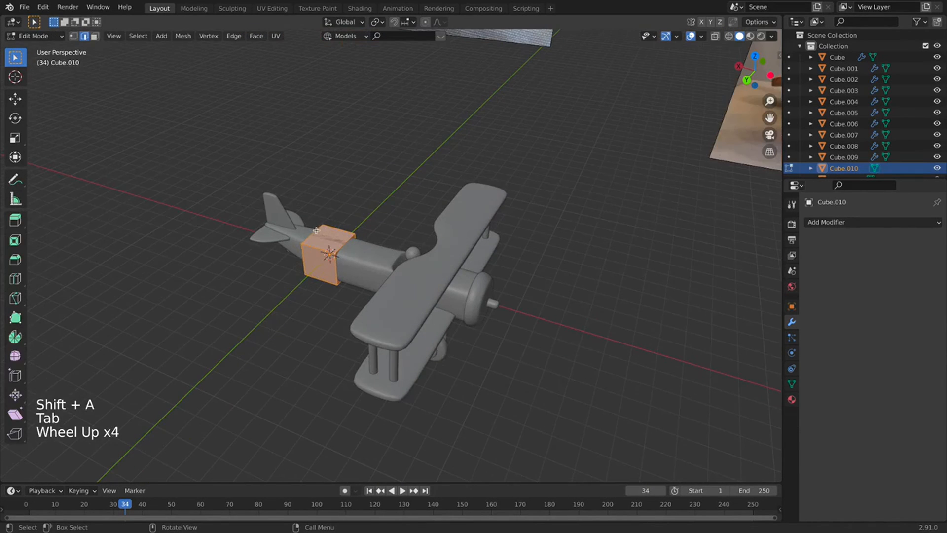
{"action": "key", "text": "super+r"}
{"action": "left_click", "coordinate": [341, 243]}
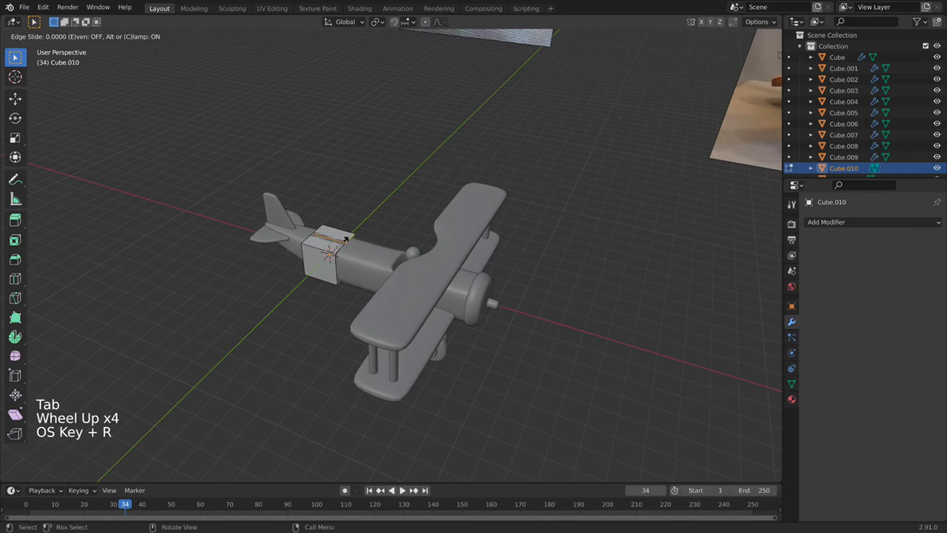
{"action": "right_click", "coordinate": [495, 120]}
With X-ray and vertex select on, delete one half of the cube's vertices.
{"action": "left_click", "coordinate": [714, 37]}
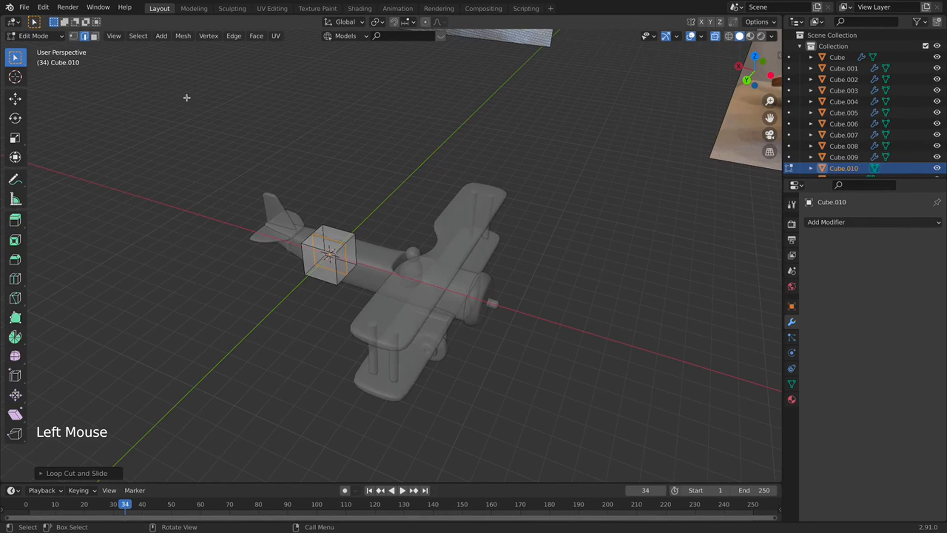
{"action": "left_click", "coordinate": [75, 36]}
{"action": "key", "text": "alt"}
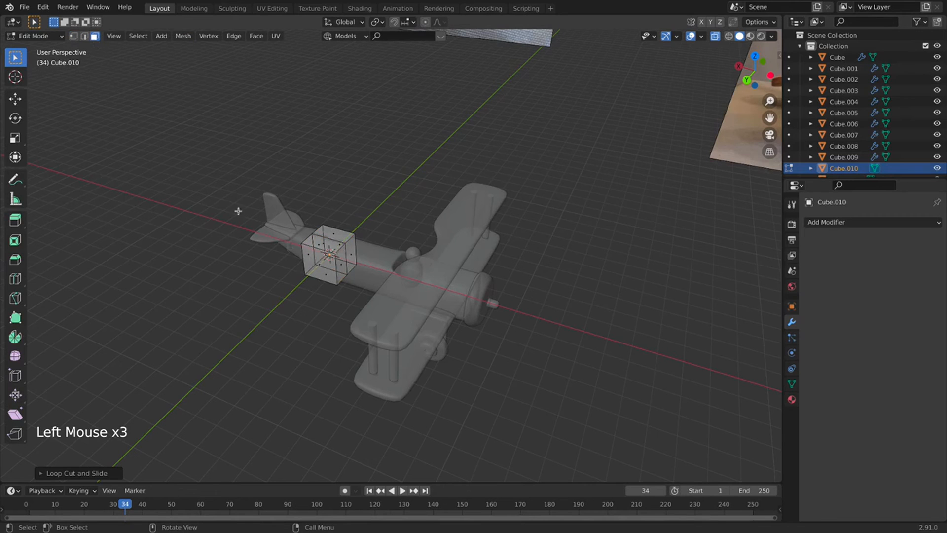
{"action": "left_click", "coordinate": [318, 258]}
{"action": "key", "text": "x"}
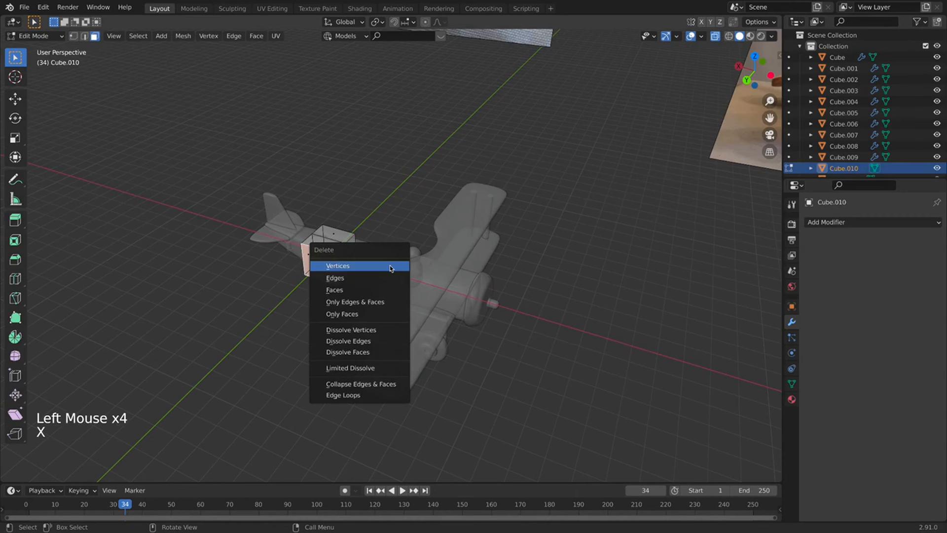
{"action": "left_click", "coordinate": [390, 269]}
{"action": "key", "text": "Tab"}
{"action": "key", "text": "Tab"}
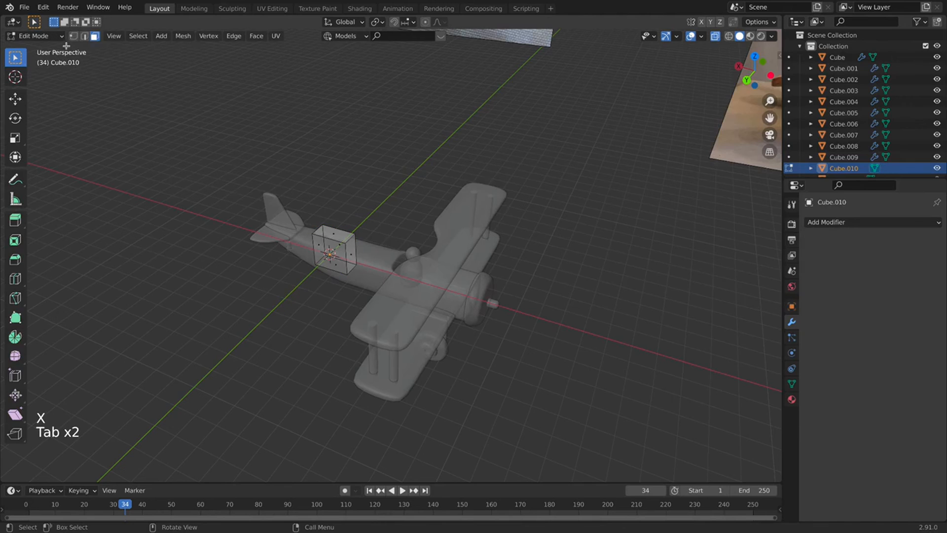
{"action": "left_click", "coordinate": [73, 36]}
Add a Mirror modifier on Y and a Subdivision Surface modifier.
{"action": "left_click", "coordinate": [880, 225]}
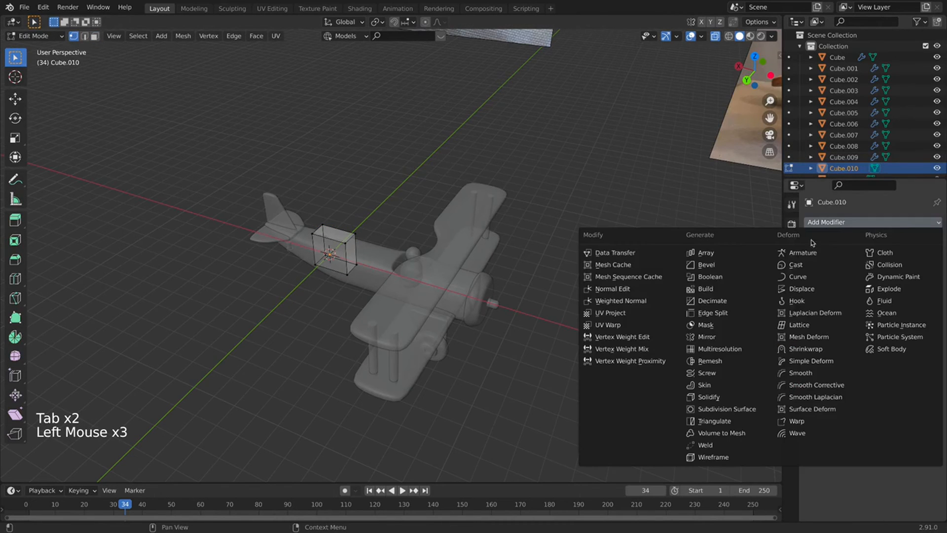
{"action": "left_click", "coordinate": [729, 337]}
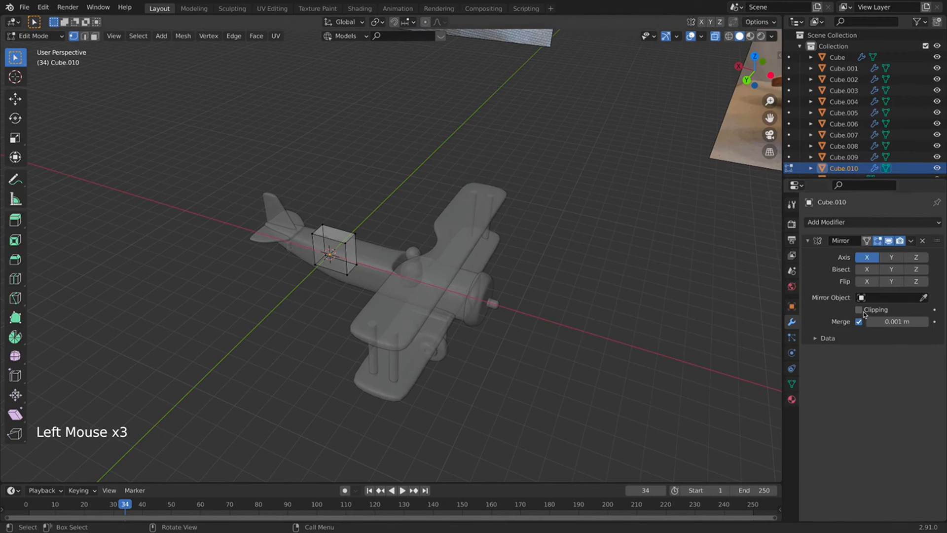
{"action": "left_click", "coordinate": [883, 260]}
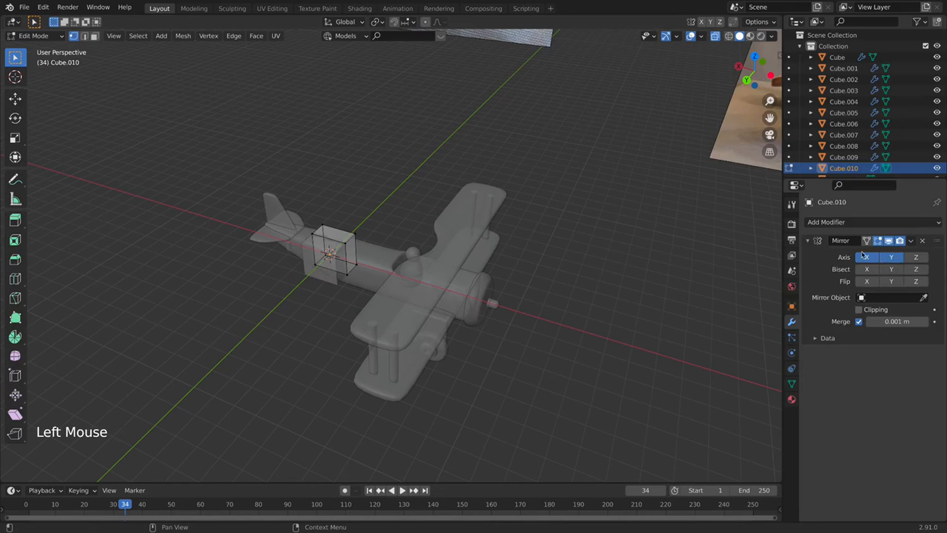
{"action": "left_click", "coordinate": [853, 224]}
{"action": "left_click", "coordinate": [728, 421]}
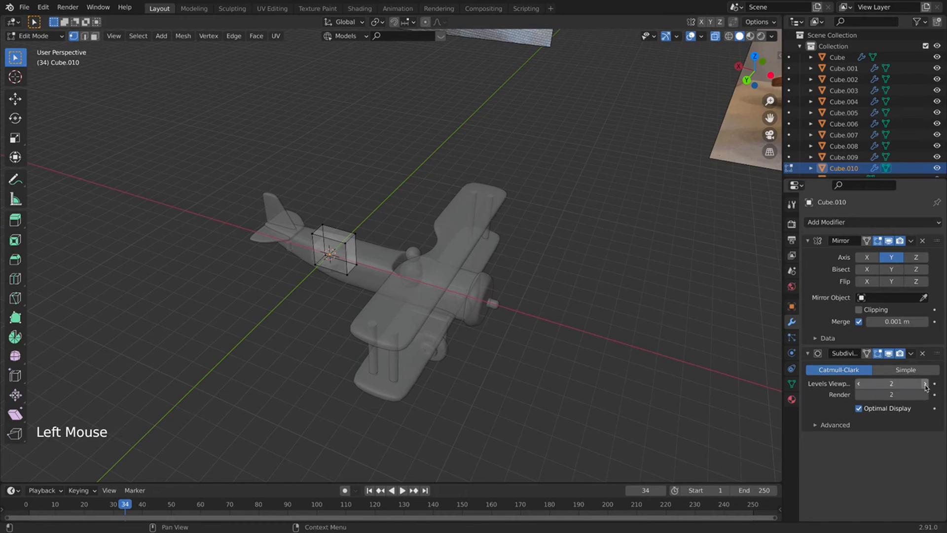
{"action": "key", "text": "Tab"}
{"action": "right_click", "coordinate": [335, 253]}
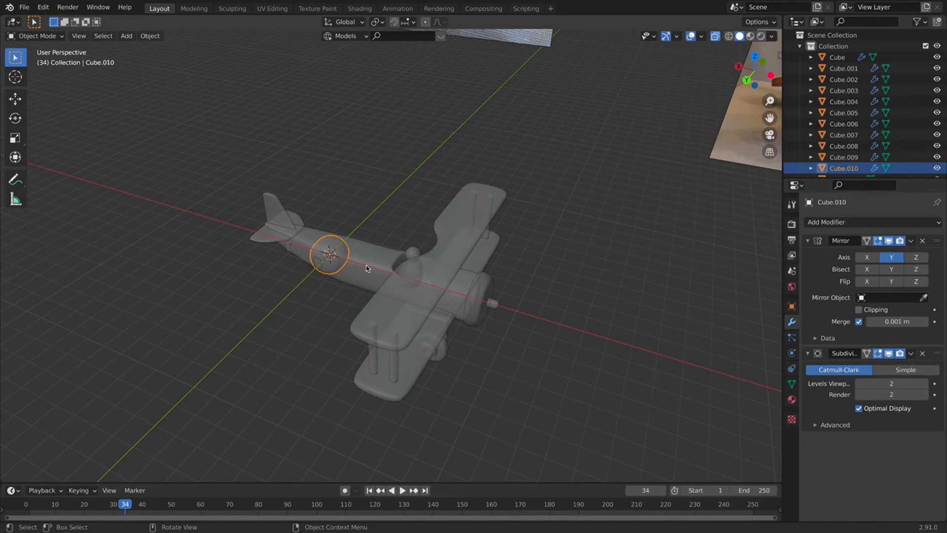
Move the ball along X to the plane's nose and flatten it along X into a disc.
{"action": "key", "text": "g"}
{"action": "key", "text": "y"}
{"action": "key", "text": "x"}
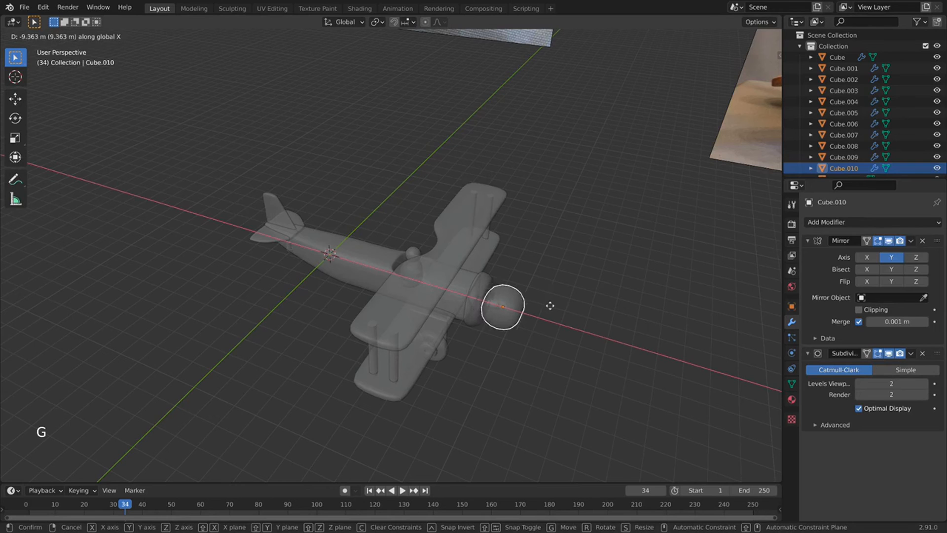
{"action": "left_click", "coordinate": [551, 309]}
{"action": "middle_click_drag", "start_coordinate": [544, 347], "coordinate": [528, 301], "text": "shift"}
{"action": "key", "text": "s"}
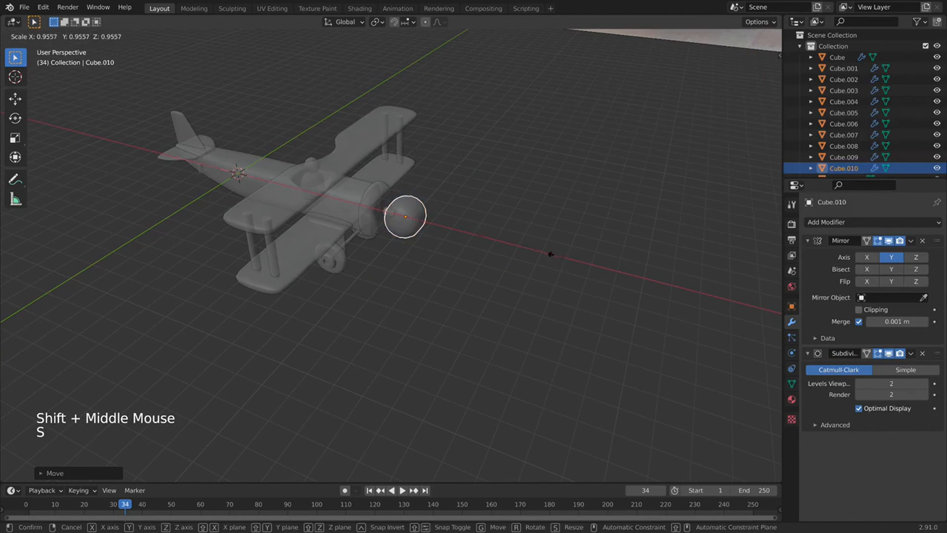
{"action": "key", "text": "x"}
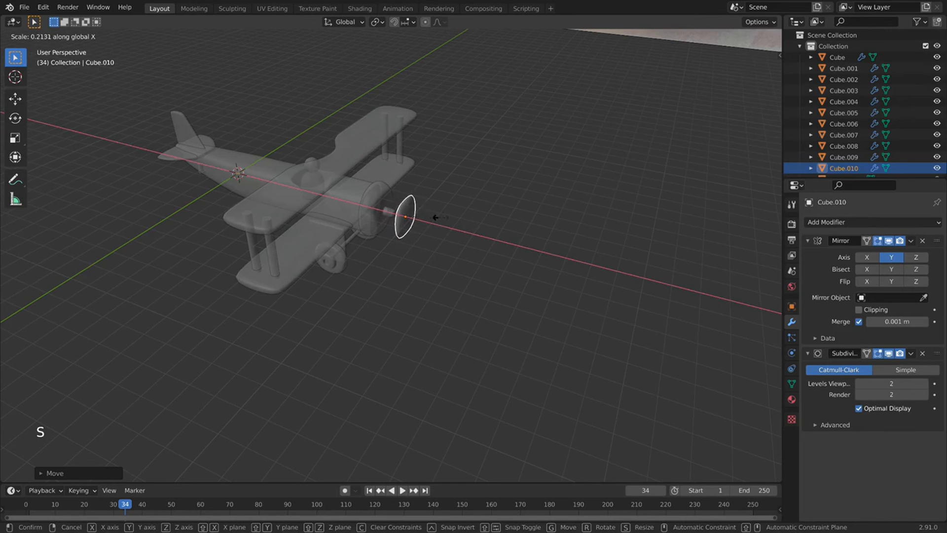
{"action": "left_click", "coordinate": [442, 221]}
In Left Orthographic view with X-ray off, scale the nose disc down to about 0.39.
{"action": "scroll", "coordinate": [402, 239], "scroll_direction": "up", "scroll_amount": 6}
{"action": "scroll", "coordinate": [401, 238], "scroll_direction": "up", "scroll_amount": 2}
{"action": "middle_click_drag", "start_coordinate": [401, 239], "coordinate": [217, 345], "text": "shift"}
{"action": "left_click", "coordinate": [746, 78]}
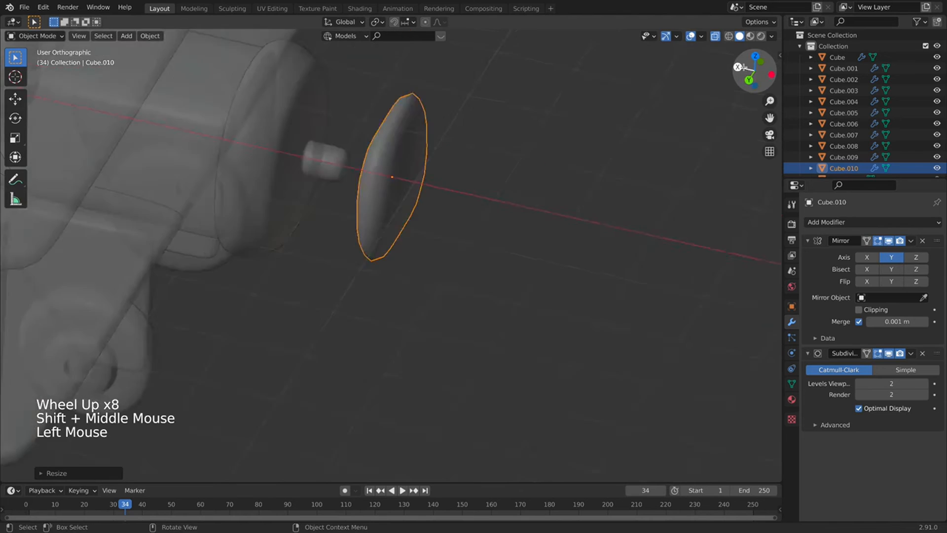
{"action": "scroll", "coordinate": [585, 179], "scroll_direction": "down", "scroll_amount": 2}
{"action": "middle_click_drag", "start_coordinate": [586, 179], "coordinate": [645, 109], "text": "shift"}
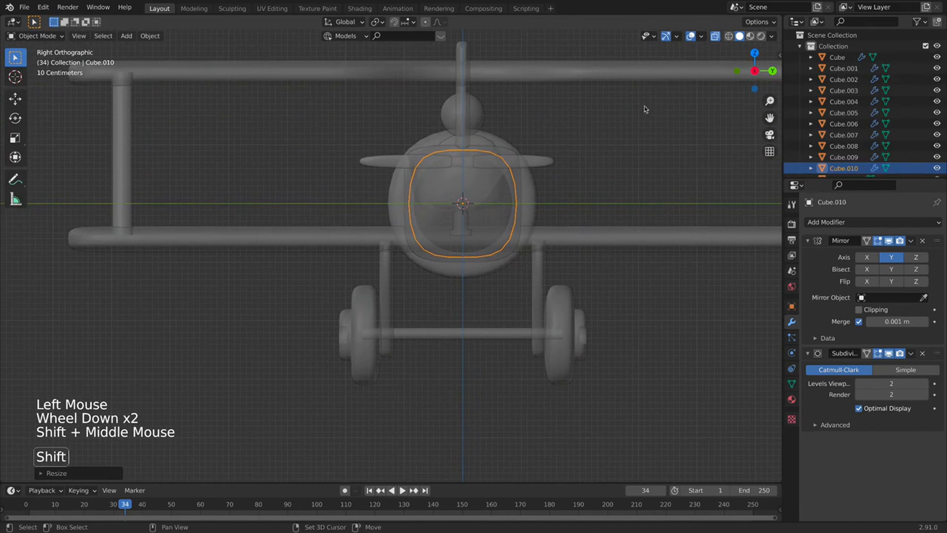
{"action": "left_click", "coordinate": [715, 36]}
{"action": "scroll", "coordinate": [511, 217], "scroll_direction": "down", "scroll_amount": 1}
{"action": "middle_click_drag", "start_coordinate": [510, 217], "coordinate": [335, 267]}
{"action": "left_click", "coordinate": [767, 77]}
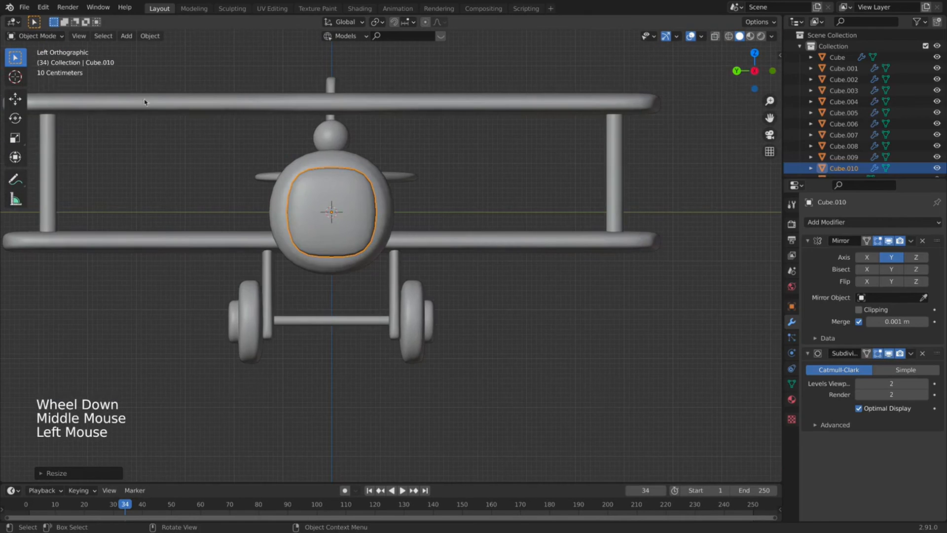
{"action": "middle_click_drag", "start_coordinate": [238, 126], "coordinate": [294, 169], "text": "shift"}
{"action": "key", "text": "s"}
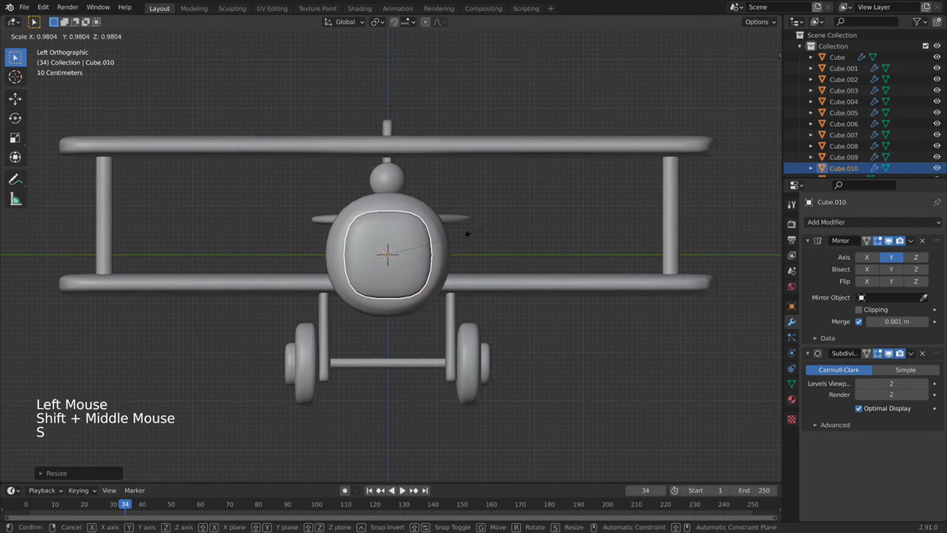
{"action": "left_click", "coordinate": [433, 264]}
{"action": "scroll", "coordinate": [433, 265], "scroll_direction": "up", "scroll_amount": 3}
Flatten the disc's top corner vertices along Z in Edit Mode and turn on X-ray.
{"action": "key", "text": "Tab"}
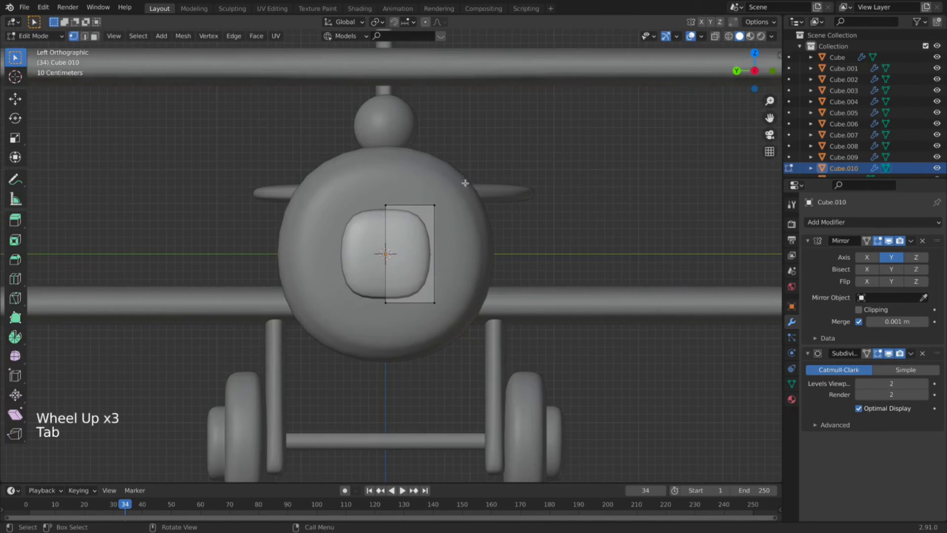
{"action": "left_click", "coordinate": [444, 205]}
{"action": "key", "text": "s"}
{"action": "key", "text": "z"}
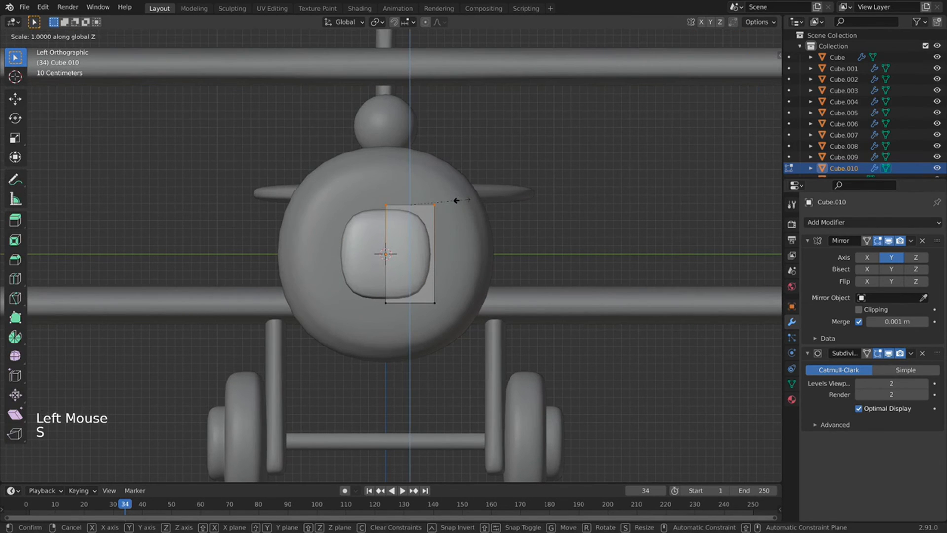
{"action": "left_click", "coordinate": [459, 200]}
{"action": "left_click_drag", "start_coordinate": [457, 165], "coordinate": [300, 351]}
{"action": "scroll", "coordinate": [456, 287], "scroll_direction": "down", "scroll_amount": 1}
{"action": "left_click", "coordinate": [528, 146]}
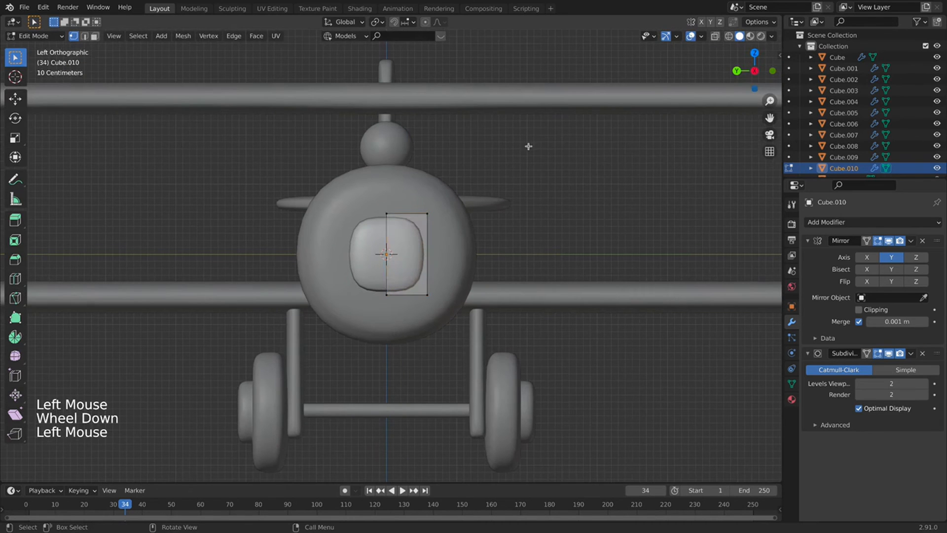
{"action": "left_click", "coordinate": [715, 36]}
{"action": "left_click_drag", "start_coordinate": [434, 170], "coordinate": [396, 330]}
{"action": "left_click", "coordinate": [470, 163]}
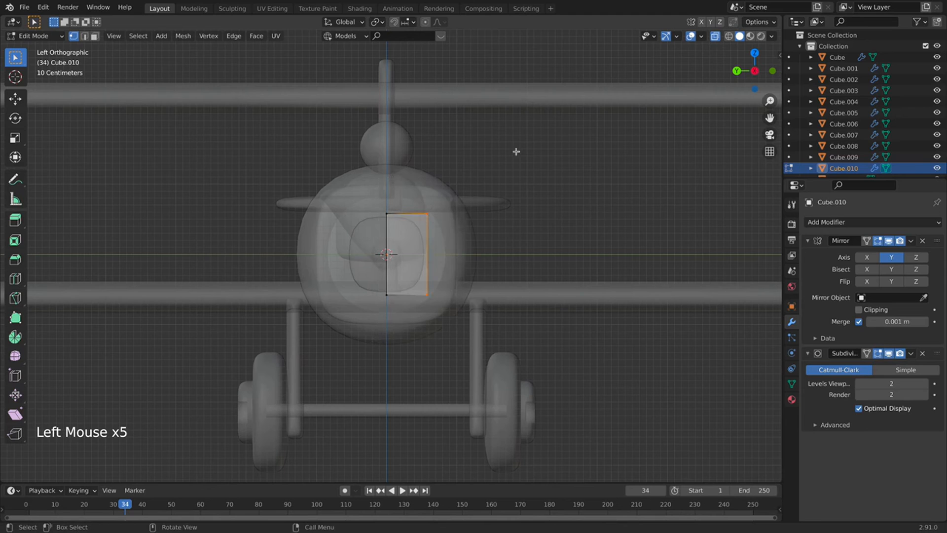
Extrude the right edge, taper it, shift it along X, then extrude it into a long blade.
{"action": "key", "text": "e"}
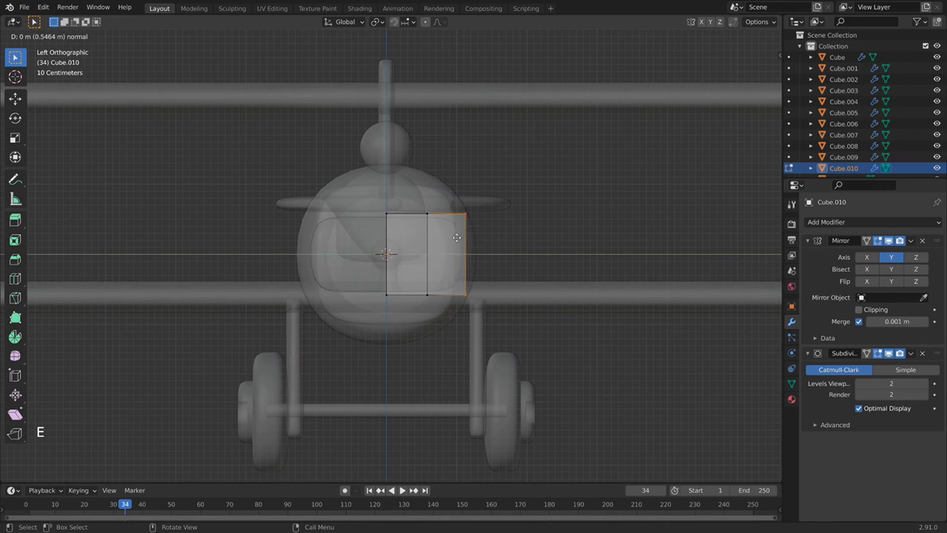
{"action": "left_click", "coordinate": [454, 237]}
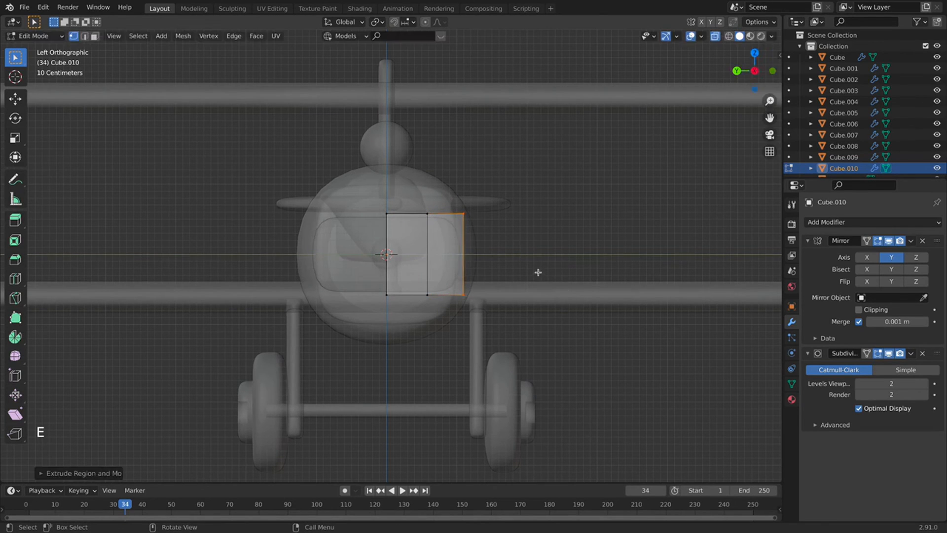
{"action": "key", "text": "s"}
{"action": "left_click", "coordinate": [508, 250]}
{"action": "key", "text": "g"}
{"action": "key", "text": "x"}
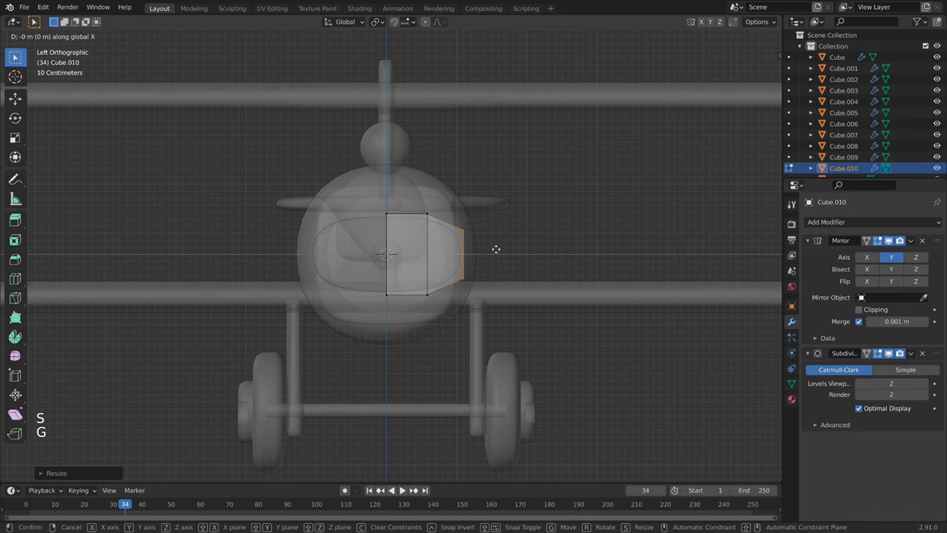
{"action": "left_click", "coordinate": [492, 250]}
{"action": "key", "text": "e"}
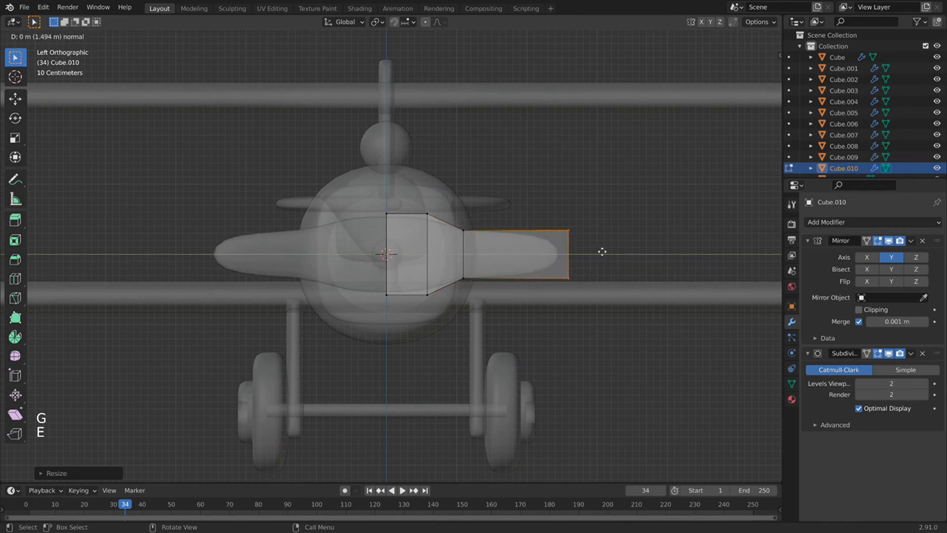
{"action": "left_click", "coordinate": [603, 251]}
{"action": "middle_click_drag", "start_coordinate": [520, 221], "coordinate": [450, 345]}
{"action": "middle_click_drag", "start_coordinate": [516, 337], "coordinate": [432, 272]}
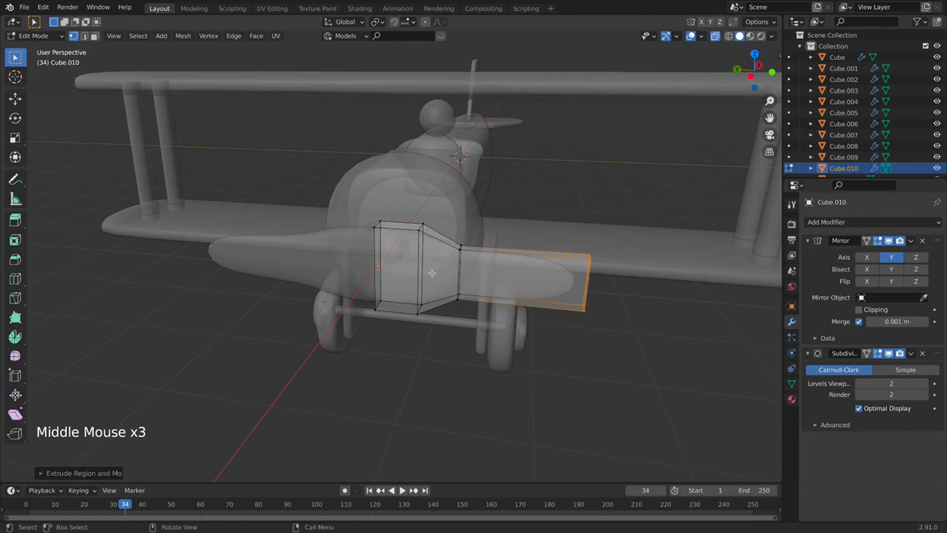
Add a lengthwise loop cut through the centre of the propeller blade.
{"action": "middle_click_drag", "start_coordinate": [510, 231], "coordinate": [354, 222]}
{"action": "key", "text": "super+r"}
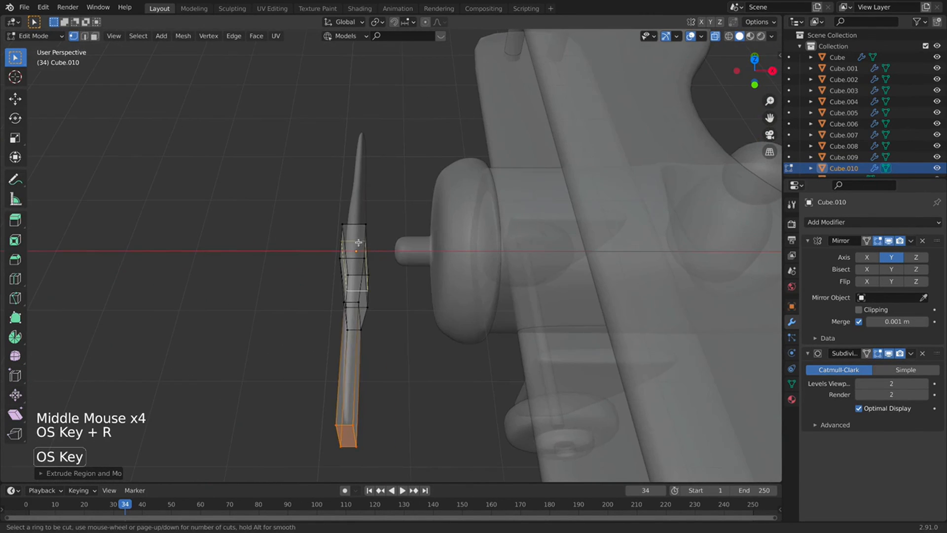
{"action": "left_click", "coordinate": [355, 222]}
{"action": "left_click", "coordinate": [355, 222]}
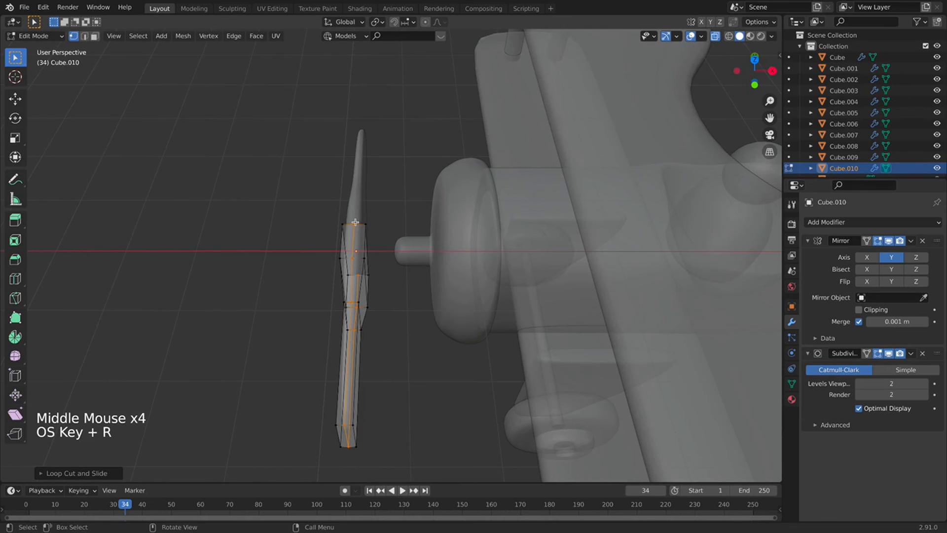
{"action": "middle_click_drag", "start_coordinate": [284, 335], "coordinate": [455, 301]}
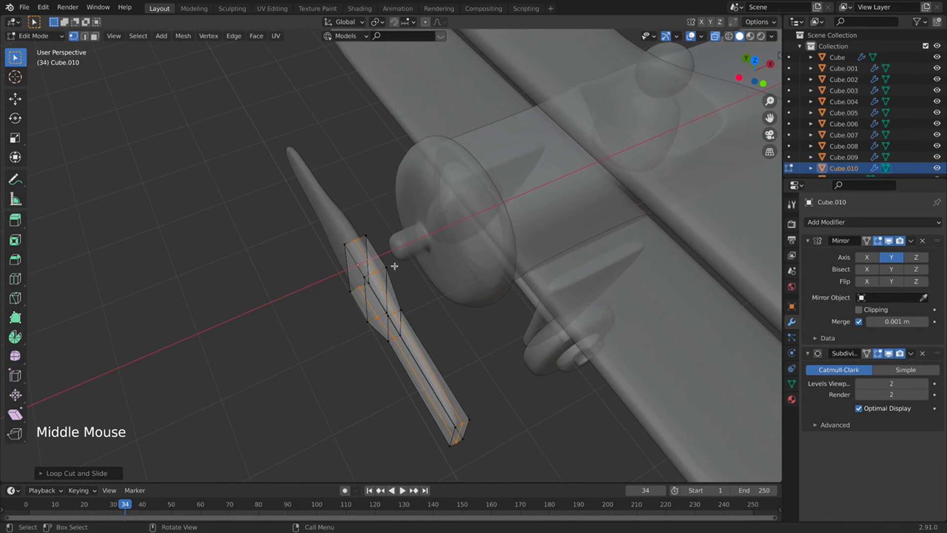
{"action": "key", "text": "KP_7"}
{"action": "middle_click_drag", "start_coordinate": [348, 255], "coordinate": [382, 212], "text": "shift"}
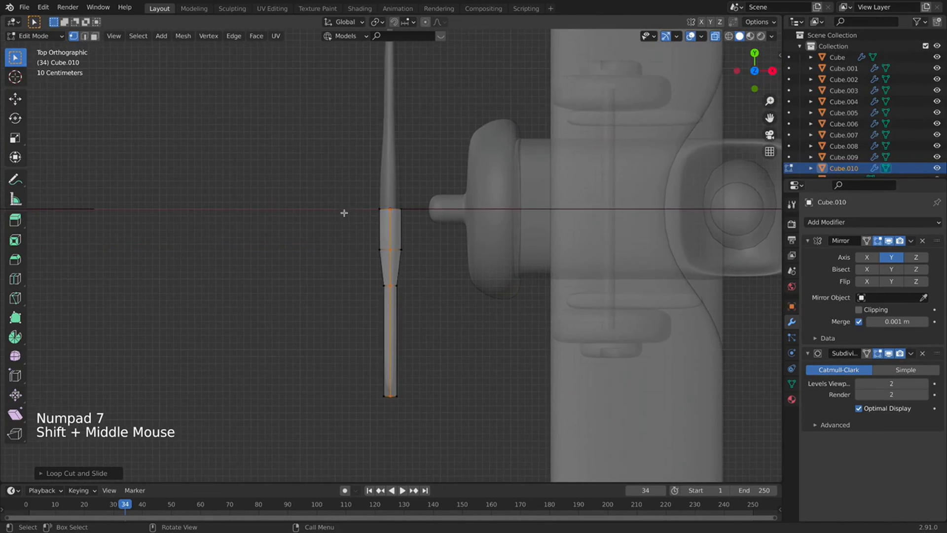
Flatten the blade's left edge vertices to zero width on X from Top view.
{"action": "left_click_drag", "start_coordinate": [355, 187], "coordinate": [383, 362]}
{"action": "left_click_drag", "start_coordinate": [389, 400], "coordinate": [387, 397]}
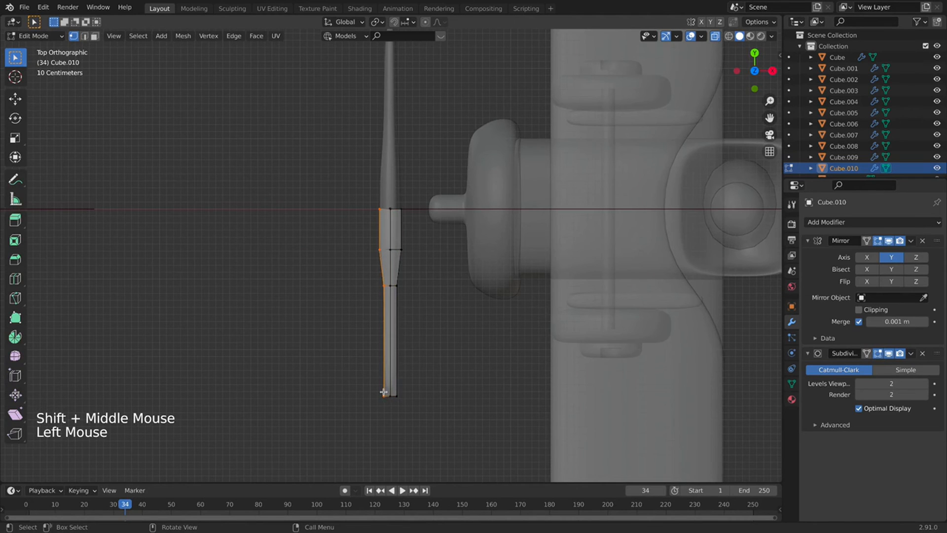
{"action": "key", "text": "s"}
{"action": "key", "text": "y"}
{"action": "key", "text": "0"}
{"action": "key", "text": "BackSpace"}
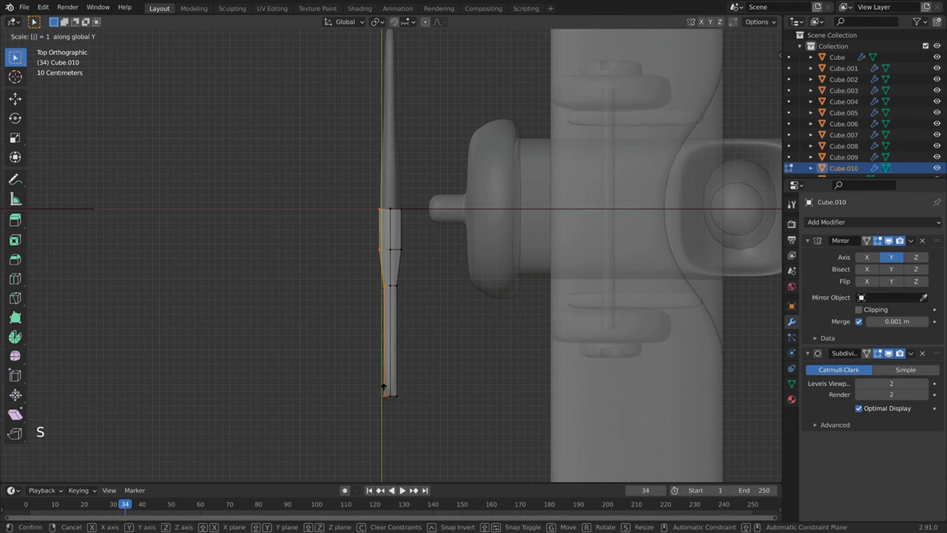
{"action": "key", "text": "x"}
{"action": "key", "text": "0"}
{"action": "key", "text": "Return"}
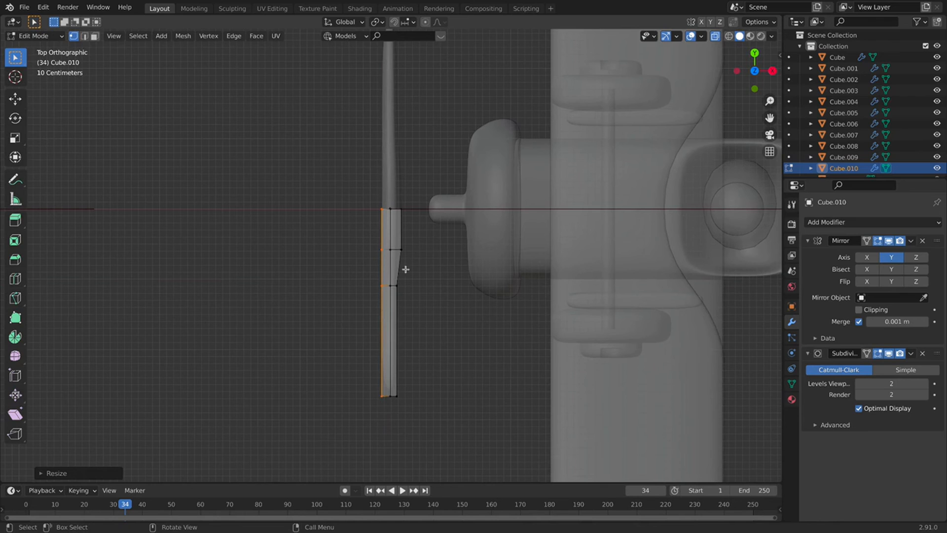
Flatten the right edge vertices to zero on X, then return to Object Mode.
{"action": "left_click_drag", "start_coordinate": [431, 183], "coordinate": [381, 387]}
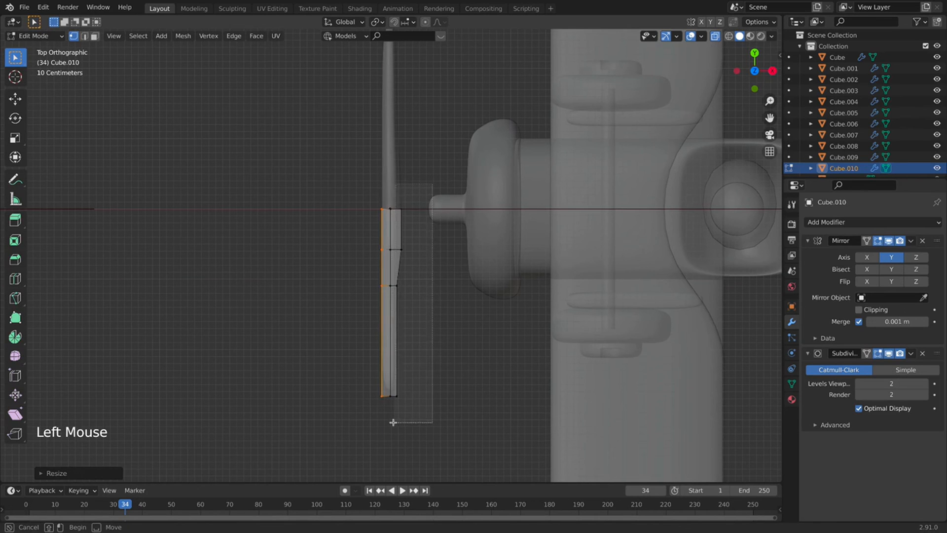
{"action": "left_click_drag", "start_coordinate": [393, 422], "coordinate": [391, 417]}
{"action": "key", "text": "s"}
{"action": "key", "text": "x"}
{"action": "key", "text": "0"}
{"action": "key", "text": "Return"}
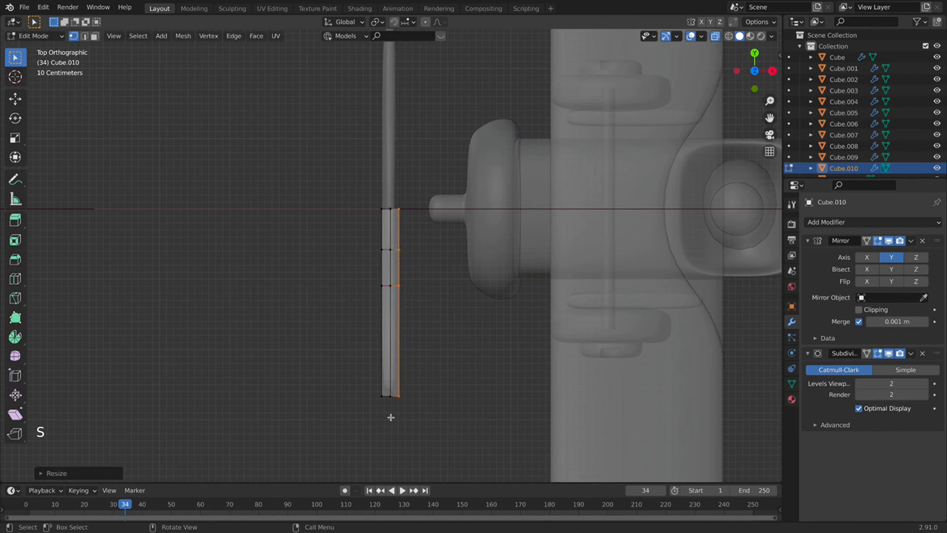
{"action": "key", "text": "Tab"}
{"action": "key", "text": "KP_1"}
{"action": "left_click", "coordinate": [736, 71]}
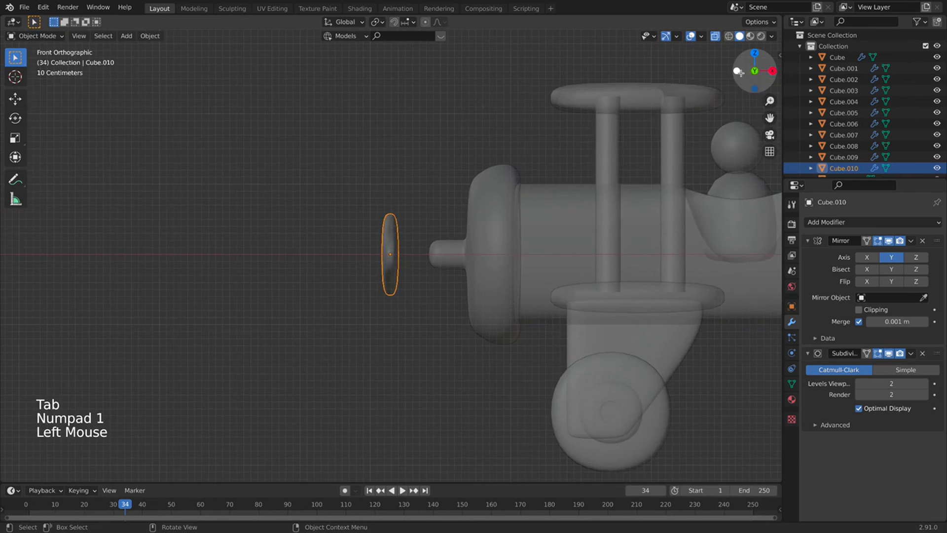
With X-ray on in Edit Mode, loop-cut the outer blade and stretch the loop taller on Z.
{"action": "left_click", "coordinate": [725, 28]}
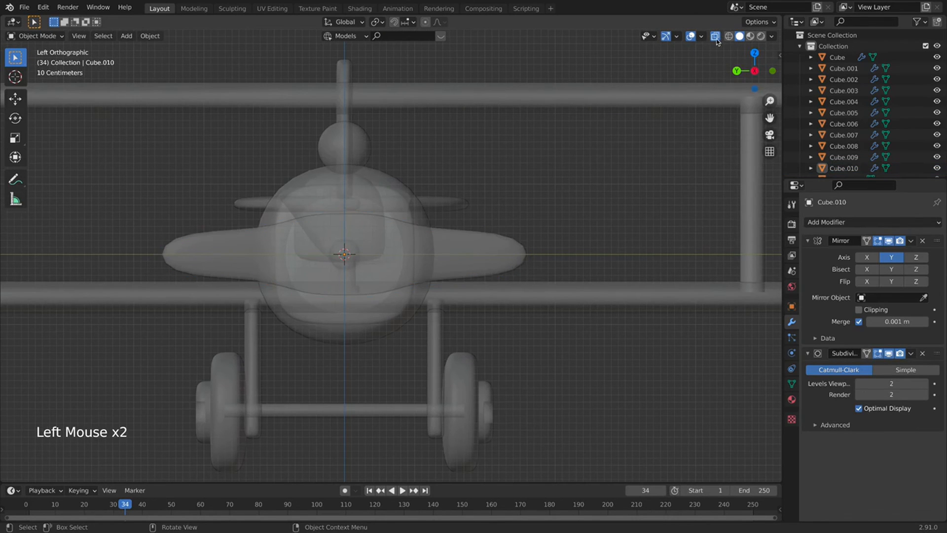
{"action": "left_click", "coordinate": [714, 36]}
{"action": "key", "text": "Tab"}
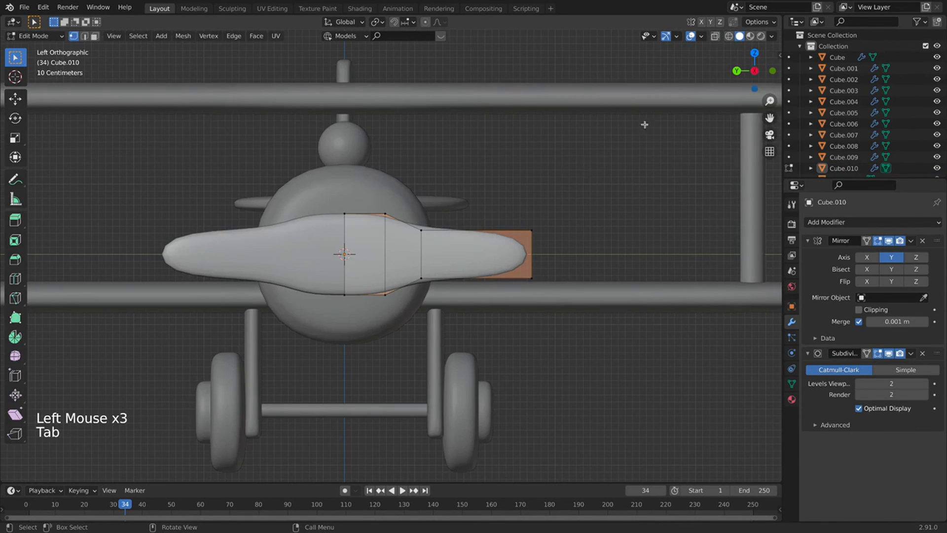
{"action": "left_click", "coordinate": [708, 39]}
{"action": "left_click", "coordinate": [715, 36]}
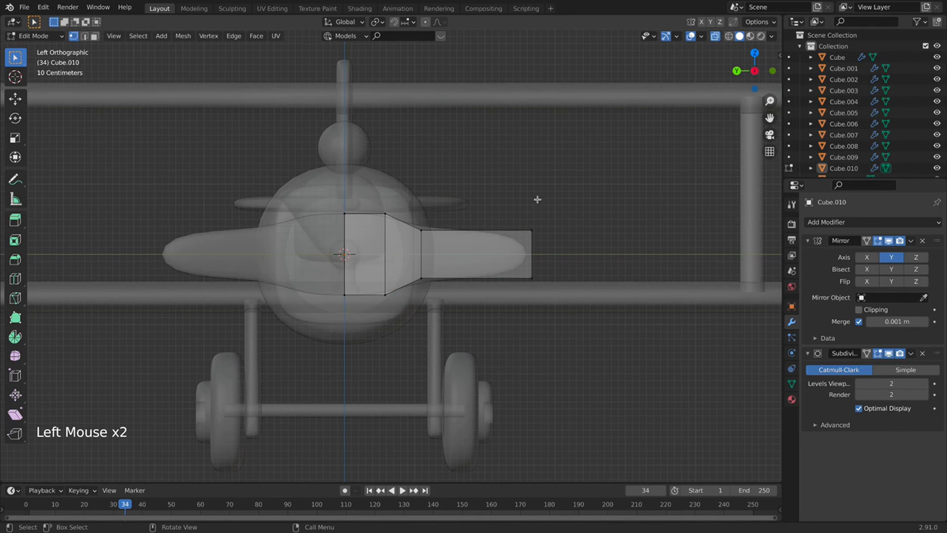
{"action": "left_click_drag", "start_coordinate": [552, 181], "coordinate": [470, 287]}
{"action": "key", "text": "super+r"}
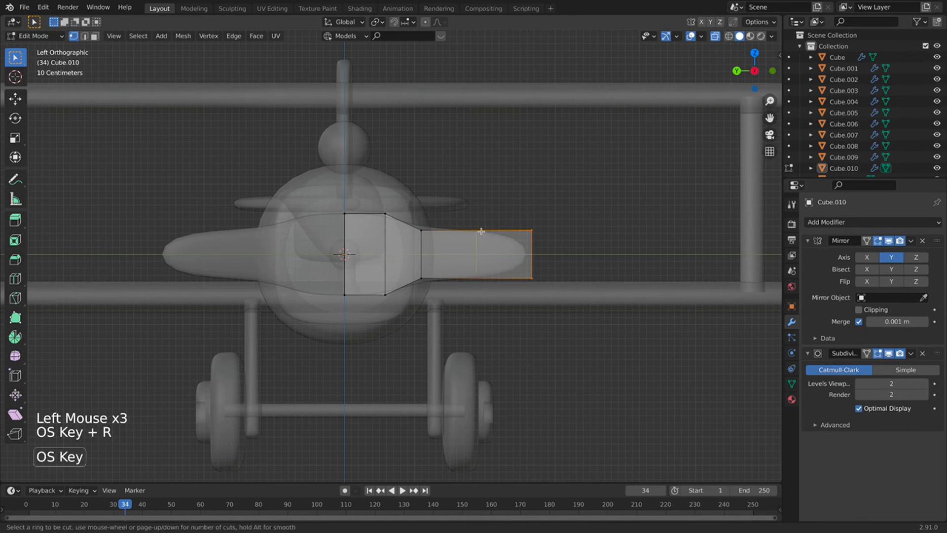
{"action": "left_click", "coordinate": [486, 230]}
{"action": "key", "text": "s"}
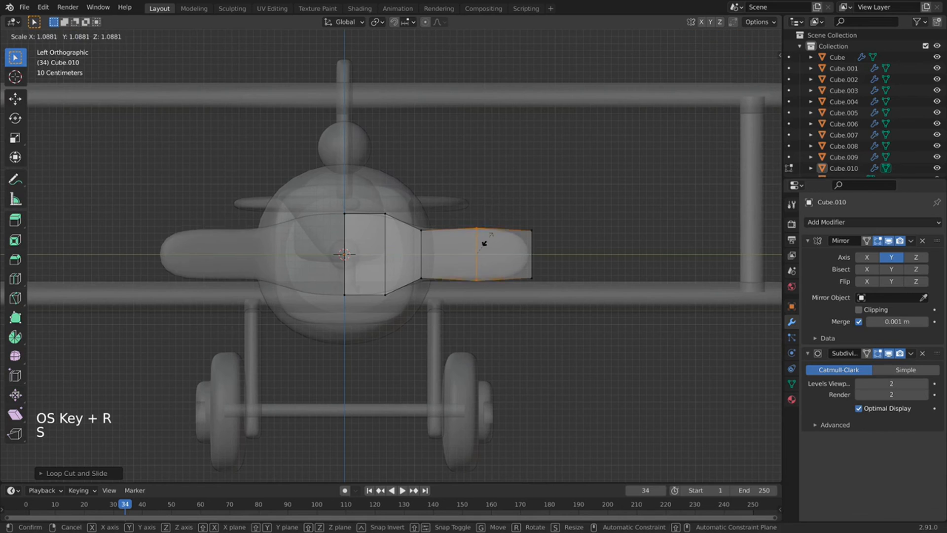
{"action": "key", "text": "s"}
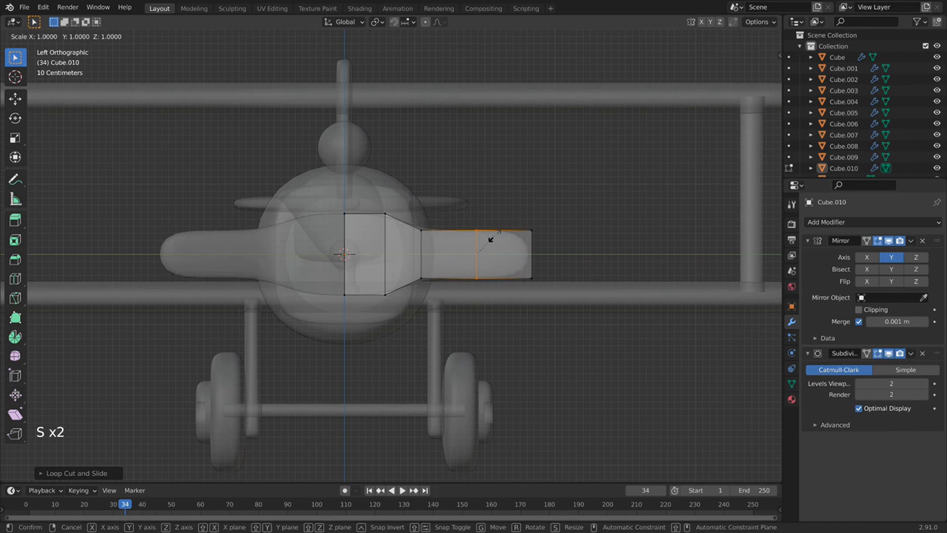
{"action": "key", "text": "z"}
{"action": "left_click", "coordinate": [583, 196]}
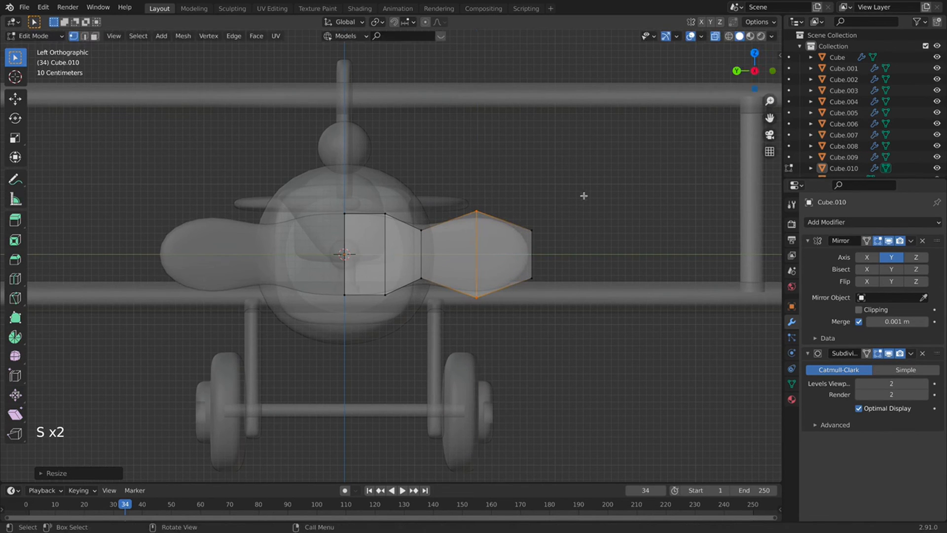
Squeeze the blade tip vertically and push it farther out along Y.
{"action": "left_click_drag", "start_coordinate": [583, 196], "coordinate": [508, 291]}
{"action": "key", "text": "s"}
{"action": "key", "text": "z"}
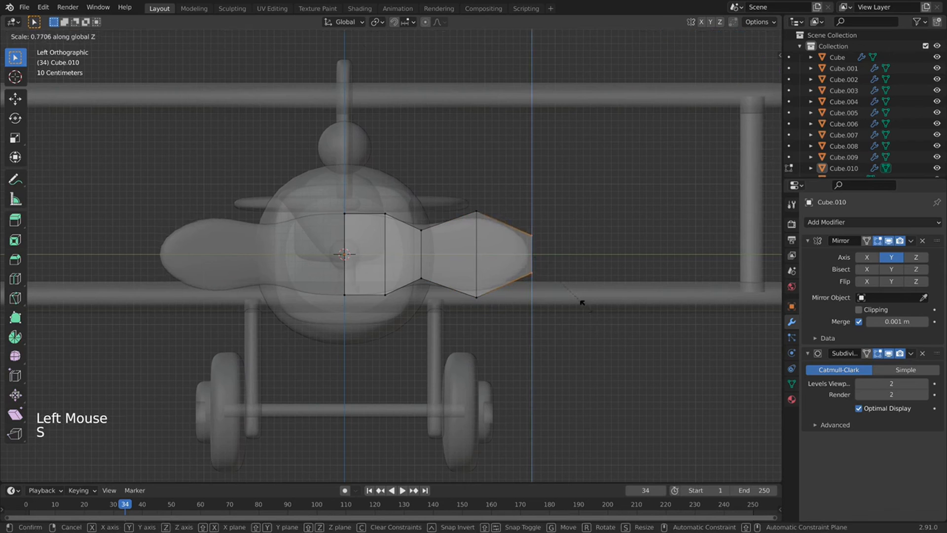
{"action": "left_click", "coordinate": [567, 281]}
{"action": "key", "text": "g"}
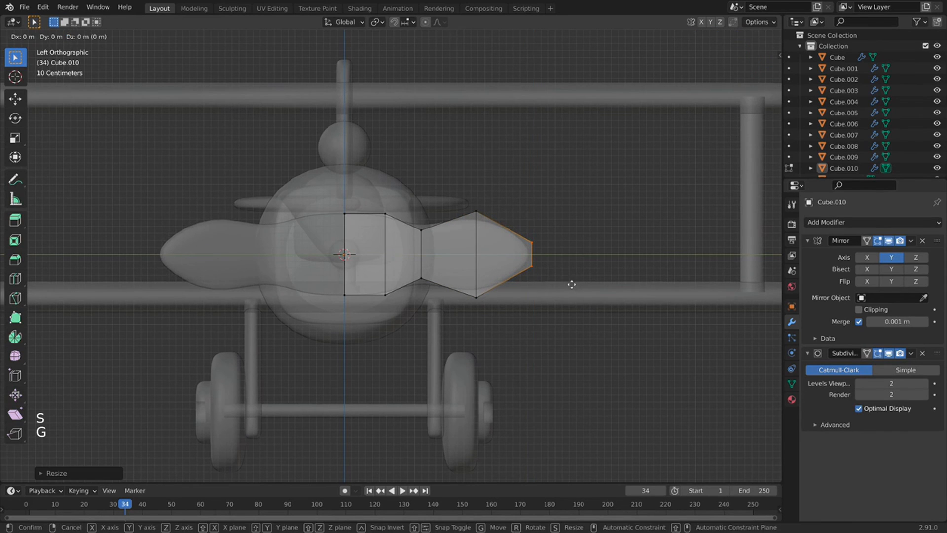
{"action": "key", "text": "g"}
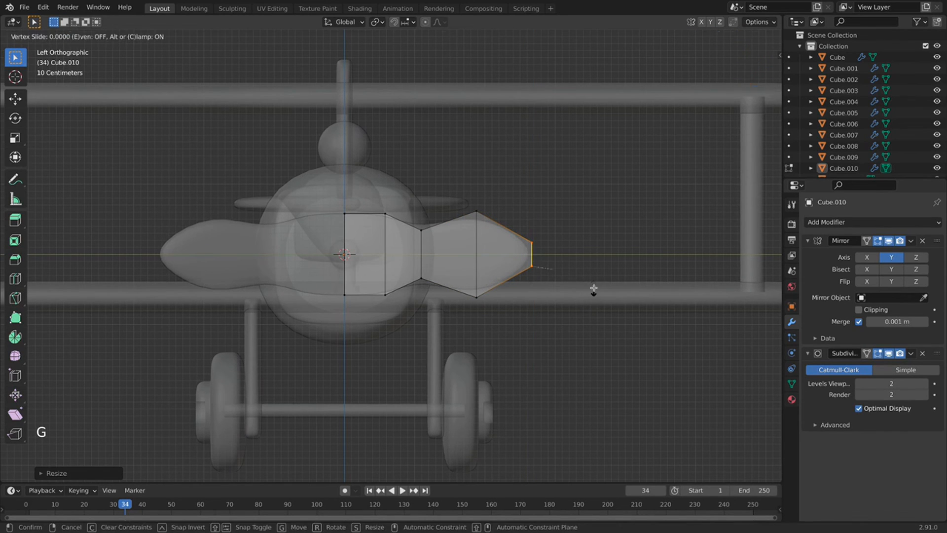
{"action": "key", "text": "g"}
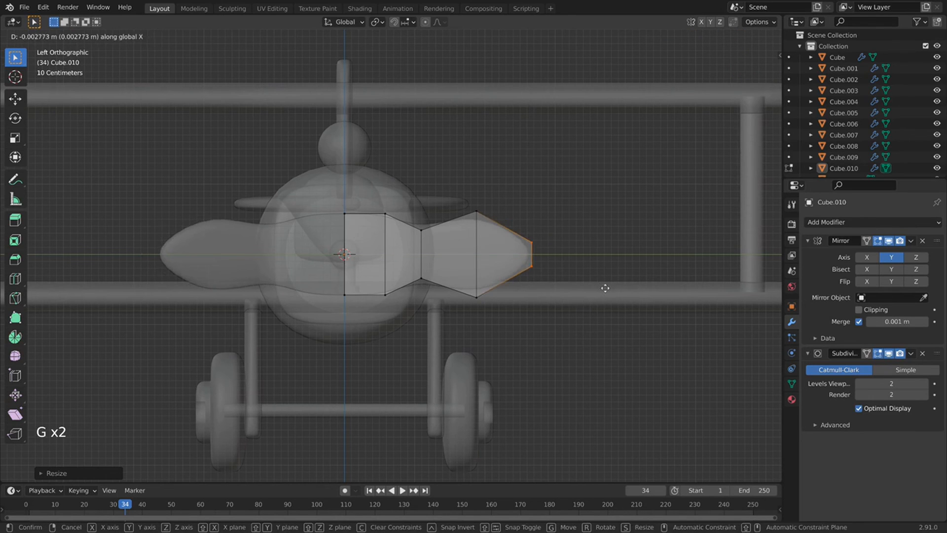
{"action": "key", "text": "y"}
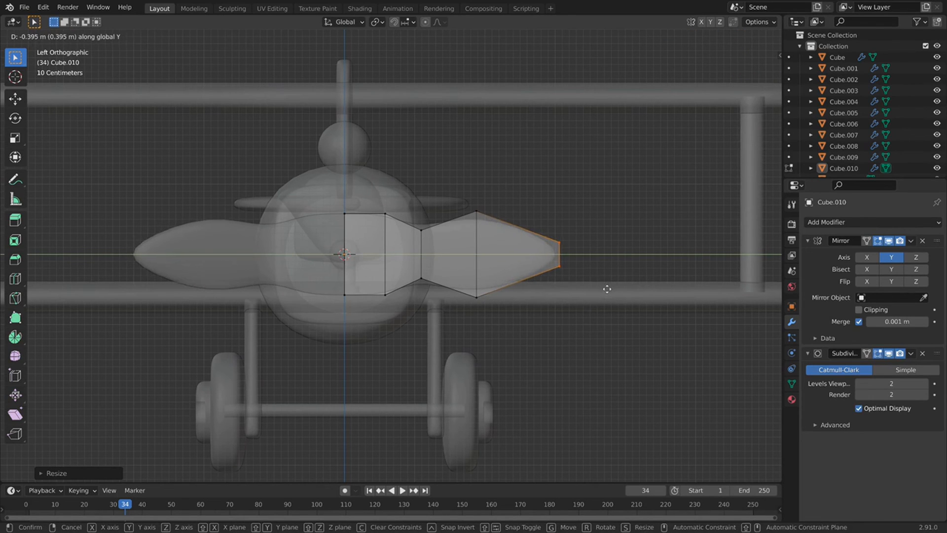
{"action": "left_click", "coordinate": [607, 289]}
Resize the blade's inner vertex column and move it along Y to pinch the neck.
{"action": "left_click_drag", "start_coordinate": [450, 204], "coordinate": [405, 308]}
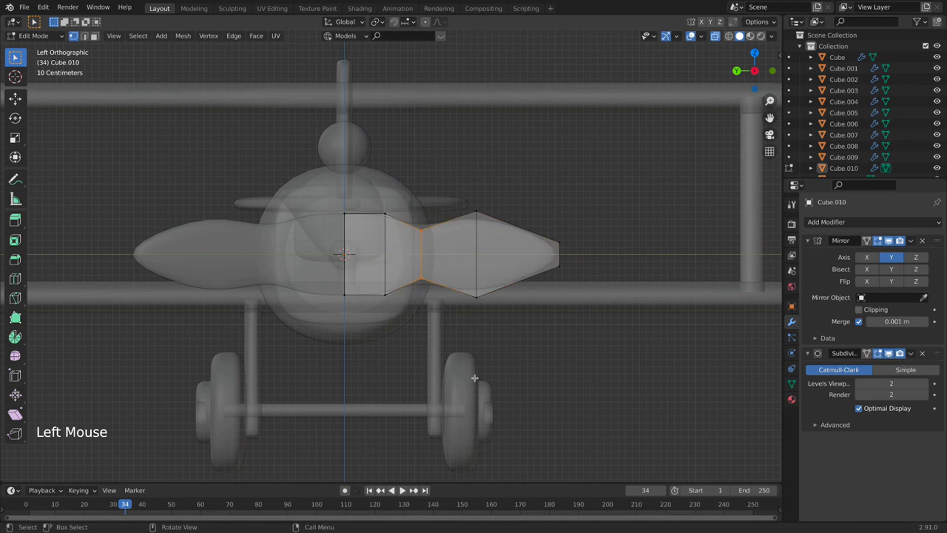
{"action": "key", "text": "s"}
{"action": "left_click", "coordinate": [465, 337]}
{"action": "key", "text": "g"}
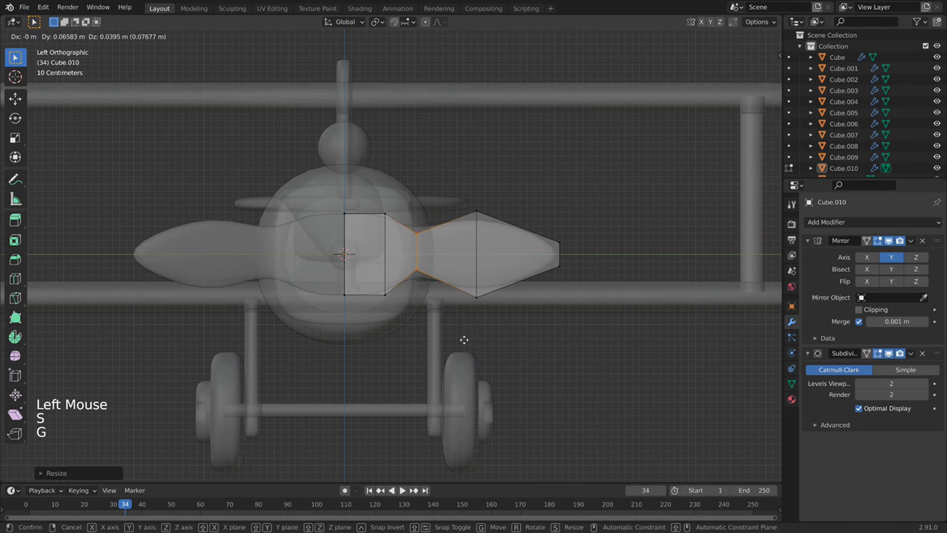
{"action": "key", "text": "y"}
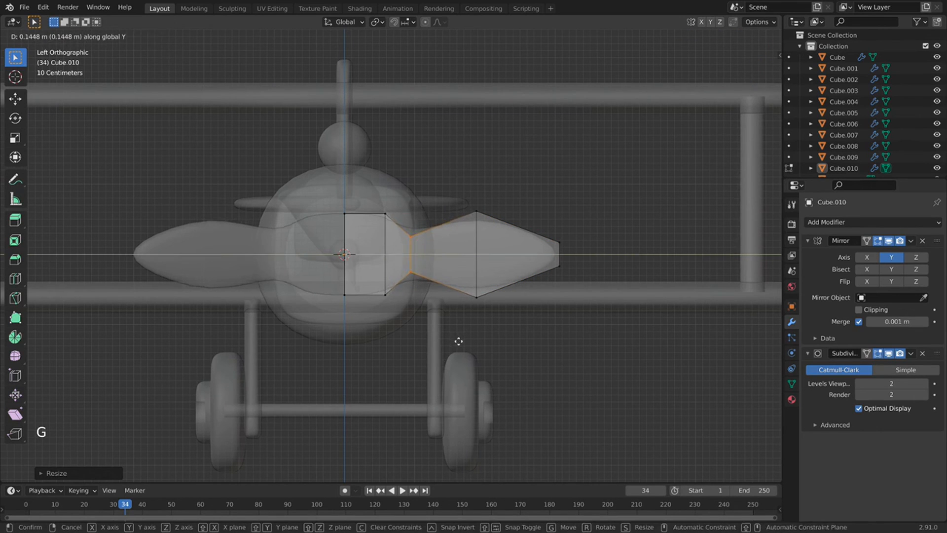
{"action": "left_click", "coordinate": [459, 337]}
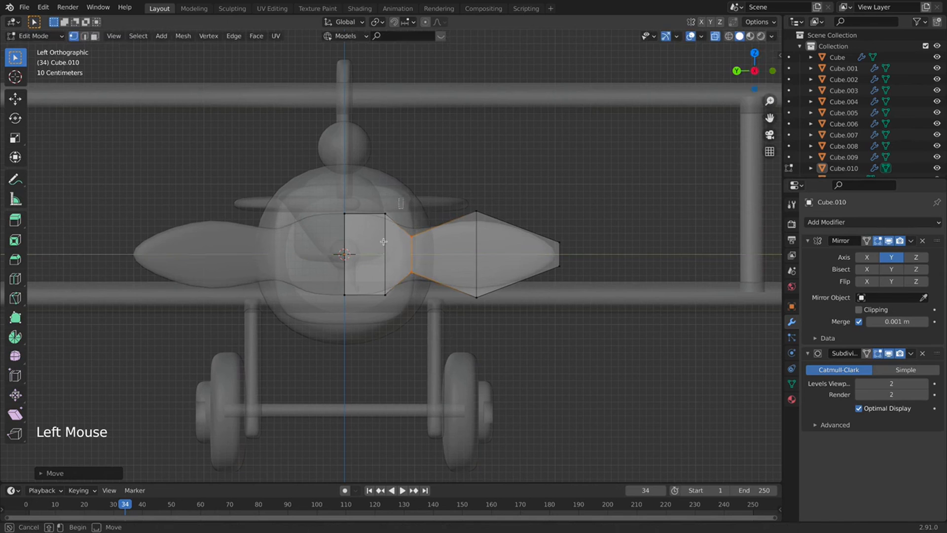
{"action": "left_click_drag", "start_coordinate": [392, 208], "coordinate": [370, 295]}
Loop-cut through the hub's centre and stretch the centre strip taller on Z.
{"action": "key", "text": "super+r"}
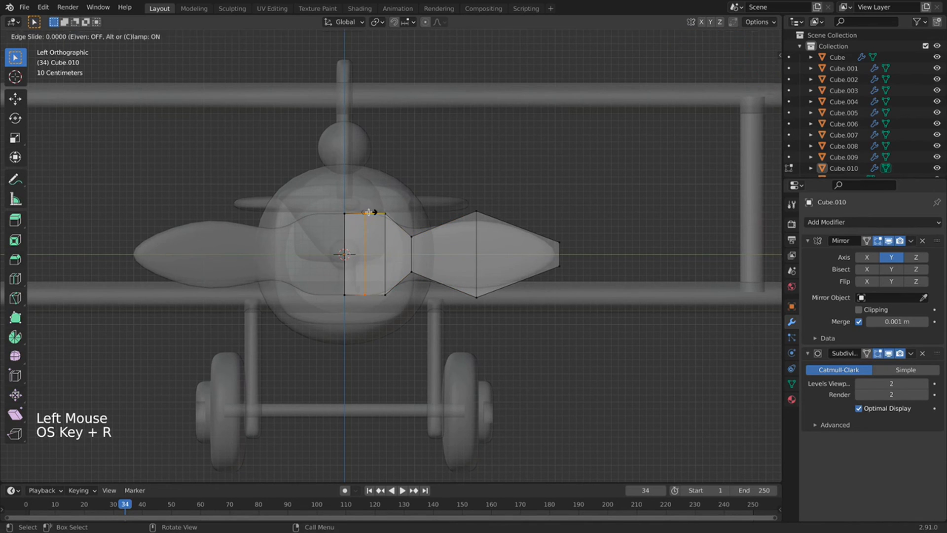
{"action": "left_click", "coordinate": [376, 212]}
{"action": "left_click_drag", "start_coordinate": [375, 179], "coordinate": [347, 332]}
{"action": "key", "text": "s"}
{"action": "key", "text": "z"}
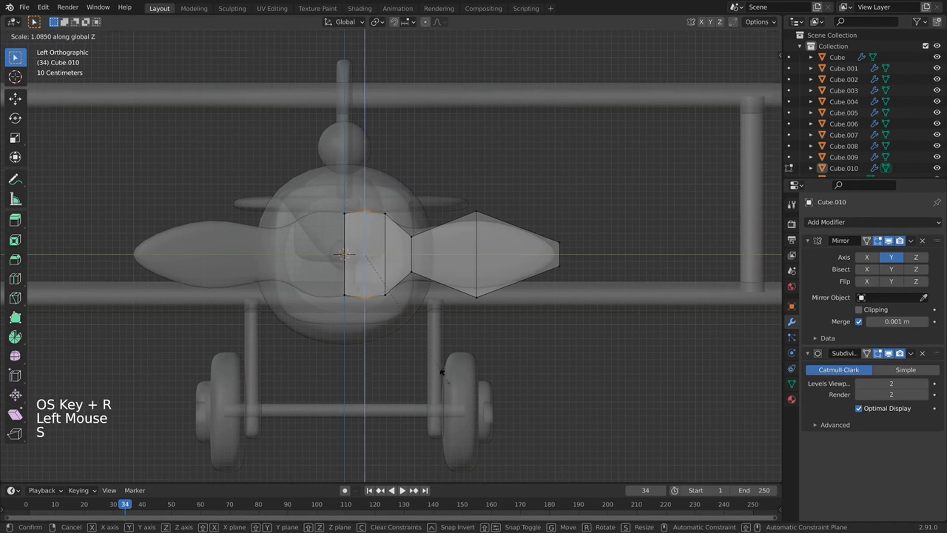
{"action": "left_click", "coordinate": [438, 355]}
{"action": "left_click_drag", "start_coordinate": [366, 183], "coordinate": [296, 328]}
{"action": "key", "text": "s"}
{"action": "key", "text": "z"}
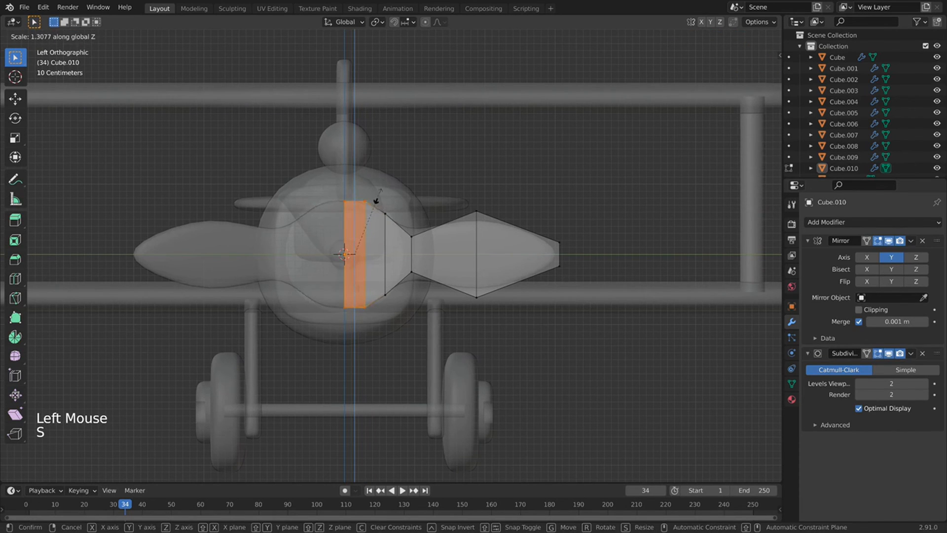
{"action": "left_click", "coordinate": [378, 196]}
Slide the hub's centre edge column and the neck edge column into new positions.
{"action": "left_click_drag", "start_coordinate": [379, 191], "coordinate": [354, 258]}
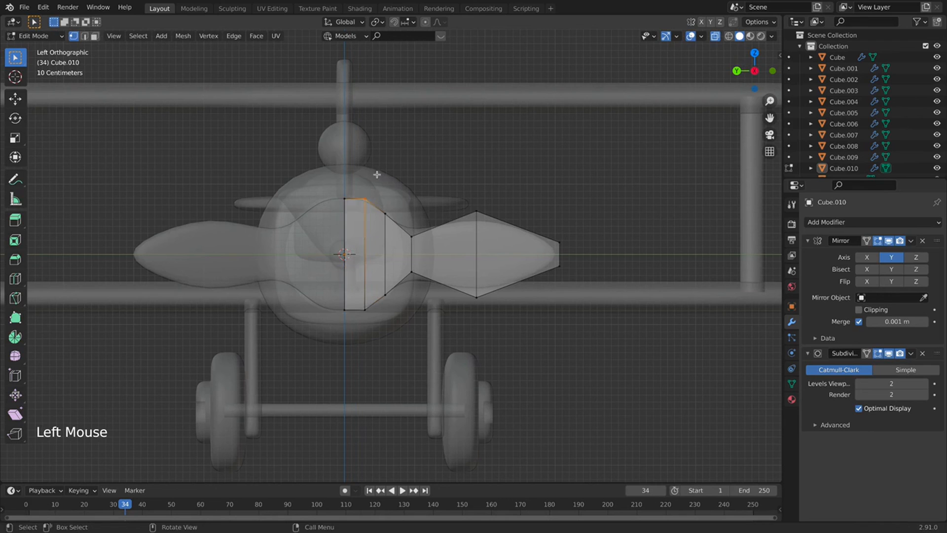
{"action": "left_click_drag", "start_coordinate": [377, 174], "coordinate": [359, 318]}
{"action": "key", "text": "g"}
{"action": "key", "text": "g"}
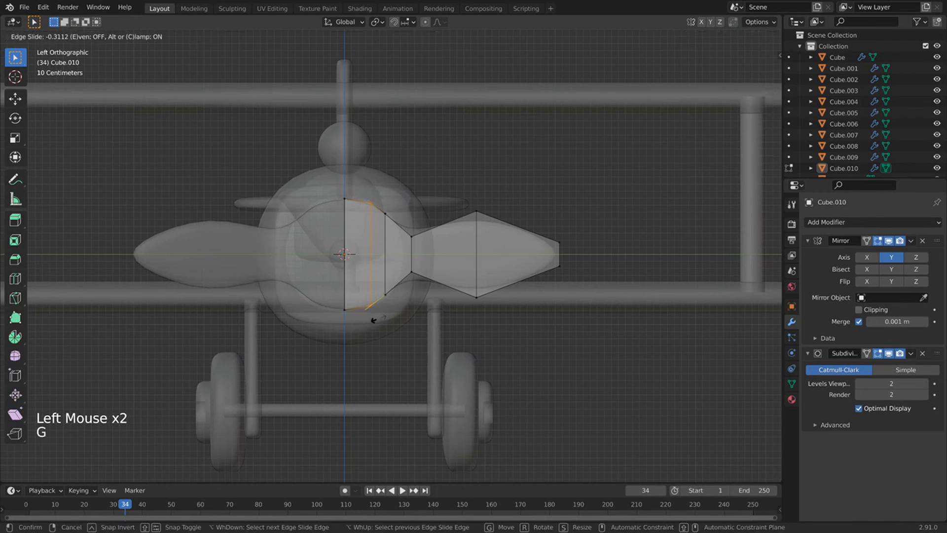
{"action": "left_click", "coordinate": [377, 318]}
{"action": "left_click", "coordinate": [385, 213]}
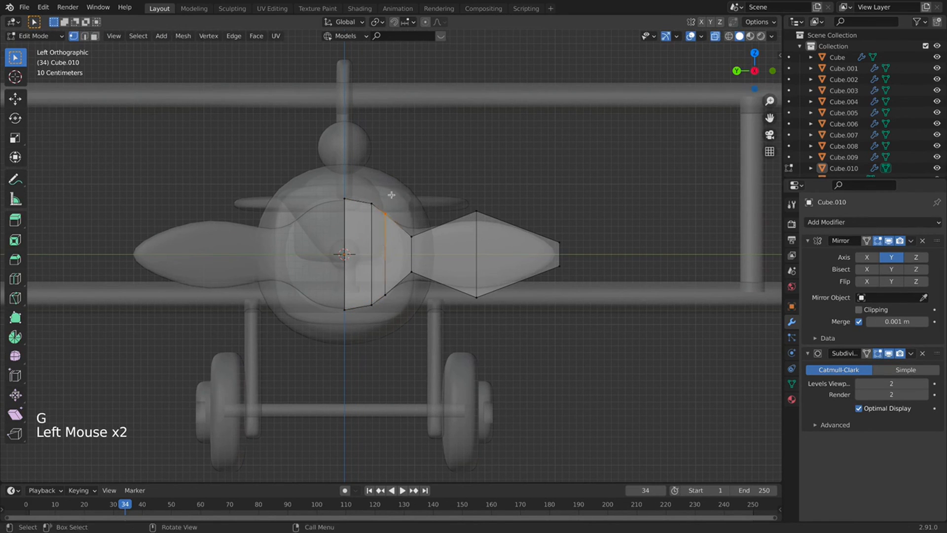
{"action": "left_click_drag", "start_coordinate": [397, 174], "coordinate": [378, 344]}
{"action": "key", "text": "g"}
{"action": "key", "text": "g"}
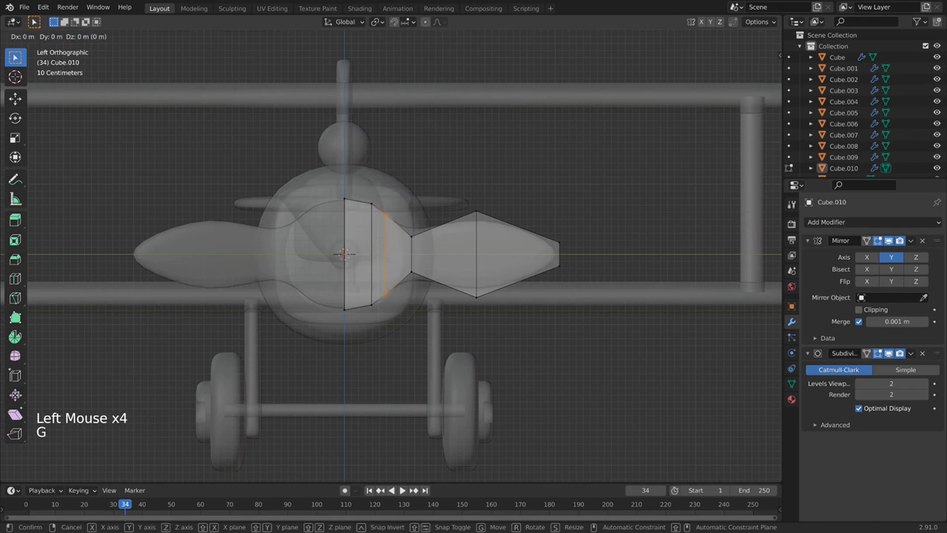
{"action": "left_click", "coordinate": [401, 338]}
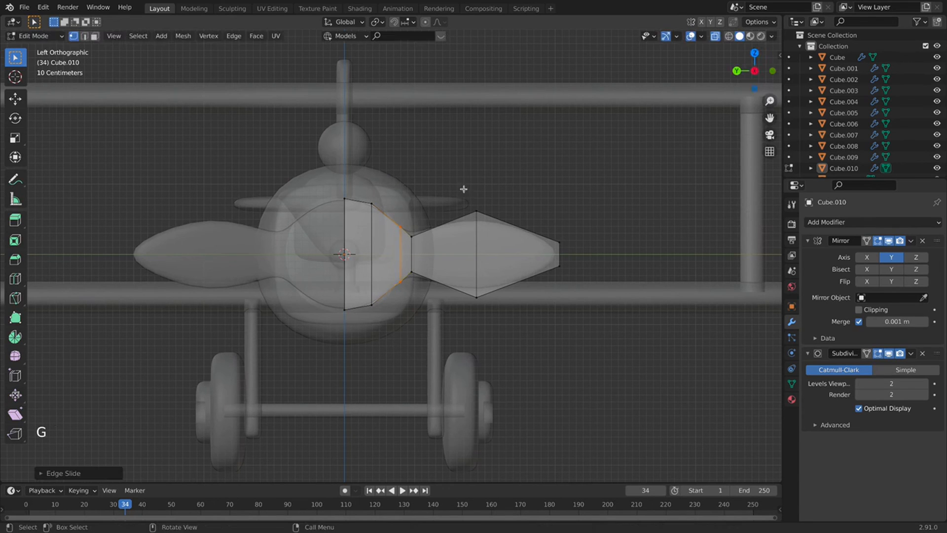
Slide the blade-neck edge loop toward the hub and return to Object Mode.
{"action": "left_click_drag", "start_coordinate": [450, 189], "coordinate": [394, 292]}
{"action": "key", "text": "g"}
{"action": "key", "text": "g"}
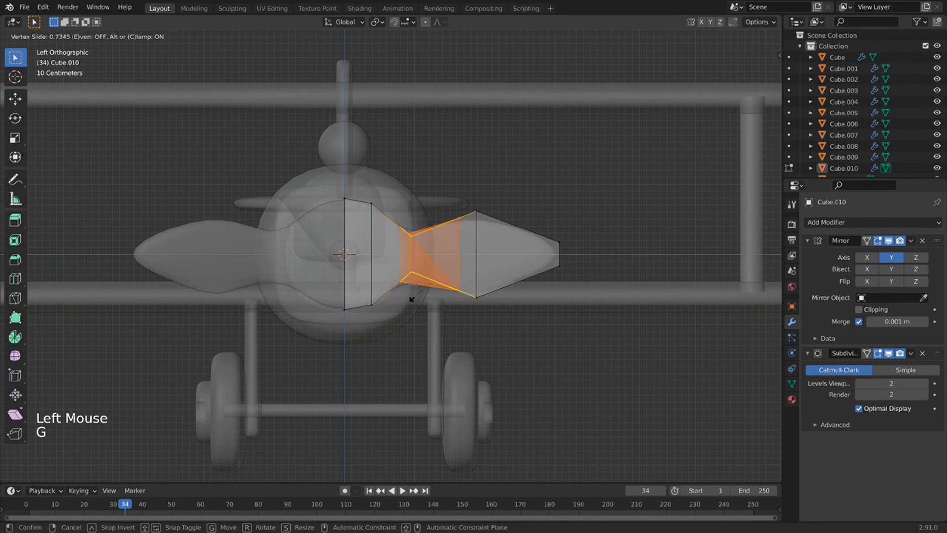
{"action": "right_click", "coordinate": [413, 296]}
{"action": "left_click", "coordinate": [421, 199]}
{"action": "left_click_drag", "start_coordinate": [422, 199], "coordinate": [396, 304]}
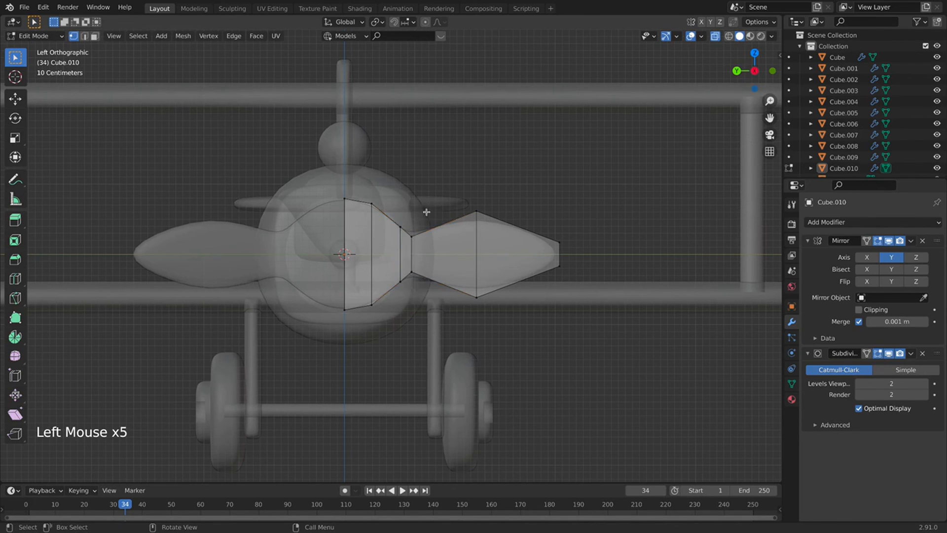
{"action": "left_click_drag", "start_coordinate": [427, 211], "coordinate": [409, 282]}
{"action": "key", "text": "g"}
{"action": "key", "text": "g"}
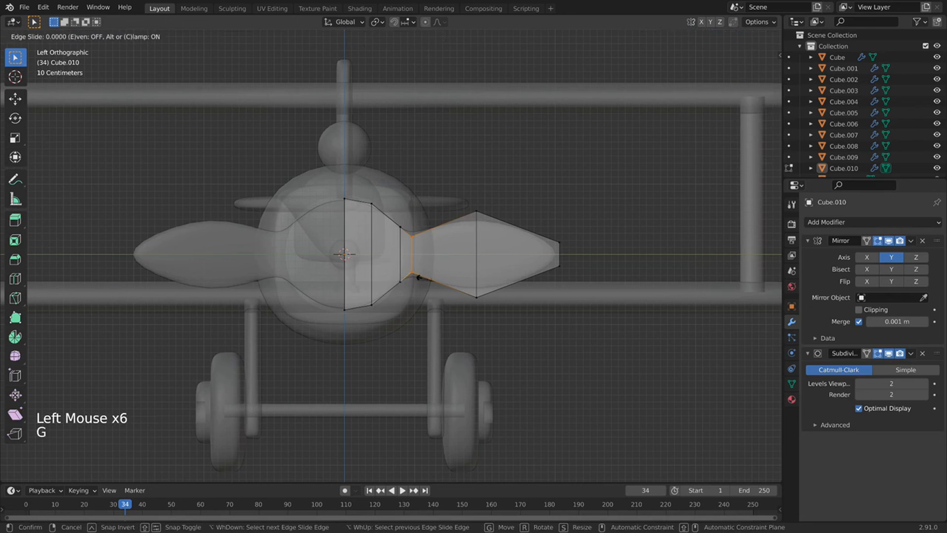
{"action": "key", "text": "Tab"}
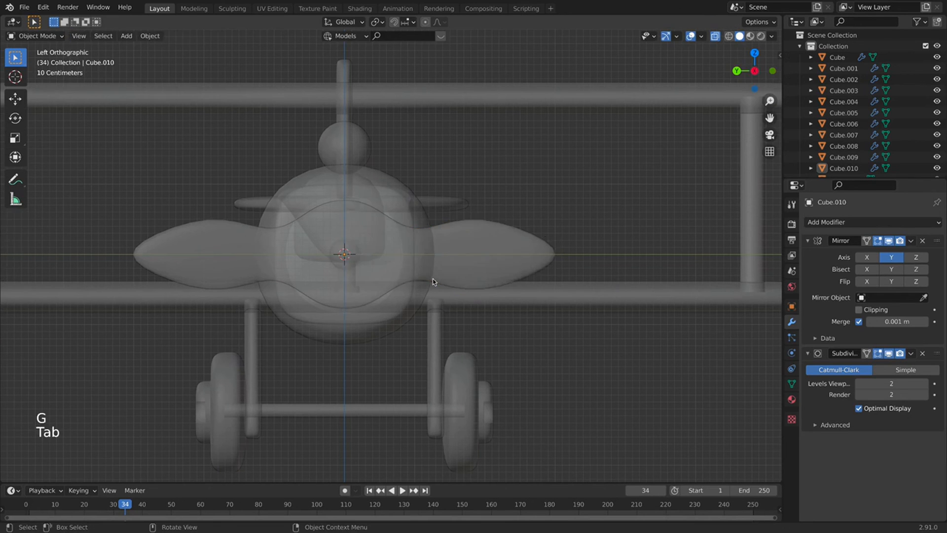
Zoom out to check the reference images, then snap to Left view centred on the plane.
{"action": "scroll", "coordinate": [486, 186], "scroll_direction": "down", "scroll_amount": 7}
{"action": "middle_click_drag", "start_coordinate": [486, 185], "coordinate": [450, 248]}
{"action": "scroll", "coordinate": [393, 213], "scroll_direction": "down", "scroll_amount": 2}
{"action": "scroll", "coordinate": [393, 213], "scroll_direction": "down", "scroll_amount": 3}
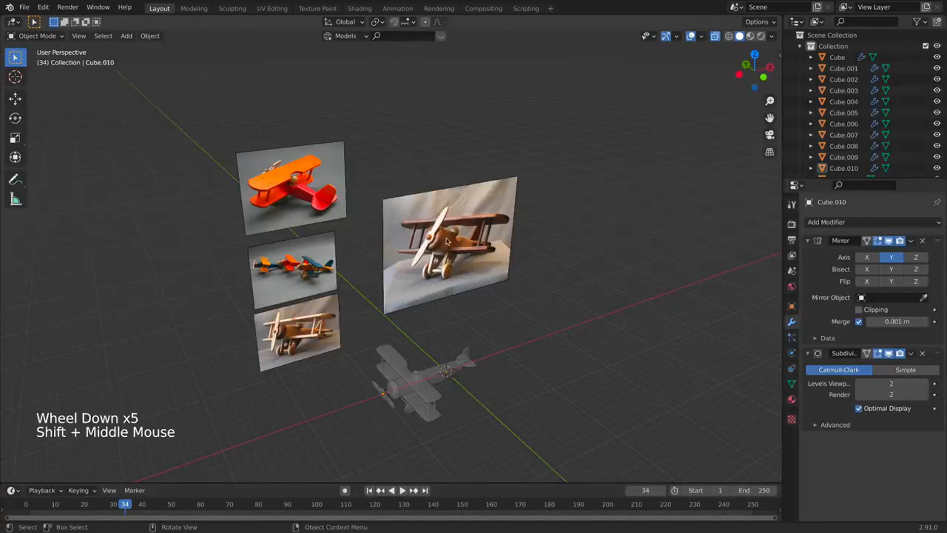
{"action": "middle_click_drag", "start_coordinate": [398, 355], "coordinate": [399, 296], "text": "shift"}
{"action": "scroll", "coordinate": [400, 296], "scroll_direction": "up", "scroll_amount": 2}
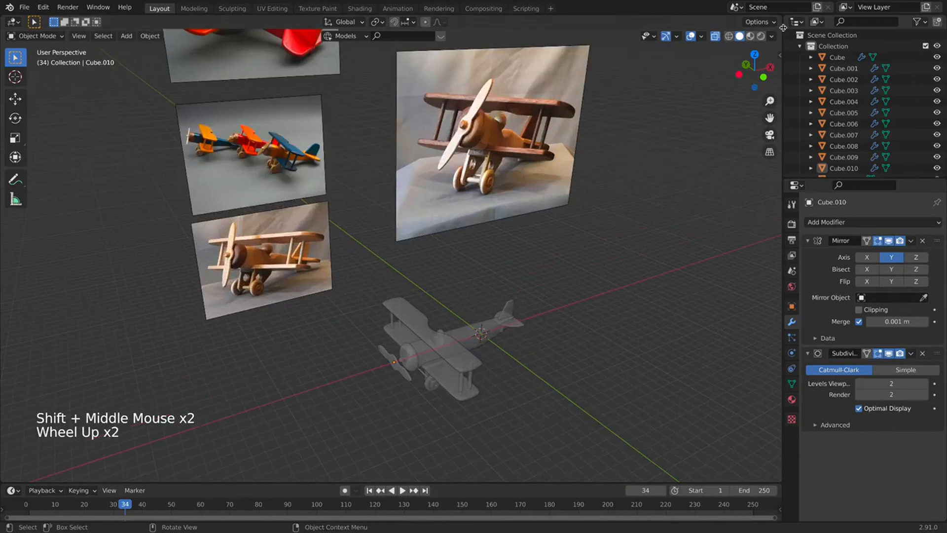
{"action": "left_click", "coordinate": [740, 73]}
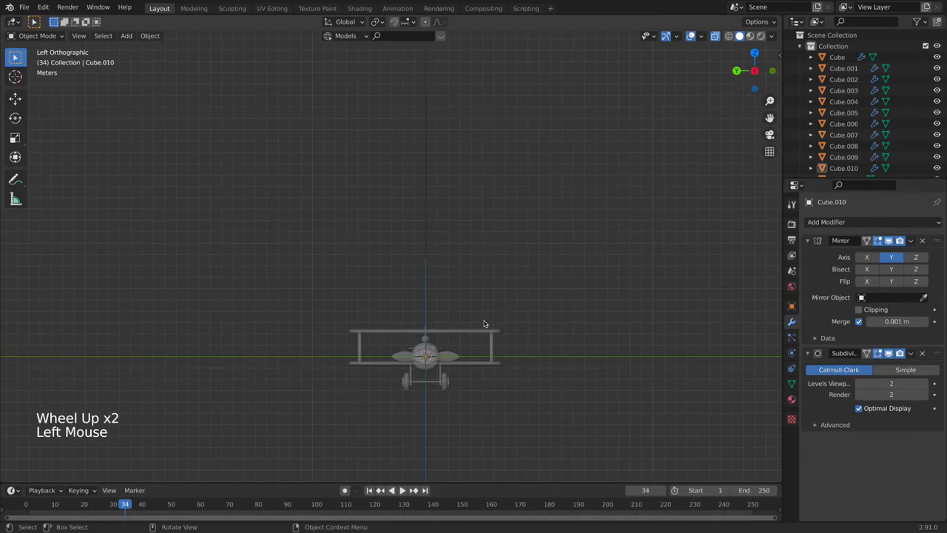
{"action": "middle_click_drag", "start_coordinate": [454, 320], "coordinate": [485, 212], "text": "shift"}
{"action": "scroll", "coordinate": [485, 212], "scroll_direction": "up", "scroll_amount": 3}
{"action": "scroll", "coordinate": [485, 212], "scroll_direction": "up", "scroll_amount": 1}
{"action": "middle_click_drag", "start_coordinate": [472, 284], "coordinate": [393, 330], "text": "shift"}
Select the propeller Cube.010, enter Edit Mode, select all geometry and rescale it.
{"action": "left_click", "coordinate": [457, 242]}
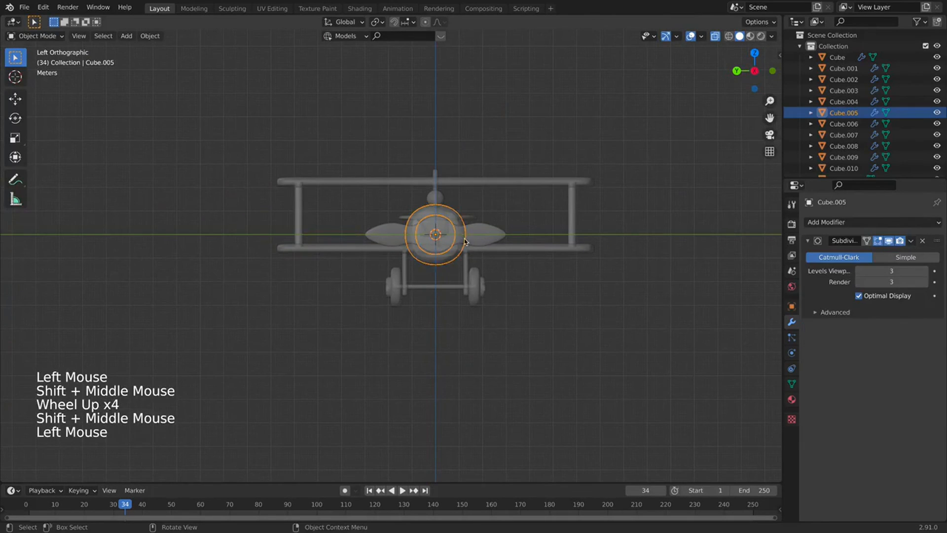
{"action": "scroll", "coordinate": [457, 242], "scroll_direction": "up", "scroll_amount": 2}
{"action": "left_click", "coordinate": [553, 201]}
{"action": "left_click", "coordinate": [530, 226]}
{"action": "key", "text": "Tab"}
{"action": "key", "text": "a"}
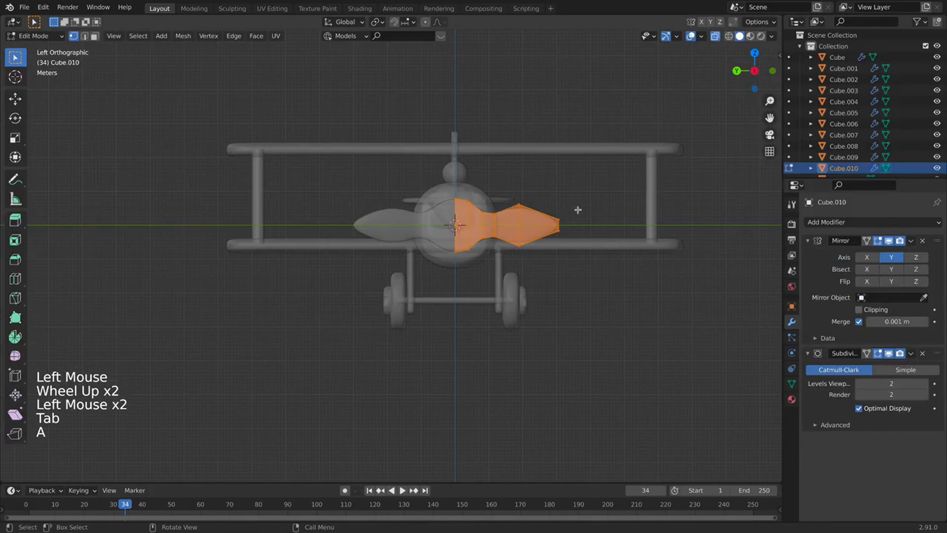
{"action": "key", "text": "s"}
{"action": "left_click", "coordinate": [565, 217]}
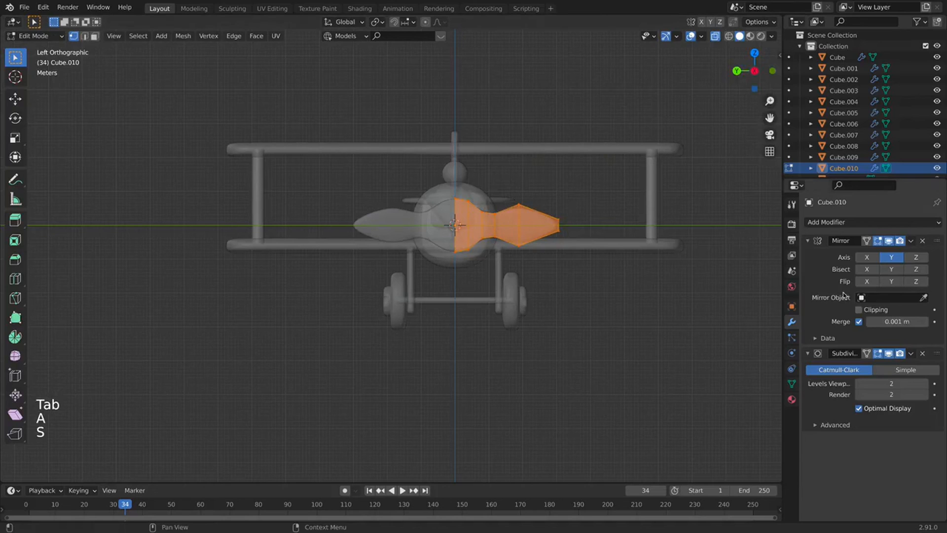
Turn on mirror clipping and scale the whole propeller mesh down.
{"action": "left_click", "coordinate": [863, 310]}
{"action": "key", "text": "a"}
{"action": "key", "text": "s"}
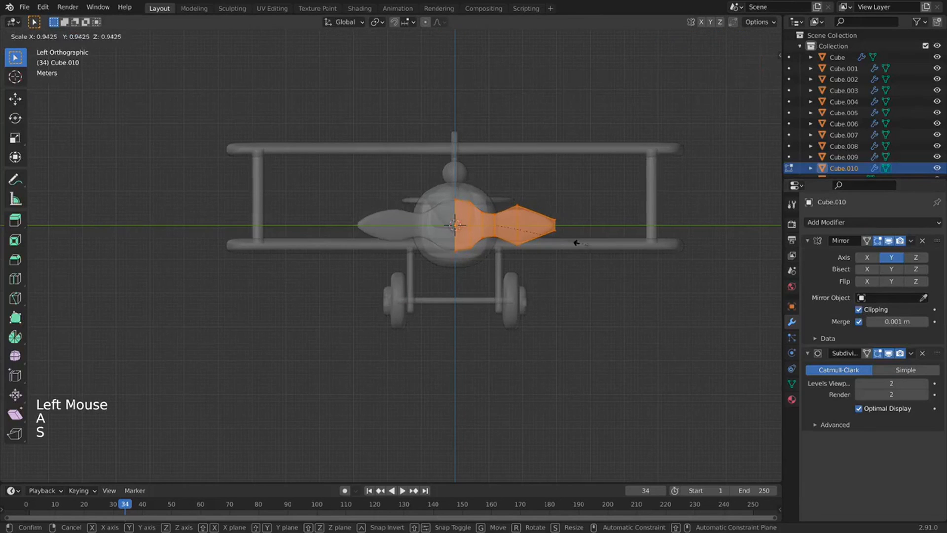
{"action": "left_click", "coordinate": [548, 253]}
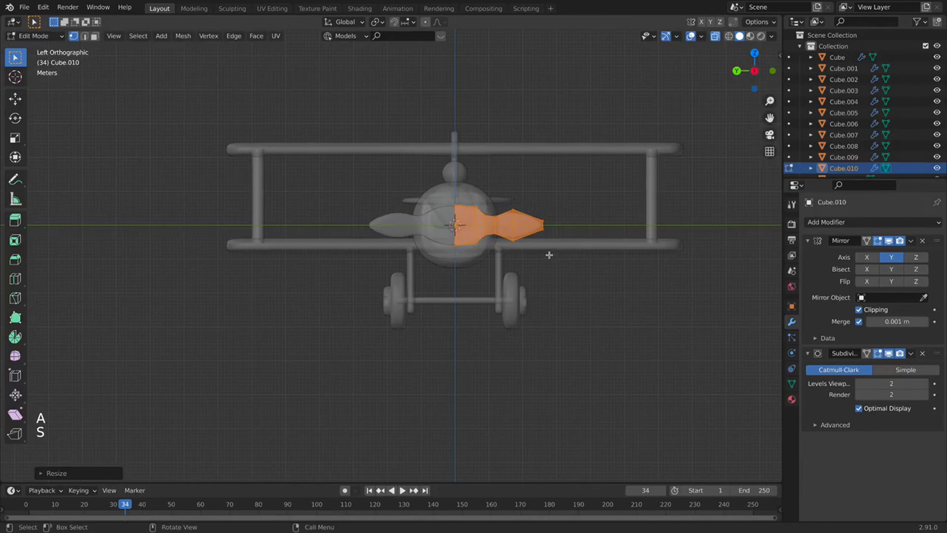
Pull the propeller tip vertices further outward to lengthen the blade tips.
{"action": "middle_click_drag", "start_coordinate": [547, 253], "coordinate": [503, 276], "text": "shift"}
{"action": "scroll", "coordinate": [503, 277], "scroll_direction": "up", "scroll_amount": 1, "text": "shift"}
{"action": "scroll", "coordinate": [501, 276], "scroll_direction": "up", "scroll_amount": 4}
{"action": "left_click_drag", "start_coordinate": [660, 164], "coordinate": [612, 283]}
{"action": "key", "text": "g"}
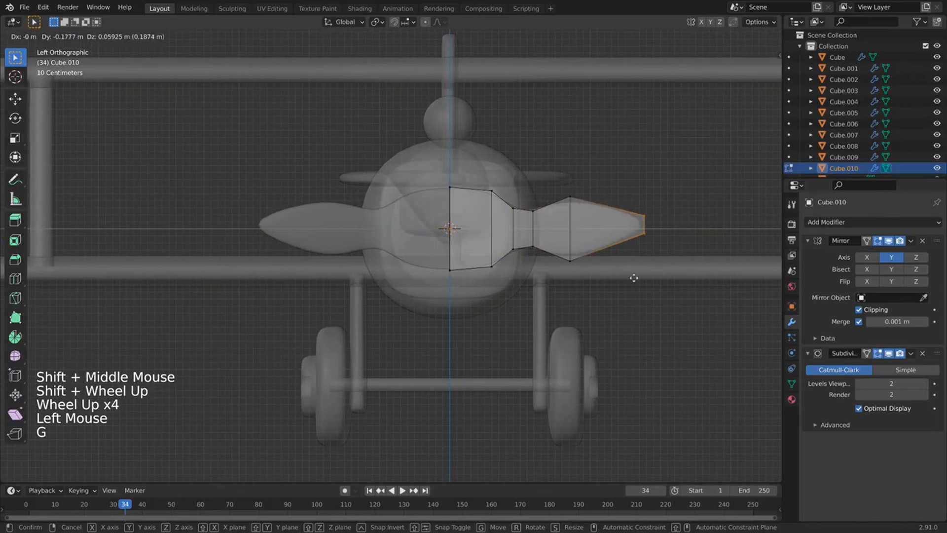
{"action": "left_click", "coordinate": [658, 276]}
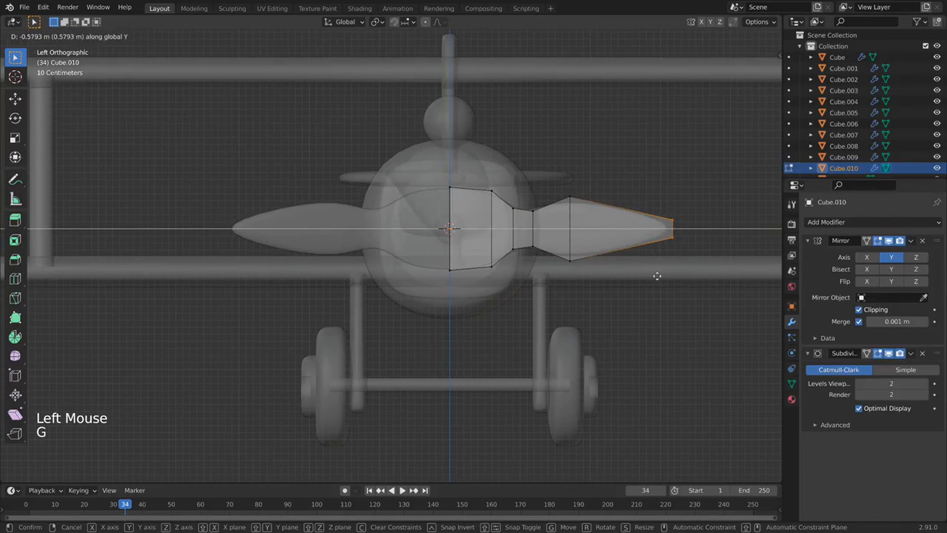
Edge-slide the blade's middle loop and scale it wider.
{"action": "left_click_drag", "start_coordinate": [587, 158], "coordinate": [552, 288]}
{"action": "key", "text": "g"}
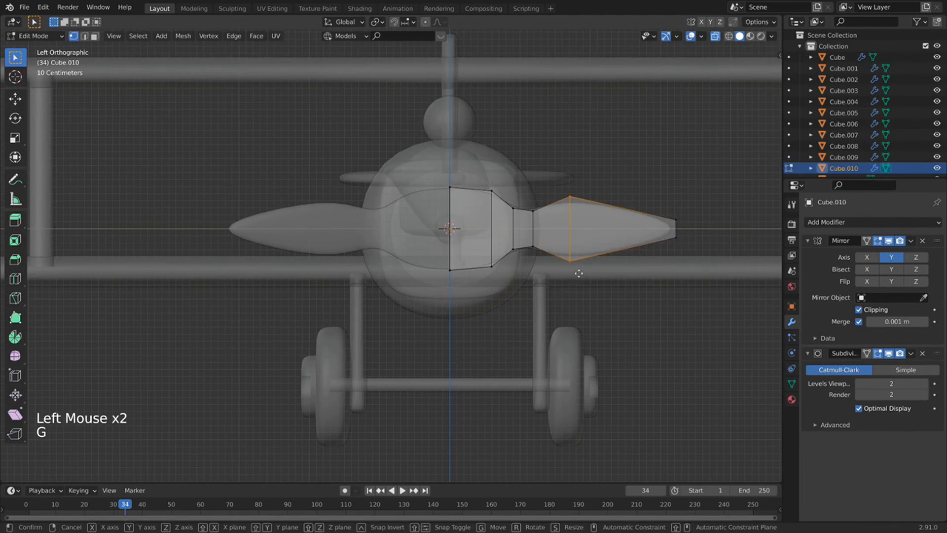
{"action": "key", "text": "g"}
{"action": "left_click", "coordinate": [601, 268]}
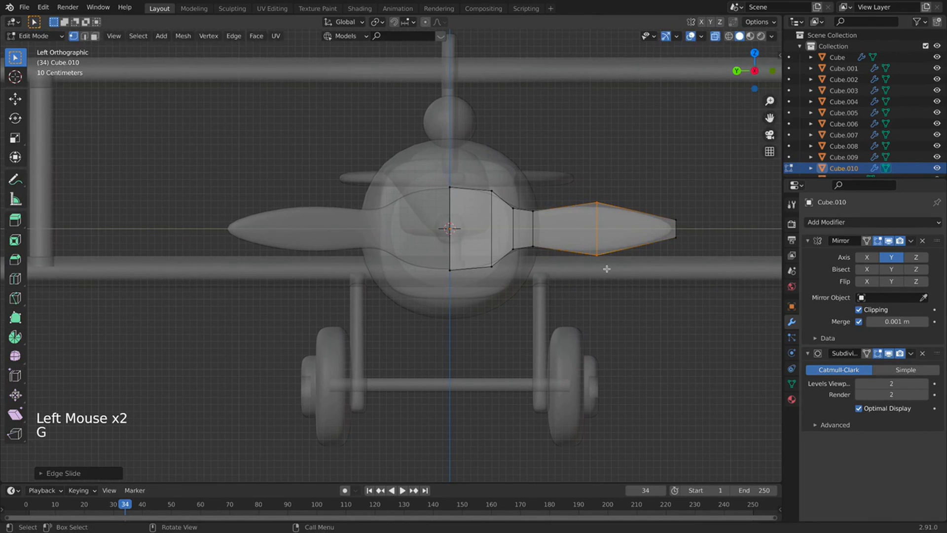
{"action": "key", "text": "s"}
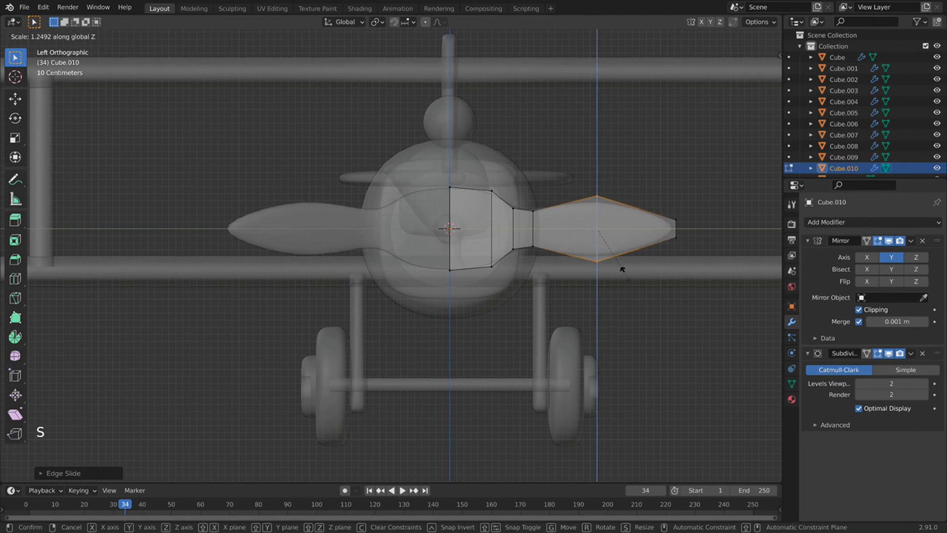
{"action": "left_click", "coordinate": [625, 272]}
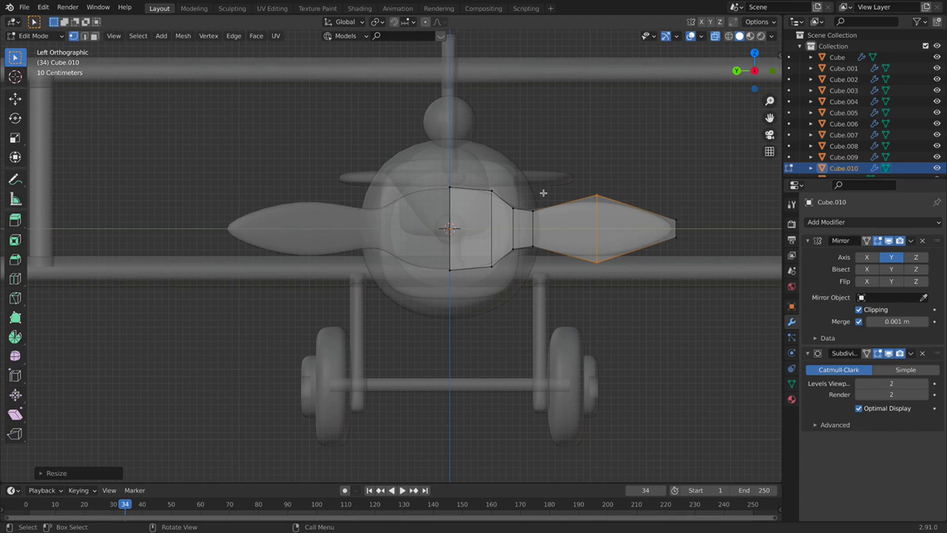
Scale the hub's centre-line vertices along Z to make them taller.
{"action": "key", "text": "Tab"}
{"action": "key", "text": "Tab"}
{"action": "left_click", "coordinate": [459, 180]}
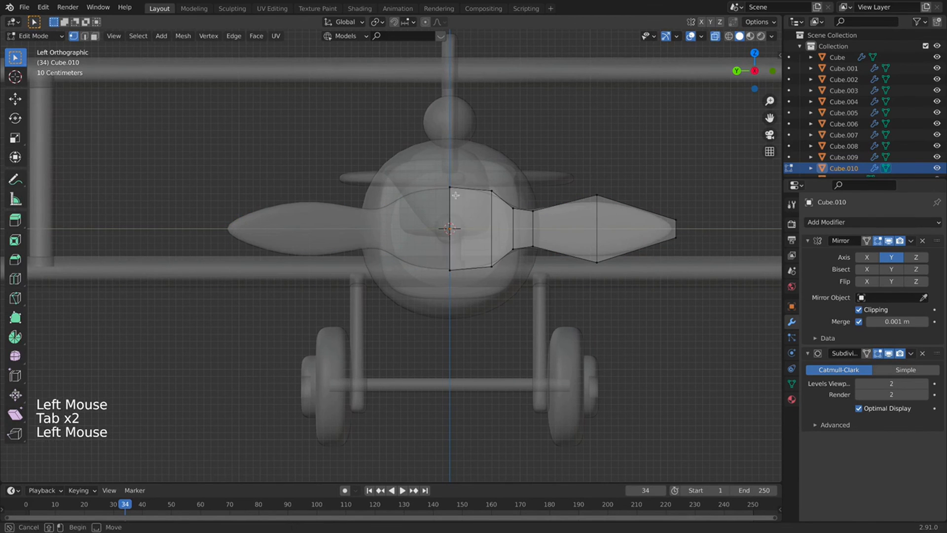
{"action": "left_click_drag", "start_coordinate": [466, 146], "coordinate": [436, 306]}
{"action": "key", "text": "s"}
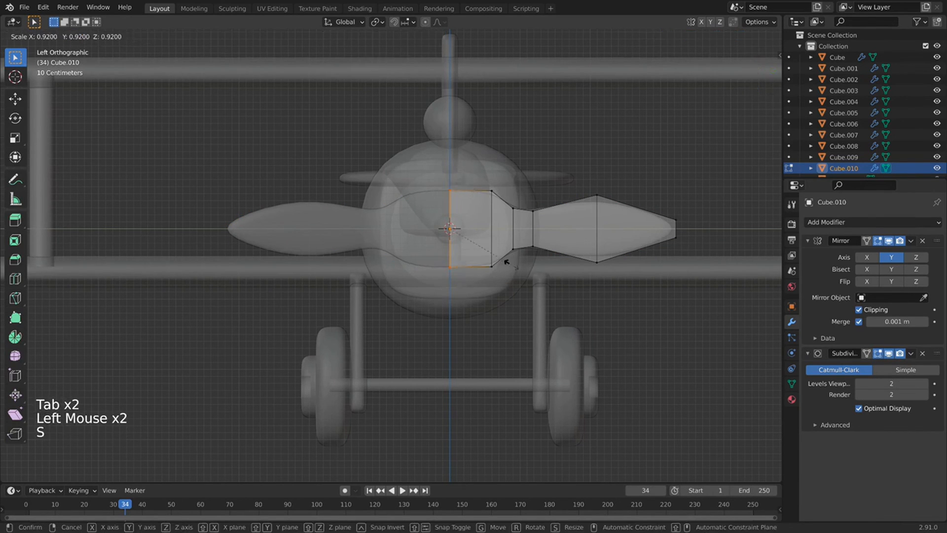
{"action": "key", "text": "z"}
{"action": "right_click", "coordinate": [539, 306]}
{"action": "key", "text": "s"}
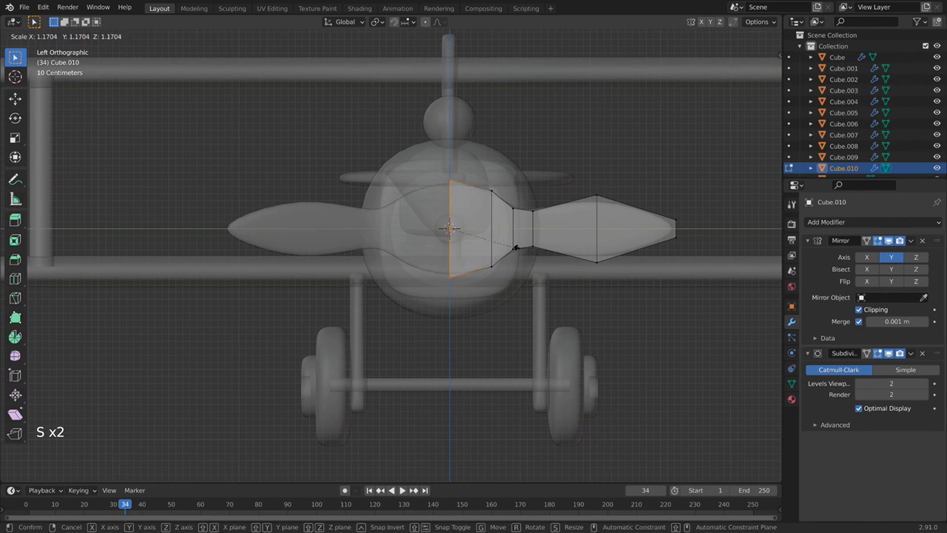
{"action": "key", "text": "z"}
{"action": "left_click", "coordinate": [526, 251]}
Z-scale the vertex column beside the hub centre and shrink the hub's front faces.
{"action": "left_click_drag", "start_coordinate": [497, 141], "coordinate": [502, 236]}
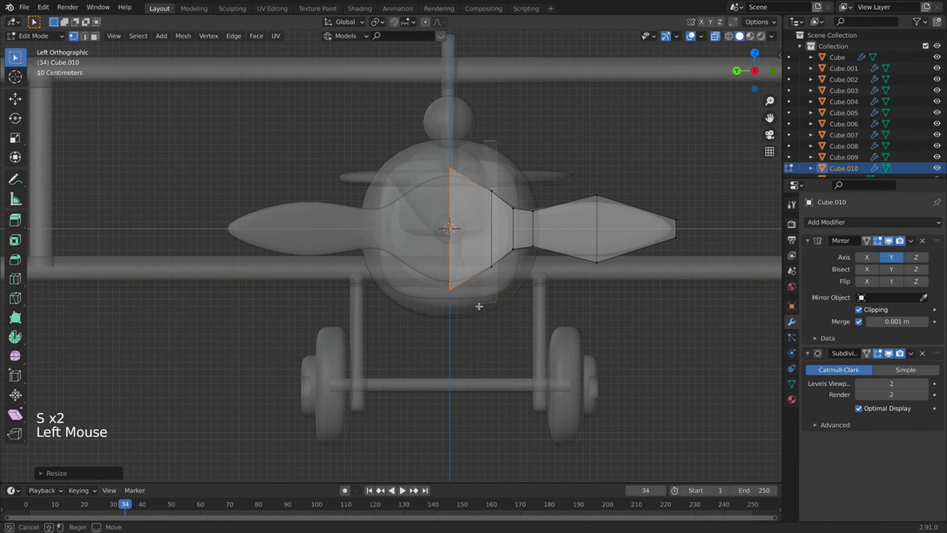
{"action": "left_click_drag", "start_coordinate": [478, 306], "coordinate": [481, 305]}
{"action": "key", "text": "s"}
{"action": "key", "text": "z"}
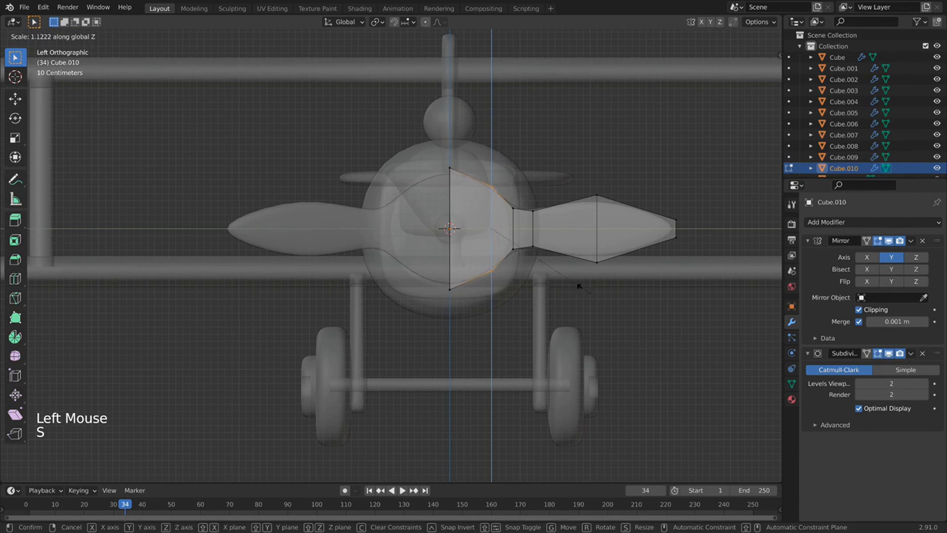
{"action": "left_click", "coordinate": [580, 286]}
{"action": "left_click_drag", "start_coordinate": [533, 147], "coordinate": [423, 318]}
{"action": "key", "text": "s"}
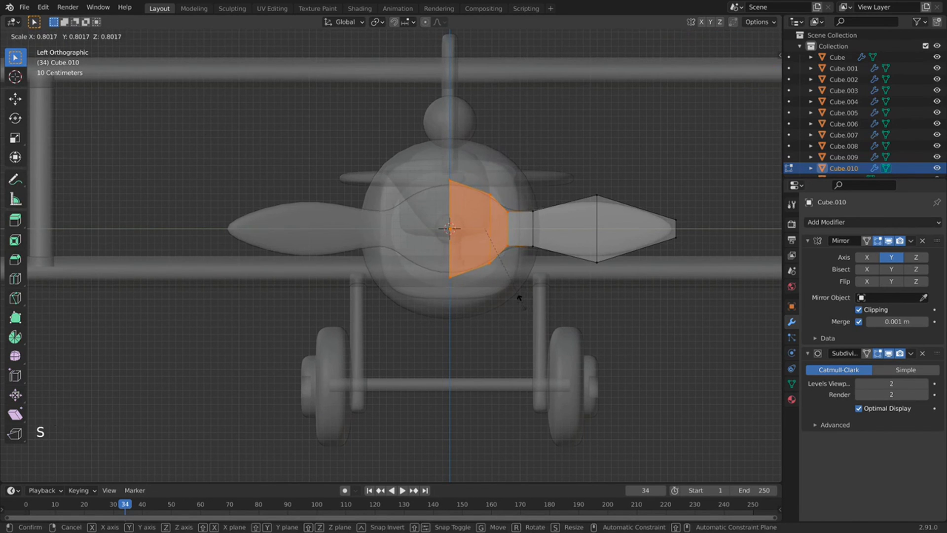
{"action": "left_click", "coordinate": [520, 300]}
Shift the outer blade toward the hub, rescale a hub edge, and return to Object Mode.
{"action": "left_click_drag", "start_coordinate": [545, 195], "coordinate": [518, 278]}
{"action": "left_click_drag", "start_coordinate": [711, 176], "coordinate": [509, 302]}
{"action": "key", "text": "g"}
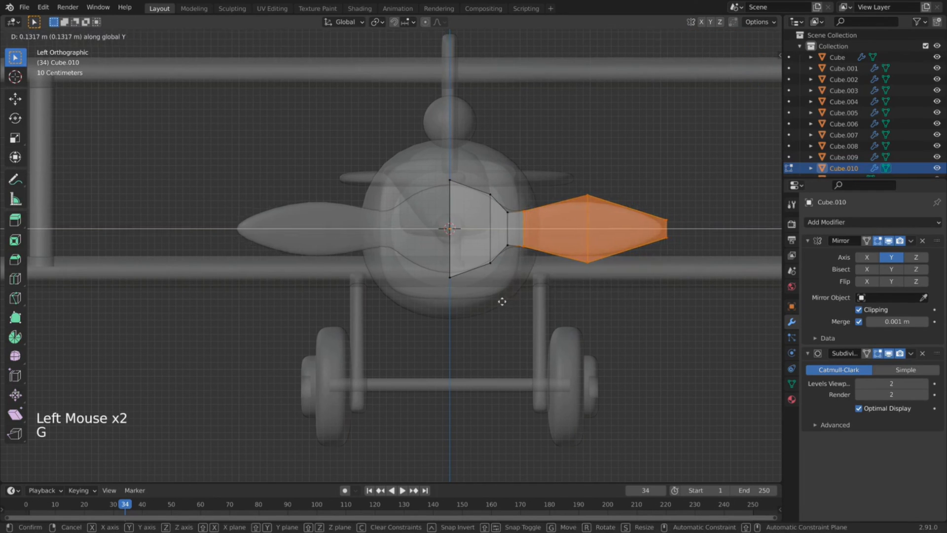
{"action": "left_click", "coordinate": [483, 223]}
{"action": "left_click", "coordinate": [463, 319]}
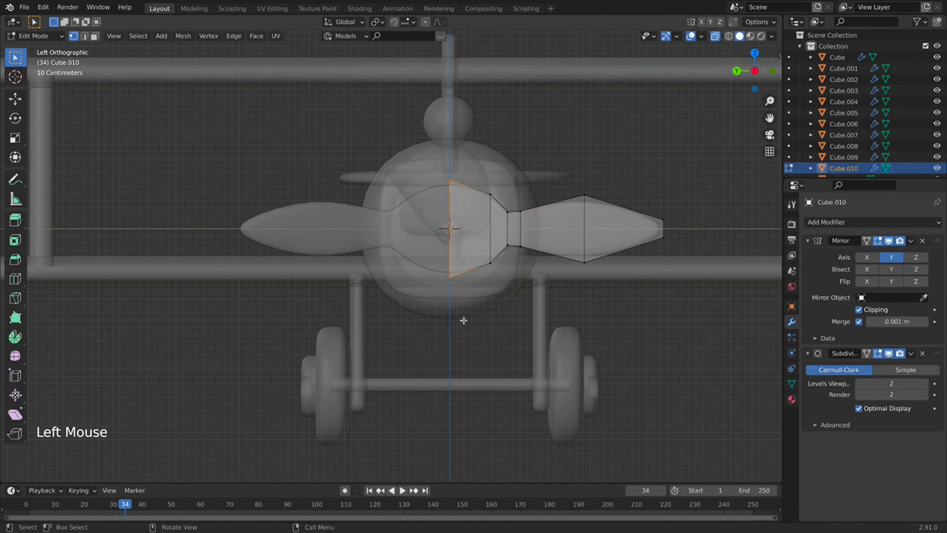
{"action": "key", "text": "s"}
{"action": "left_click", "coordinate": [504, 310]}
{"action": "key", "text": "Tab"}
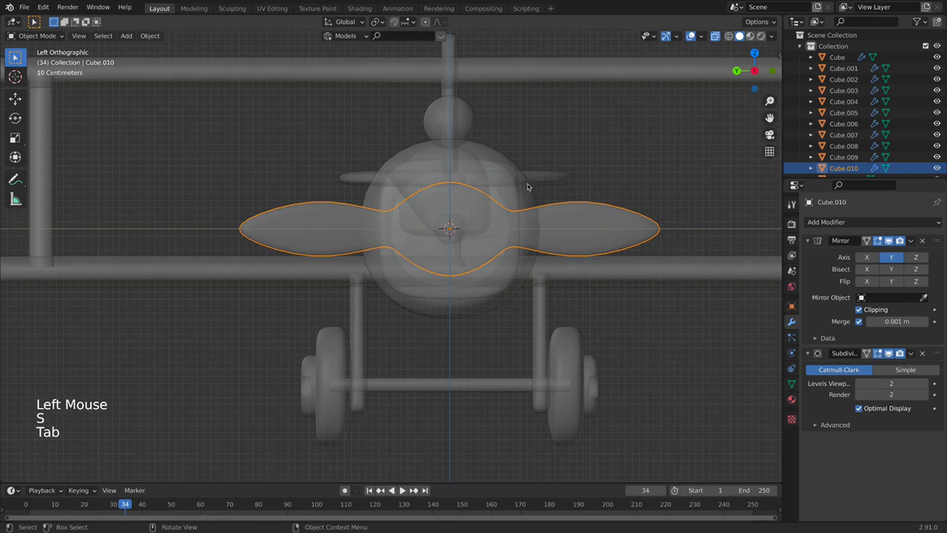
Turn off X-ray and move the propeller against the nose in top view.
{"action": "scroll", "coordinate": [526, 186], "scroll_direction": "down", "scroll_amount": 3}
{"action": "middle_click_drag", "start_coordinate": [532, 211], "coordinate": [458, 272]}
{"action": "left_click", "coordinate": [716, 36]}
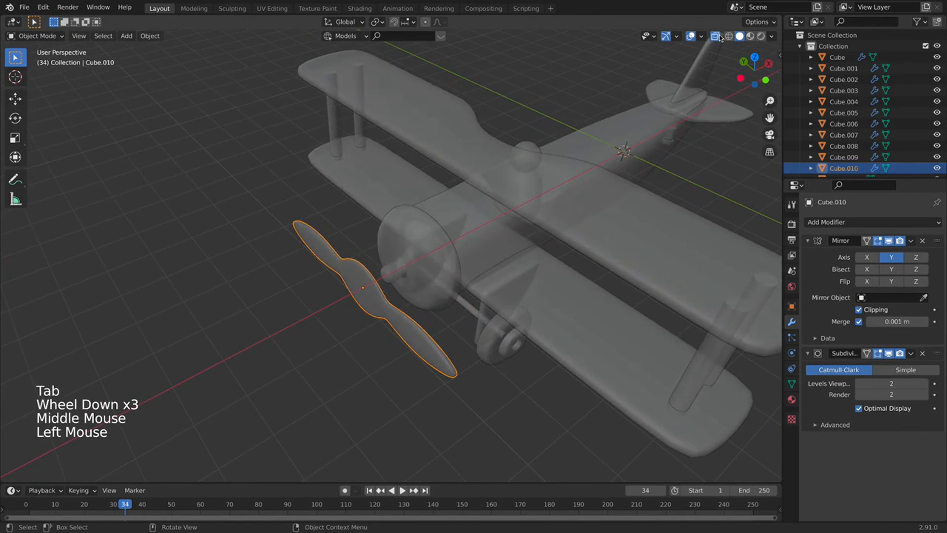
{"action": "key", "text": "Tab"}
{"action": "middle_click_drag", "start_coordinate": [421, 313], "coordinate": [365, 337]}
{"action": "key", "text": "Tab"}
{"action": "key", "text": "Tab"}
{"action": "key", "text": "KP_7"}
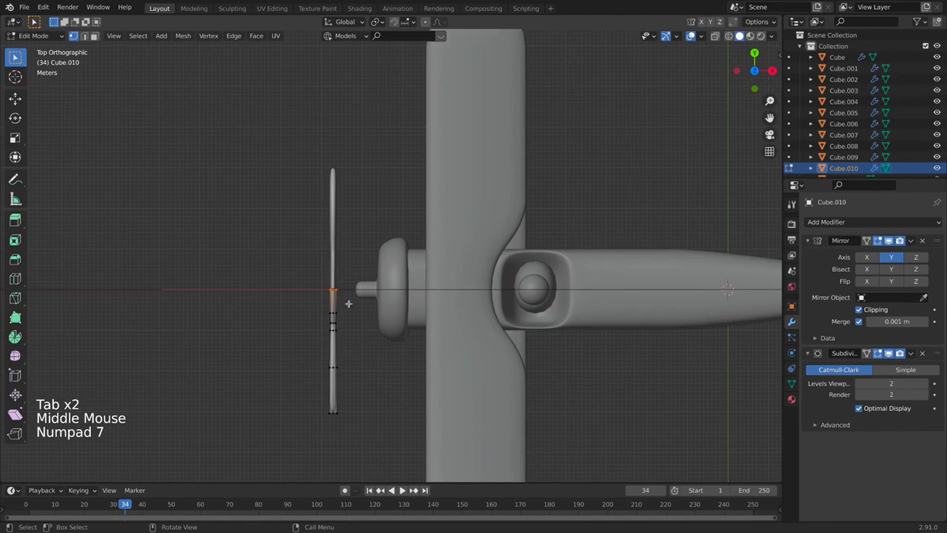
{"action": "key", "text": "Tab"}
{"action": "key", "text": "g"}
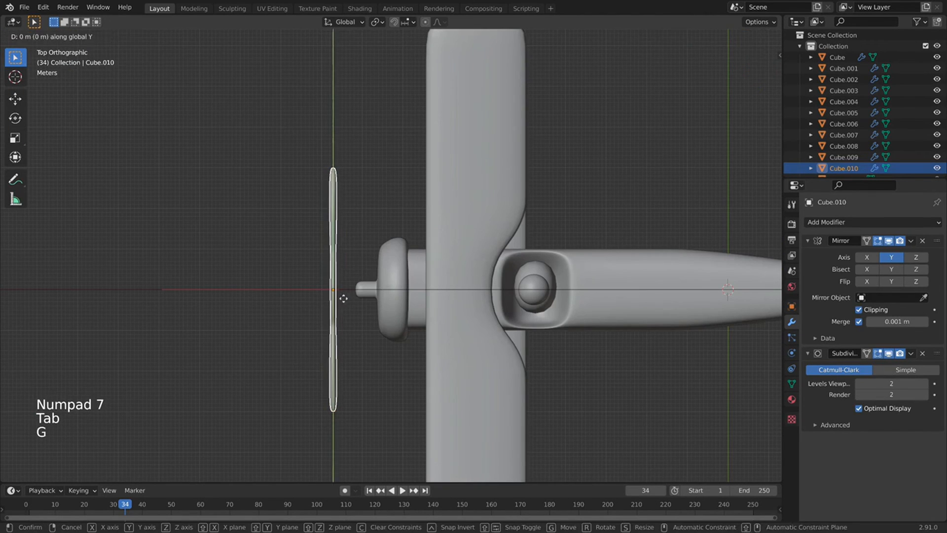
{"action": "left_click", "coordinate": [367, 298]}
Check the propeller from front and side views, then thicken it along X.
{"action": "middle_click_drag", "start_coordinate": [367, 299], "coordinate": [416, 249]}
{"action": "key", "text": "KP_1"}
{"action": "left_click", "coordinate": [736, 71]}
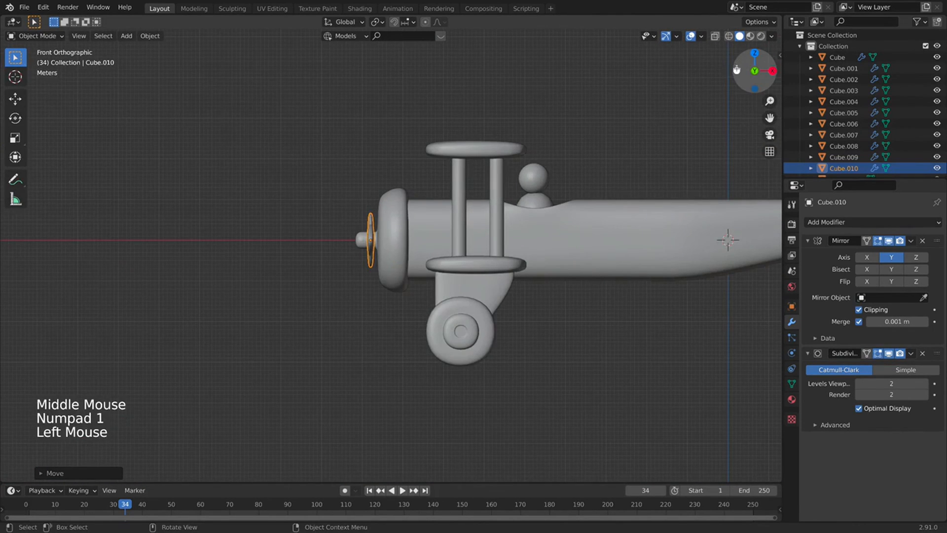
{"action": "scroll", "coordinate": [559, 200], "scroll_direction": "down", "scroll_amount": 8}
{"action": "scroll", "coordinate": [529, 139], "scroll_direction": "down", "scroll_amount": 4}
{"action": "middle_click_drag", "start_coordinate": [529, 140], "coordinate": [345, 193]}
{"action": "scroll", "coordinate": [484, 199], "scroll_direction": "up", "scroll_amount": 8}
{"action": "scroll", "coordinate": [484, 199], "scroll_direction": "down", "scroll_amount": 1}
{"action": "scroll", "coordinate": [345, 192], "scroll_direction": "down", "scroll_amount": 3}
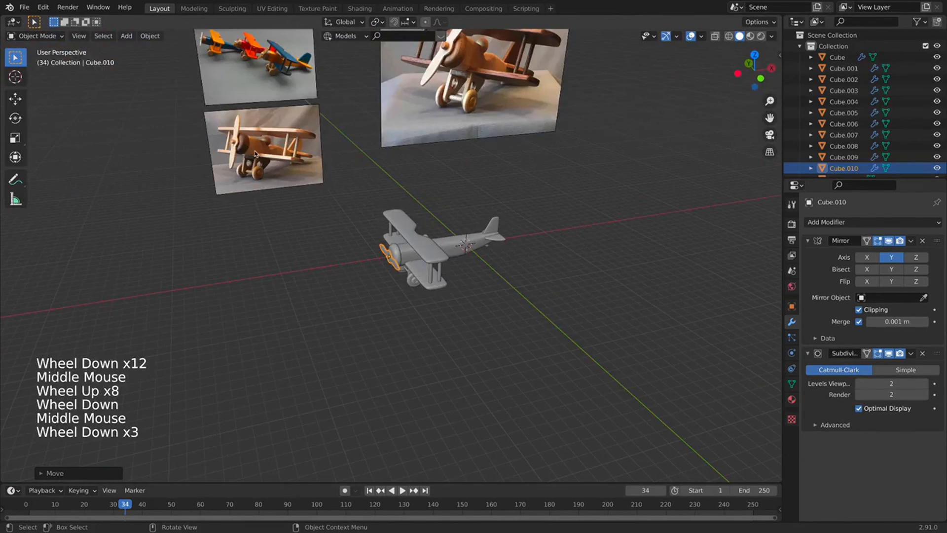
{"action": "middle_click_drag", "start_coordinate": [255, 155], "coordinate": [262, 179], "text": "shift"}
{"action": "middle_click_drag", "start_coordinate": [394, 266], "coordinate": [560, 184]}
{"action": "scroll", "coordinate": [458, 231], "scroll_direction": "up", "scroll_amount": 1}
{"action": "scroll", "coordinate": [561, 184], "scroll_direction": "up", "scroll_amount": 3}
{"action": "middle_click_drag", "start_coordinate": [488, 296], "coordinate": [486, 342]}
{"action": "scroll", "coordinate": [485, 343], "scroll_direction": "down", "scroll_amount": 1}
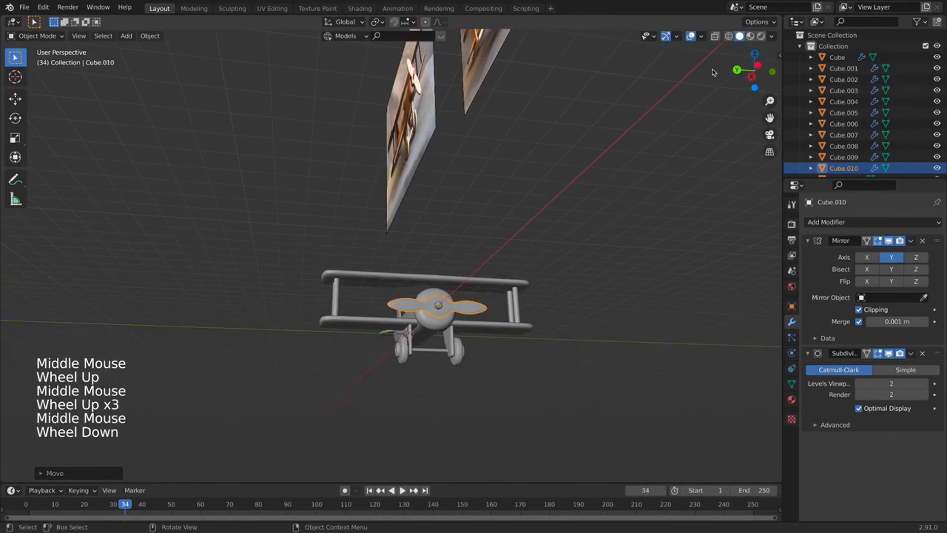
{"action": "left_click", "coordinate": [757, 65]}
{"action": "middle_click_drag", "start_coordinate": [540, 228], "coordinate": [371, 340]}
{"action": "key", "text": "s"}
{"action": "key", "text": "y"}
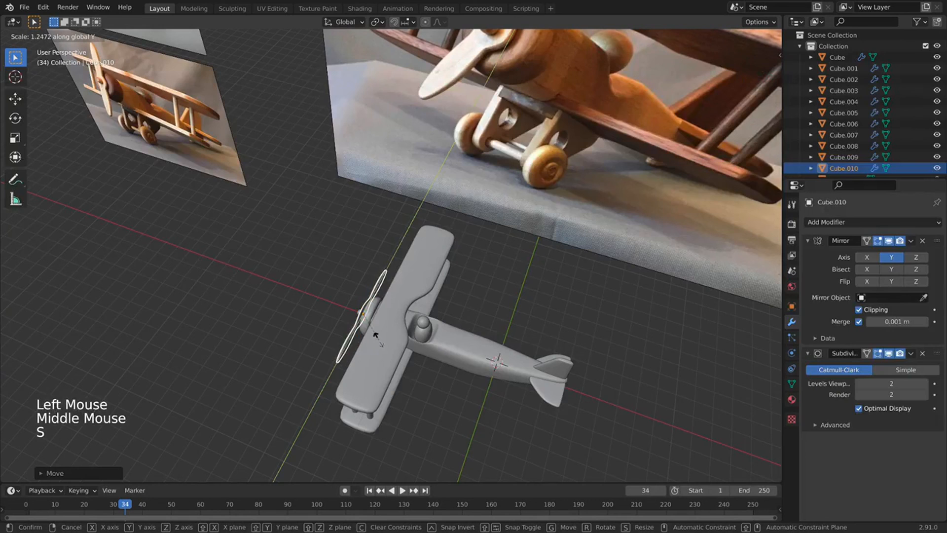
{"action": "key", "text": "x"}
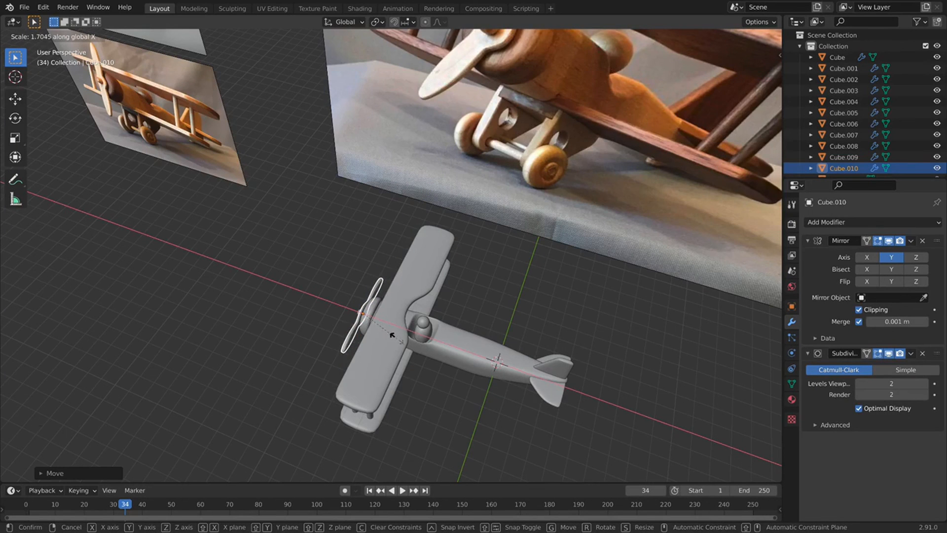
{"action": "left_click", "coordinate": [395, 337]}
Move the propeller along Y in front of the nose, then fine-tune it along Y.
{"action": "key", "text": "g"}
{"action": "key", "text": "y"}
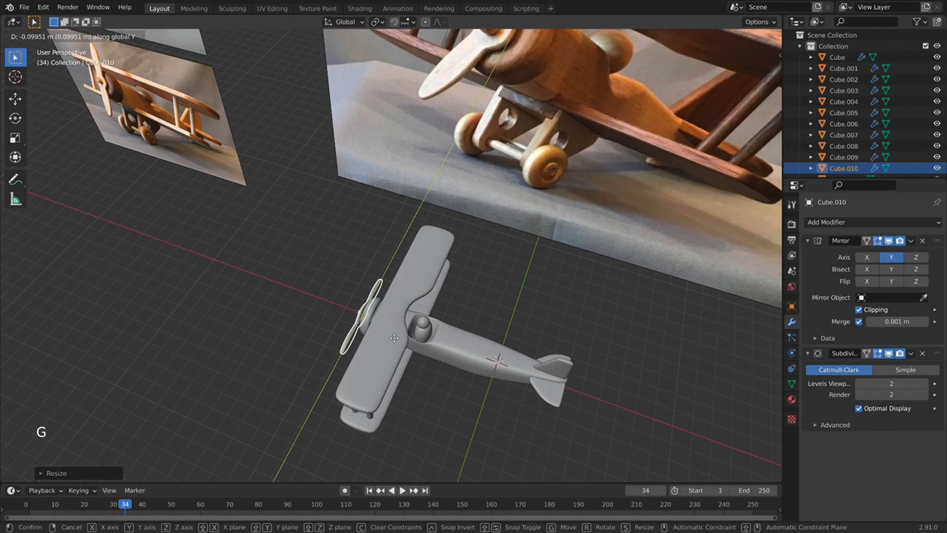
{"action": "left_click", "coordinate": [394, 337]}
{"action": "middle_click_drag", "start_coordinate": [395, 337], "coordinate": [397, 320]}
{"action": "scroll", "coordinate": [397, 320], "scroll_direction": "up", "scroll_amount": 2}
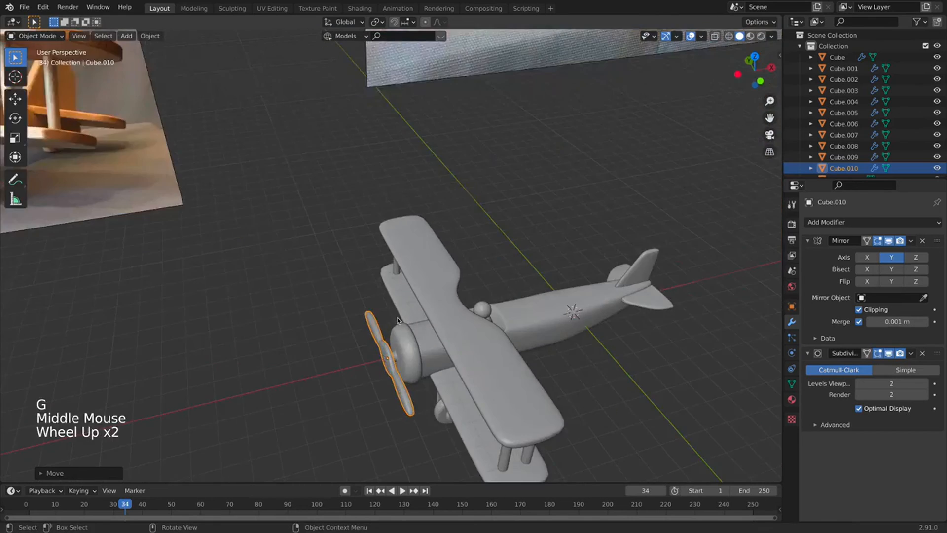
{"action": "key", "text": "KP_1"}
{"action": "key", "text": "KP_3"}
{"action": "scroll", "coordinate": [397, 319], "scroll_direction": "up", "scroll_amount": 3}
{"action": "key", "text": "KP_1"}
{"action": "middle_click_drag", "start_coordinate": [340, 340], "coordinate": [353, 327], "text": "shift"}
{"action": "scroll", "coordinate": [414, 286], "scroll_direction": "up", "scroll_amount": 2}
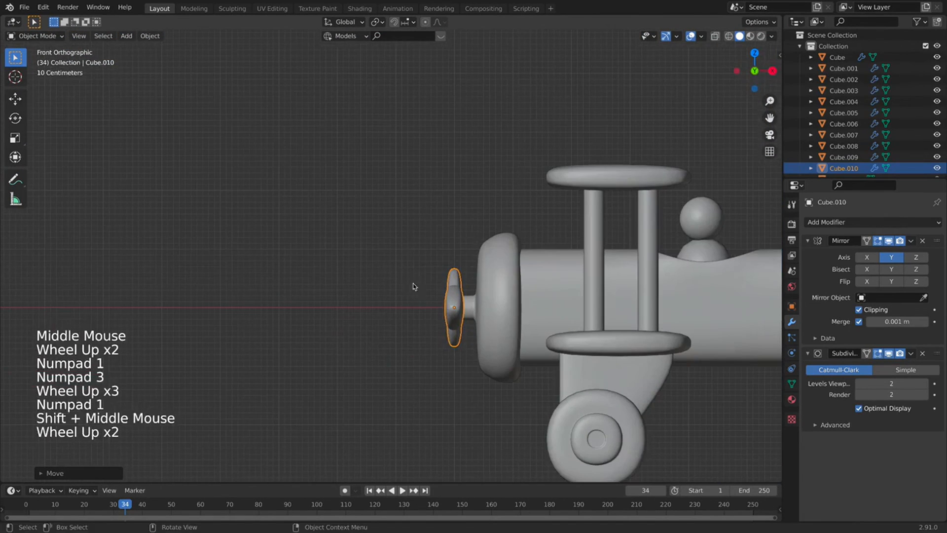
{"action": "key", "text": "g"}
{"action": "key", "text": "y"}
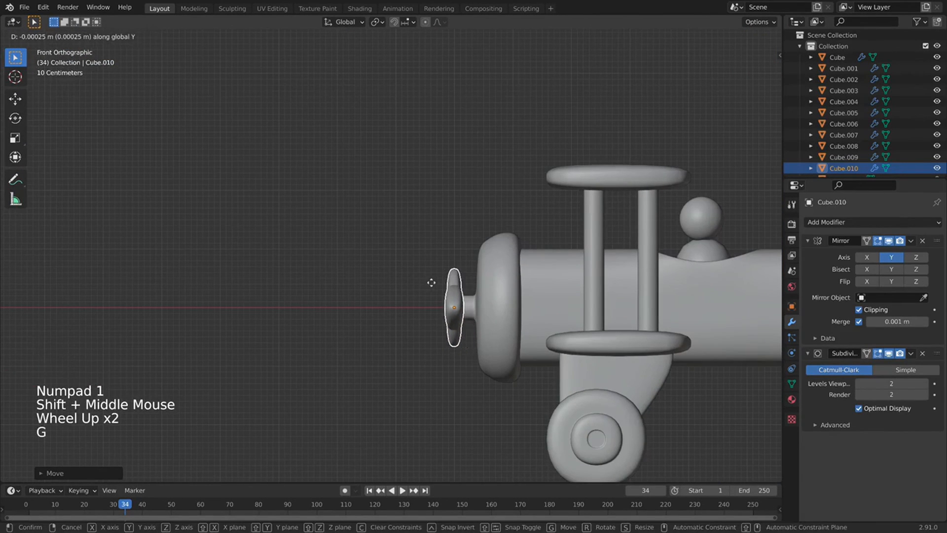
{"action": "left_click", "coordinate": [425, 282]}
{"action": "middle_click_drag", "start_coordinate": [384, 309], "coordinate": [634, 251]}
Add a loop cut on the outer blade and scale it about 1.22 along Z.
{"action": "key", "text": "Tab"}
{"action": "key", "text": "super+r"}
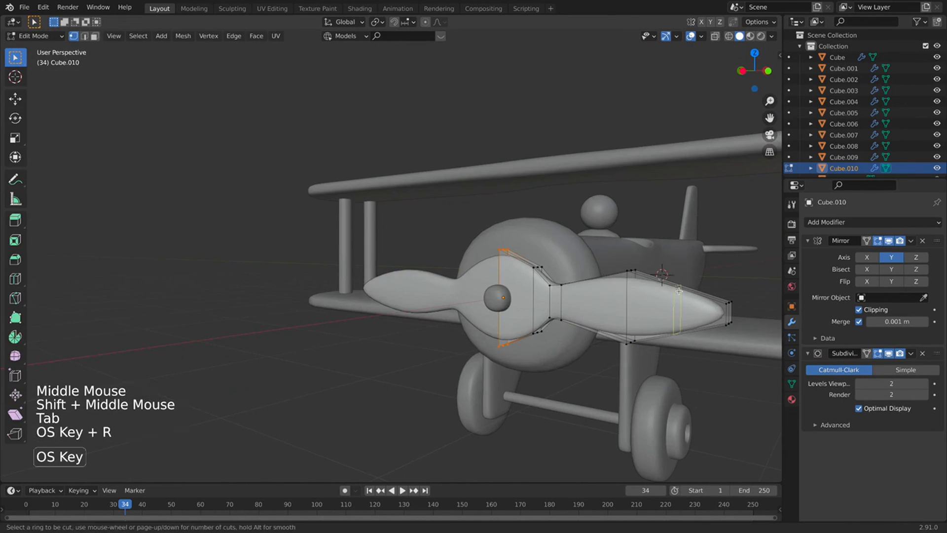
{"action": "left_click", "coordinate": [679, 291]}
{"action": "left_click", "coordinate": [693, 286]}
{"action": "key", "text": "s"}
{"action": "key", "text": "z"}
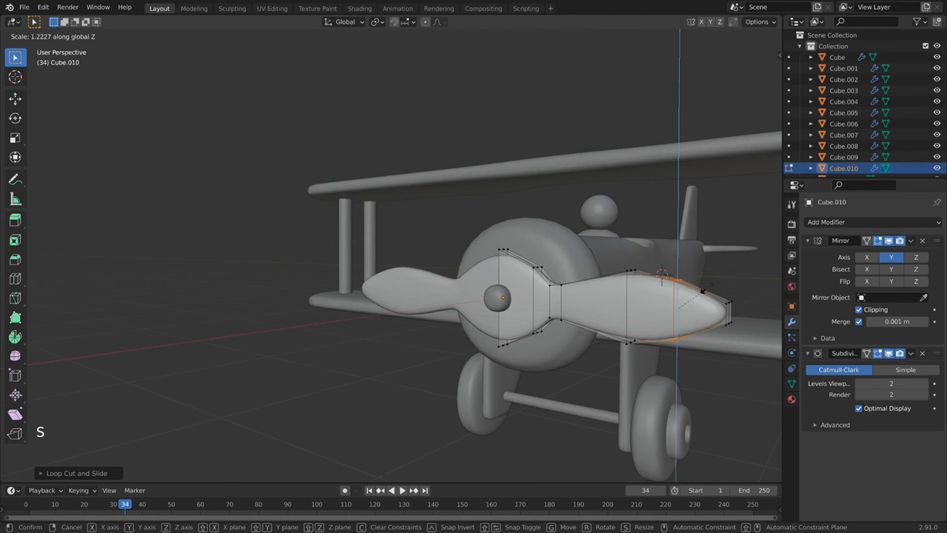
{"action": "left_click", "coordinate": [703, 290]}
Undo an extra loop cut and slide the hub-side neck loop along the blade.
{"action": "middle_click_drag", "start_coordinate": [495, 296], "coordinate": [561, 249], "text": "shift"}
{"action": "key", "text": "ctrl+r"}
{"action": "left_click", "coordinate": [595, 256]}
{"action": "right_click", "coordinate": [594, 257]}
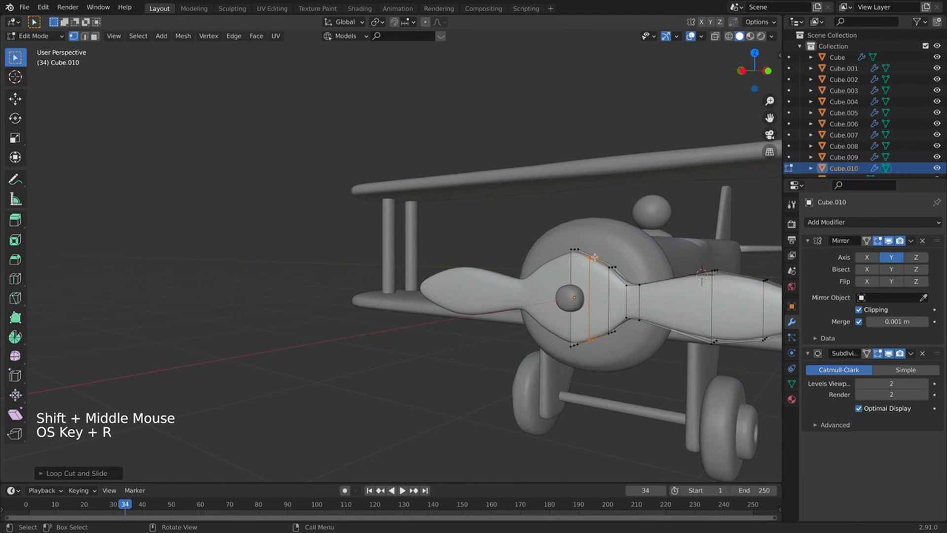
{"action": "key", "text": "s"}
{"action": "right_click", "coordinate": [603, 257]}
{"action": "key", "text": "ctrl+z"}
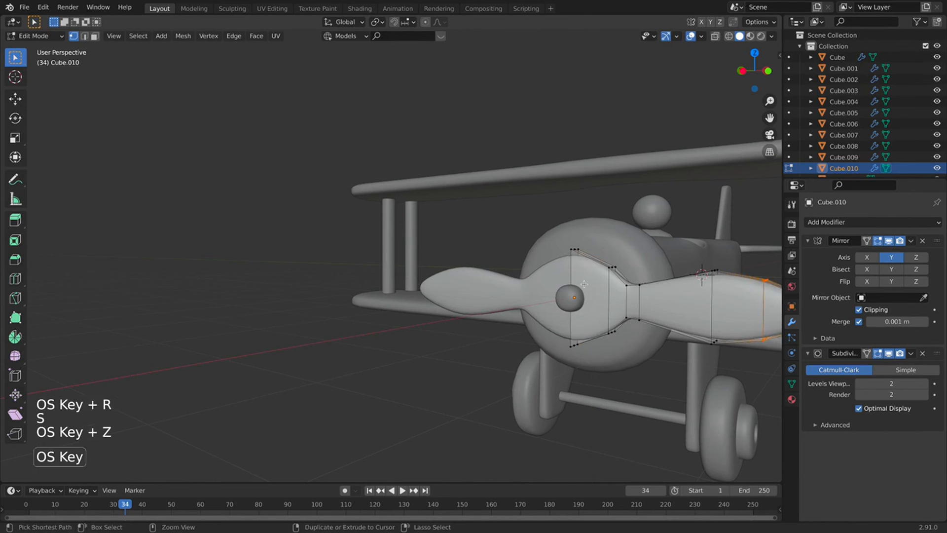
{"action": "left_click", "coordinate": [608, 283], "text": "alt"}
{"action": "key", "text": "g"}
{"action": "key", "text": "g"}
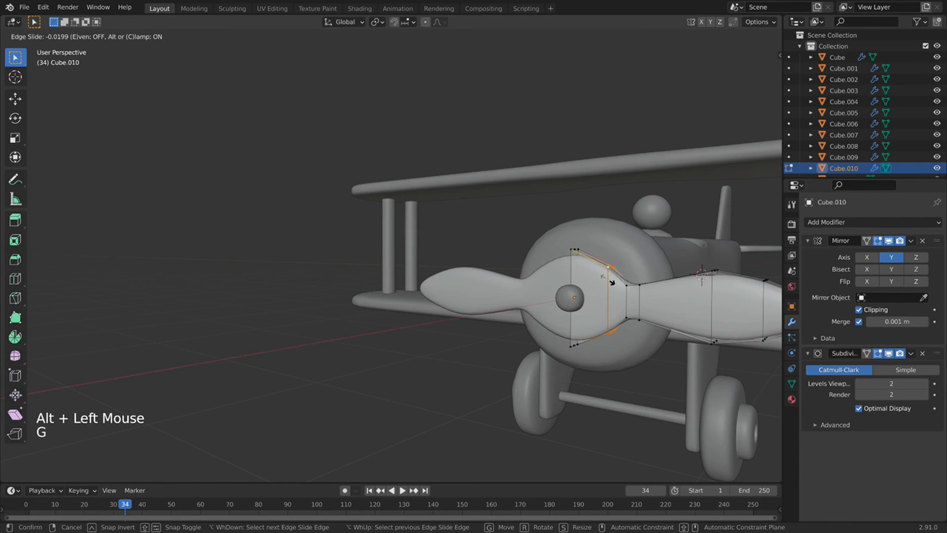
{"action": "left_click", "coordinate": [600, 264]}
{"action": "key", "text": "KP_1"}
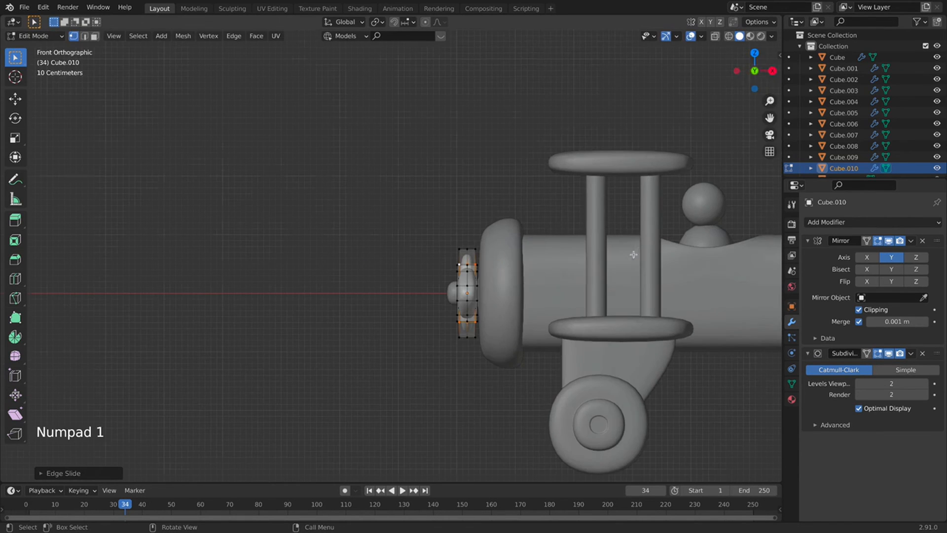
In Left Orthographic with X-ray on, move the blade's neck faces inward along Y.
{"action": "left_click", "coordinate": [737, 74]}
{"action": "left_click_drag", "start_coordinate": [608, 217], "coordinate": [573, 298]}
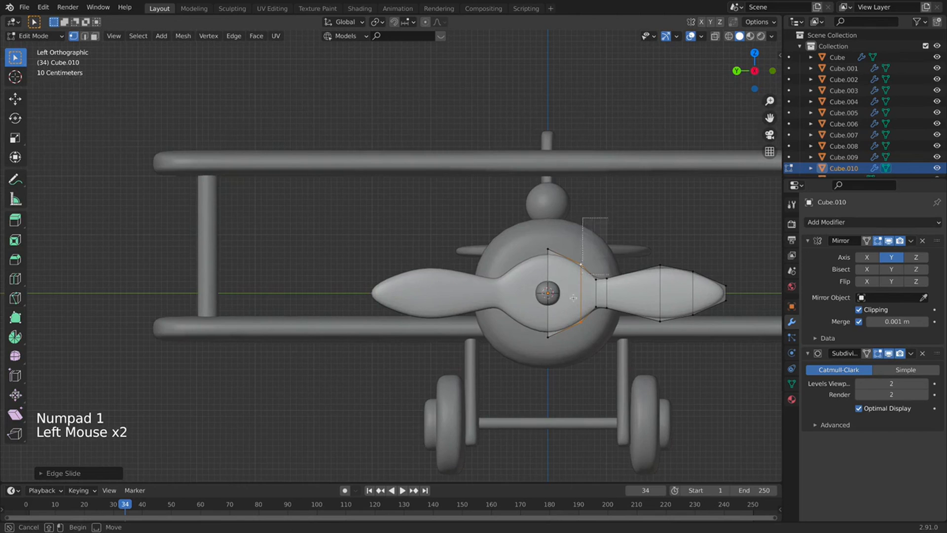
{"action": "left_click_drag", "start_coordinate": [574, 349], "coordinate": [575, 351]}
{"action": "left_click", "coordinate": [714, 36]}
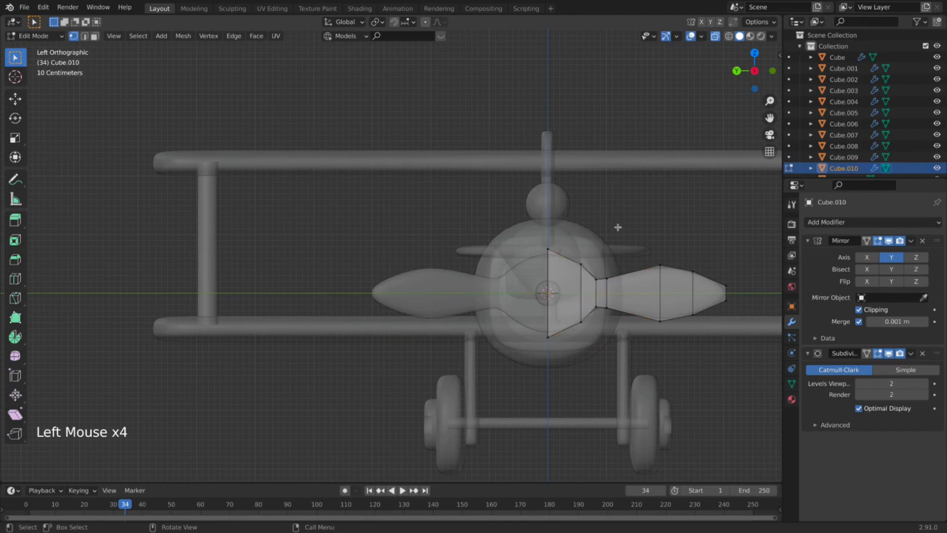
{"action": "left_click_drag", "start_coordinate": [618, 227], "coordinate": [572, 345]}
{"action": "key", "text": "g"}
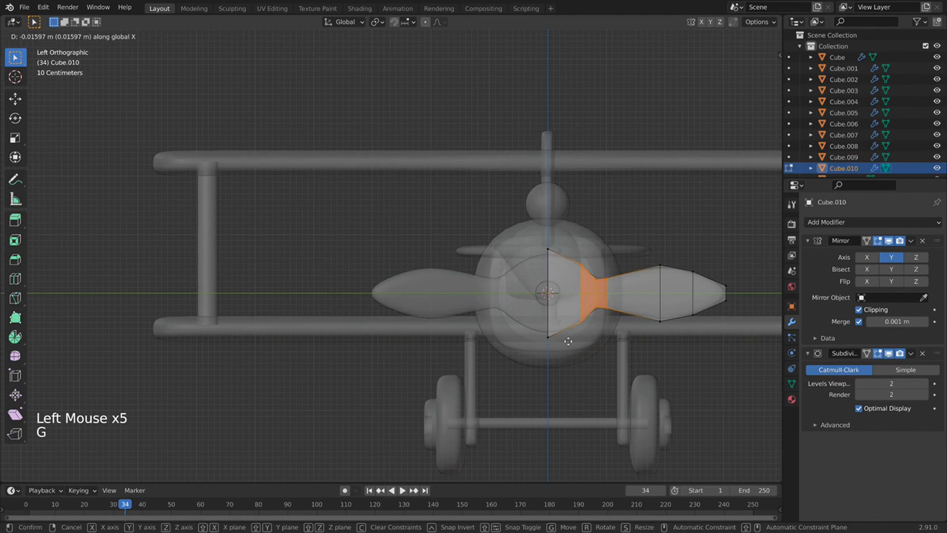
{"action": "key", "text": "y"}
{"action": "left_click", "coordinate": [569, 337]}
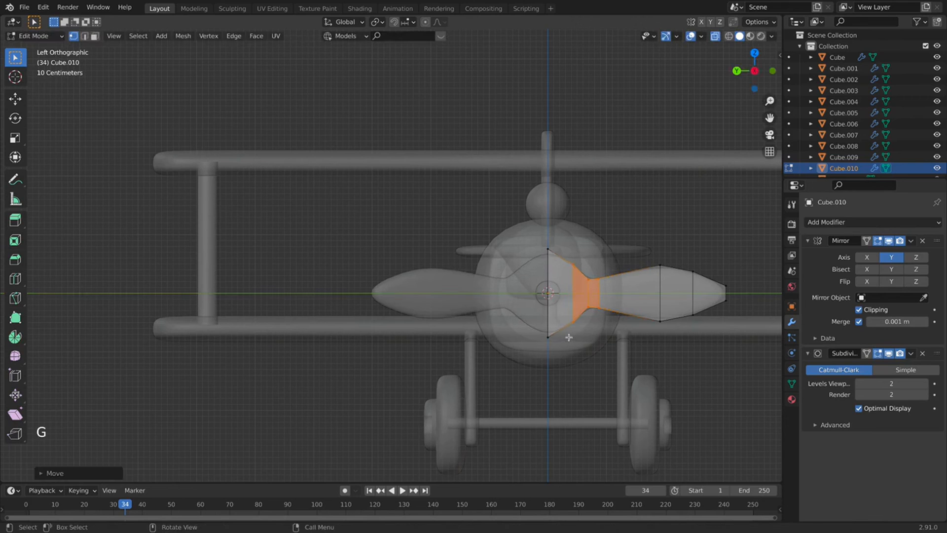
{"action": "key", "text": "g"}
{"action": "key", "text": "y"}
{"action": "left_click", "coordinate": [599, 327]}
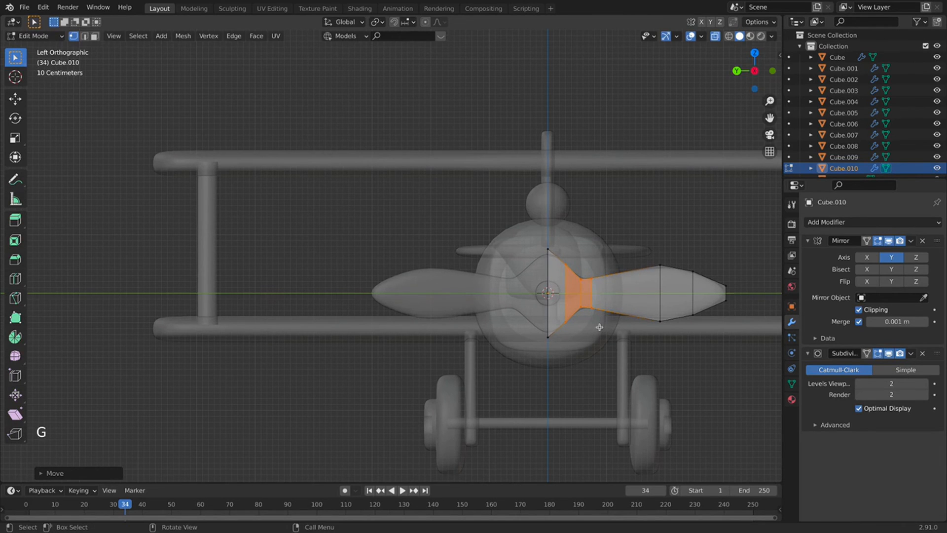
Squeeze the hub's centre-line vertices to about 0.90 along Z and exit Edit Mode.
{"action": "left_click_drag", "start_coordinate": [560, 229], "coordinate": [512, 388]}
{"action": "key", "text": "s"}
{"action": "key", "text": "z"}
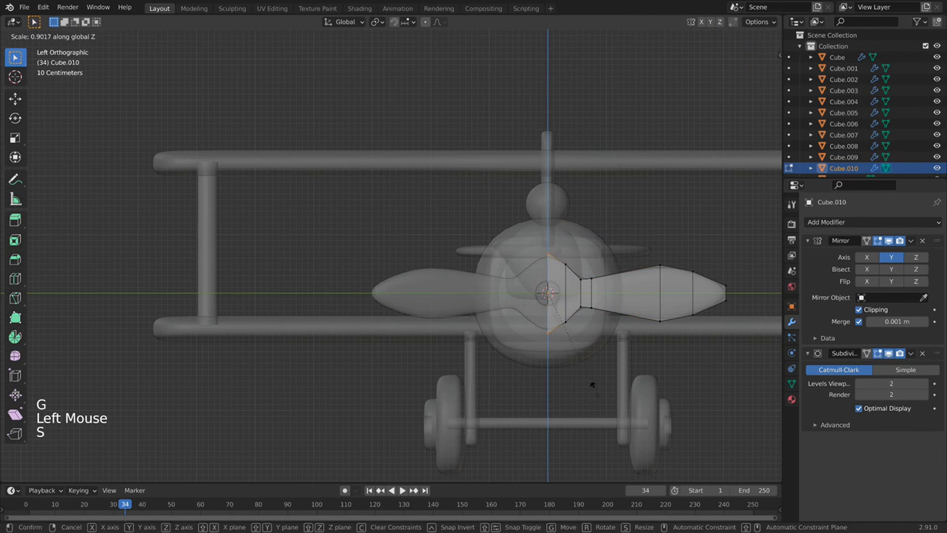
{"action": "left_click", "coordinate": [589, 369]}
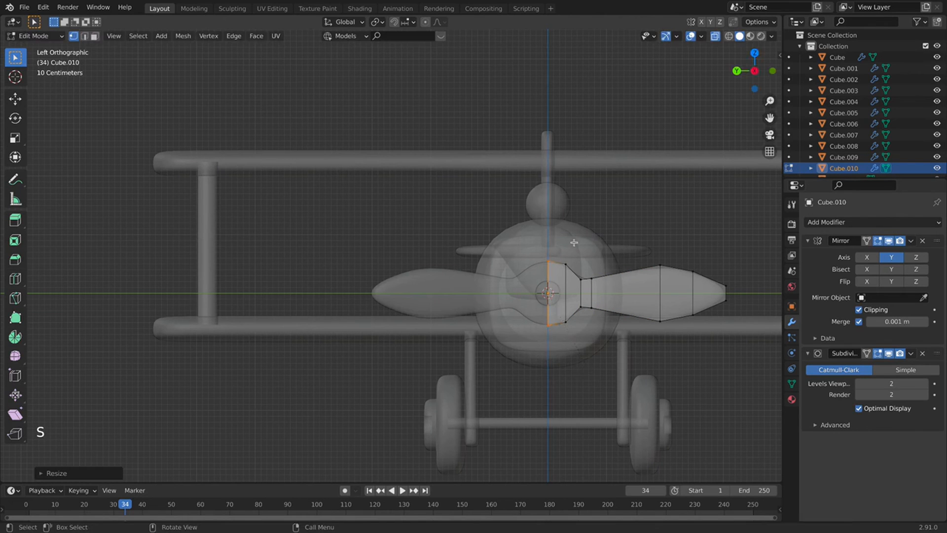
{"action": "key", "text": "Tab"}
{"action": "key", "text": "Tab"}
{"action": "key", "text": "Tab"}
{"action": "key", "text": "Tab"}
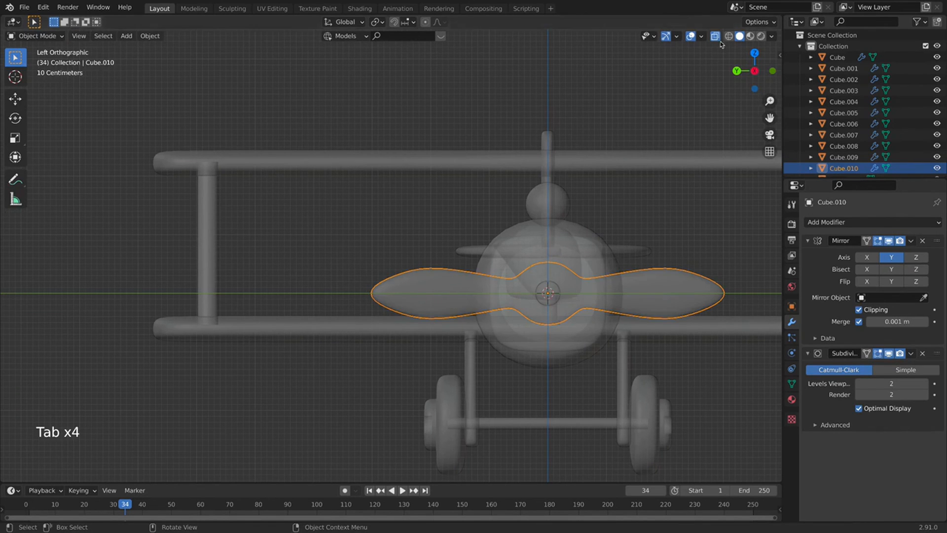
Turn X-ray off, view the plane in perspective, and select the nose spinner.
{"action": "left_click", "coordinate": [715, 36]}
{"action": "scroll", "coordinate": [619, 224], "scroll_direction": "down", "scroll_amount": 4}
{"action": "middle_click_drag", "start_coordinate": [619, 224], "coordinate": [540, 296]}
{"action": "scroll", "coordinate": [539, 203], "scroll_direction": "down", "scroll_amount": 2}
{"action": "scroll", "coordinate": [539, 203], "scroll_direction": "down", "scroll_amount": 3}
{"action": "left_click", "coordinate": [485, 301]}
{"action": "scroll", "coordinate": [485, 300], "scroll_direction": "up", "scroll_amount": 8}
{"action": "left_click", "coordinate": [405, 291]}
{"action": "scroll", "coordinate": [539, 298], "scroll_direction": "down", "scroll_amount": 9}
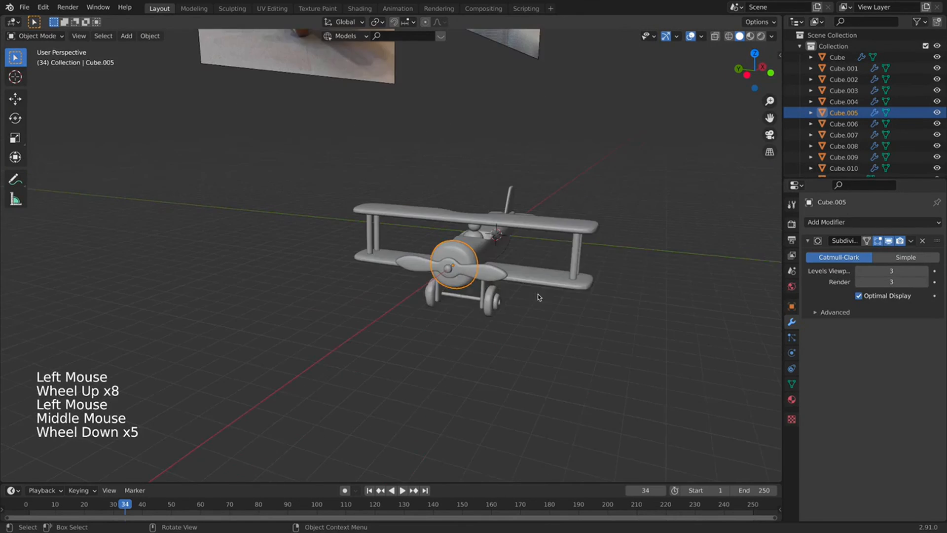